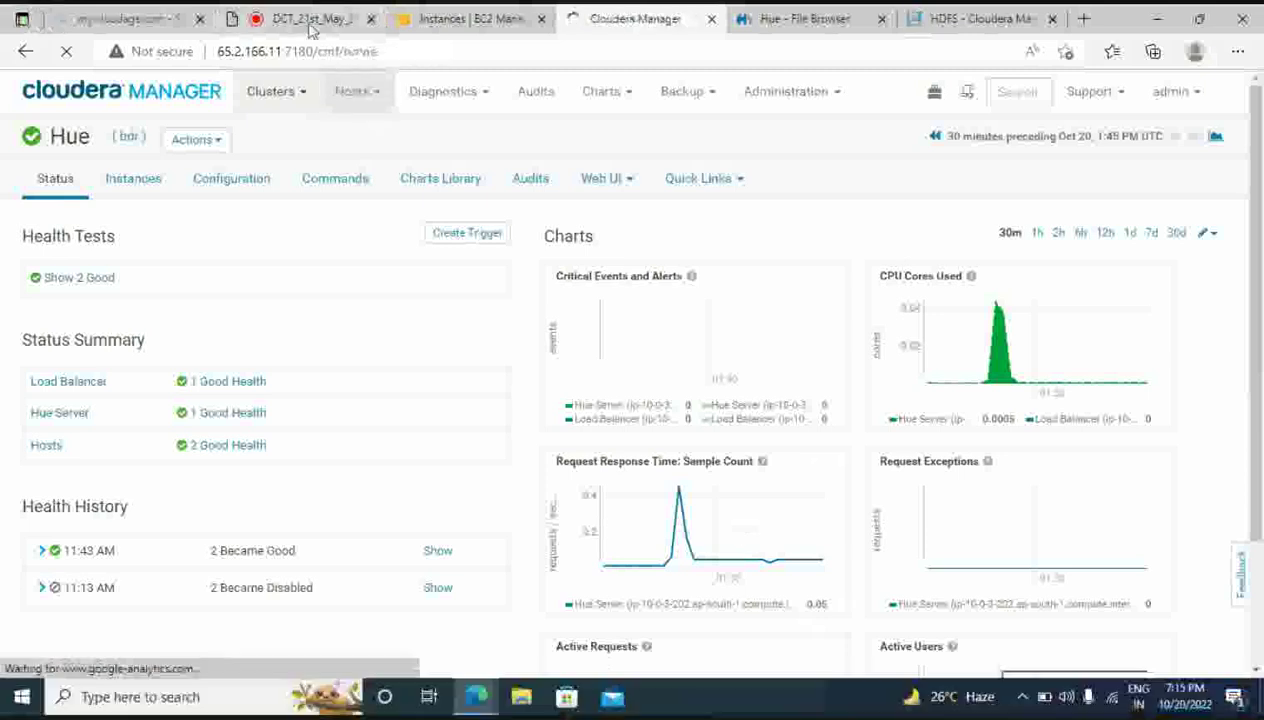
Go Home, view the bdr cluster's roles-by-host table under Hosts > Roles, then reload Home
{"action": "left_click", "coordinate": [305, 18]}
{"action": "left_click", "coordinate": [625, 20]}
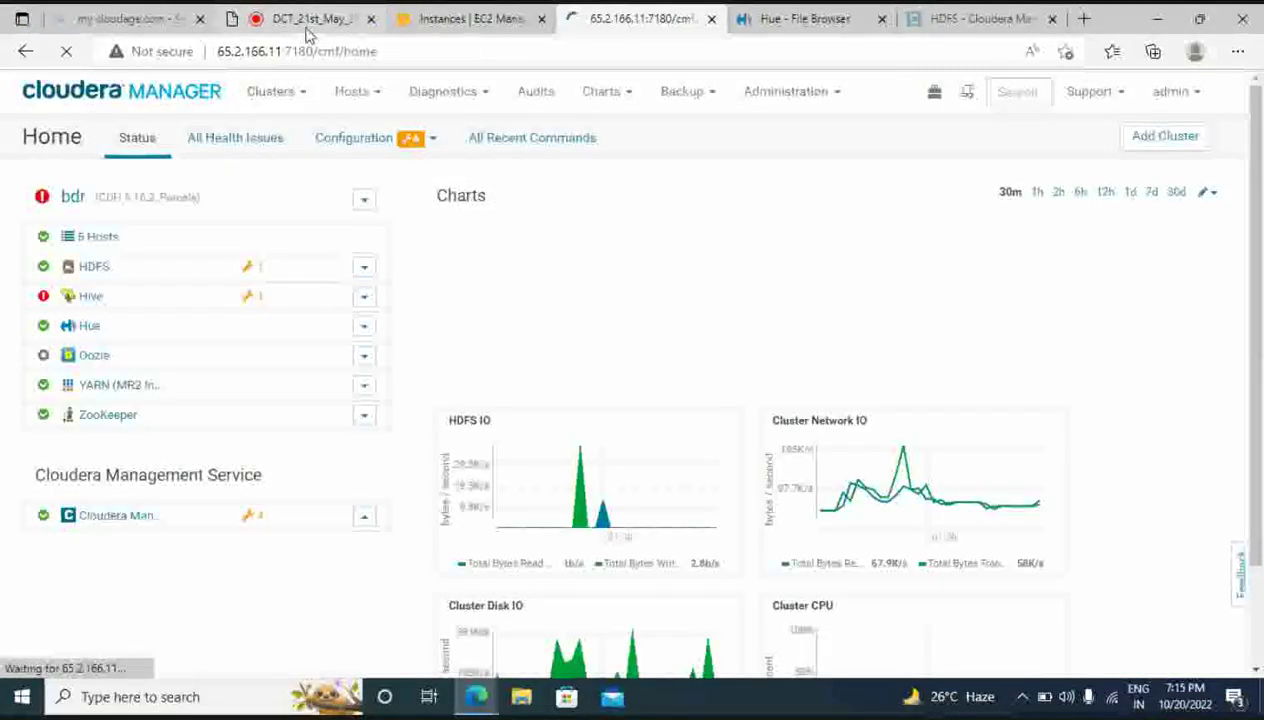
{"action": "left_click", "coordinate": [376, 100]}
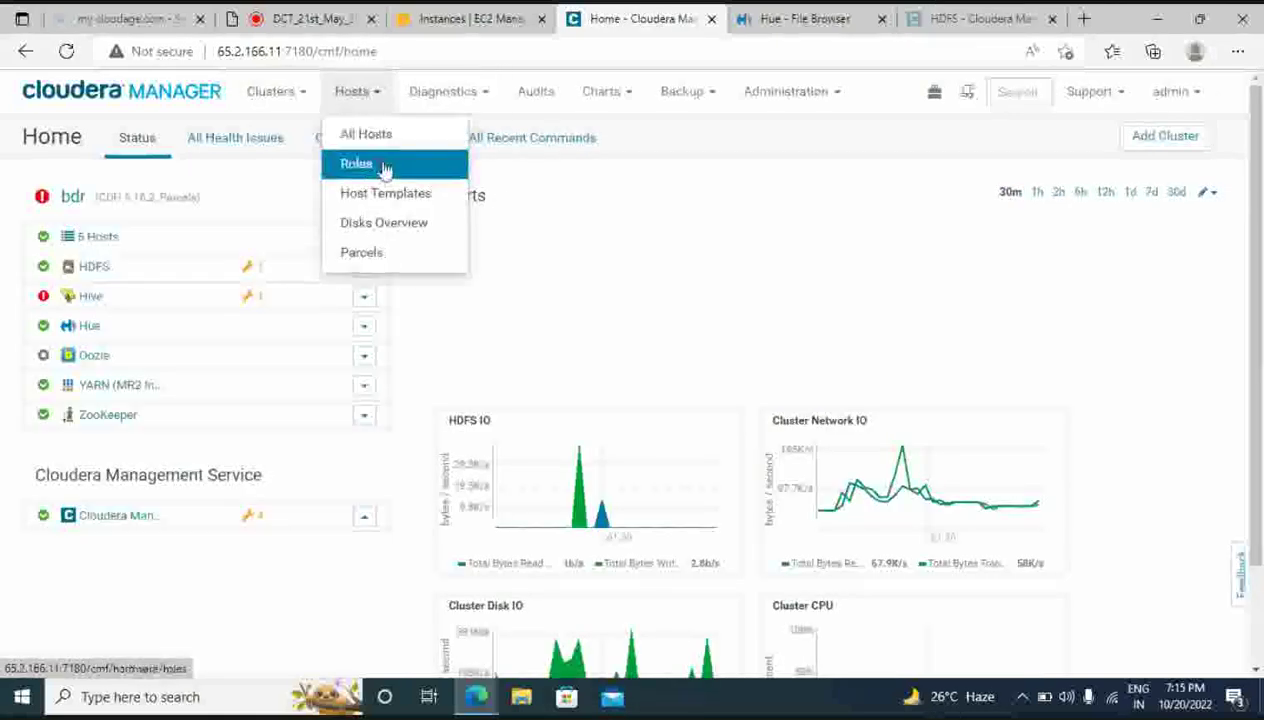
{"action": "left_click", "coordinate": [360, 165]}
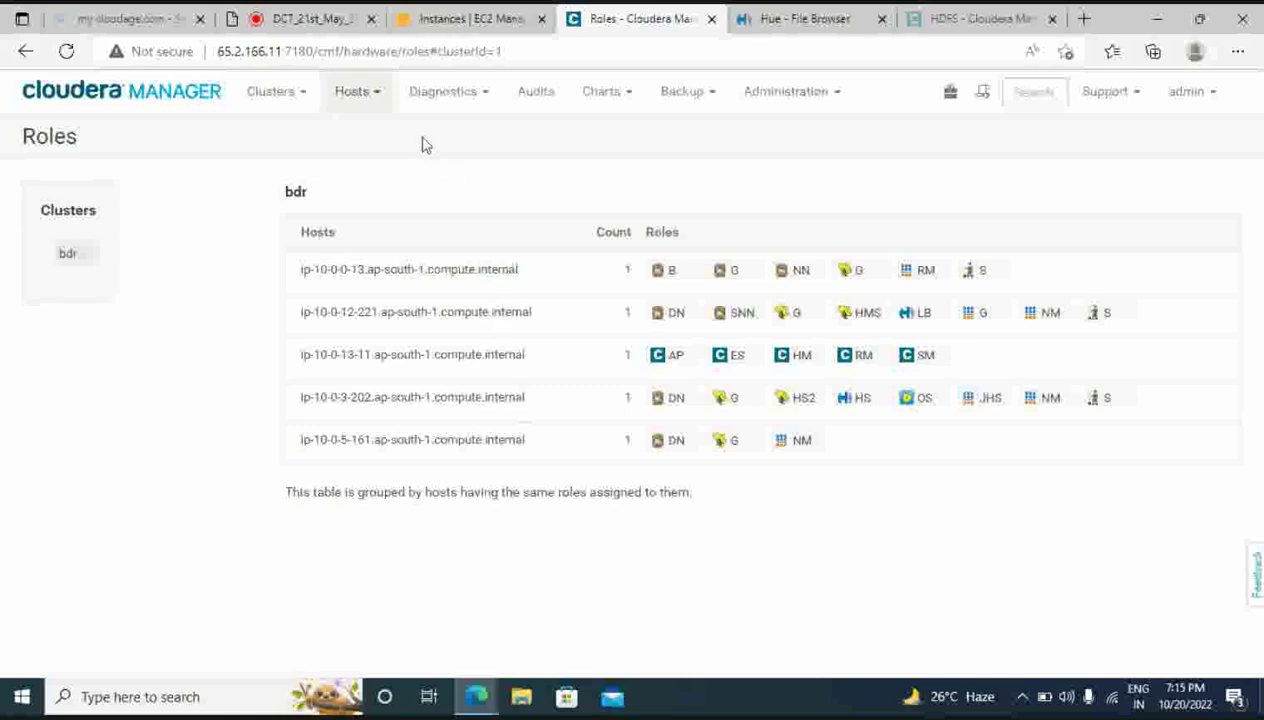
{"action": "mouse_move", "coordinate": [429, 20]}
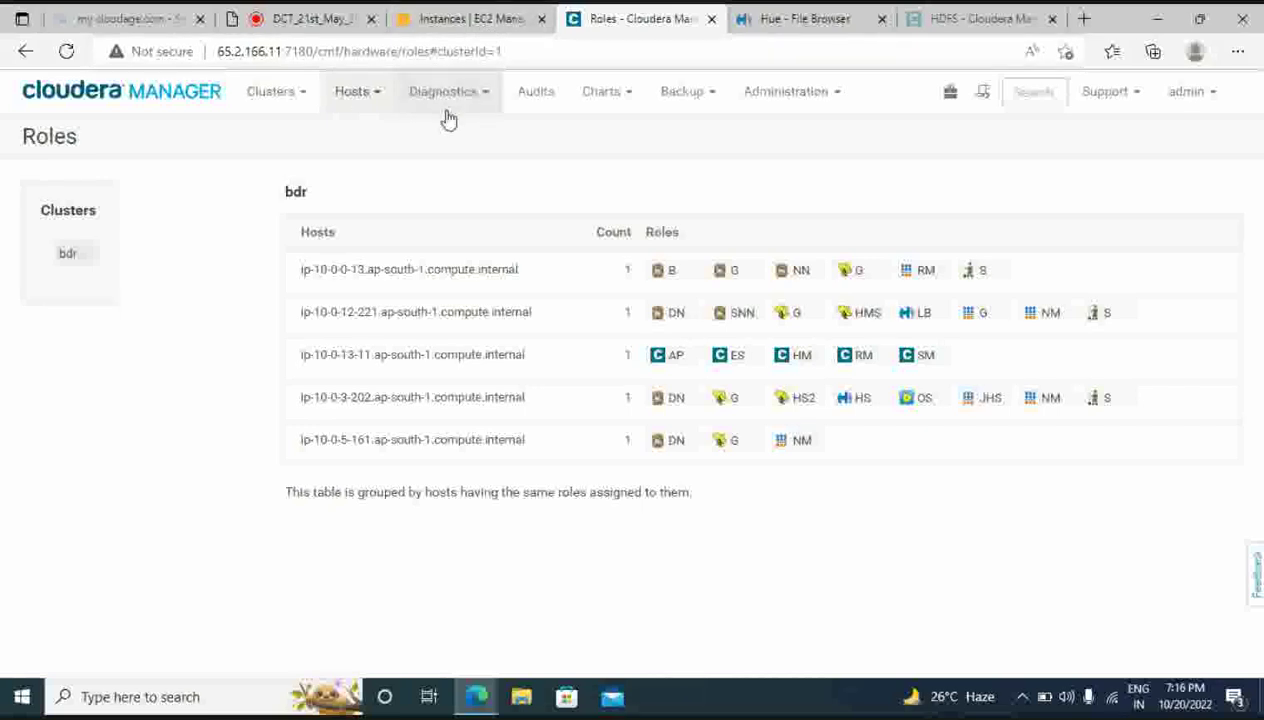
{"action": "left_click", "coordinate": [190, 105]}
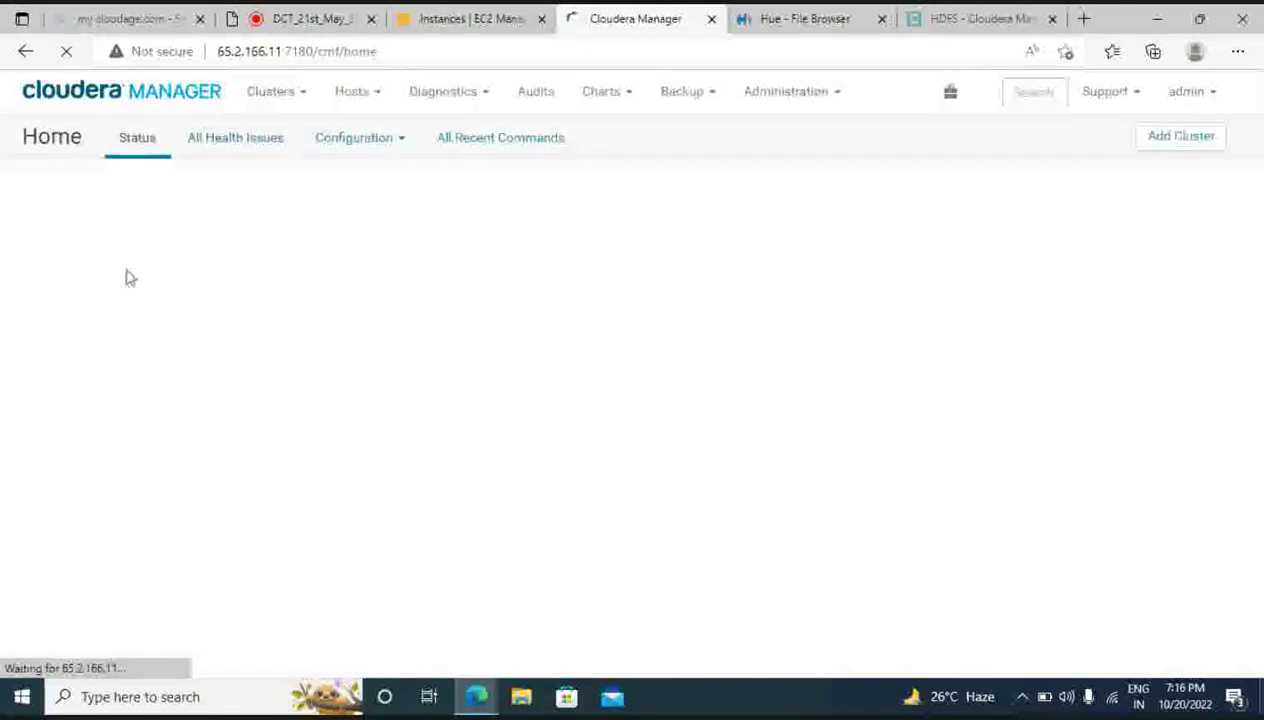
Unmute the microphone in the Zoom meeting and return to the Cloudera Manager Home tab
{"action": "left_click", "coordinate": [309, 21]}
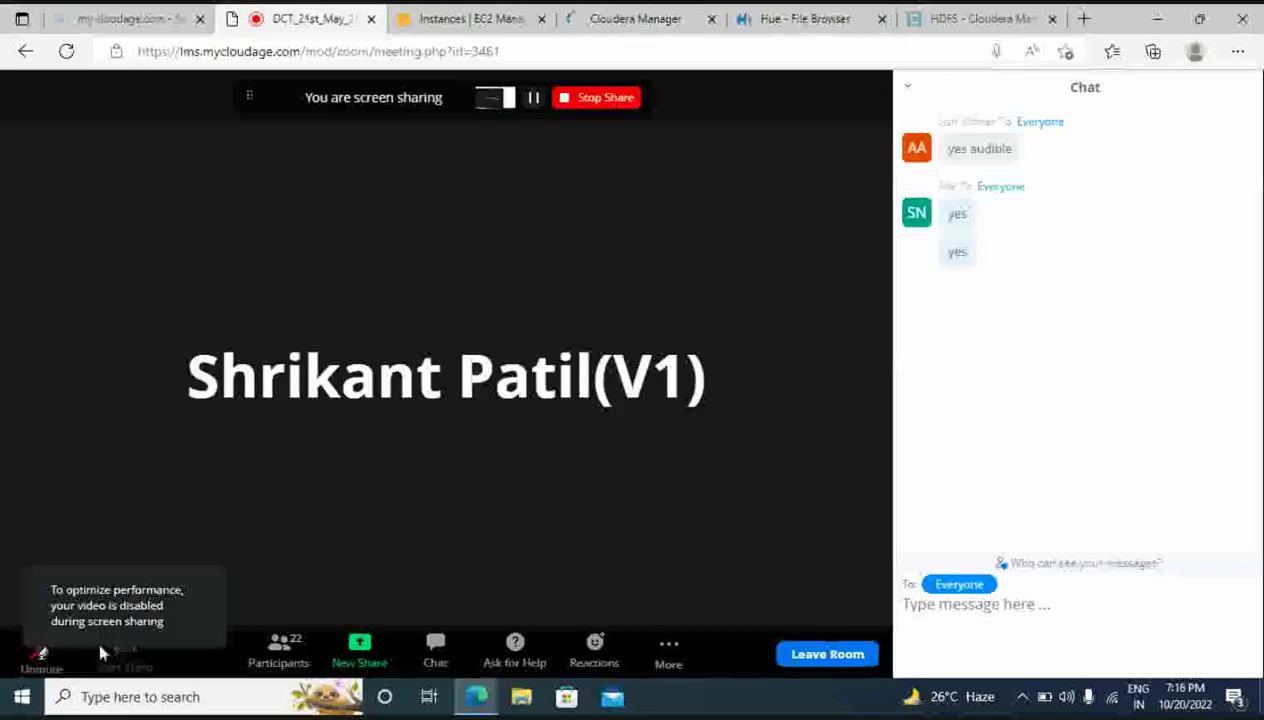
{"action": "left_click", "coordinate": [44, 656]}
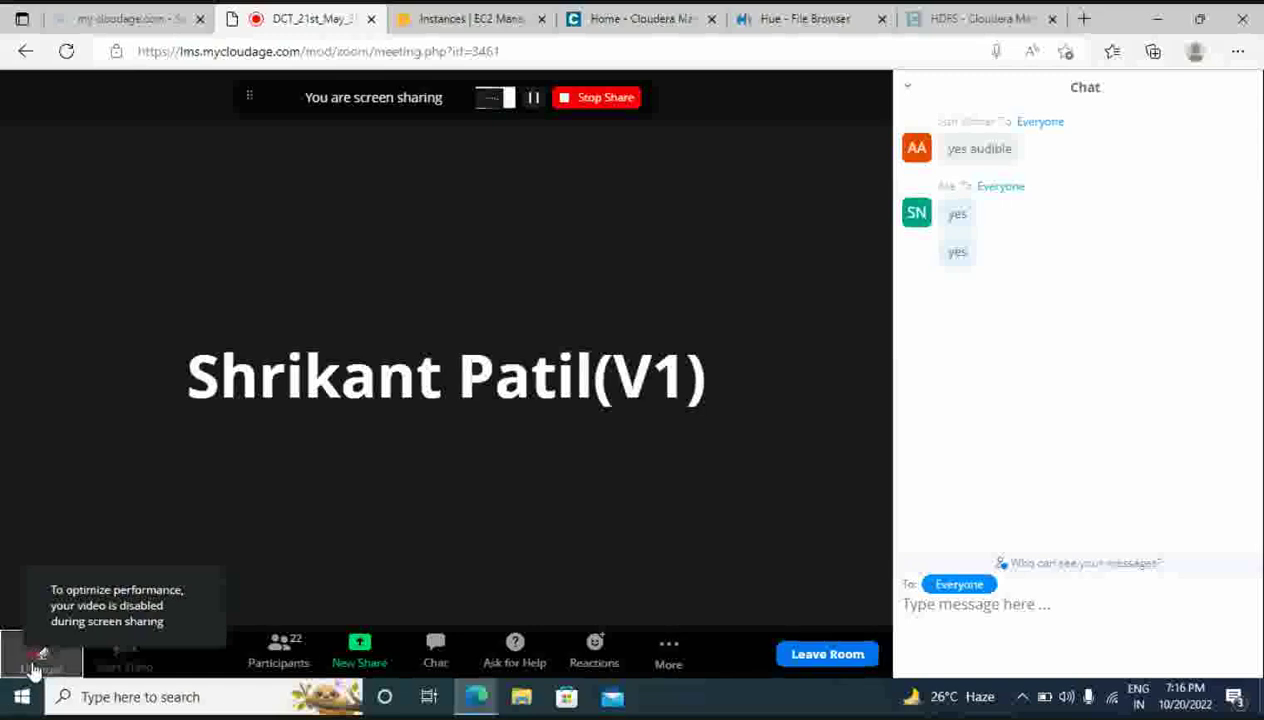
{"action": "left_click", "coordinate": [627, 21]}
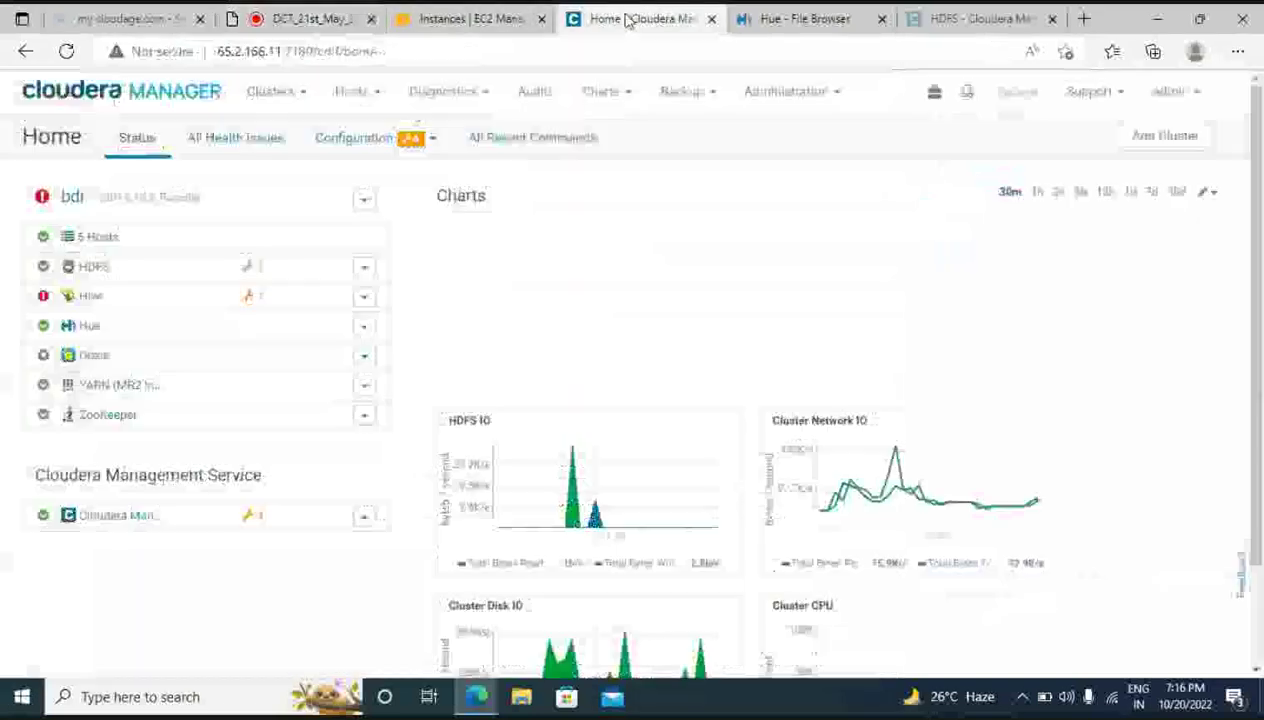
Start the Add Role Instances wizard from the YARN (MR2 Included) Instances page
{"action": "left_click", "coordinate": [93, 386]}
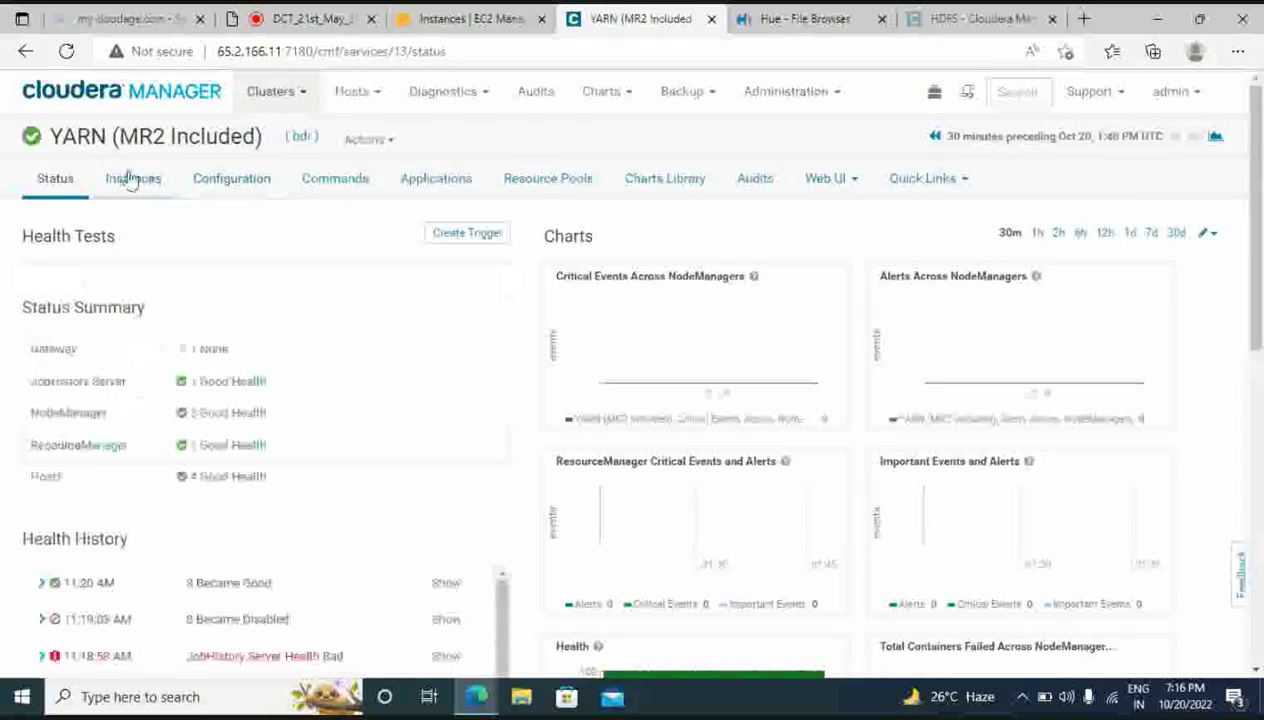
{"action": "left_click", "coordinate": [131, 181]}
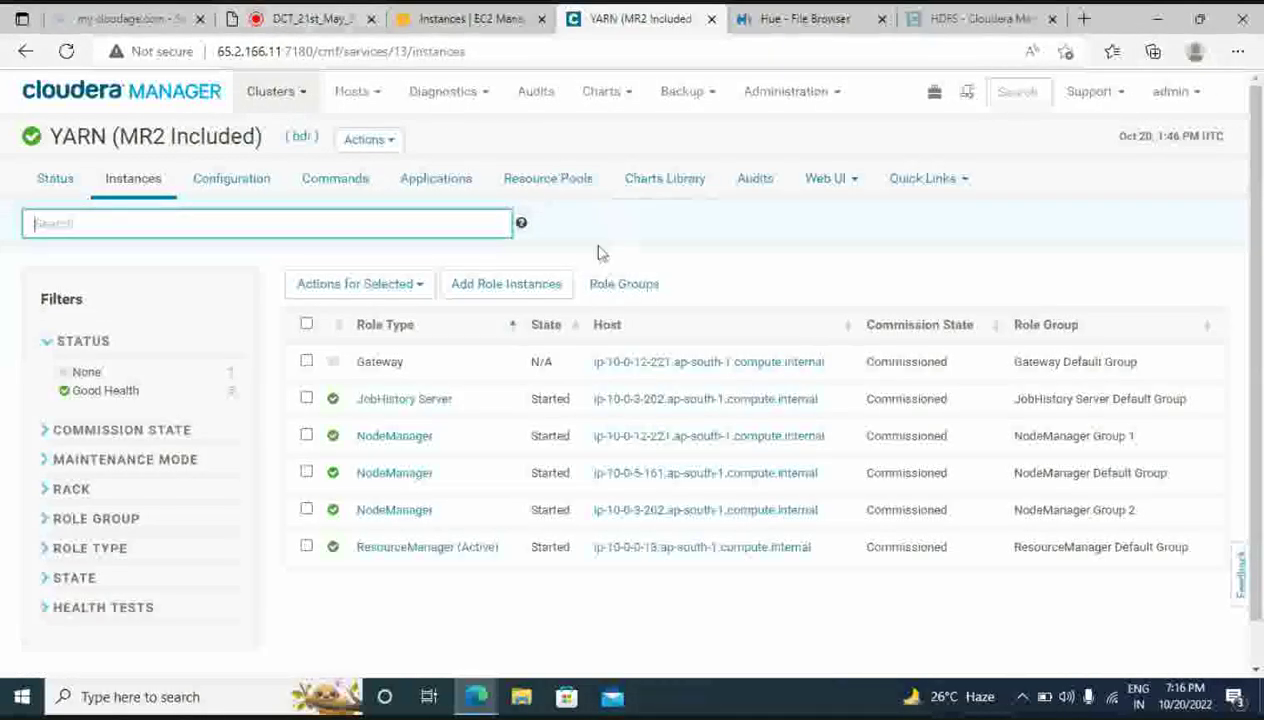
{"action": "left_click", "coordinate": [530, 289]}
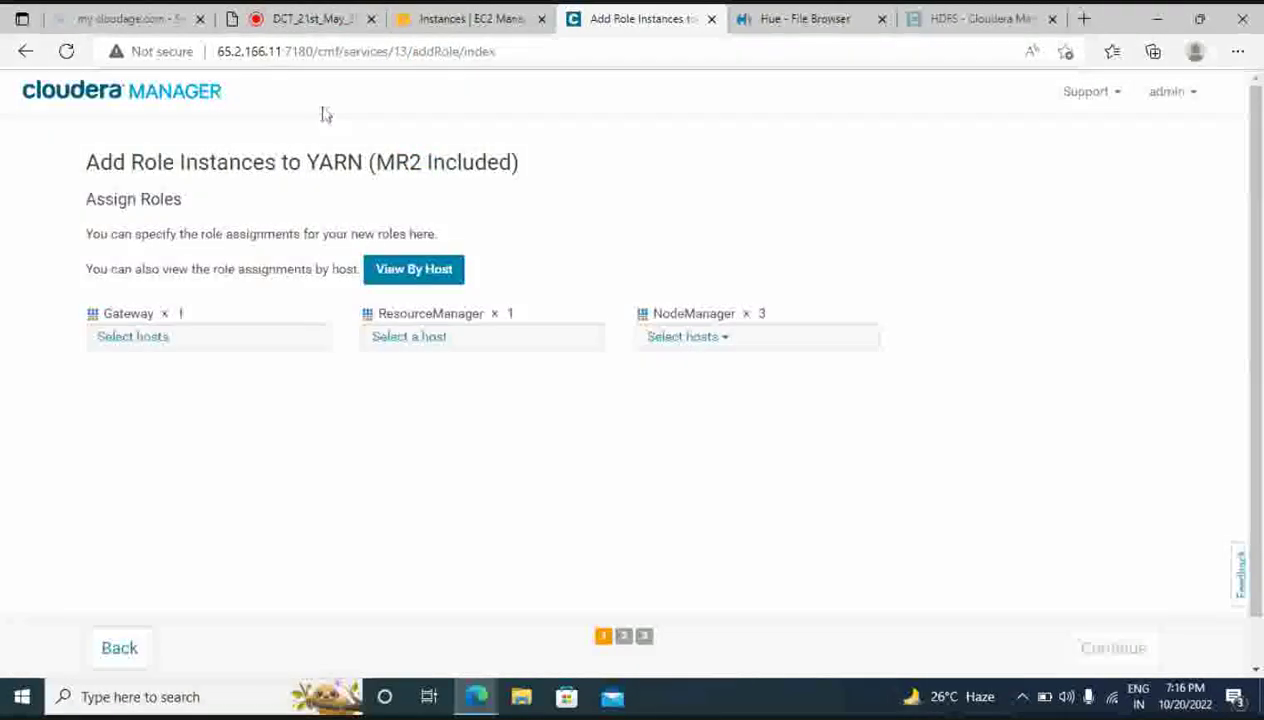
Browse the Gateway host list and close it without selecting any host
{"action": "left_click", "coordinate": [163, 344]}
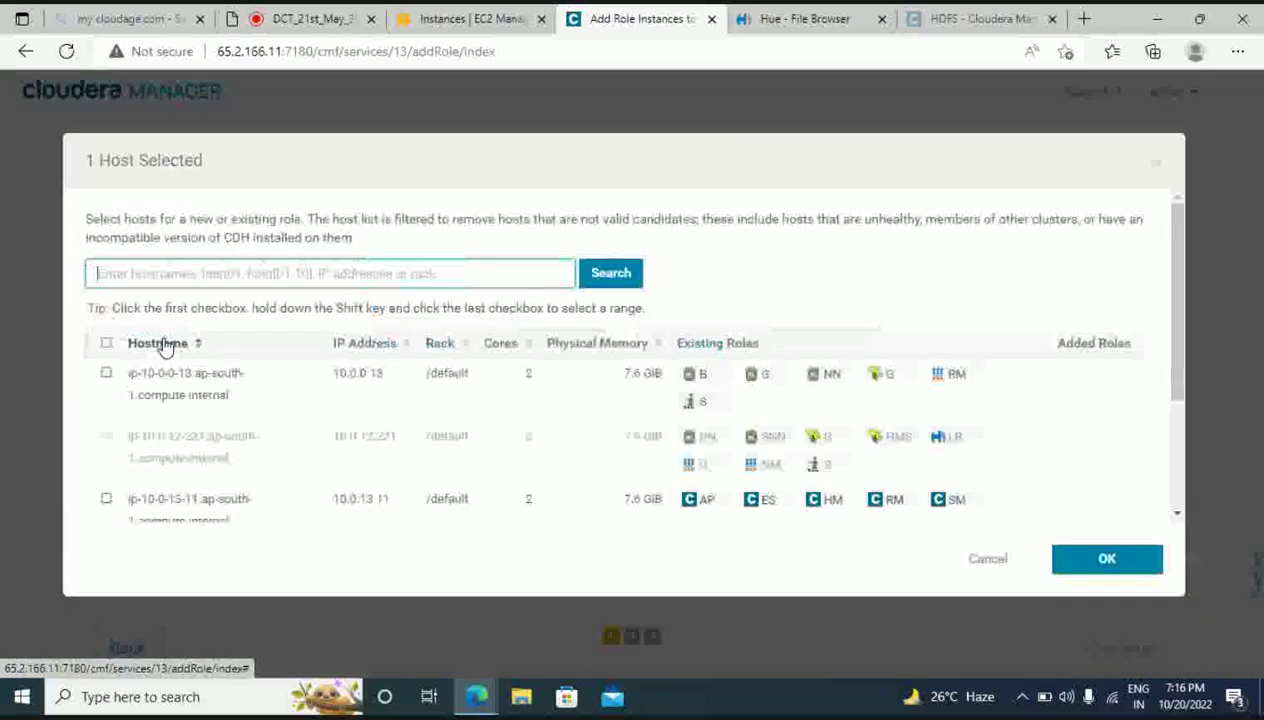
{"action": "scroll", "coordinate": [420, 446], "scroll_direction": "down", "scroll_amount": 1}
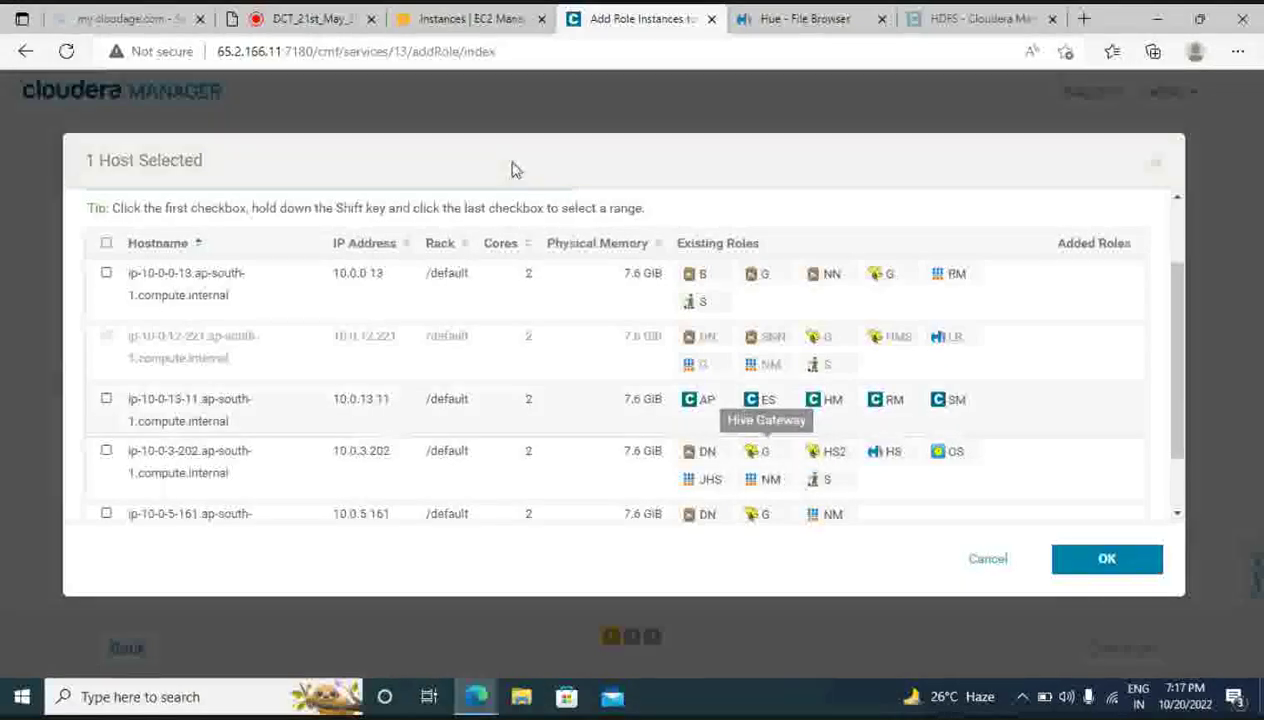
{"action": "left_click", "coordinate": [988, 559]}
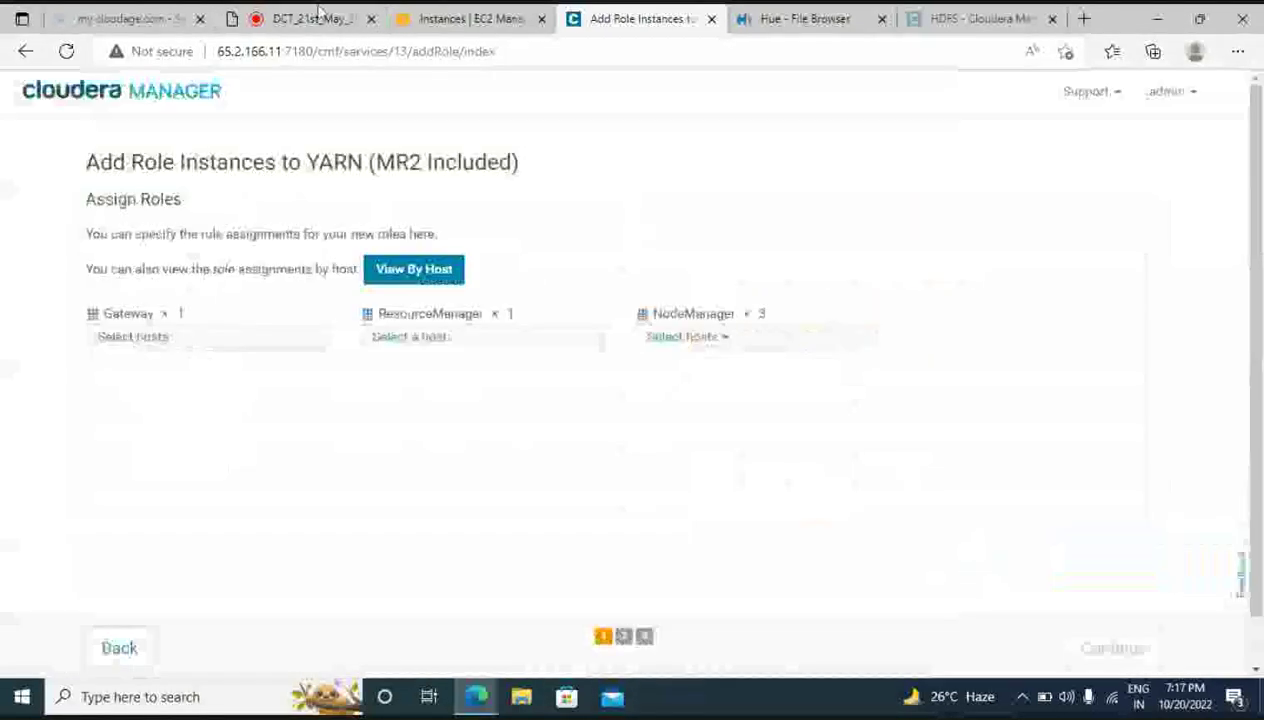
{"action": "left_click", "coordinate": [311, 18]}
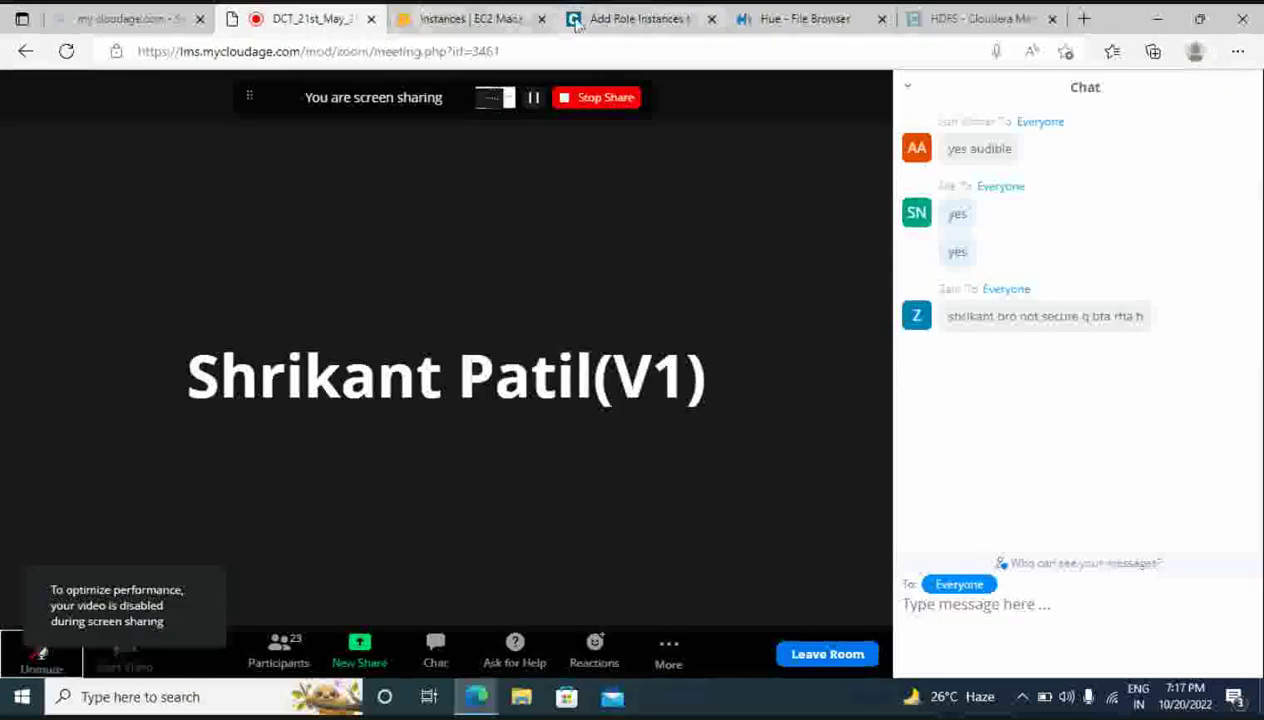
{"action": "left_click", "coordinate": [630, 18]}
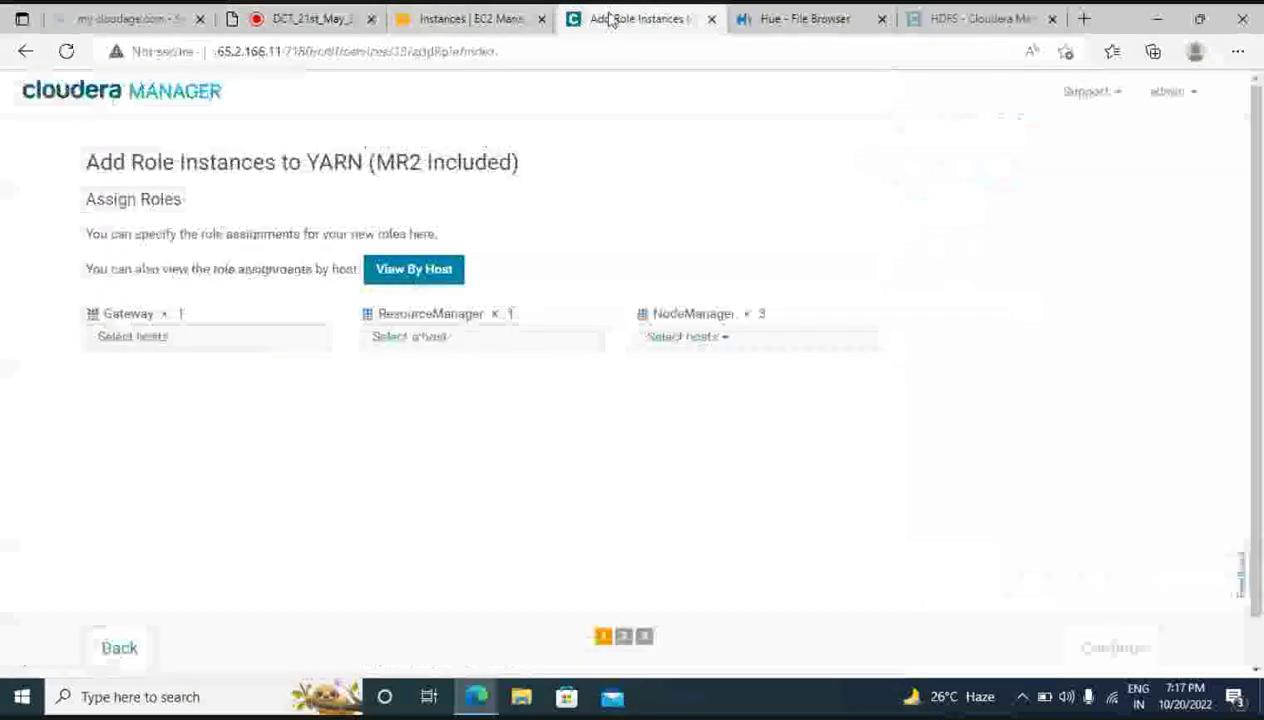
Select host ip-10-0-0-13 for the YARN Gateway role, making 2 hosts selected
{"action": "left_click", "coordinate": [182, 338]}
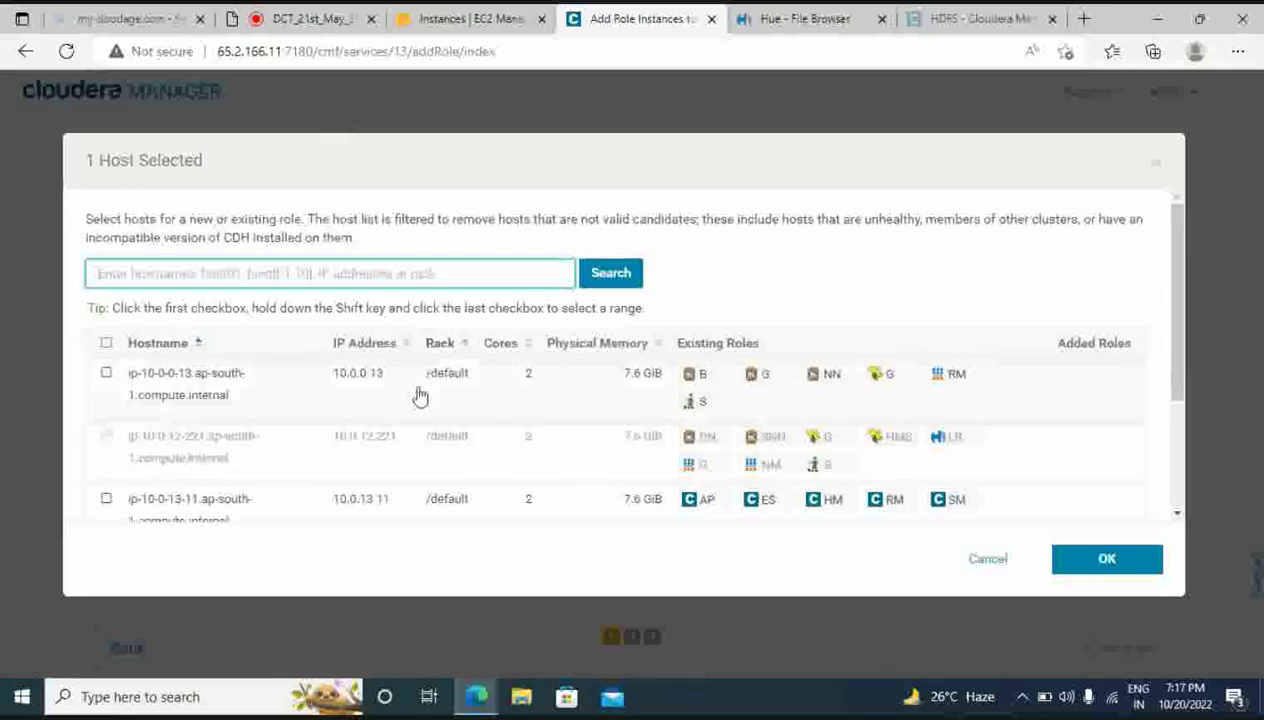
{"action": "scroll", "coordinate": [420, 395], "scroll_direction": "down", "scroll_amount": 1}
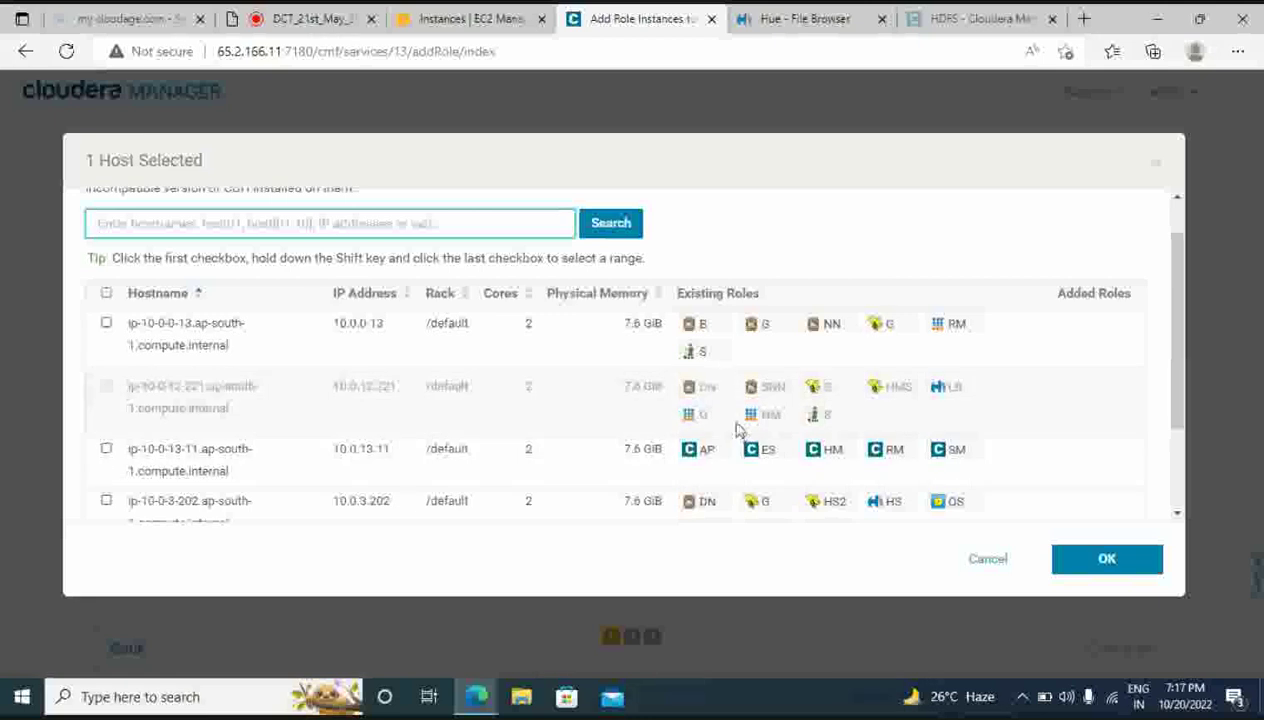
{"action": "scroll", "coordinate": [735, 427], "scroll_direction": "down", "scroll_amount": 2}
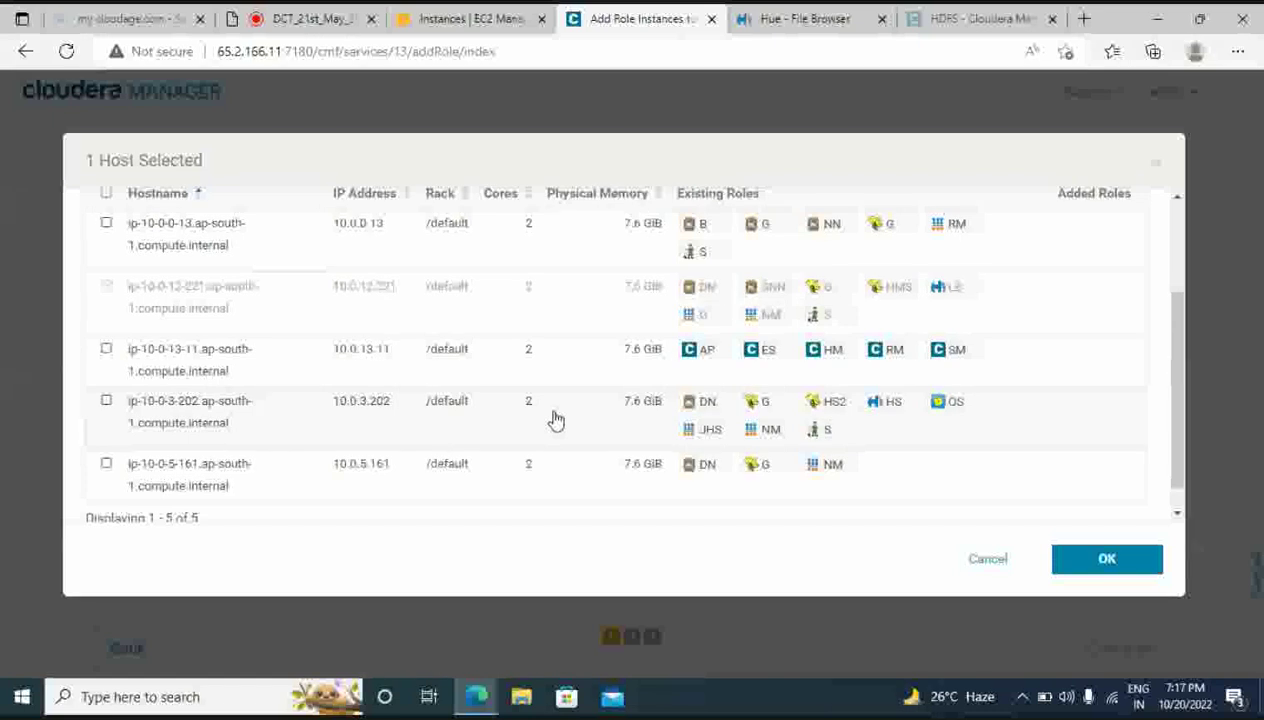
{"action": "left_click", "coordinate": [471, 243]}
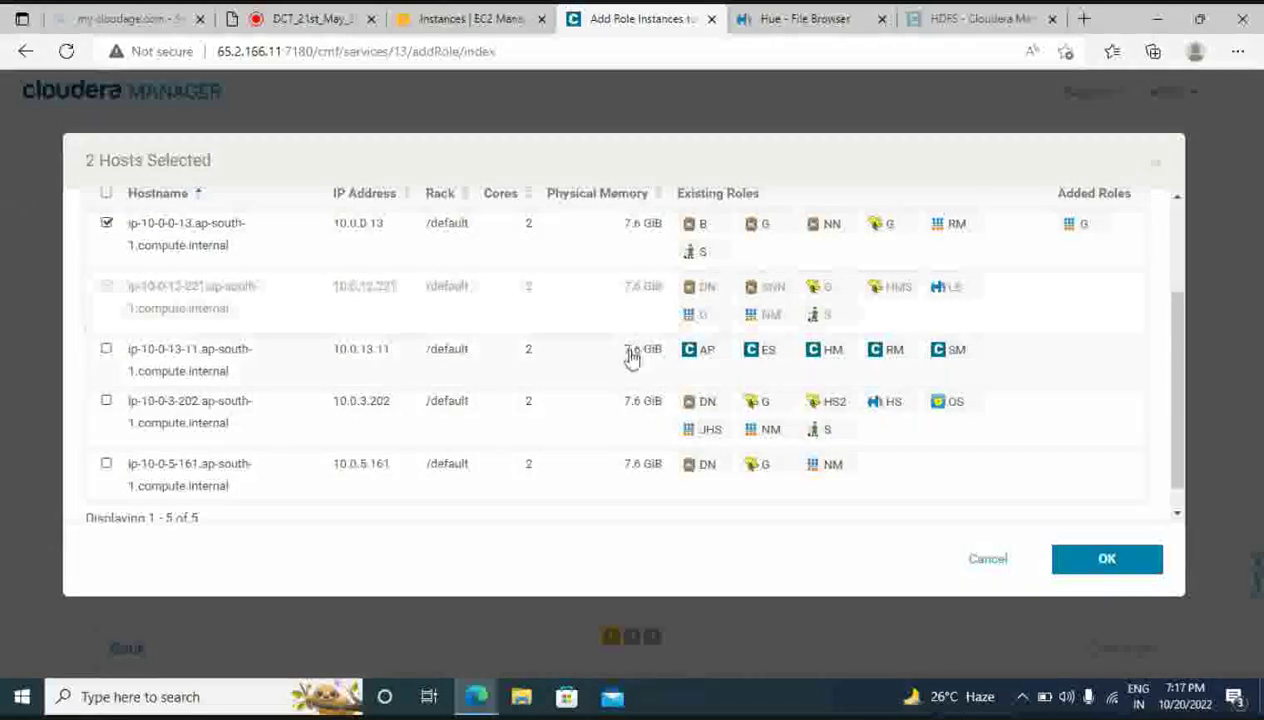
{"action": "left_click", "coordinate": [1083, 567]}
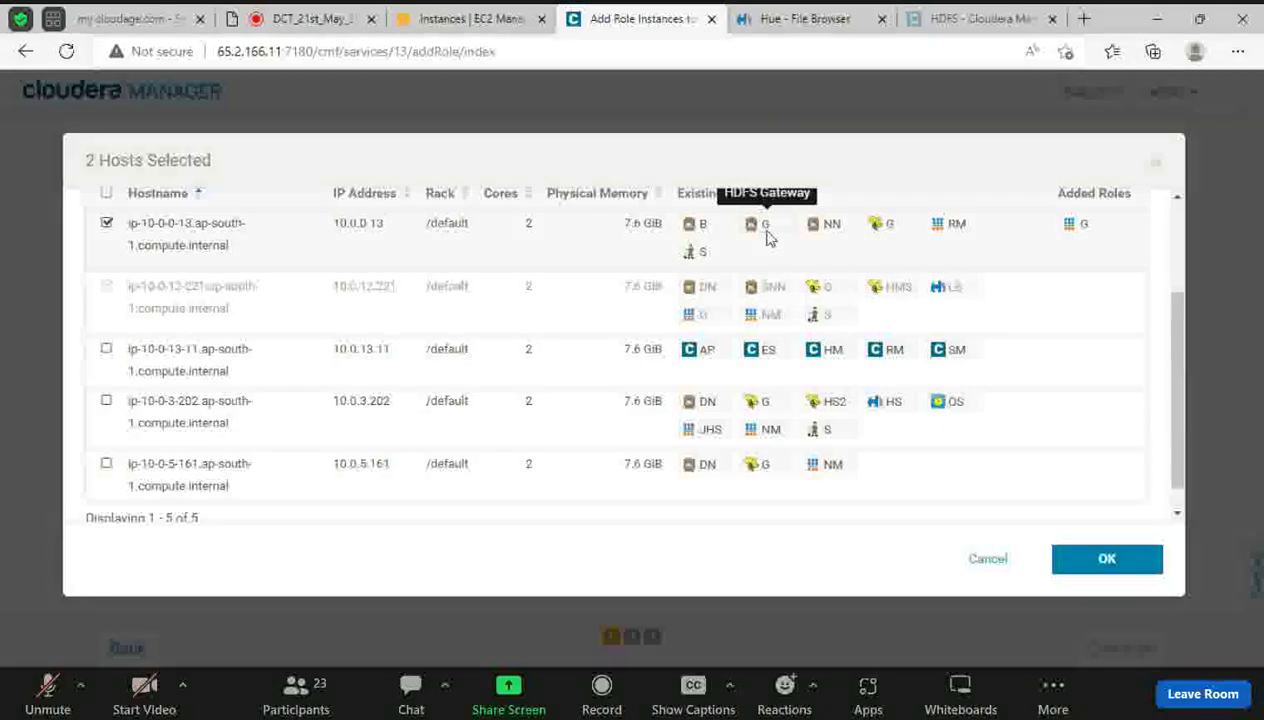
Confirm ip-10-0-0-13 as Gateway host, complete the wizard, and return to Home
{"action": "left_click", "coordinate": [1085, 556]}
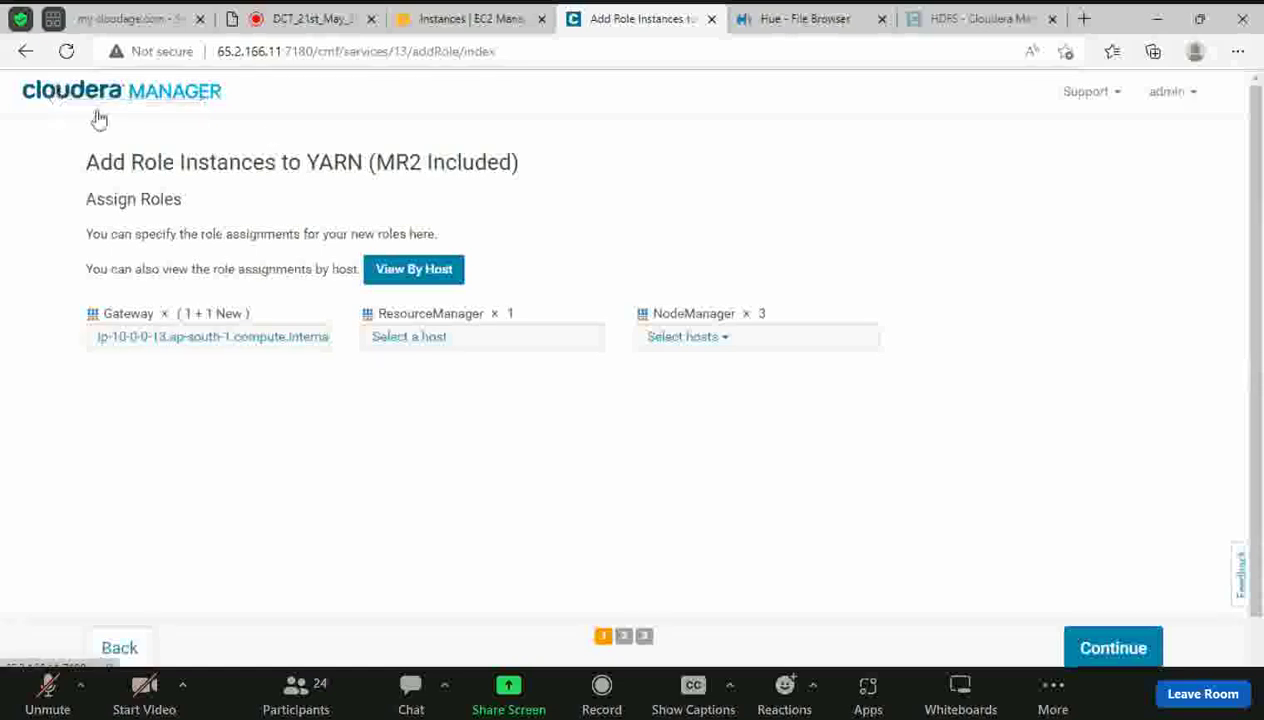
{"action": "left_click", "coordinate": [1113, 648]}
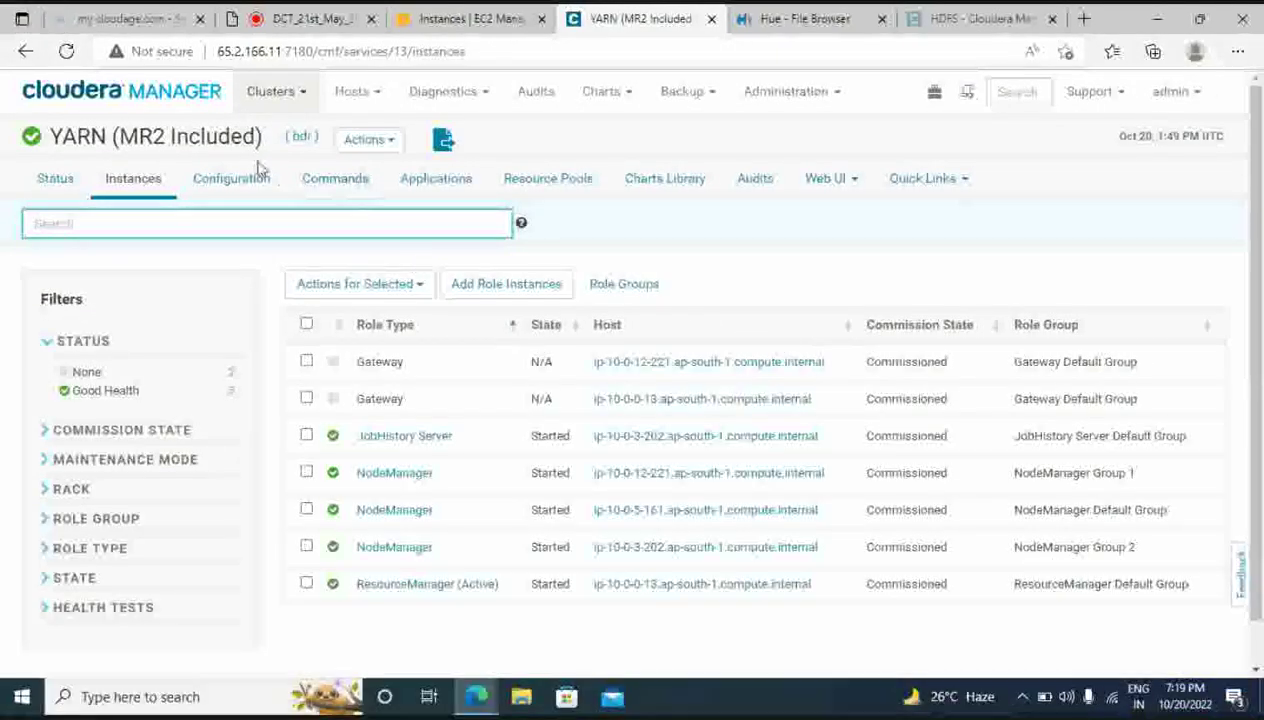
{"action": "left_click", "coordinate": [176, 92]}
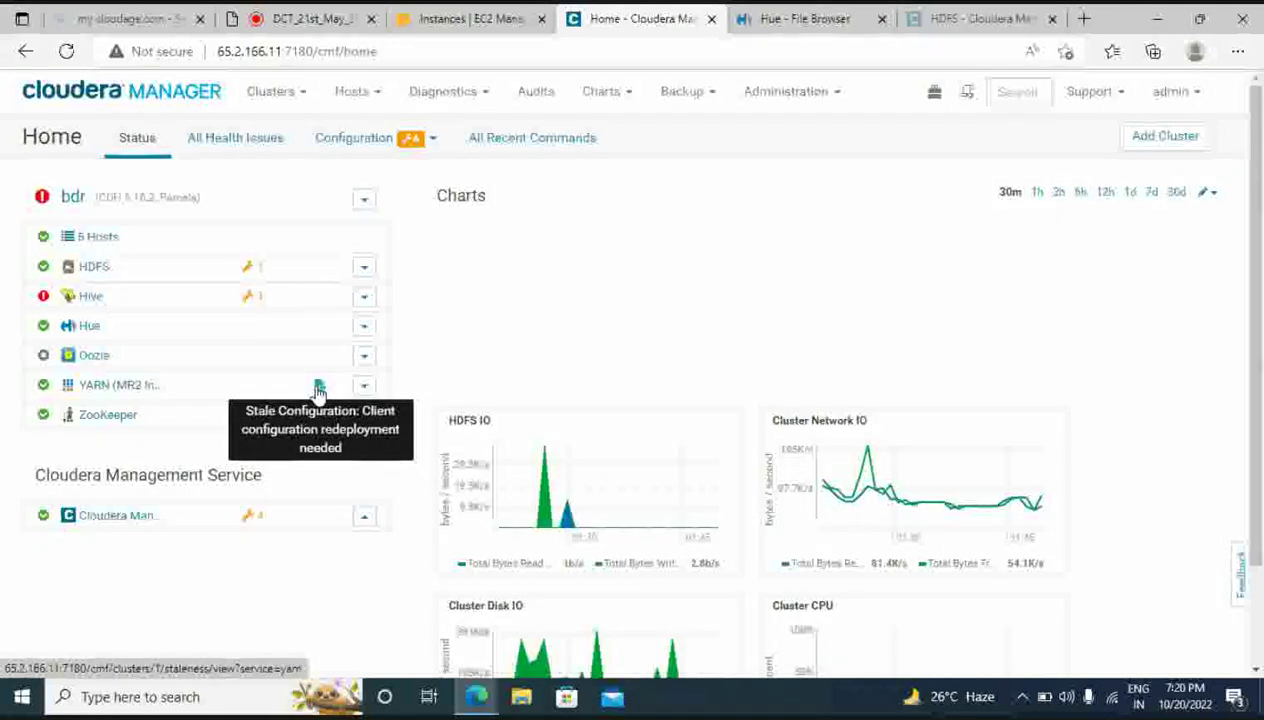
Deploy YARN's stale client configuration from its stale-configuration details on Home
{"action": "left_click", "coordinate": [319, 388]}
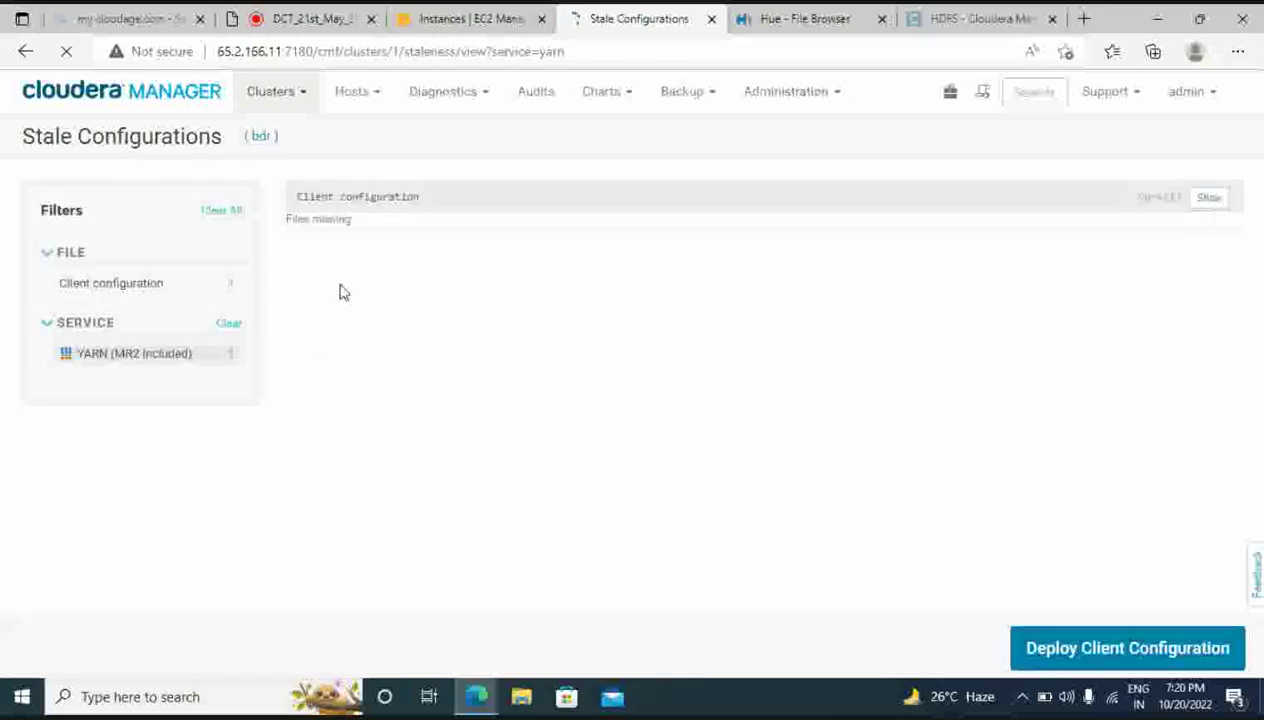
{"action": "left_click", "coordinate": [1087, 647]}
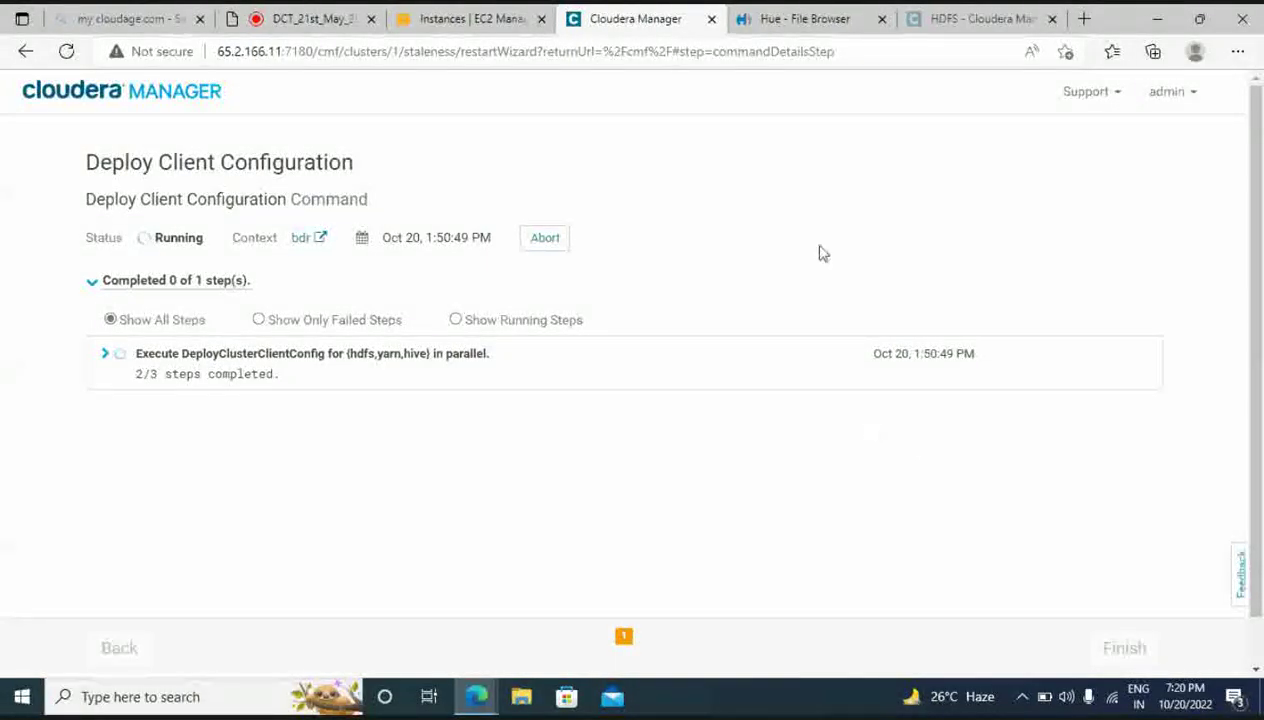
Unmute and then re-mute the Zoom microphone, then open a new blank browser tab
{"action": "left_click", "coordinate": [314, 19]}
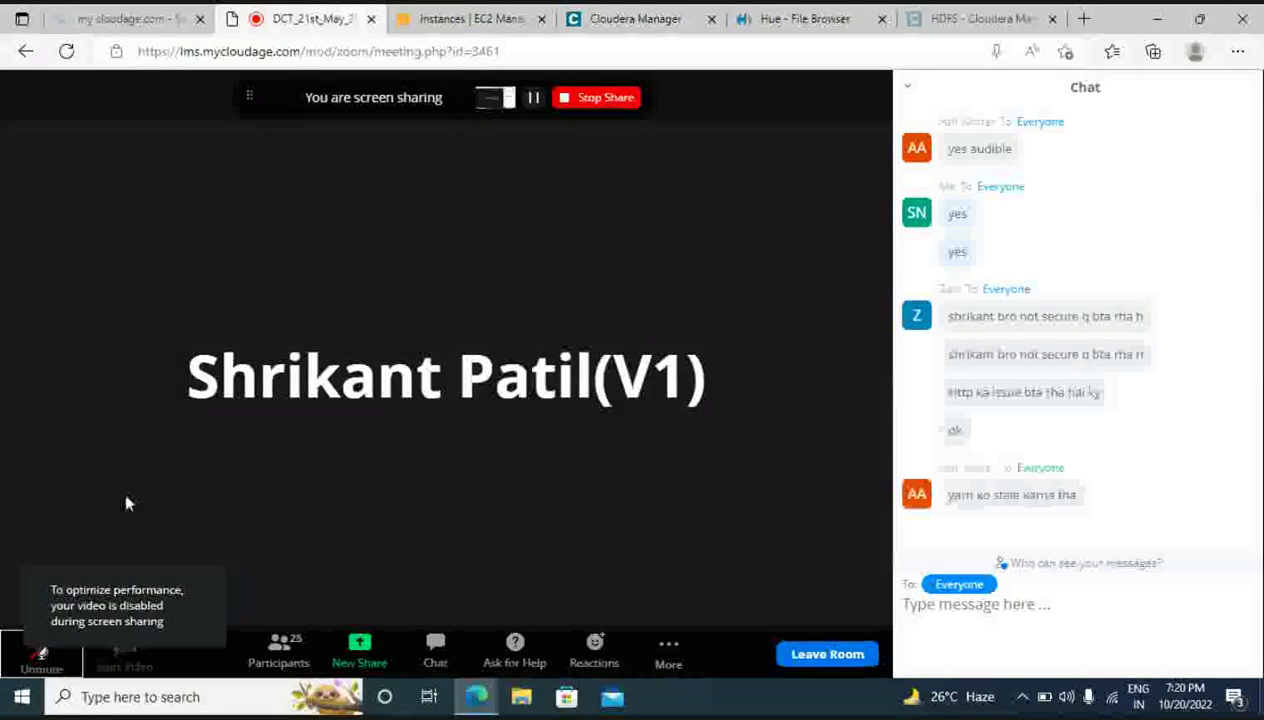
{"action": "left_click", "coordinate": [54, 655]}
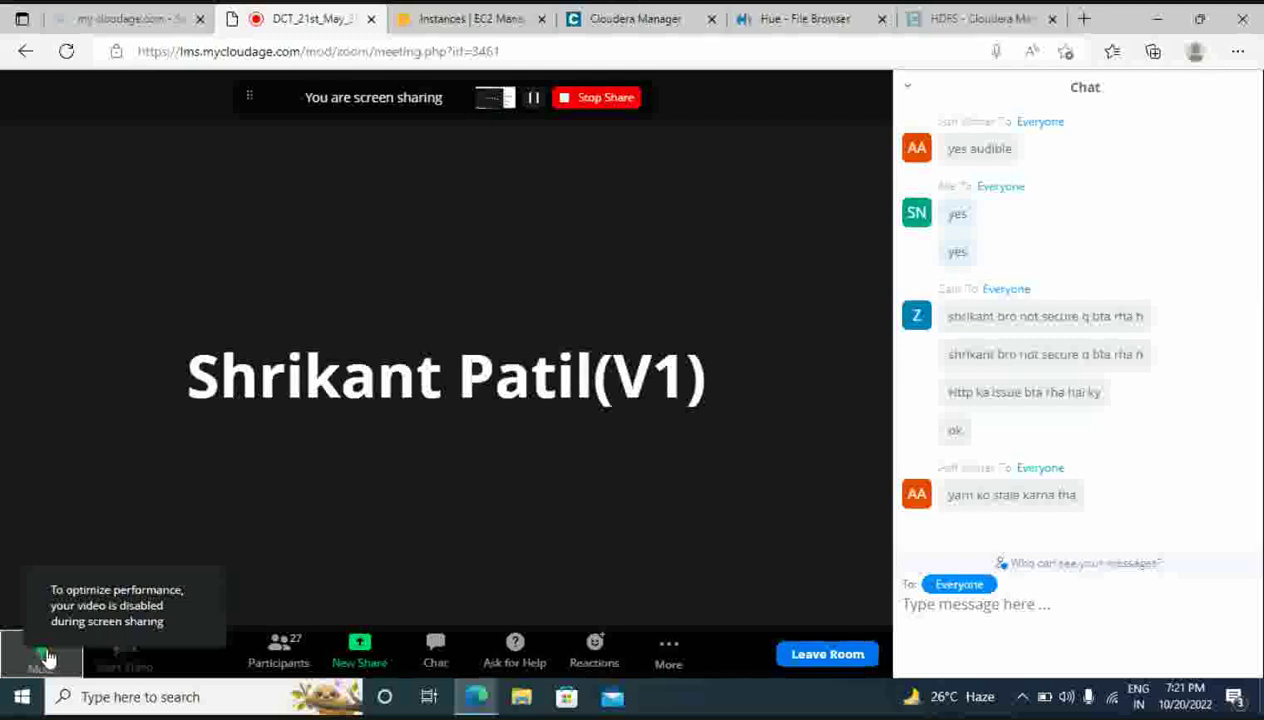
{"action": "left_click", "coordinate": [45, 657]}
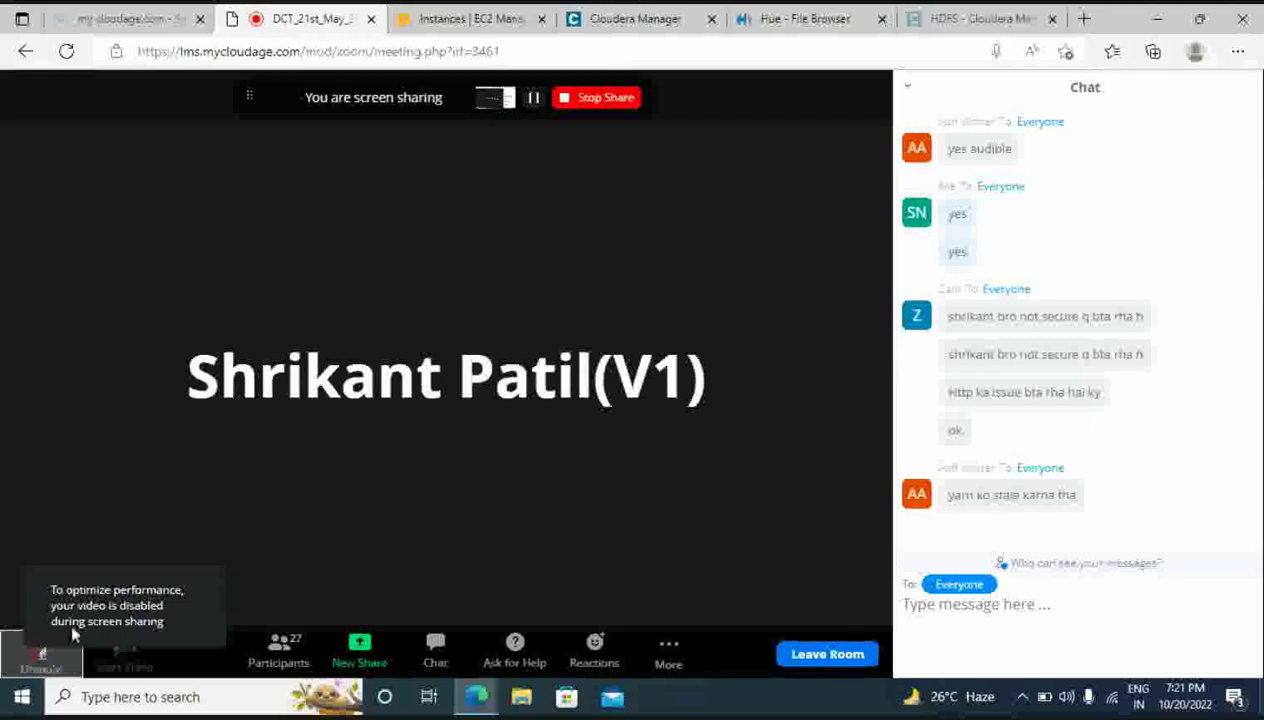
{"action": "left_click", "coordinate": [1083, 20]}
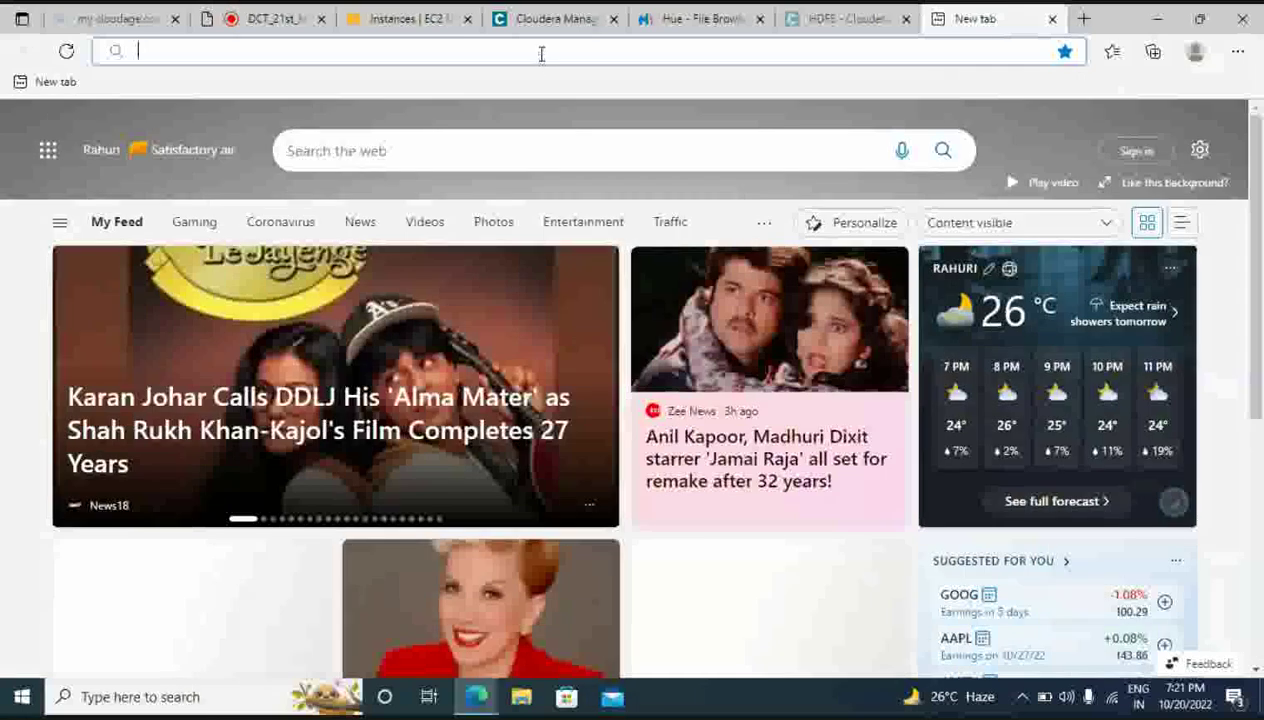
Search Bing for 'whatweb' in the new tab, briefly checking the Zoom meeting
{"action": "left_click", "coordinate": [541, 54]}
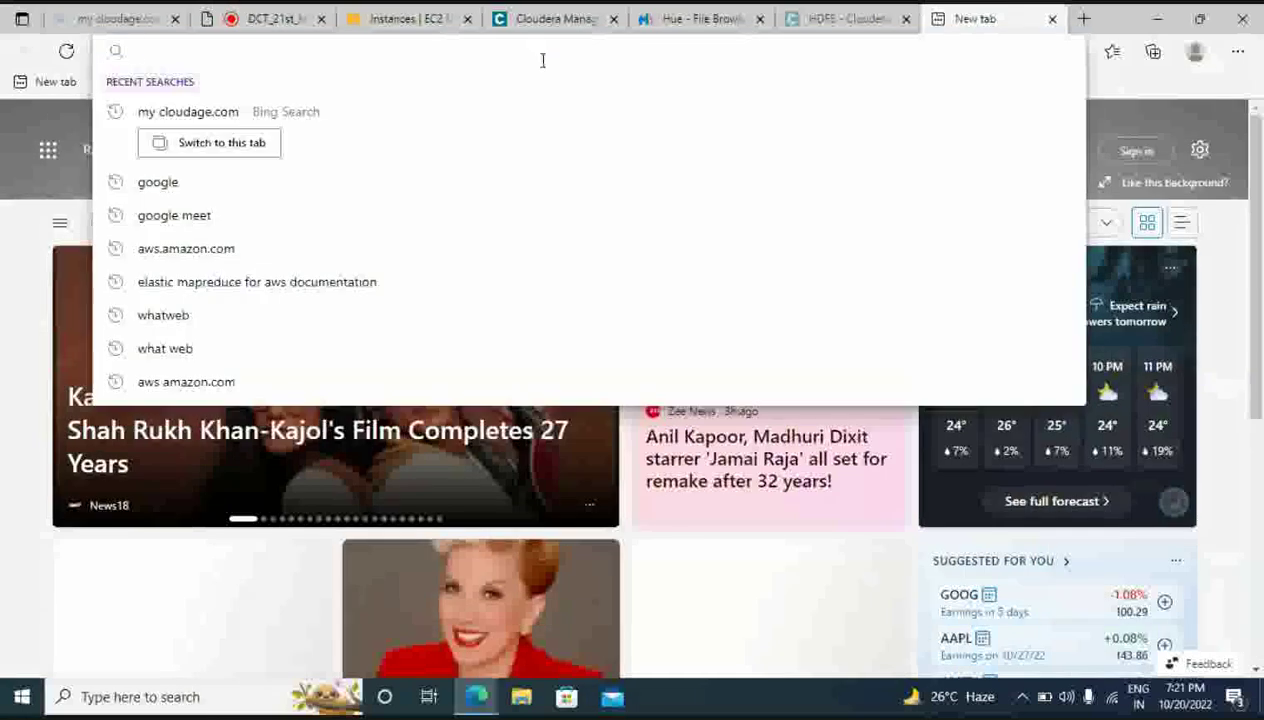
{"action": "type", "text": "what"}
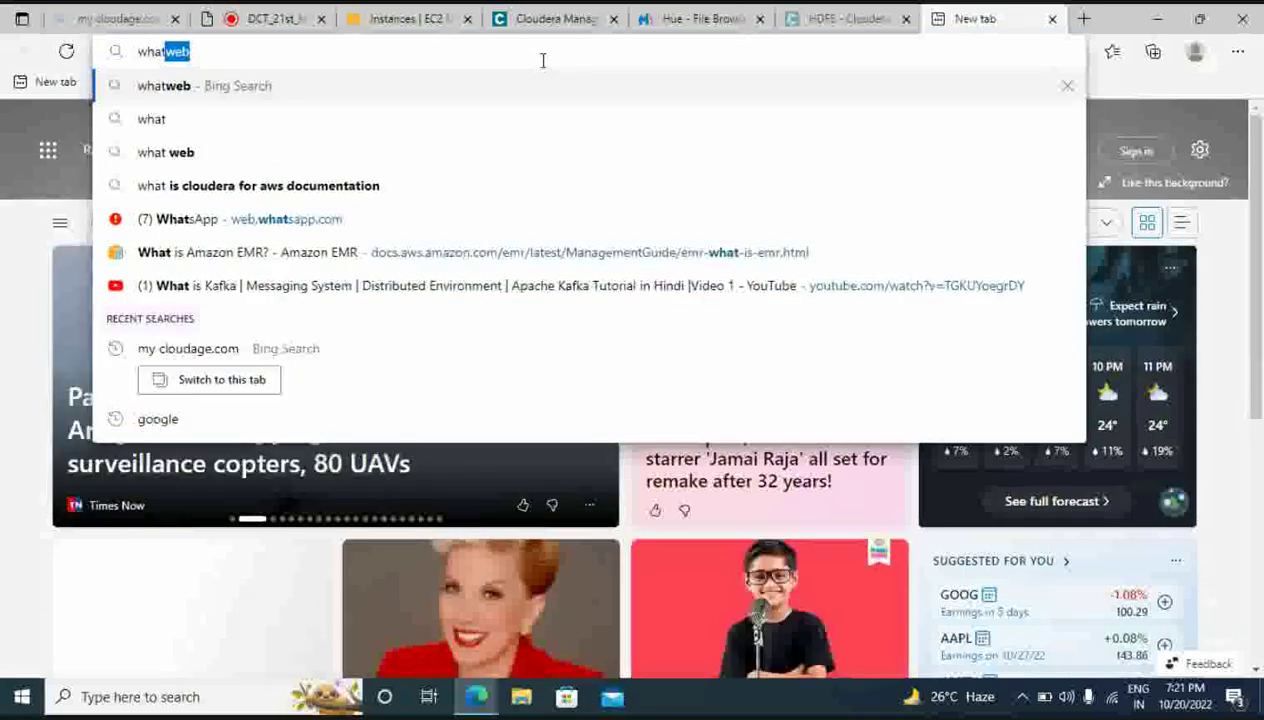
{"action": "key", "text": "Return"}
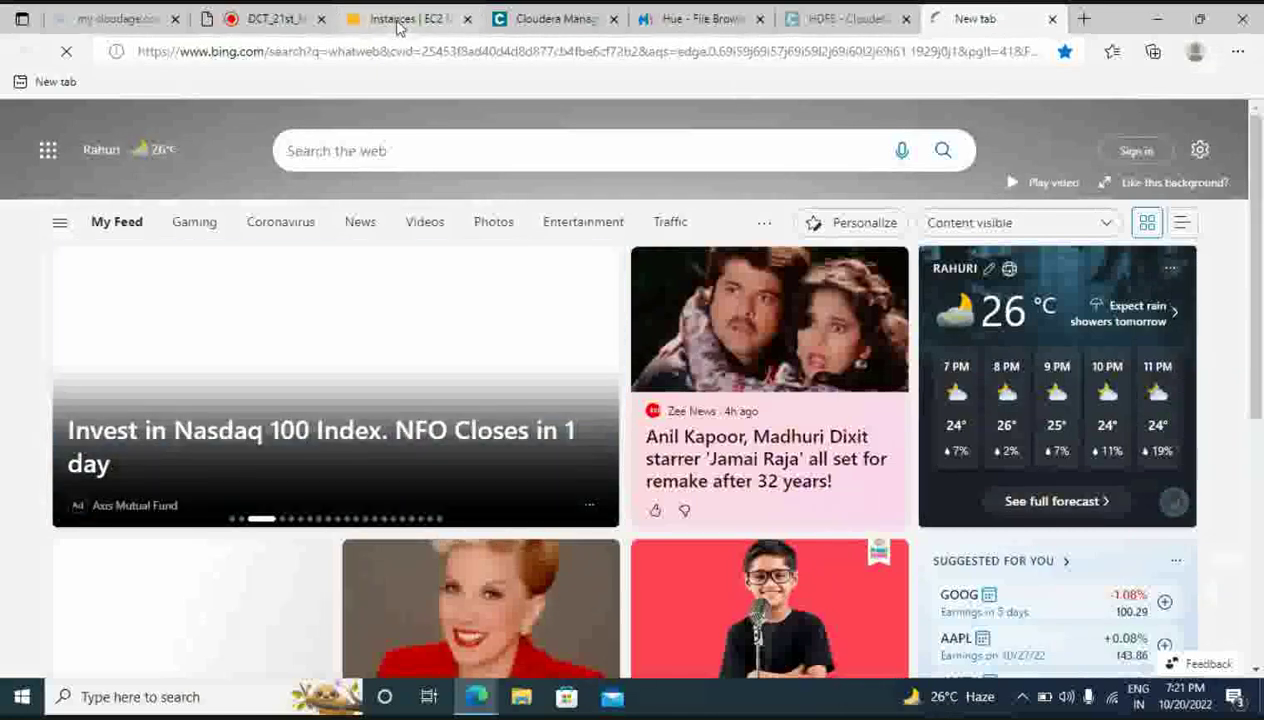
{"action": "left_click", "coordinate": [270, 20]}
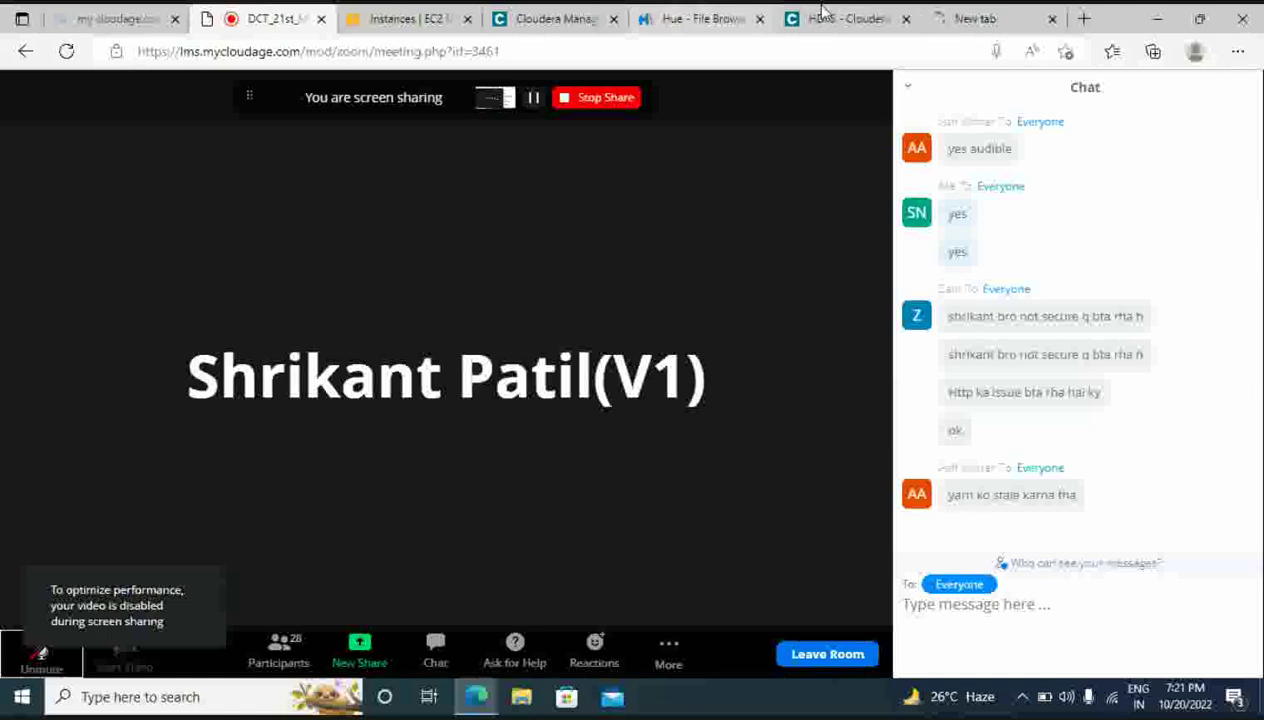
{"action": "left_click", "coordinate": [967, 22]}
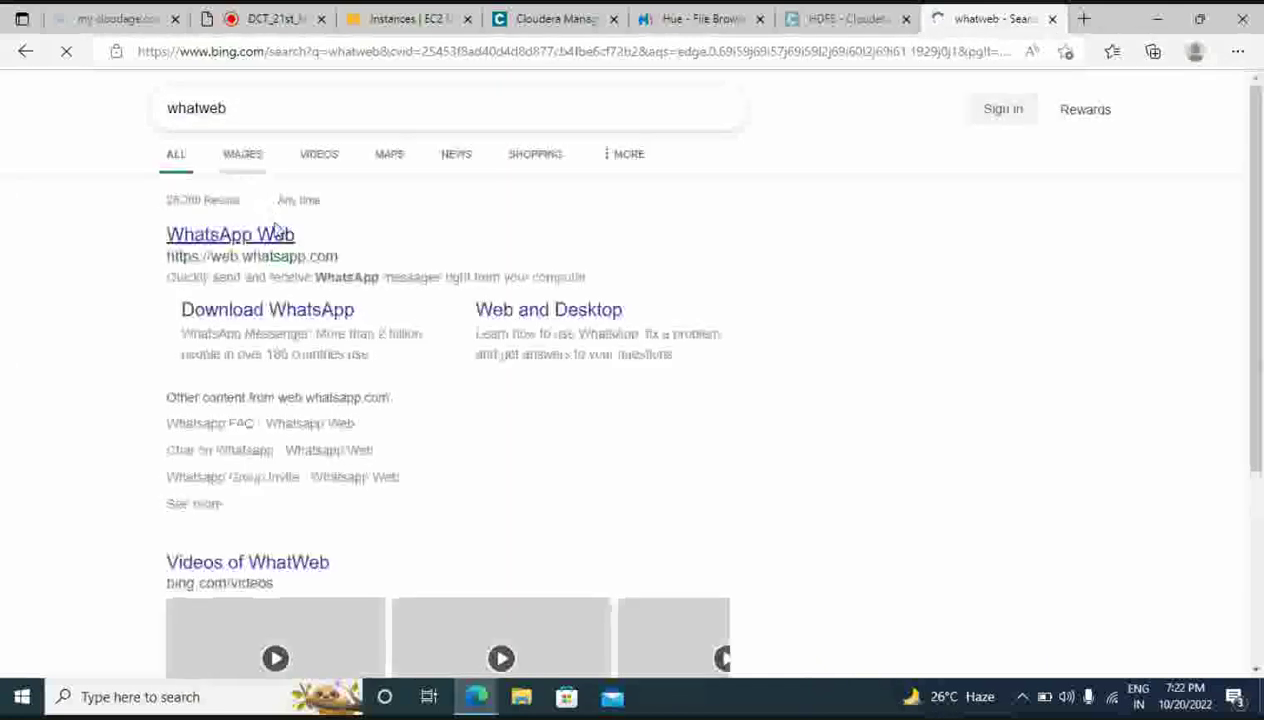
Open the WhatsApp Web result at web.whatsapp.com and reload it twice
{"action": "left_click", "coordinate": [258, 242]}
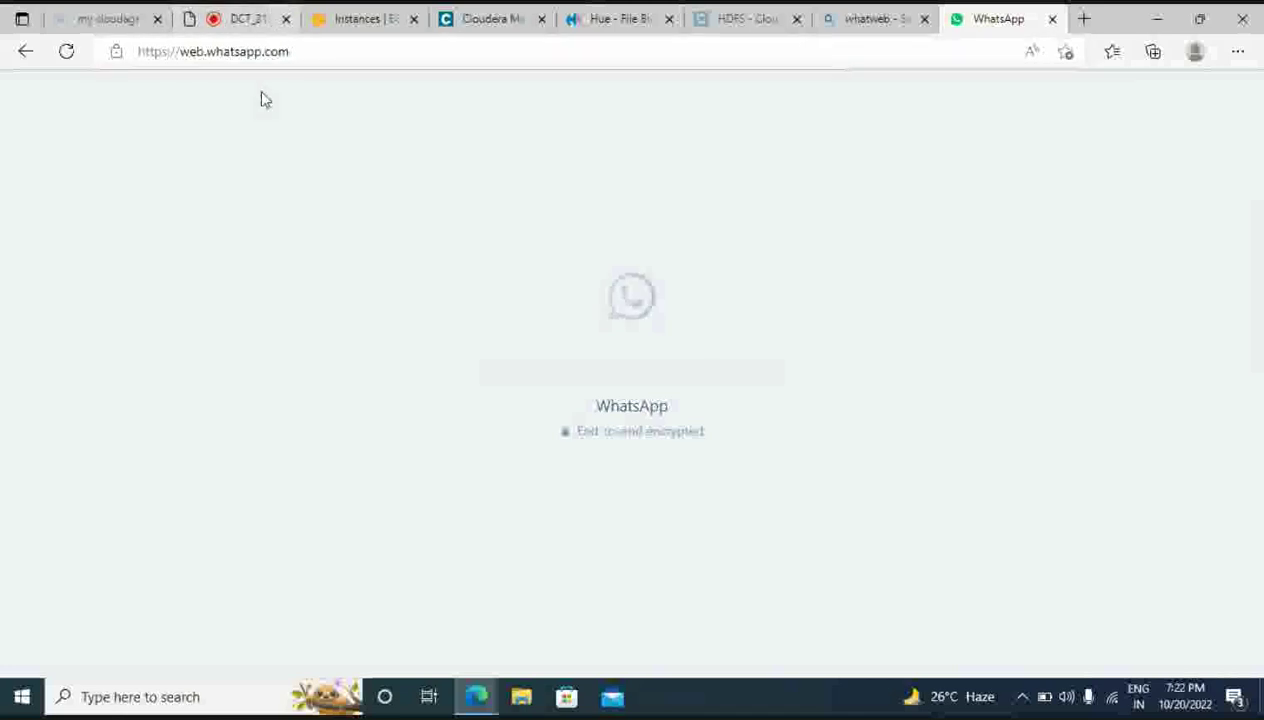
{"action": "left_click", "coordinate": [66, 52]}
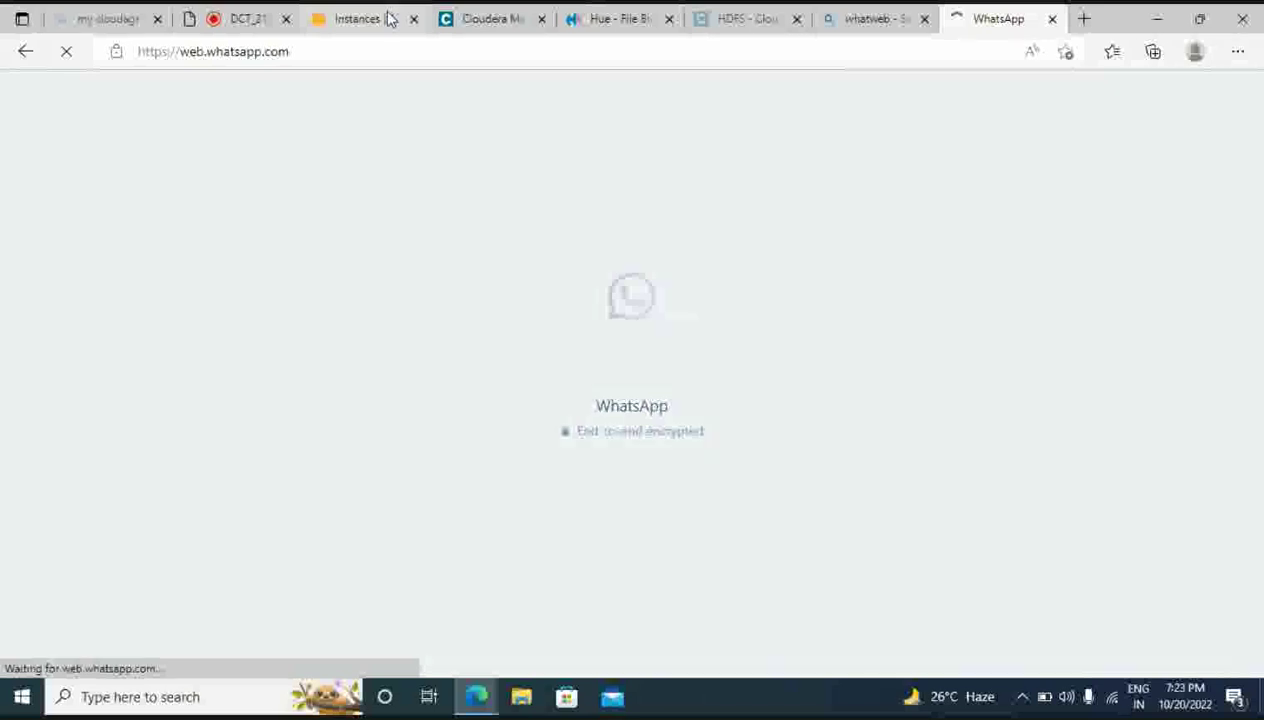
{"action": "left_click", "coordinate": [66, 52]}
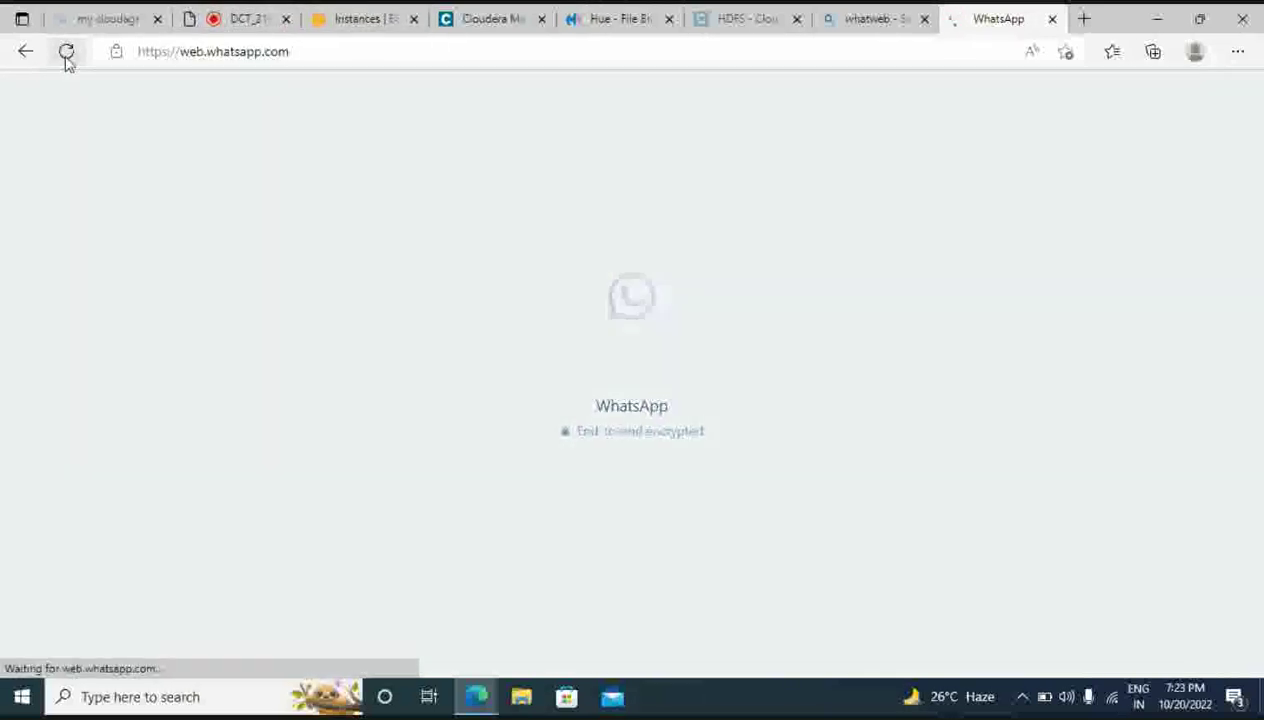
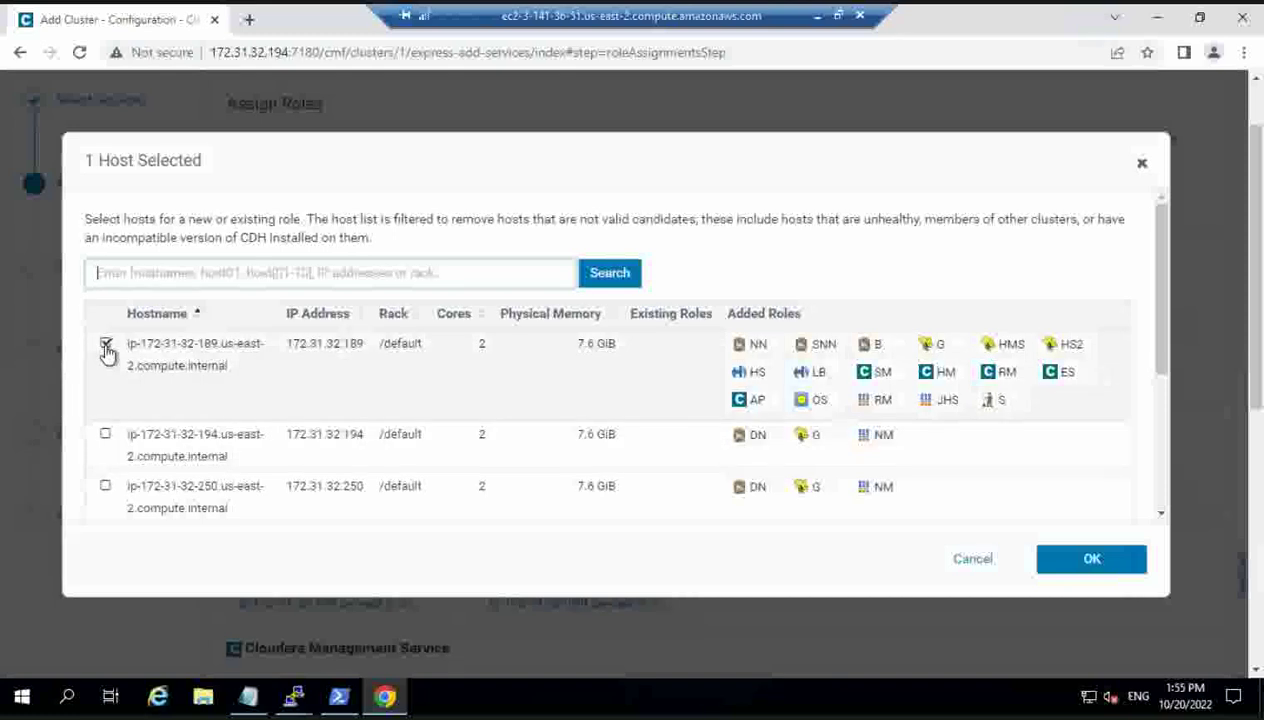
{"action": "left_click", "coordinate": [105, 344]}
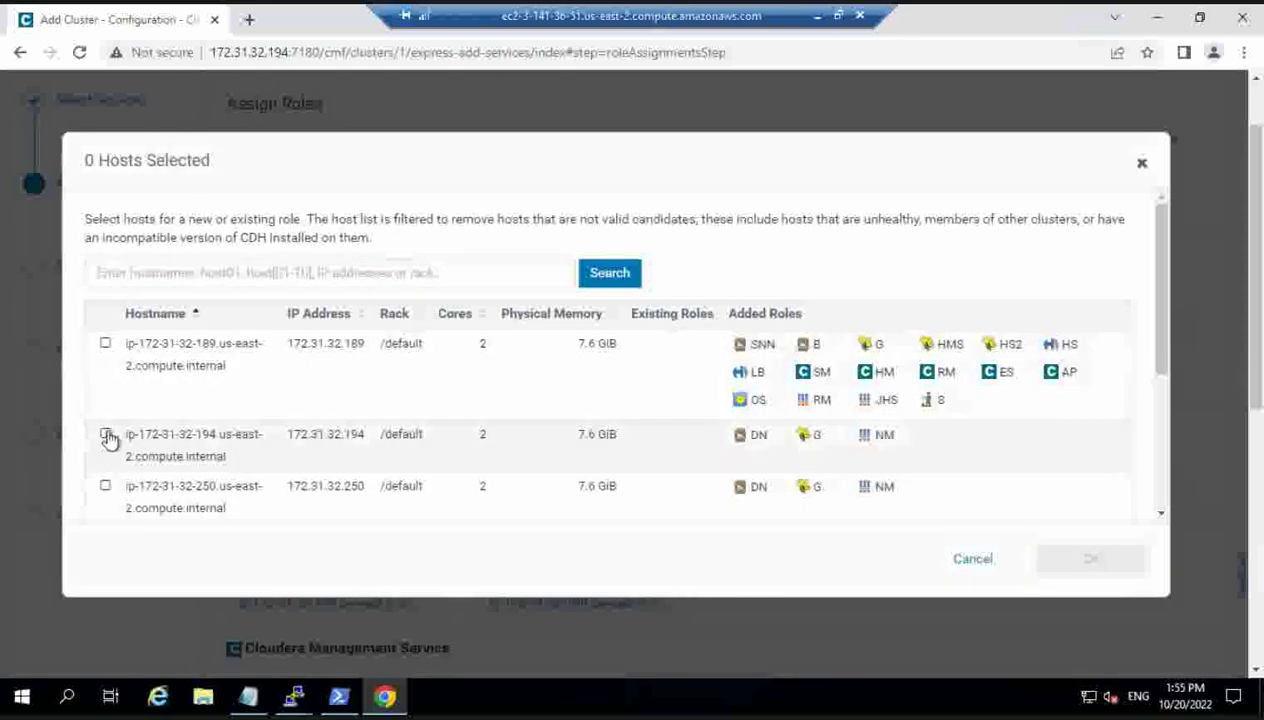
{"action": "left_click", "coordinate": [105, 434]}
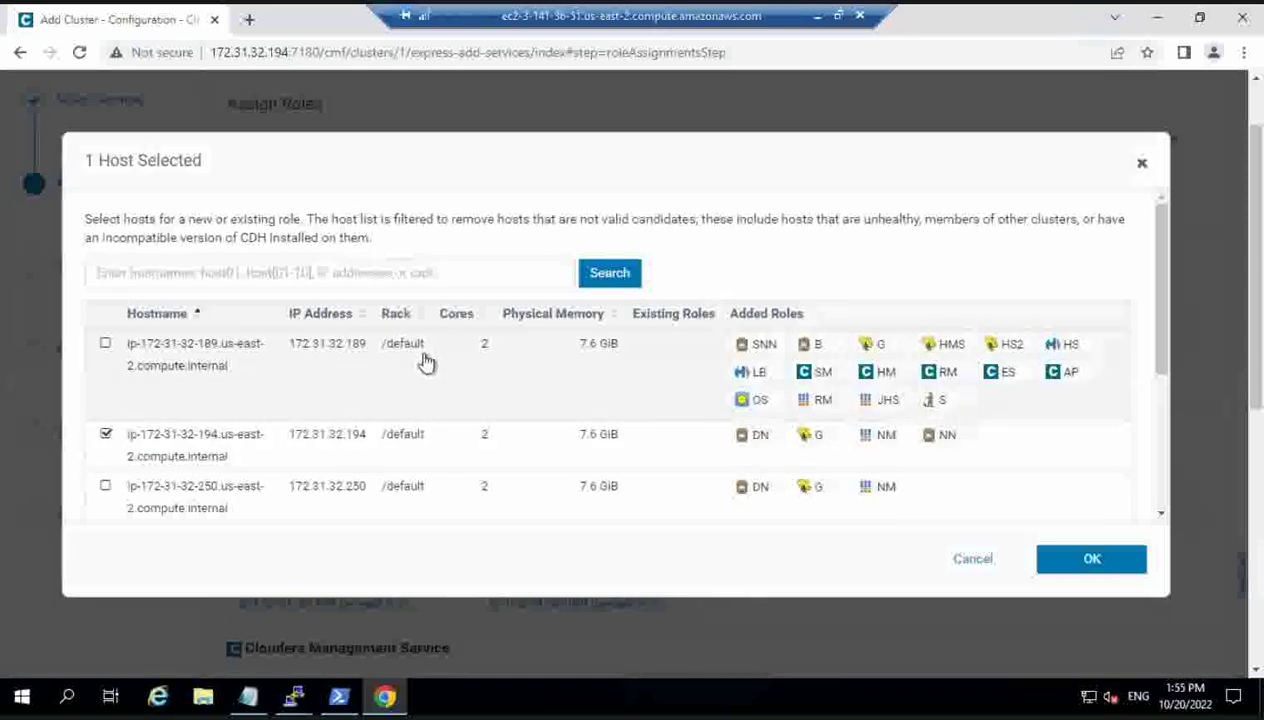
{"action": "left_click", "coordinate": [293, 697]}
{"action": "left_click", "coordinate": [406, 641]}
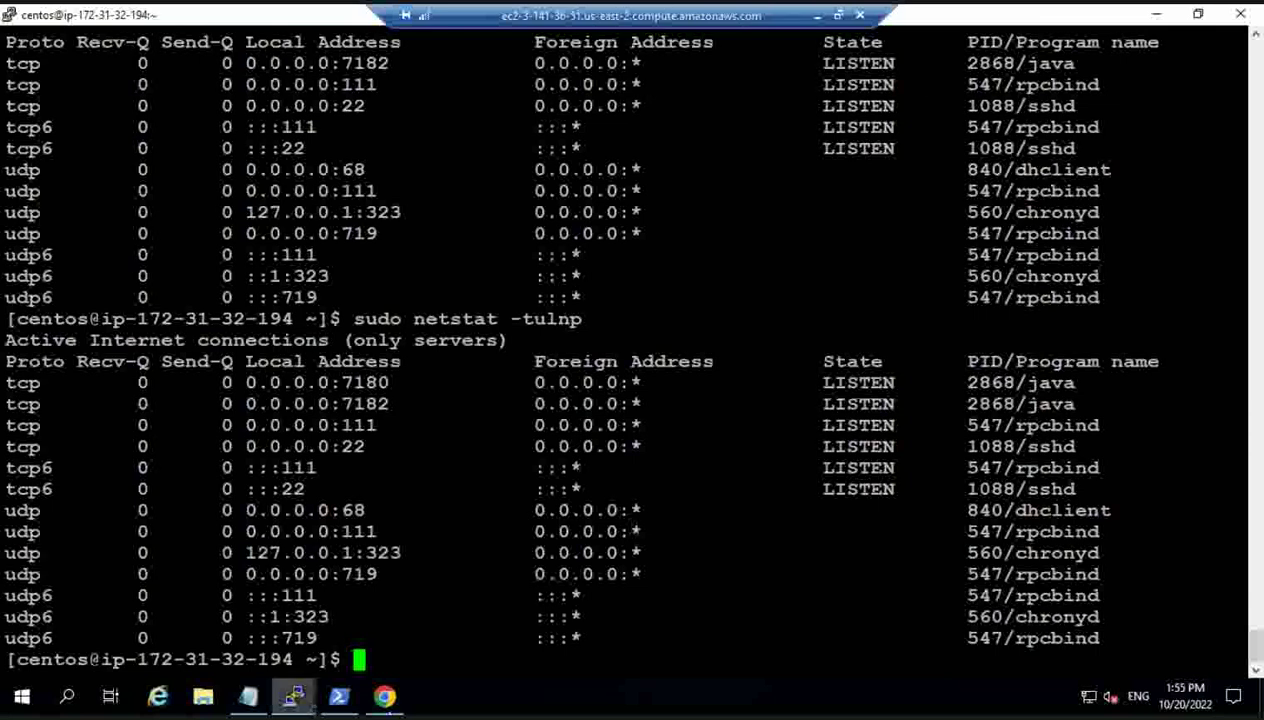
{"action": "left_click", "coordinate": [385, 697]}
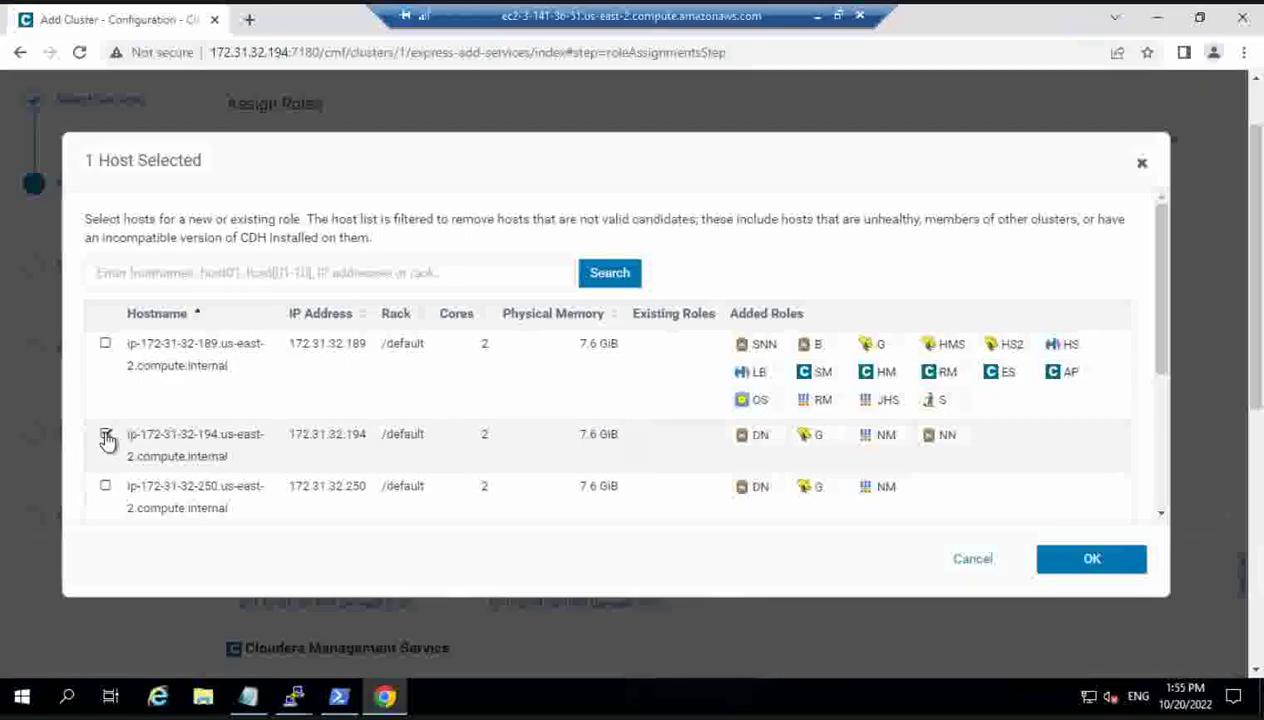
{"action": "left_click", "coordinate": [105, 436]}
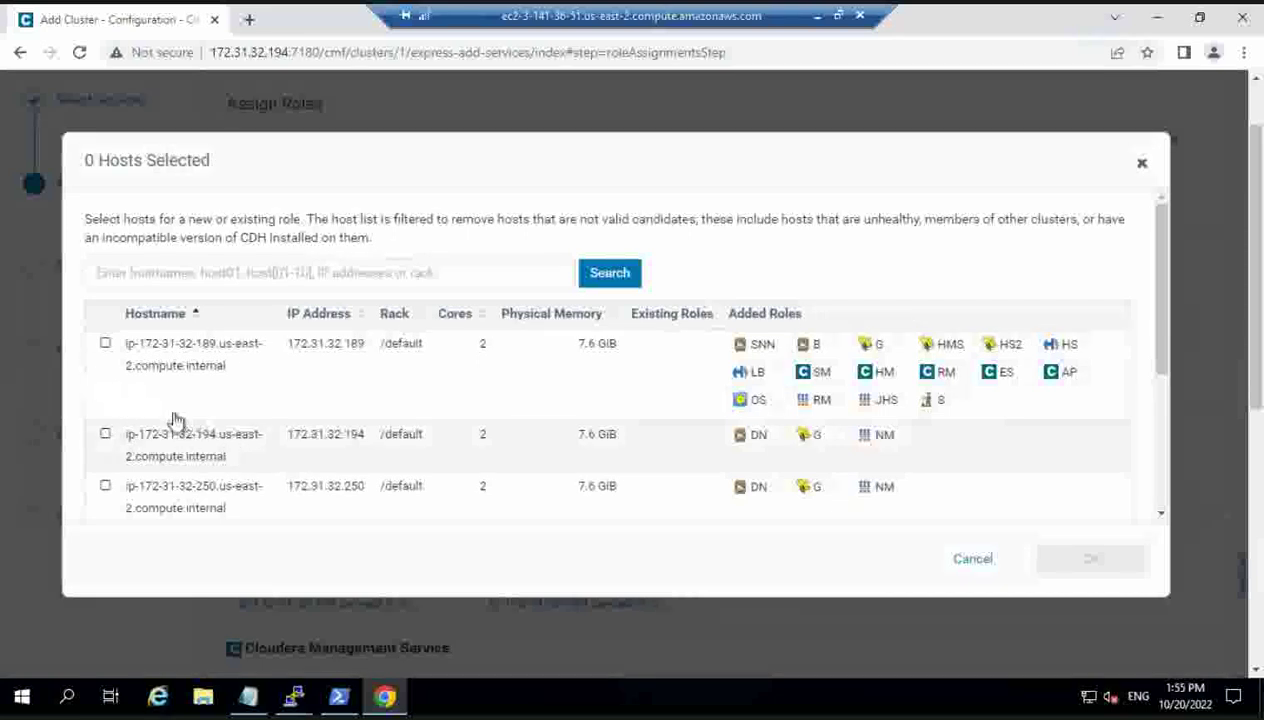
{"action": "scroll", "coordinate": [320, 446], "scroll_direction": "down", "scroll_amount": 1}
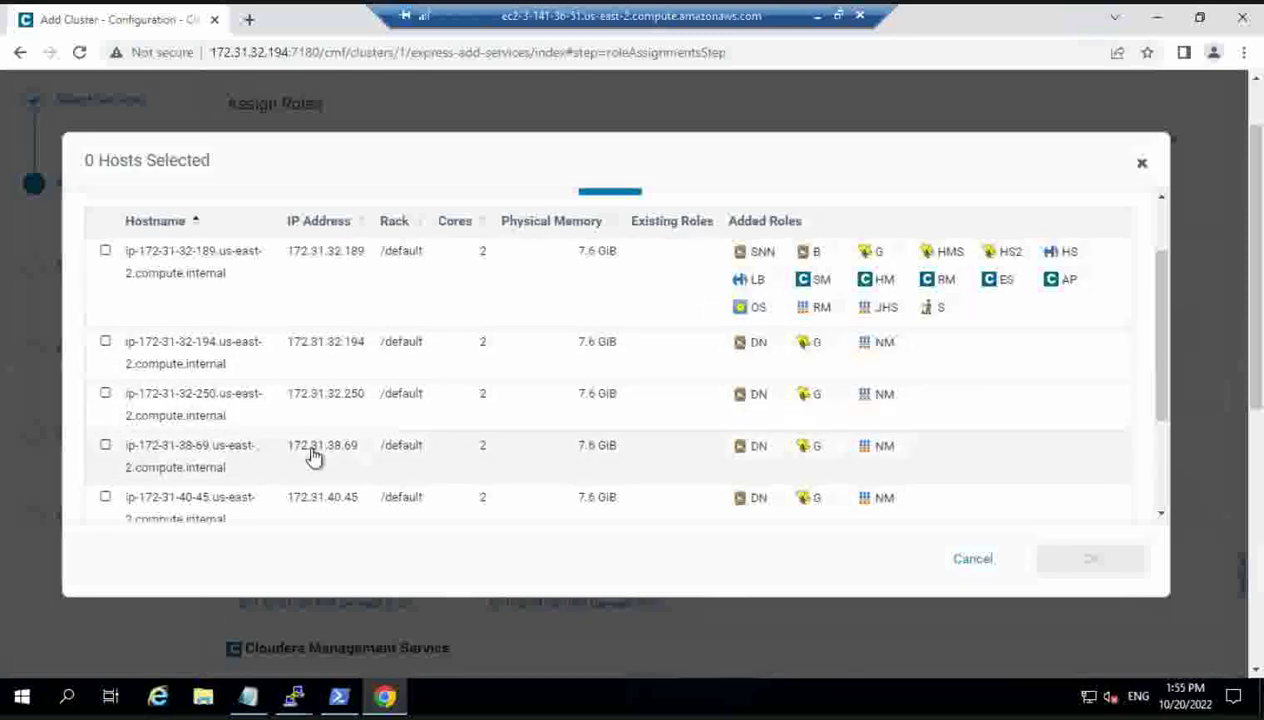
{"action": "scroll", "coordinate": [316, 457], "scroll_direction": "up", "scroll_amount": 2}
{"action": "left_click", "coordinate": [970, 558]}
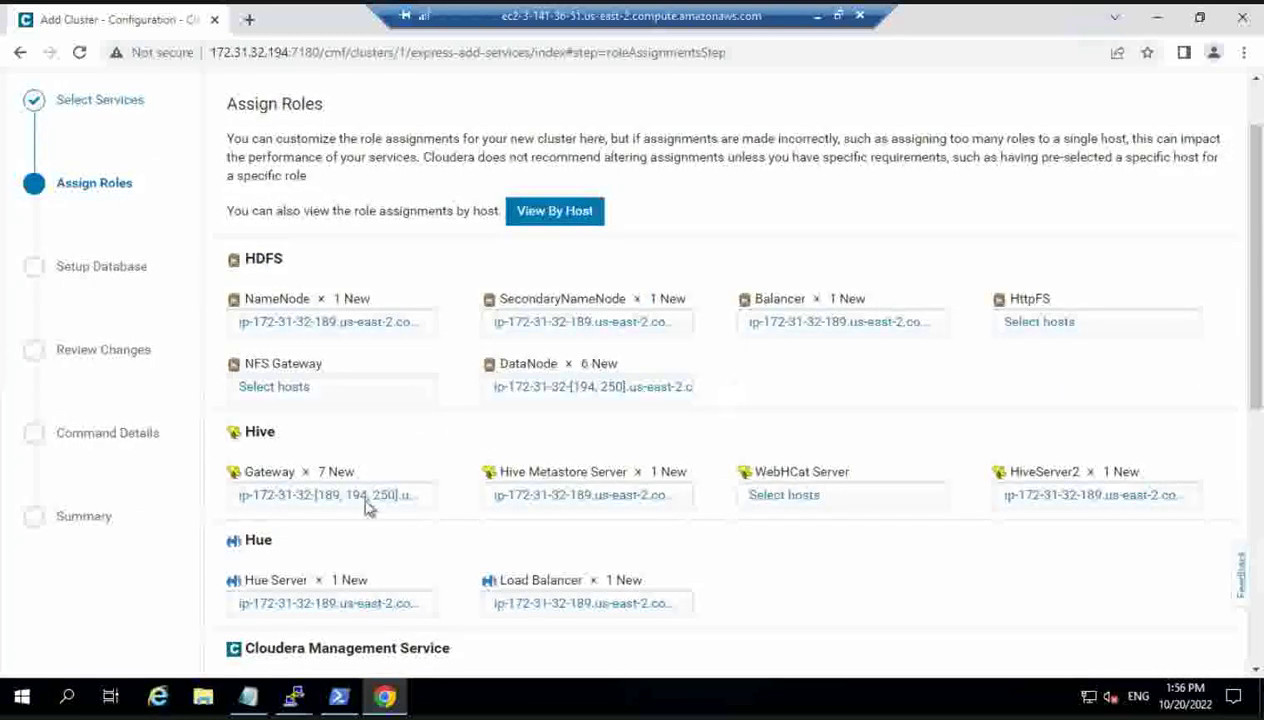
{"action": "scroll", "coordinate": [399, 568], "scroll_direction": "down", "scroll_amount": 4}
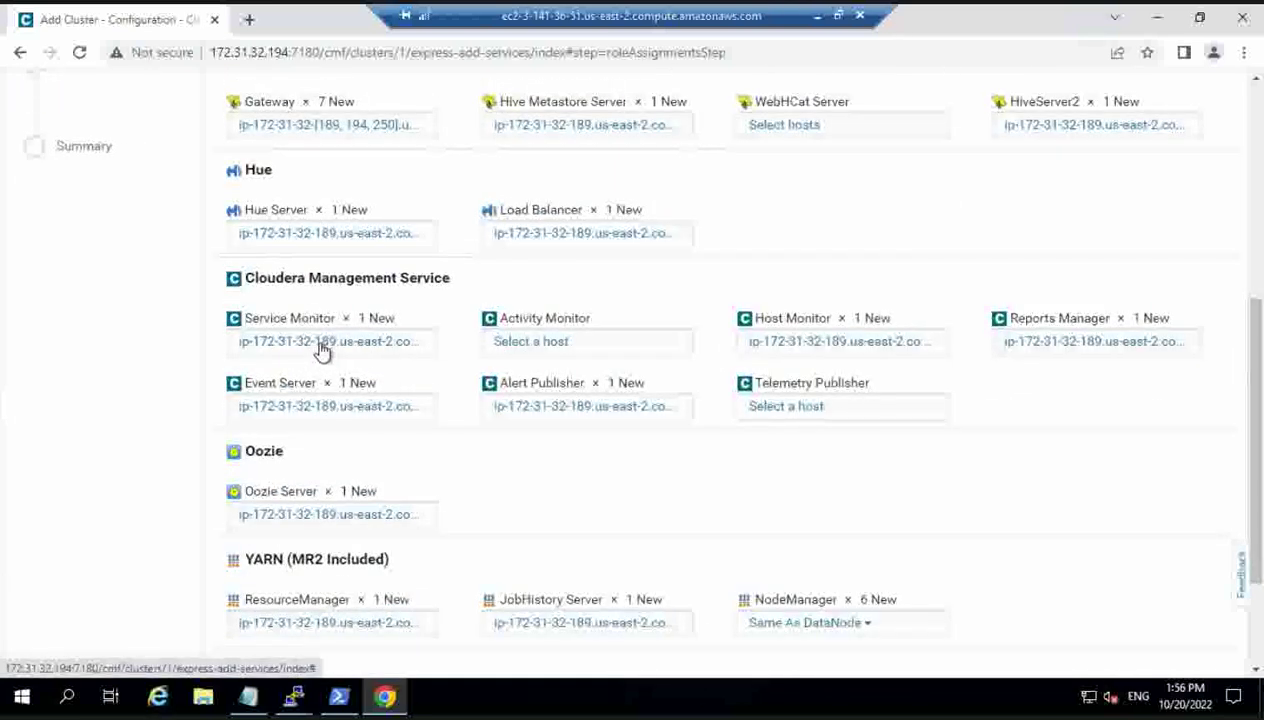
{"action": "left_click", "coordinate": [321, 350]}
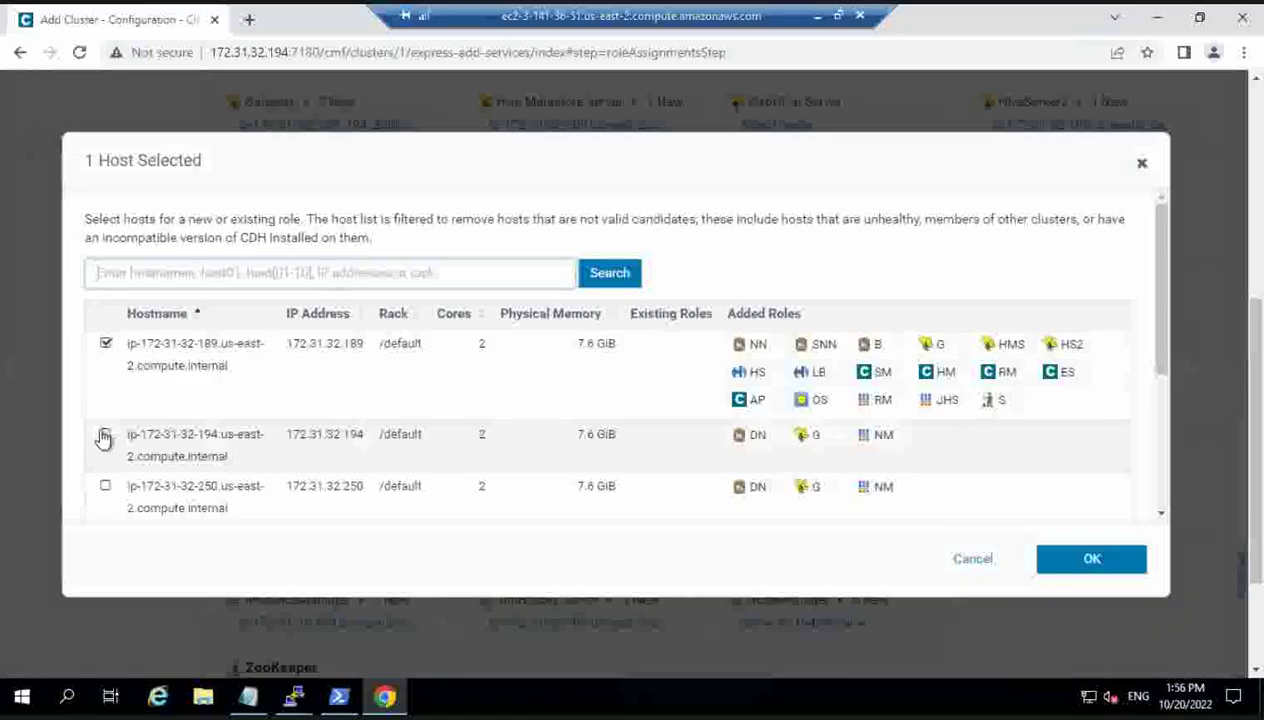
{"action": "left_click", "coordinate": [105, 435]}
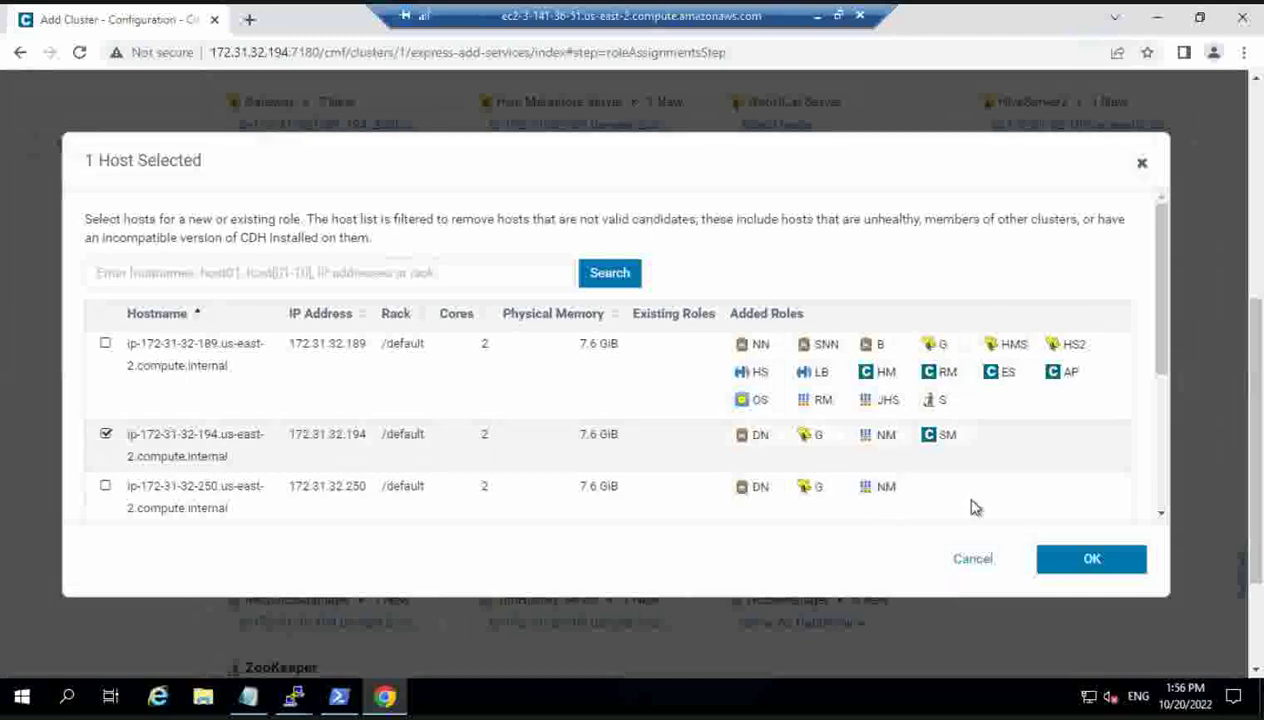
{"action": "left_click", "coordinate": [1081, 562]}
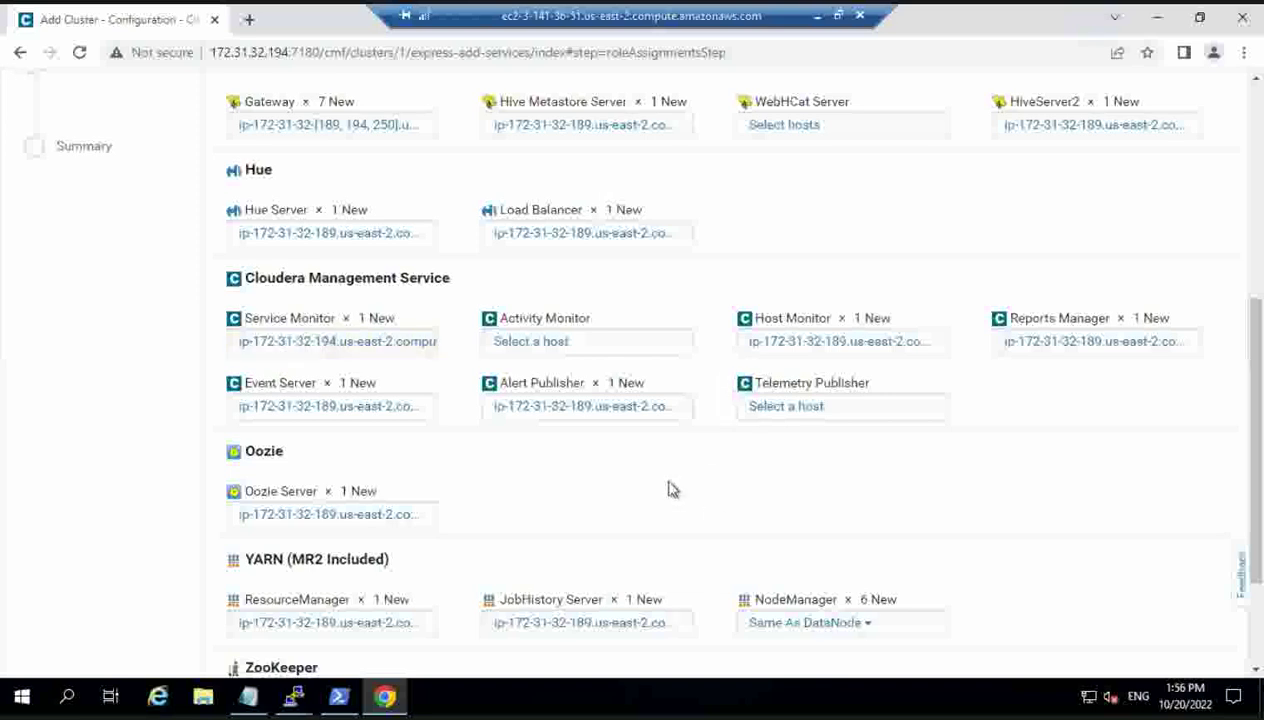
{"action": "scroll", "coordinate": [672, 489], "scroll_direction": "up", "scroll_amount": 2}
{"action": "scroll", "coordinate": [243, 409], "scroll_direction": "up", "scroll_amount": 3}
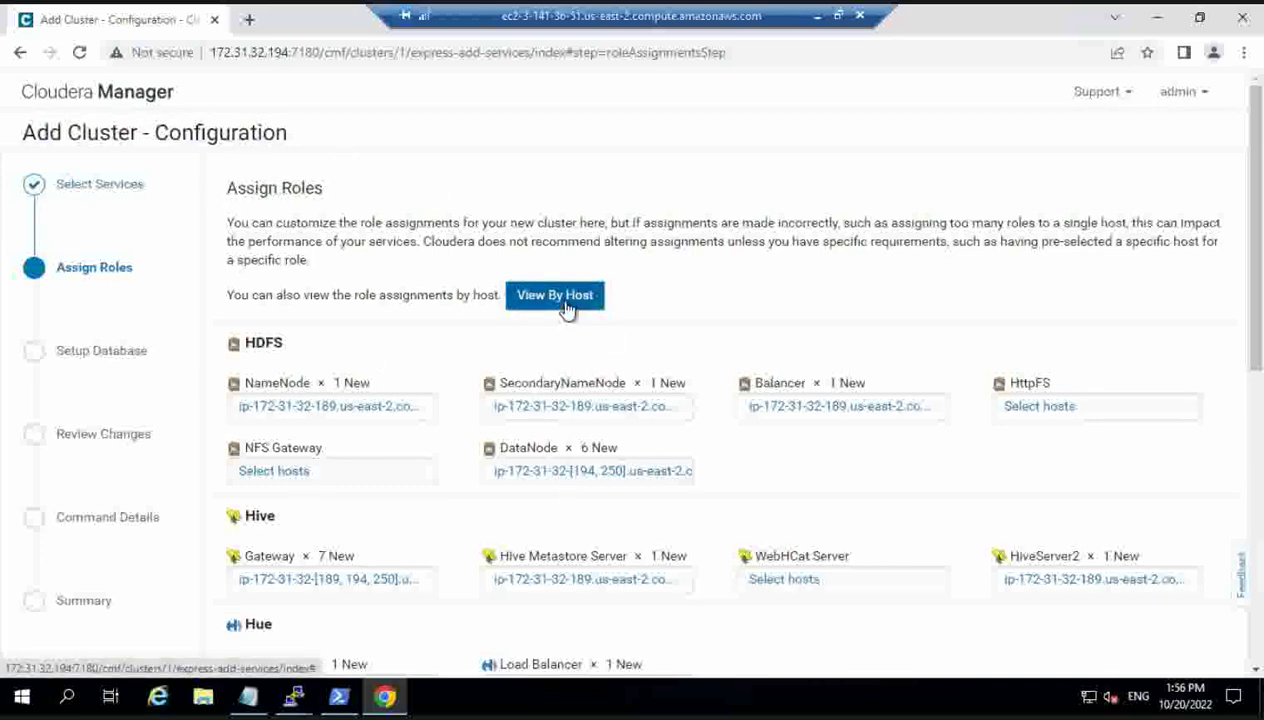
{"action": "scroll", "coordinate": [620, 490], "scroll_direction": "down", "scroll_amount": 1}
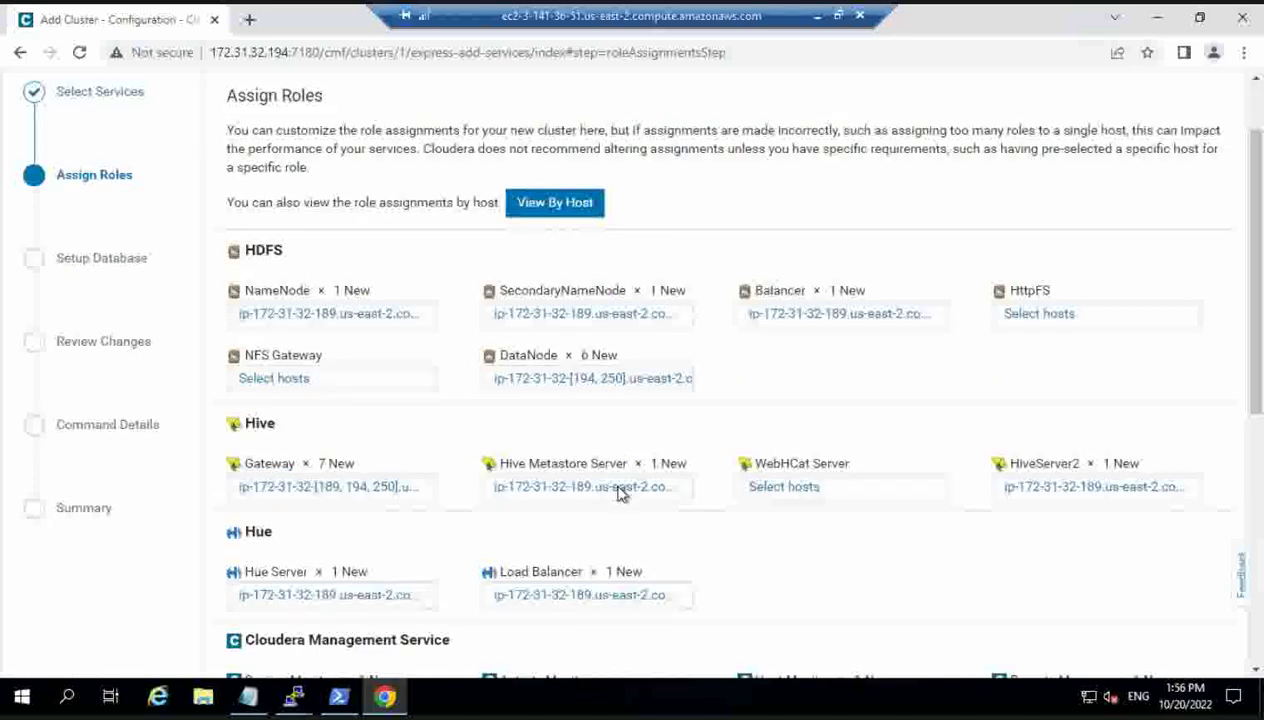
{"action": "scroll", "coordinate": [622, 490], "scroll_direction": "down", "scroll_amount": 4}
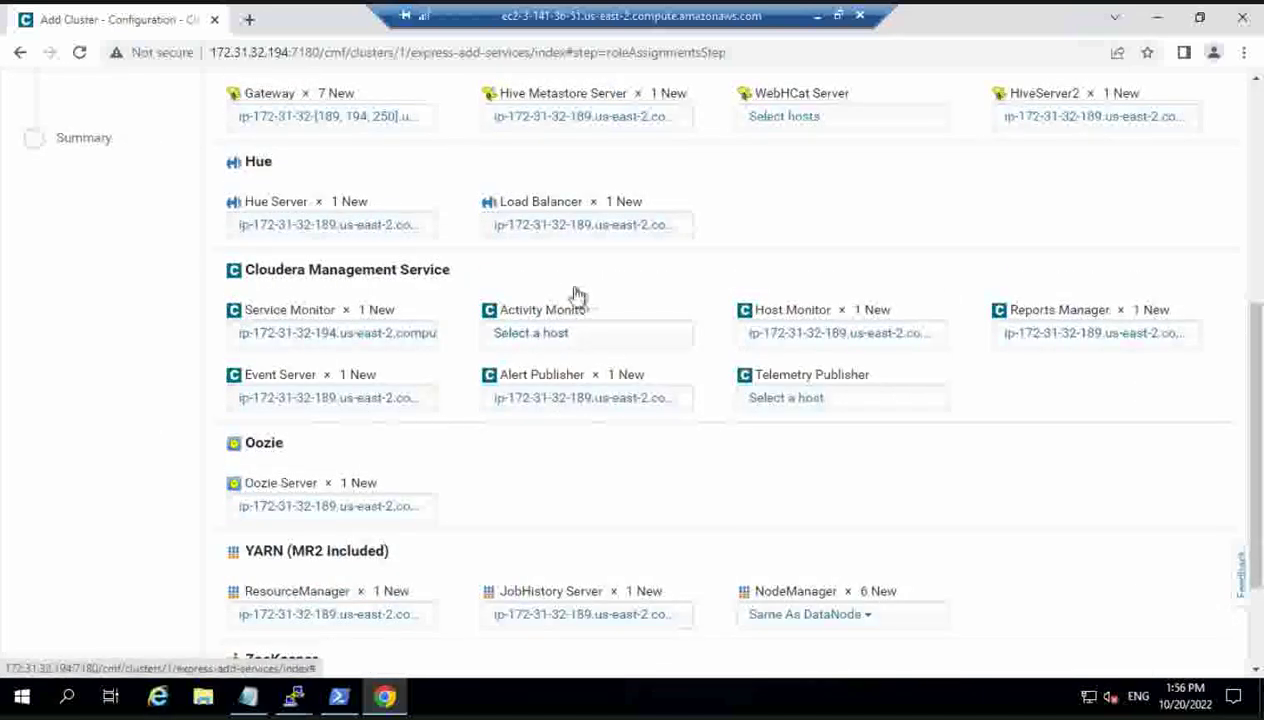
{"action": "left_click", "coordinate": [553, 338]}
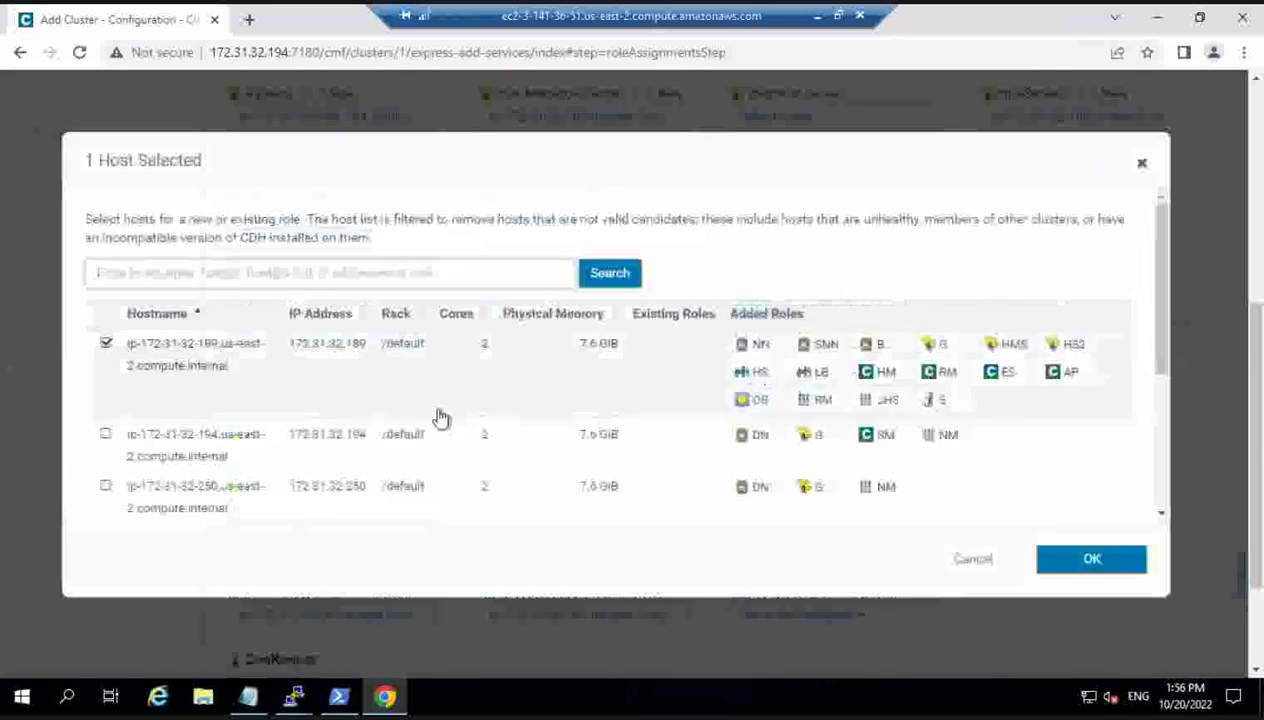
{"action": "left_click", "coordinate": [141, 443]}
{"action": "left_click", "coordinate": [1110, 562]}
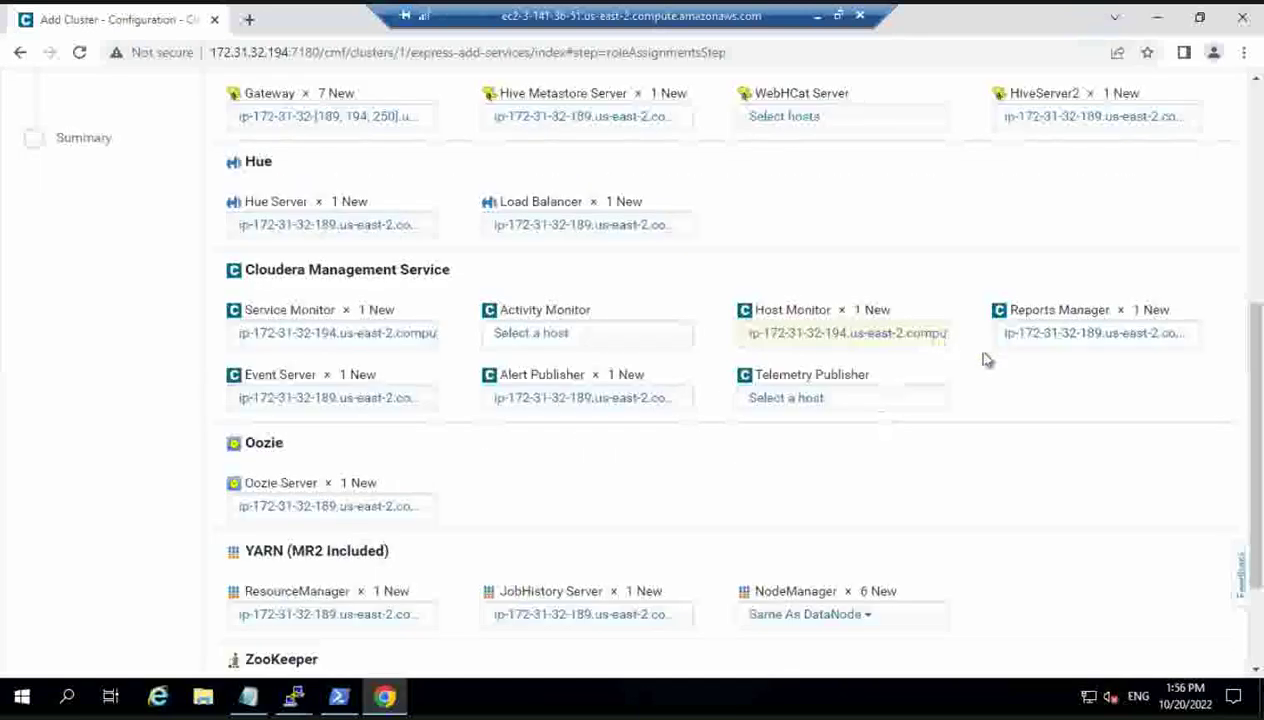
{"action": "left_click", "coordinate": [1001, 335]}
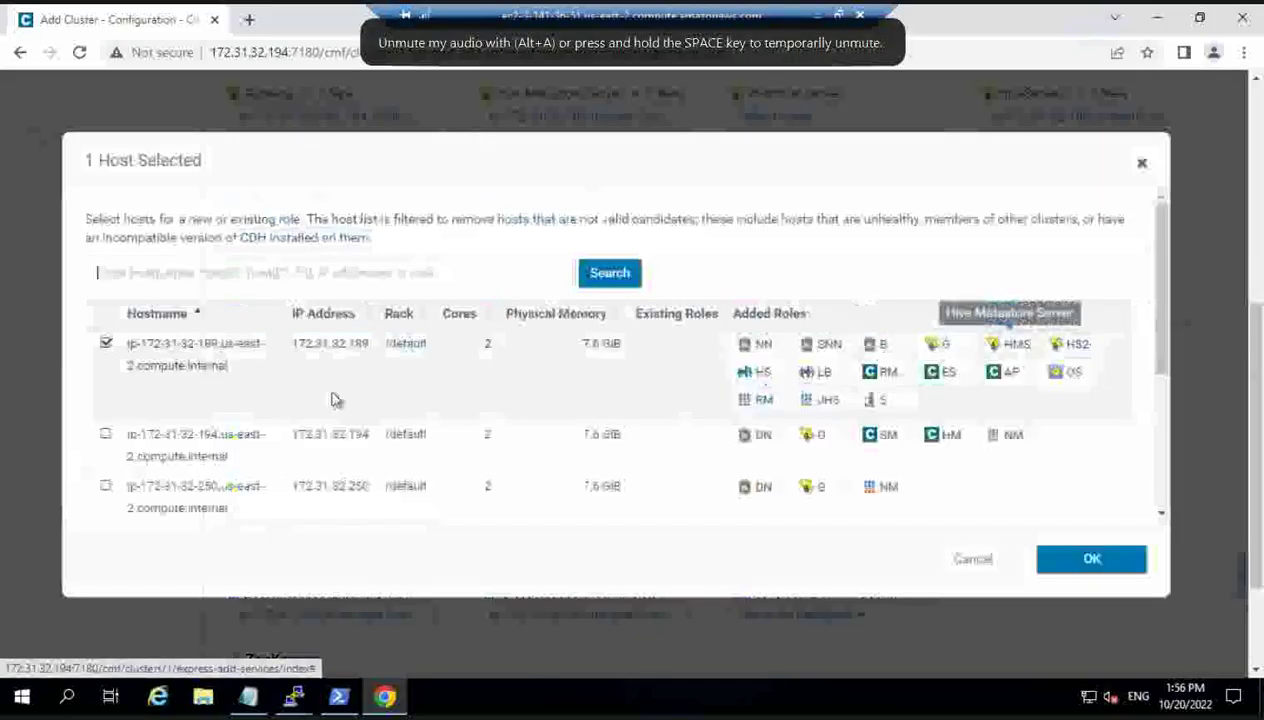
{"action": "left_click", "coordinate": [600, 445]}
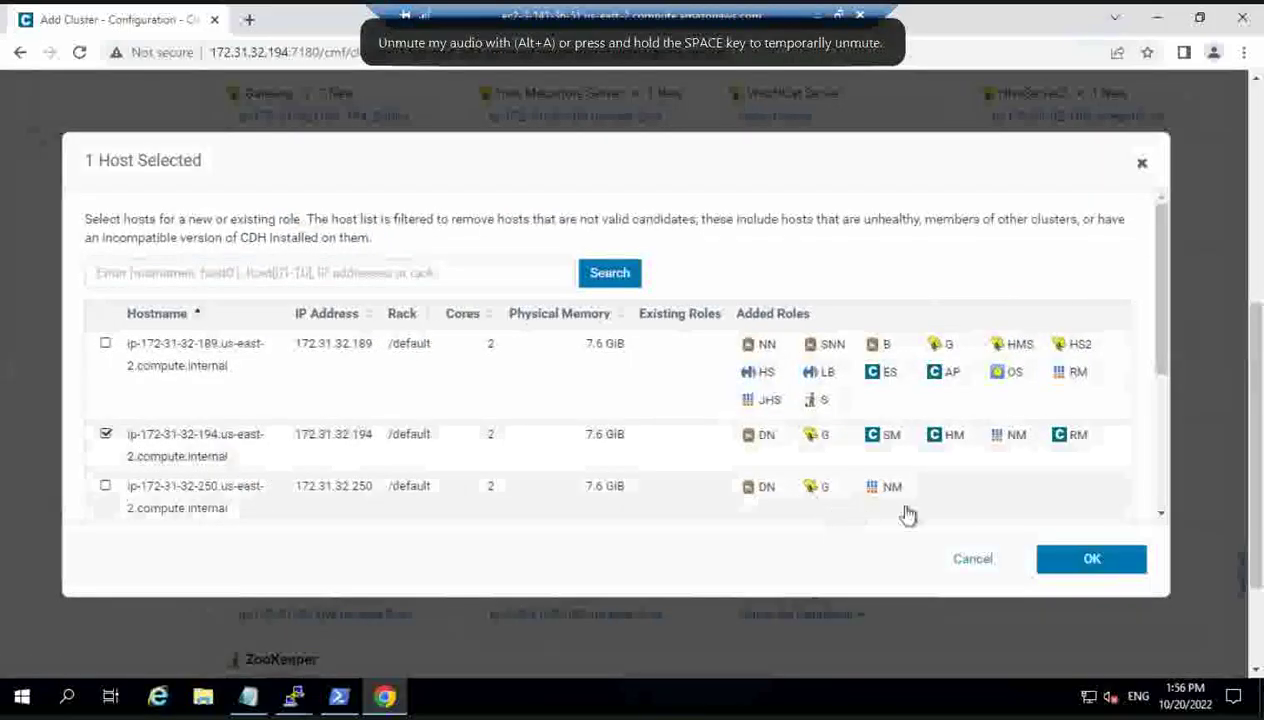
{"action": "left_click", "coordinate": [1061, 562]}
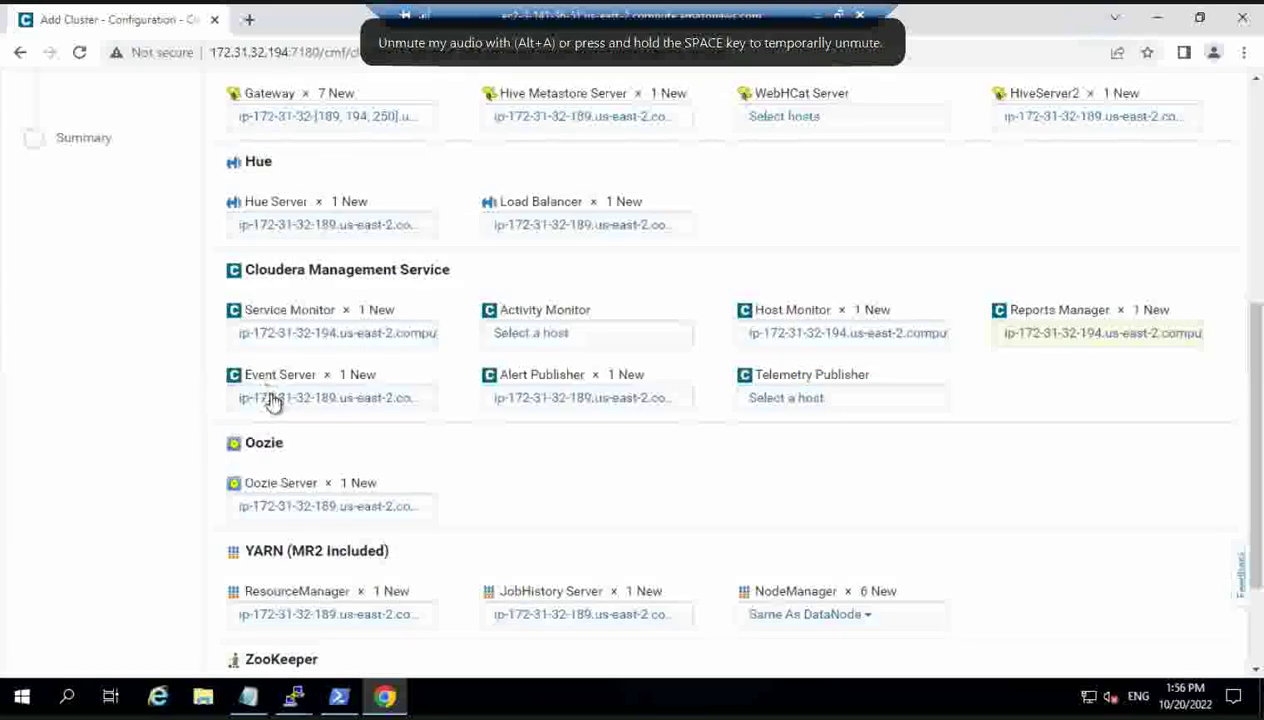
{"action": "left_click", "coordinate": [275, 398]}
{"action": "left_click", "coordinate": [104, 435]}
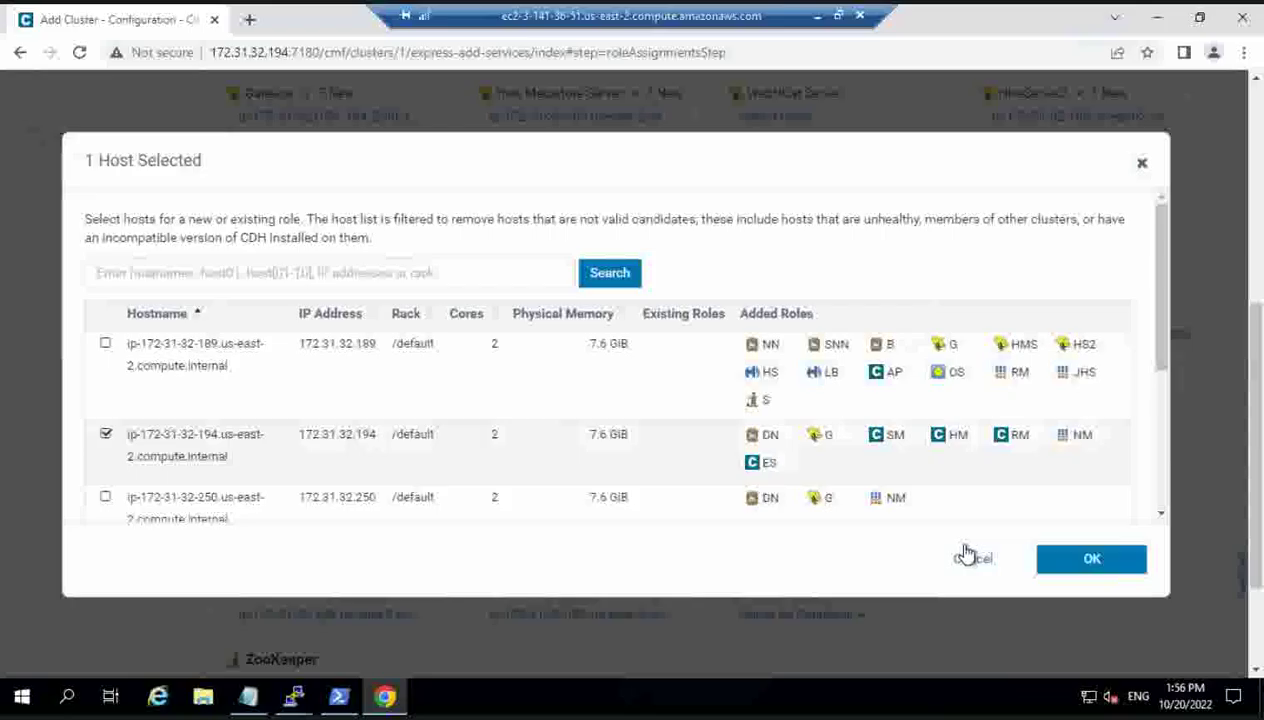
{"action": "left_click", "coordinate": [1092, 559]}
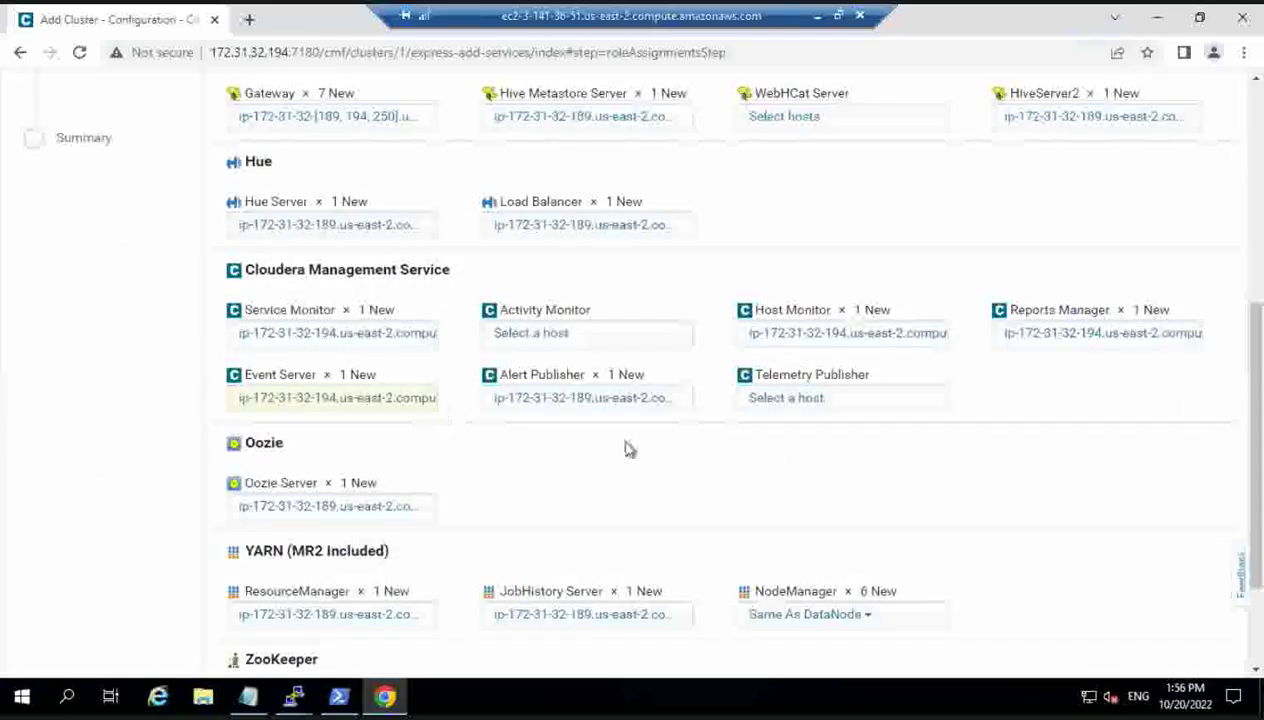
{"action": "left_click", "coordinate": [360, 405]}
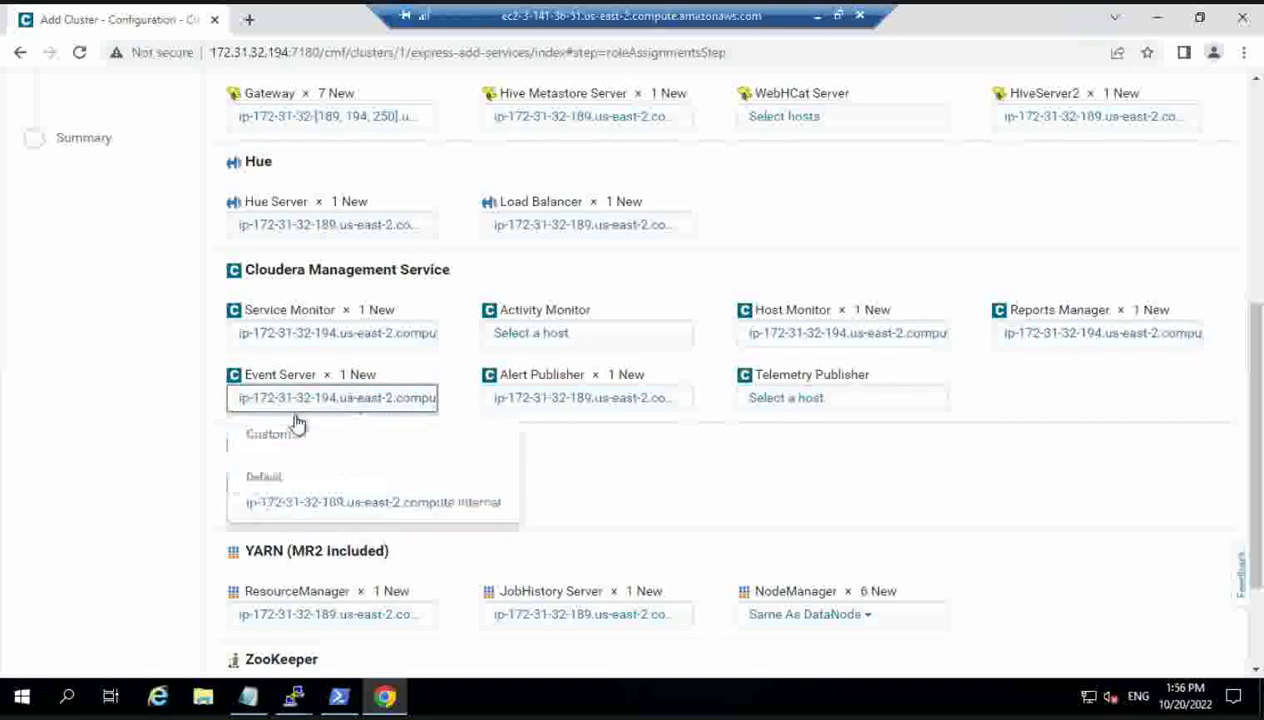
{"action": "left_click", "coordinate": [373, 508]}
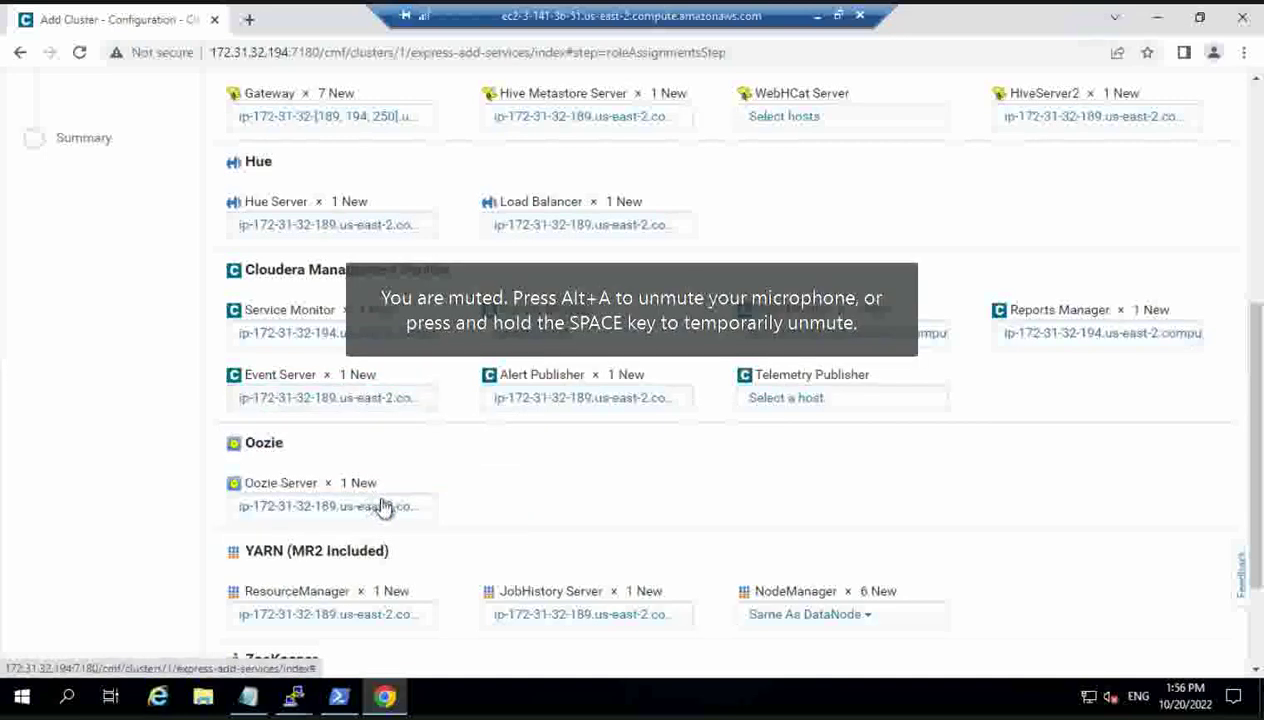
{"action": "left_click", "coordinate": [360, 404]}
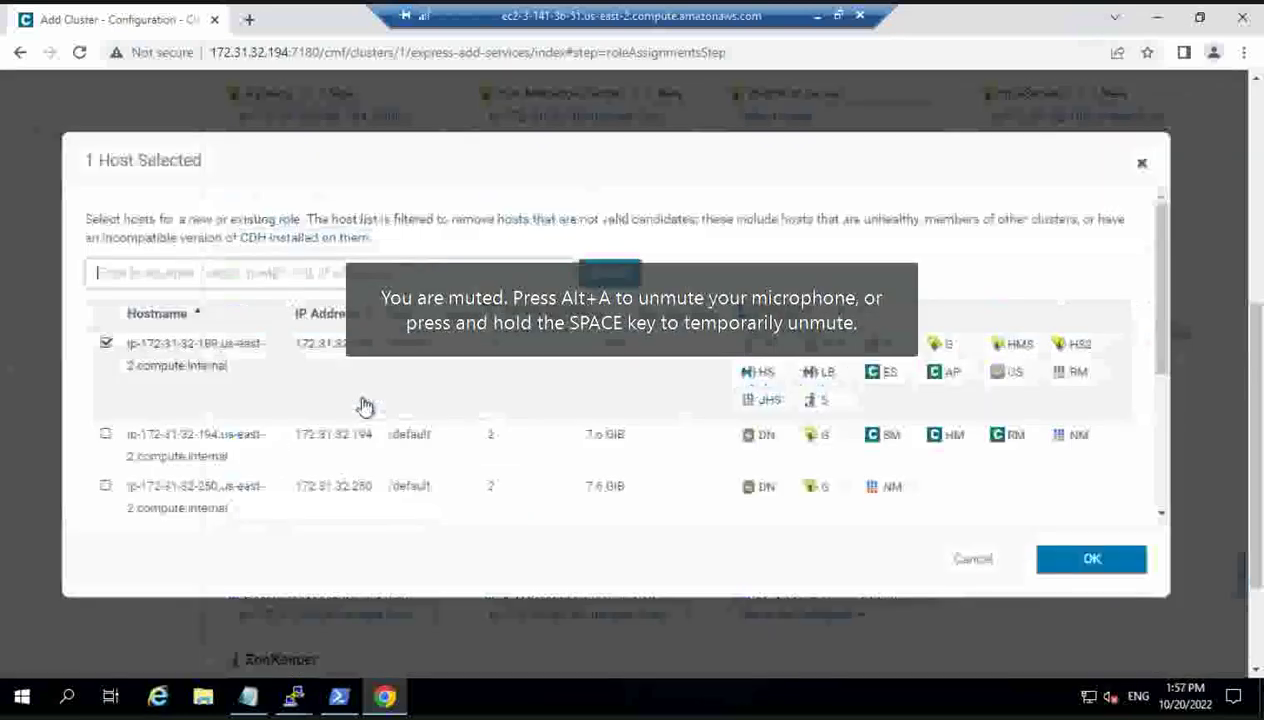
{"action": "left_click", "coordinate": [106, 435]}
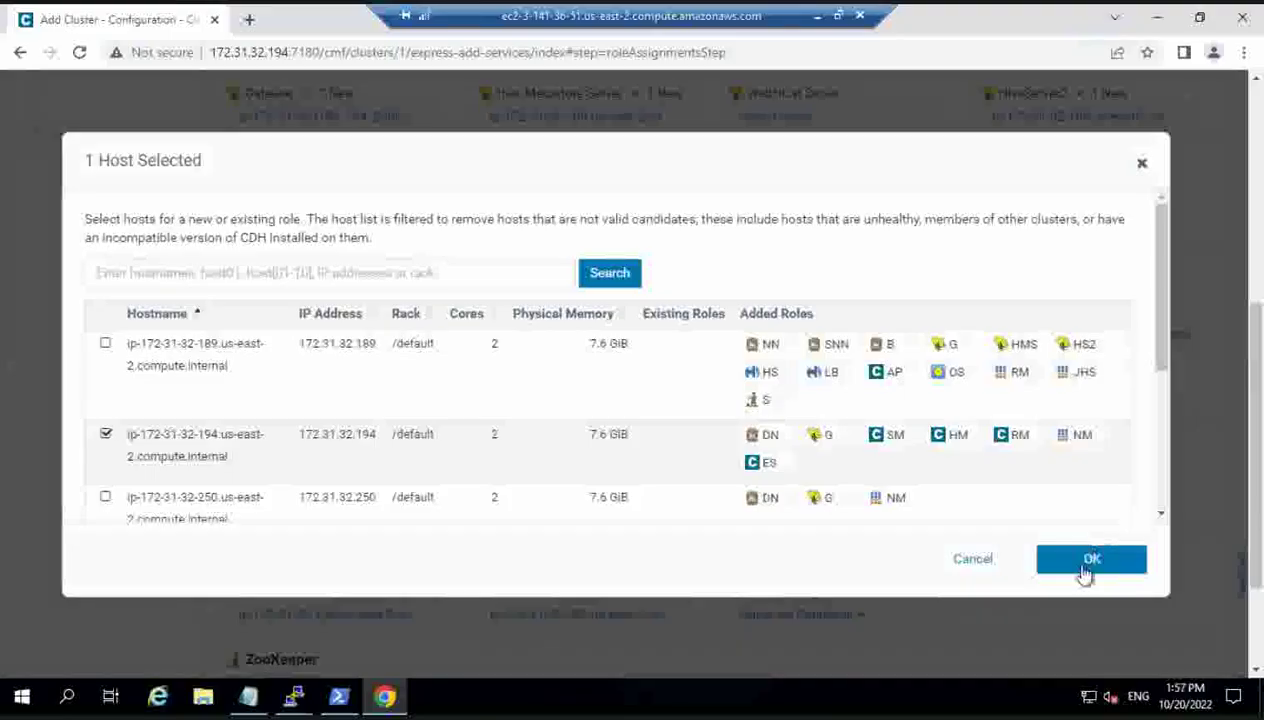
{"action": "left_click", "coordinate": [1088, 566]}
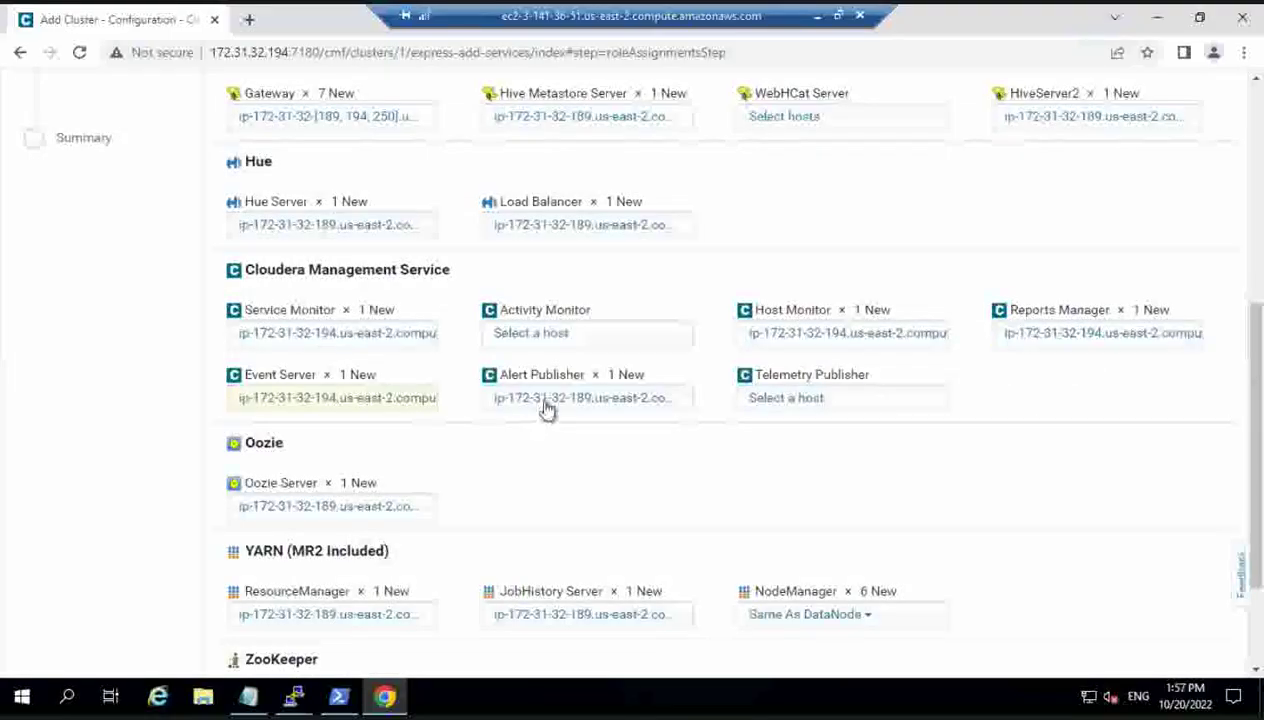
{"action": "left_click", "coordinate": [540, 405]}
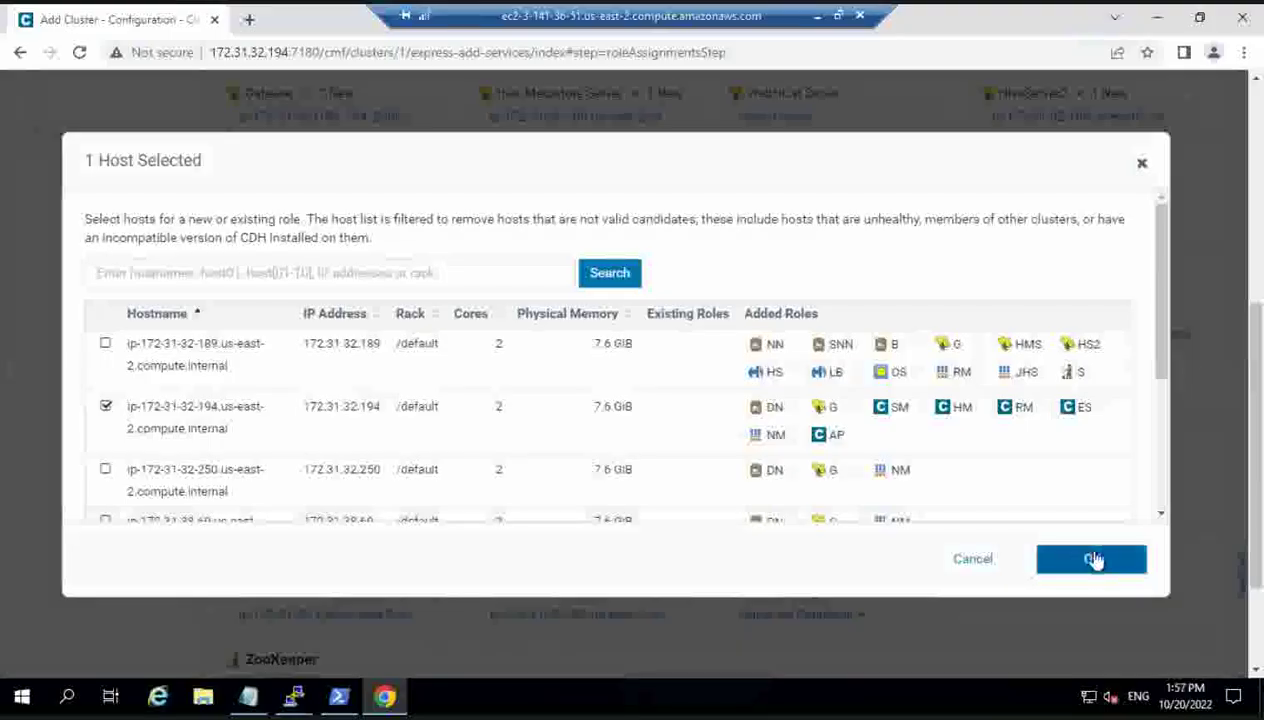
{"action": "left_click", "coordinate": [1090, 558]}
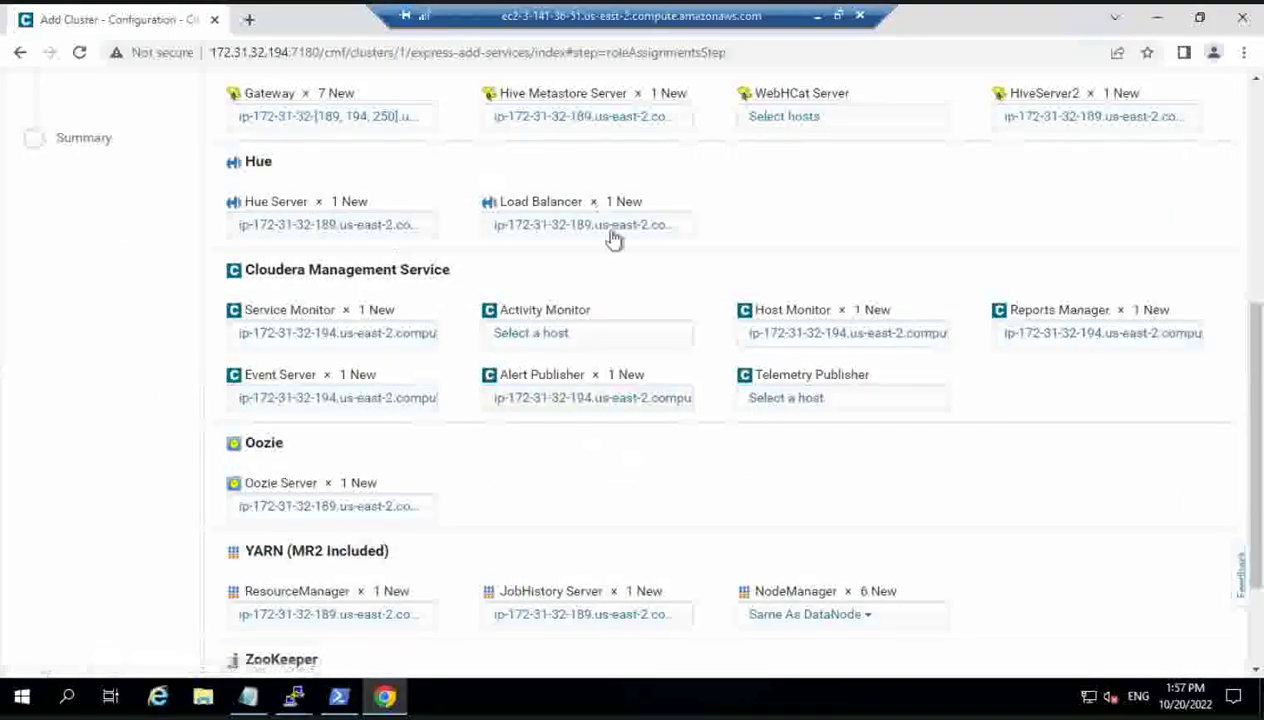
{"action": "scroll", "coordinate": [640, 262], "scroll_direction": "up", "scroll_amount": 5}
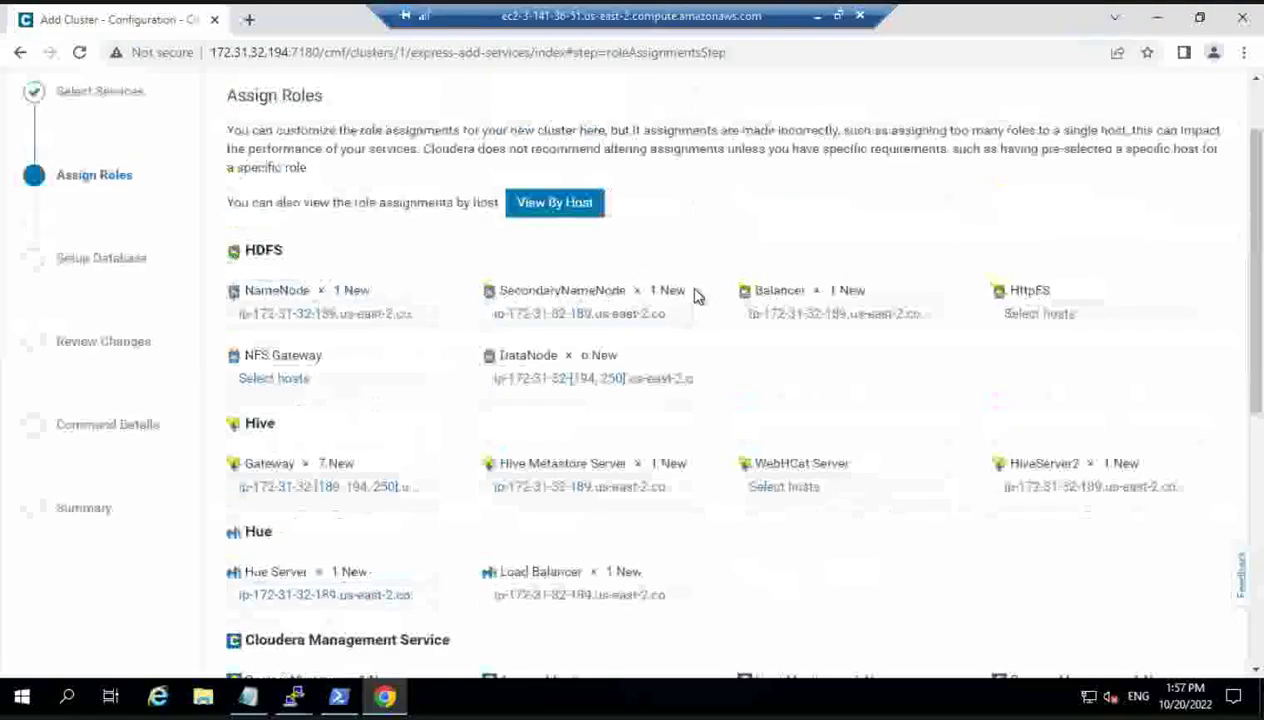
{"action": "scroll", "coordinate": [697, 296], "scroll_direction": "up", "scroll_amount": 2}
{"action": "left_click", "coordinate": [543, 302]}
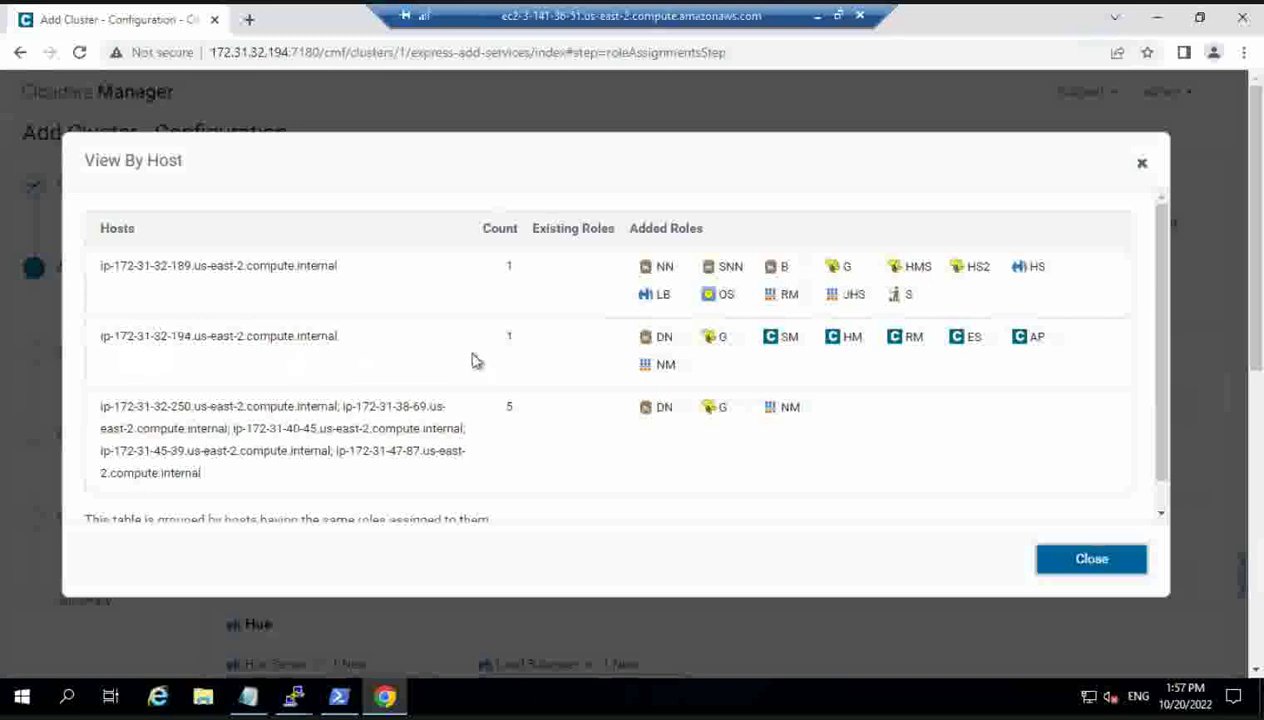
{"action": "left_click_drag", "start_coordinate": [193, 338], "coordinate": [939, 367]}
{"action": "left_click", "coordinate": [1010, 533]}
{"action": "left_click", "coordinate": [1075, 566]}
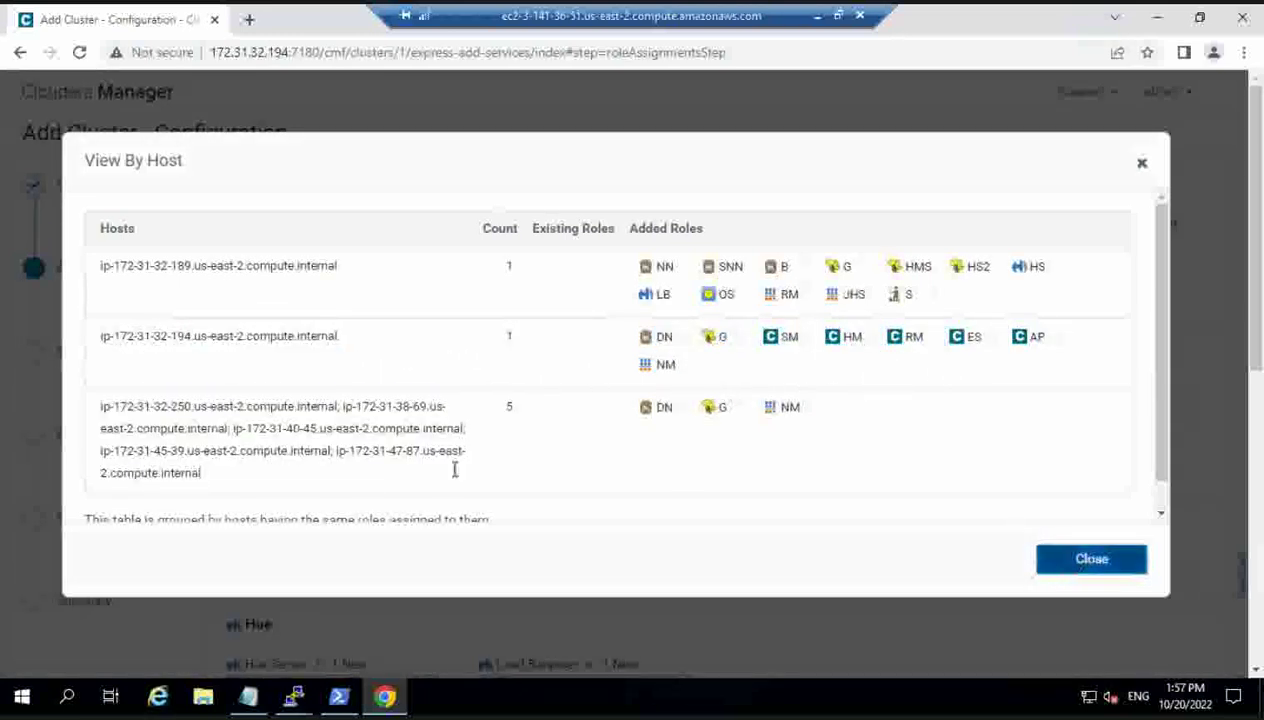
{"action": "scroll", "coordinate": [443, 514], "scroll_direction": "down", "scroll_amount": 2}
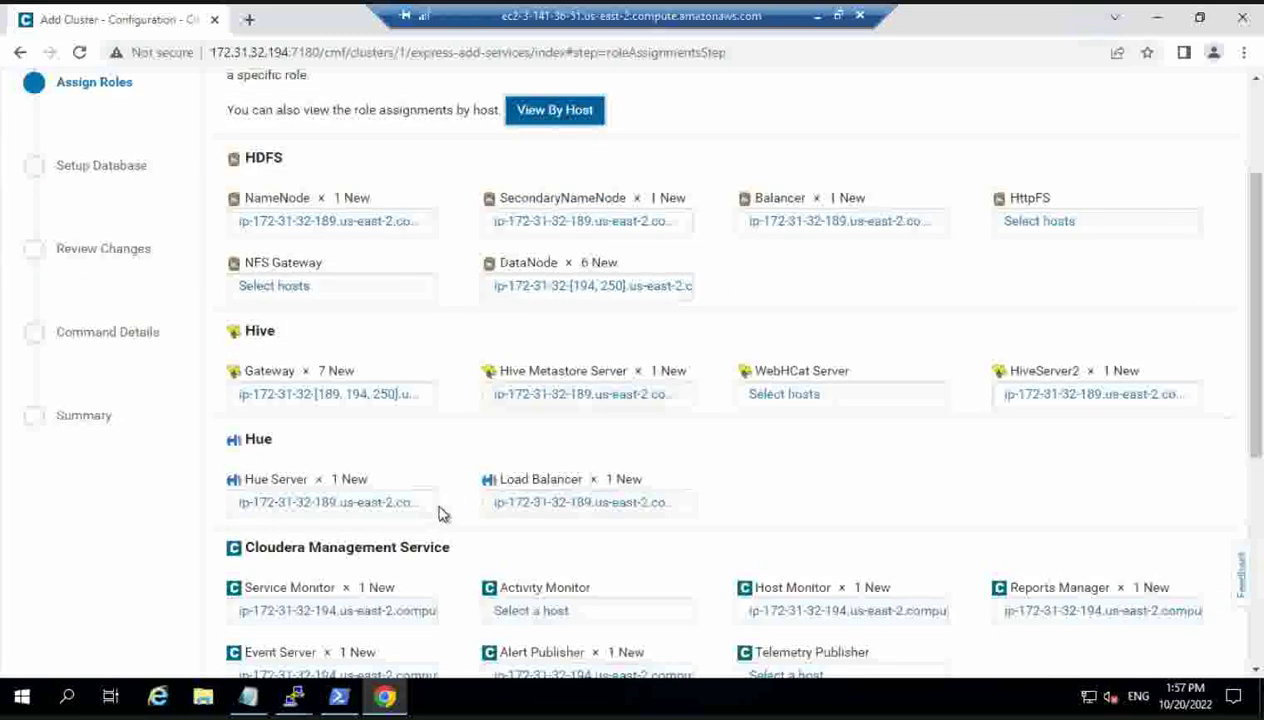
{"action": "scroll", "coordinate": [443, 514], "scroll_direction": "up", "scroll_amount": 2}
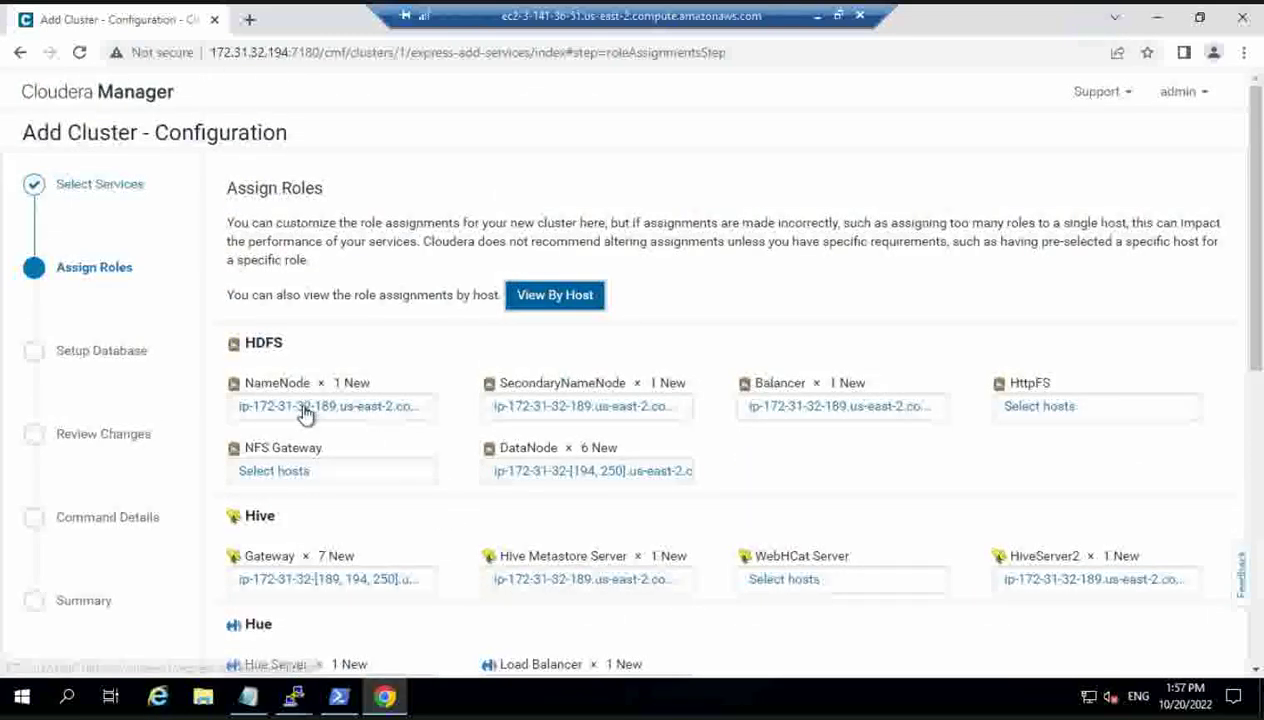
Give DataNode a custom host set without 172.31.32.194, 172.31.32.250 and 172.31.38.69
{"action": "left_click", "coordinate": [559, 474]}
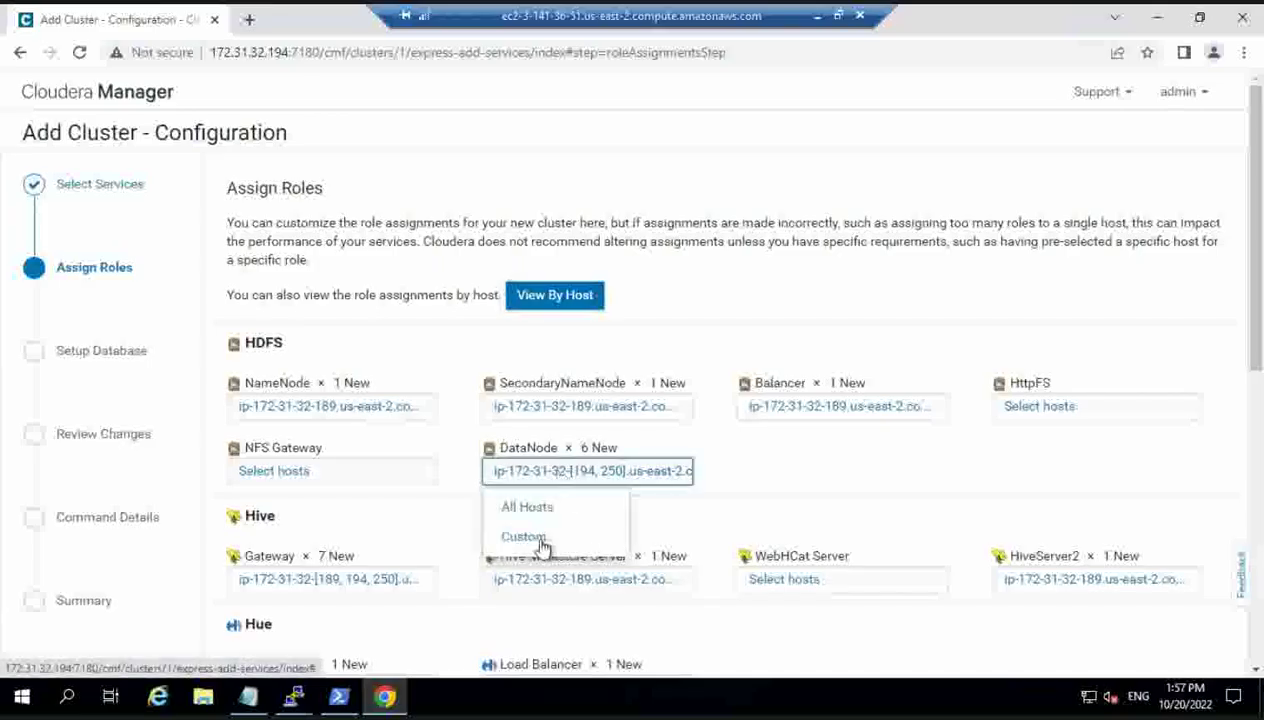
{"action": "left_click", "coordinate": [535, 540]}
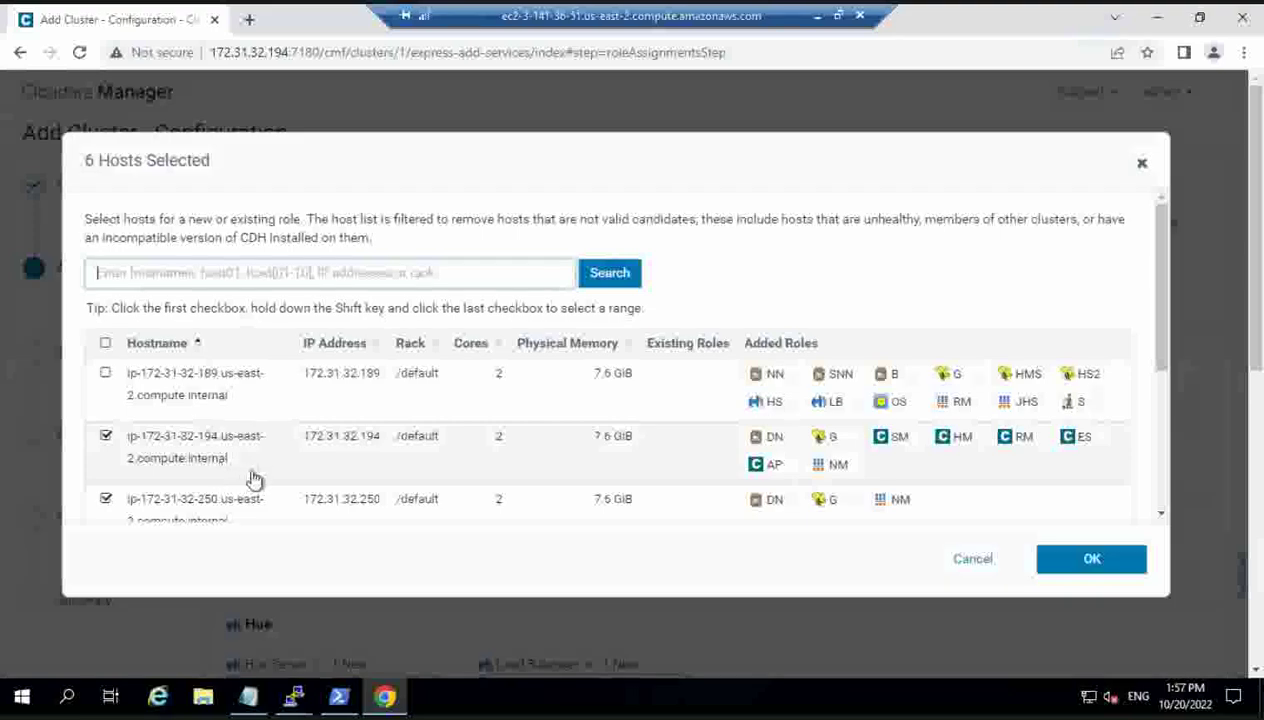
{"action": "left_click", "coordinate": [585, 451]}
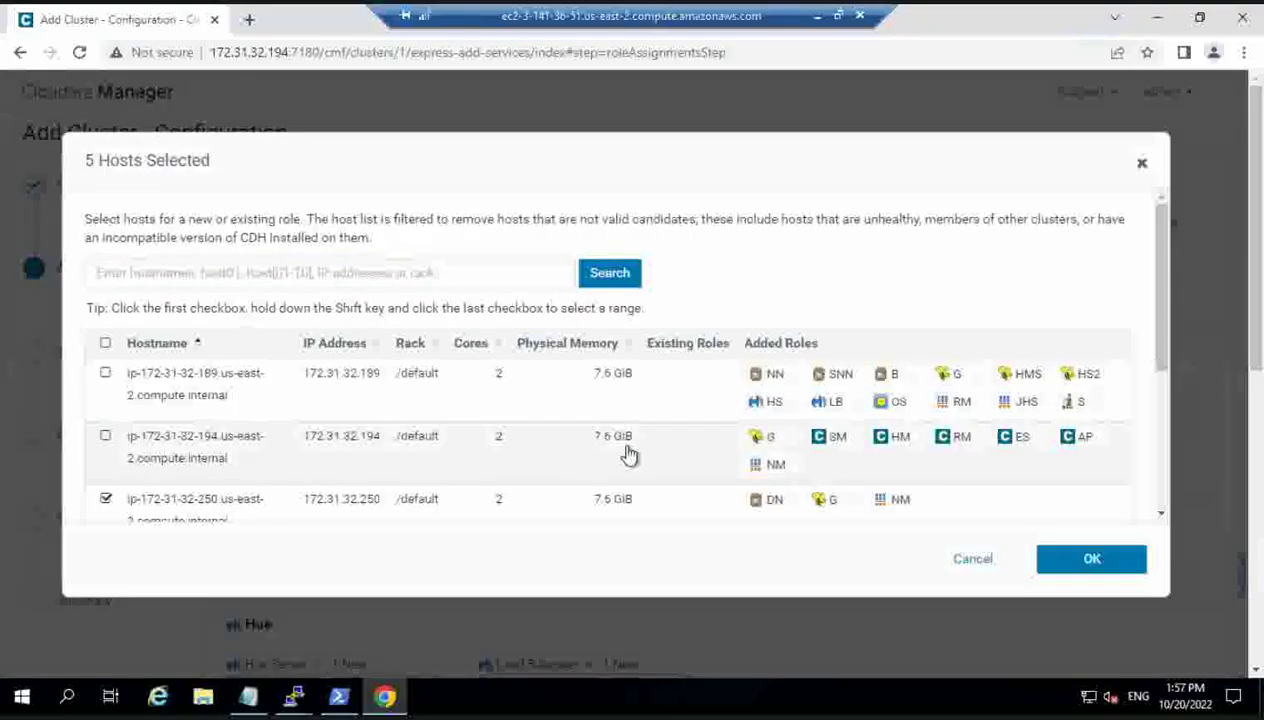
{"action": "scroll", "coordinate": [333, 455], "scroll_direction": "down", "scroll_amount": 1}
{"action": "scroll", "coordinate": [333, 455], "scroll_direction": "down", "scroll_amount": 1}
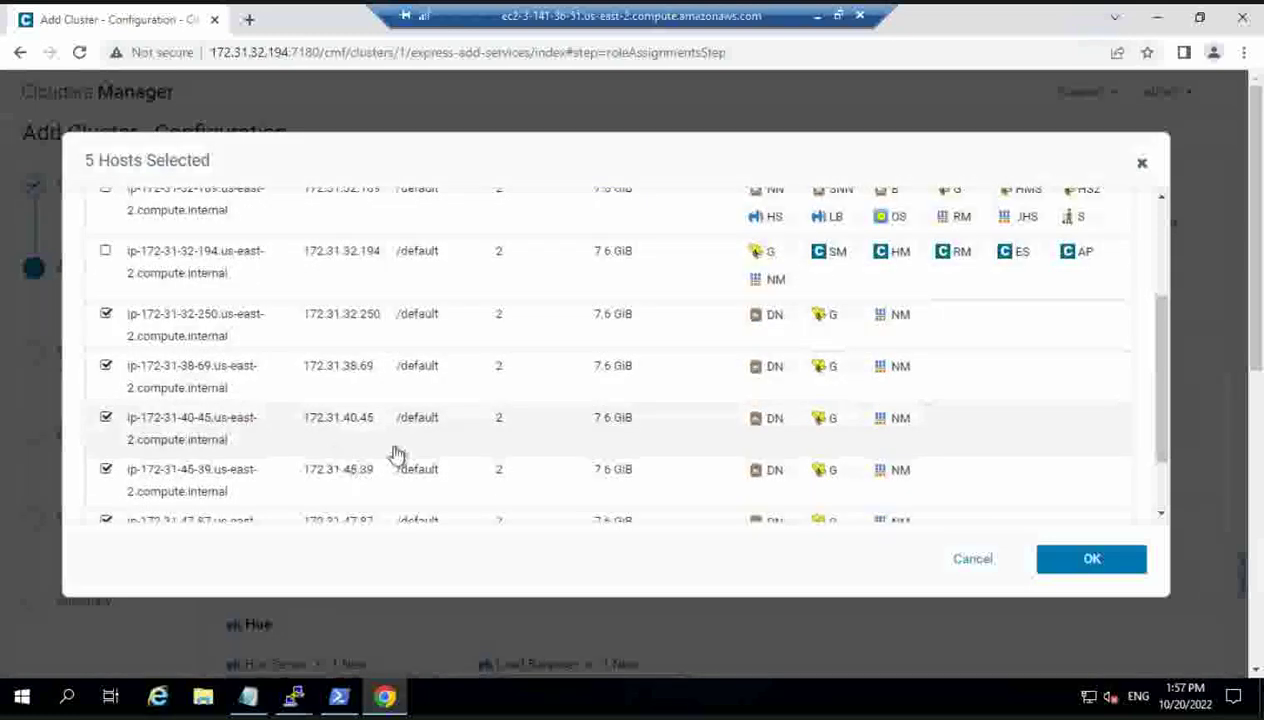
{"action": "scroll", "coordinate": [375, 448], "scroll_direction": "down", "scroll_amount": 1}
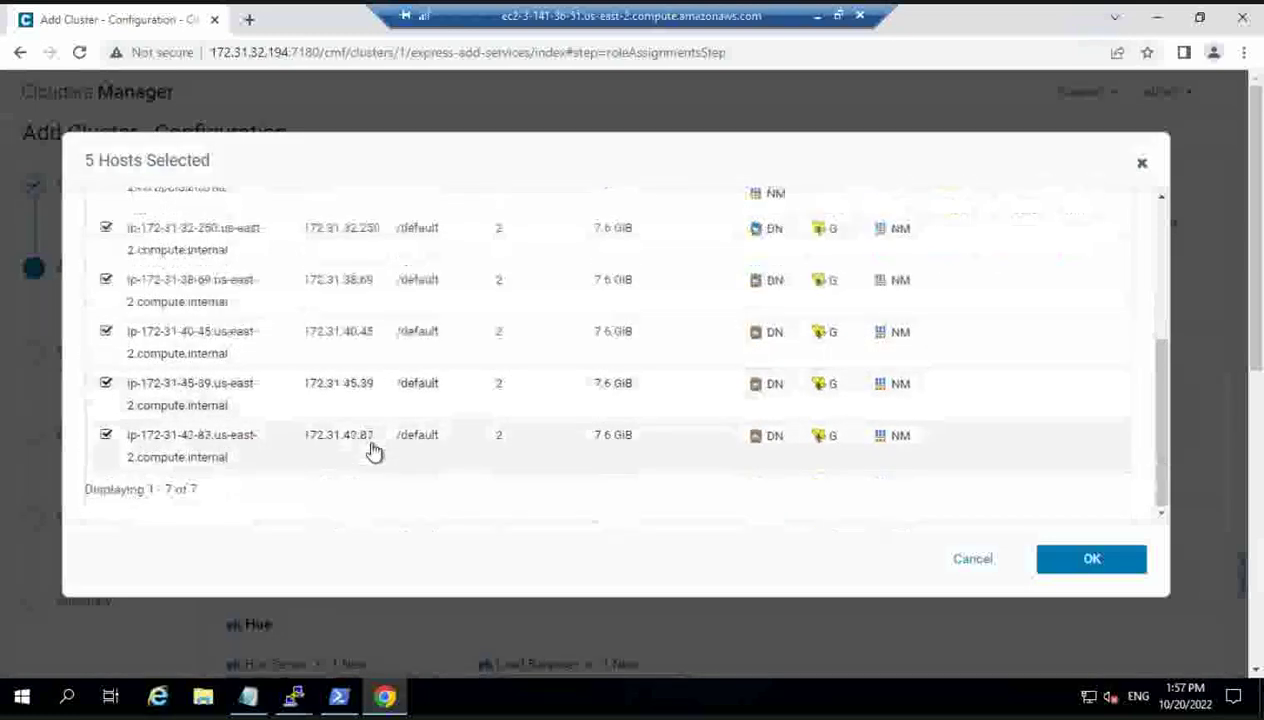
{"action": "scroll", "coordinate": [395, 446], "scroll_direction": "up", "scroll_amount": 3}
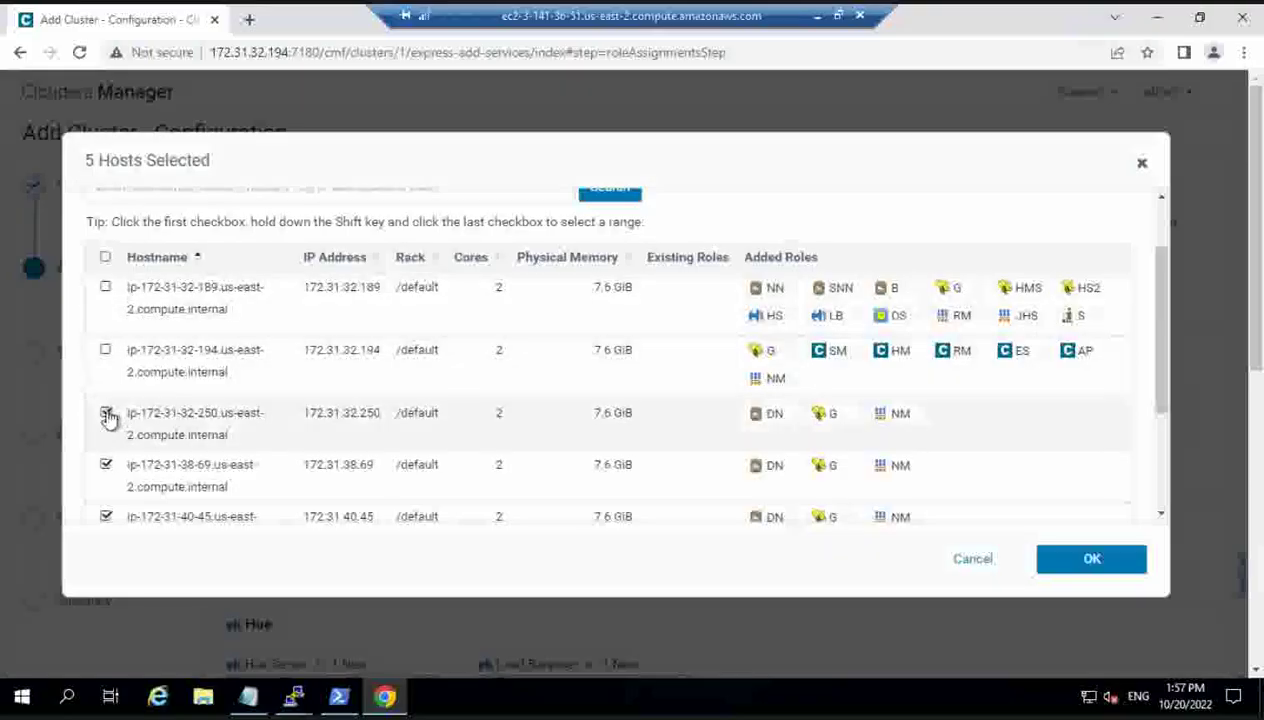
{"action": "left_click", "coordinate": [106, 413]}
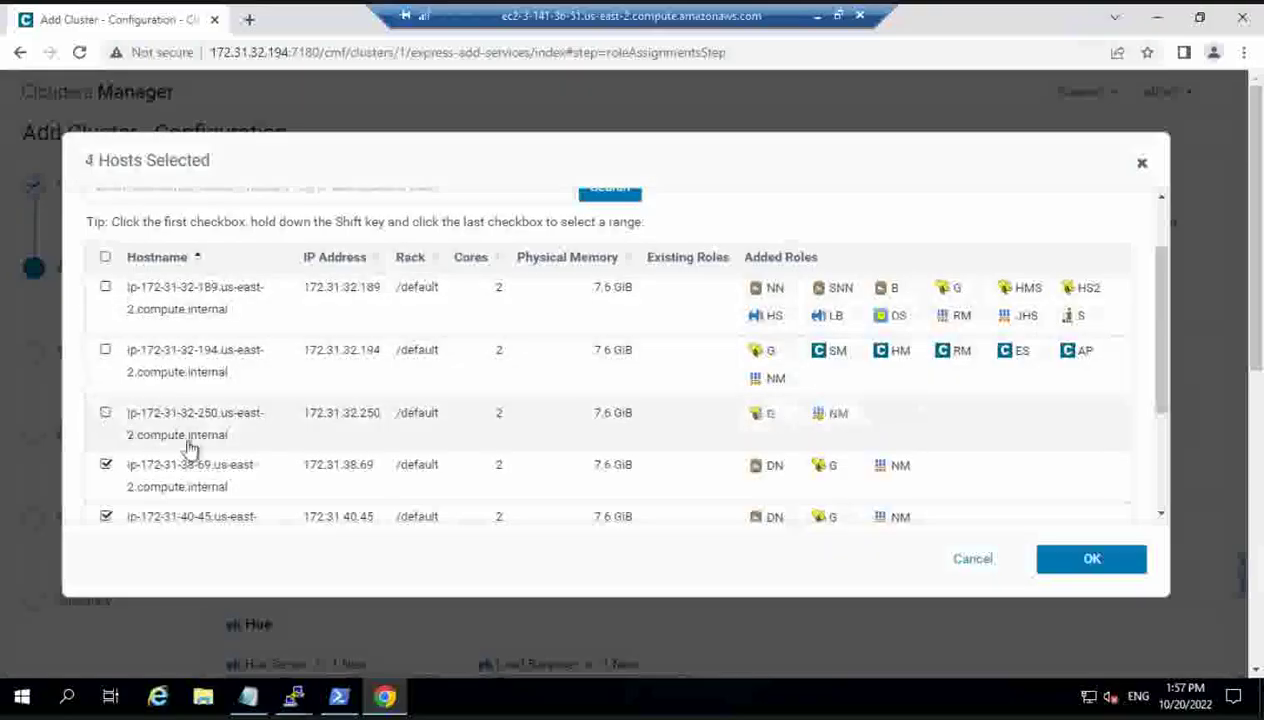
{"action": "scroll", "coordinate": [340, 420], "scroll_direction": "down", "scroll_amount": 2}
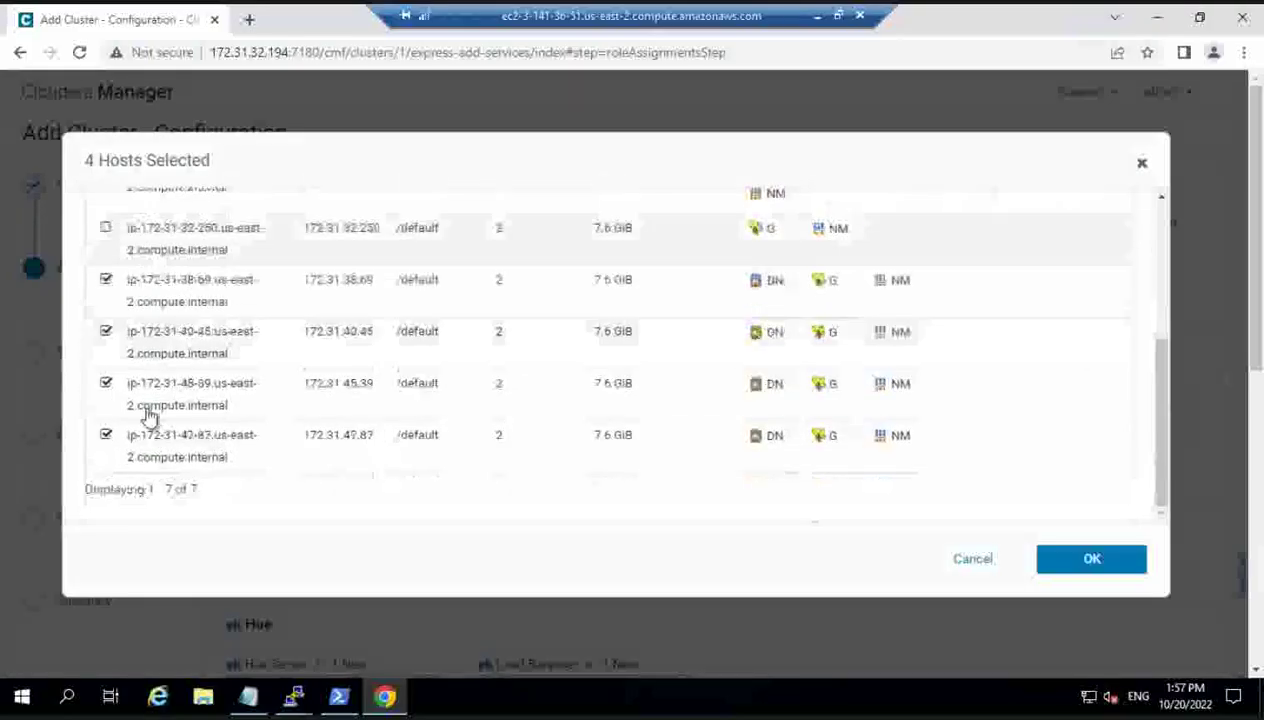
{"action": "left_click", "coordinate": [106, 281]}
{"action": "scroll", "coordinate": [640, 412], "scroll_direction": "up", "scroll_amount": 3}
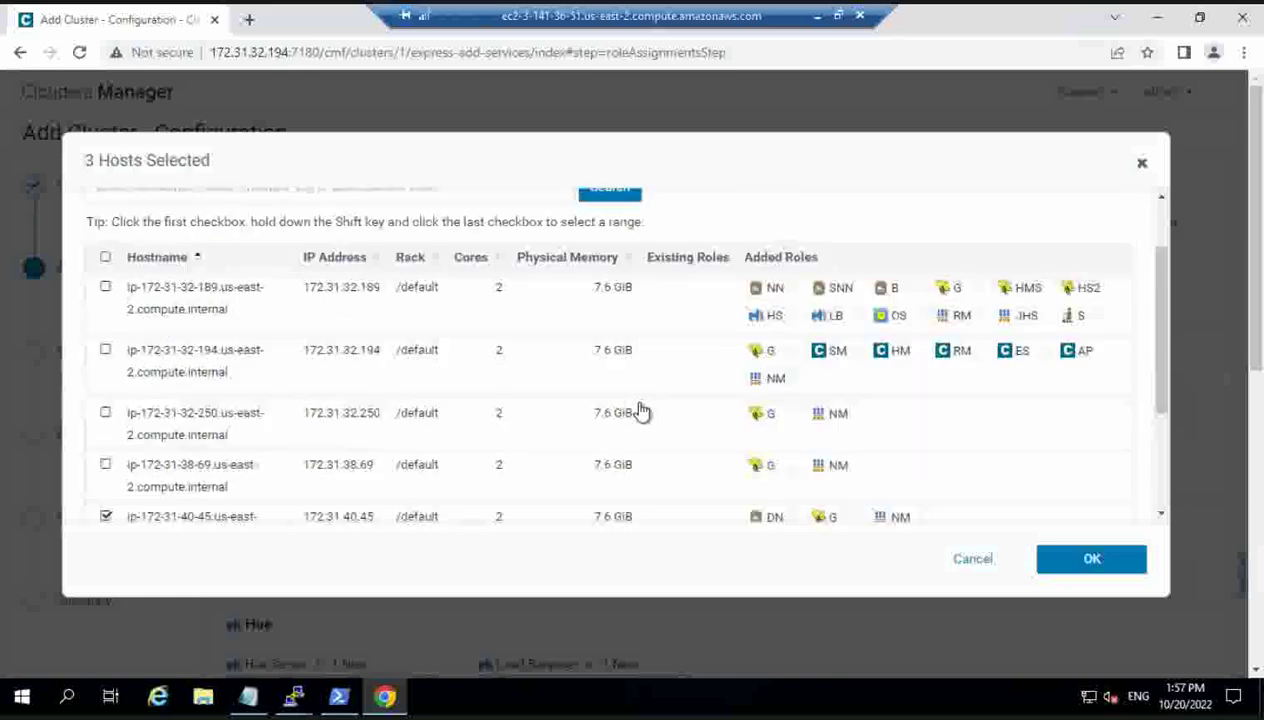
{"action": "scroll", "coordinate": [590, 295], "scroll_direction": "up", "scroll_amount": 1}
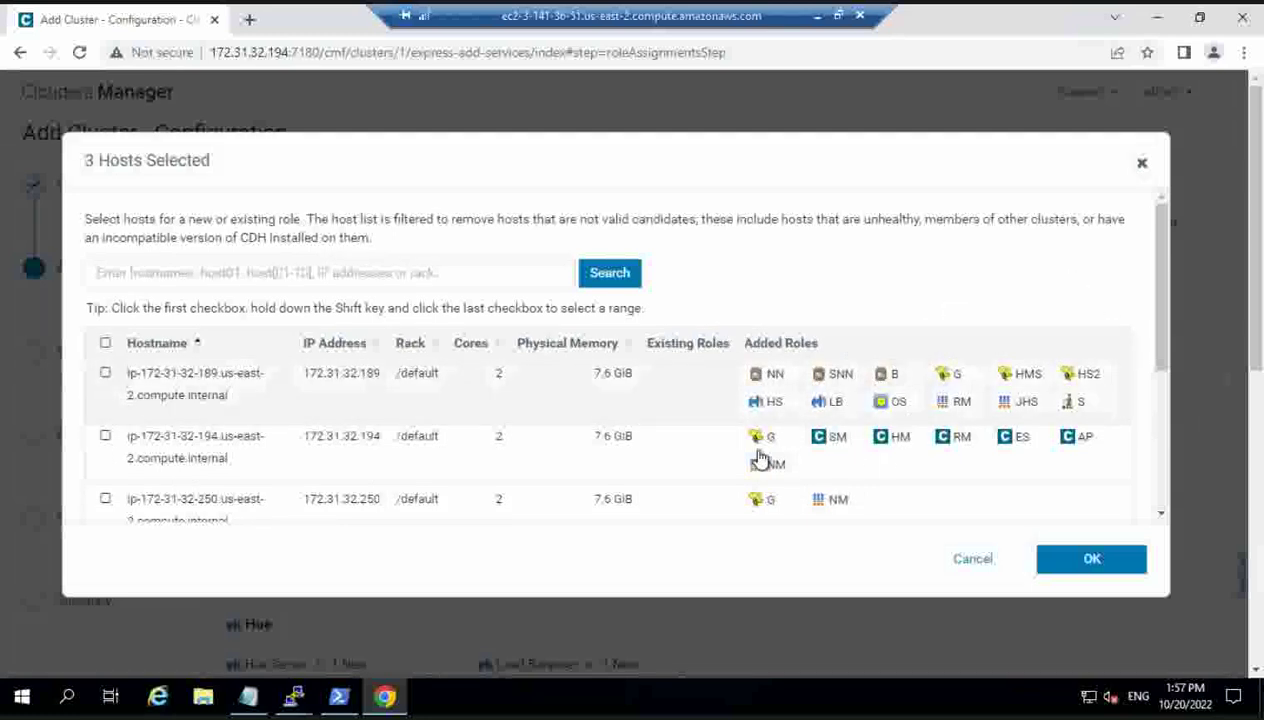
{"action": "scroll", "coordinate": [483, 459], "scroll_direction": "down", "scroll_amount": 3}
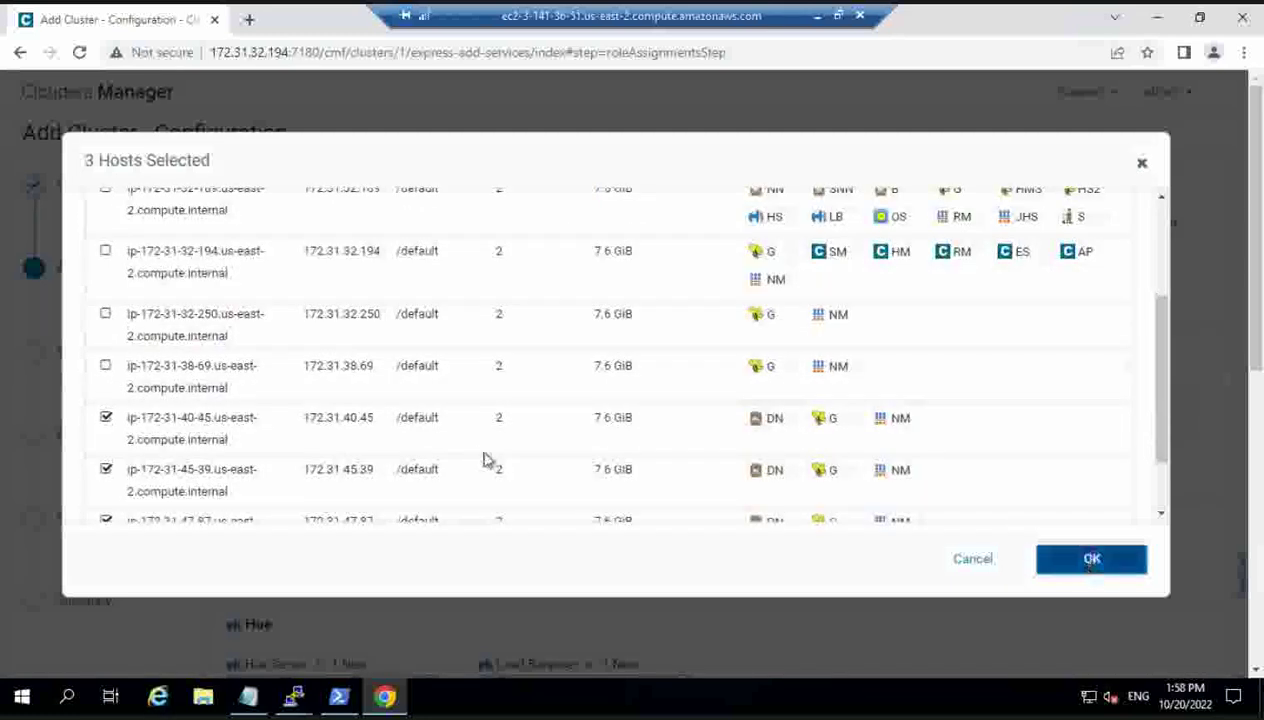
{"action": "key", "text": "Return"}
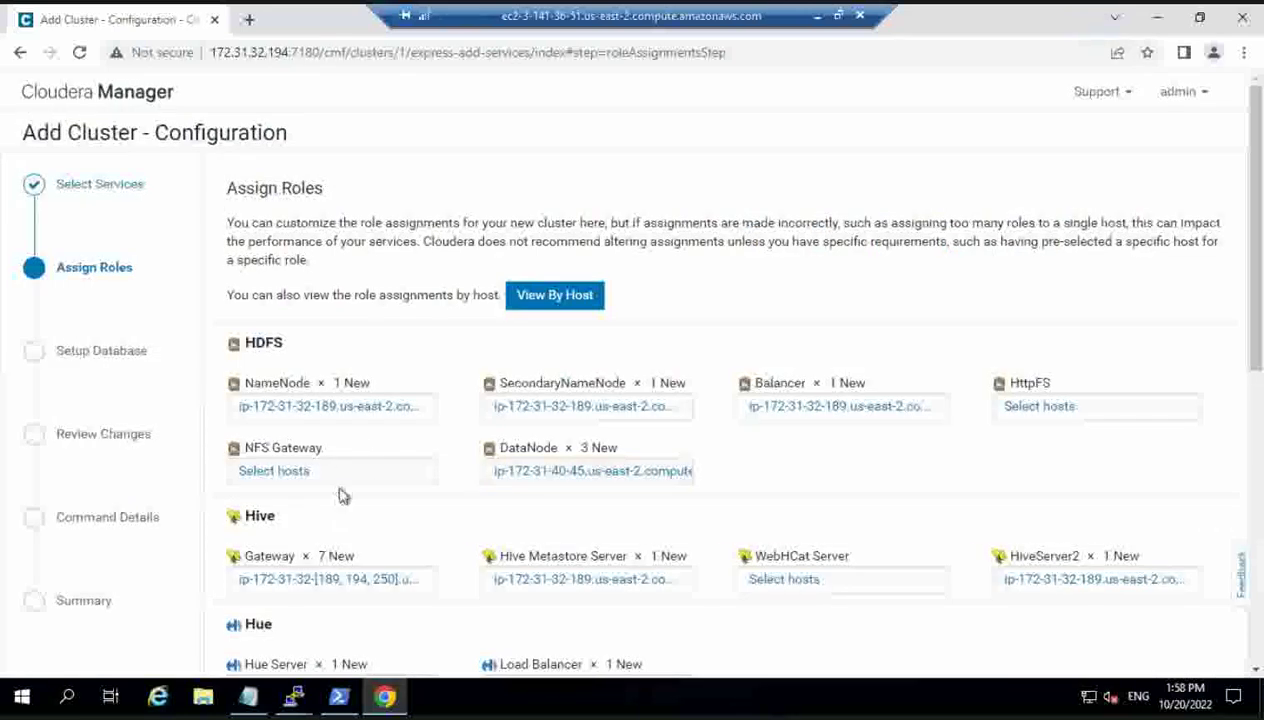
{"action": "scroll", "coordinate": [340, 496], "scroll_direction": "down", "scroll_amount": 1}
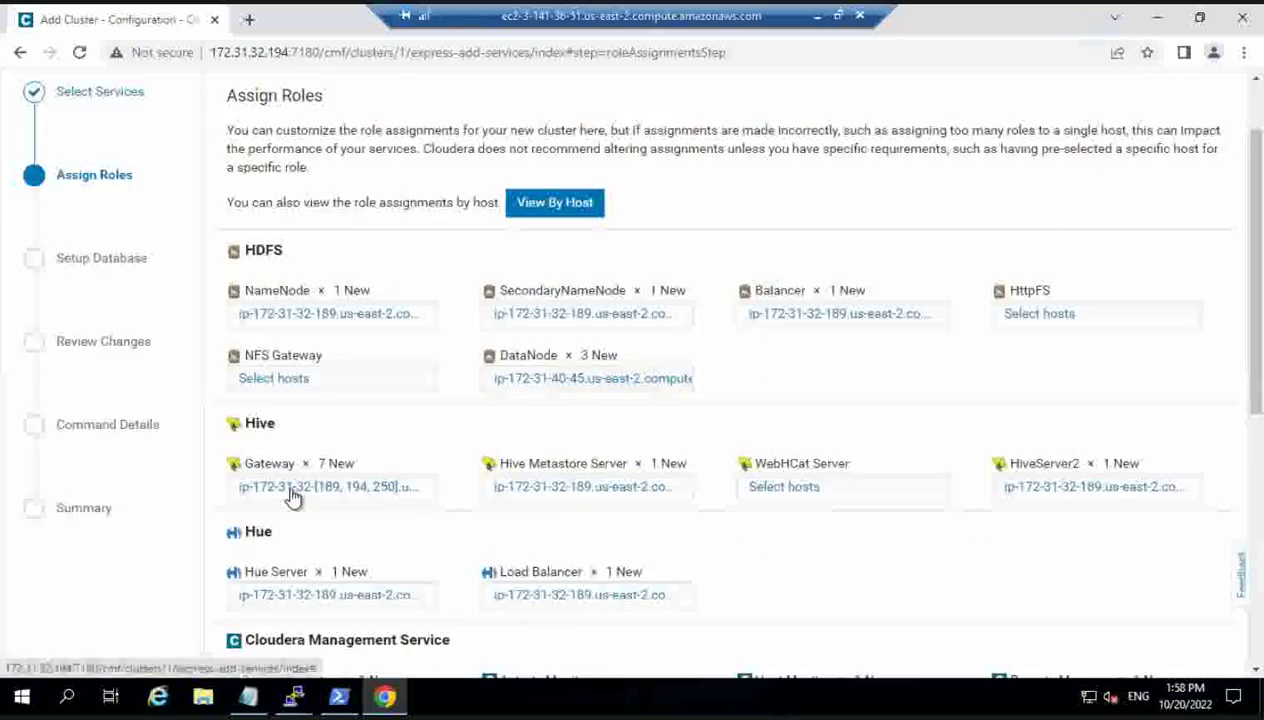
Untick host 172.31.32.194 for Hive Gateway so it stays on six hosts
{"action": "left_click", "coordinate": [300, 487]}
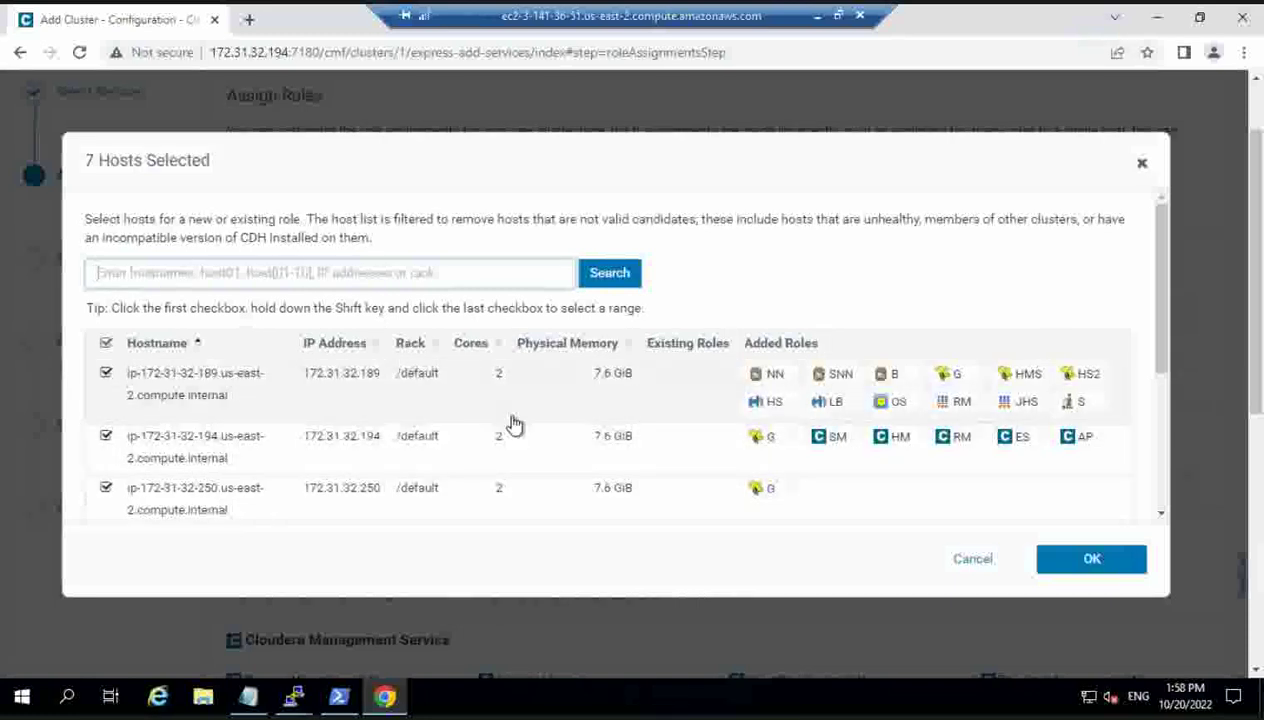
{"action": "left_click", "coordinate": [106, 437]}
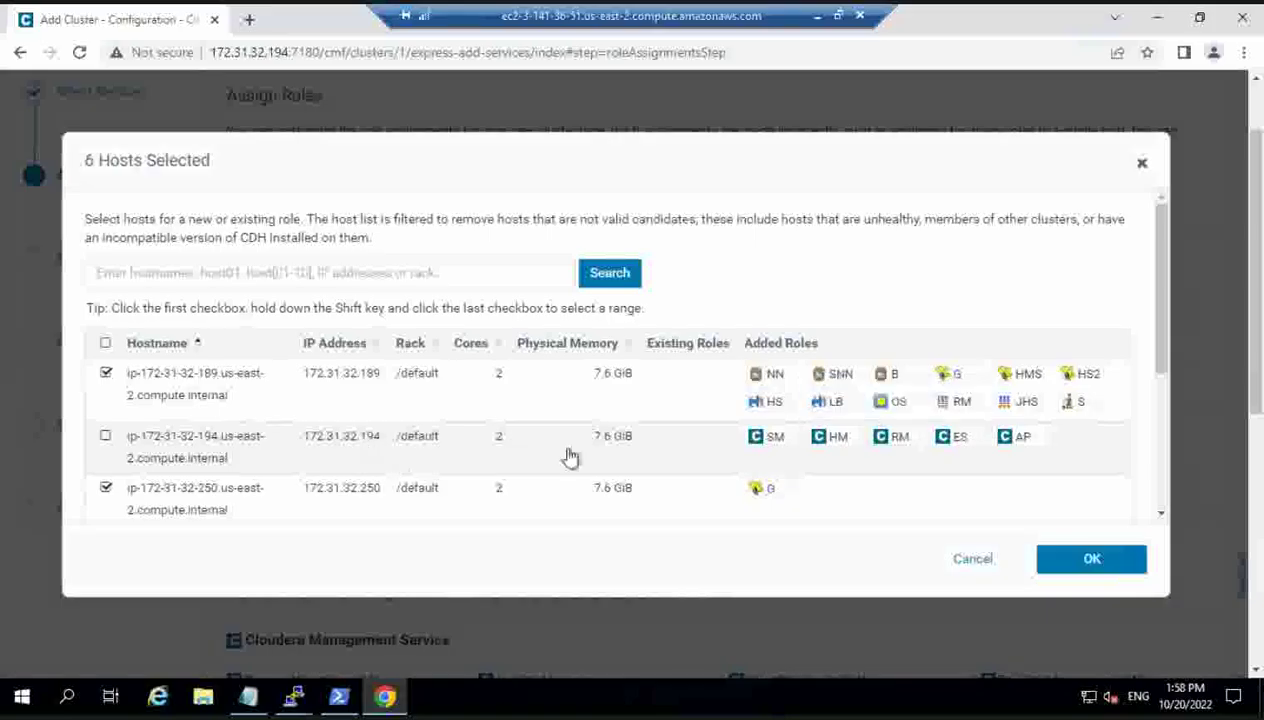
{"action": "scroll", "coordinate": [298, 437], "scroll_direction": "down", "scroll_amount": 1}
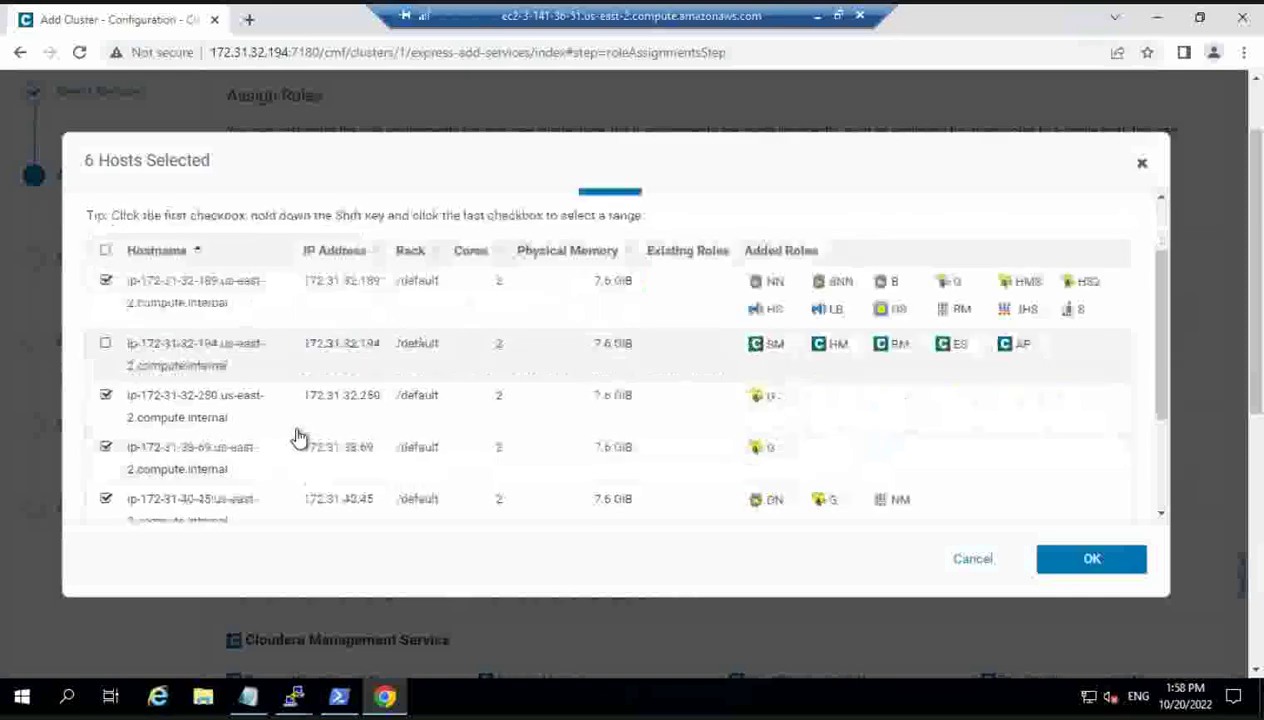
{"action": "left_click", "coordinate": [1061, 569]}
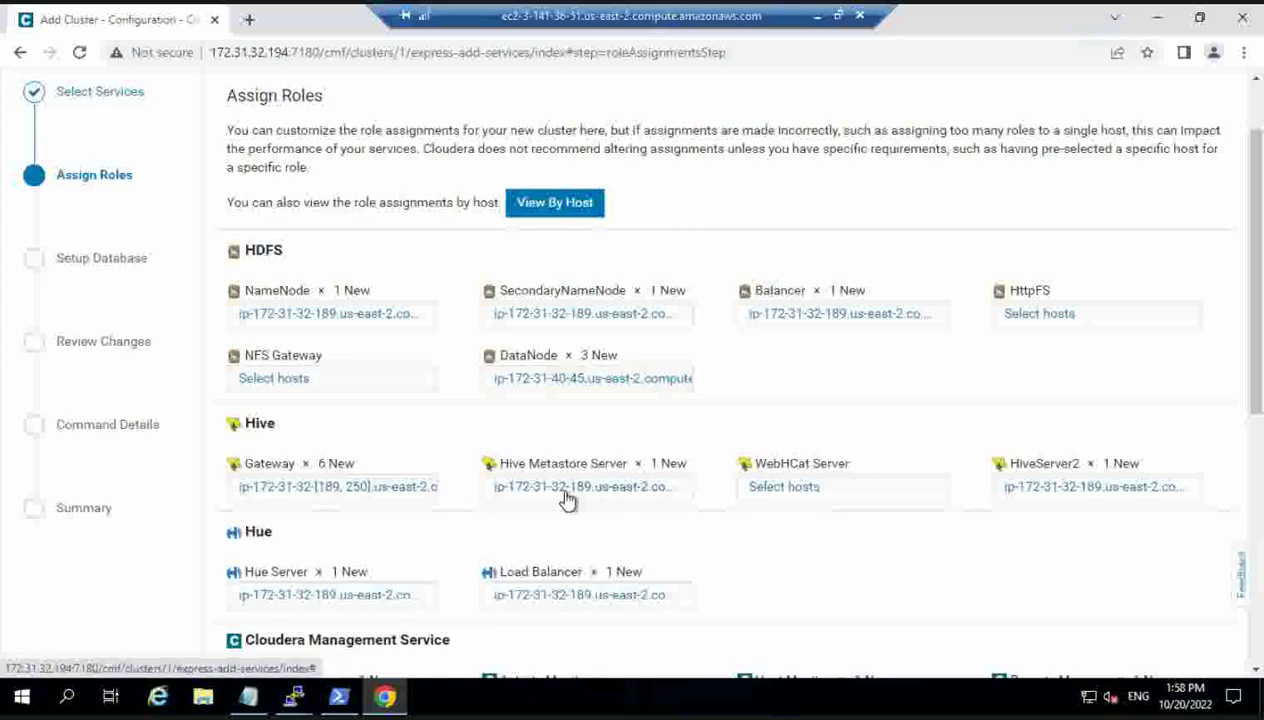
Reconfirm NameNode on host 172.31.32.189
{"action": "left_click", "coordinate": [268, 322]}
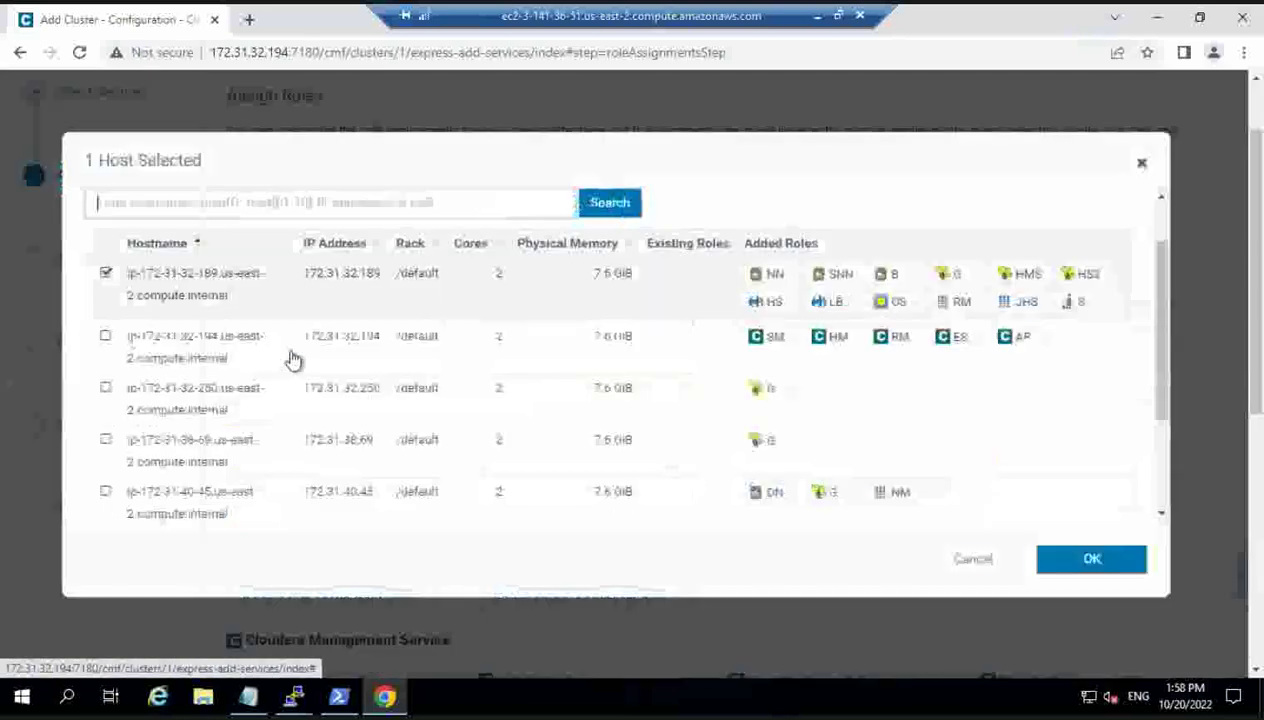
{"action": "left_click", "coordinate": [122, 318]}
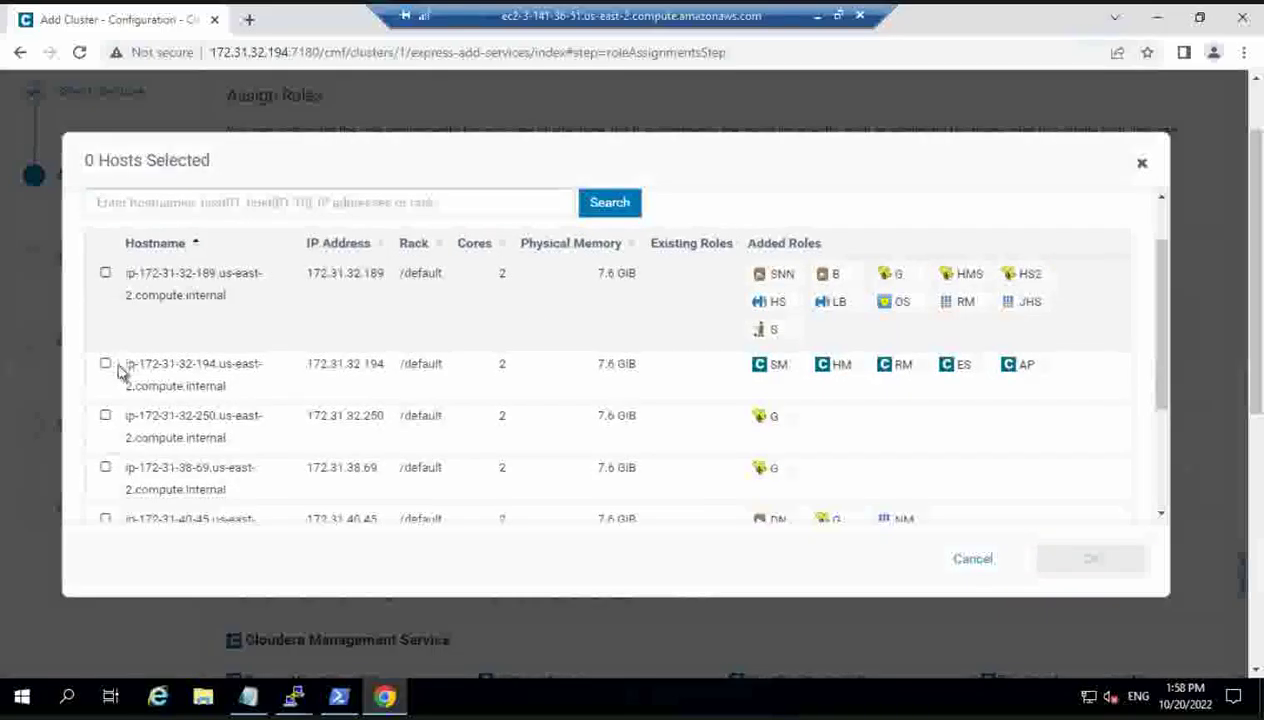
{"action": "left_click", "coordinate": [105, 272]}
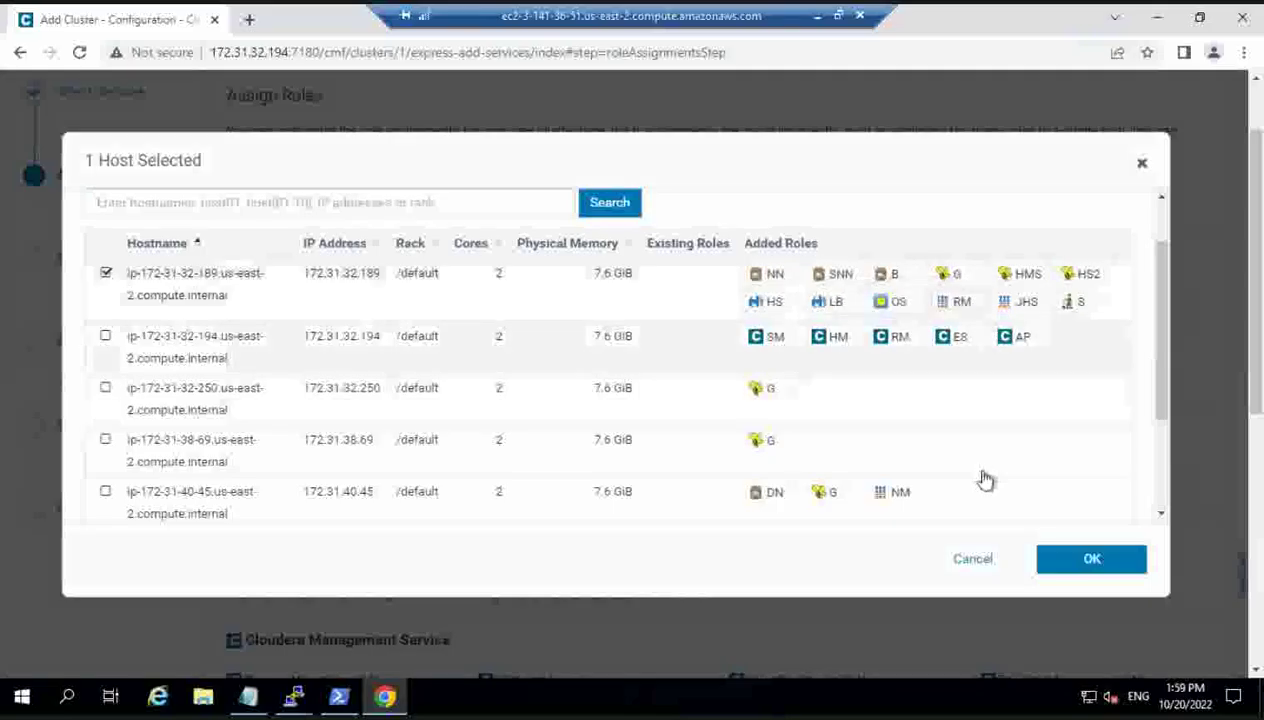
{"action": "left_click", "coordinate": [1055, 561]}
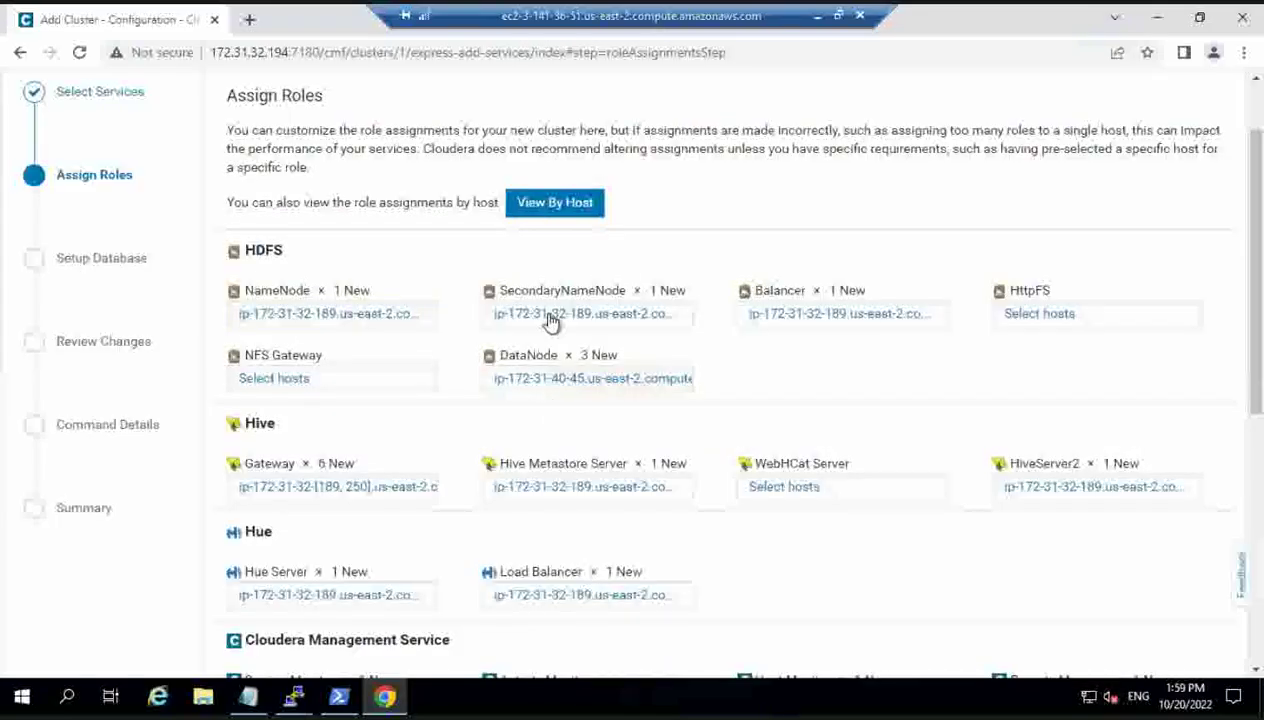
{"action": "left_click", "coordinate": [543, 314]}
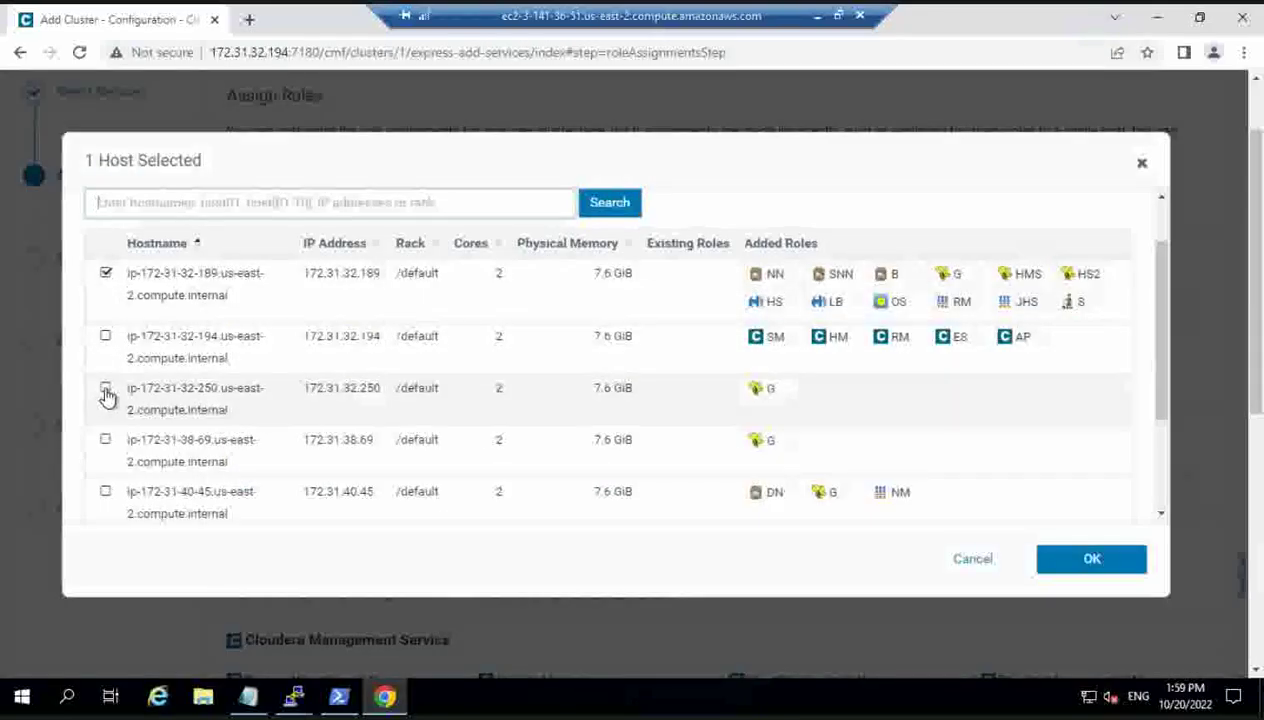
{"action": "left_click", "coordinate": [105, 389]}
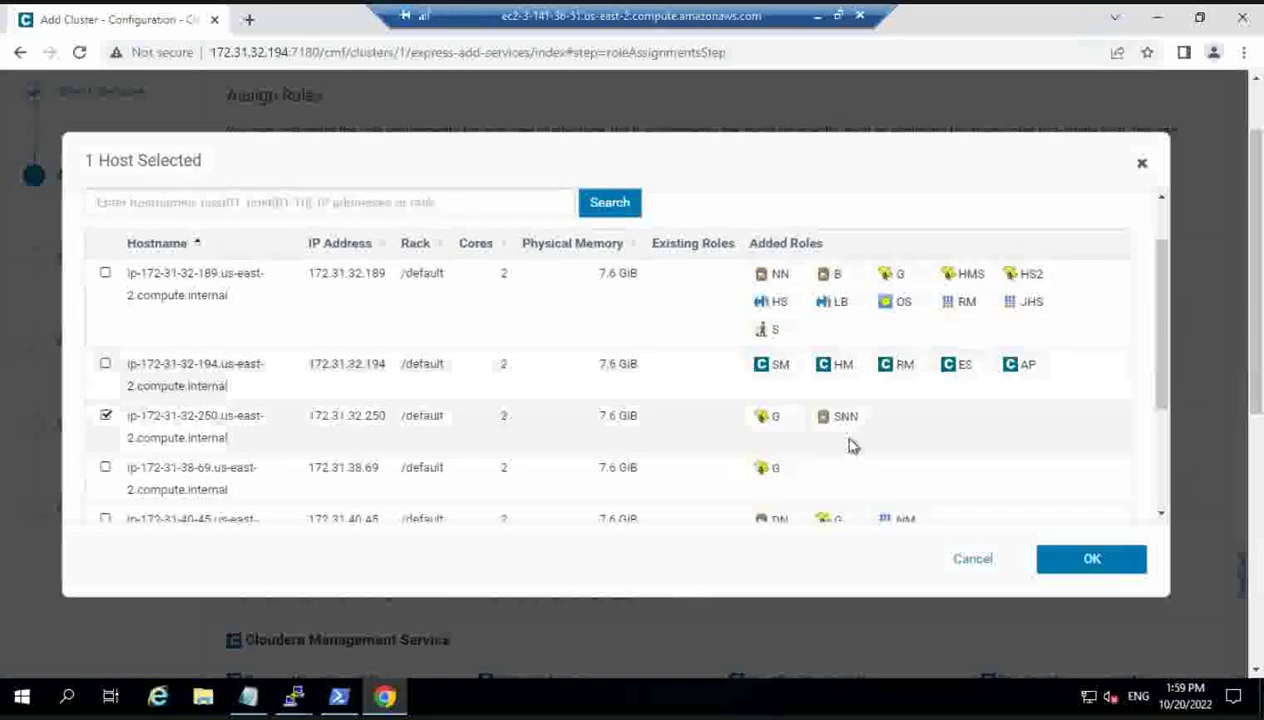
{"action": "left_click", "coordinate": [1096, 560]}
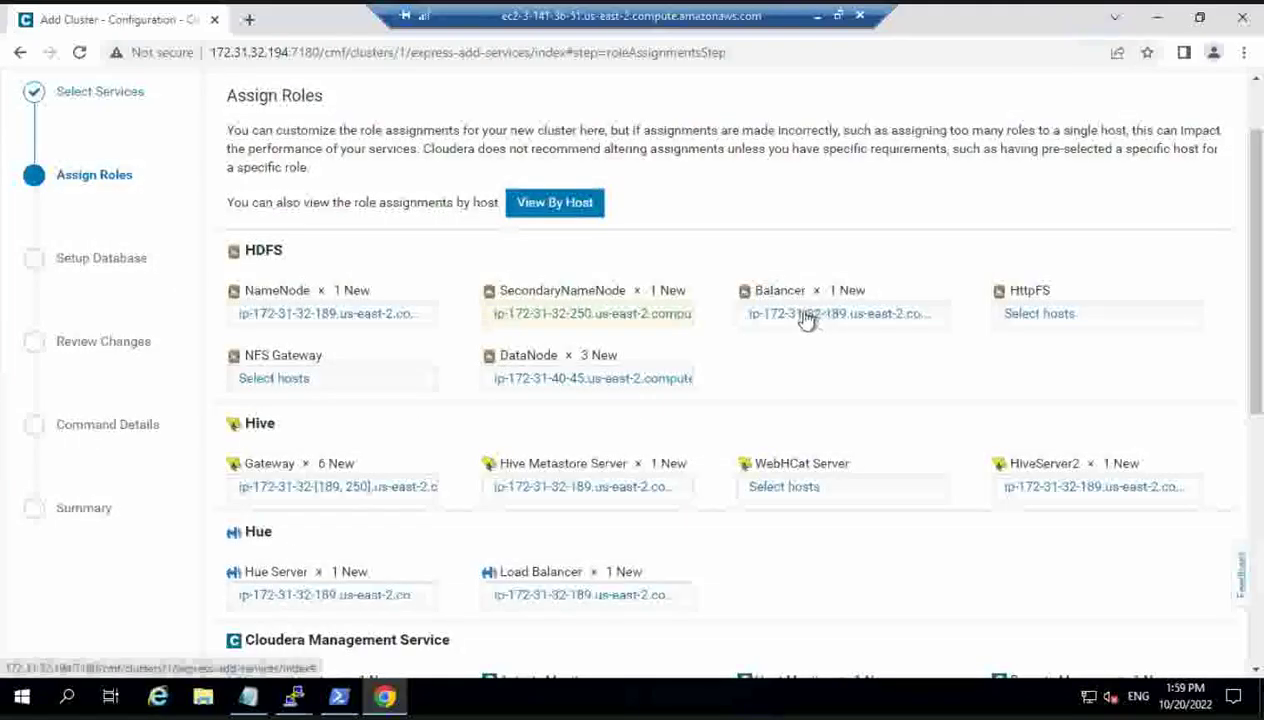
{"action": "left_click", "coordinate": [807, 318]}
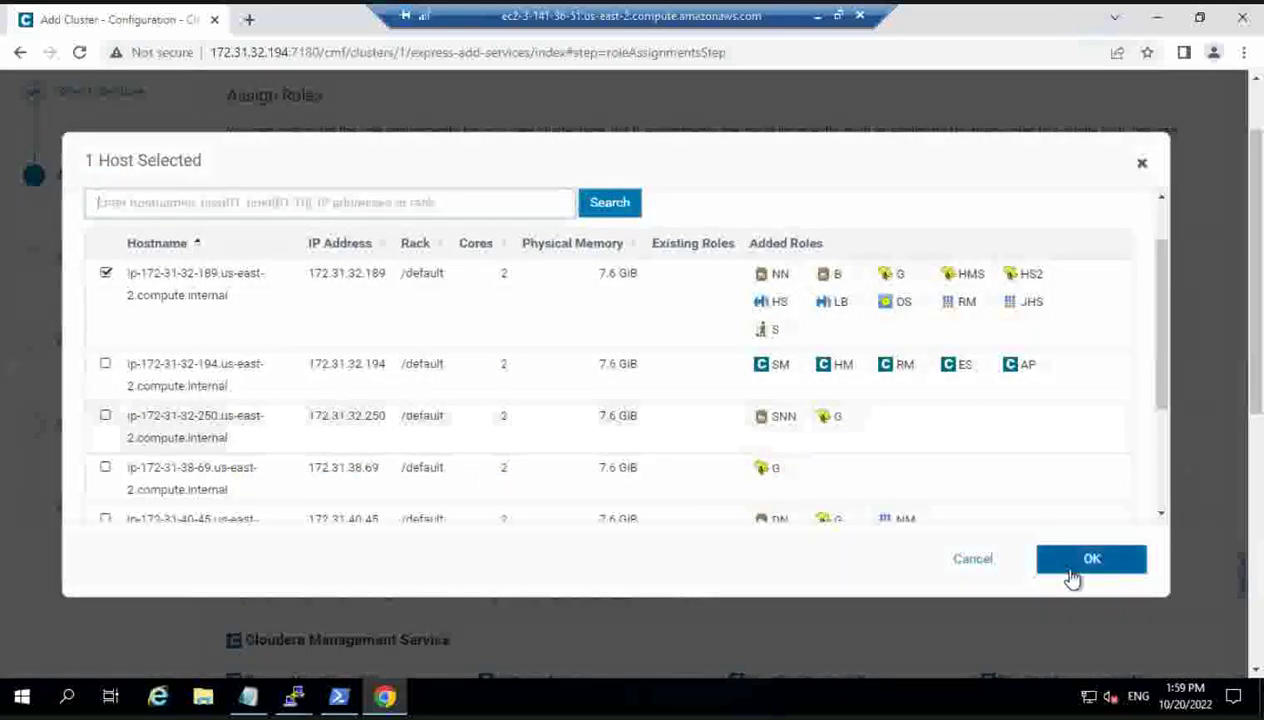
{"action": "left_click", "coordinate": [1081, 558]}
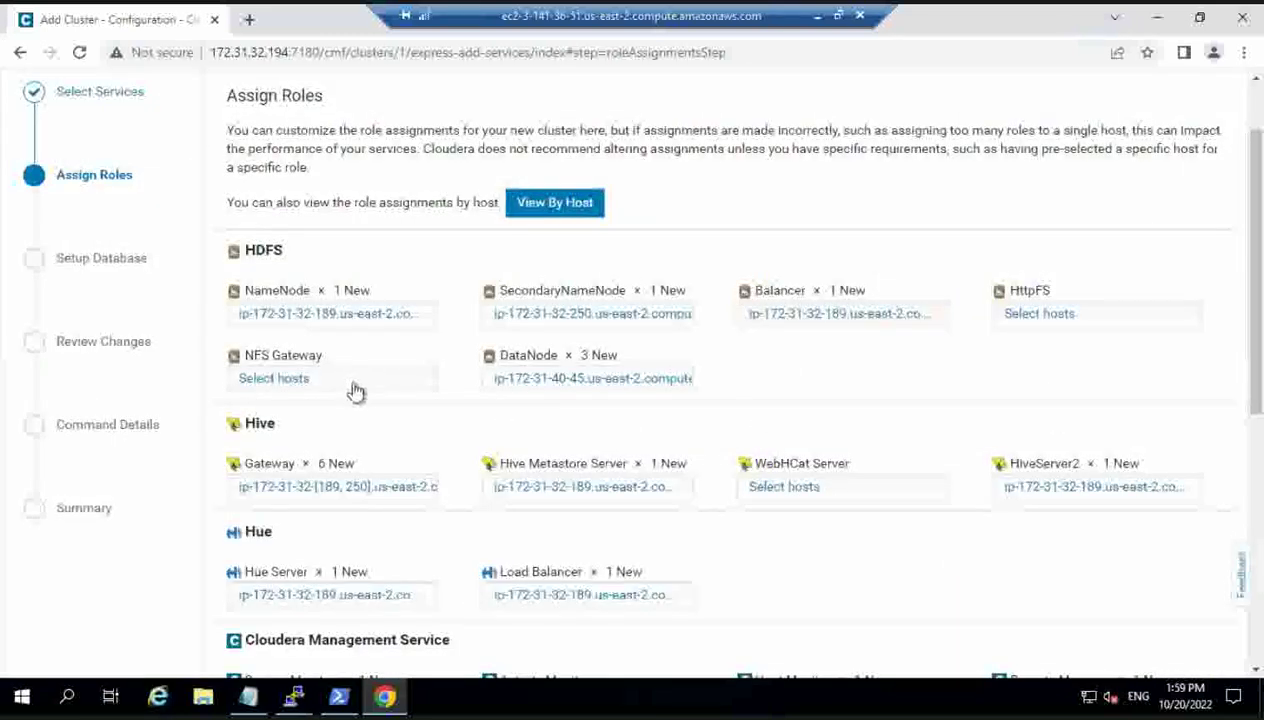
{"action": "scroll", "coordinate": [468, 474], "scroll_direction": "down", "scroll_amount": 3}
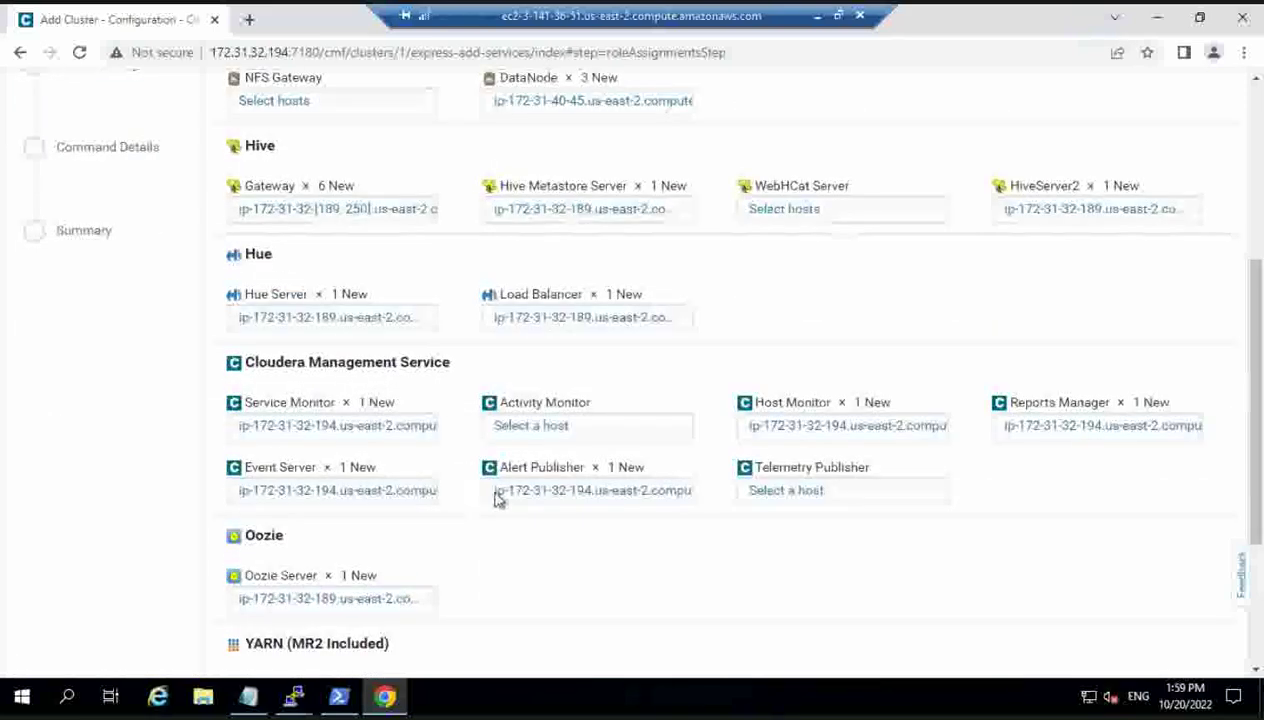
{"action": "scroll", "coordinate": [497, 498], "scroll_direction": "down", "scroll_amount": 3}
{"action": "left_click", "coordinate": [460, 576]}
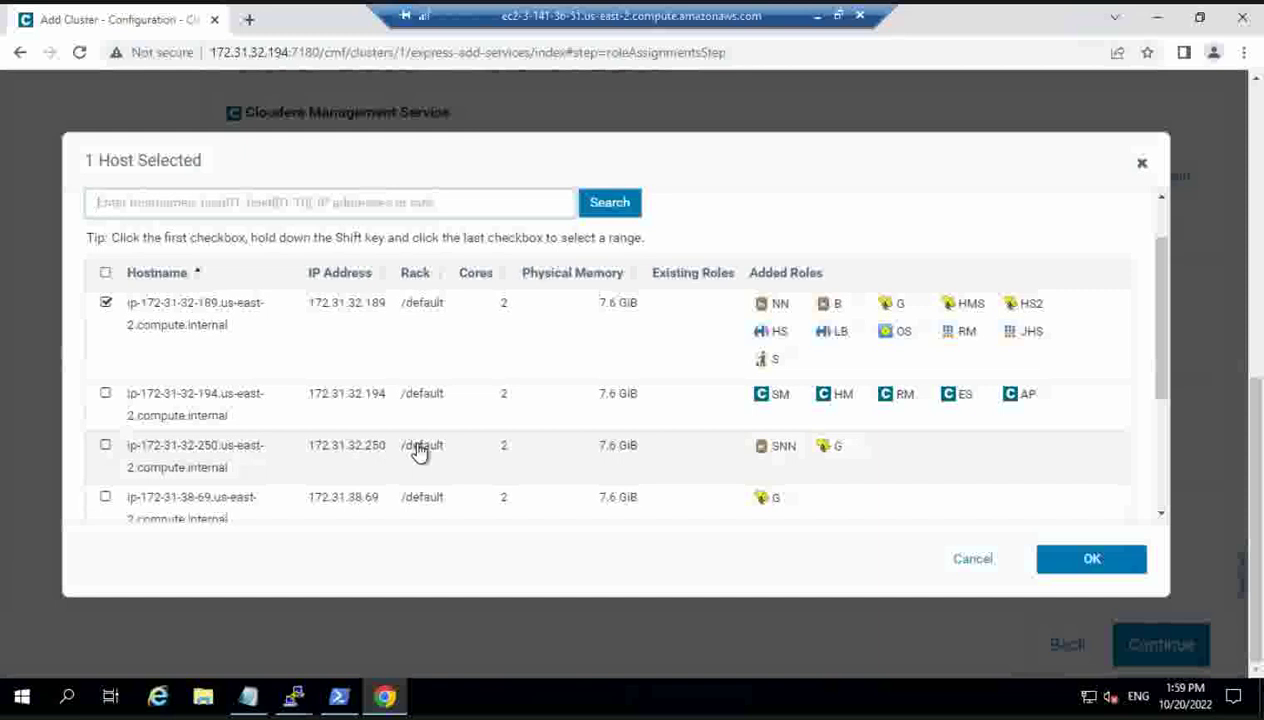
{"action": "scroll", "coordinate": [220, 446], "scroll_direction": "down", "scroll_amount": 3}
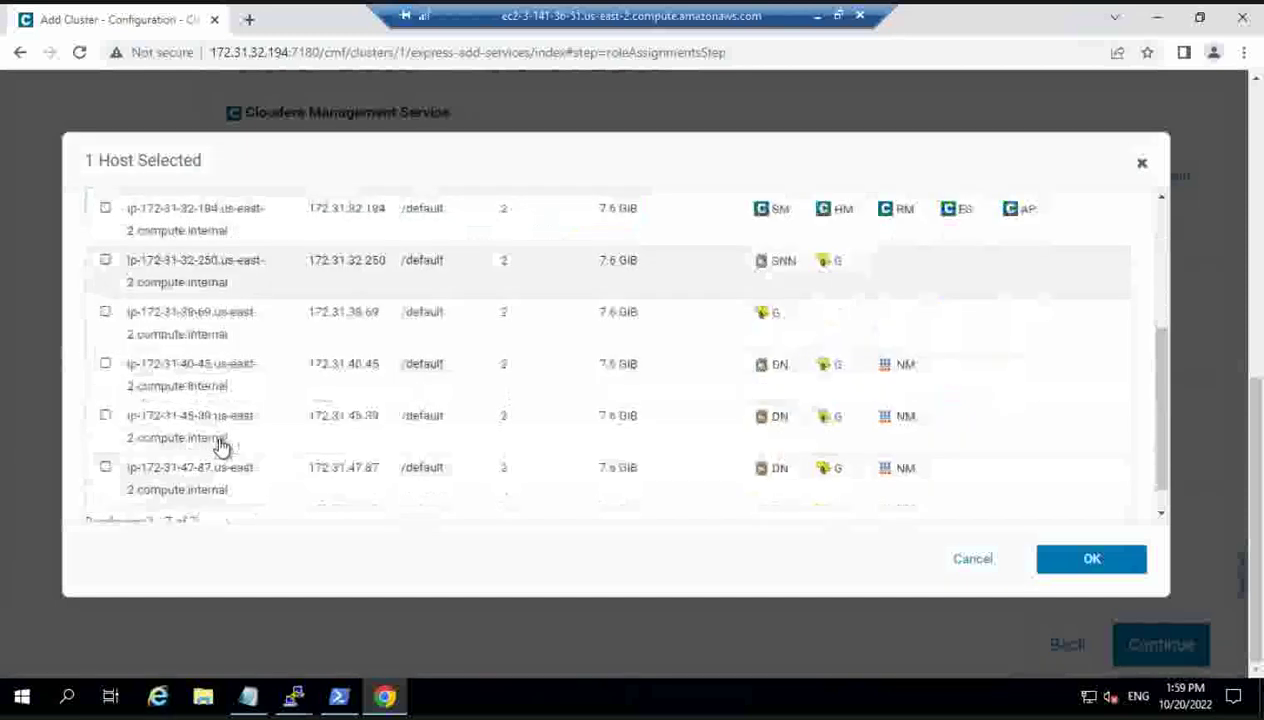
{"action": "scroll", "coordinate": [220, 448], "scroll_direction": "up", "scroll_amount": 3}
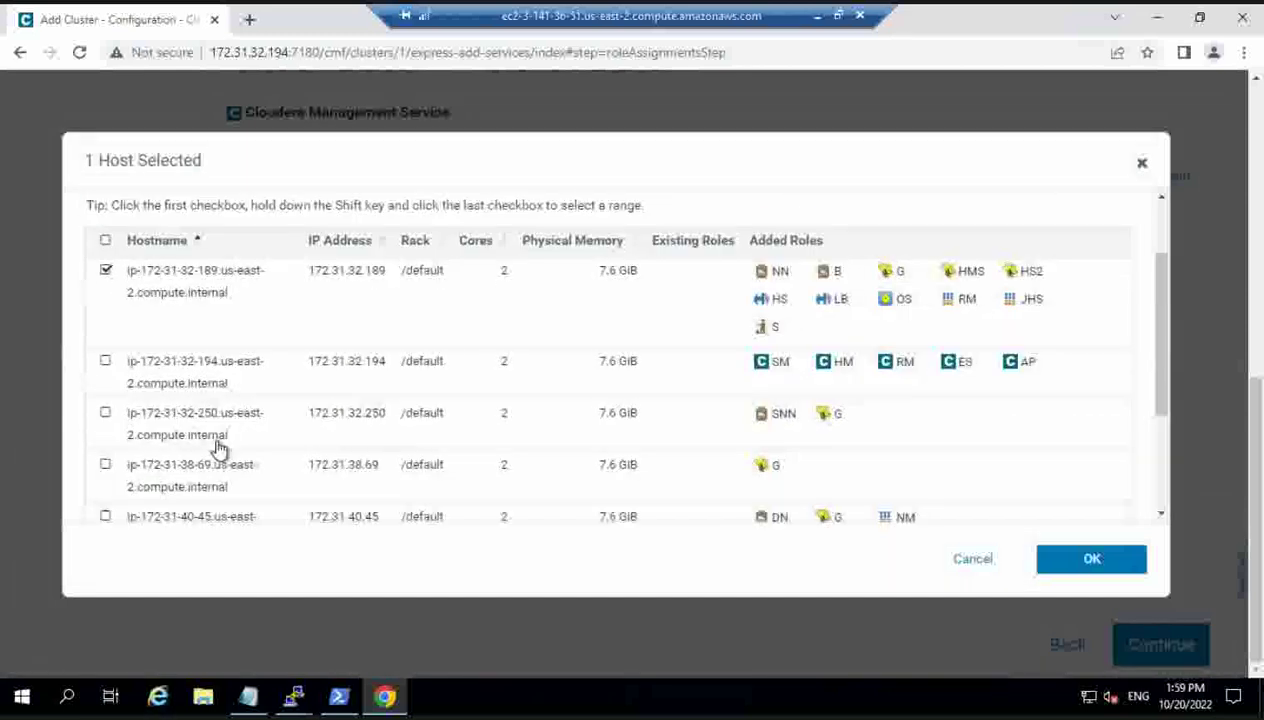
{"action": "left_click", "coordinate": [105, 412]}
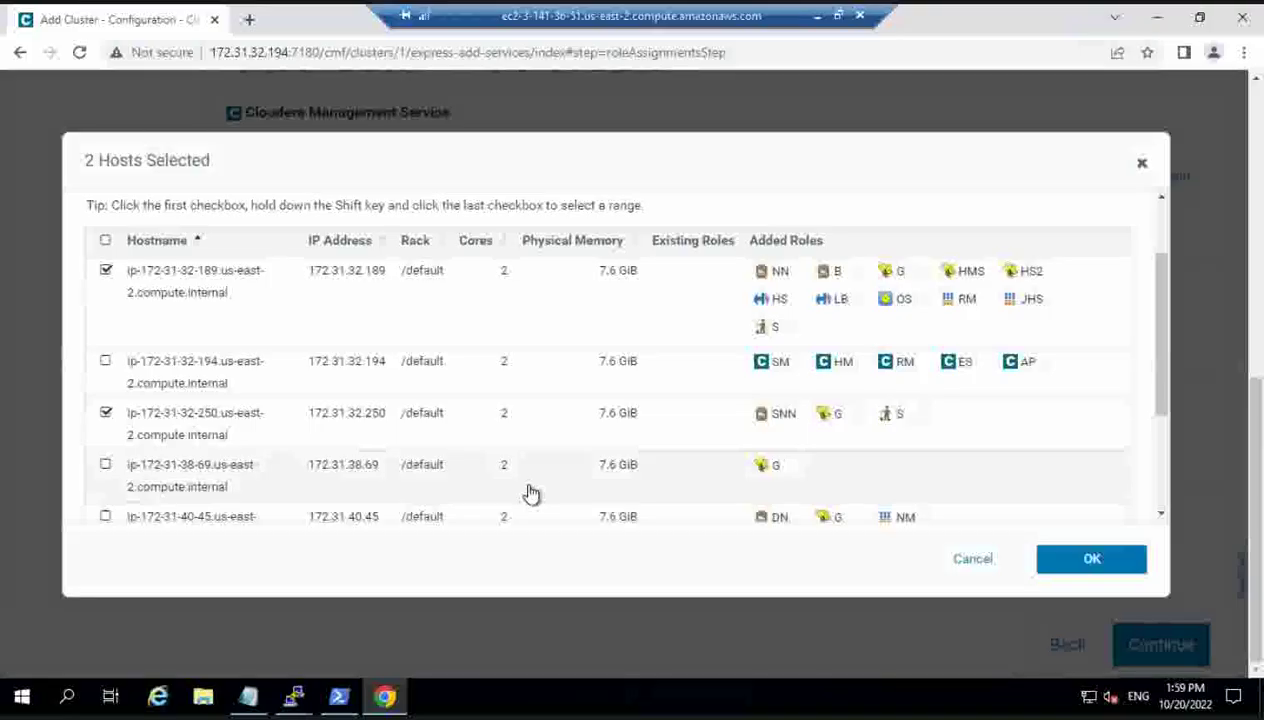
{"action": "scroll", "coordinate": [243, 417], "scroll_direction": "down", "scroll_amount": 1}
{"action": "left_click", "coordinate": [106, 373]}
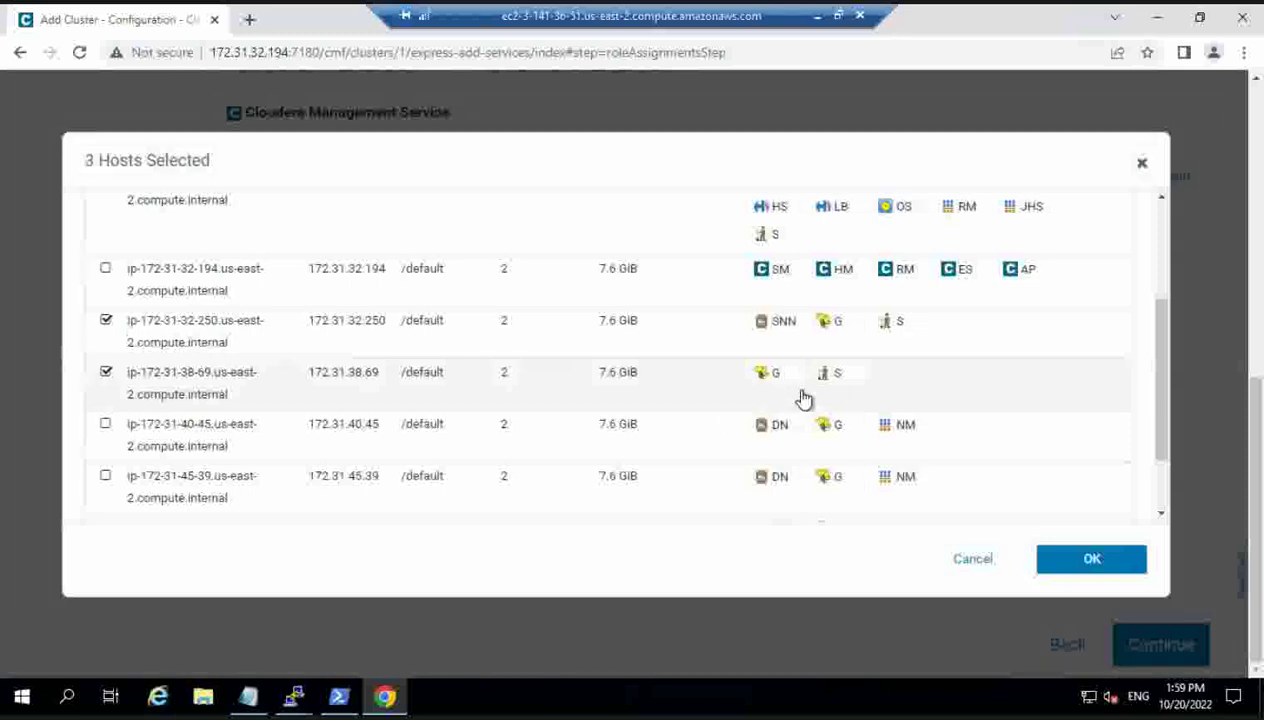
{"action": "left_click", "coordinate": [1098, 568]}
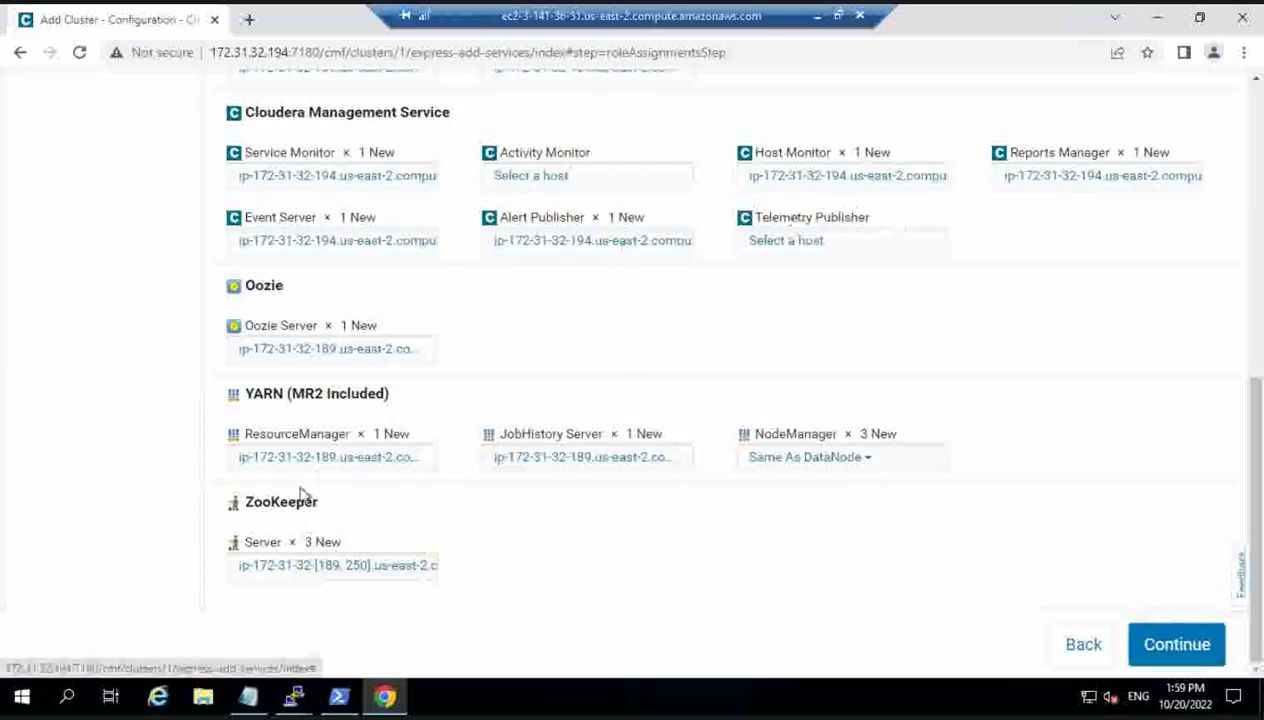
{"action": "scroll", "coordinate": [315, 458], "scroll_direction": "up", "scroll_amount": 2}
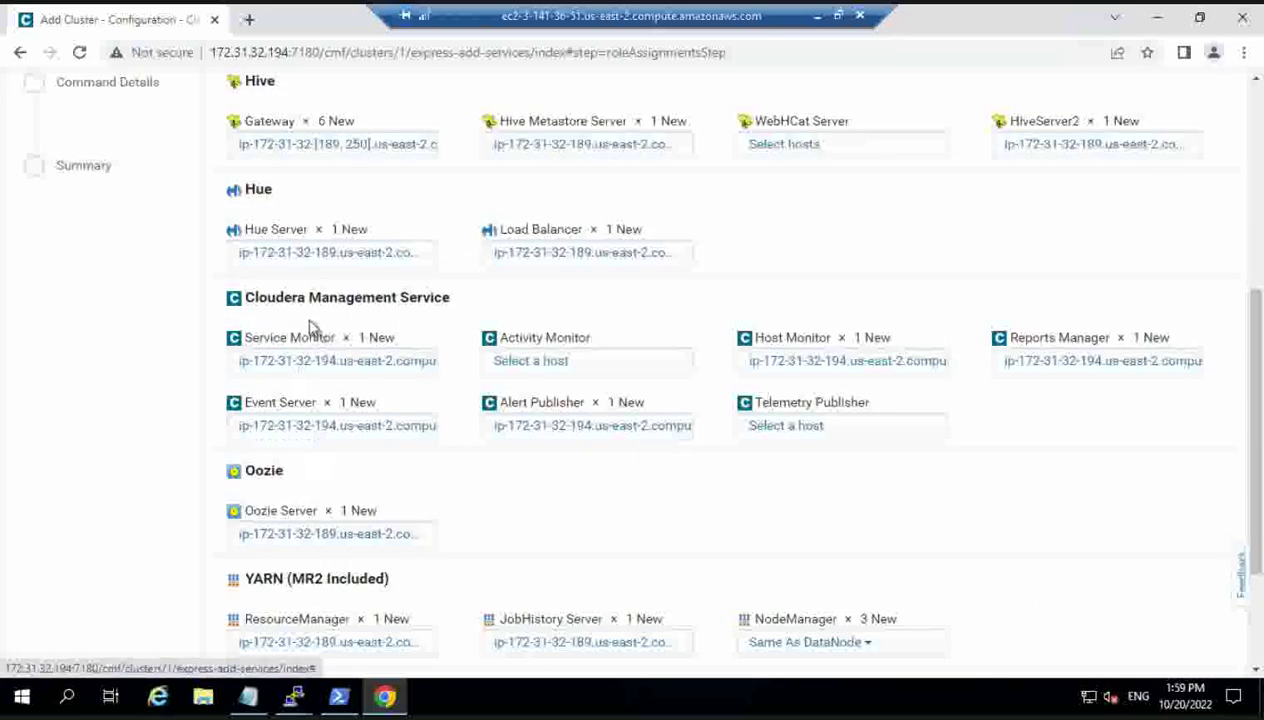
{"action": "left_click", "coordinate": [525, 259]}
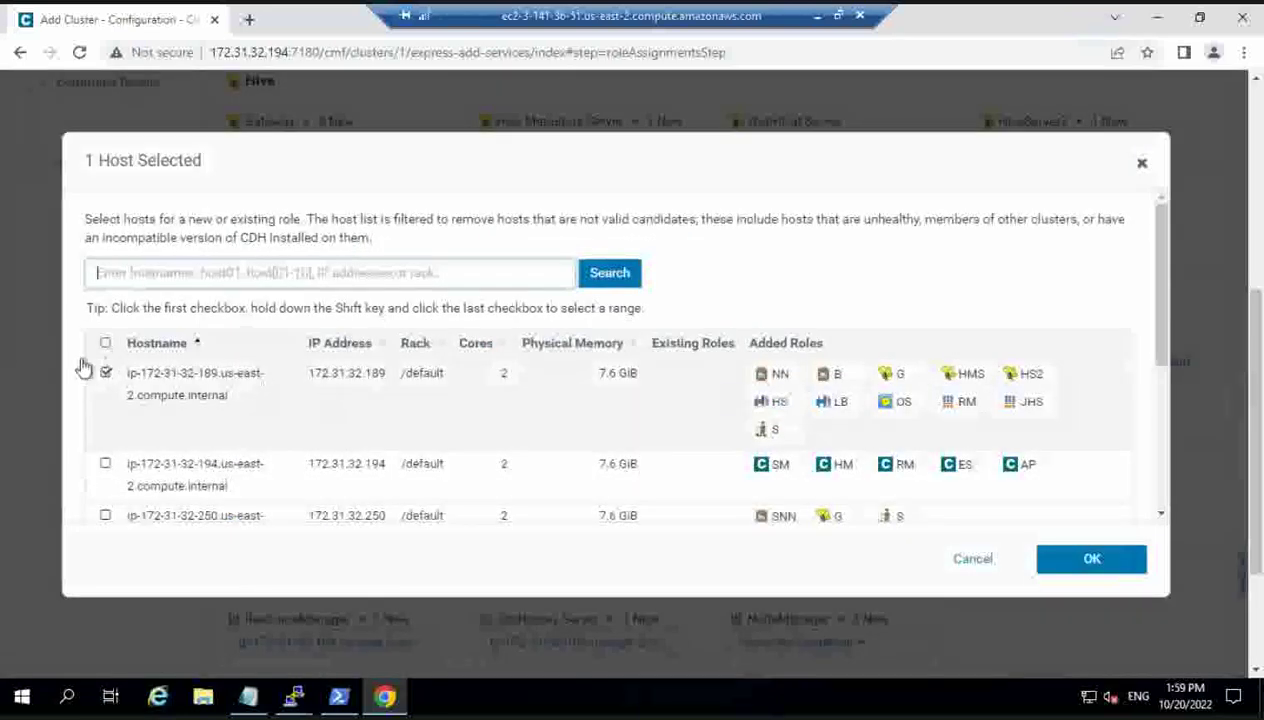
{"action": "left_click", "coordinate": [106, 373]}
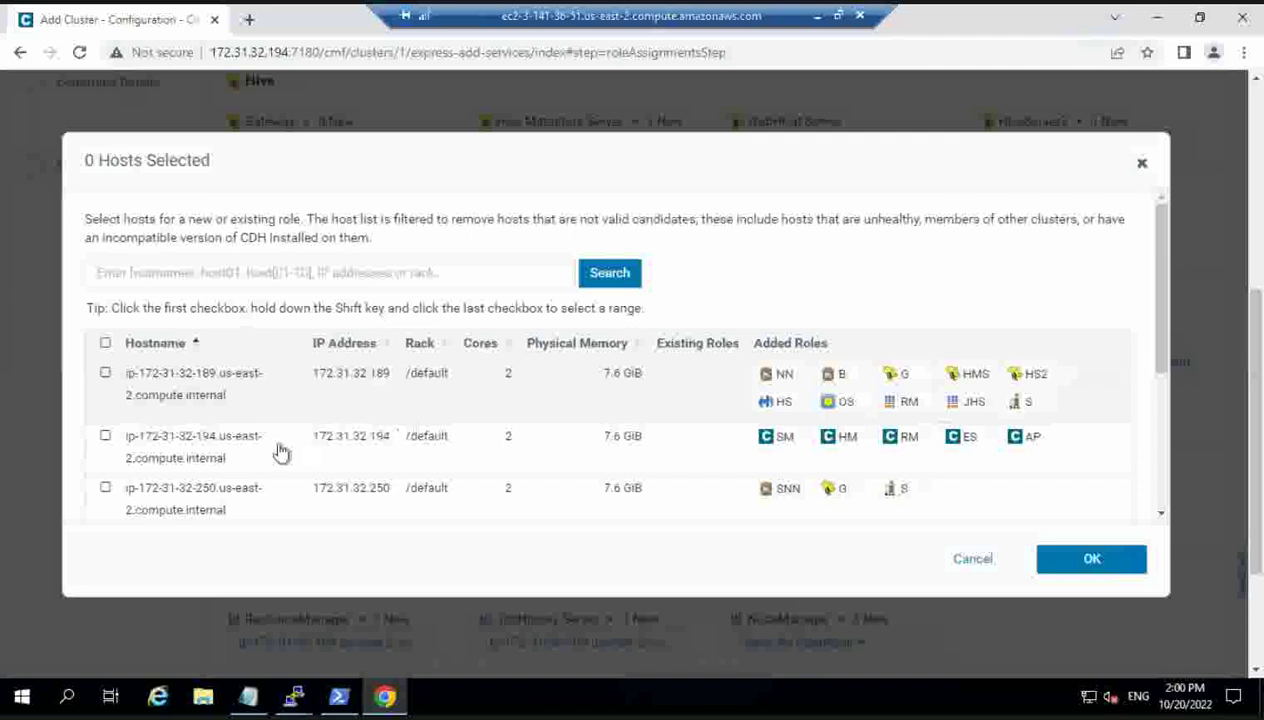
{"action": "scroll", "coordinate": [281, 452], "scroll_direction": "down", "scroll_amount": 2}
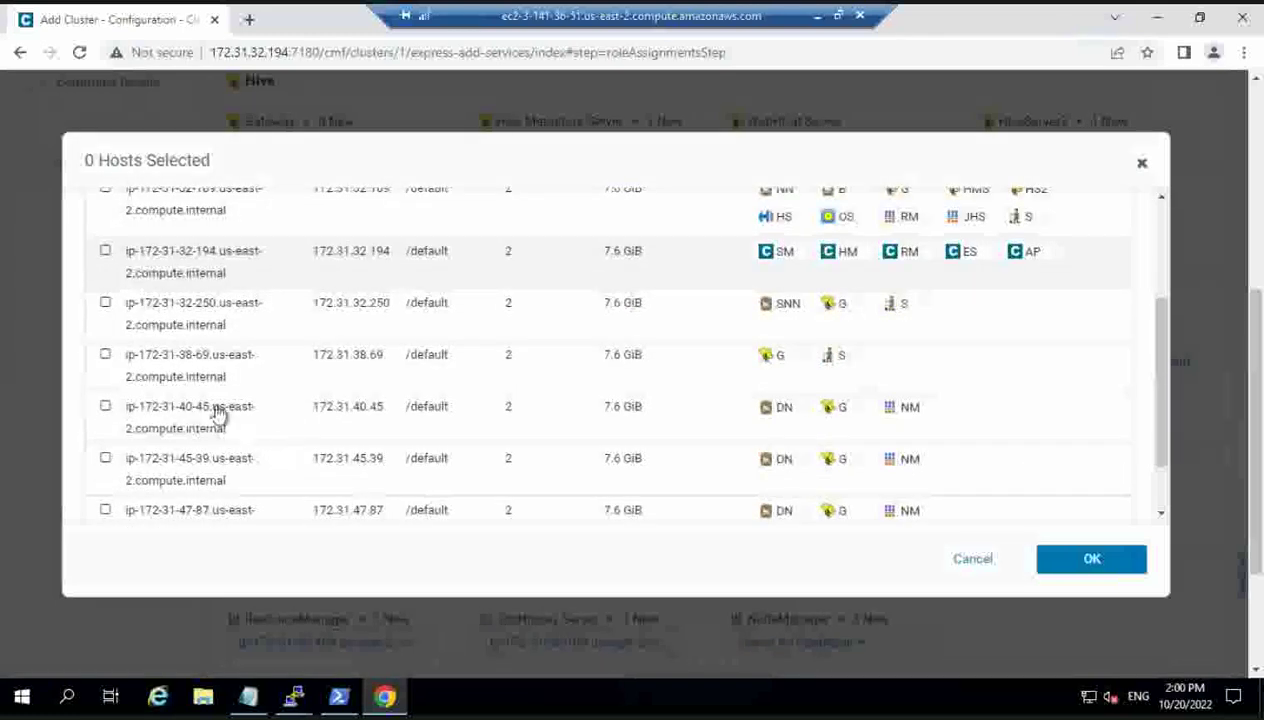
{"action": "left_click", "coordinate": [106, 305]}
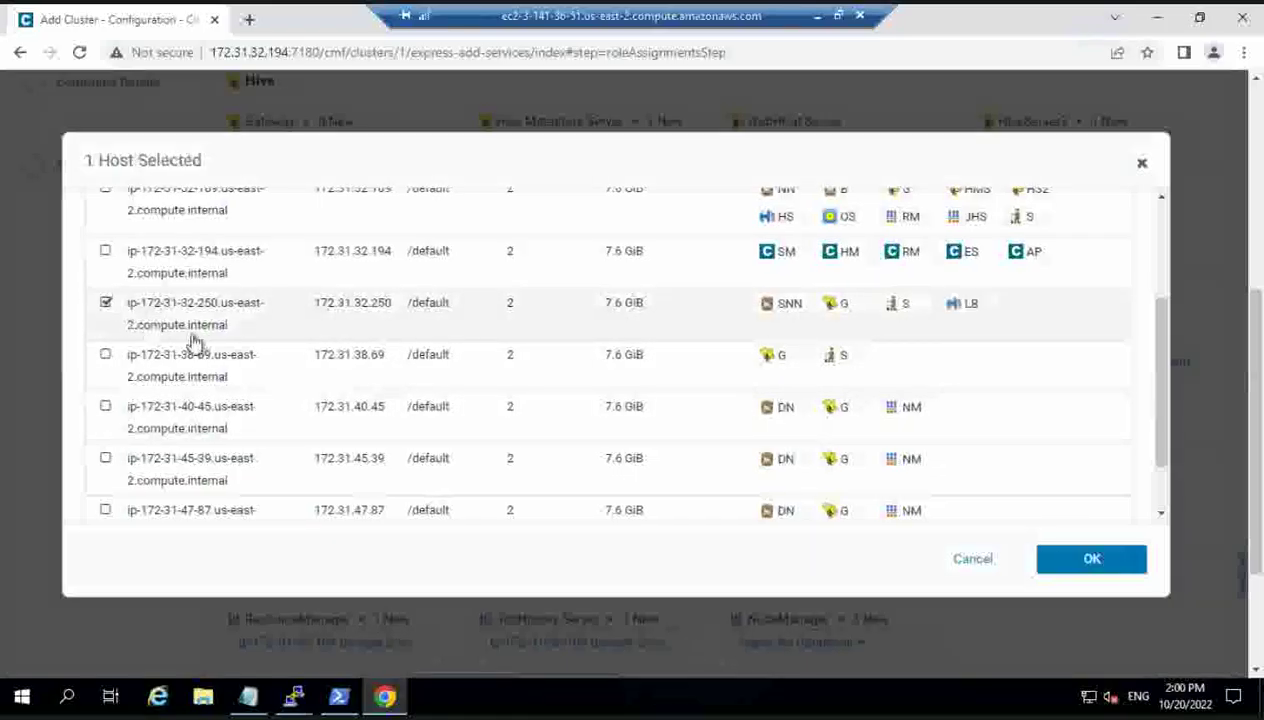
{"action": "key", "text": "Return"}
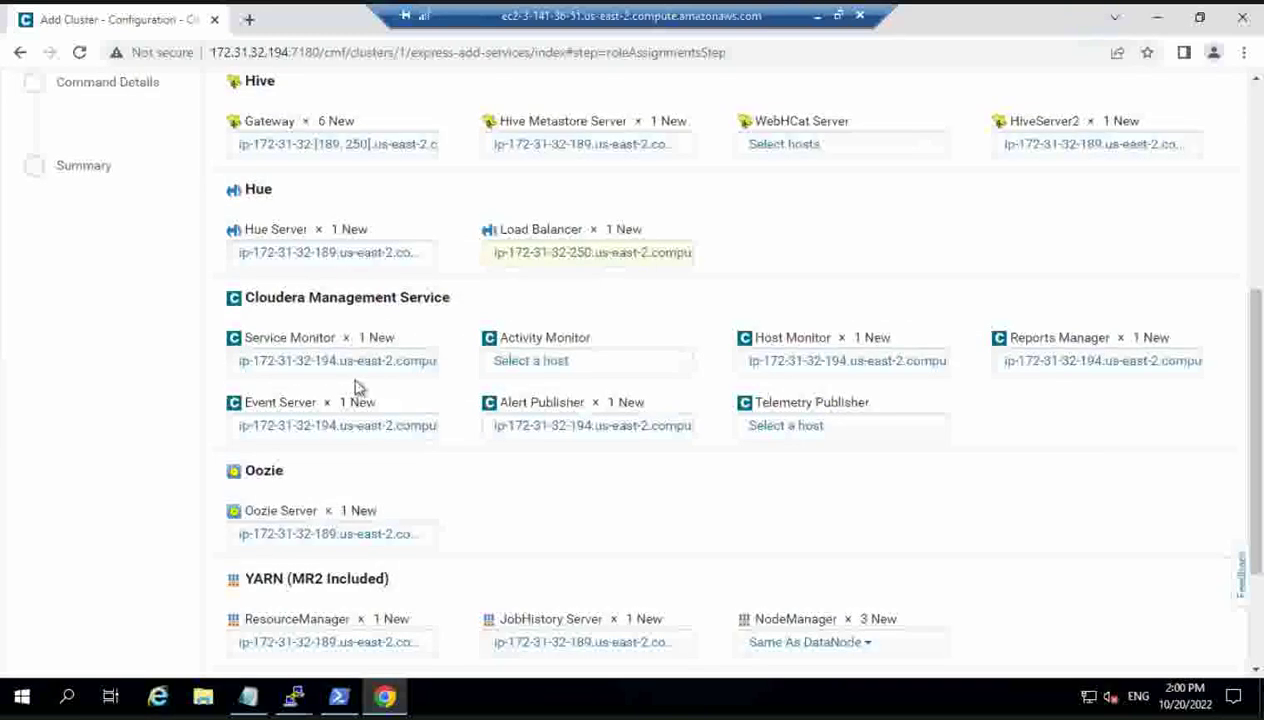
{"action": "left_click", "coordinate": [302, 262]}
{"action": "left_click", "coordinate": [106, 374]}
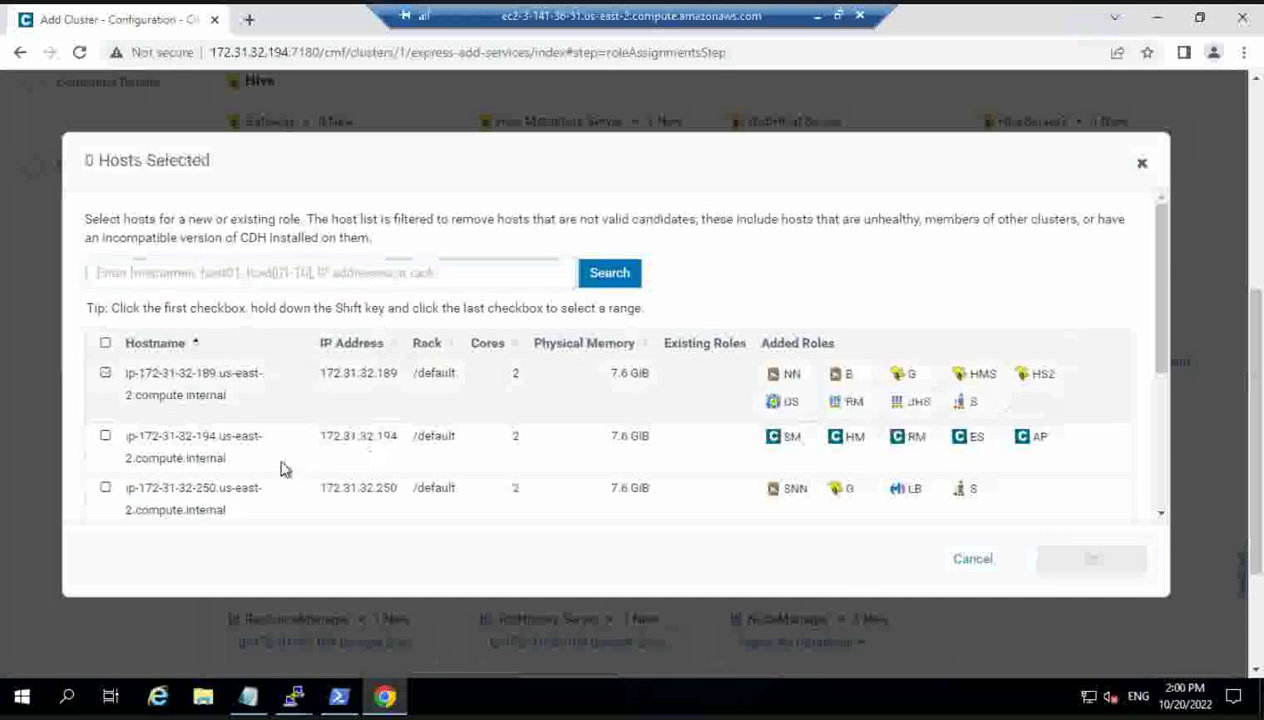
{"action": "left_click", "coordinate": [105, 488]}
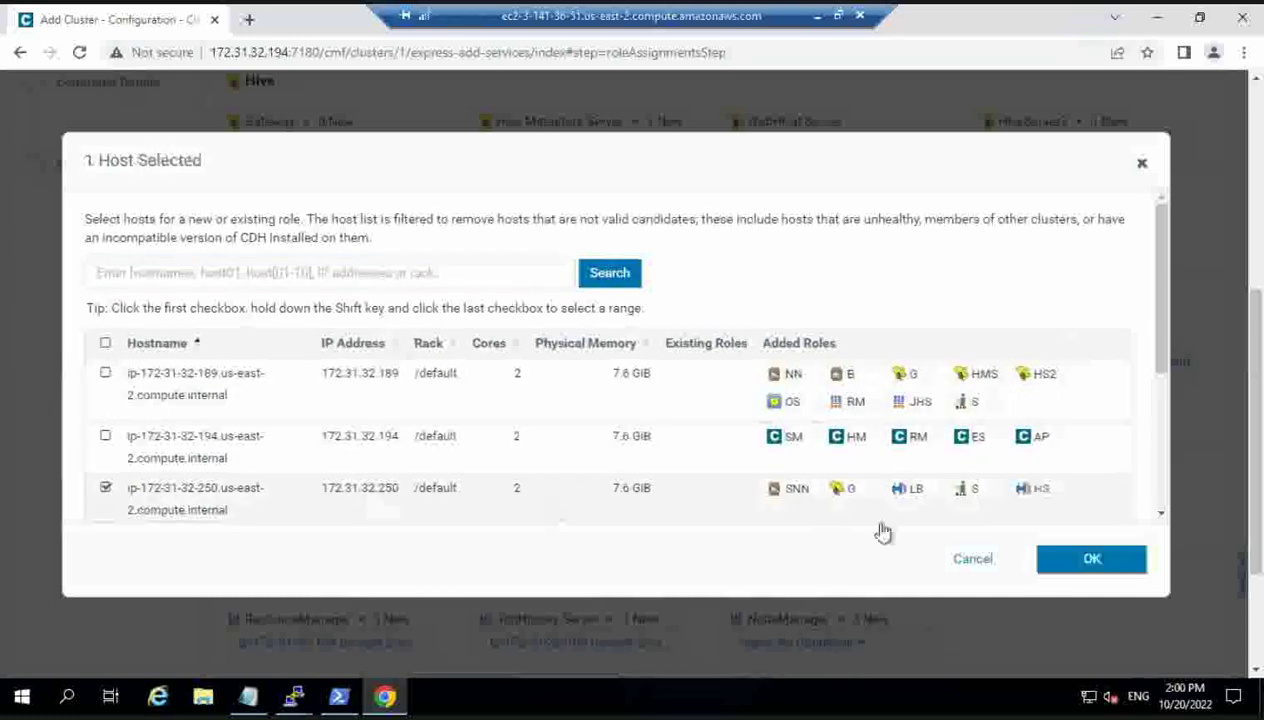
{"action": "left_click", "coordinate": [1086, 564]}
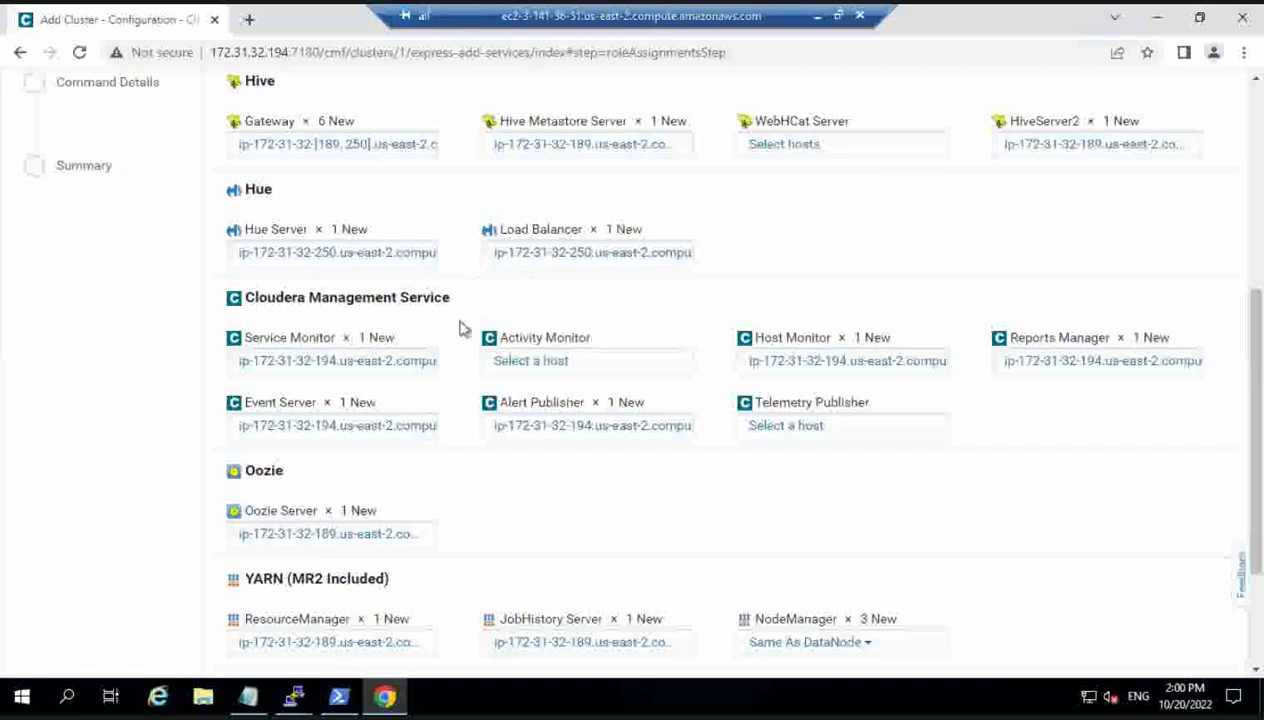
{"action": "scroll", "coordinate": [400, 405], "scroll_direction": "up", "scroll_amount": 2}
{"action": "scroll", "coordinate": [405, 406], "scroll_direction": "down", "scroll_amount": 3}
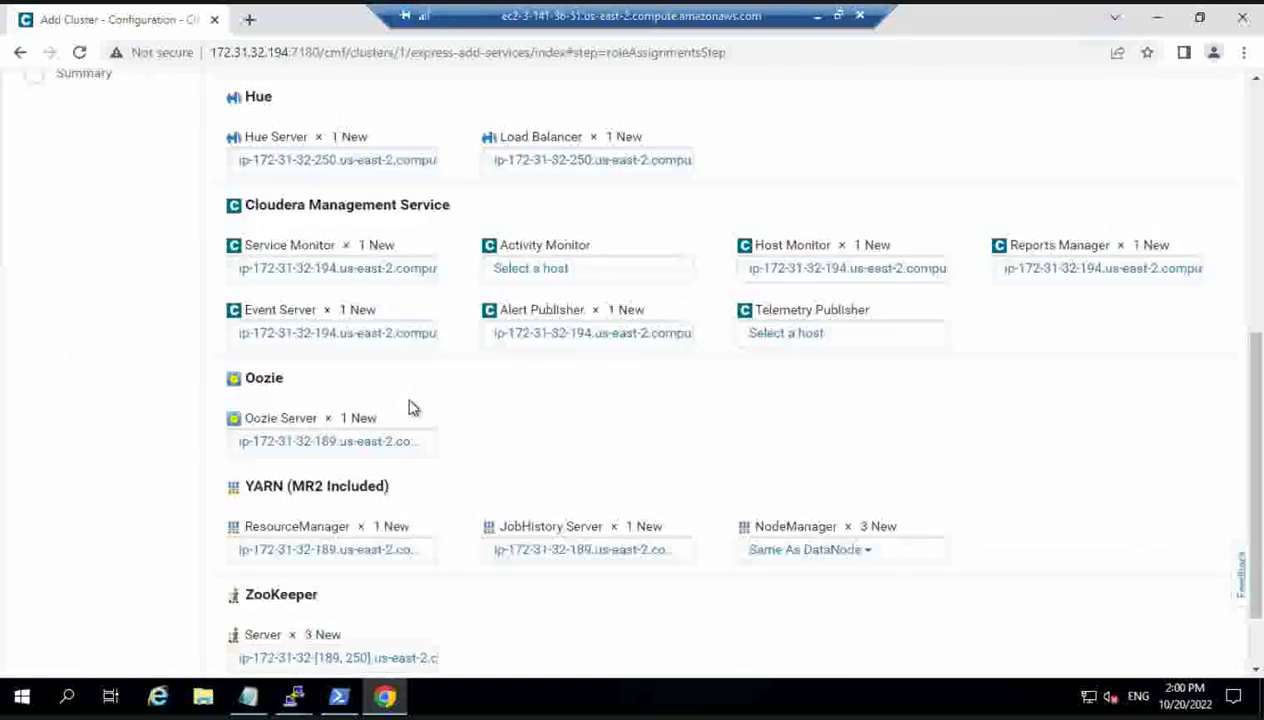
{"action": "scroll", "coordinate": [413, 410], "scroll_direction": "down", "scroll_amount": 1}
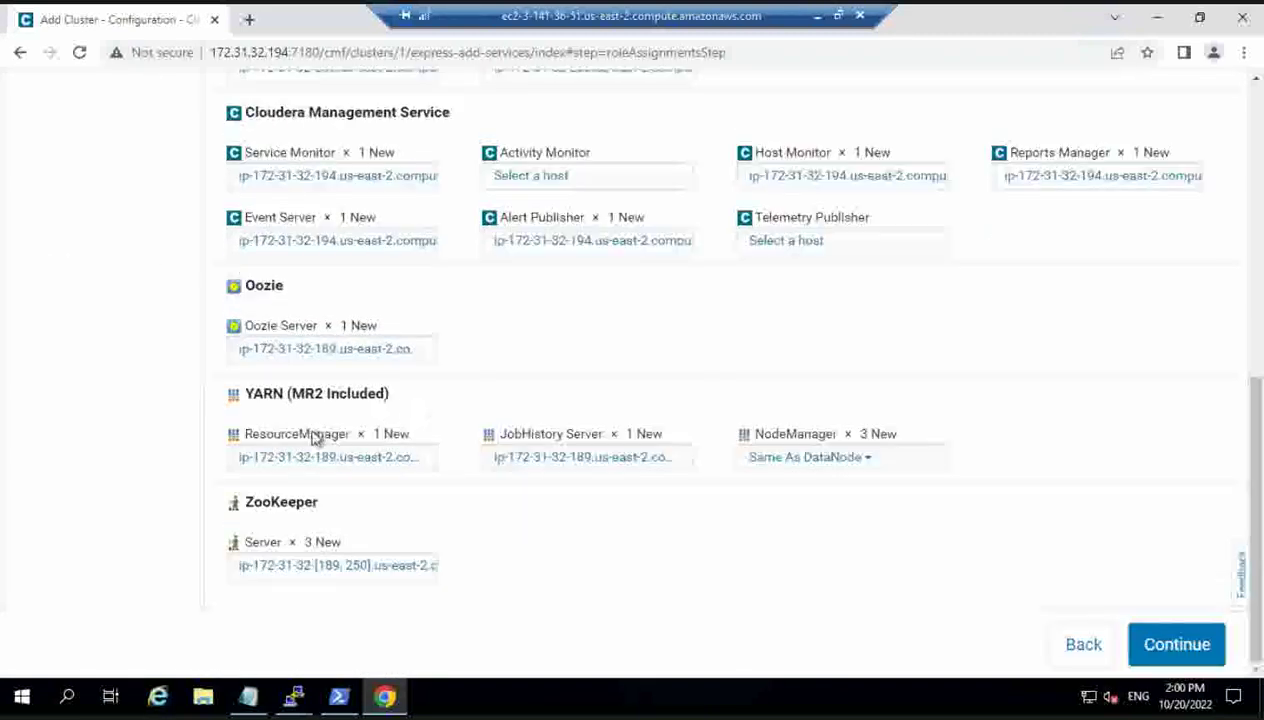
{"action": "left_click", "coordinate": [280, 354]}
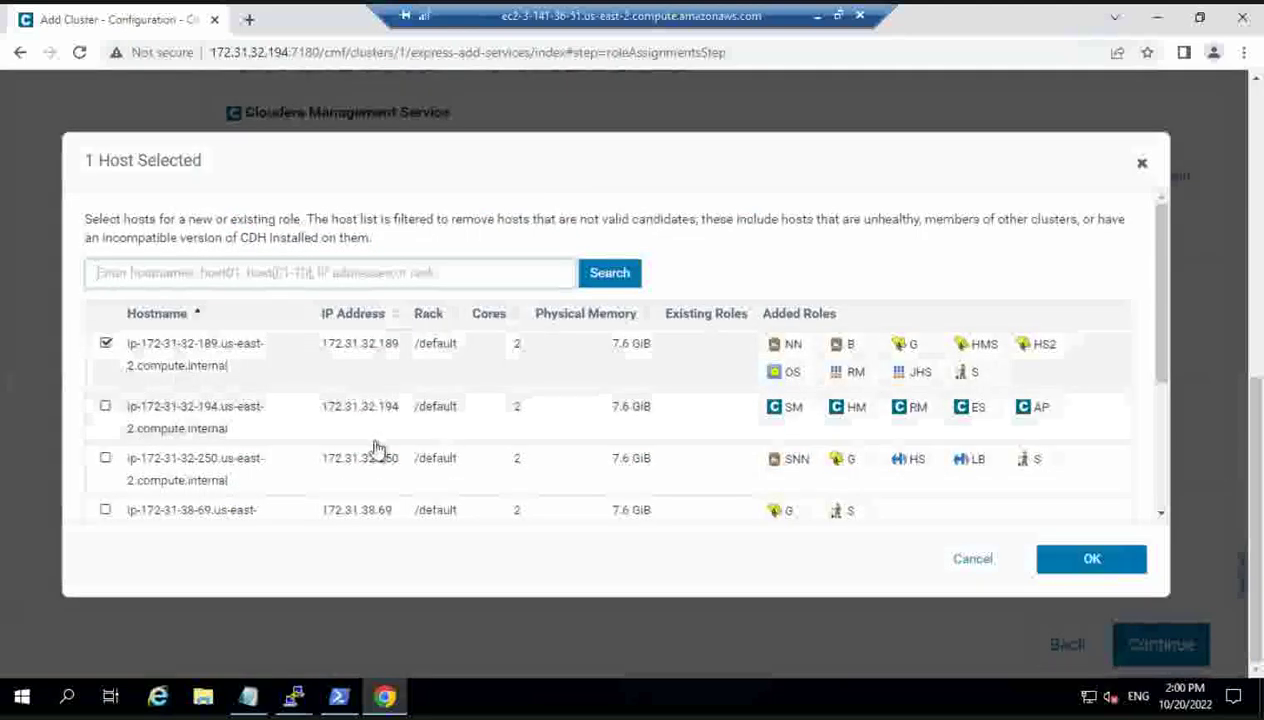
{"action": "left_click", "coordinate": [106, 462]}
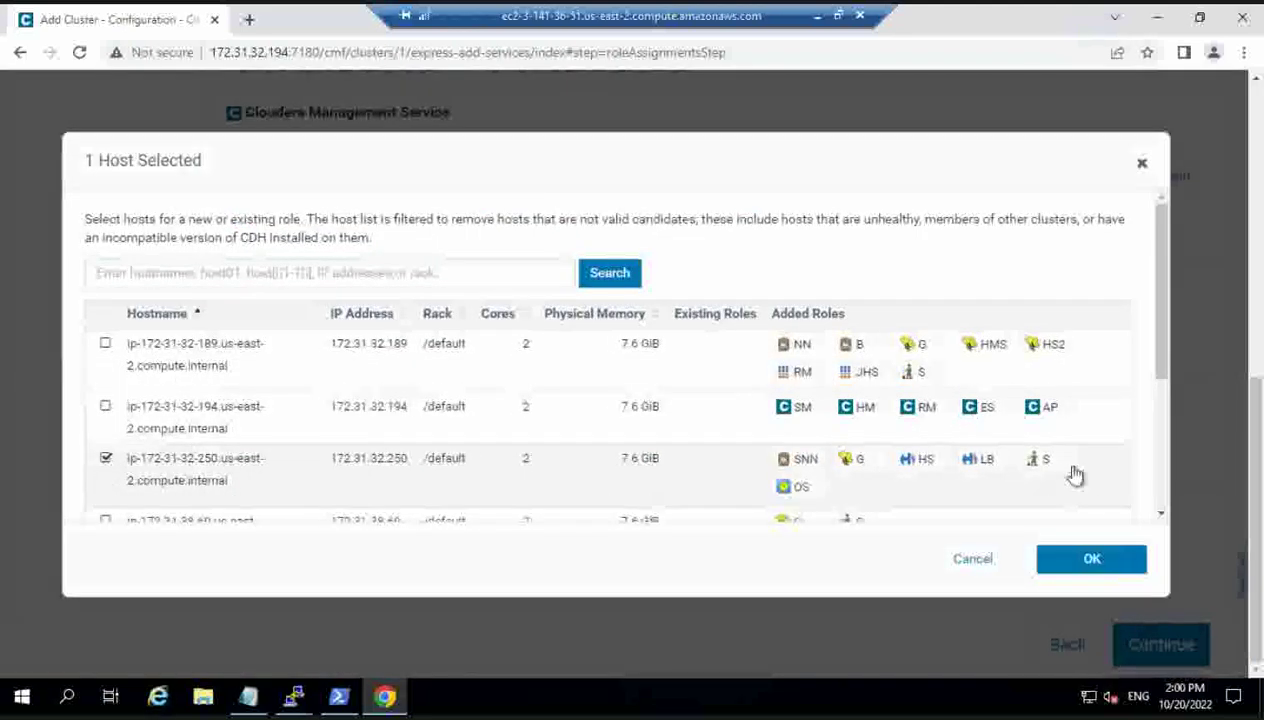
{"action": "left_click", "coordinate": [1063, 556]}
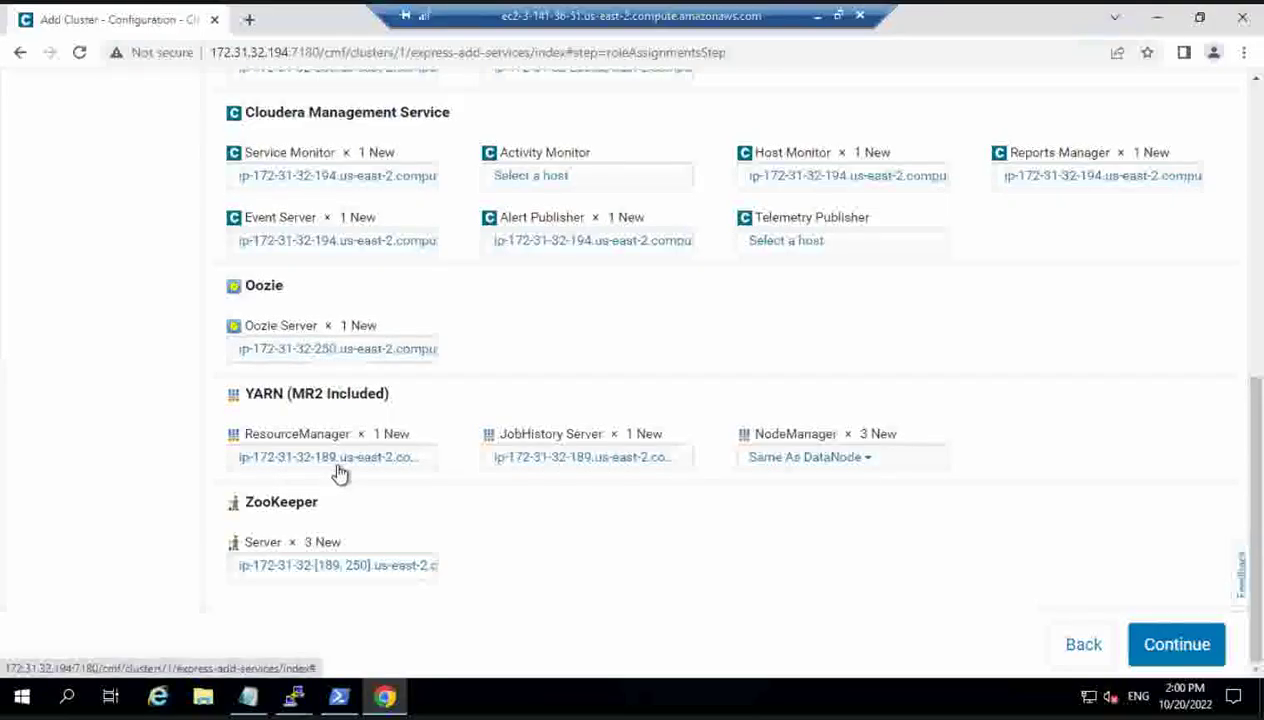
{"action": "left_click", "coordinate": [326, 456]}
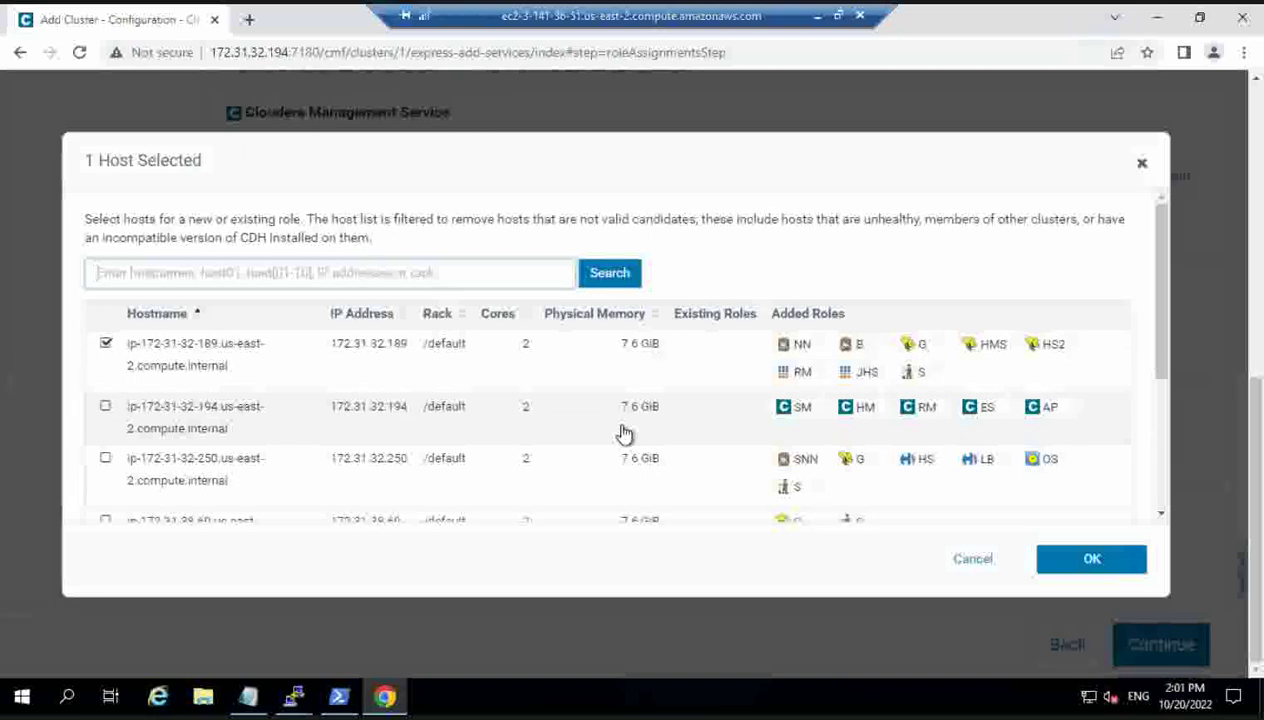
{"action": "scroll", "coordinate": [622, 433], "scroll_direction": "down", "scroll_amount": 4}
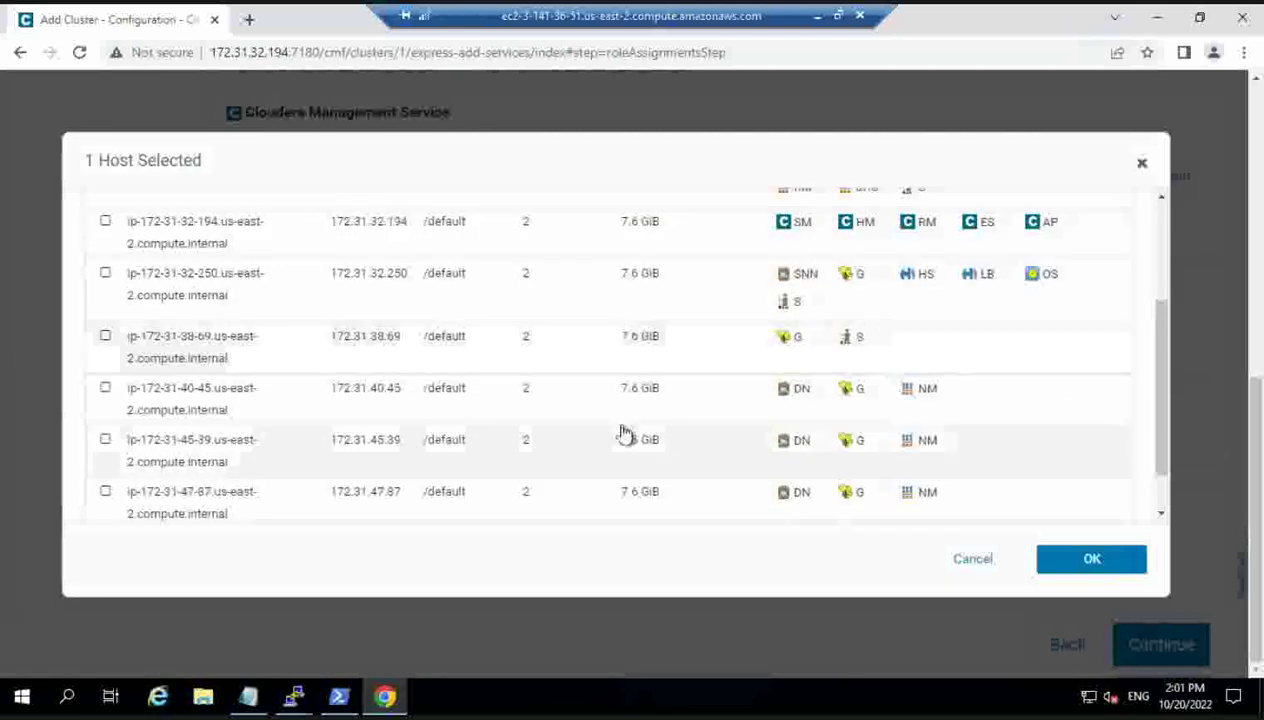
{"action": "scroll", "coordinate": [622, 433], "scroll_direction": "down", "scroll_amount": 1}
{"action": "scroll", "coordinate": [622, 433], "scroll_direction": "up", "scroll_amount": 3}
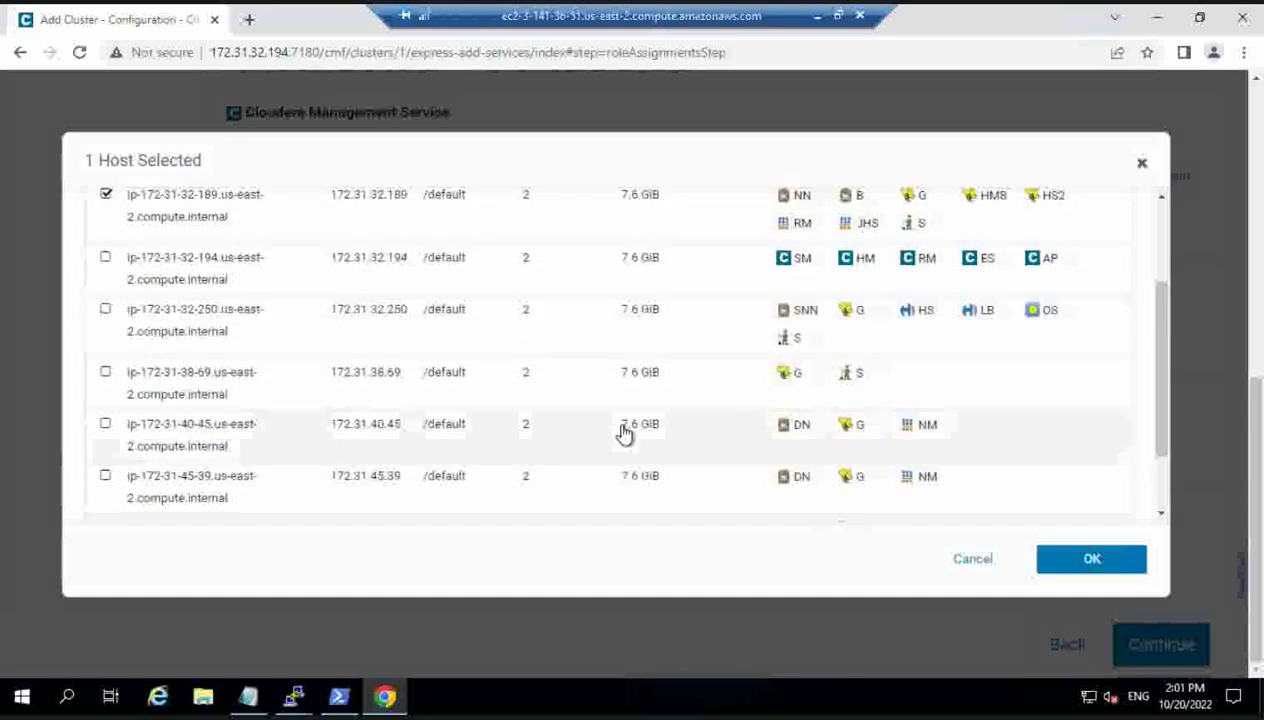
{"action": "scroll", "coordinate": [622, 433], "scroll_direction": "up", "scroll_amount": 1}
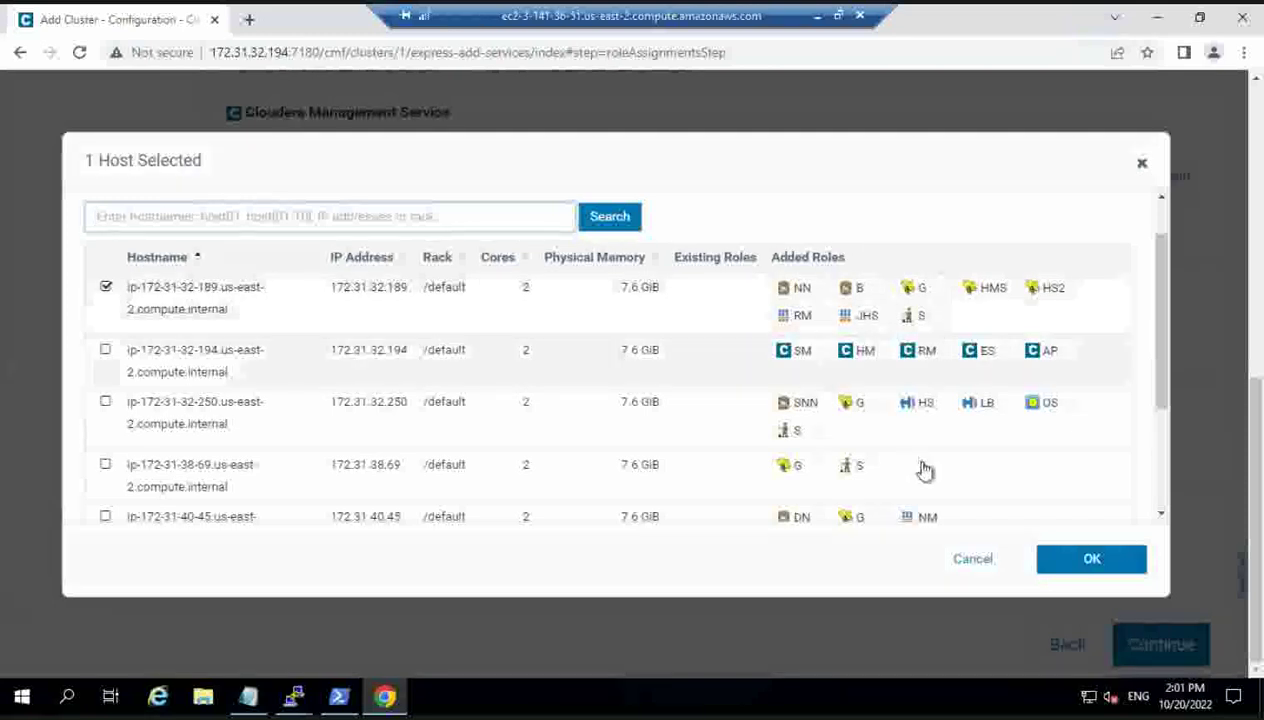
{"action": "scroll", "coordinate": [968, 499], "scroll_direction": "down", "scroll_amount": 1}
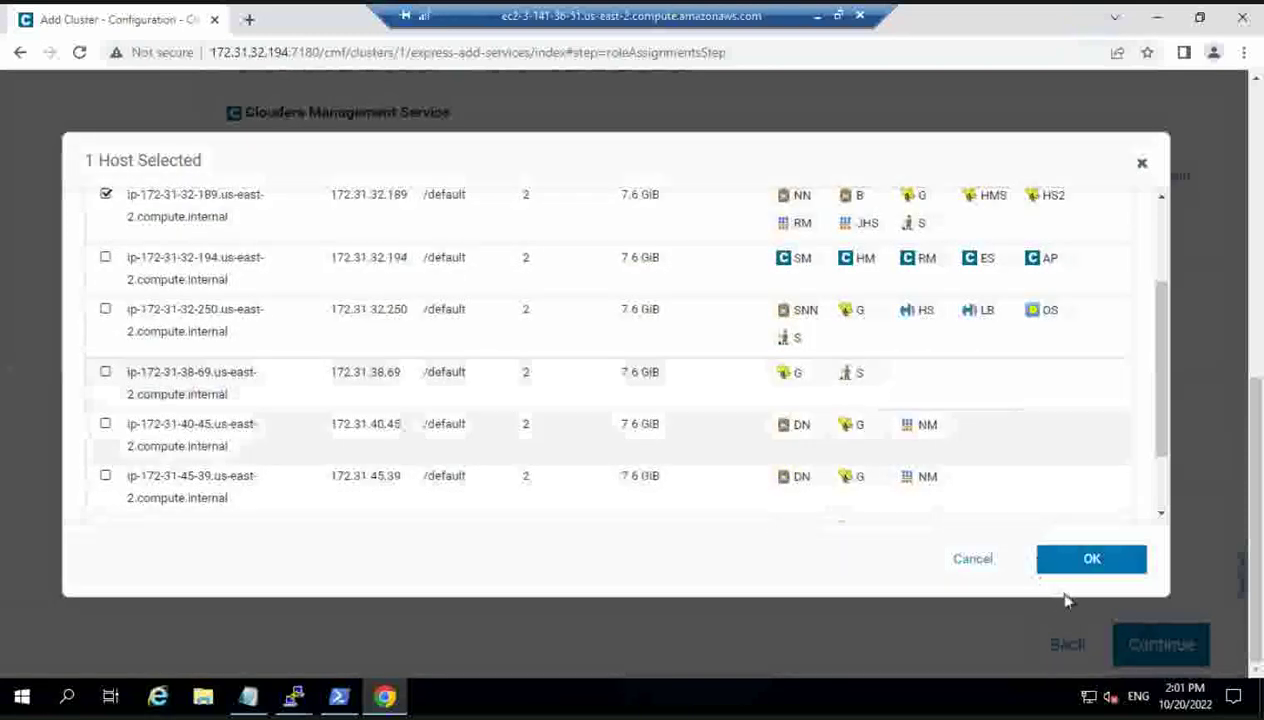
{"action": "scroll", "coordinate": [985, 485], "scroll_direction": "up", "scroll_amount": 2}
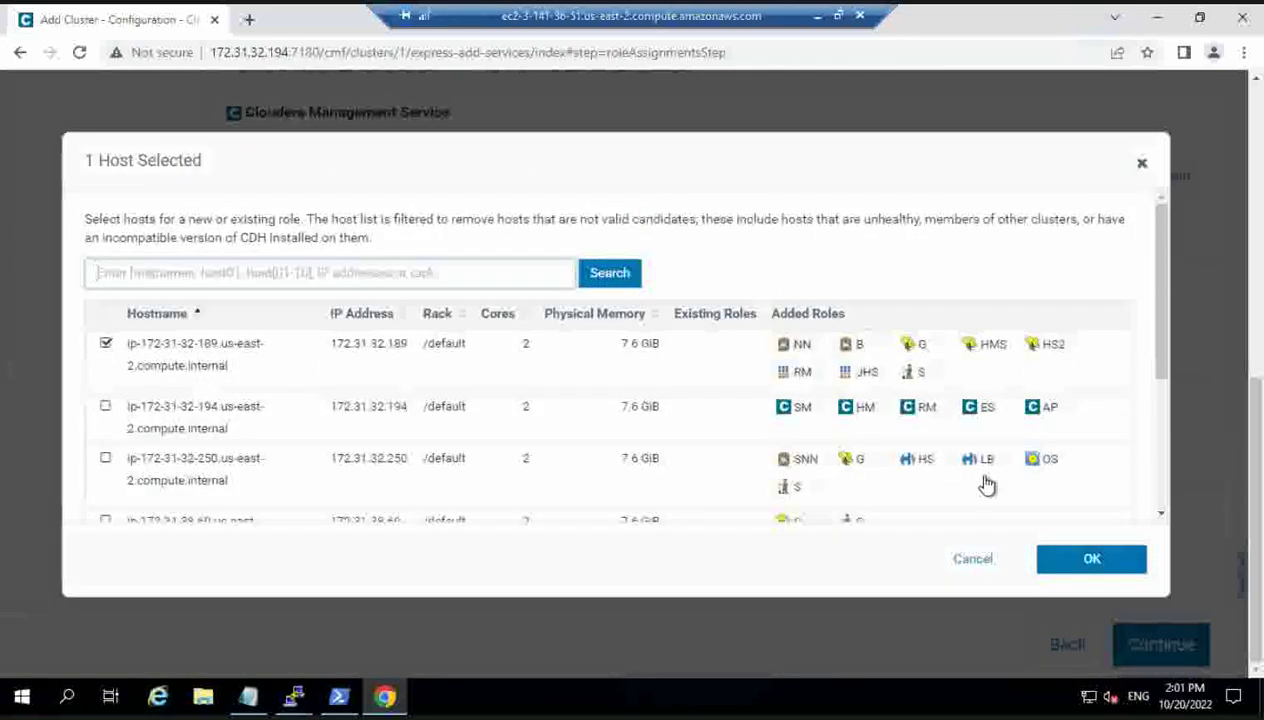
{"action": "scroll", "coordinate": [985, 485], "scroll_direction": "down", "scroll_amount": 2}
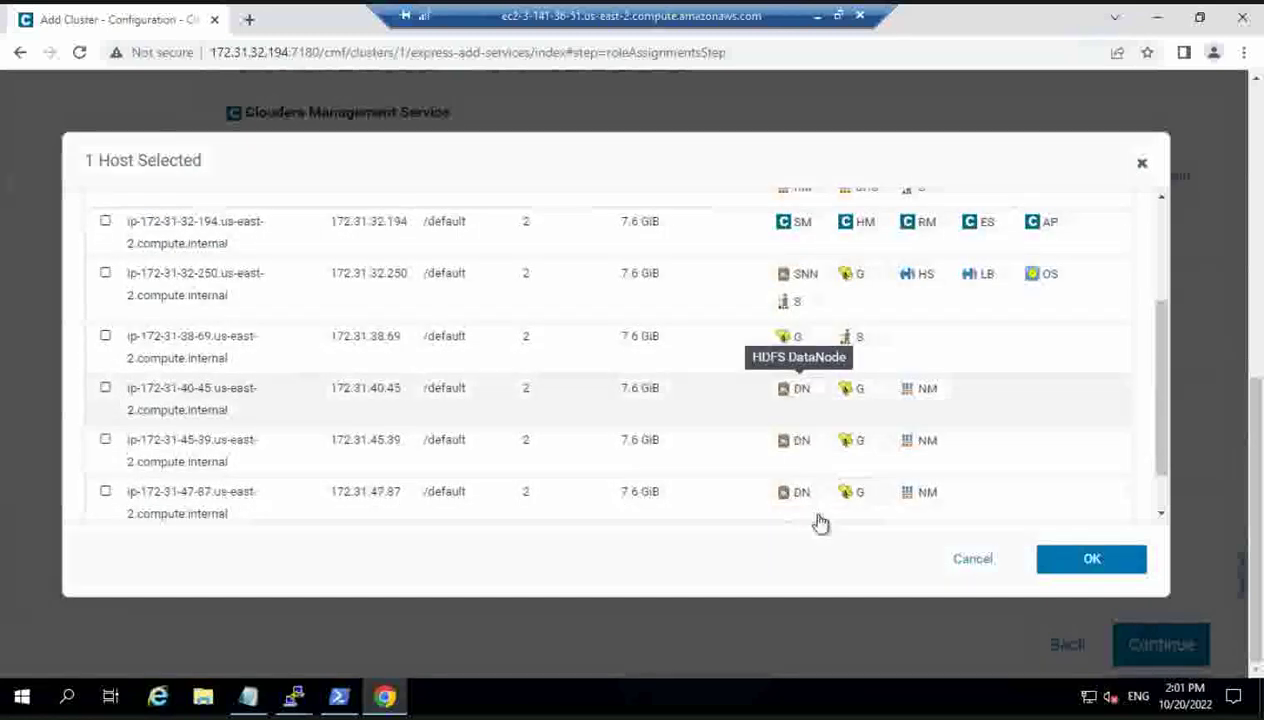
{"action": "scroll", "coordinate": [988, 466], "scroll_direction": "up", "scroll_amount": 3}
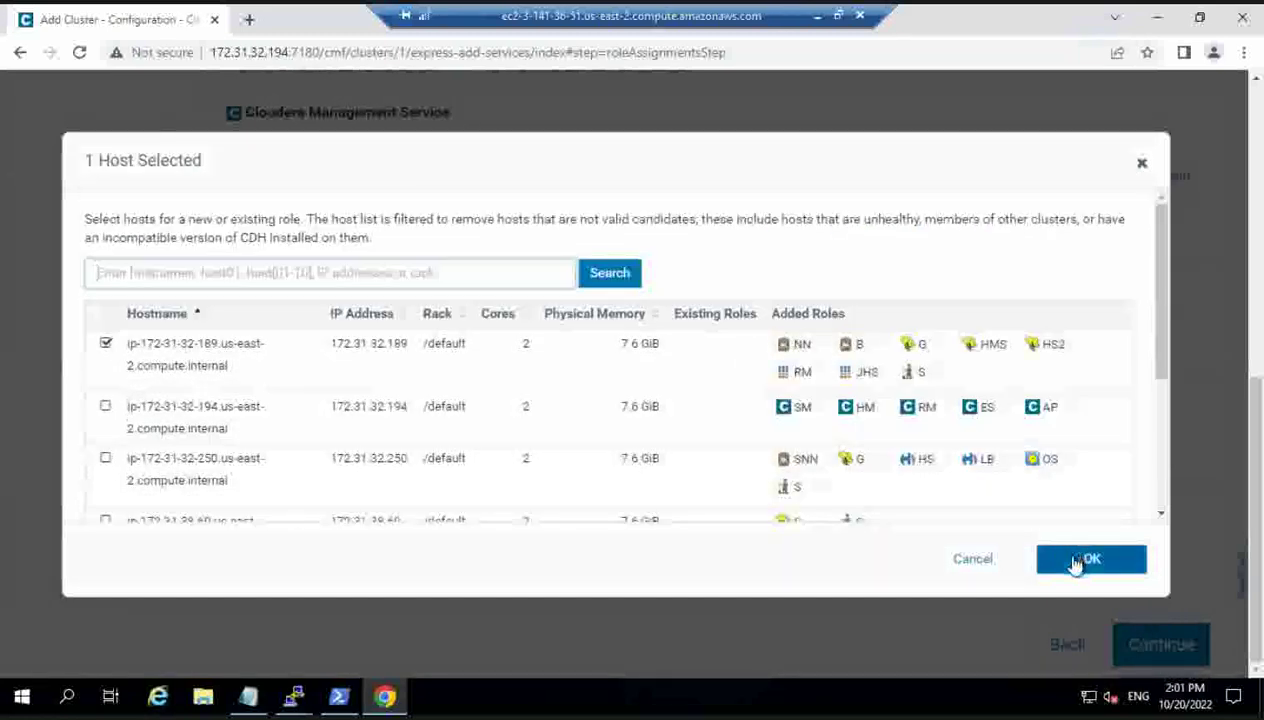
{"action": "left_click", "coordinate": [1081, 558]}
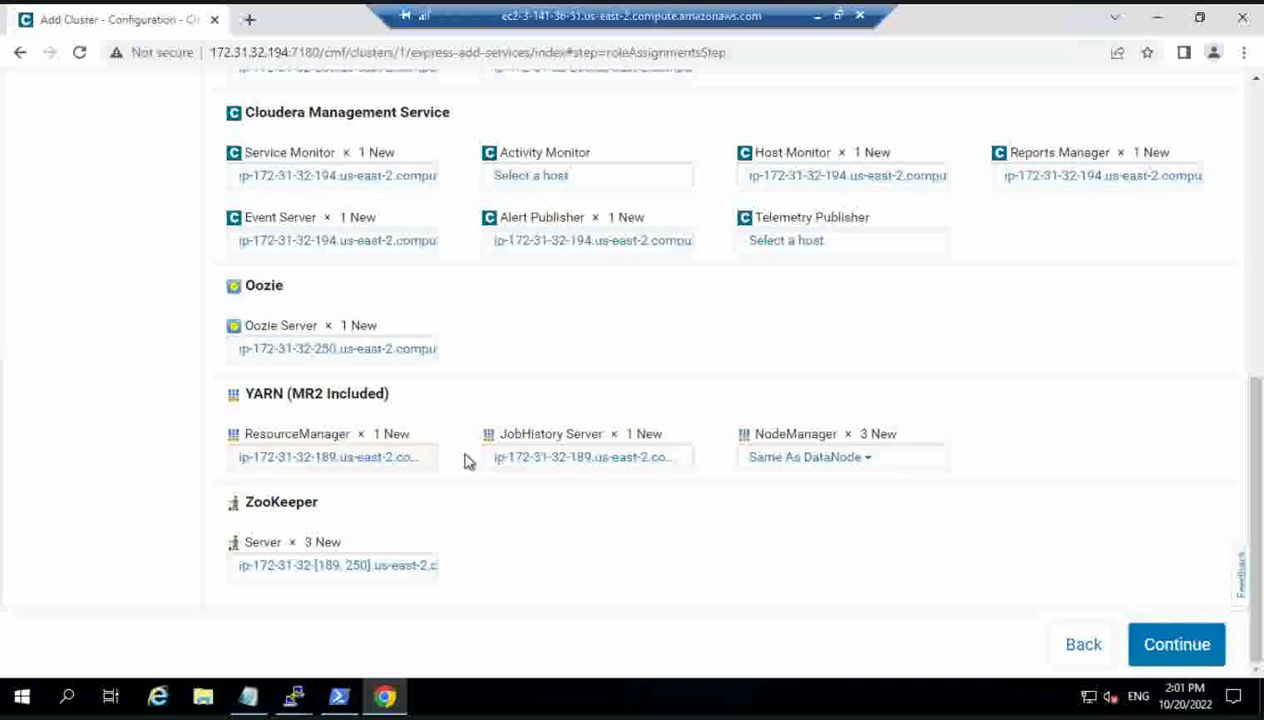
{"action": "scroll", "coordinate": [645, 277], "scroll_direction": "up", "scroll_amount": 6}
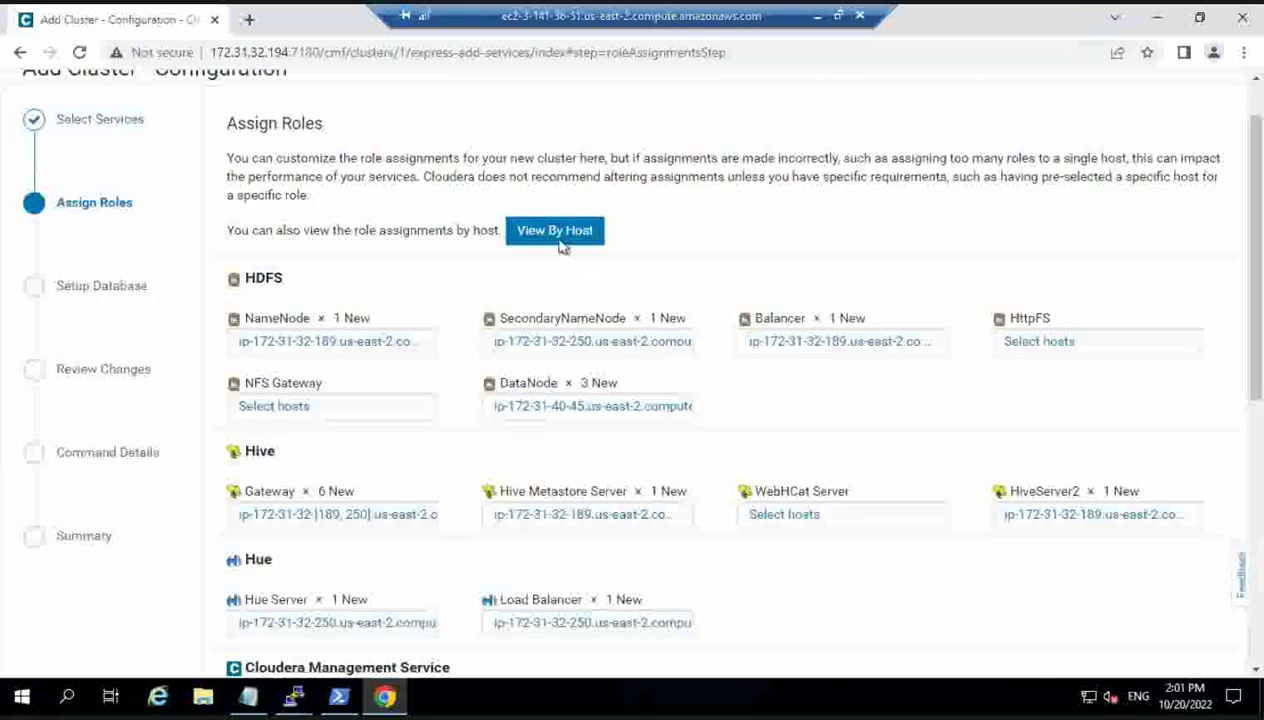
Check the per-host role summary (NodeManager × 3 New, matching DataNode), then close it
{"action": "left_click", "coordinate": [555, 231]}
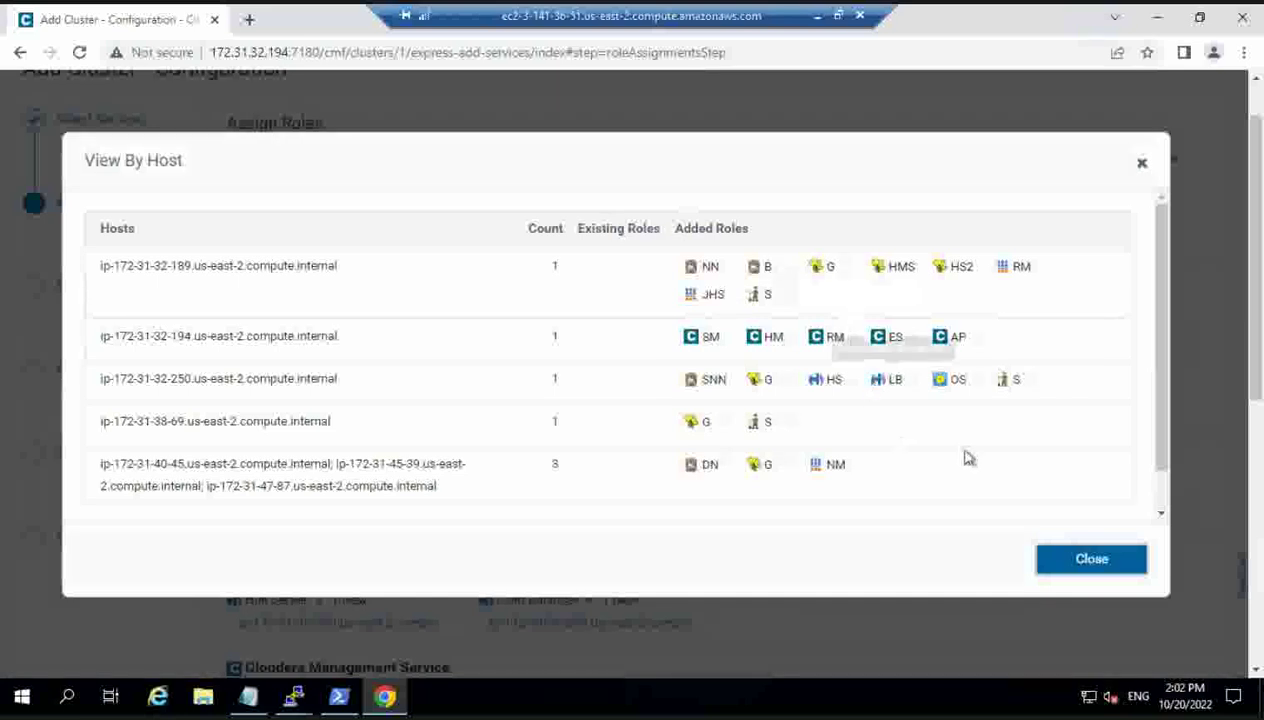
{"action": "scroll", "coordinate": [966, 457], "scroll_direction": "down", "scroll_amount": 1}
{"action": "scroll", "coordinate": [966, 457], "scroll_direction": "up", "scroll_amount": 1}
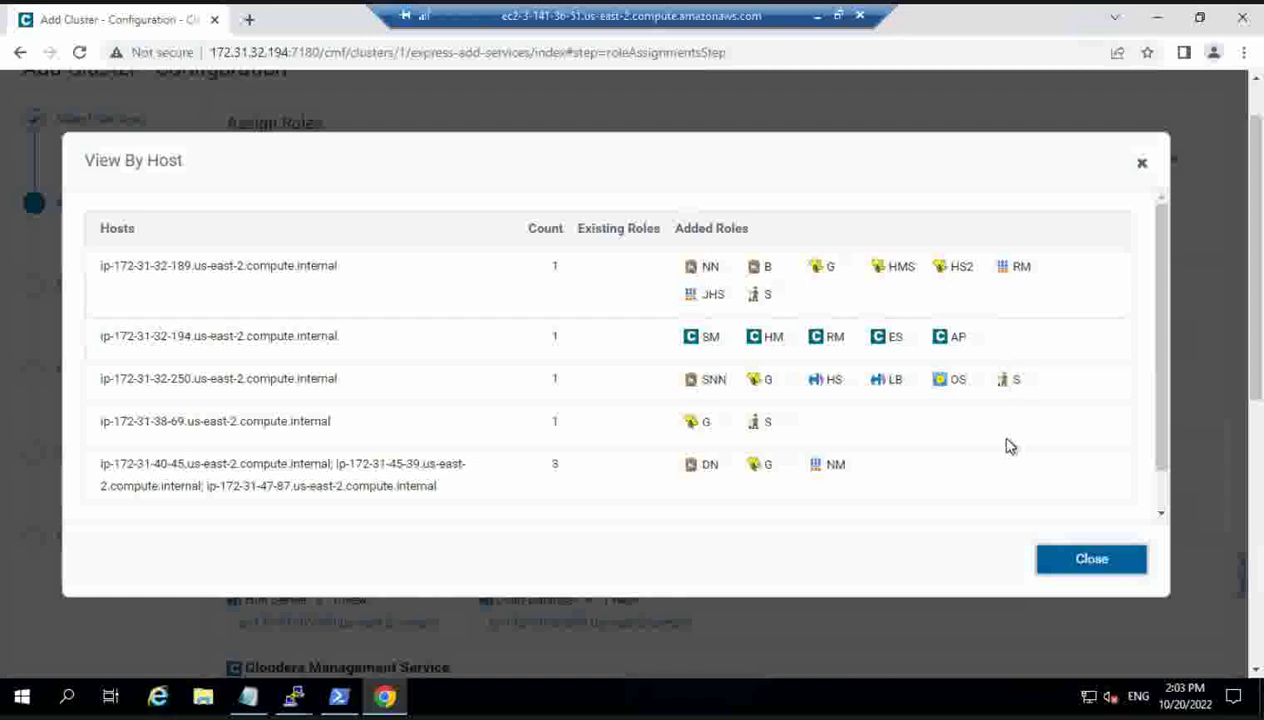
{"action": "left_click", "coordinate": [1089, 562]}
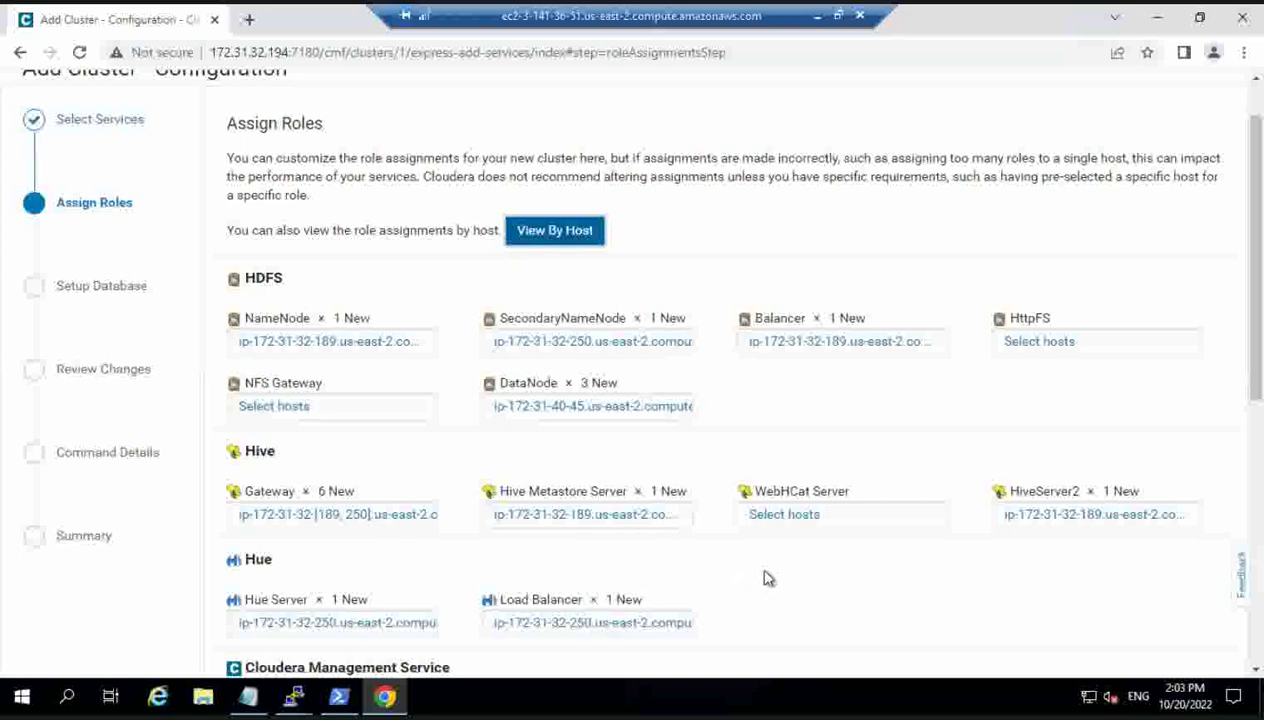
{"action": "scroll", "coordinate": [763, 578], "scroll_direction": "down", "scroll_amount": 6}
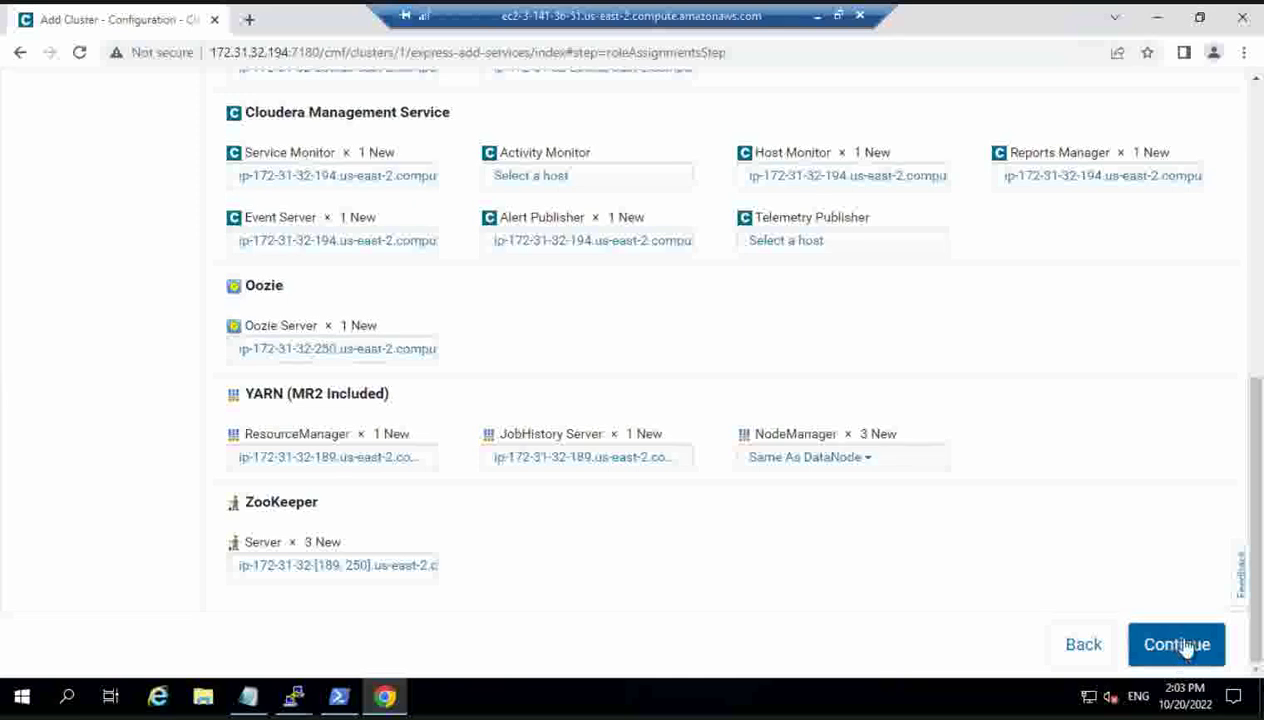
Advance to Setup Database and enter hive for Hive and oozie for Reports Manager
{"action": "left_click", "coordinate": [1187, 648]}
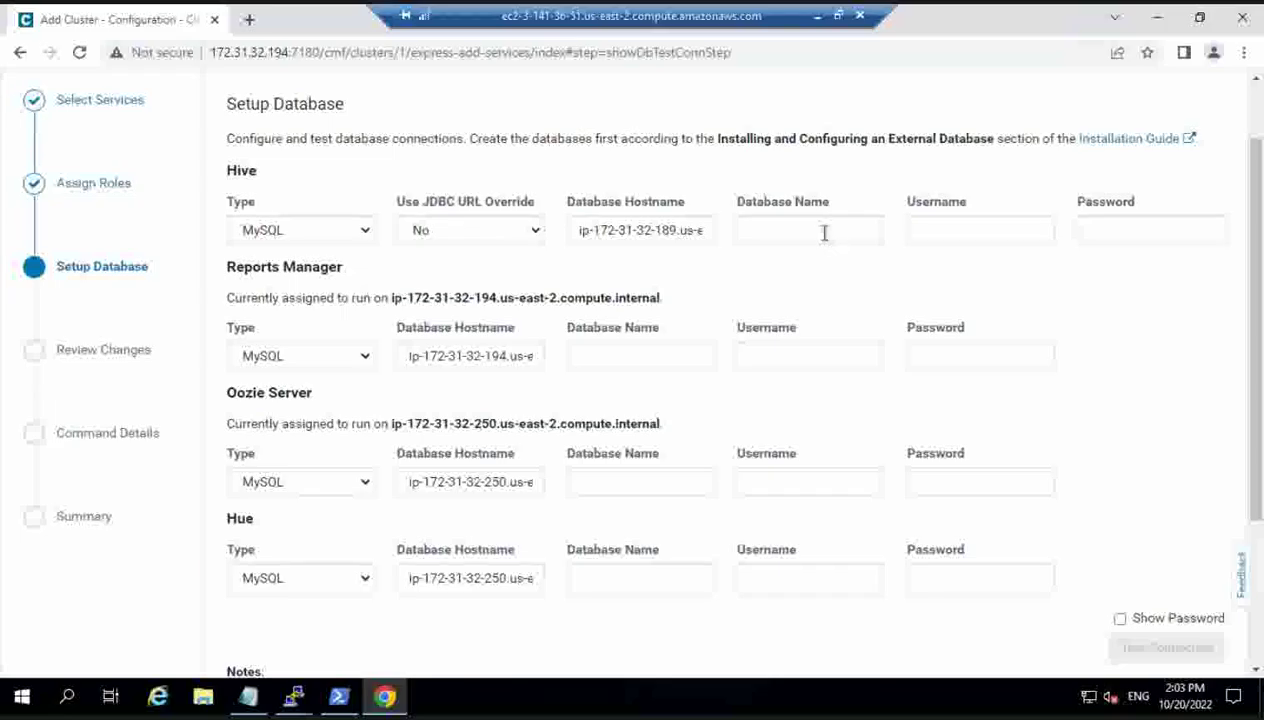
{"action": "type", "text": "hive"}
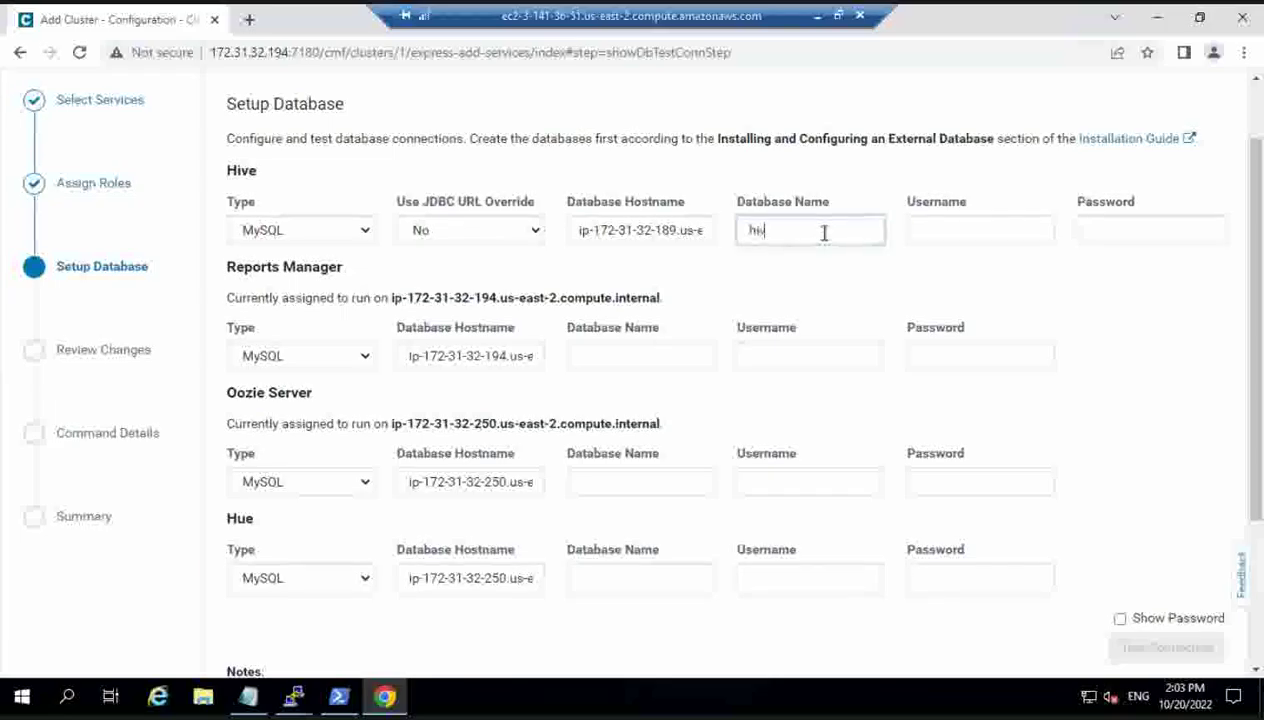
{"action": "key", "text": "Tab"}
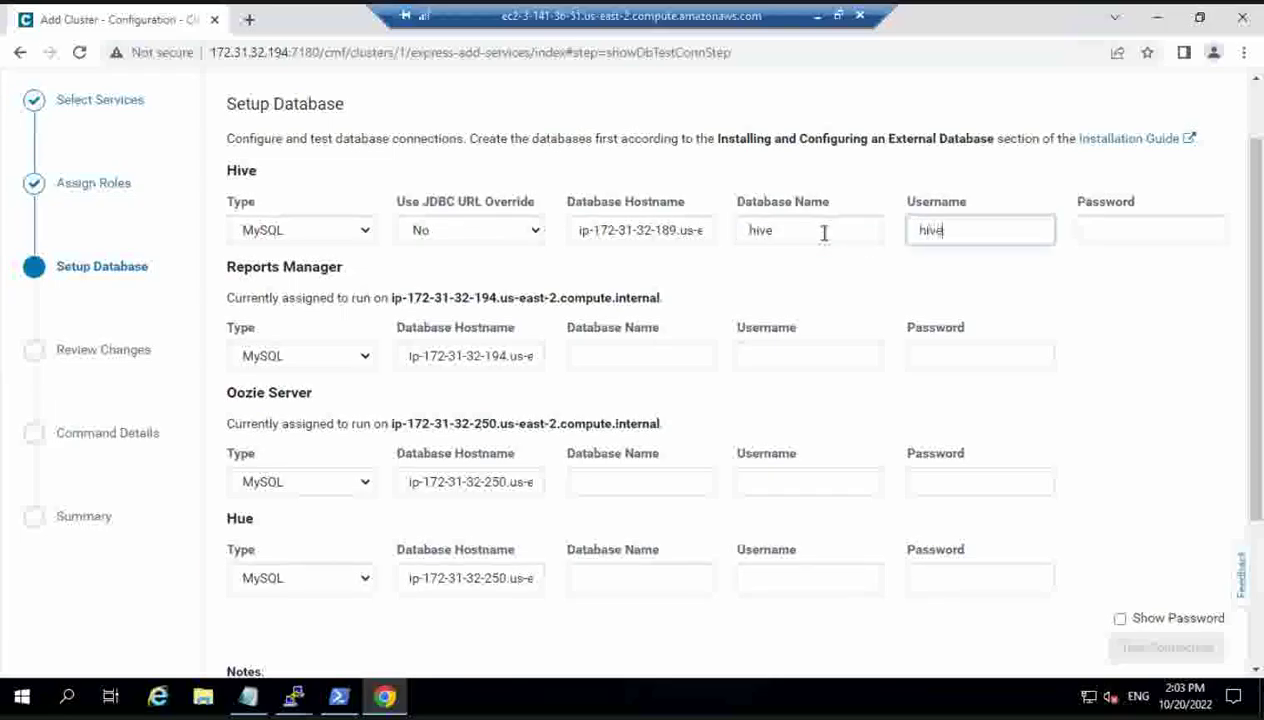
{"action": "key", "text": "Tab"}
{"action": "left_click", "coordinate": [652, 356]}
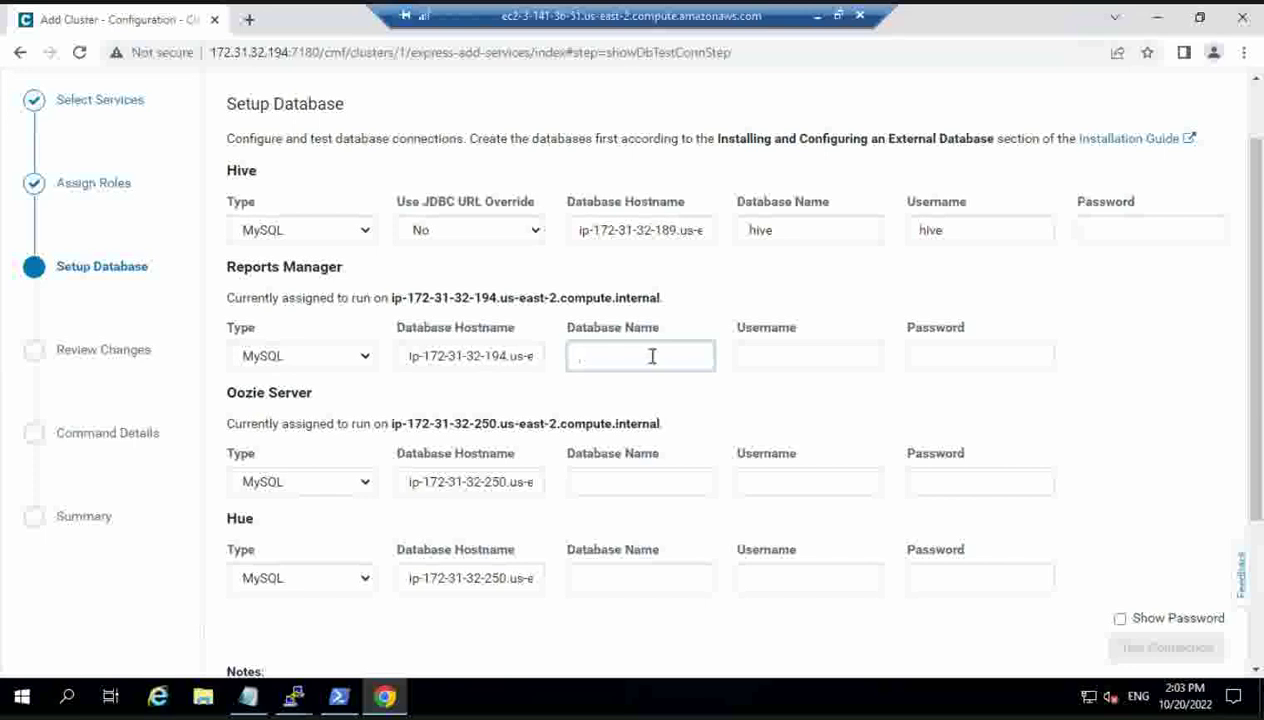
{"action": "type", "text": "oozie"}
{"action": "key", "text": "Tab"}
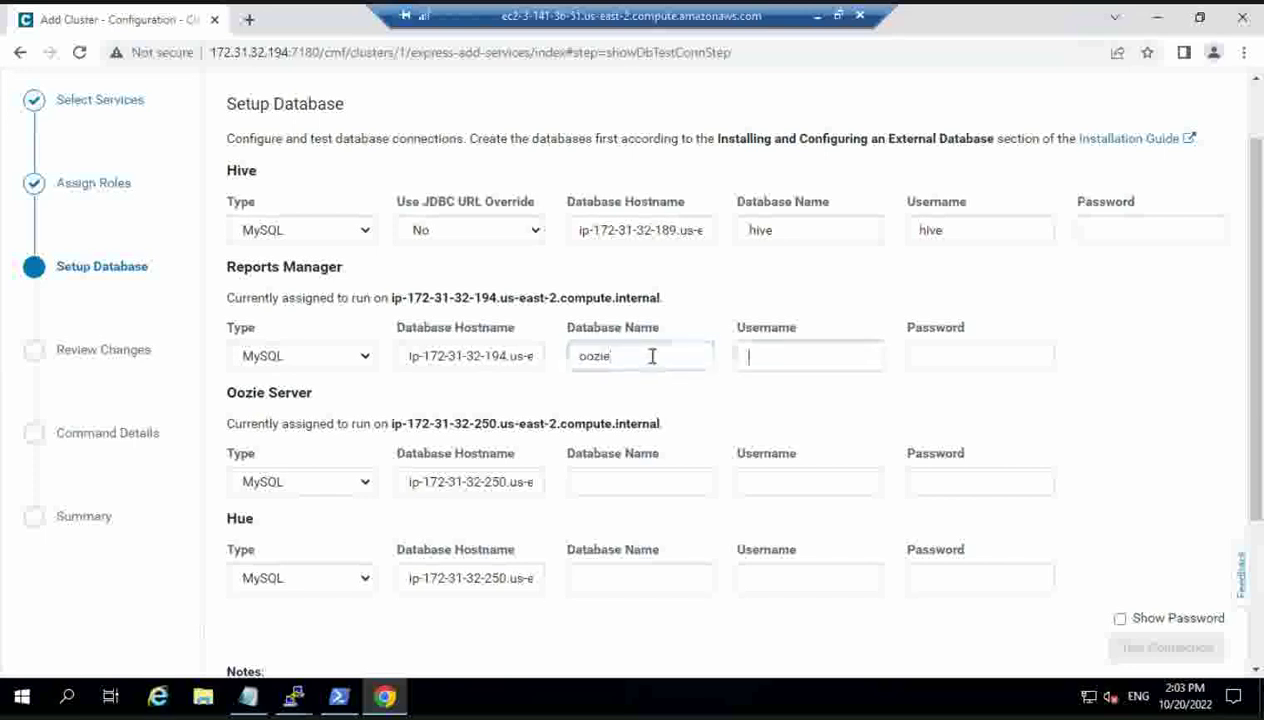
{"action": "type", "text": "oozie"}
{"action": "key", "text": "Tab"}
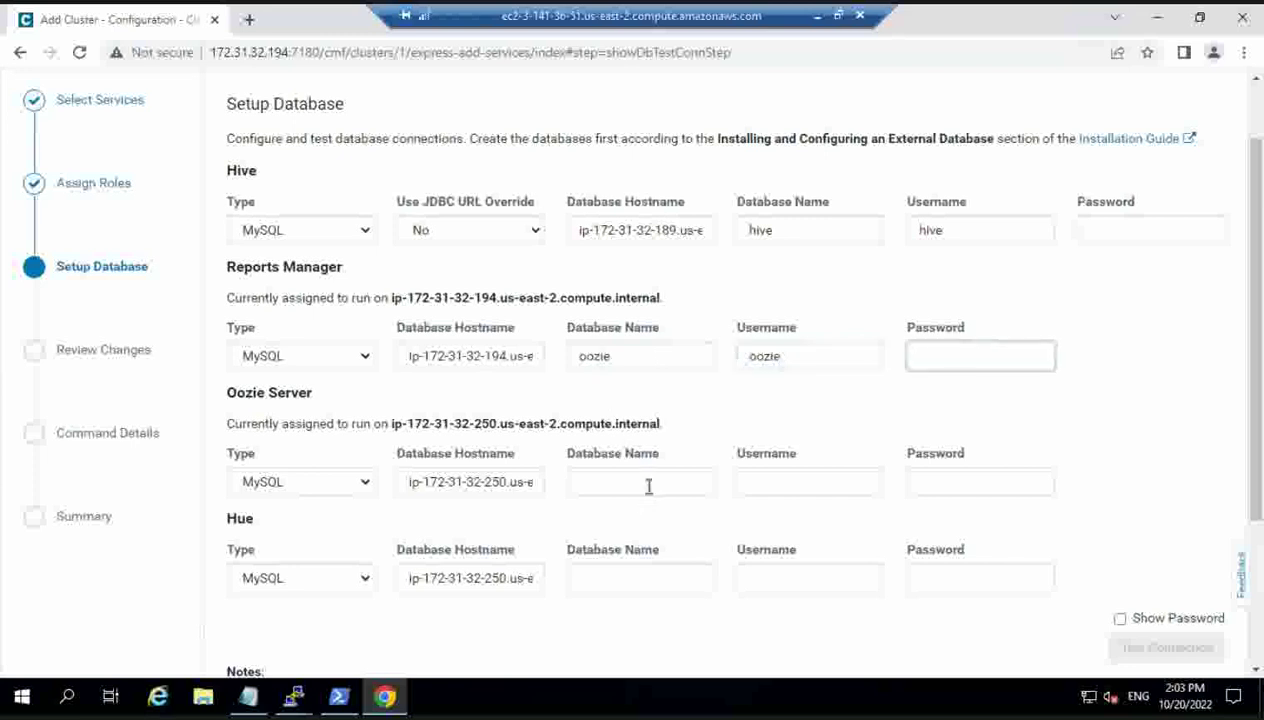
Enter rman for Oozie Server and hue as the Hue database name
{"action": "left_click", "coordinate": [648, 486]}
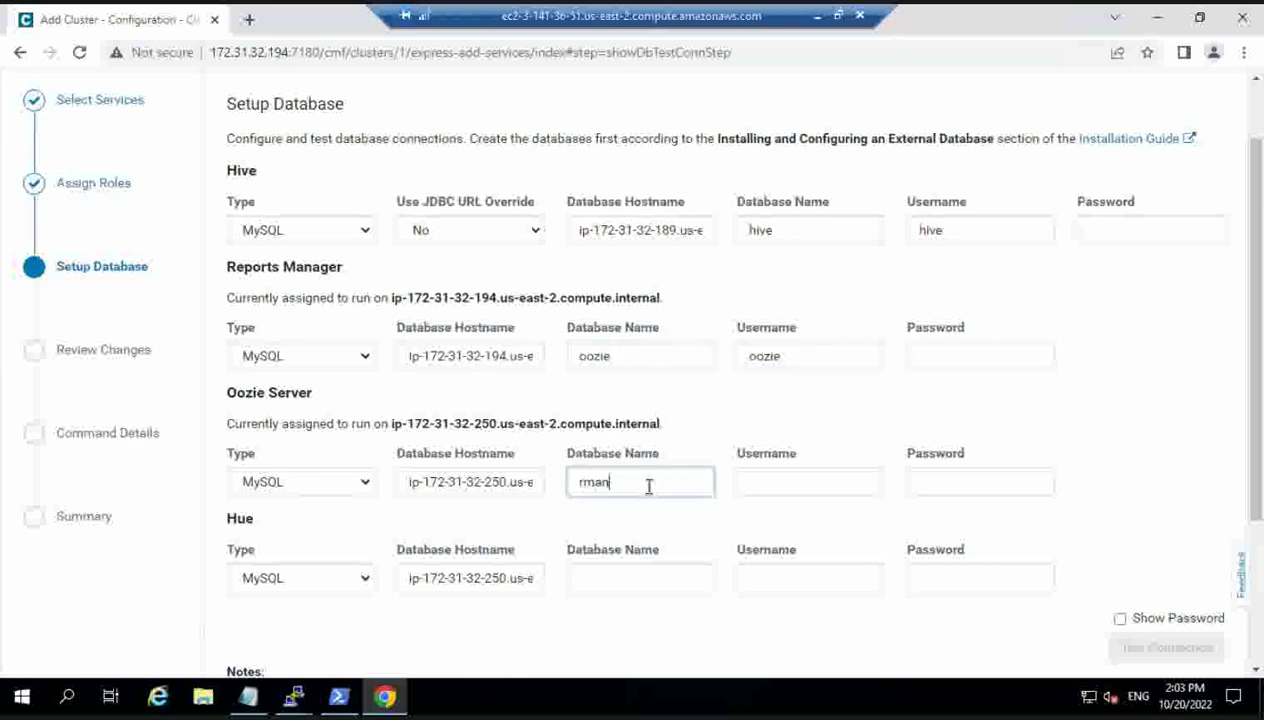
{"action": "key", "text": "Tab"}
{"action": "type", "text": "rman"}
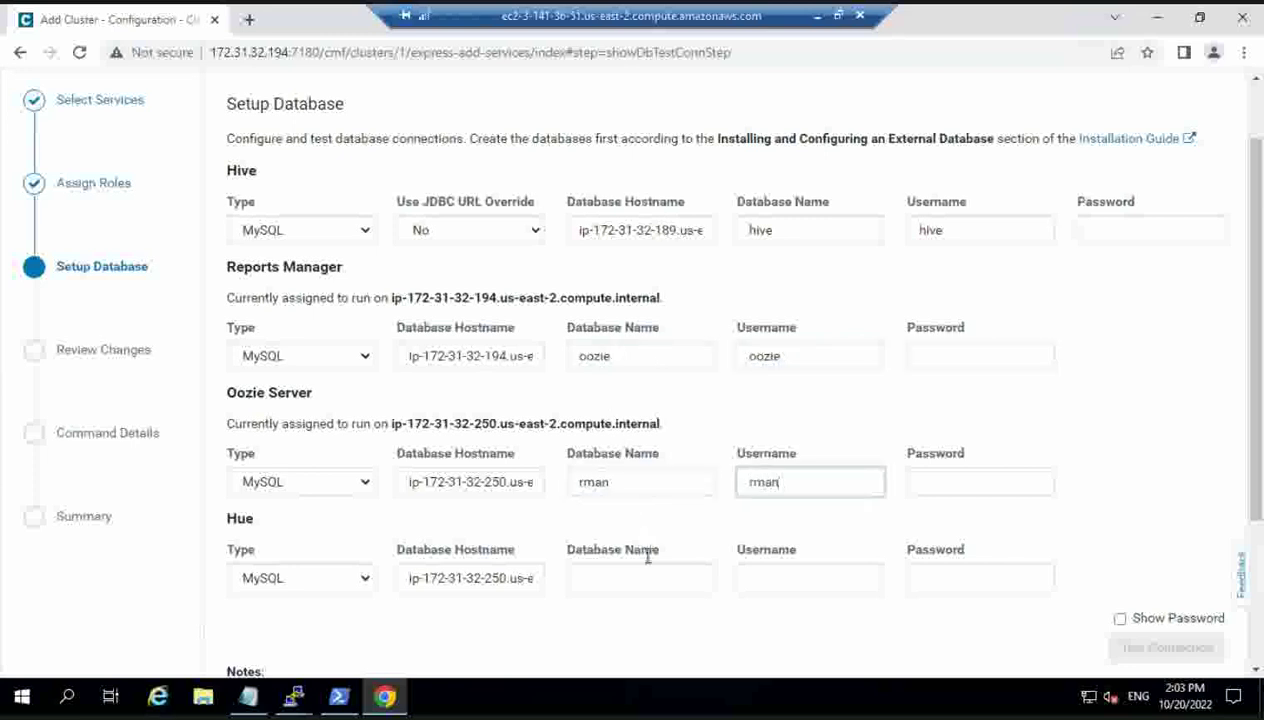
{"action": "left_click", "coordinate": [642, 578]}
{"action": "type", "text": "hue"}
{"action": "key", "text": "Tab"}
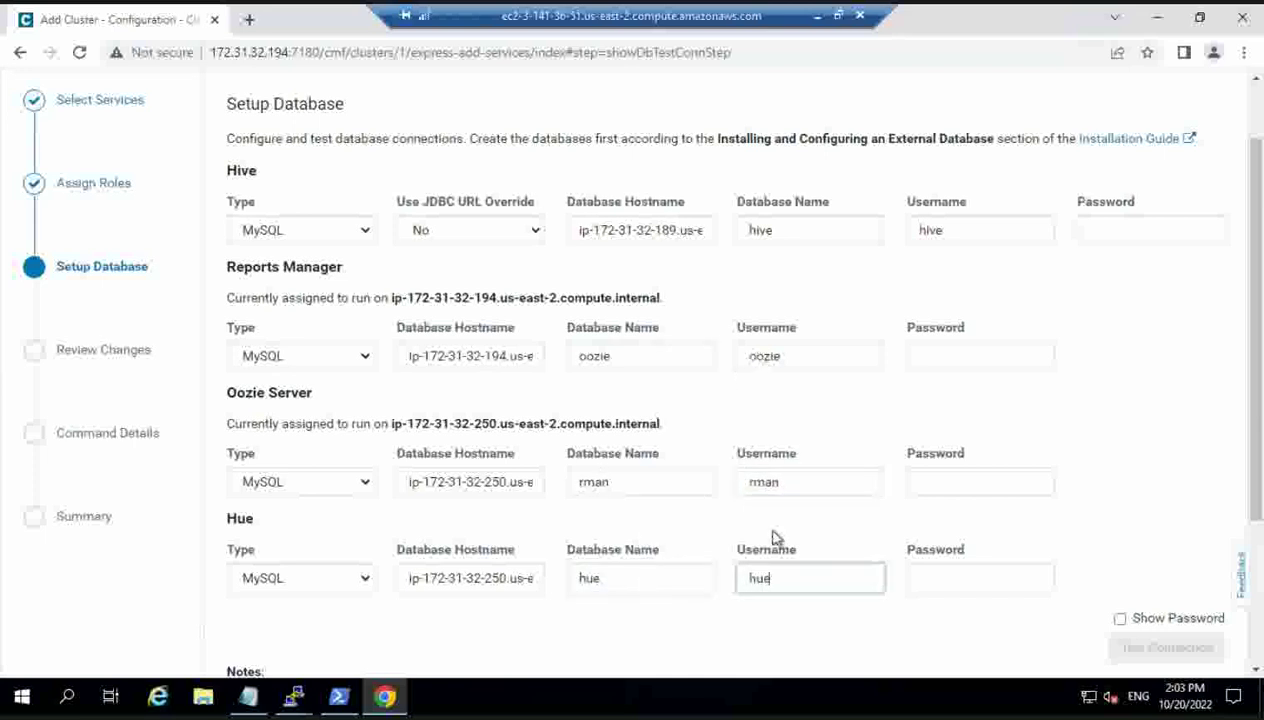
Copy the host ip-172-31-38-69.us-east-2.compute.internal from the Notepad prepare-database command
{"action": "mouse_move", "coordinate": [252, 703]}
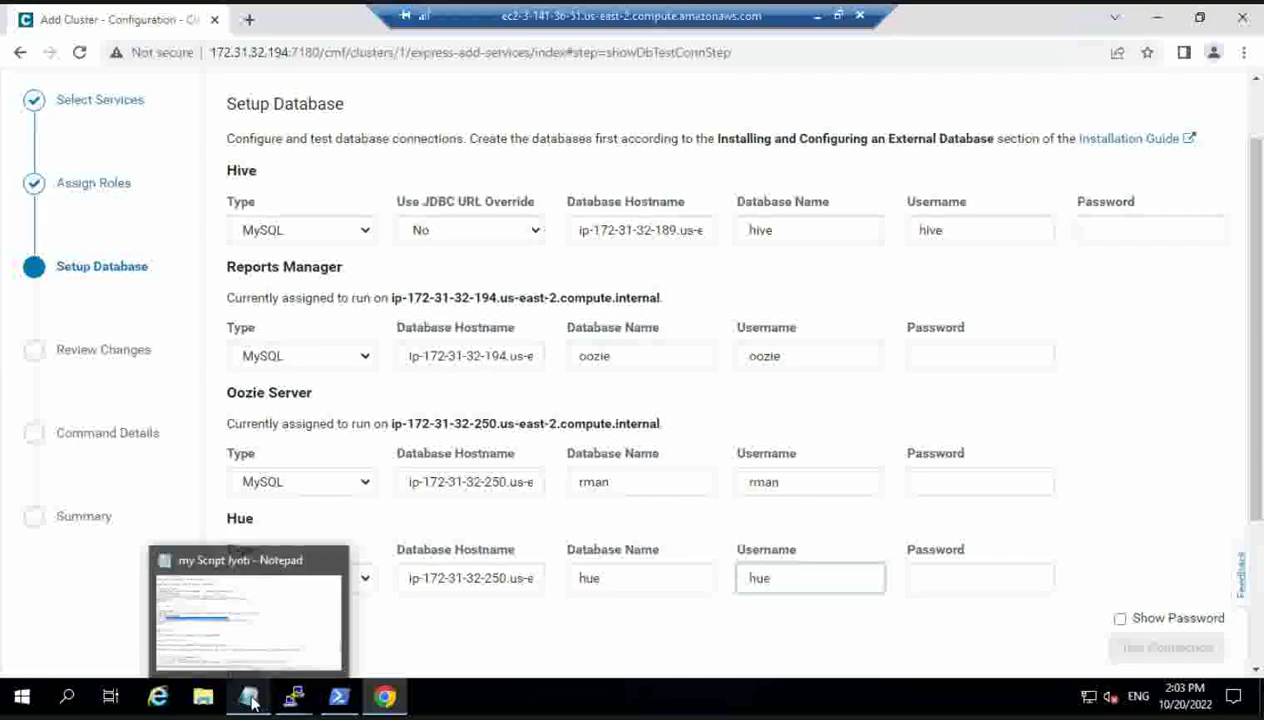
{"action": "left_click", "coordinate": [300, 605]}
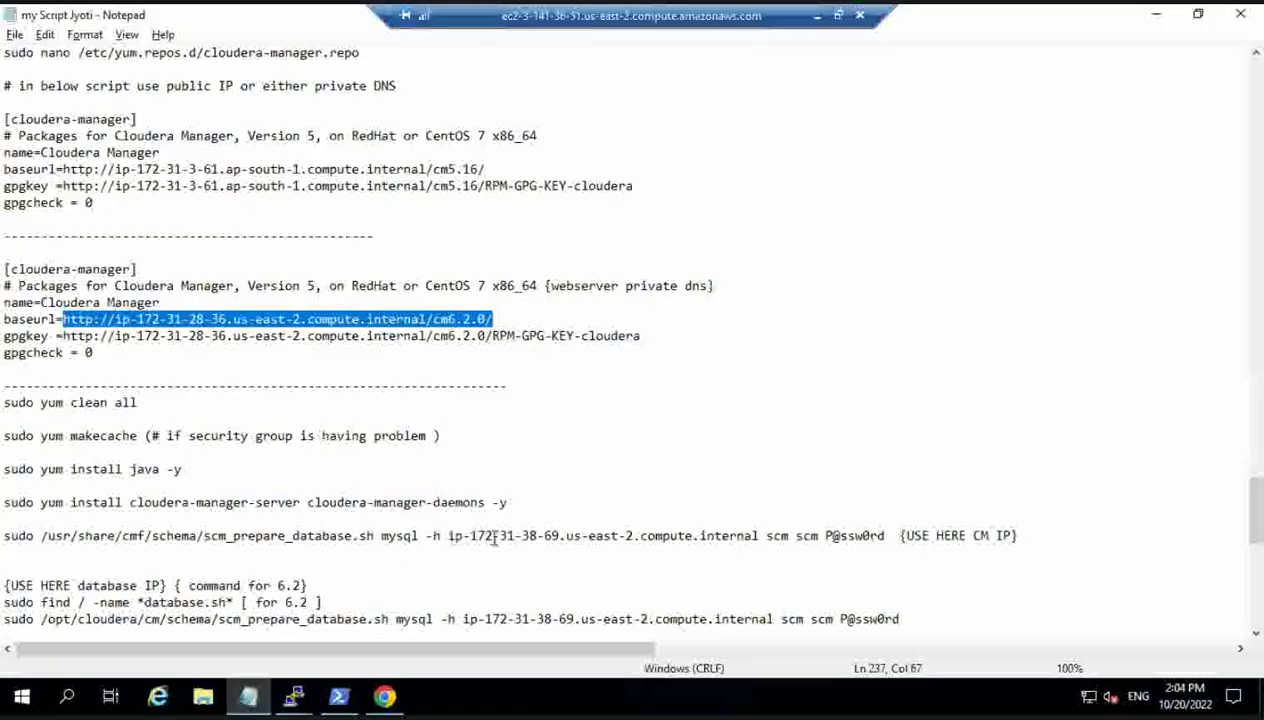
{"action": "left_click_drag", "start_coordinate": [448, 537], "coordinate": [762, 541]}
{"action": "key", "text": "ctrl+c"}
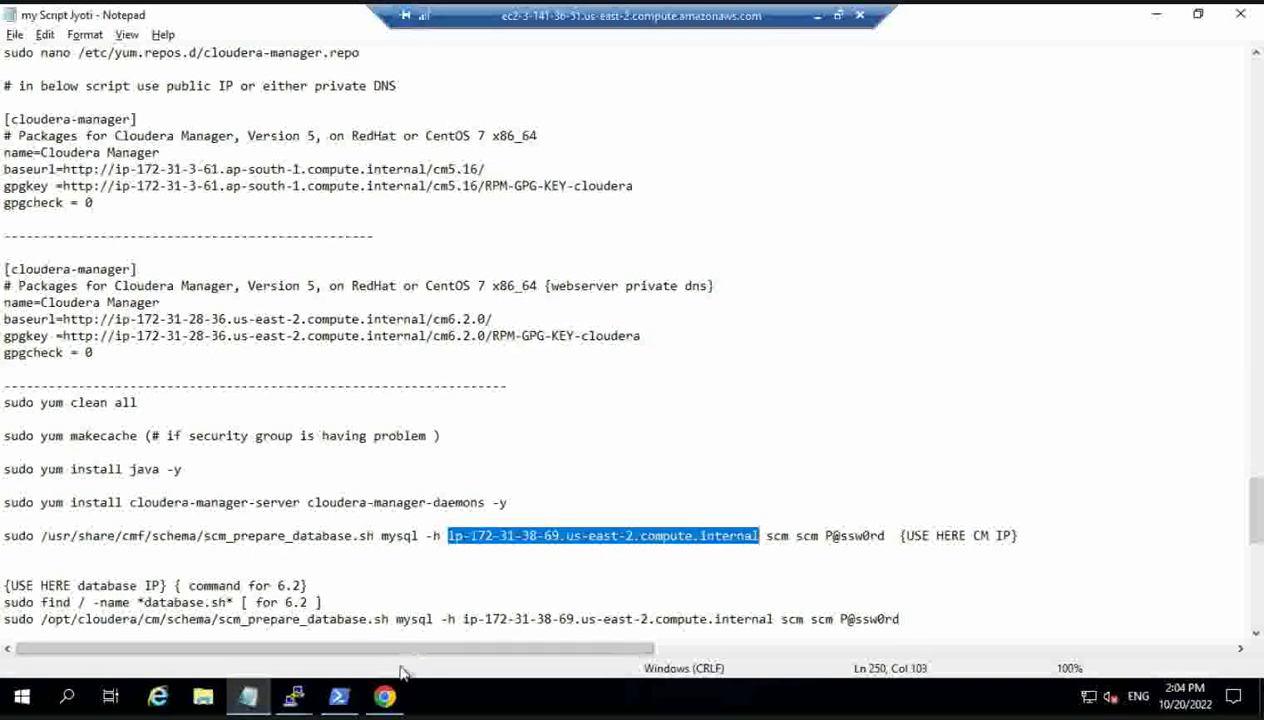
{"action": "scroll", "coordinate": [517, 564], "scroll_direction": "down", "scroll_amount": 2}
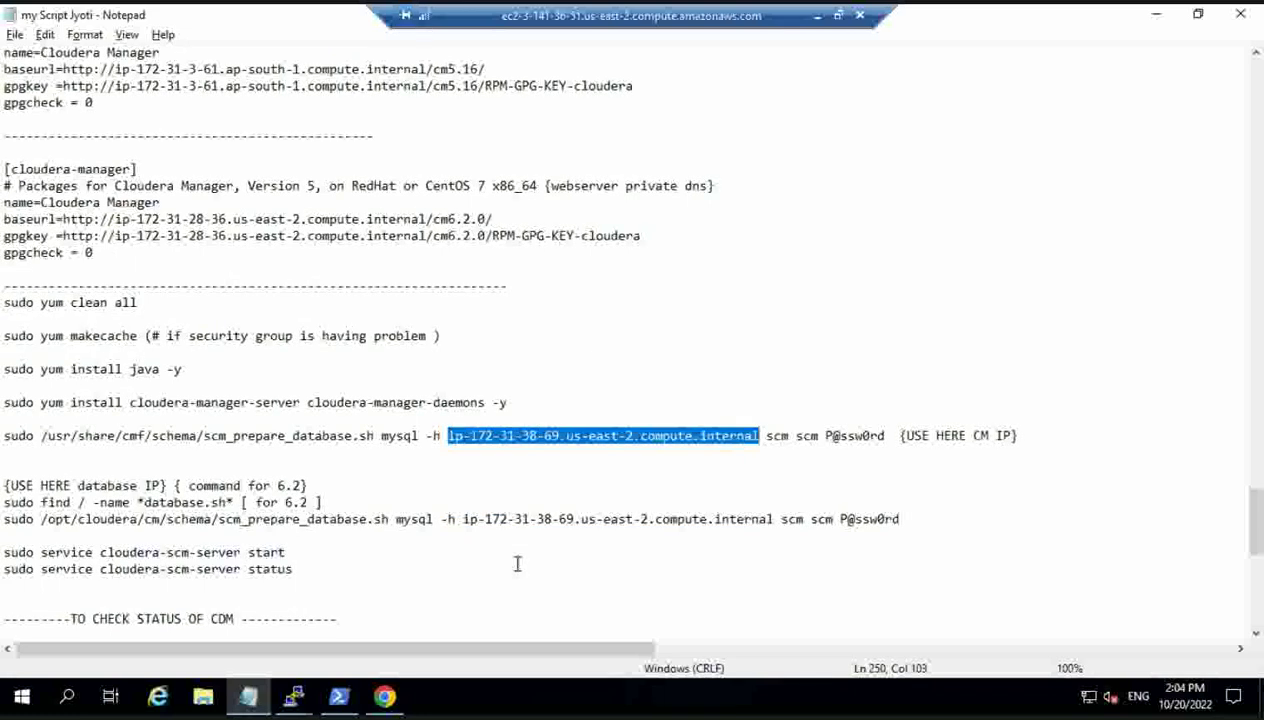
{"action": "left_click", "coordinate": [384, 697]}
Paste the copied database host into the Hive, Reports Manager, Oozie Server and Hue hostname fields
{"action": "scroll", "coordinate": [593, 243], "scroll_direction": "up", "scroll_amount": 1}
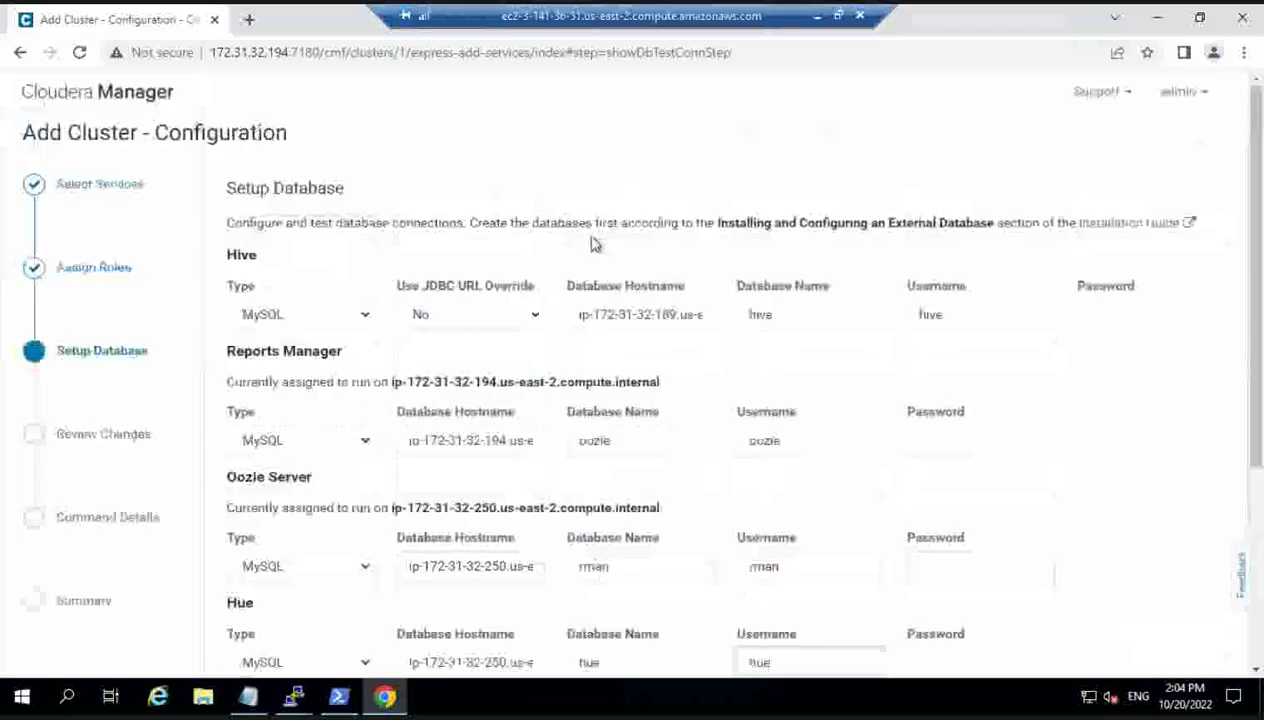
{"action": "triple_click", "coordinate": [700, 314]}
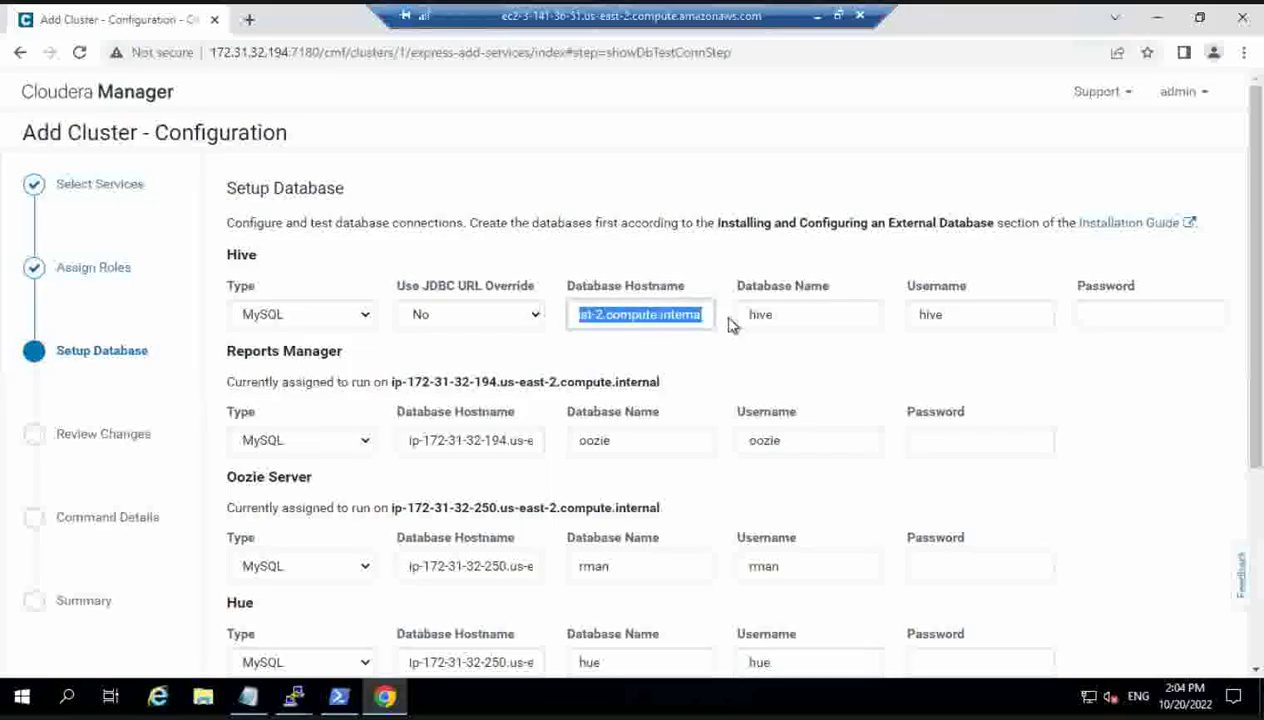
{"action": "key", "text": "BackSpace"}
{"action": "key", "text": "ctrl+v"}
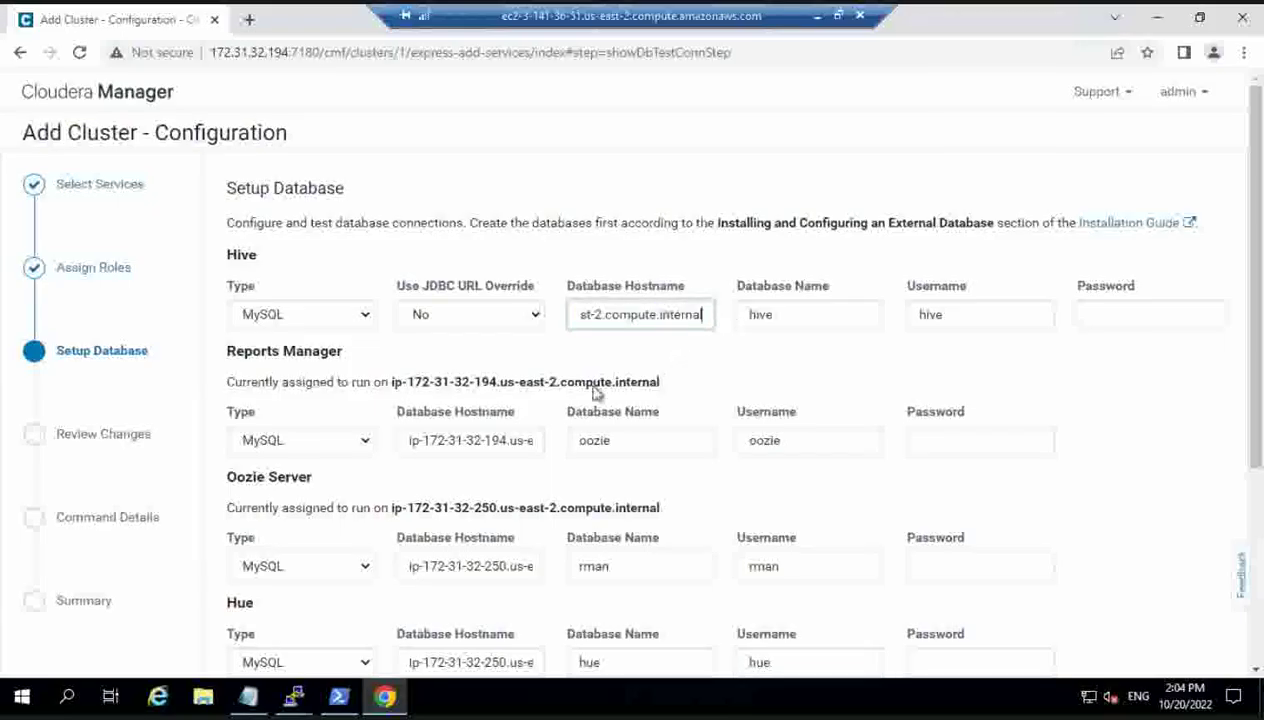
{"action": "key", "text": "Tab"}
{"action": "triple_click", "coordinate": [549, 440]}
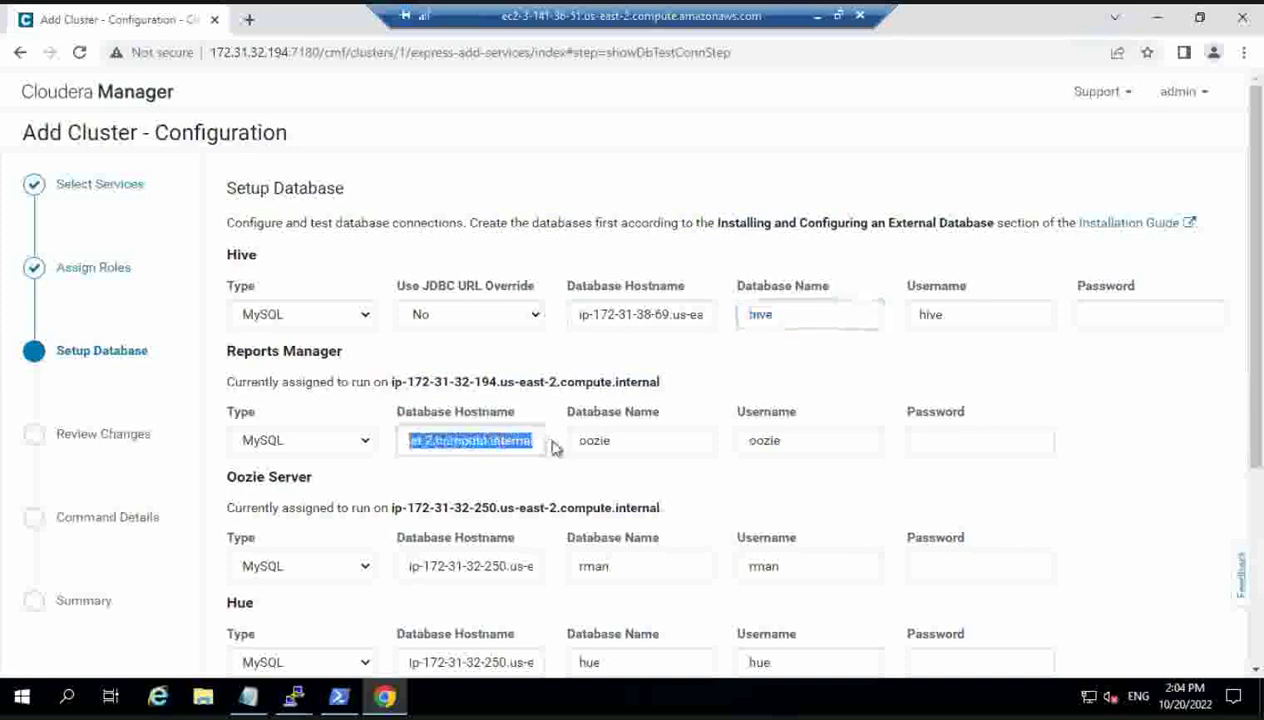
{"action": "key", "text": "ctrl+v"}
{"action": "key", "text": "Tab"}
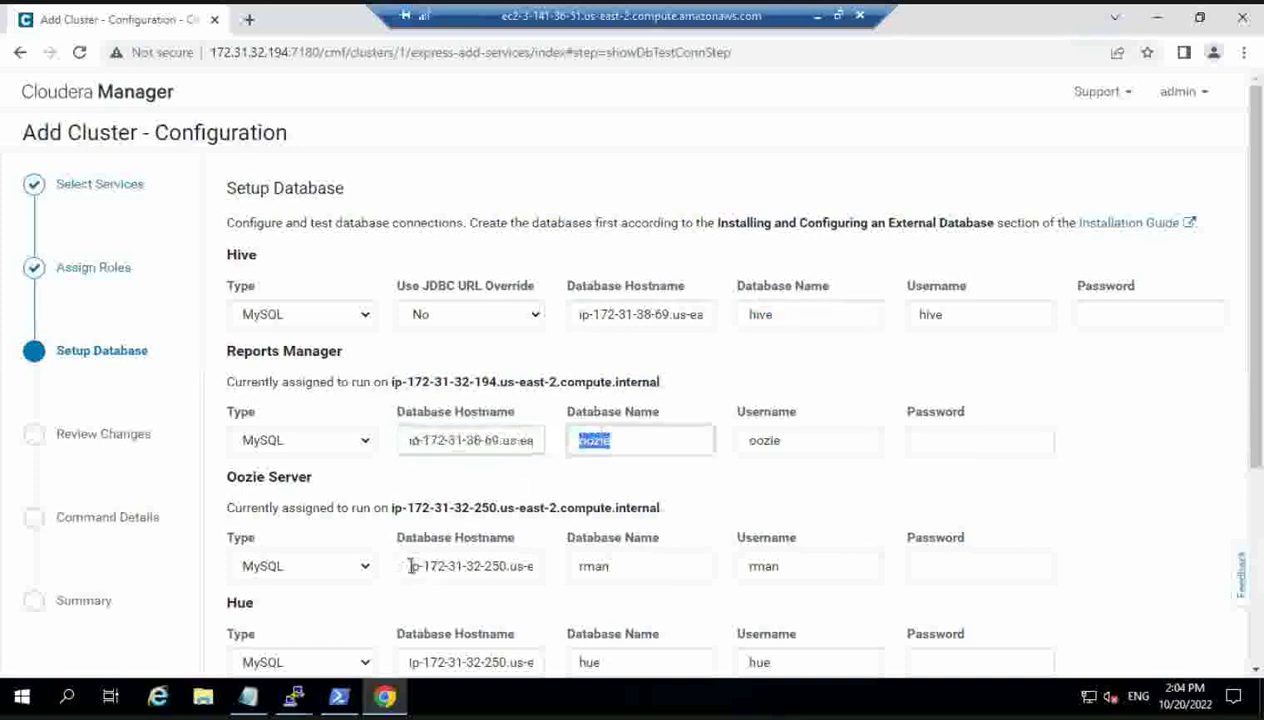
{"action": "left_click_drag", "start_coordinate": [410, 566], "coordinate": [573, 594]}
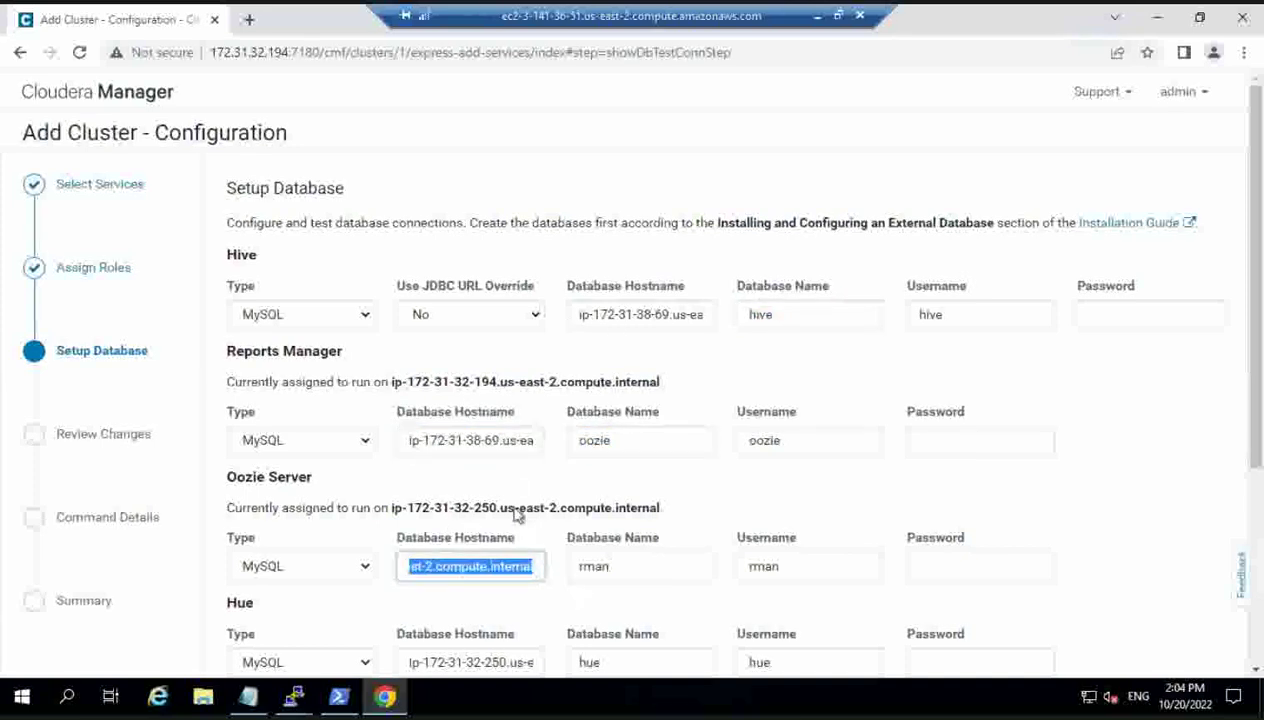
{"action": "key", "text": "ctrl+v"}
{"action": "scroll", "coordinate": [429, 474], "scroll_direction": "down", "scroll_amount": 2}
{"action": "left_click_drag", "start_coordinate": [410, 477], "coordinate": [547, 494]}
{"action": "key", "text": "ctrl+v"}
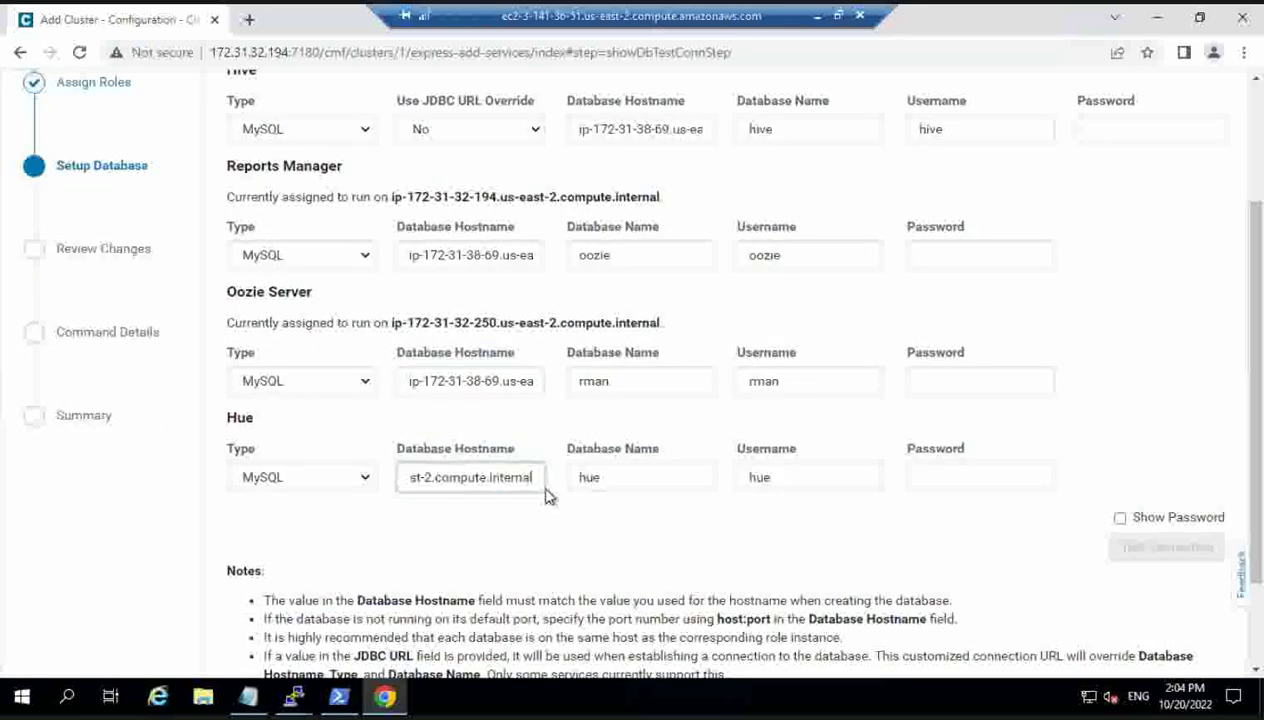
{"action": "key", "text": "Tab"}
Copy the database password from the Notepad setup script
{"action": "key", "text": "alt+Tab"}
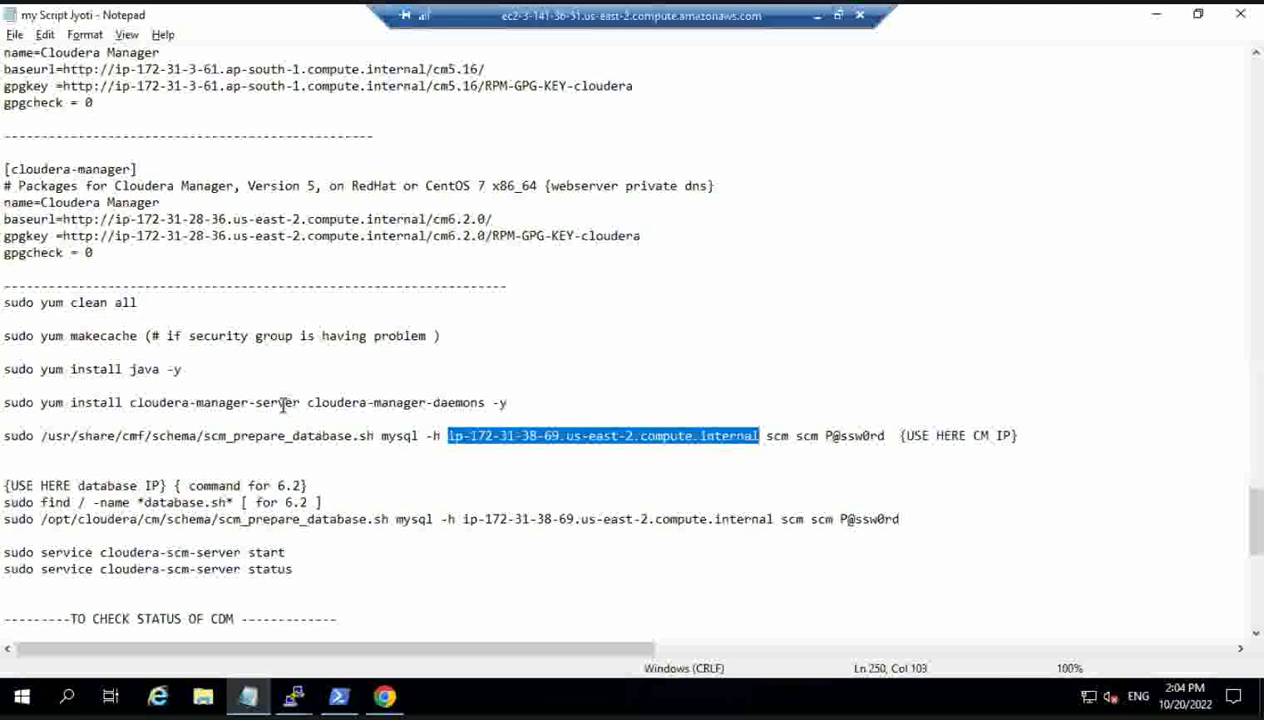
{"action": "scroll", "coordinate": [284, 403], "scroll_direction": "up", "scroll_amount": 20}
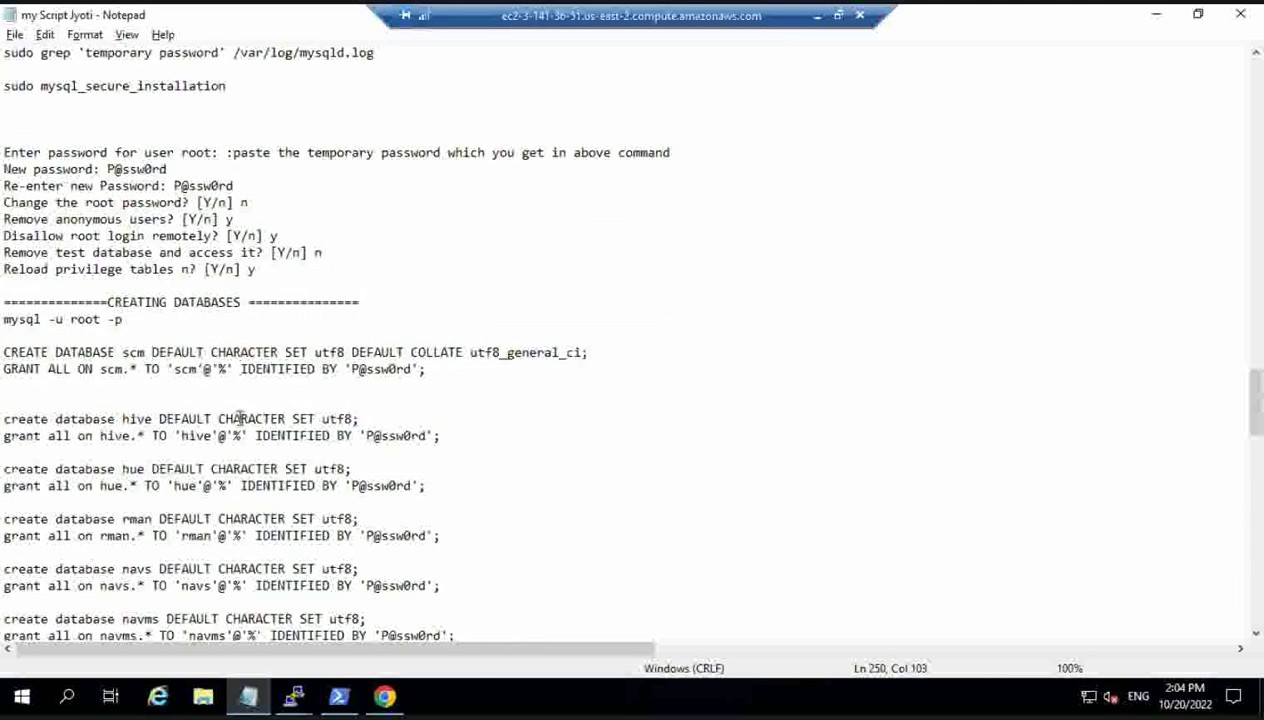
{"action": "scroll", "coordinate": [215, 395], "scroll_direction": "up", "scroll_amount": 4}
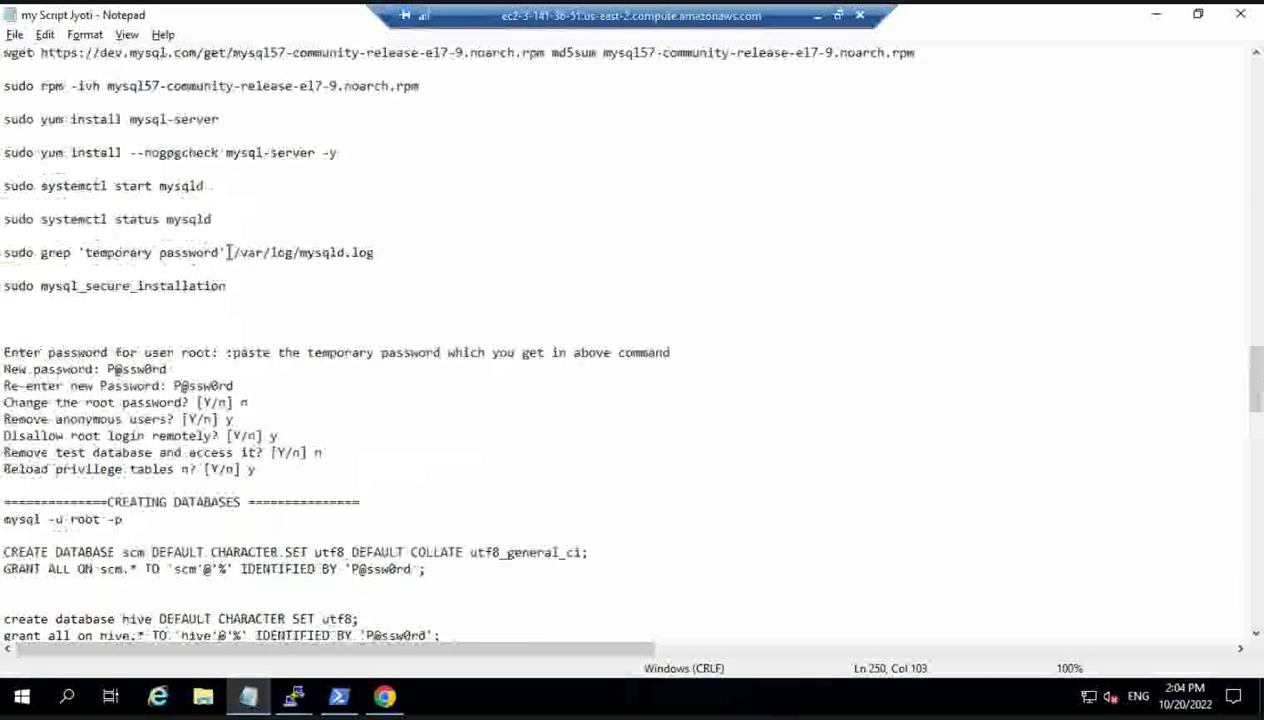
{"action": "double_click", "coordinate": [205, 386]}
{"action": "key", "text": "alt+Tab"}
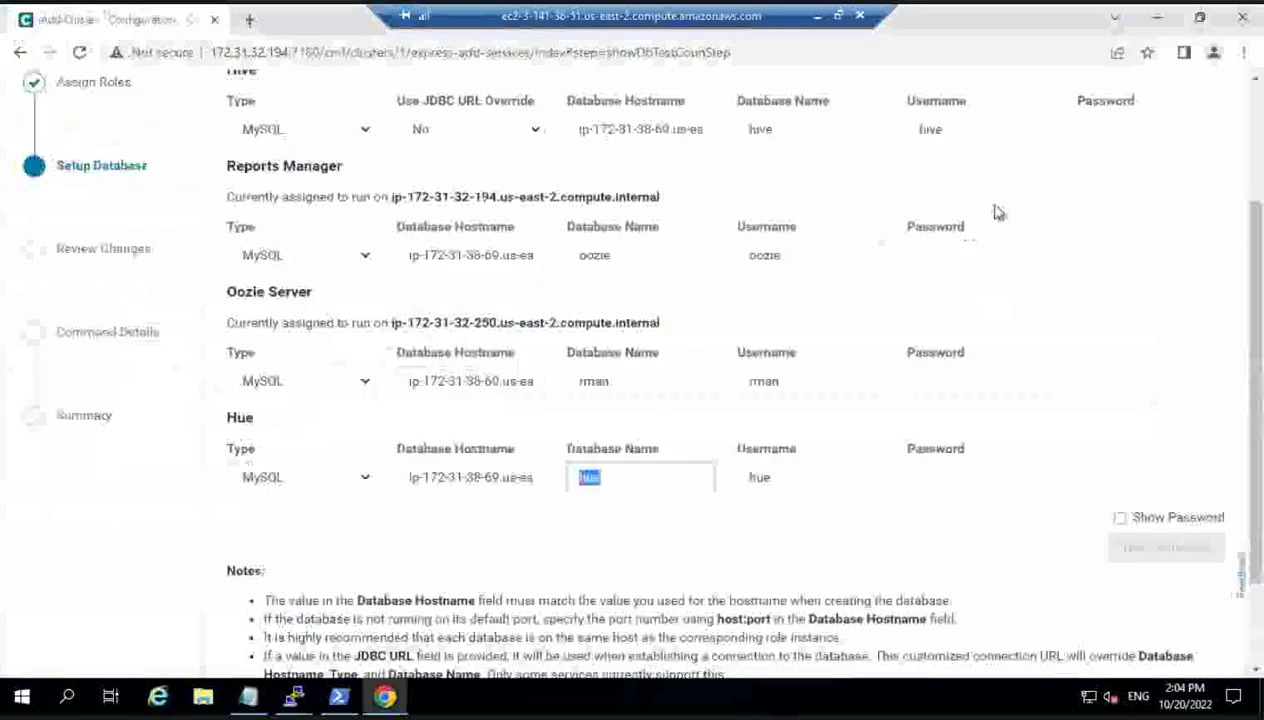
Paste the password into the Hive, Reports Manager, Oozie Server and Hue fields and show it
{"action": "left_click", "coordinate": [1100, 128]}
{"action": "key", "text": "ctrl+v"}
{"action": "left_click", "coordinate": [997, 258]}
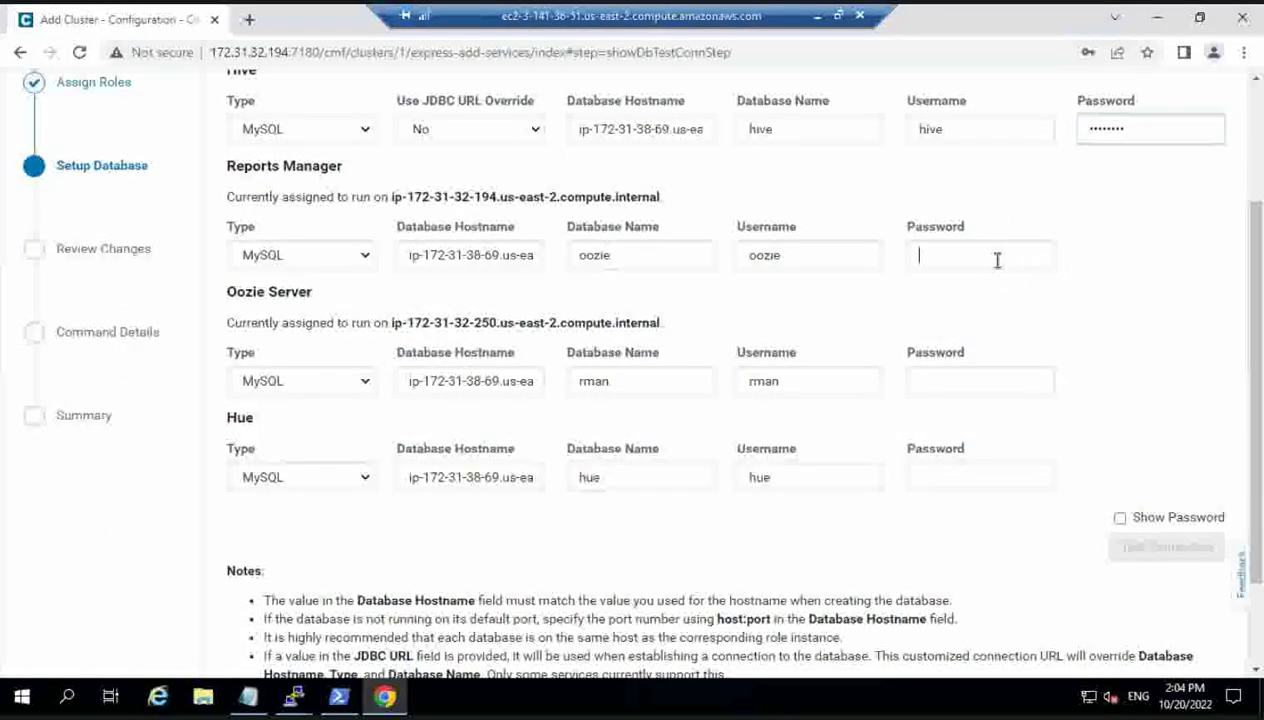
{"action": "key", "text": "ctrl+v"}
{"action": "left_click", "coordinate": [984, 379]}
{"action": "key", "text": "ctrl+v"}
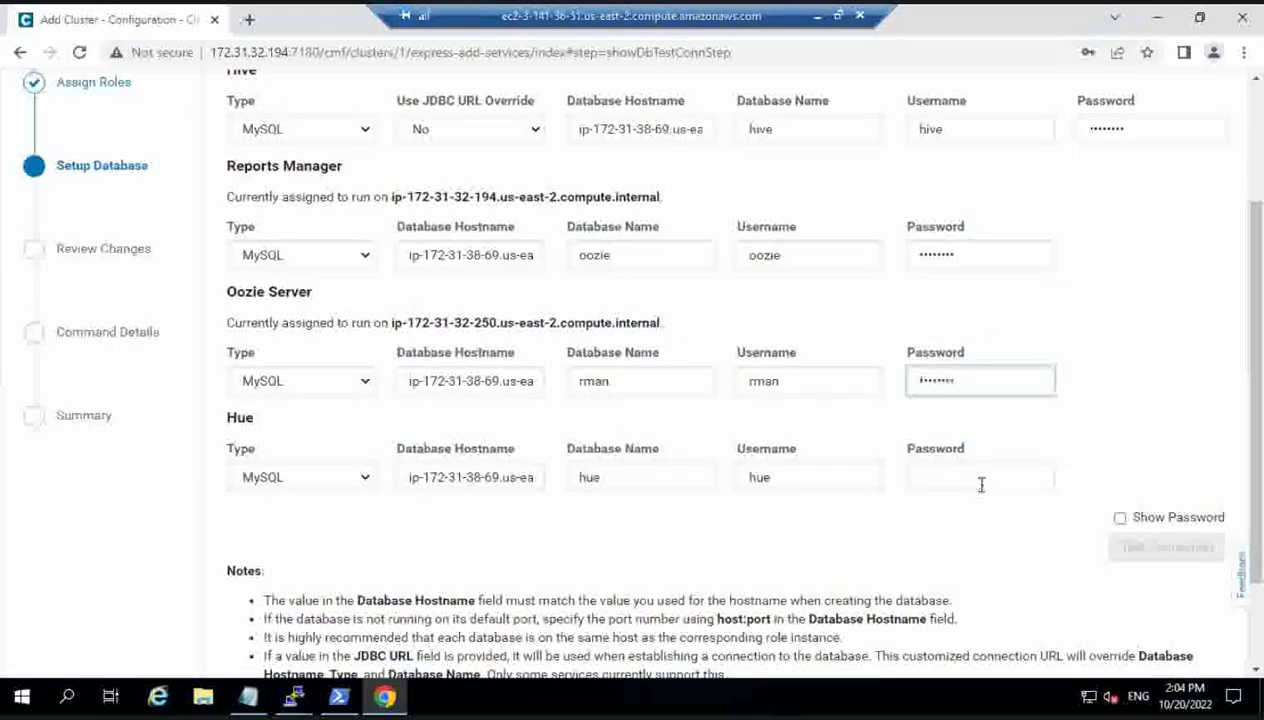
{"action": "left_click", "coordinate": [981, 484]}
{"action": "key", "text": "ctrl+v"}
{"action": "left_click", "coordinate": [1119, 517]}
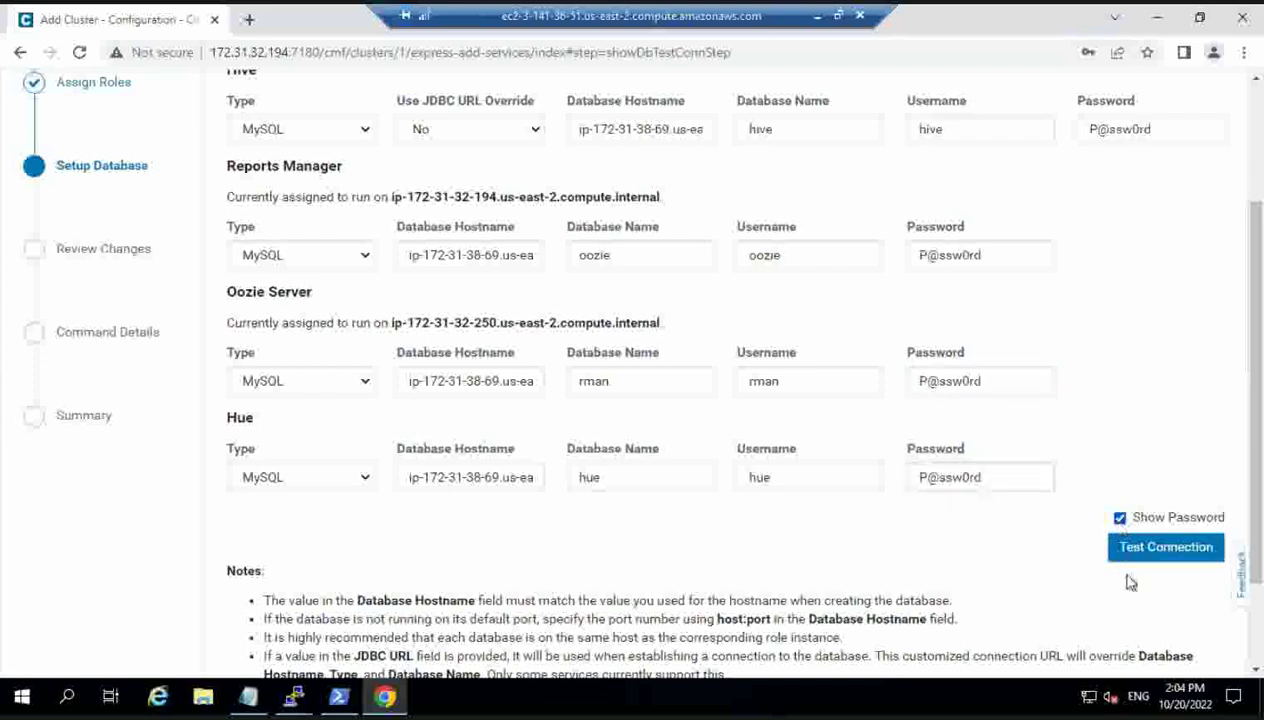
Test all four database connections until each reports Successful
{"action": "left_click", "coordinate": [1143, 553]}
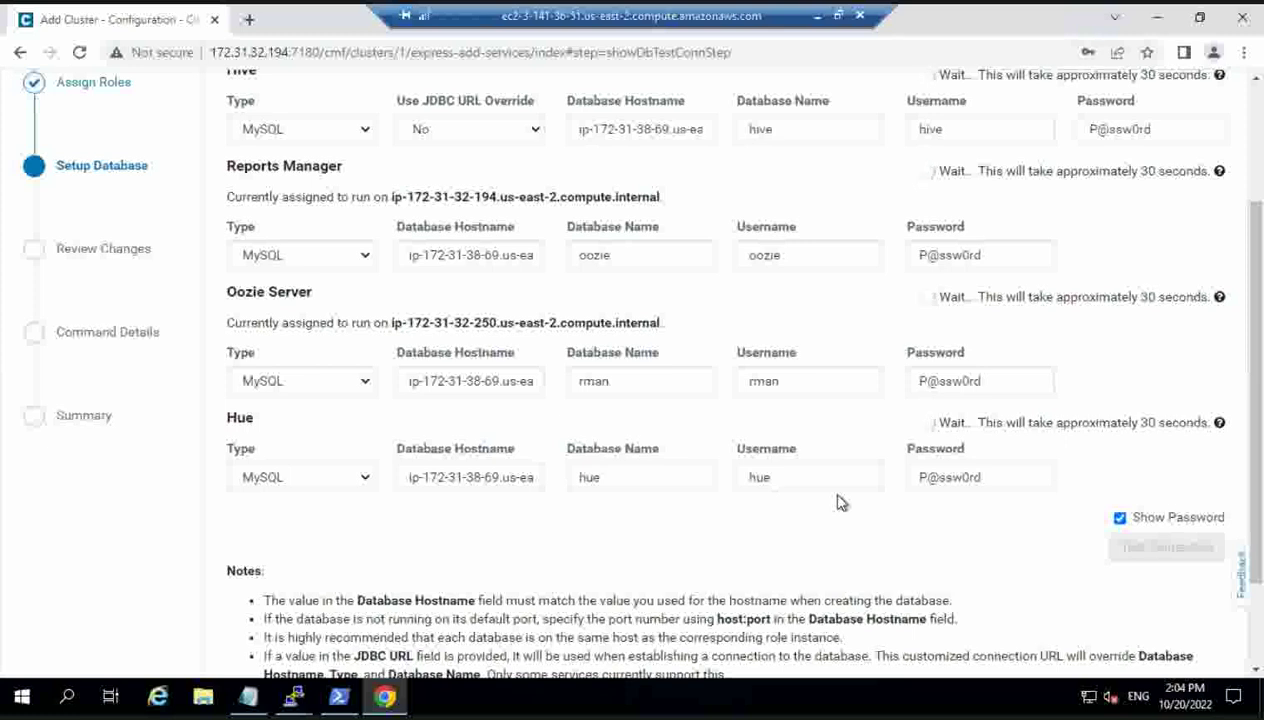
{"action": "scroll", "coordinate": [955, 467], "scroll_direction": "up", "scroll_amount": 2}
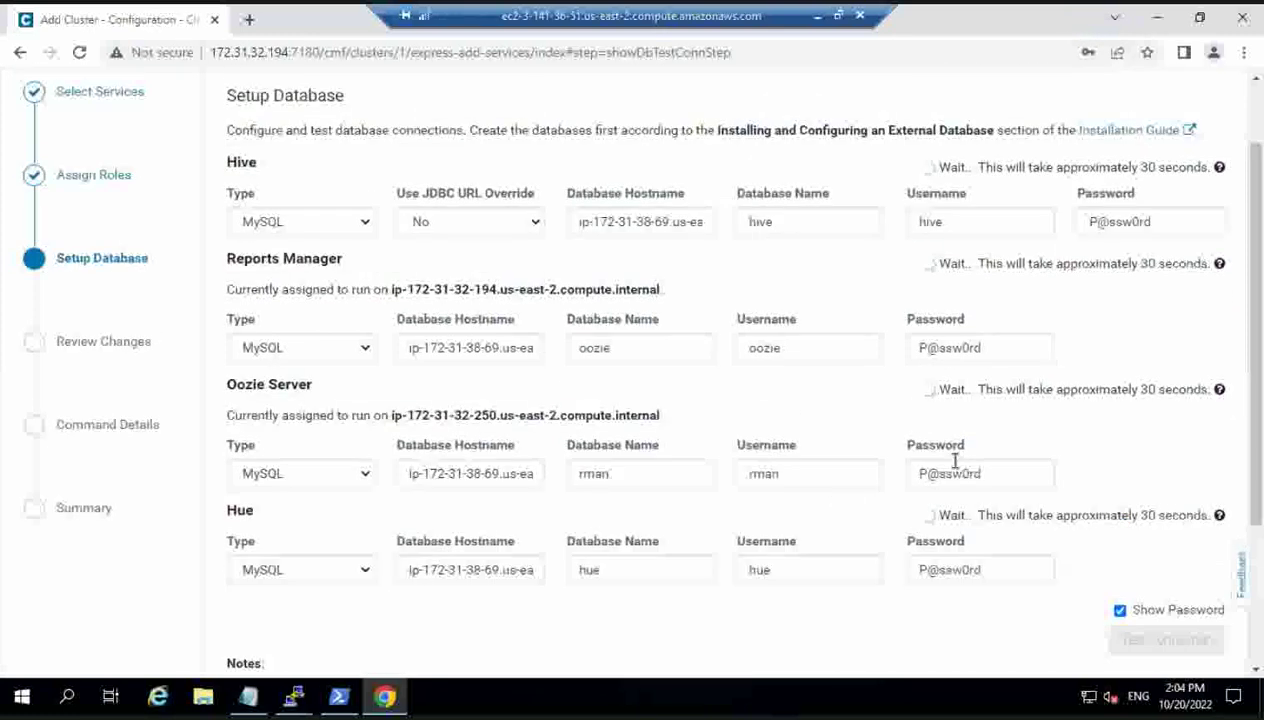
{"action": "scroll", "coordinate": [955, 462], "scroll_direction": "down", "scroll_amount": 1}
{"action": "scroll", "coordinate": [955, 462], "scroll_direction": "down", "scroll_amount": 2}
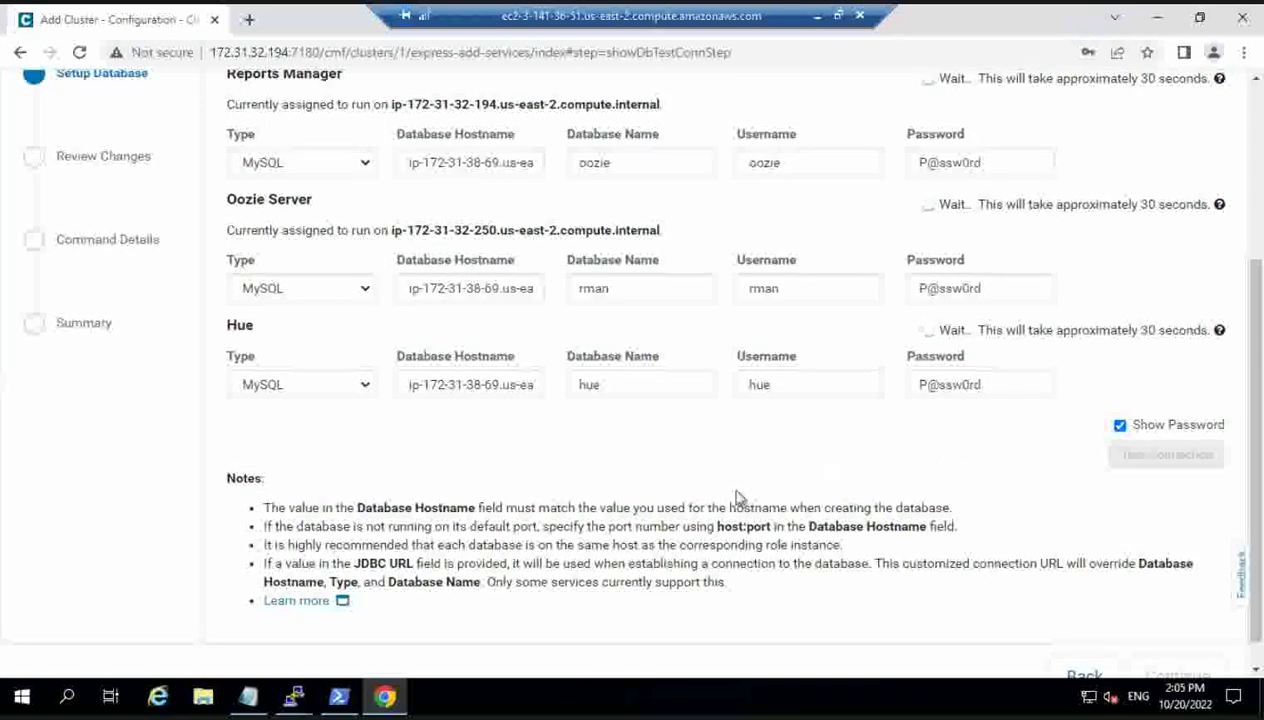
{"action": "scroll", "coordinate": [912, 507], "scroll_direction": "up", "scroll_amount": 2}
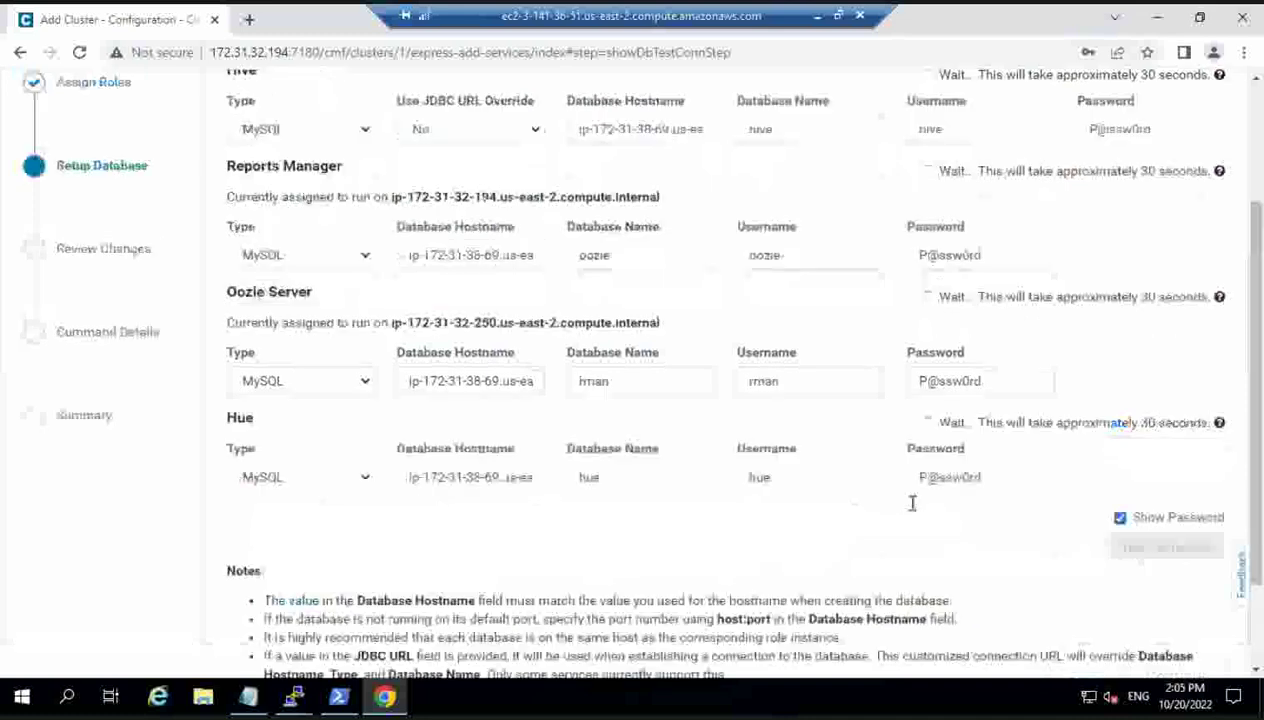
{"action": "scroll", "coordinate": [912, 511], "scroll_direction": "down", "scroll_amount": 1}
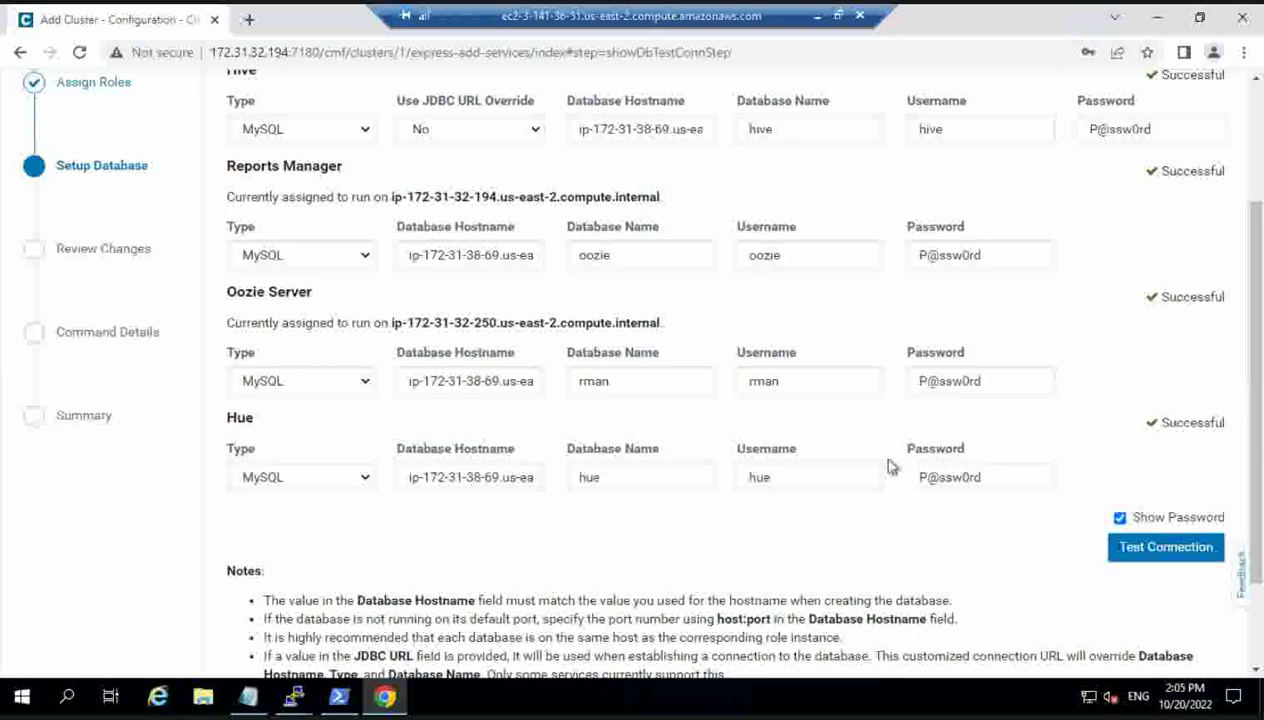
{"action": "scroll", "coordinate": [1110, 460], "scroll_direction": "up", "scroll_amount": 2}
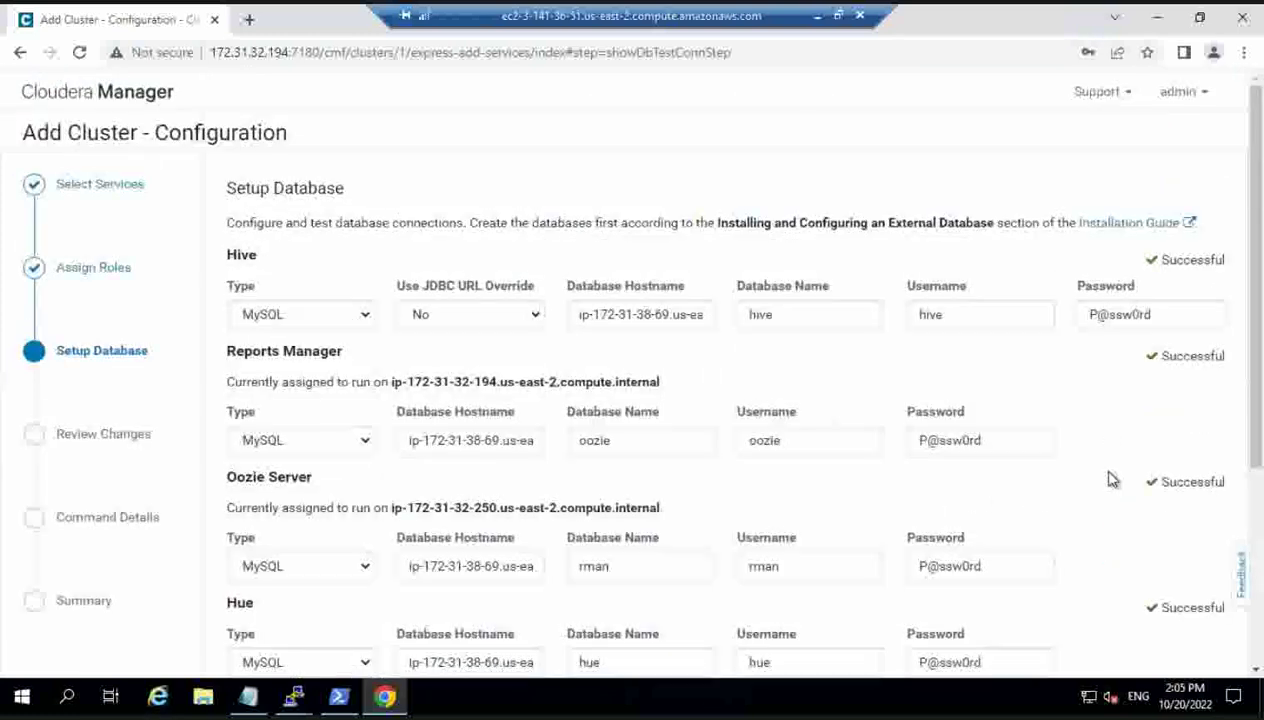
{"action": "scroll", "coordinate": [1114, 480], "scroll_direction": "down", "scroll_amount": 3}
Continue to Review Changes and look over settings like /var/lib/oozie/data and /yarn/nm
{"action": "left_click", "coordinate": [1176, 646]}
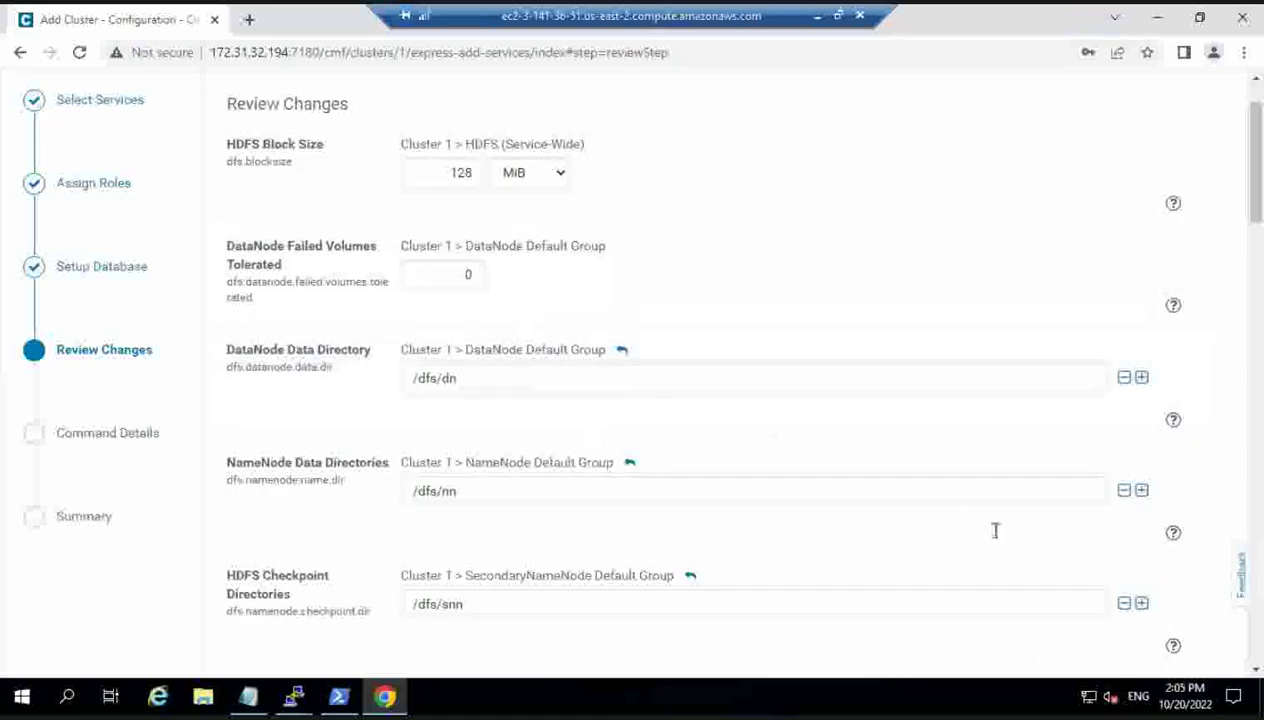
{"action": "scroll", "coordinate": [996, 528], "scroll_direction": "down", "scroll_amount": 10}
{"action": "scroll", "coordinate": [1030, 580], "scroll_direction": "down", "scroll_amount": 15}
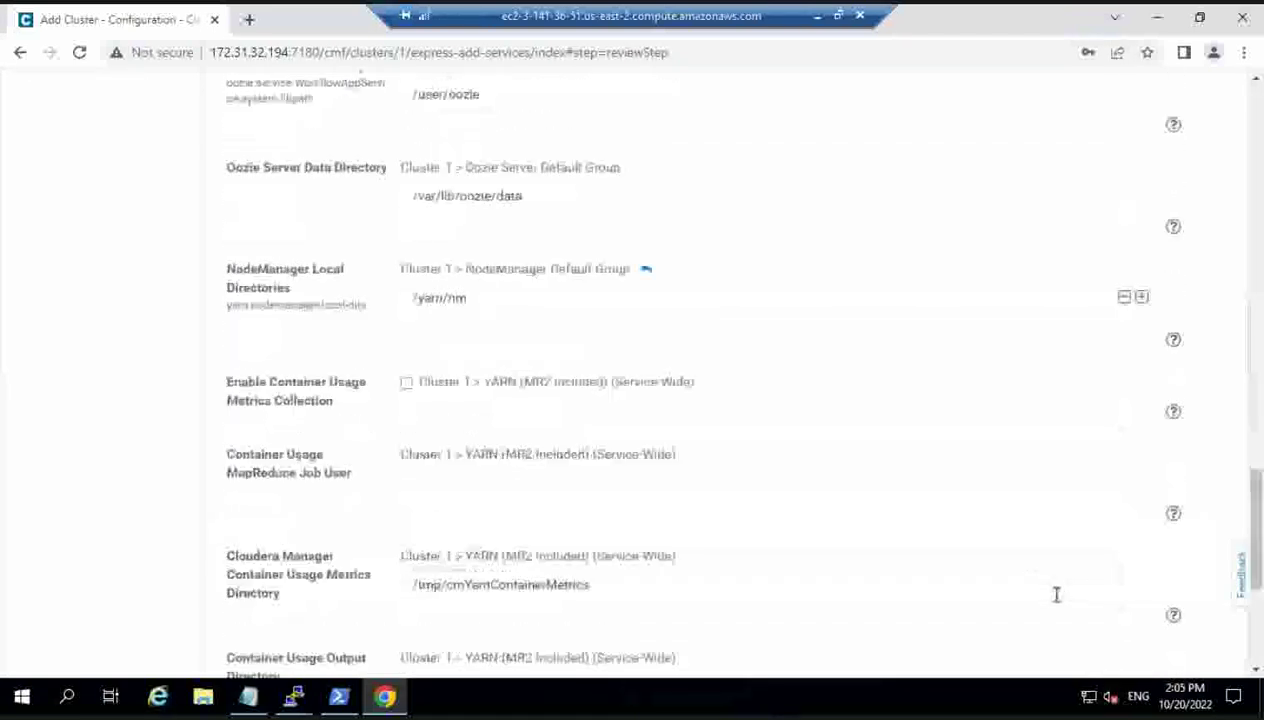
Accept the reviewed changes to launch the First Run command
{"action": "left_click", "coordinate": [1137, 660]}
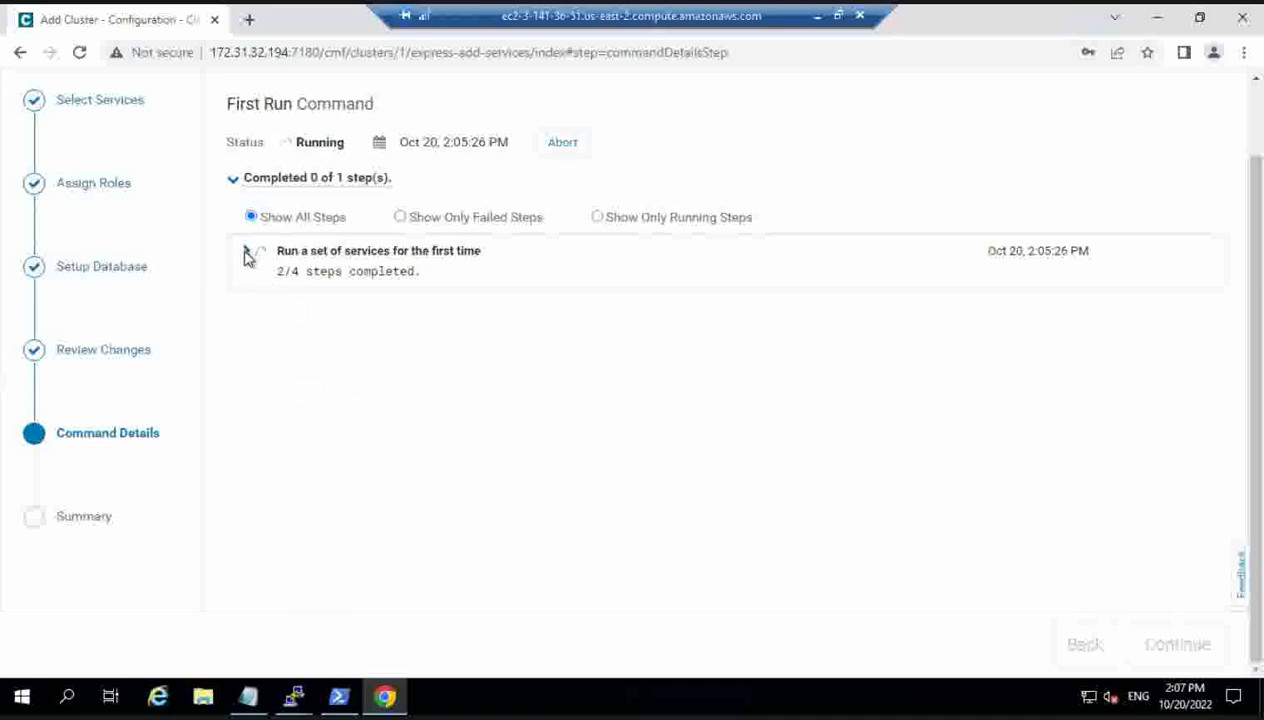
Expand 'Run a set of services' and its seven sub-steps to monitor service startup
{"action": "left_click", "coordinate": [248, 256]}
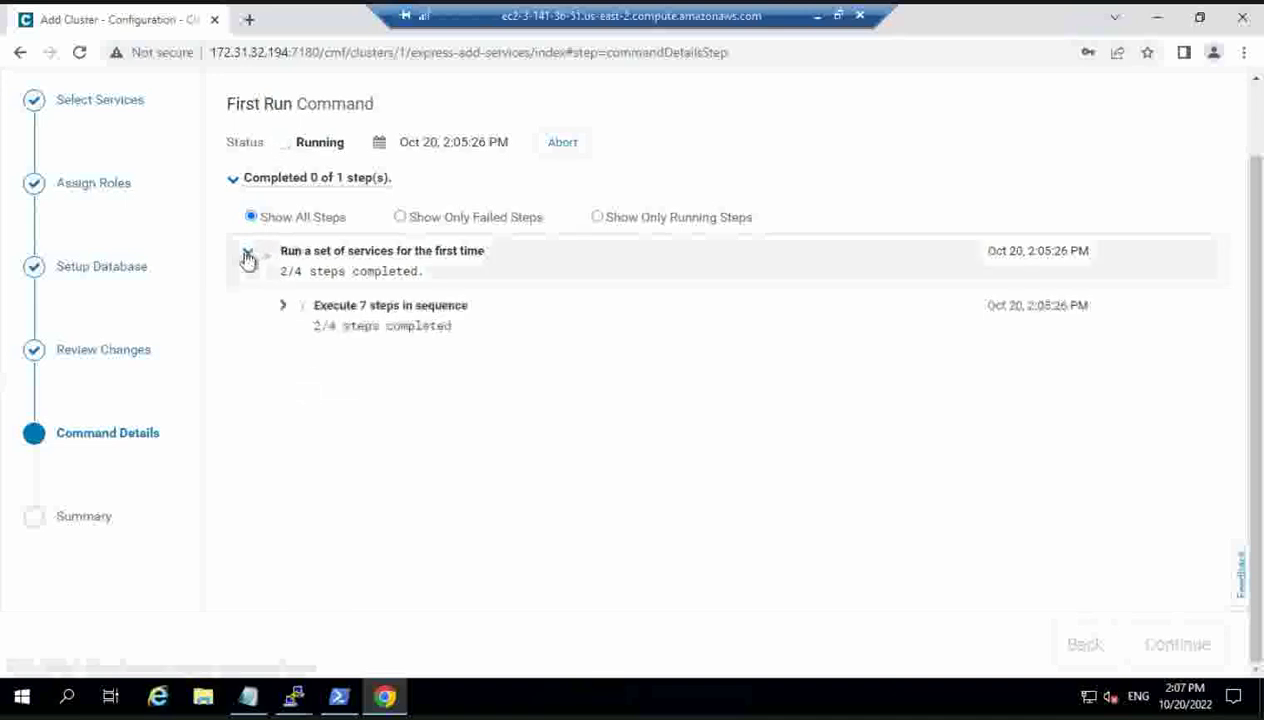
{"action": "left_click", "coordinate": [283, 309]}
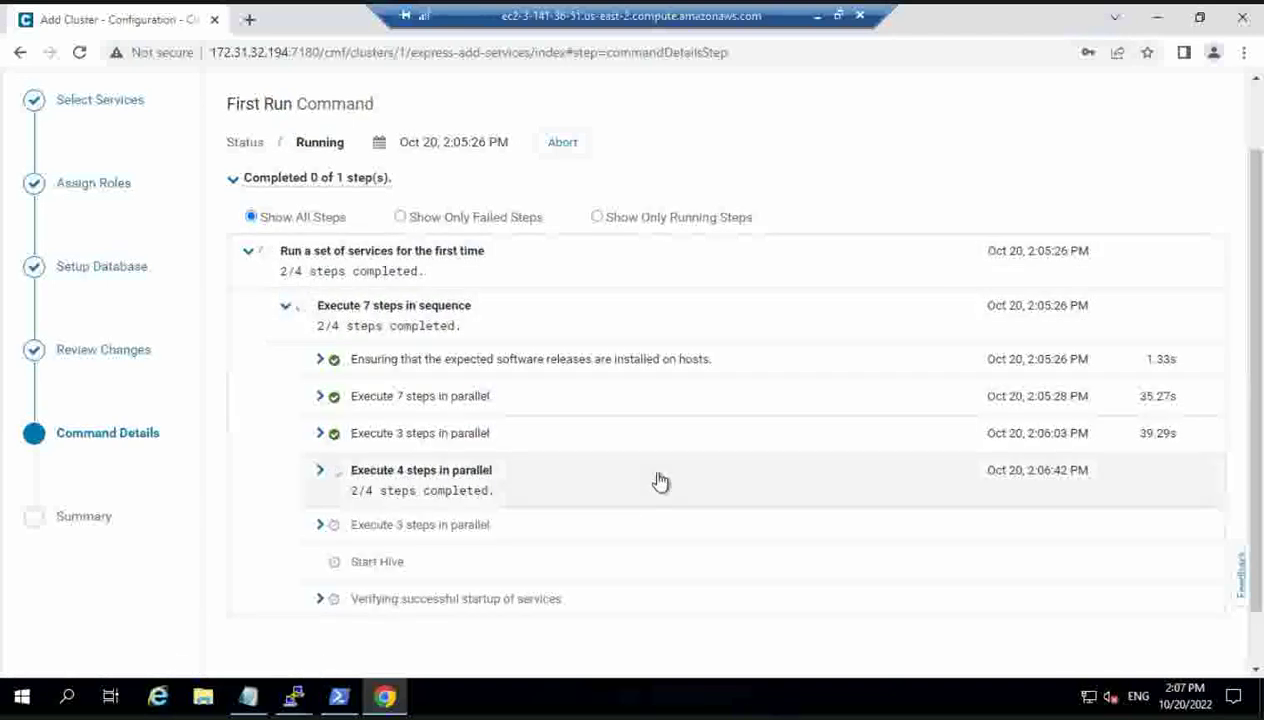
{"action": "scroll", "coordinate": [660, 482], "scroll_direction": "down", "scroll_amount": 1}
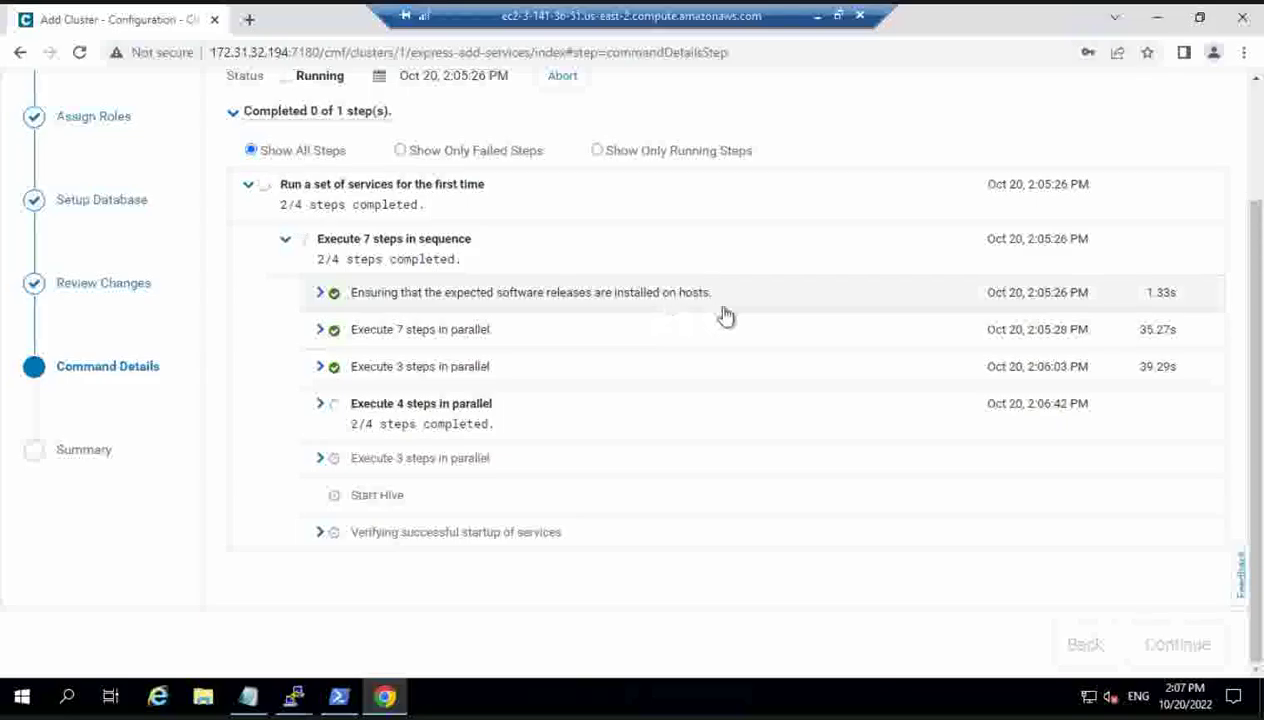
{"action": "scroll", "coordinate": [658, 446], "scroll_direction": "up", "scroll_amount": 1}
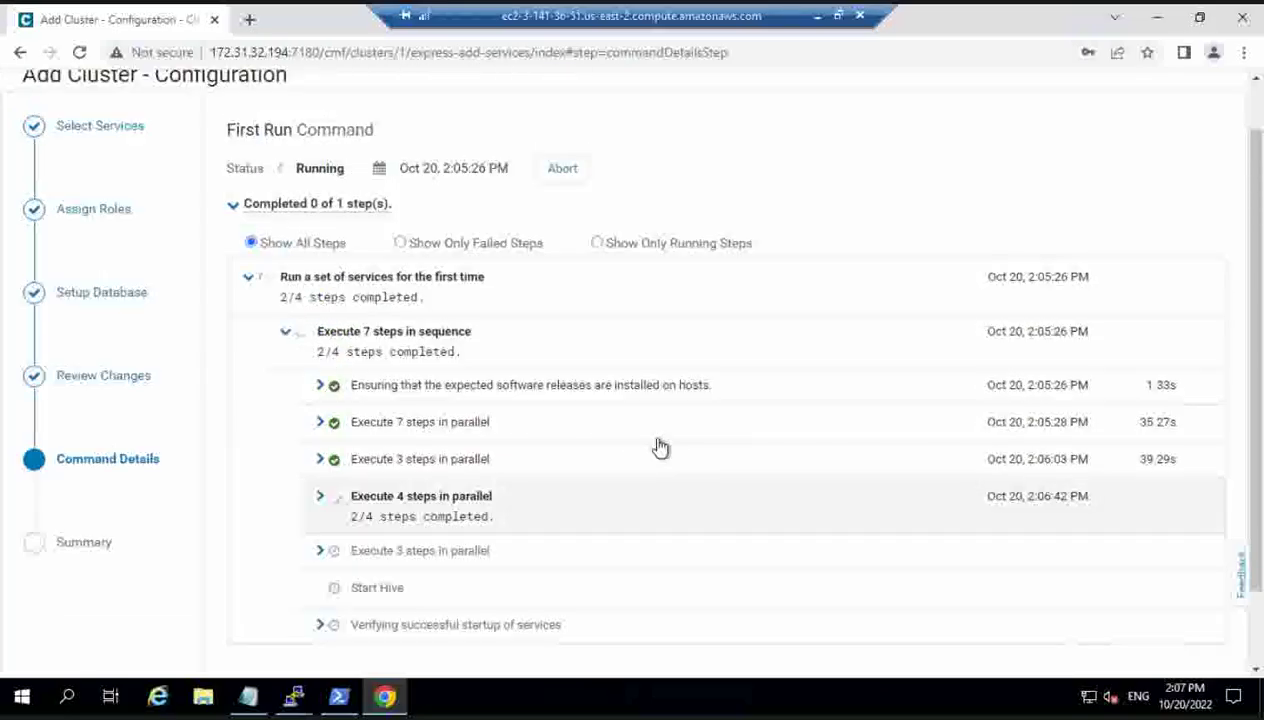
{"action": "scroll", "coordinate": [660, 447], "scroll_direction": "down", "scroll_amount": 1}
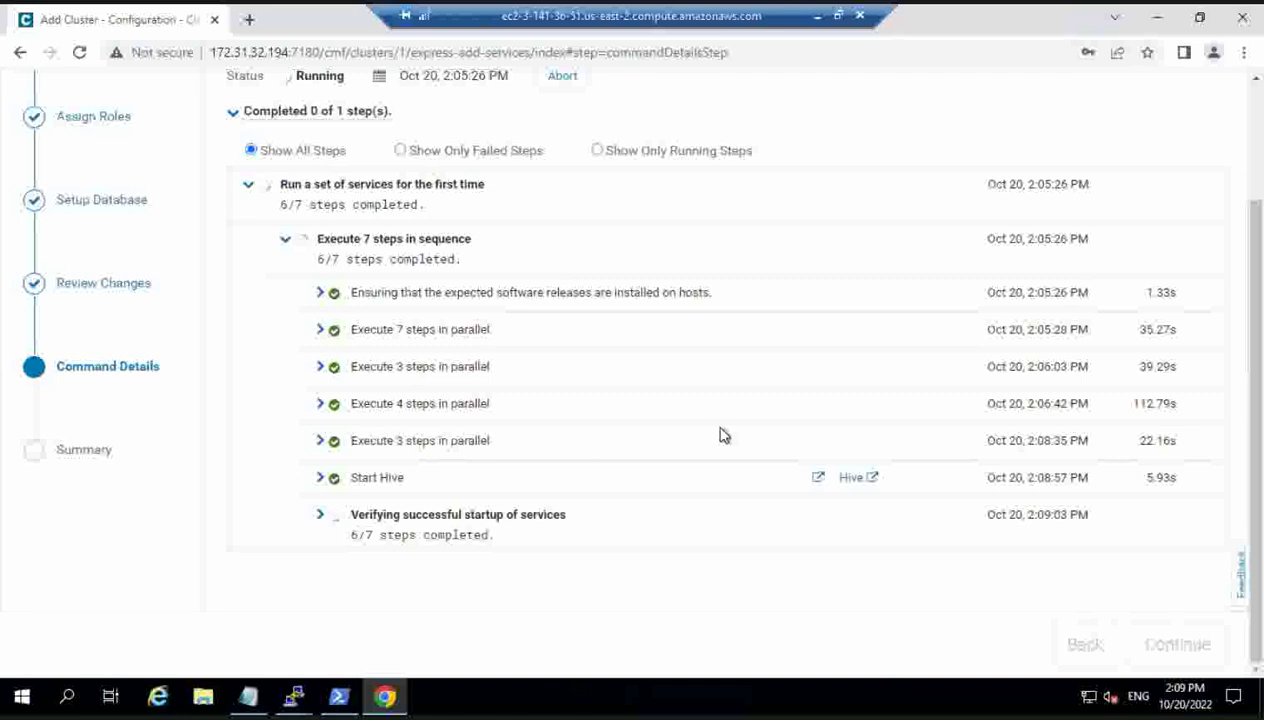
Finish the Add Cluster wizard and list the Cloudera Management Service configuration issues
{"action": "left_click", "coordinate": [1180, 658]}
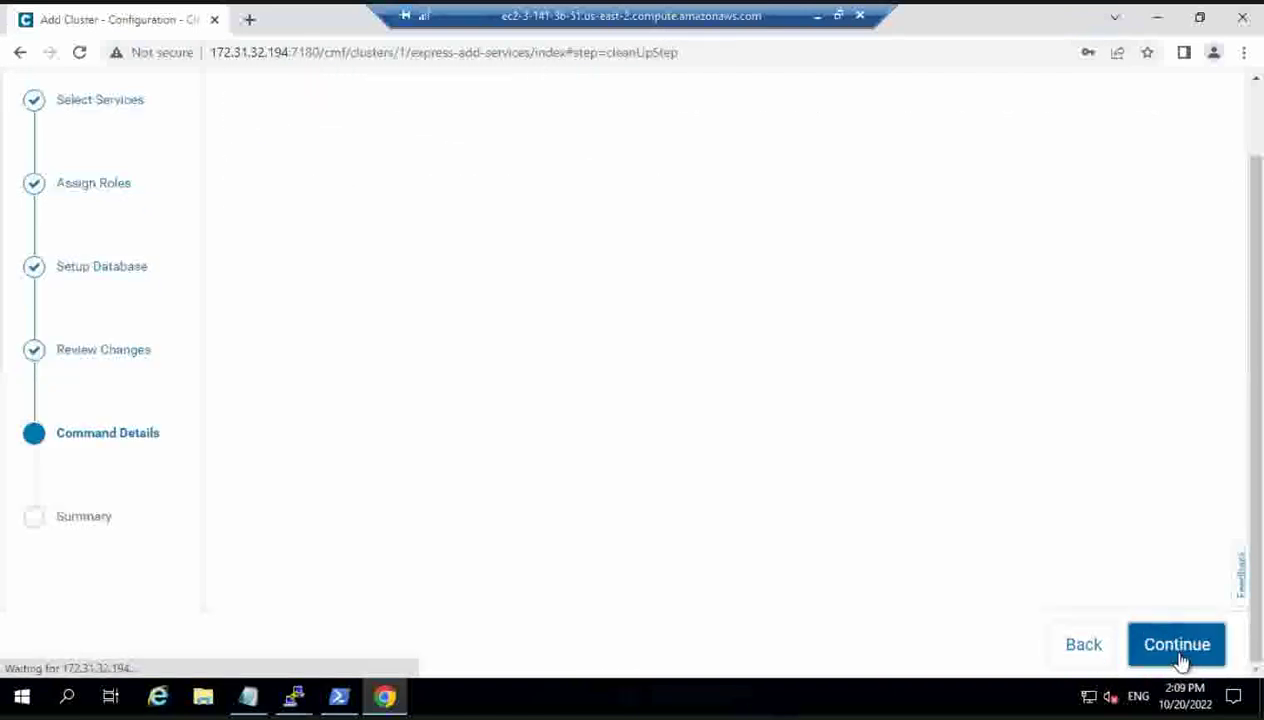
{"action": "left_click", "coordinate": [1186, 656]}
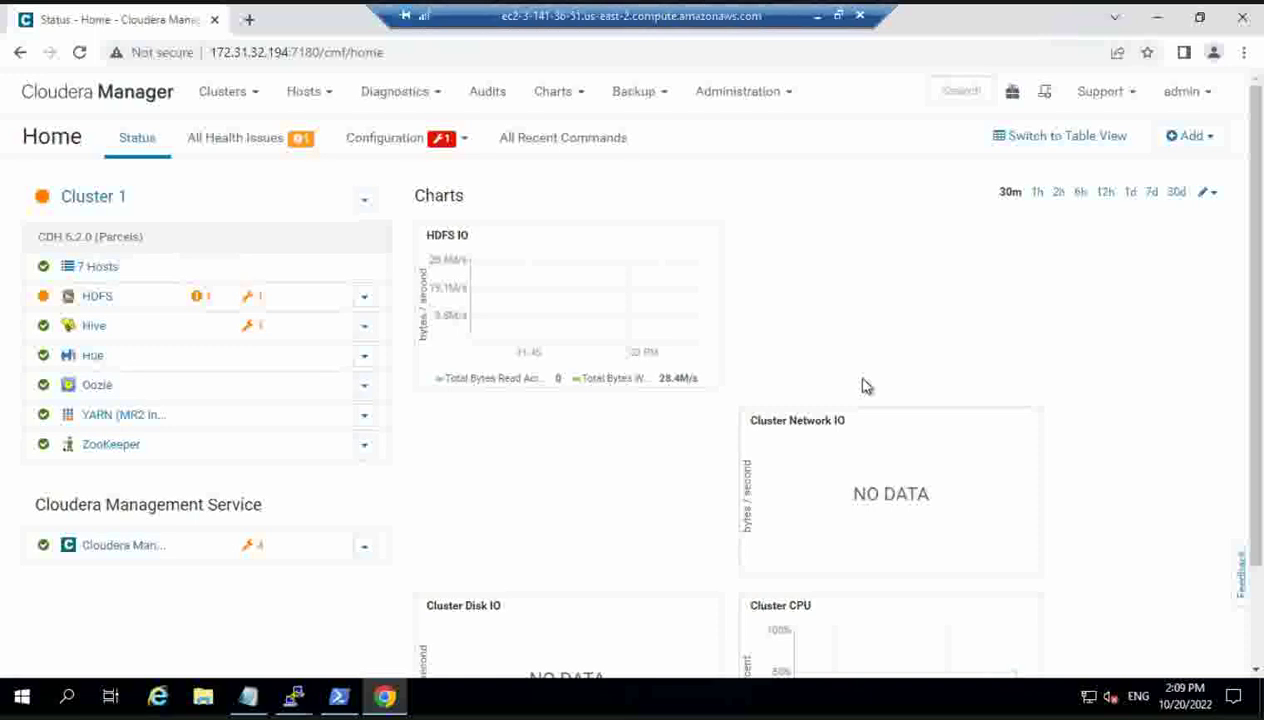
{"action": "left_click", "coordinate": [252, 548]}
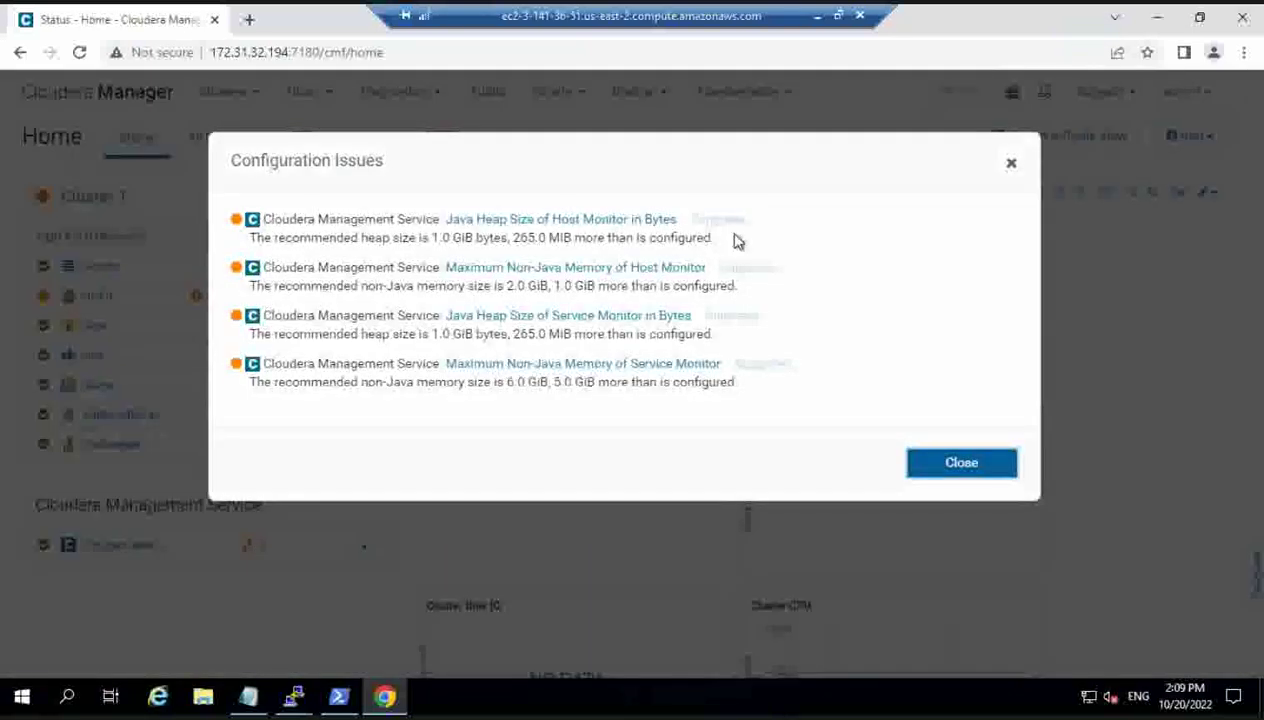
Move the Cluster Network IO chart beside HDFS IO and suppress both Host Monitor memory warnings
{"action": "left_click", "coordinate": [1010, 166]}
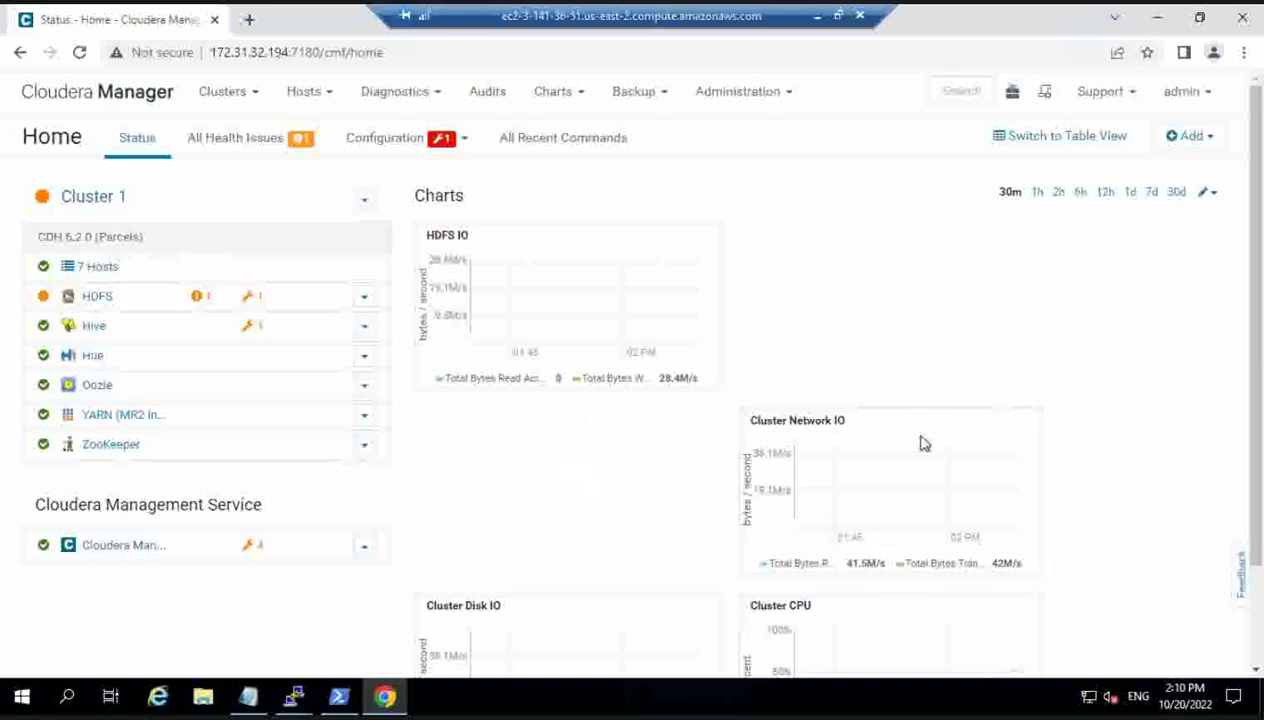
{"action": "left_click_drag", "start_coordinate": [908, 420], "coordinate": [899, 228]}
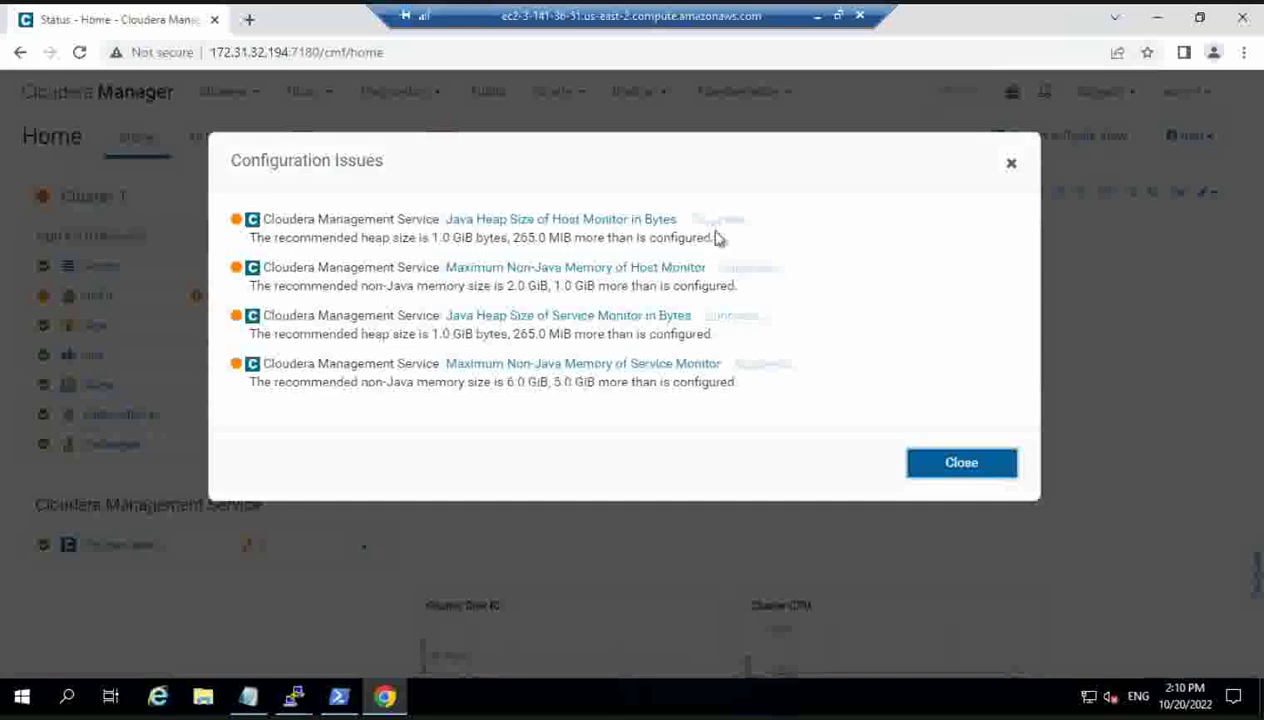
{"action": "left_click", "coordinate": [720, 220]}
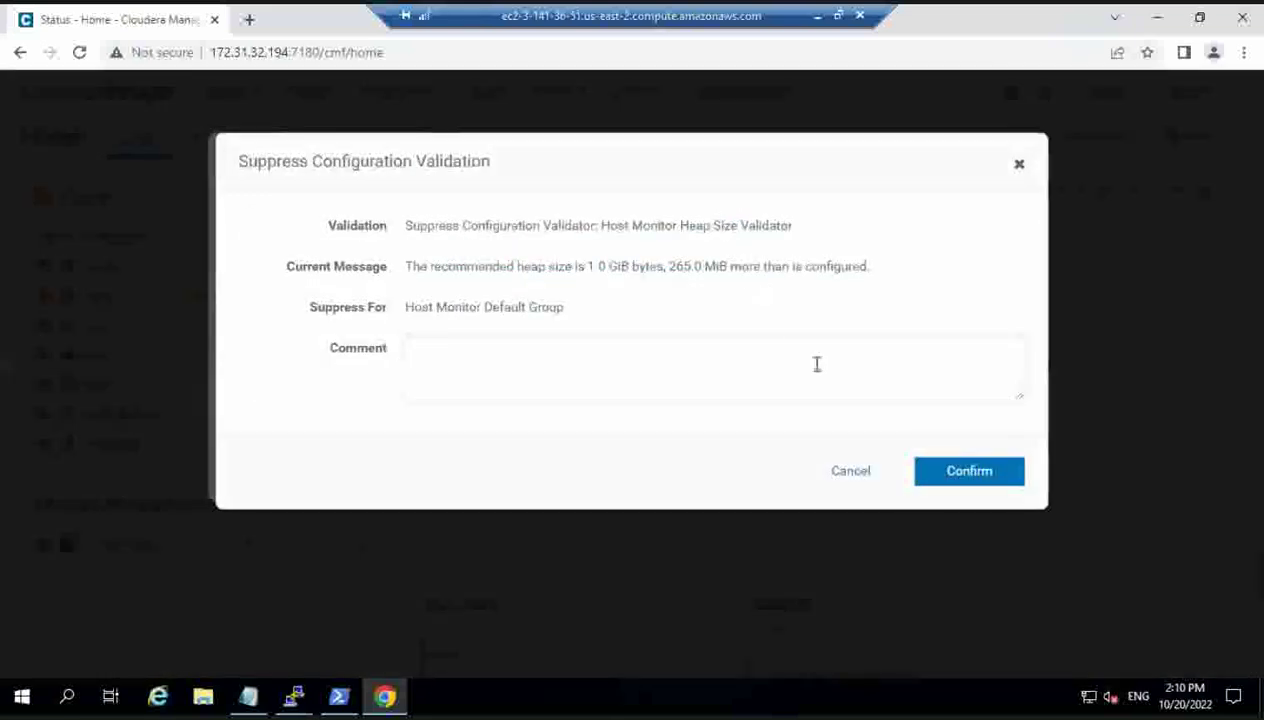
{"action": "left_click", "coordinate": [975, 475]}
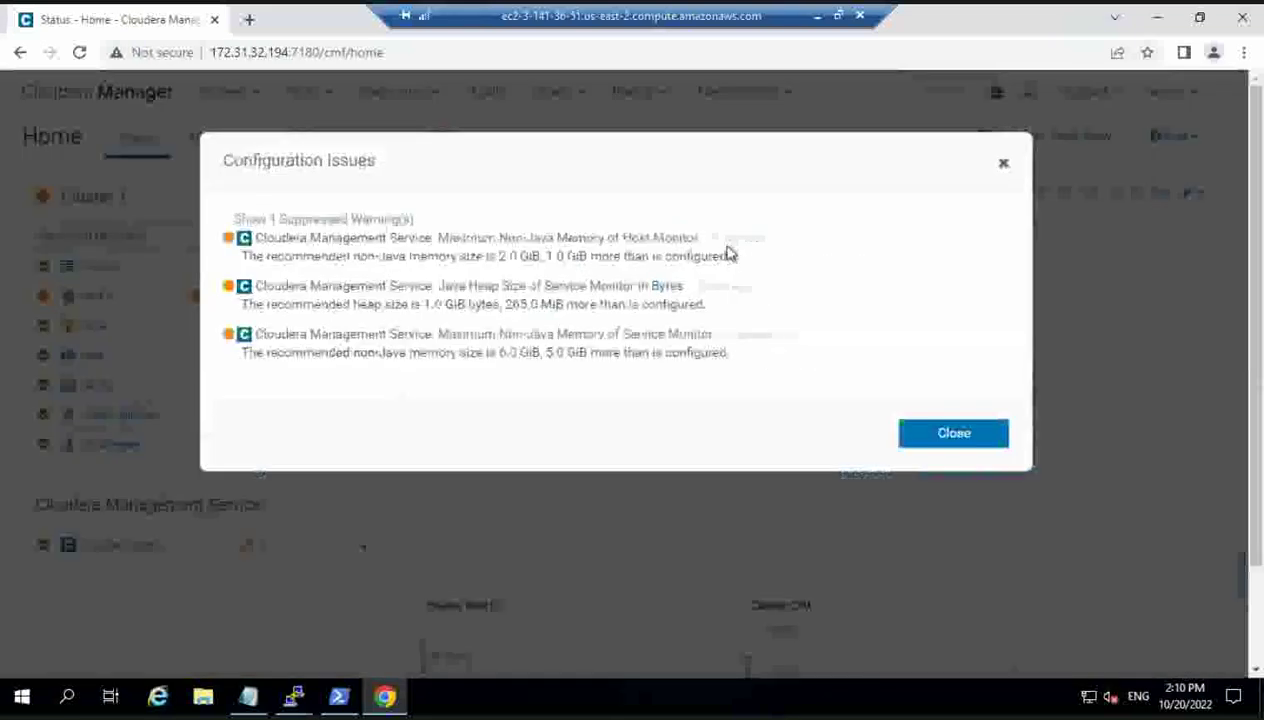
{"action": "left_click", "coordinate": [730, 240]}
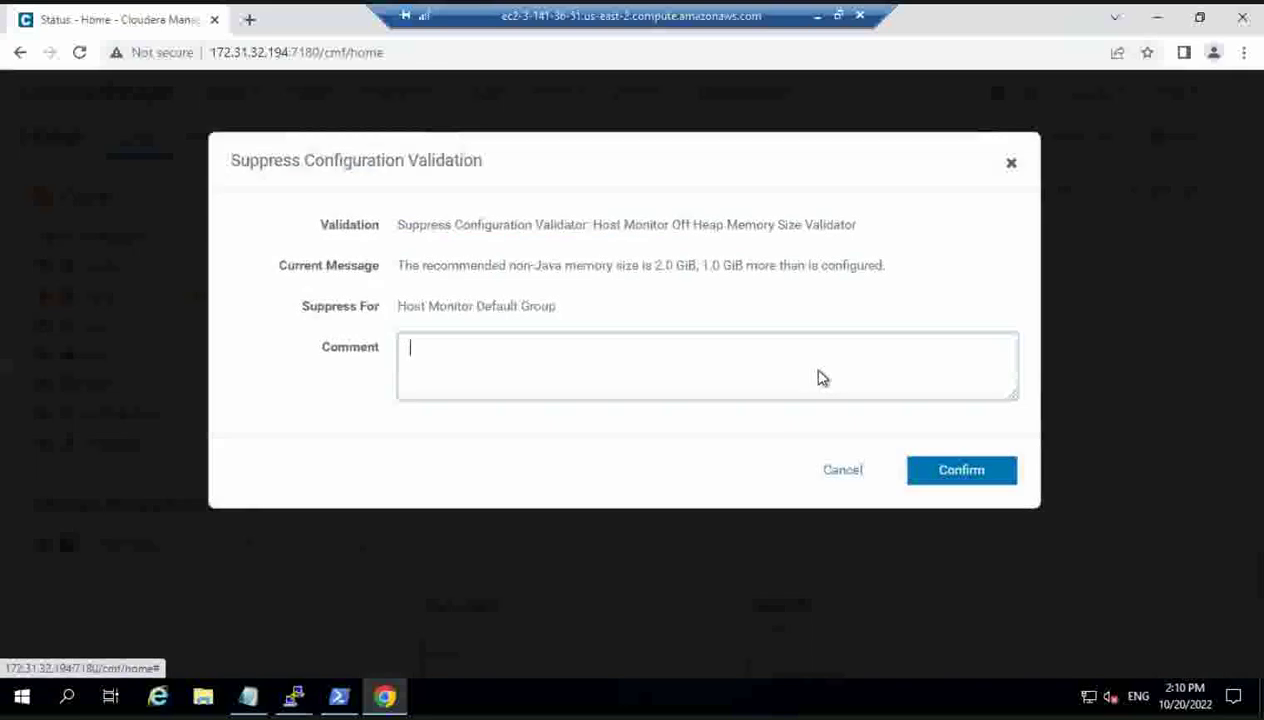
{"action": "left_click", "coordinate": [960, 478]}
Suppress the two remaining Service Monitor heap memory warnings, leaving no configuration issues
{"action": "left_click", "coordinate": [730, 243]}
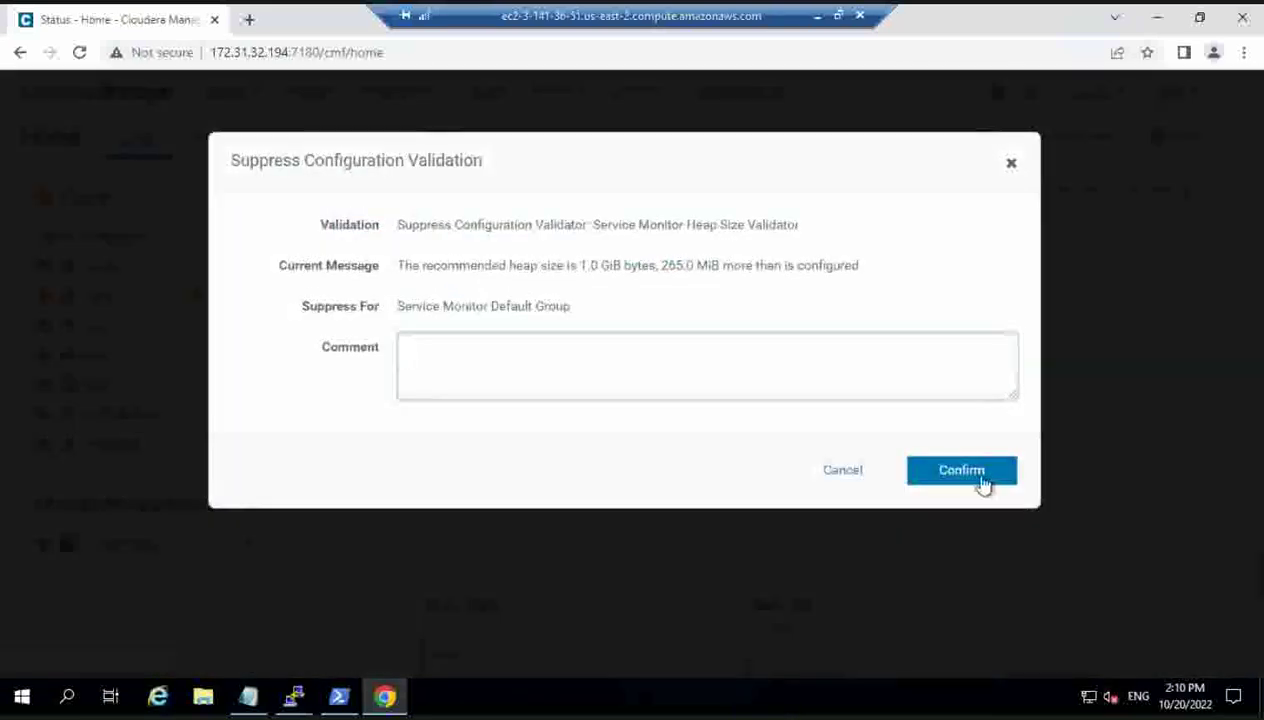
{"action": "left_click", "coordinate": [979, 481]}
{"action": "left_click", "coordinate": [760, 243]}
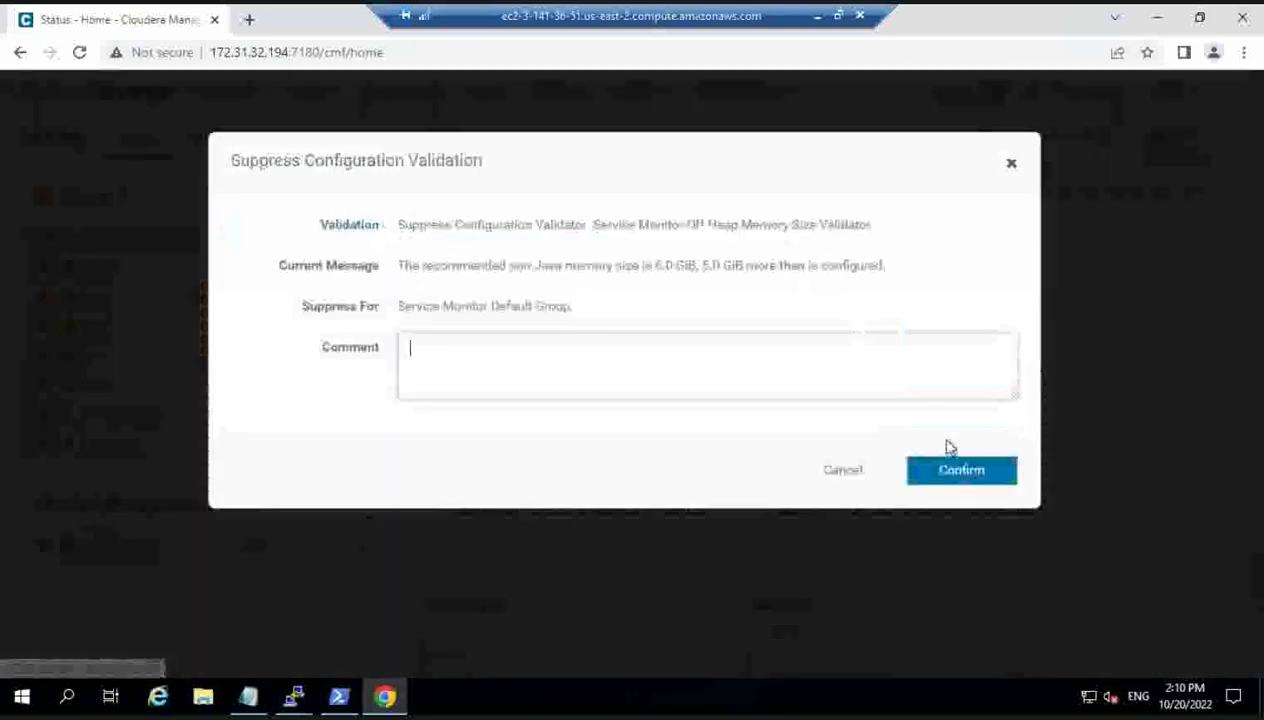
{"action": "left_click", "coordinate": [957, 475]}
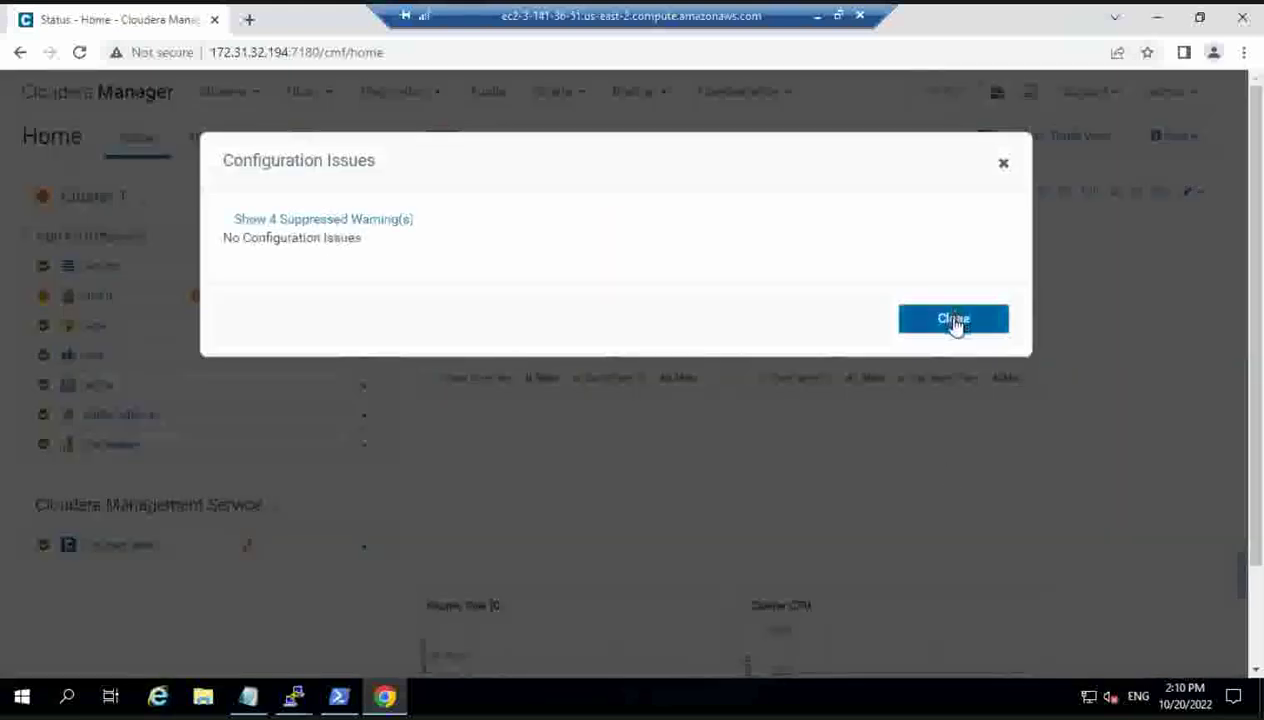
{"action": "left_click", "coordinate": [950, 318]}
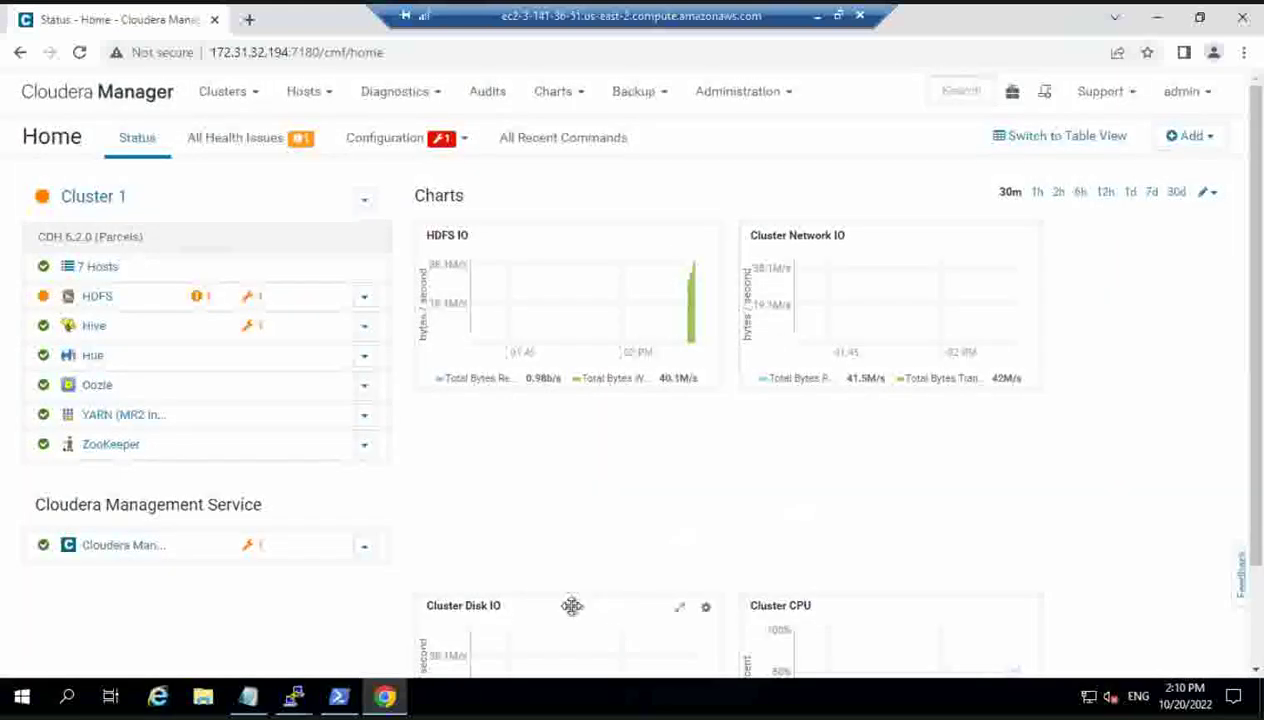
Drag the Cluster Disk IO and Cluster CPU charts into a second row under HDFS IO and Cluster Network IO
{"action": "left_click_drag", "start_coordinate": [570, 604], "coordinate": [550, 439]}
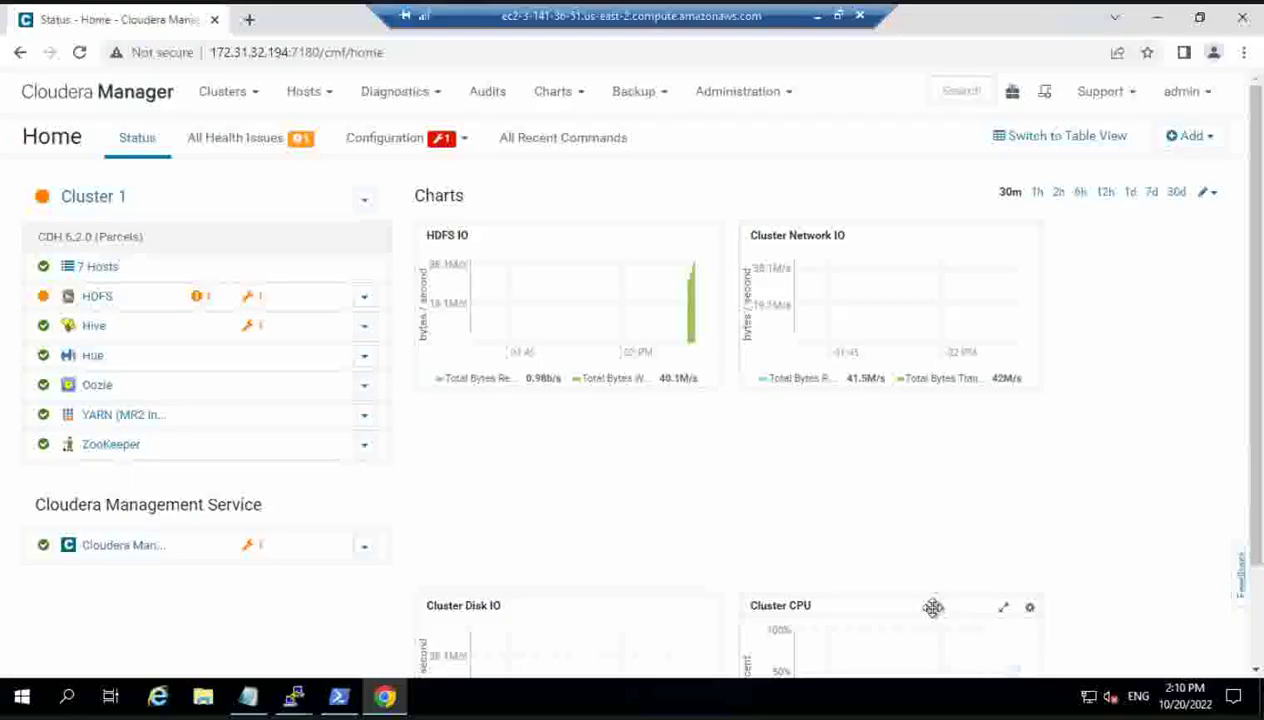
{"action": "left_click_drag", "start_coordinate": [934, 607], "coordinate": [931, 426]}
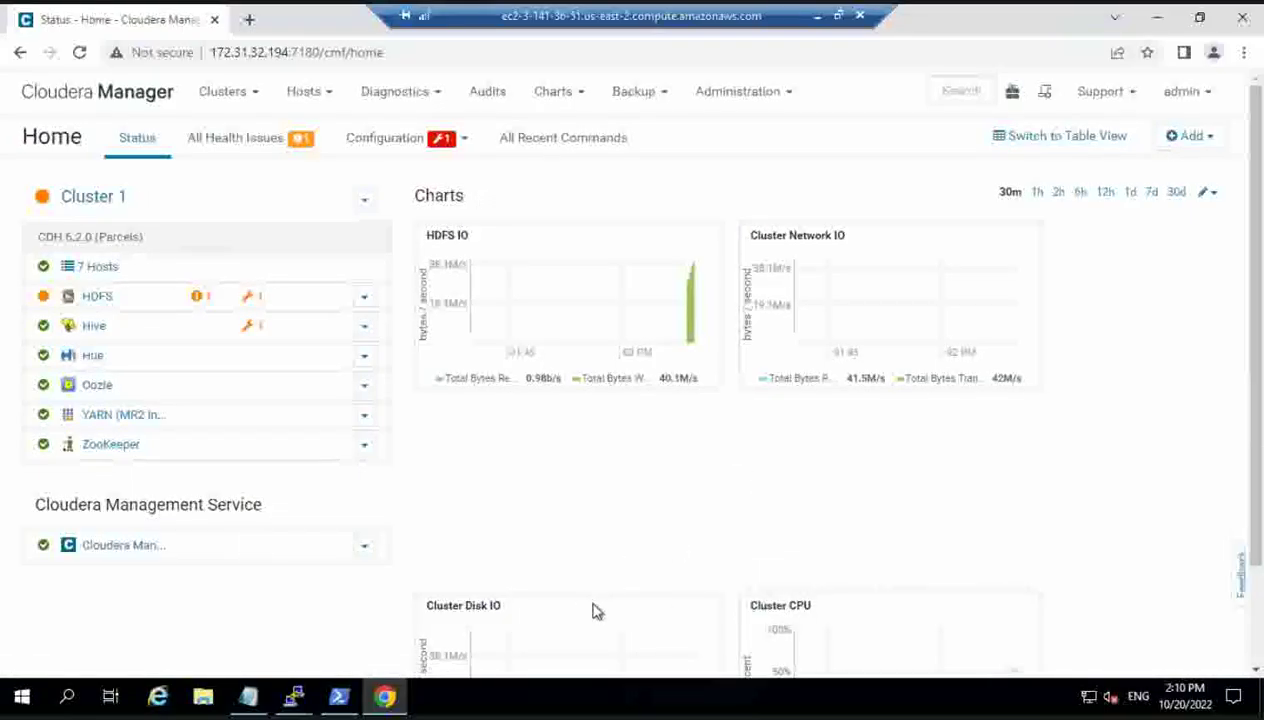
{"action": "left_click_drag", "start_coordinate": [593, 609], "coordinate": [562, 402]}
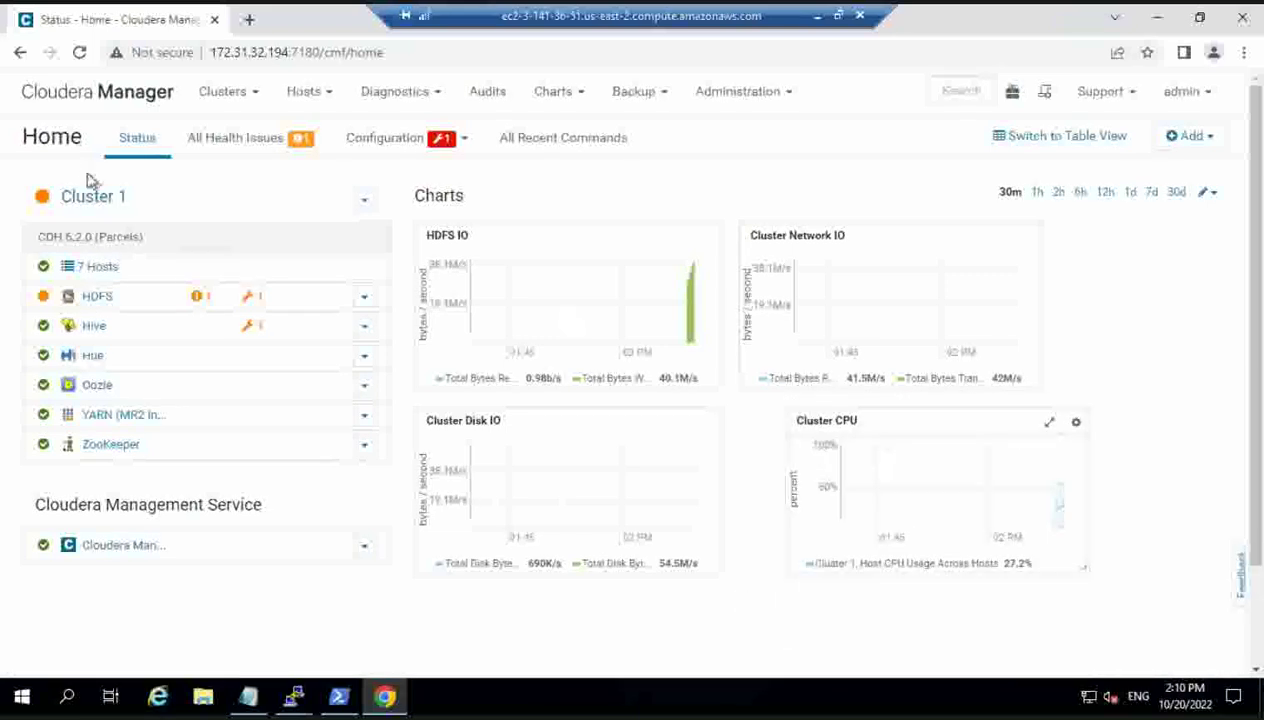
Disable the service-wide Erasure Coding Policy Verification health check for HDFS and save the change
{"action": "left_click", "coordinate": [97, 297]}
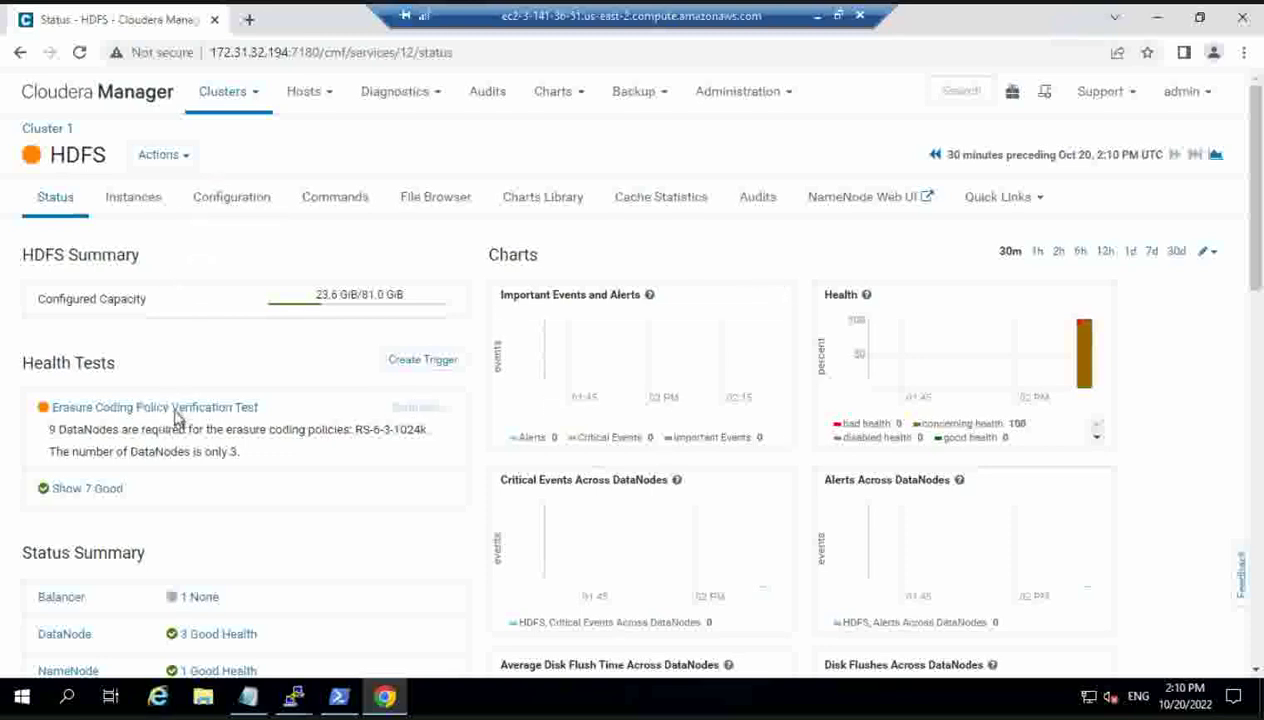
{"action": "left_click", "coordinate": [176, 409]}
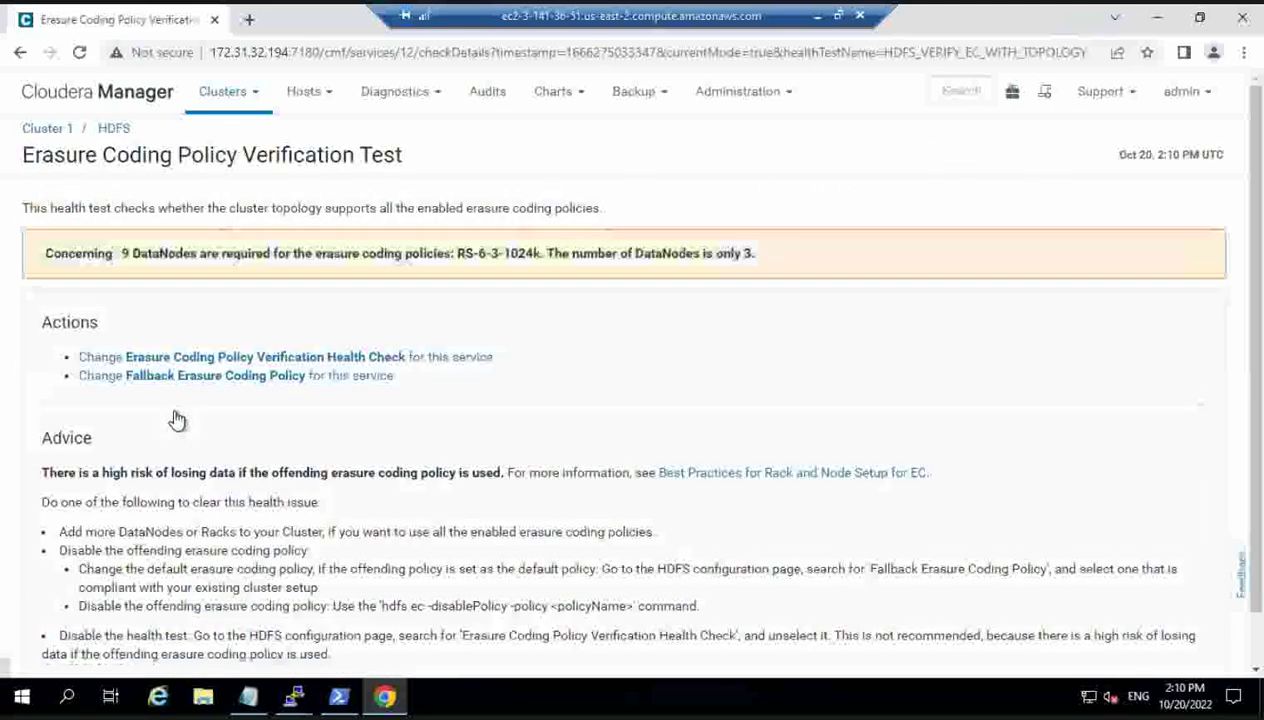
{"action": "left_click", "coordinate": [214, 358]}
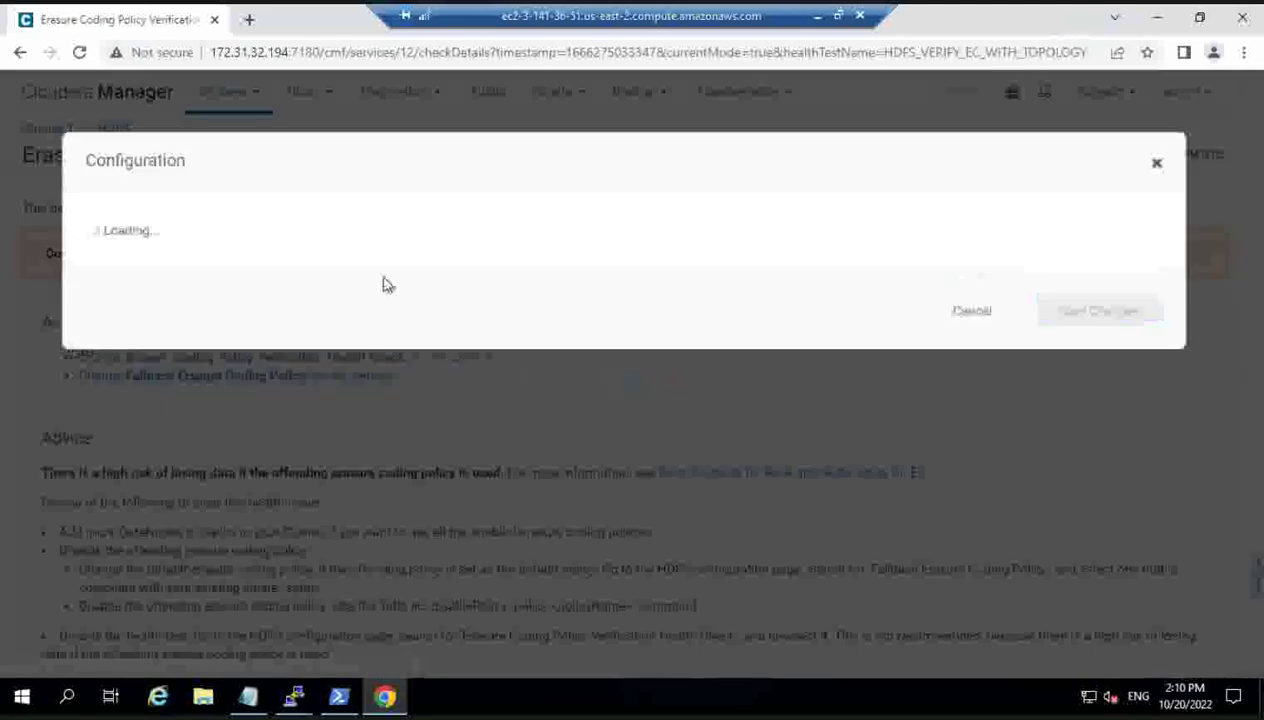
{"action": "left_click", "coordinate": [266, 239]}
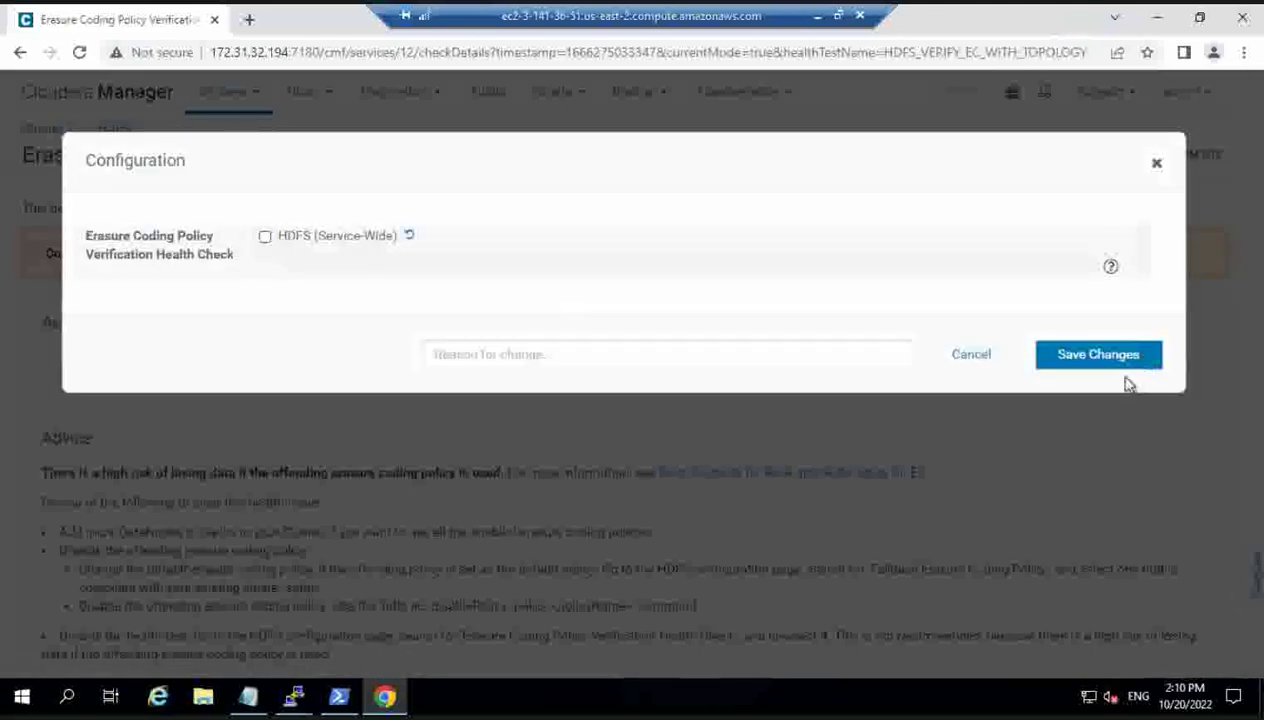
{"action": "left_click", "coordinate": [1092, 370]}
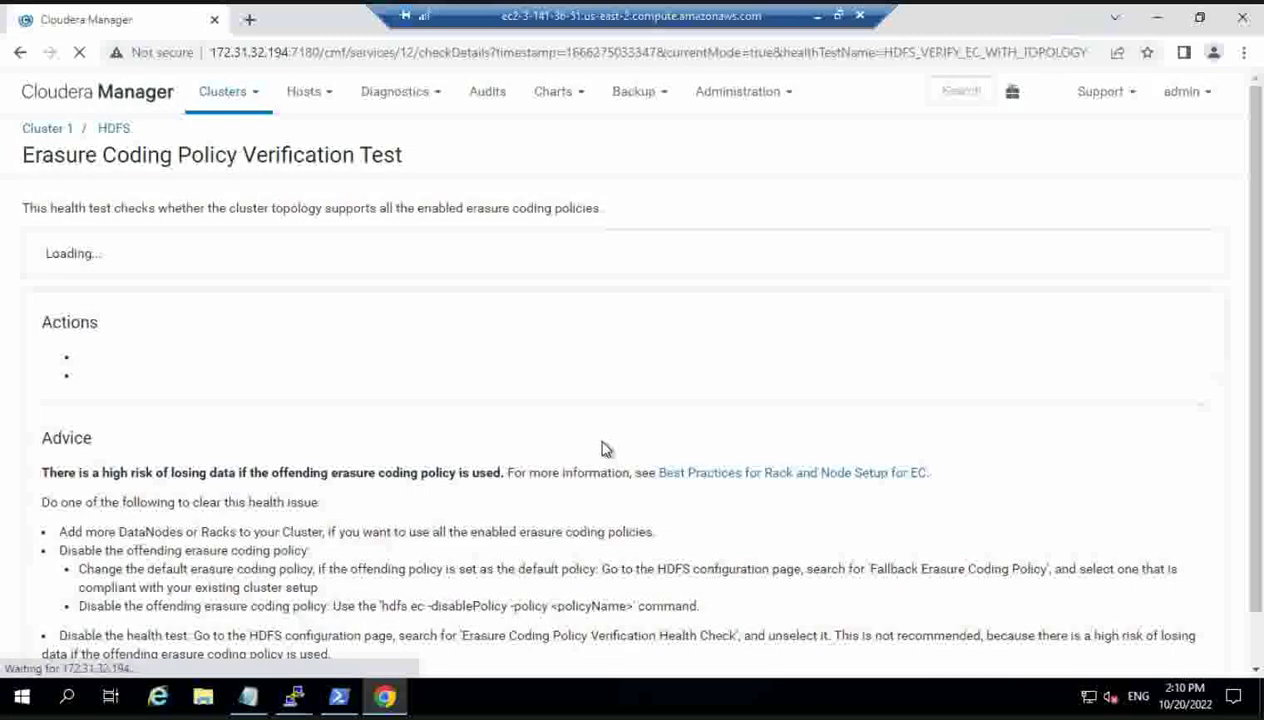
{"action": "left_click", "coordinate": [112, 133]}
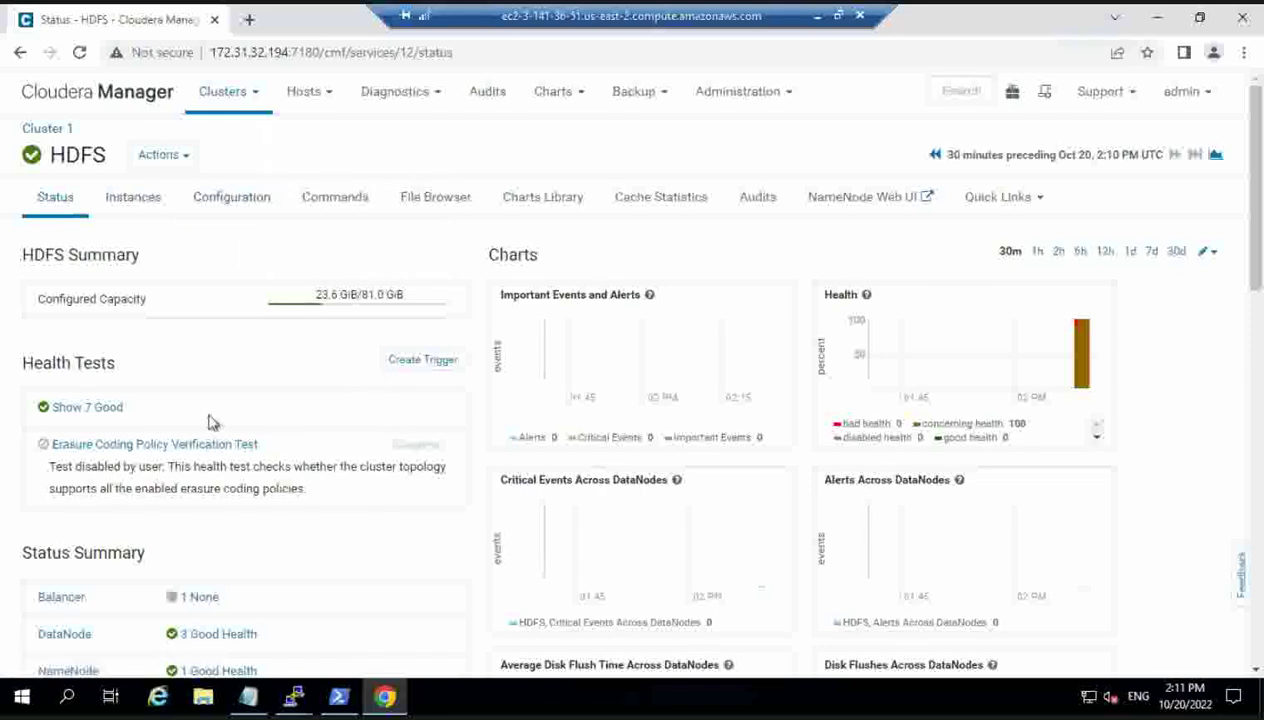
Add an HDFS Gateway role instance on host ip-172-31-38-69
{"action": "left_click", "coordinate": [133, 198]}
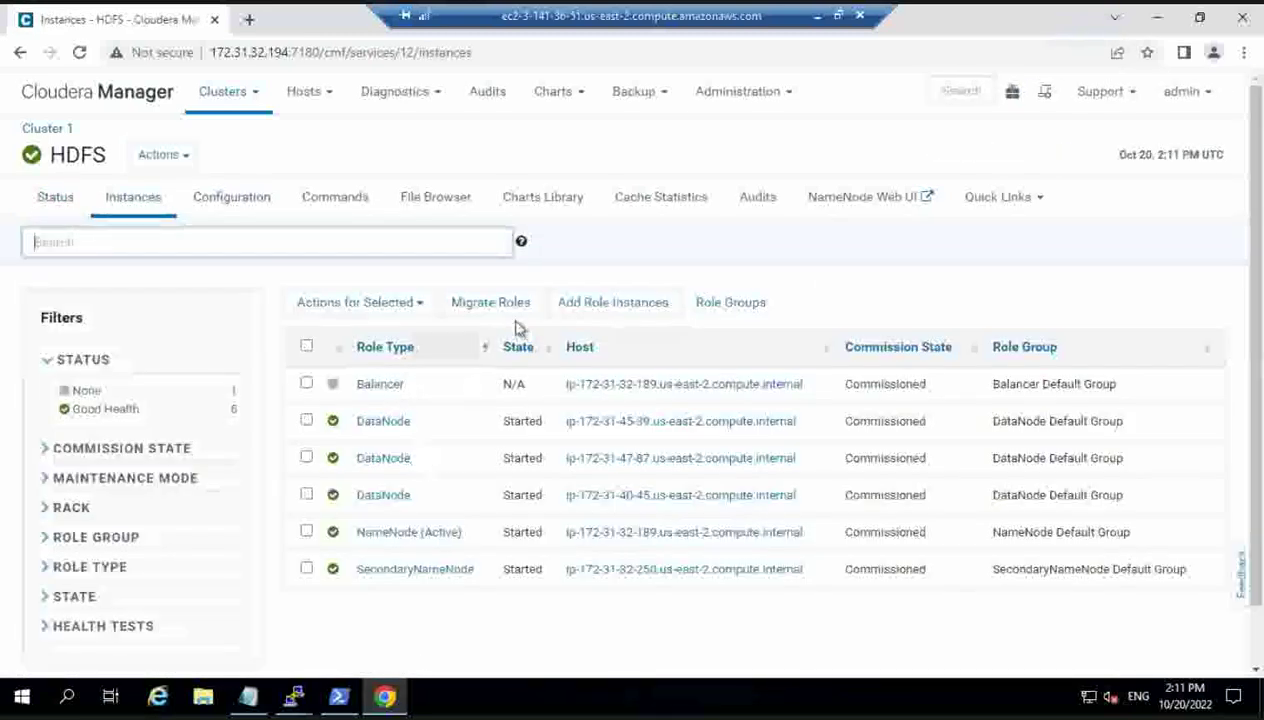
{"action": "left_click", "coordinate": [629, 315]}
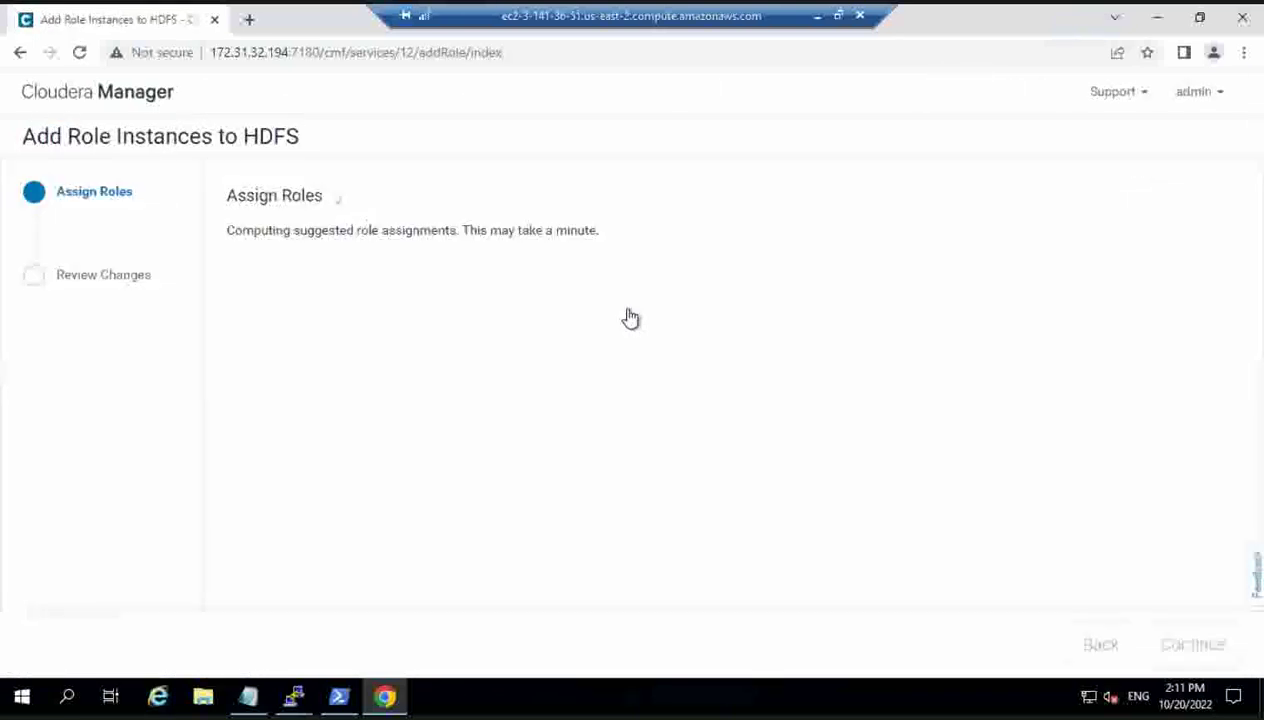
{"action": "left_click", "coordinate": [318, 343]}
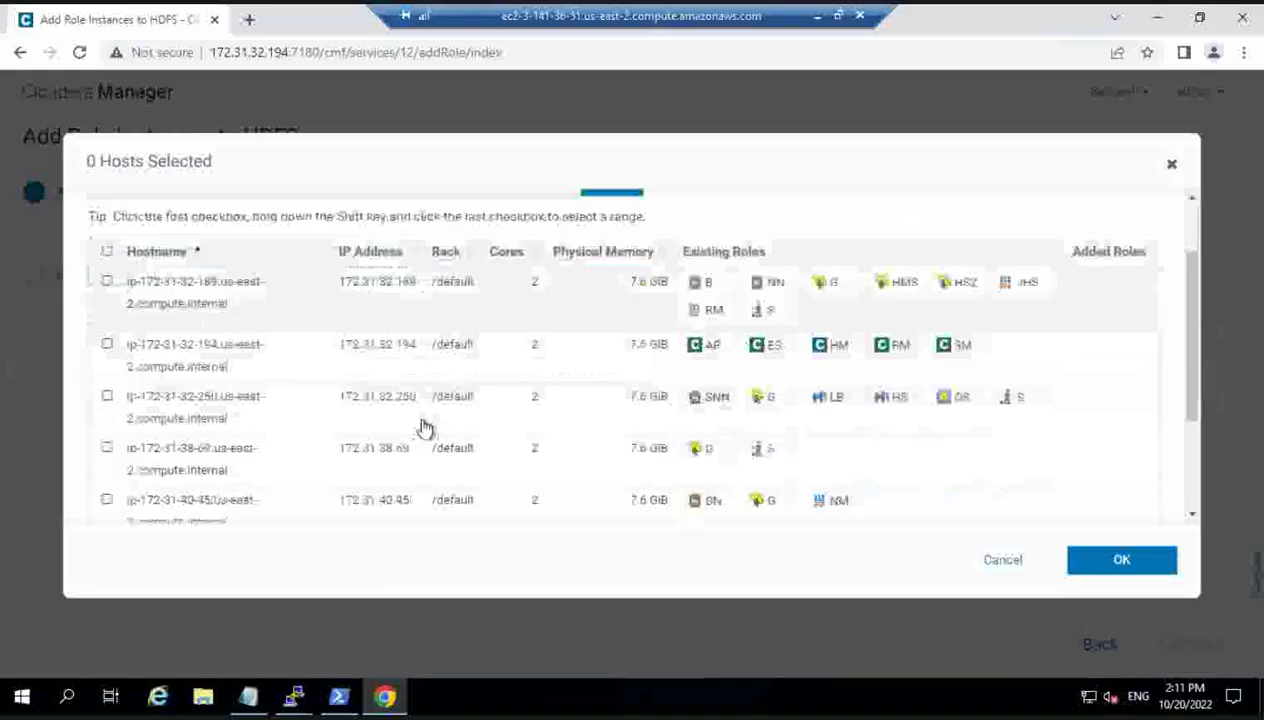
{"action": "scroll", "coordinate": [425, 429], "scroll_direction": "down", "scroll_amount": 2}
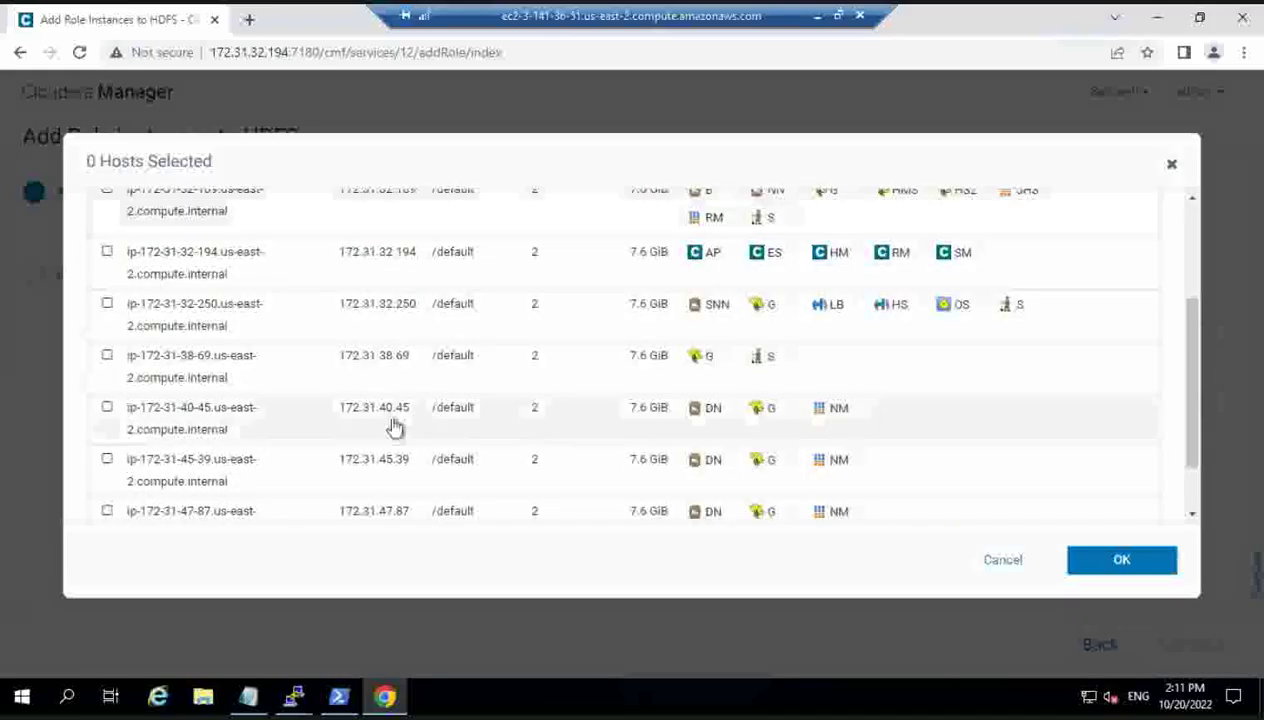
{"action": "left_click", "coordinate": [107, 355]}
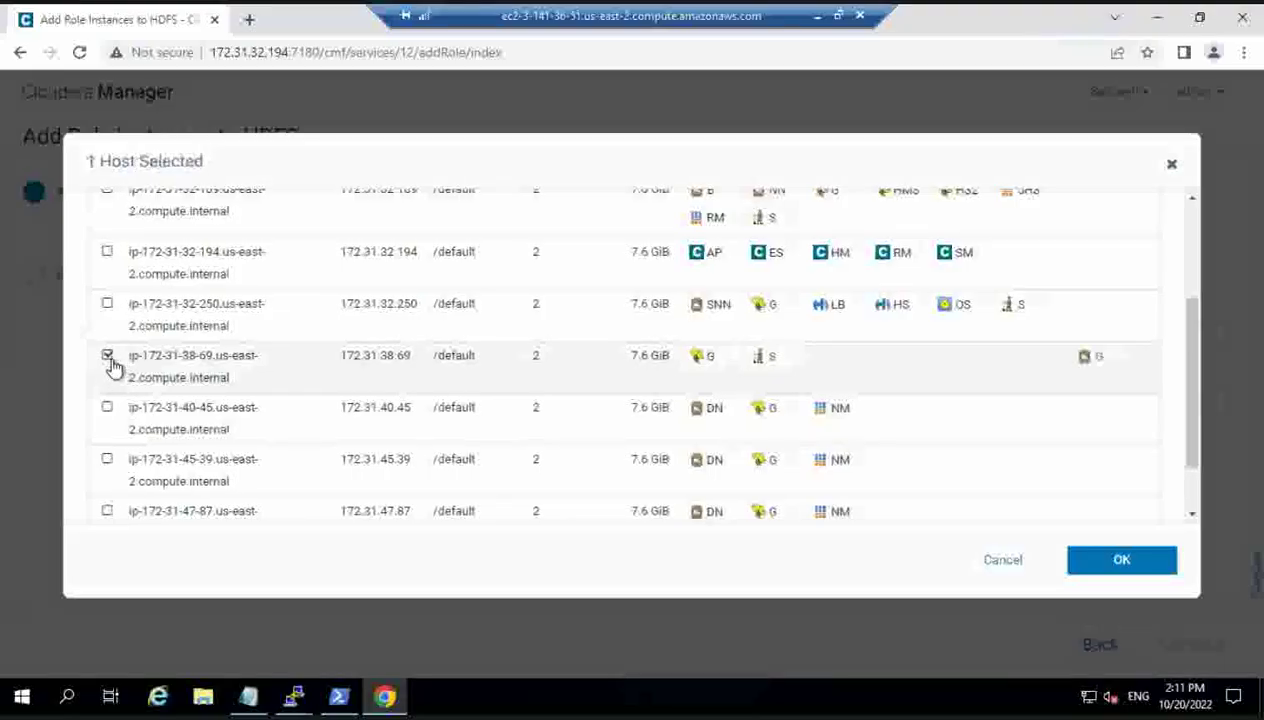
{"action": "left_click", "coordinate": [1126, 565]}
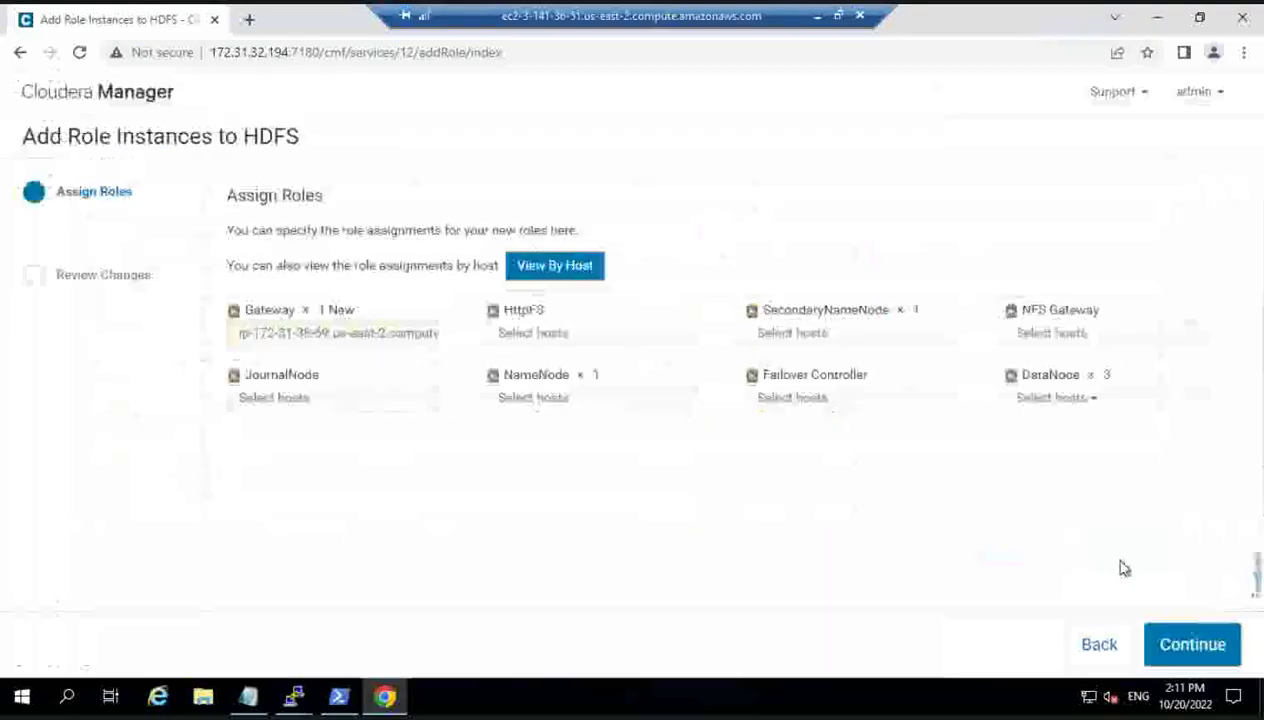
{"action": "left_click", "coordinate": [1192, 646]}
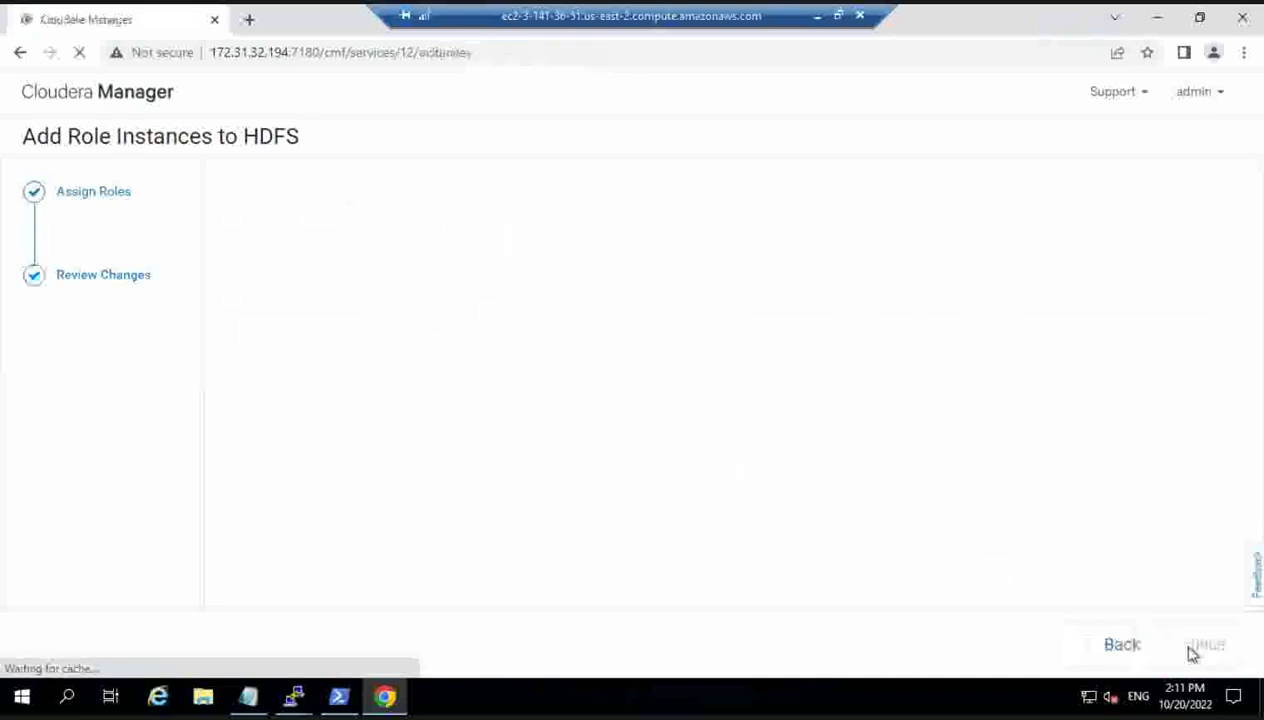
{"action": "left_click", "coordinate": [1188, 646]}
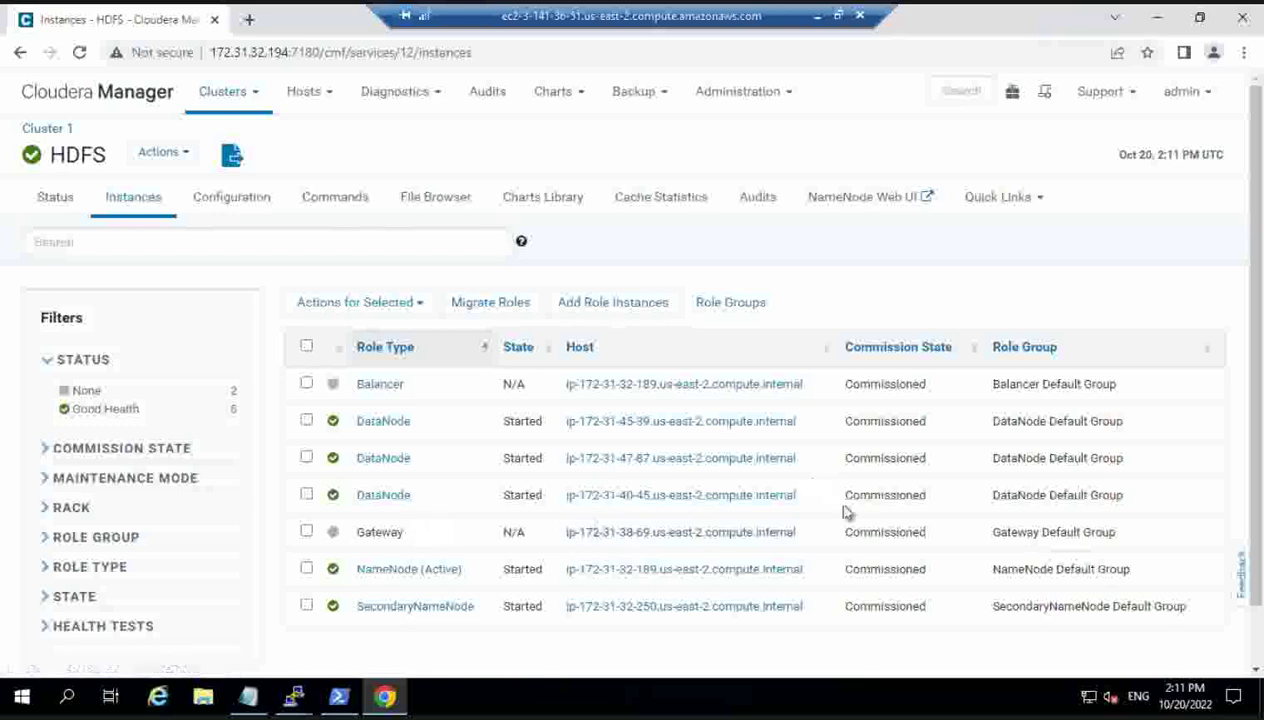
Deploy the stale client configuration for HDFS, YARN and Hive
{"action": "scroll", "coordinate": [601, 466], "scroll_direction": "down", "scroll_amount": 1}
{"action": "scroll", "coordinate": [186, 294], "scroll_direction": "up", "scroll_amount": 1}
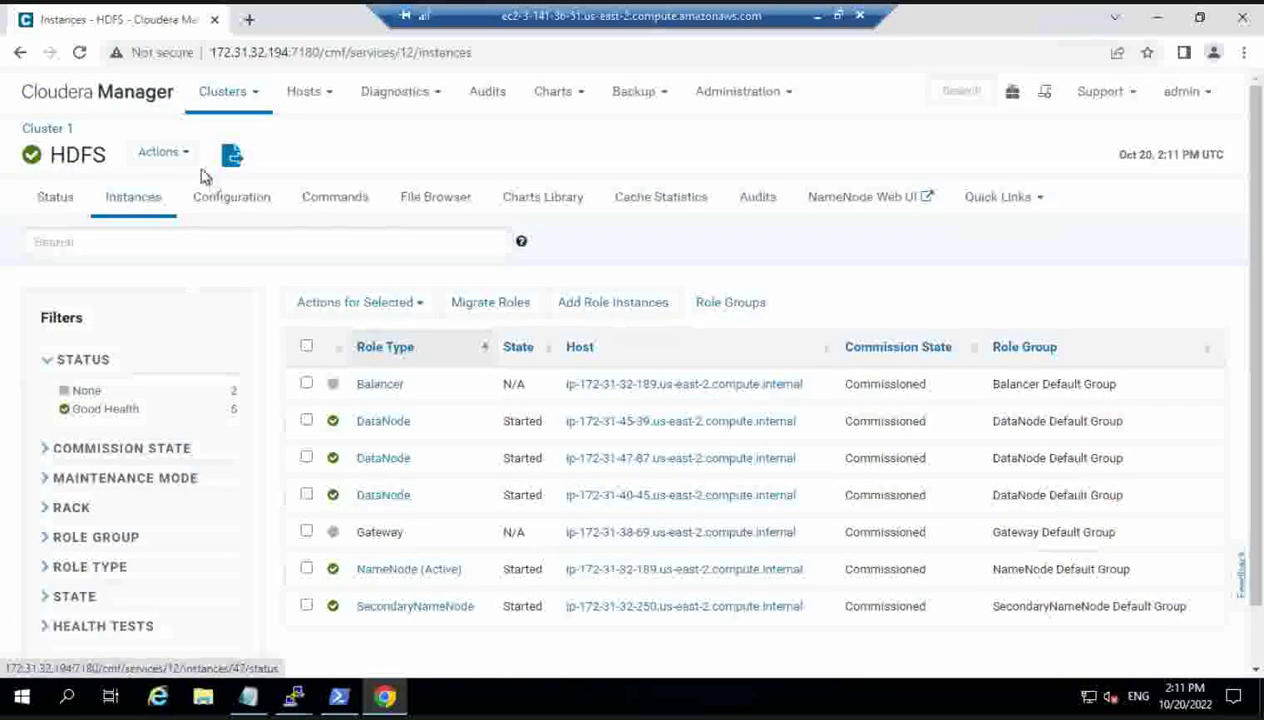
{"action": "left_click", "coordinate": [231, 170]}
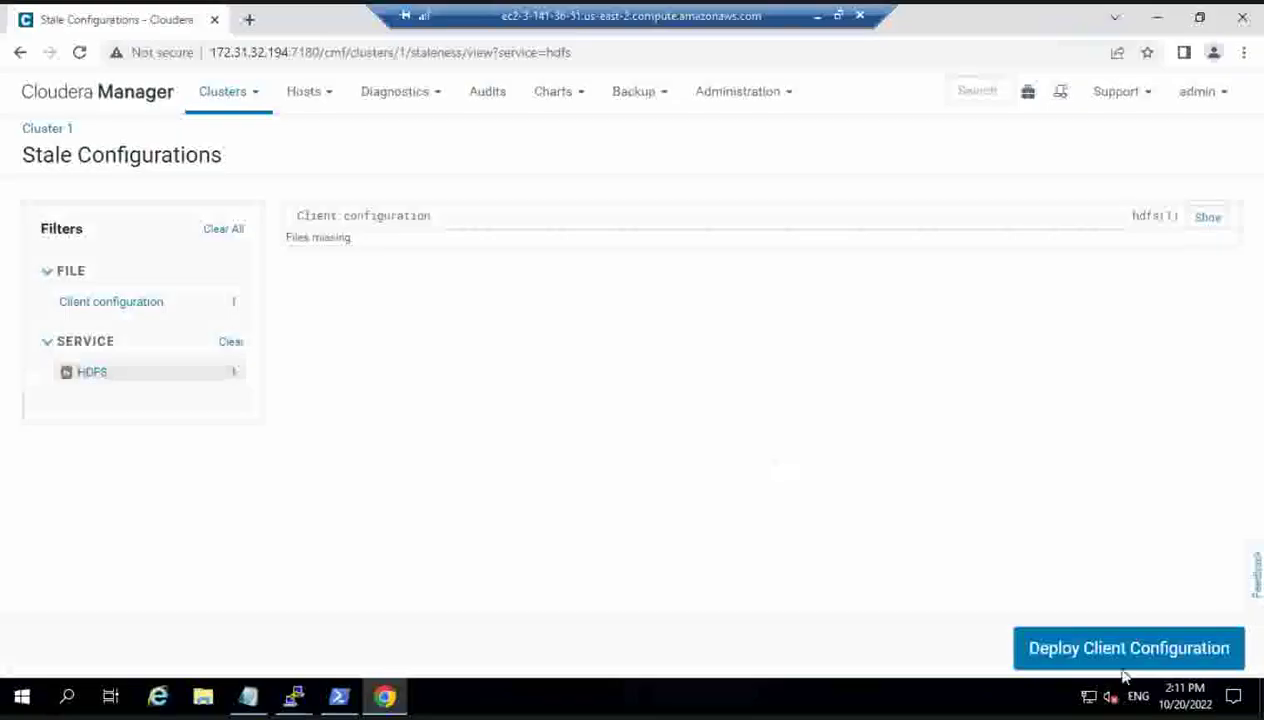
{"action": "left_click", "coordinate": [1128, 649]}
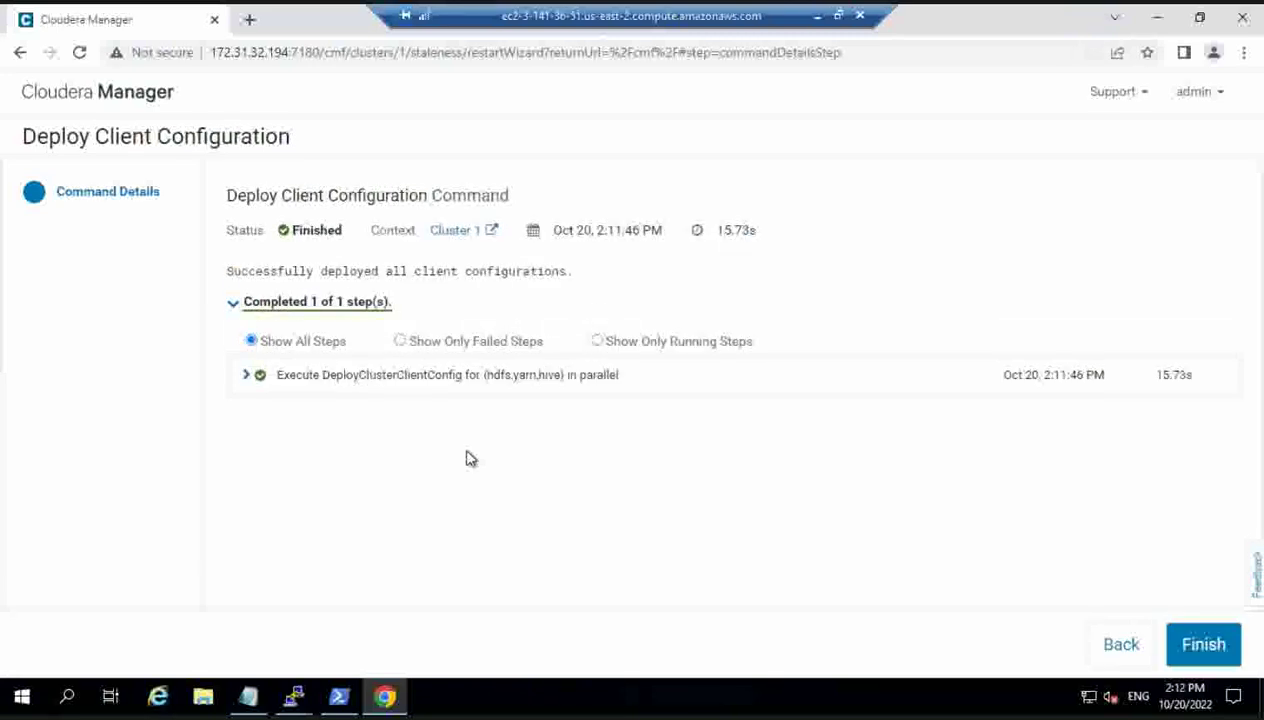
{"action": "left_click", "coordinate": [1181, 644]}
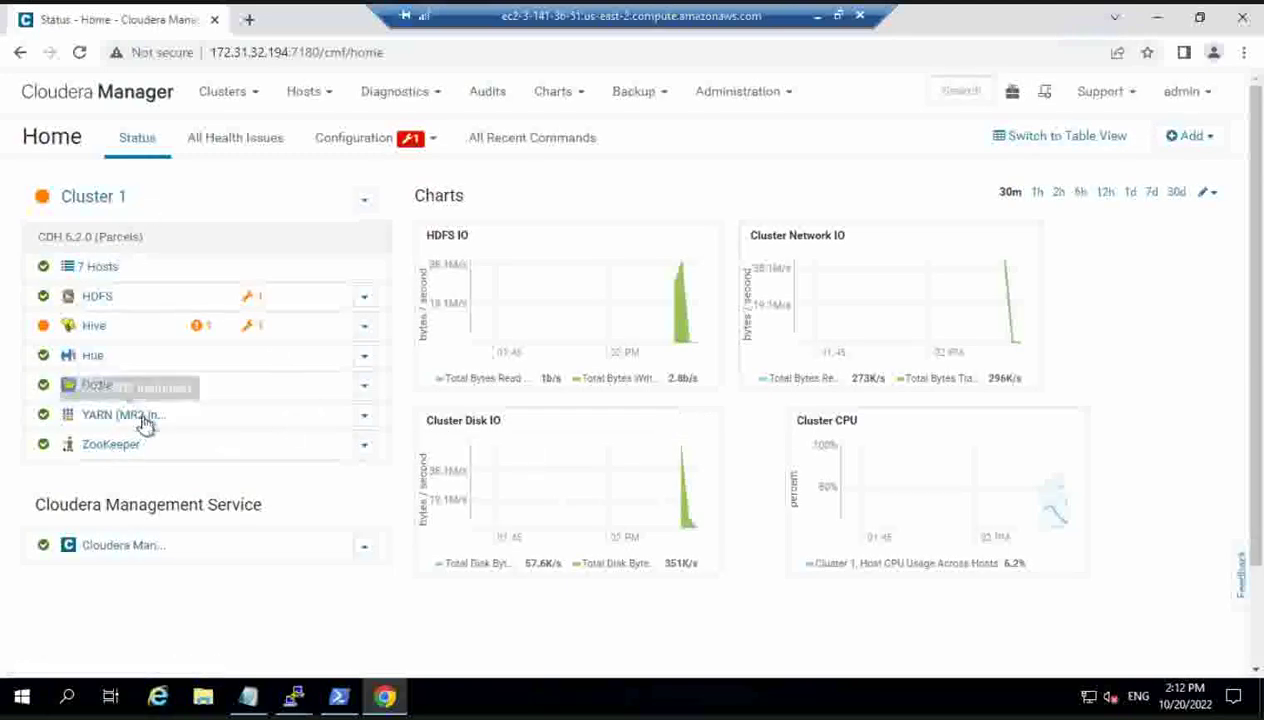
Add a YARN (MR2 Included) Gateway role instance on host ip-172-31-38-69
{"action": "left_click", "coordinate": [146, 421]}
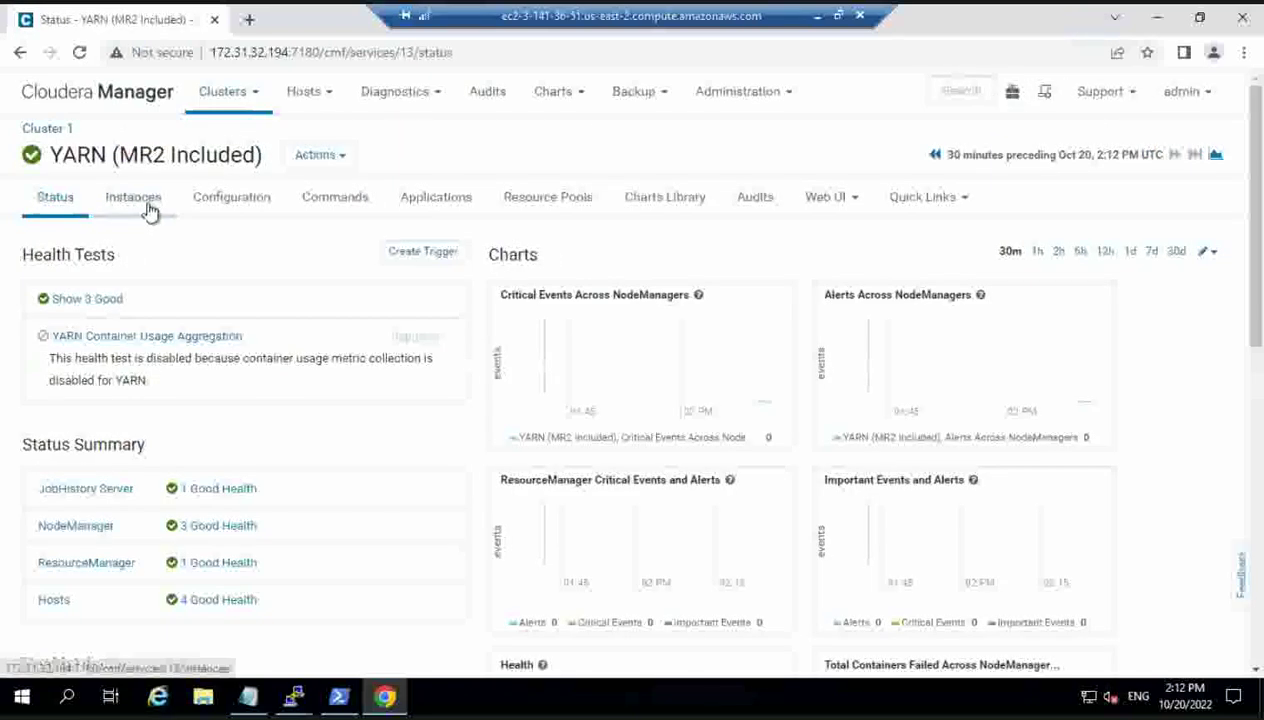
{"action": "left_click", "coordinate": [148, 209]}
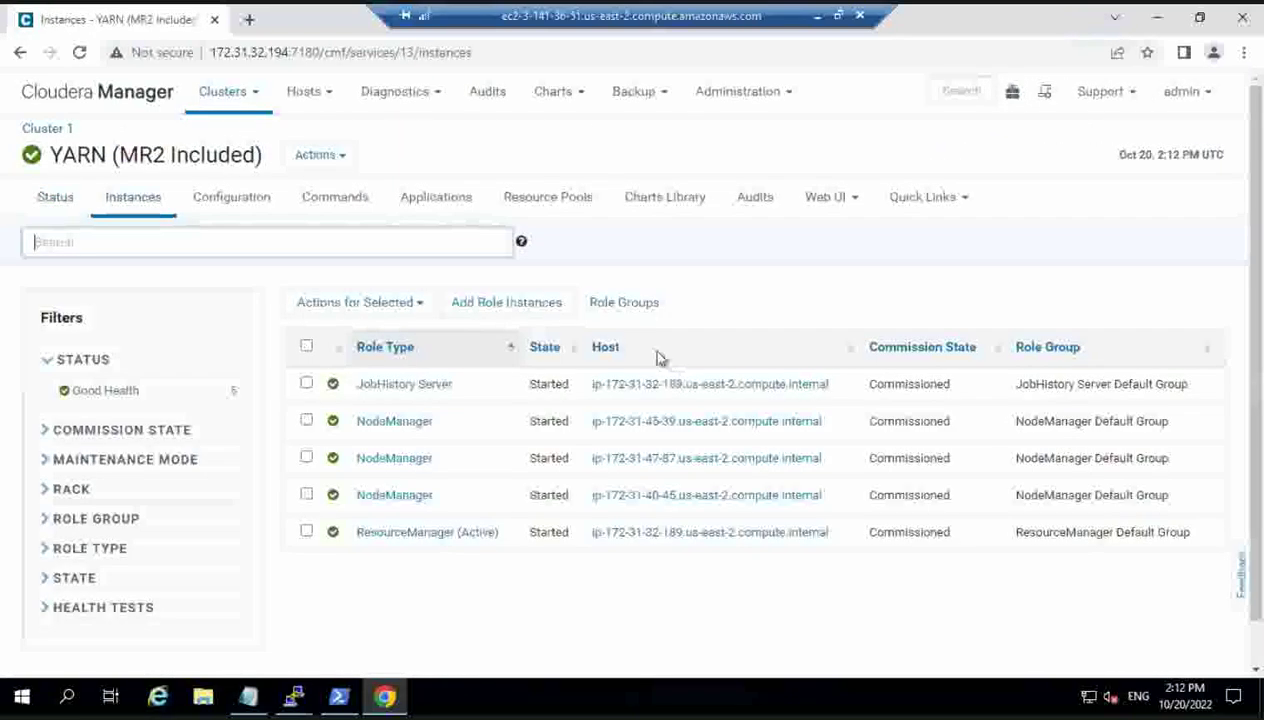
{"action": "left_click", "coordinate": [522, 313]}
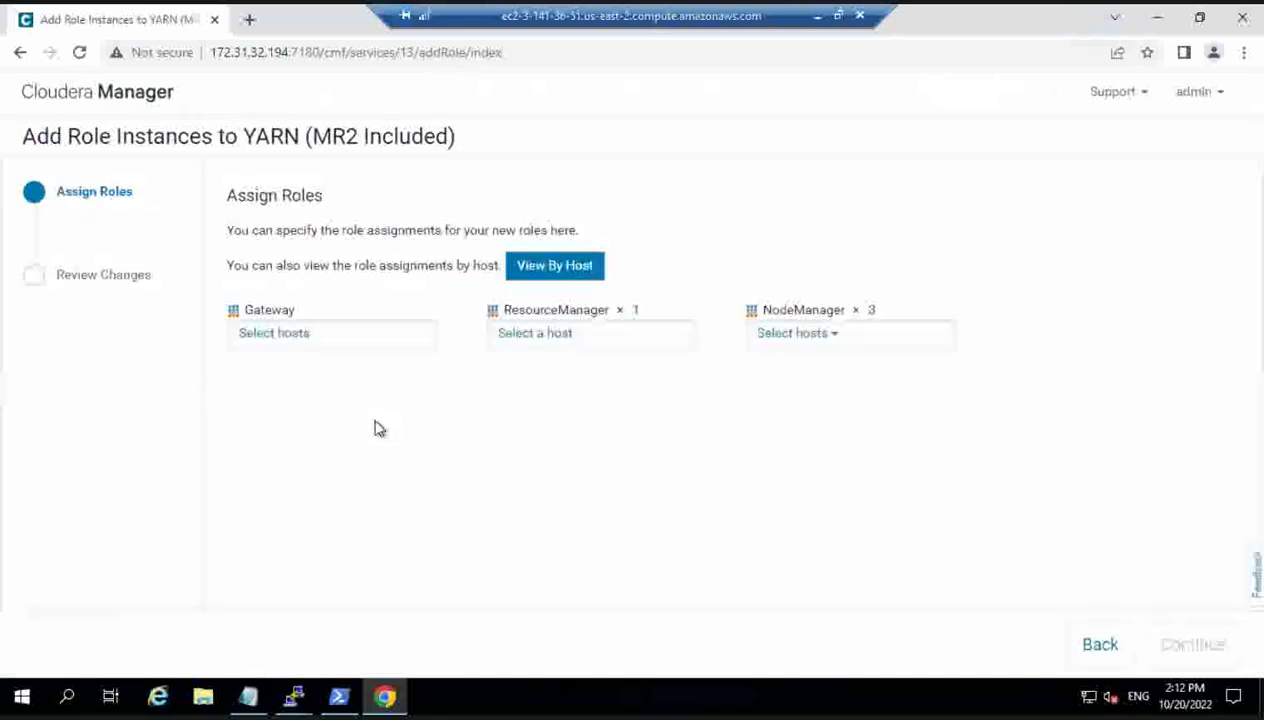
{"action": "left_click", "coordinate": [318, 340]}
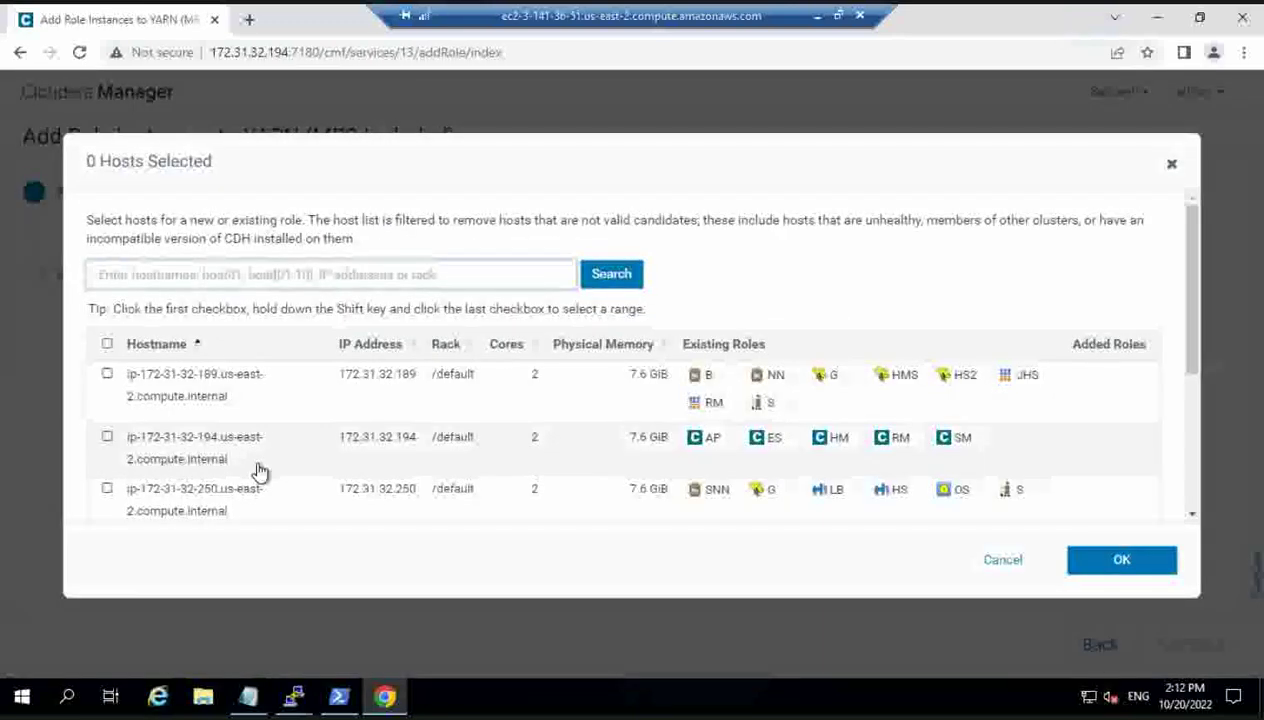
{"action": "scroll", "coordinate": [258, 470], "scroll_direction": "down", "scroll_amount": 1}
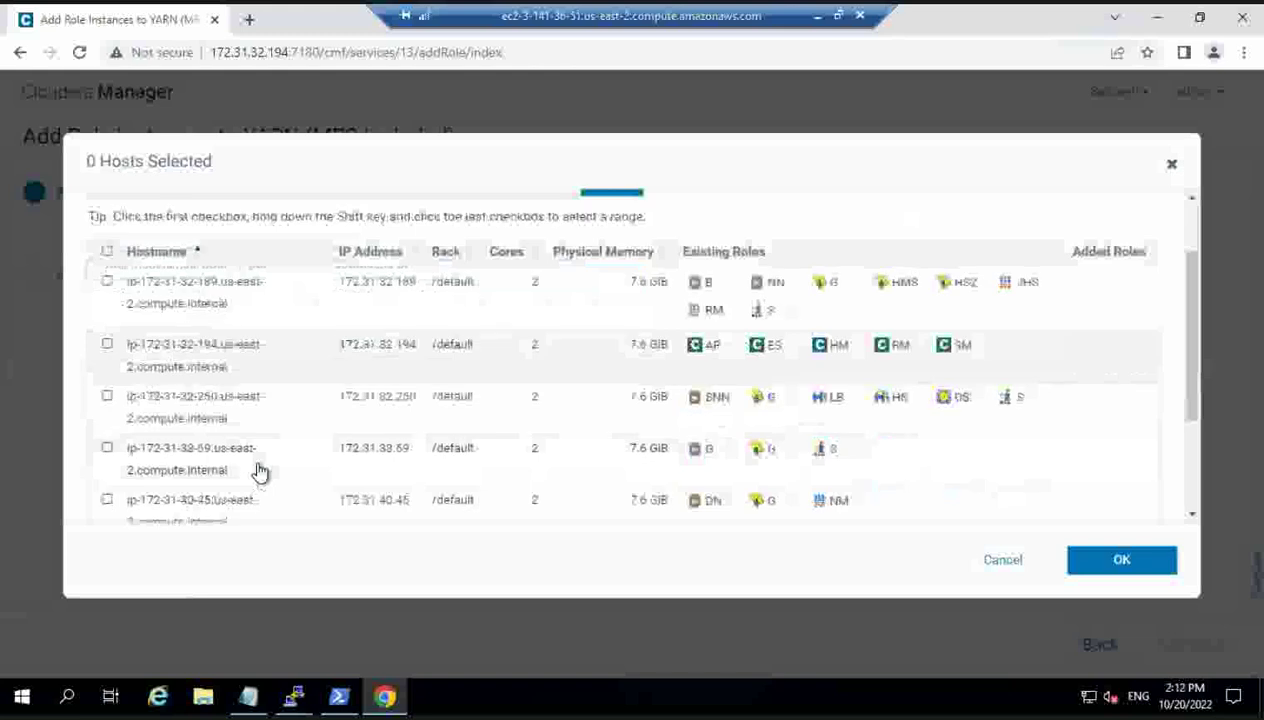
{"action": "left_click", "coordinate": [107, 450]}
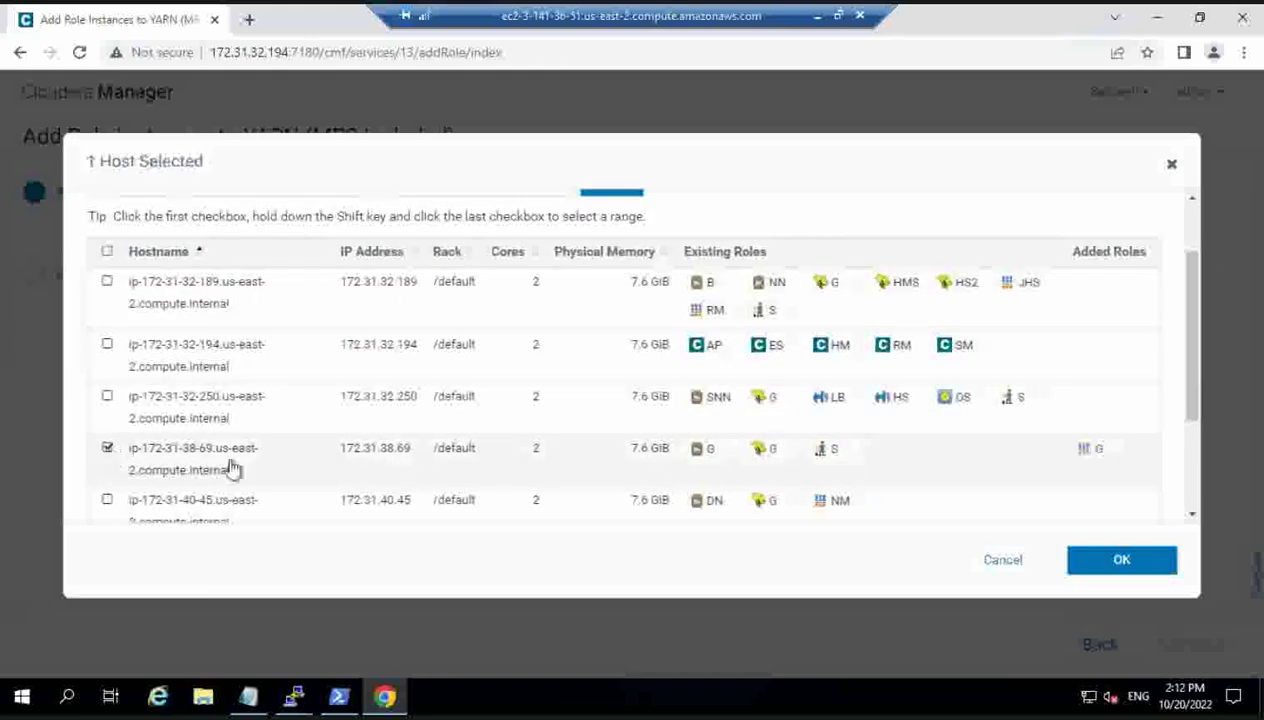
{"action": "left_click", "coordinate": [1122, 561]}
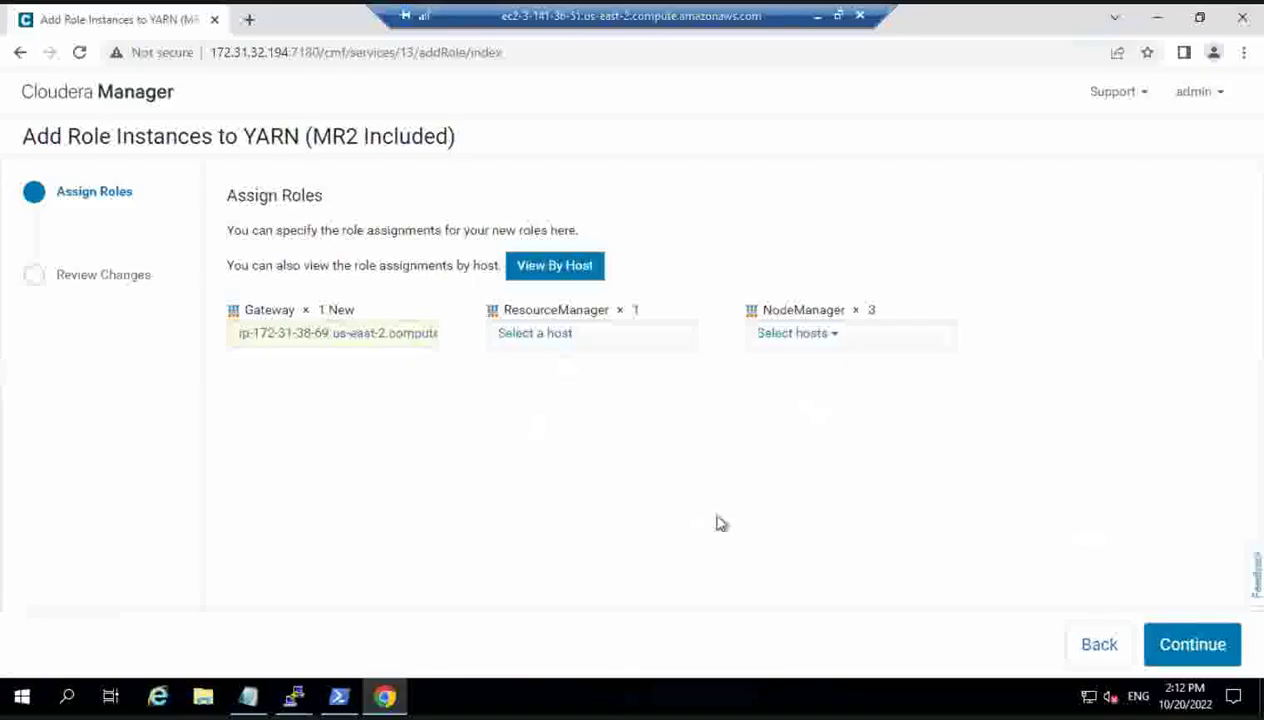
{"action": "left_click", "coordinate": [1210, 660]}
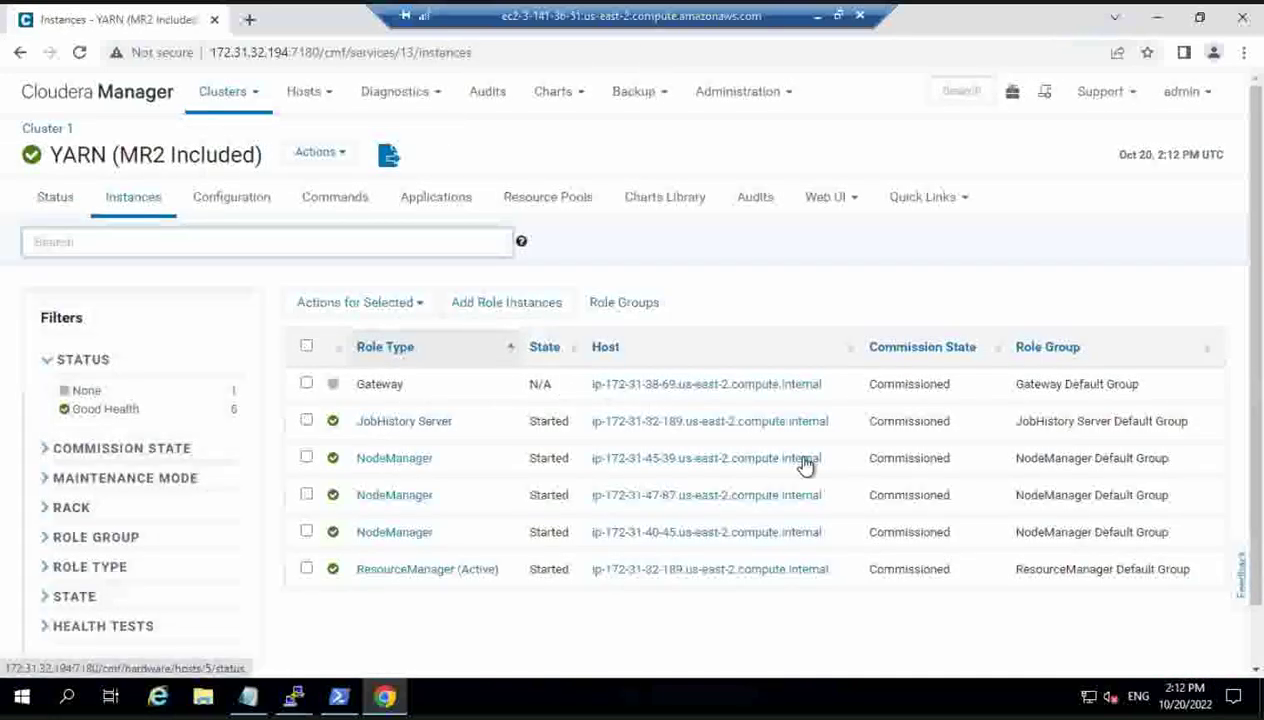
Deploy the stale client configuration across the cluster
{"action": "left_click", "coordinate": [389, 155]}
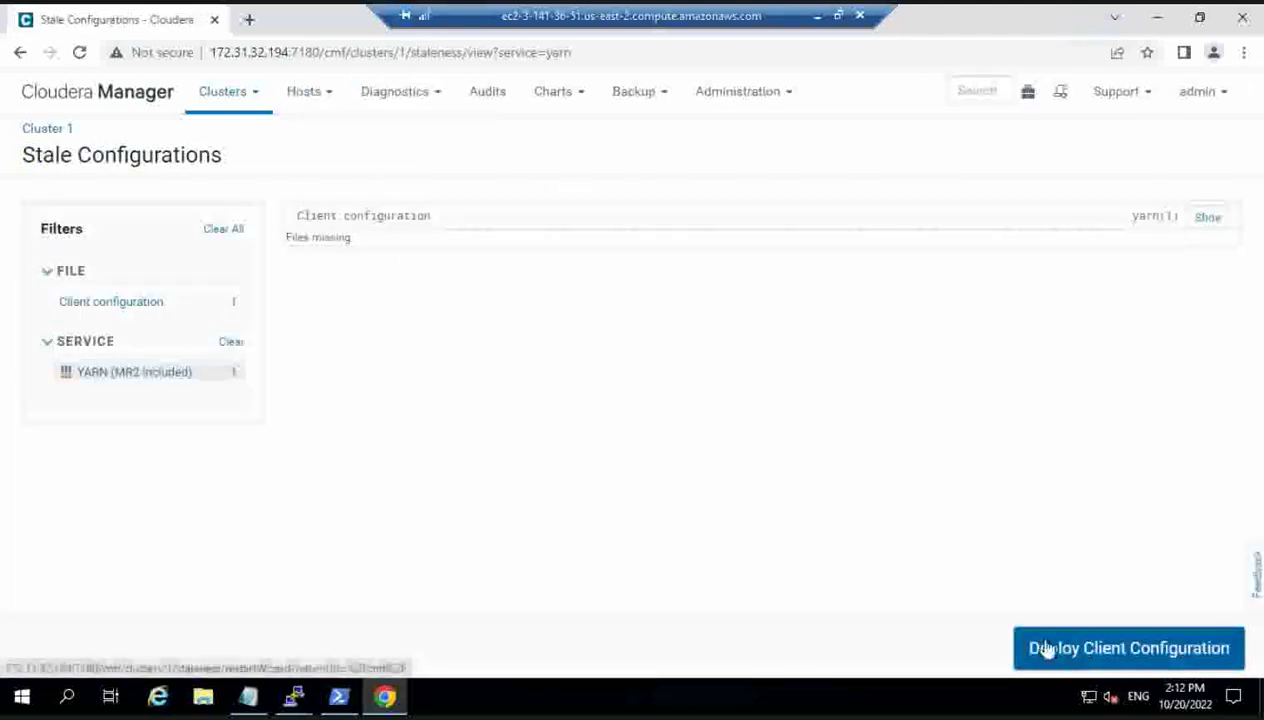
{"action": "left_click", "coordinate": [1049, 649]}
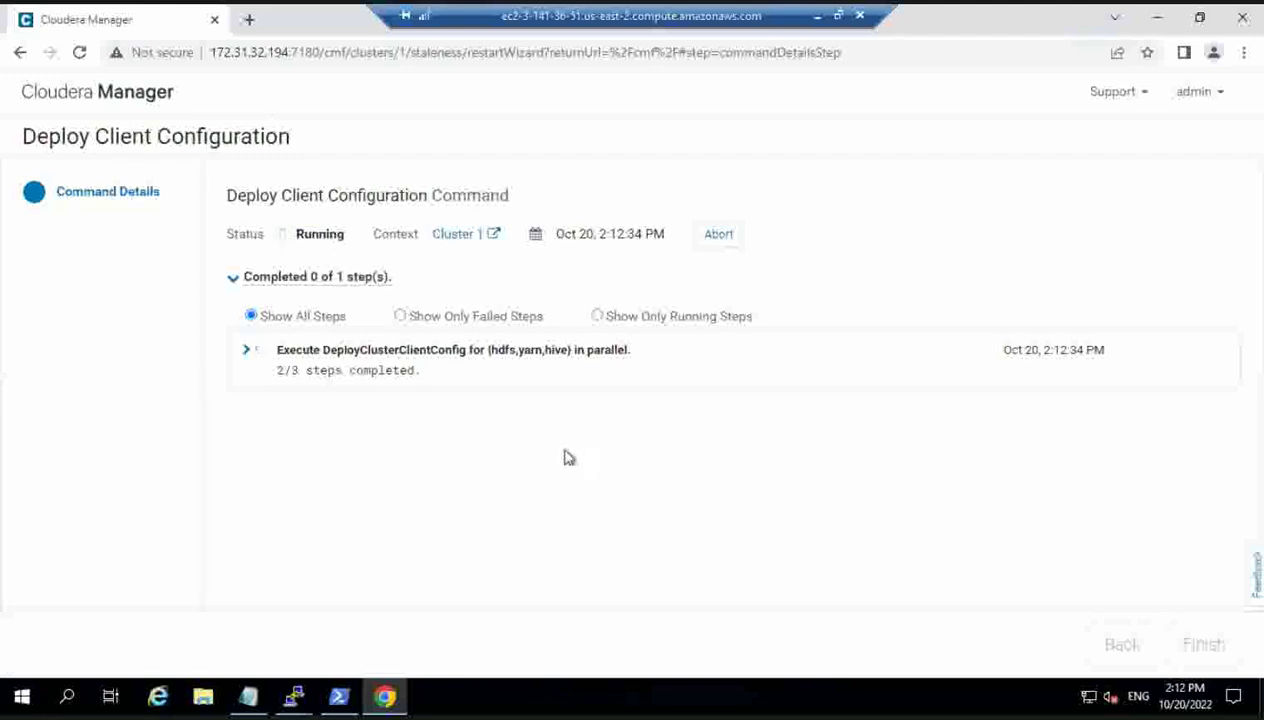
{"action": "left_click", "coordinate": [1190, 652]}
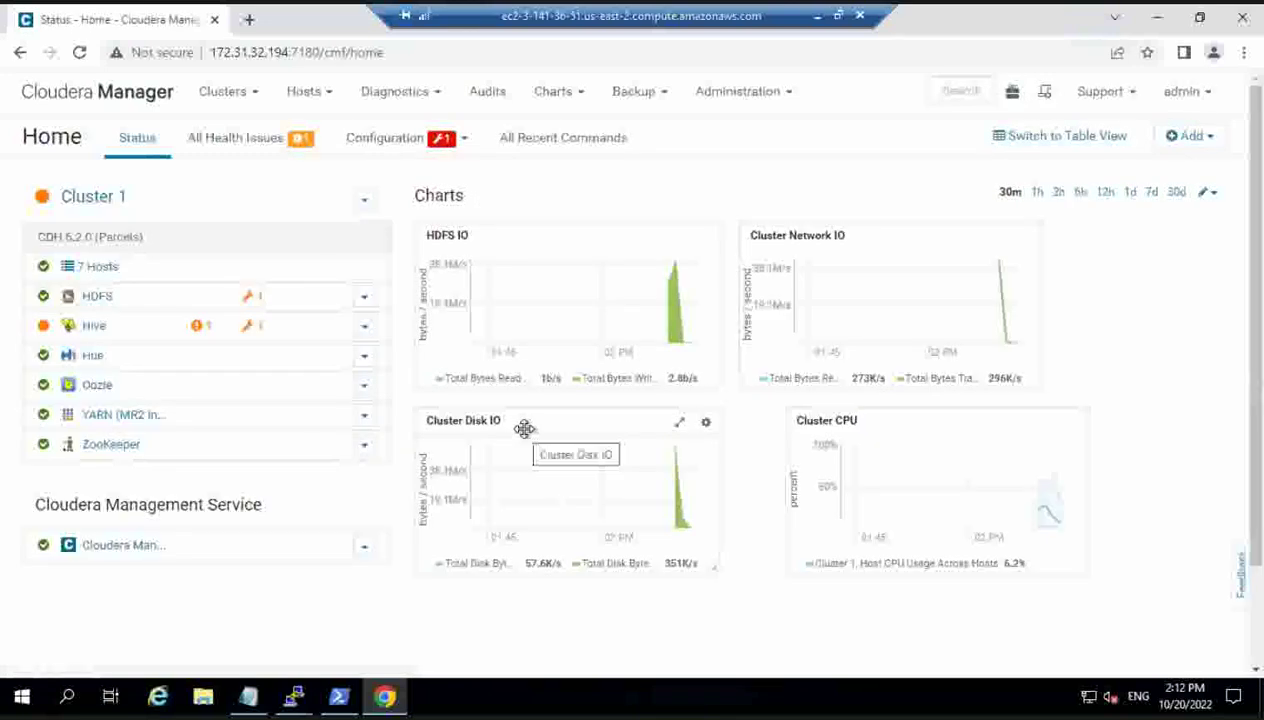
{"action": "scroll", "coordinate": [960, 566], "scroll_direction": "down", "scroll_amount": 1}
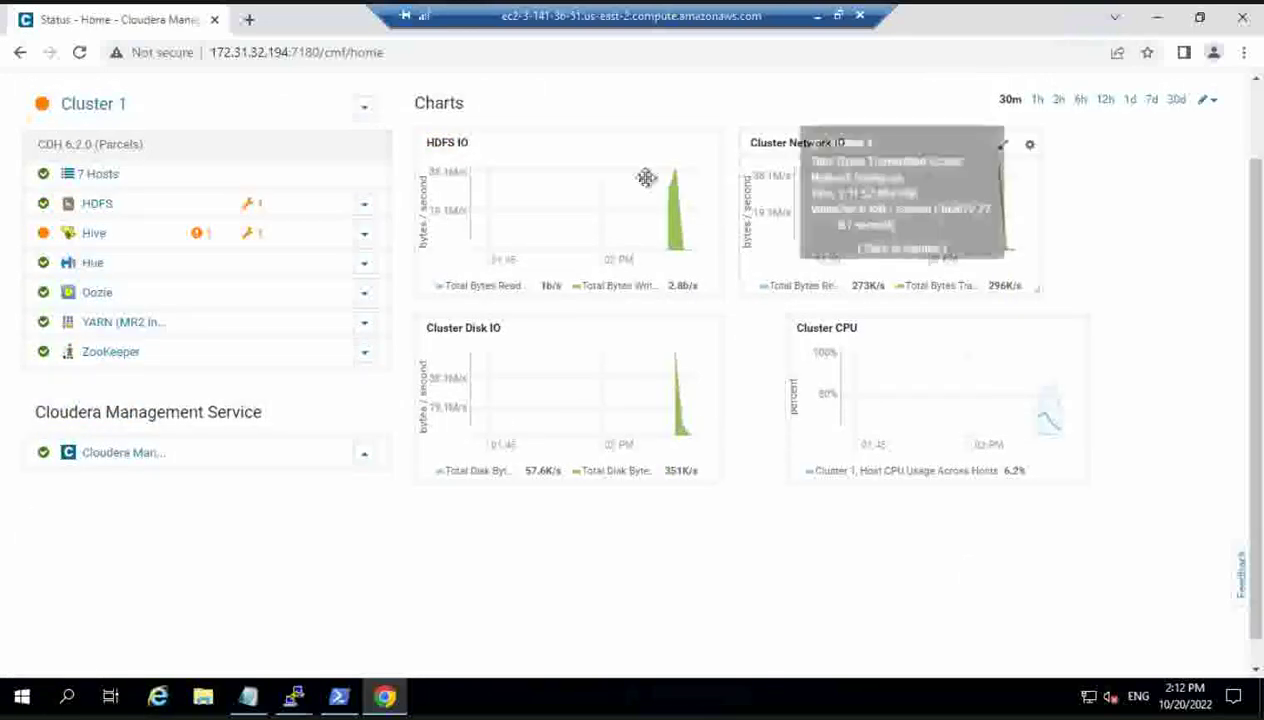
{"action": "scroll", "coordinate": [150, 209], "scroll_direction": "up", "scroll_amount": 1}
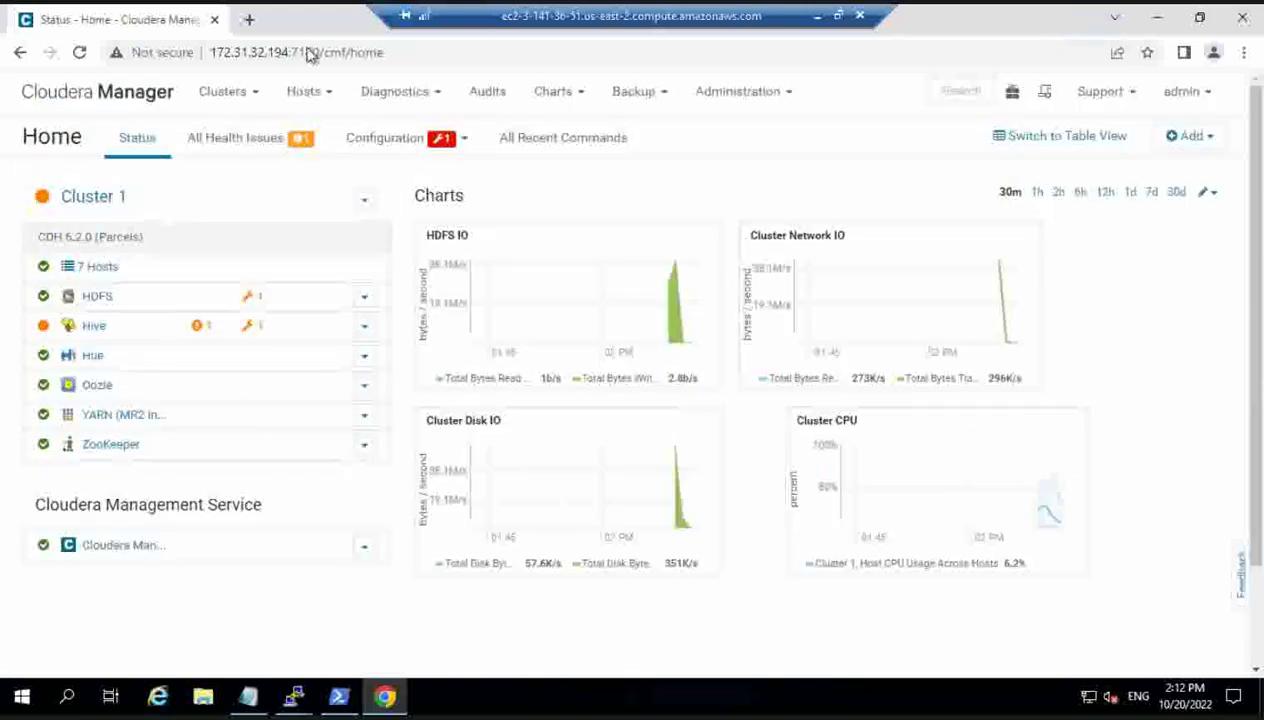
{"action": "left_click", "coordinate": [310, 100]}
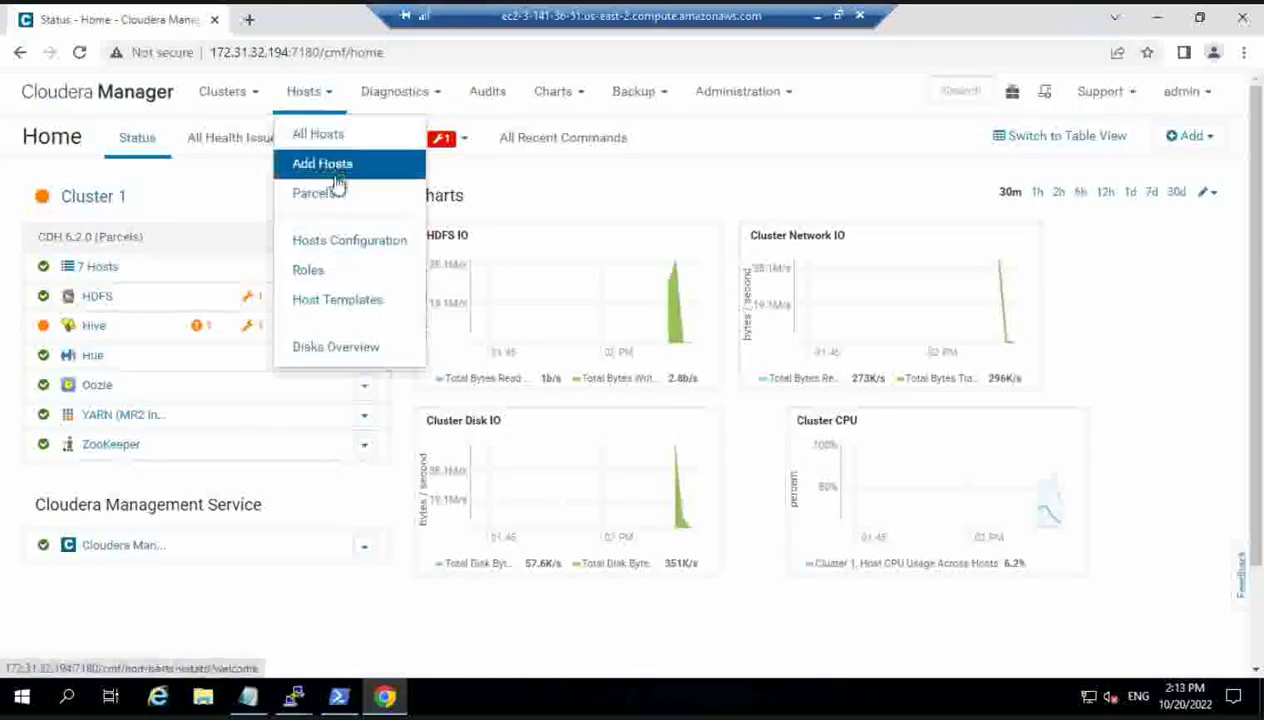
{"action": "left_click", "coordinate": [318, 276]}
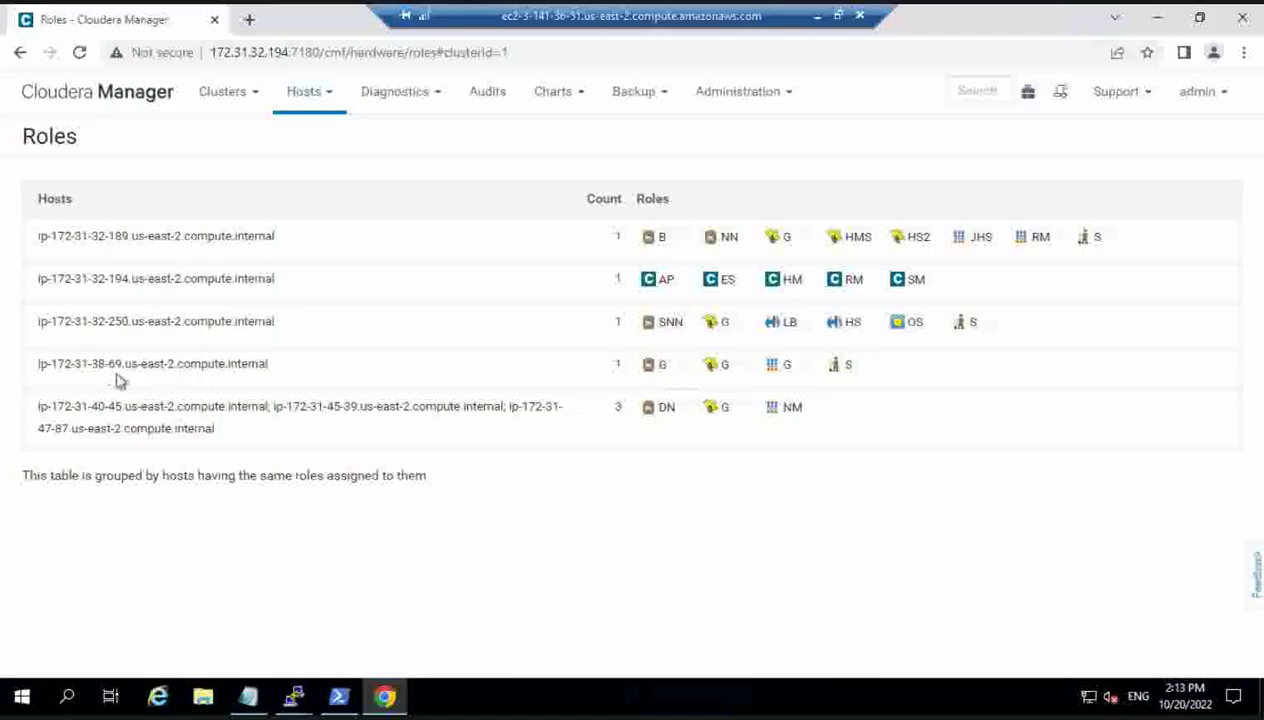
{"action": "left_click_drag", "start_coordinate": [126, 368], "coordinate": [42, 366]}
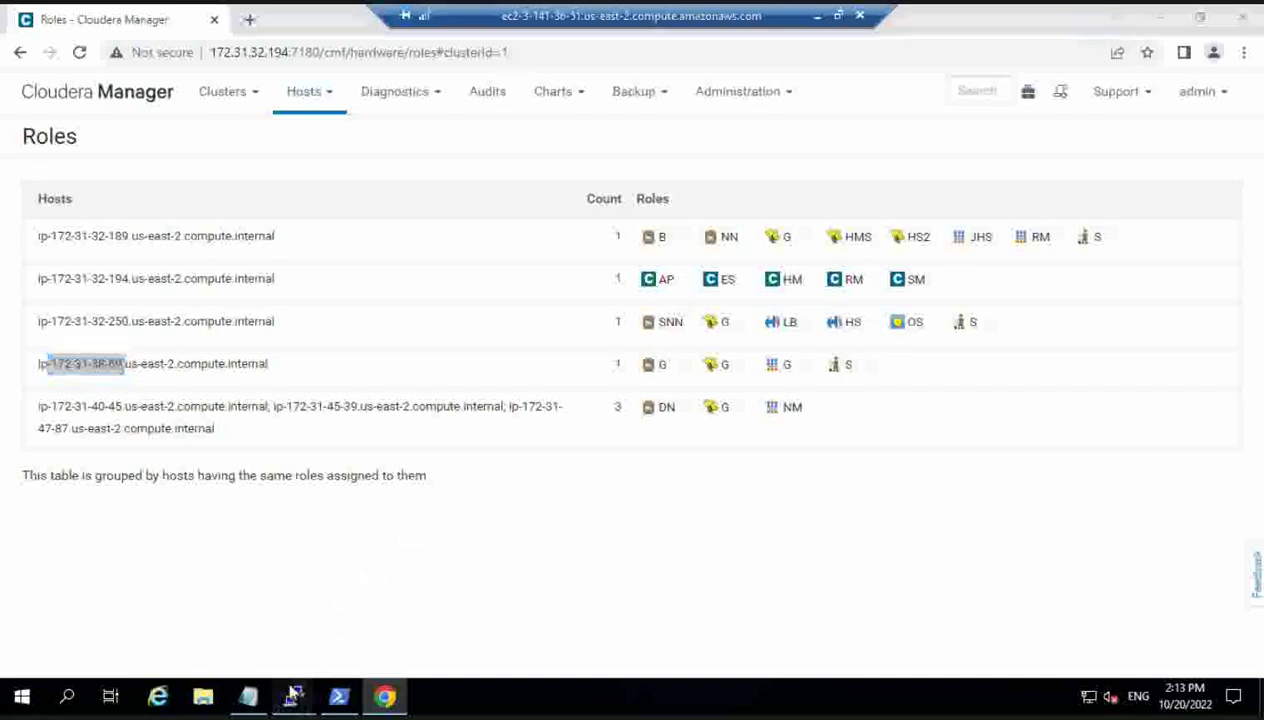
{"action": "mouse_move", "coordinate": [292, 696]}
{"action": "left_click", "coordinate": [242, 602]}
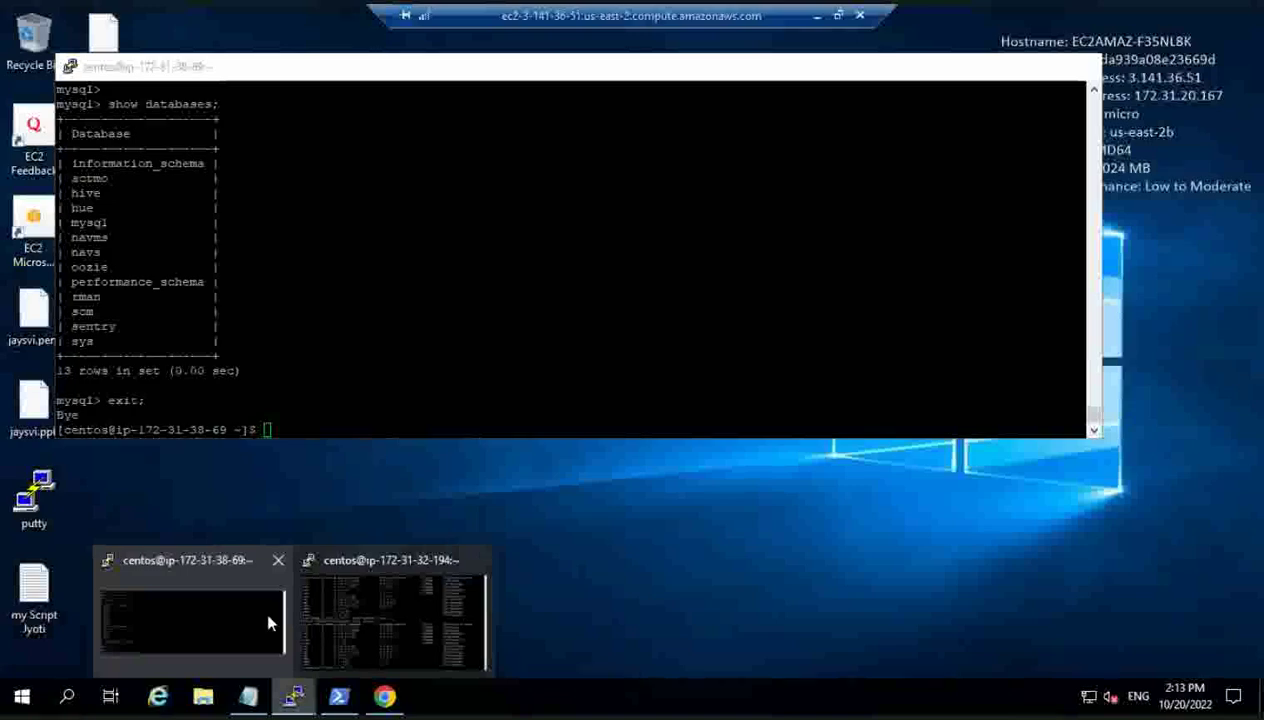
{"action": "left_click", "coordinate": [228, 623]}
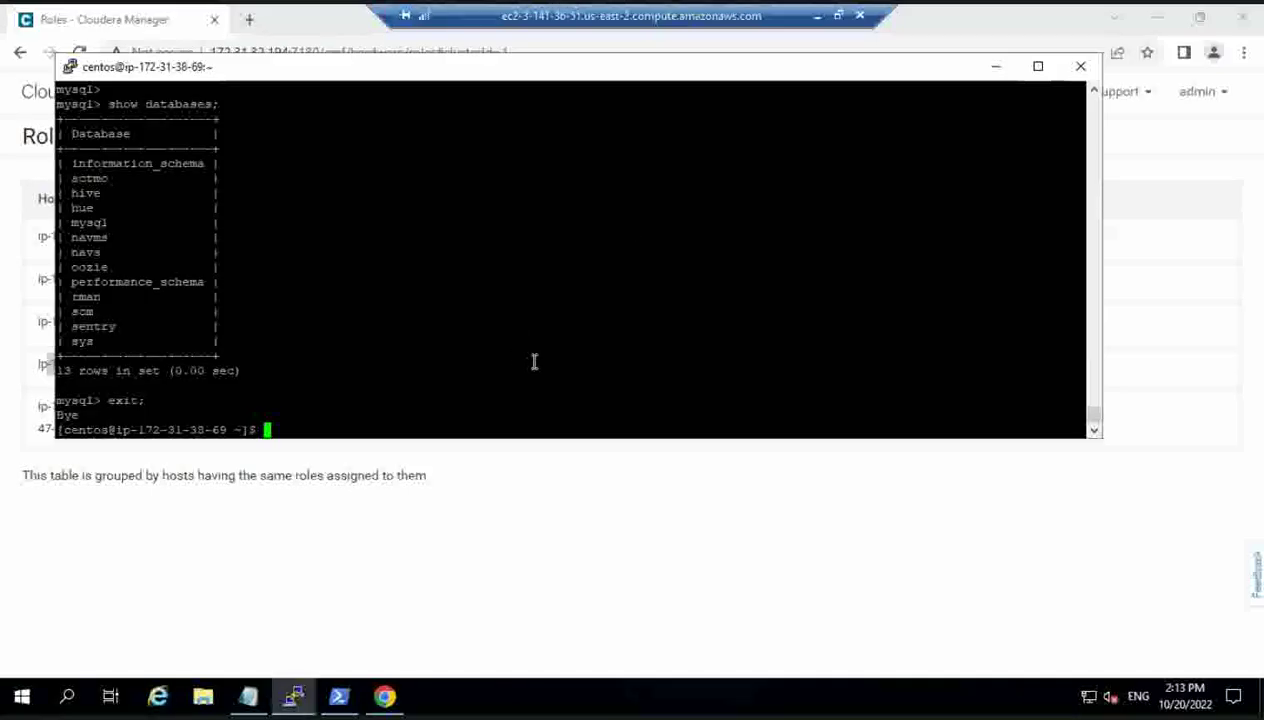
{"action": "left_click", "coordinate": [996, 70]}
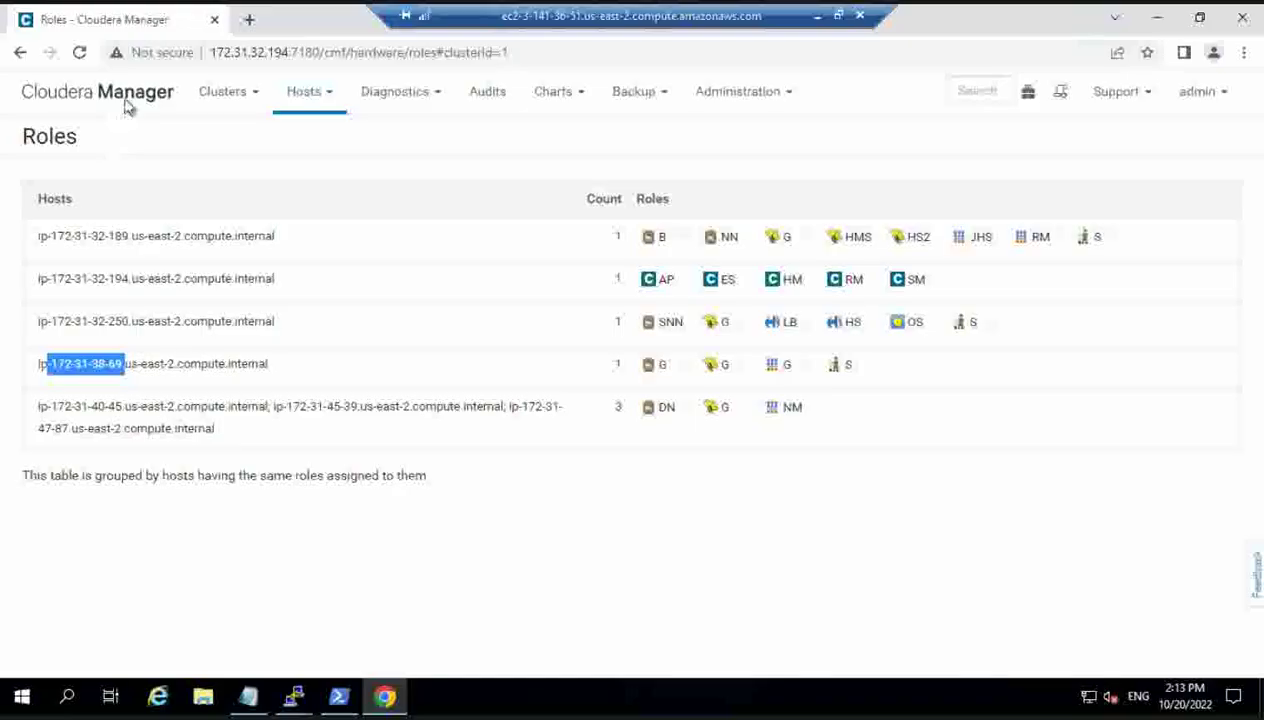
{"action": "left_click", "coordinate": [124, 100]}
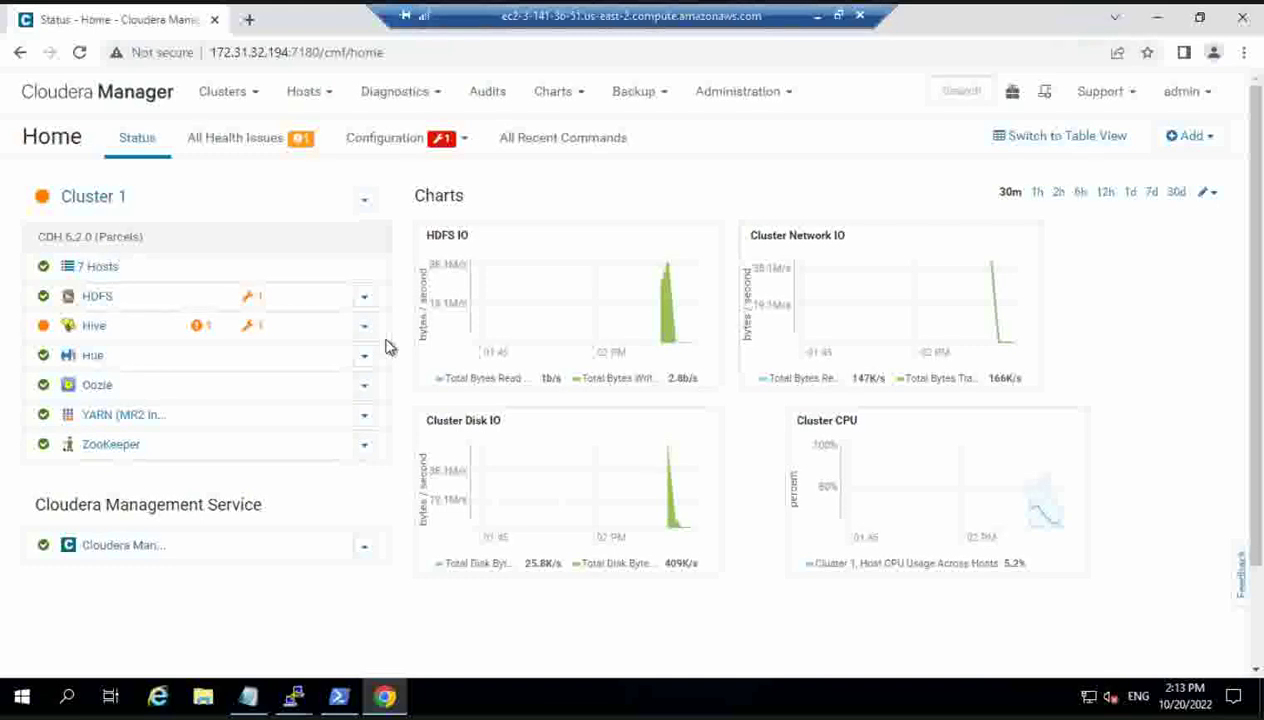
Dismiss Hive's configuration warning and suppress the Hive Metastore Canary health test
{"action": "left_click", "coordinate": [251, 330]}
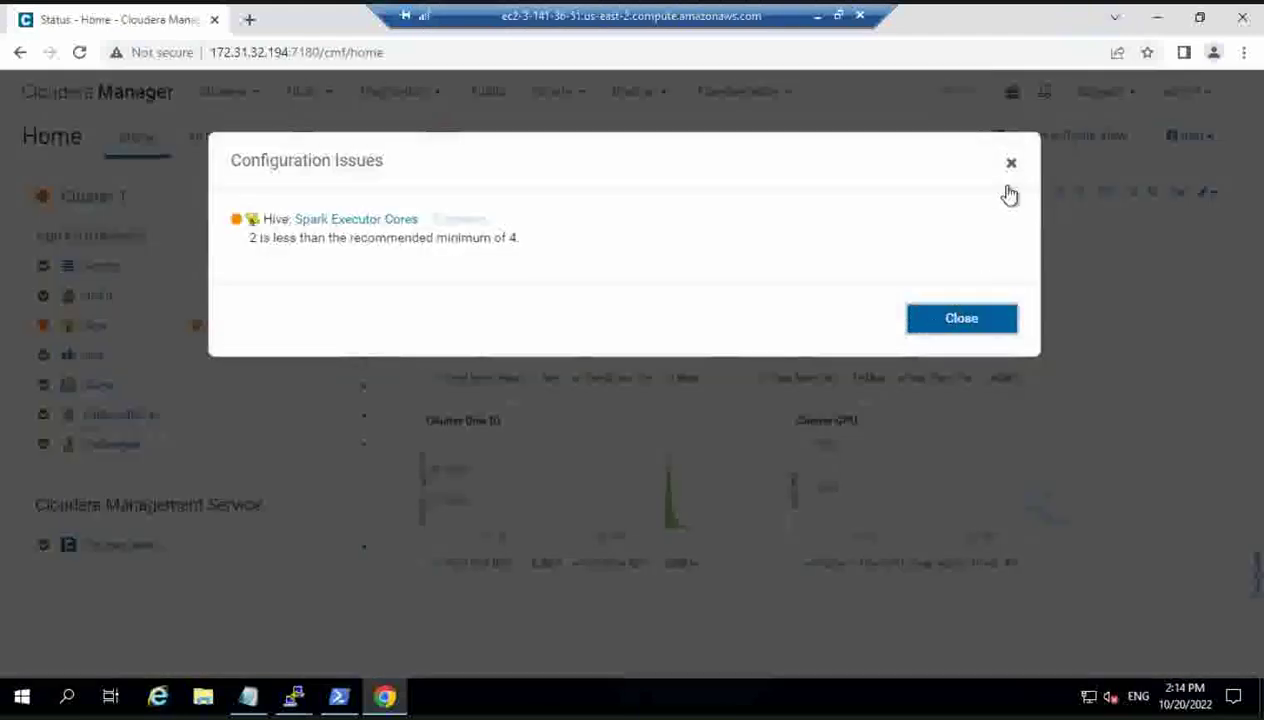
{"action": "left_click", "coordinate": [210, 357]}
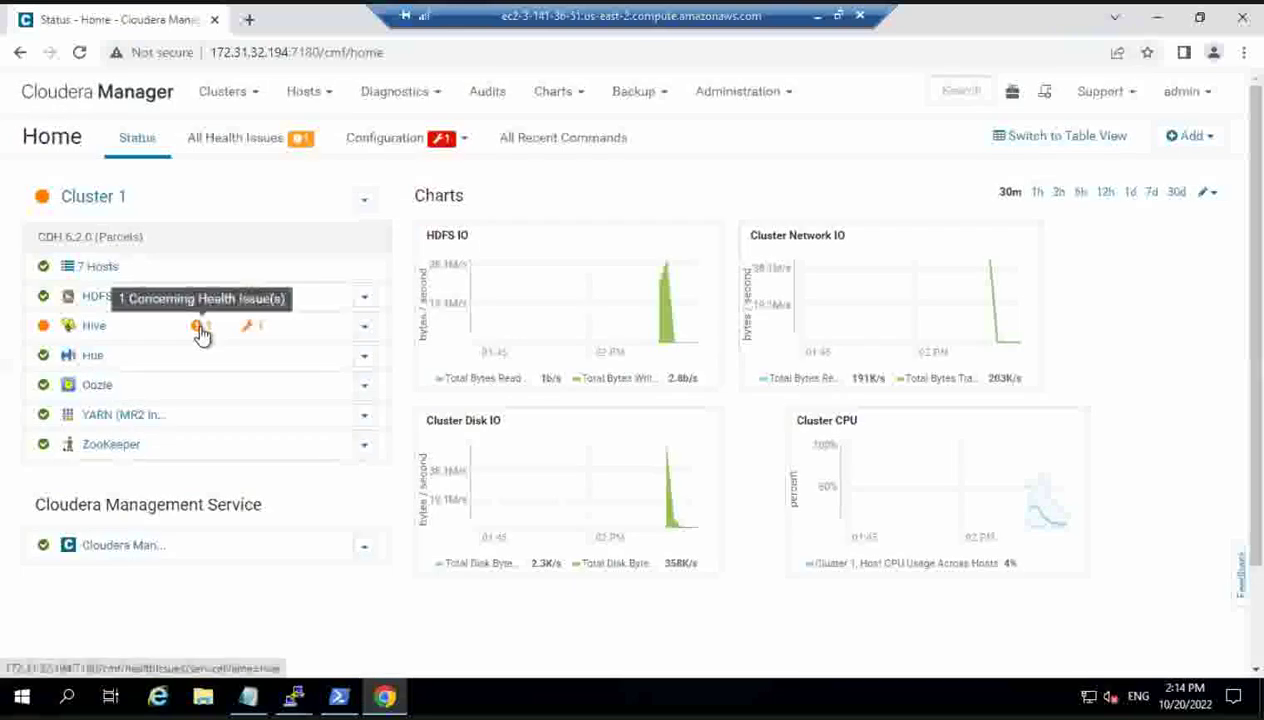
{"action": "left_click", "coordinate": [199, 330]}
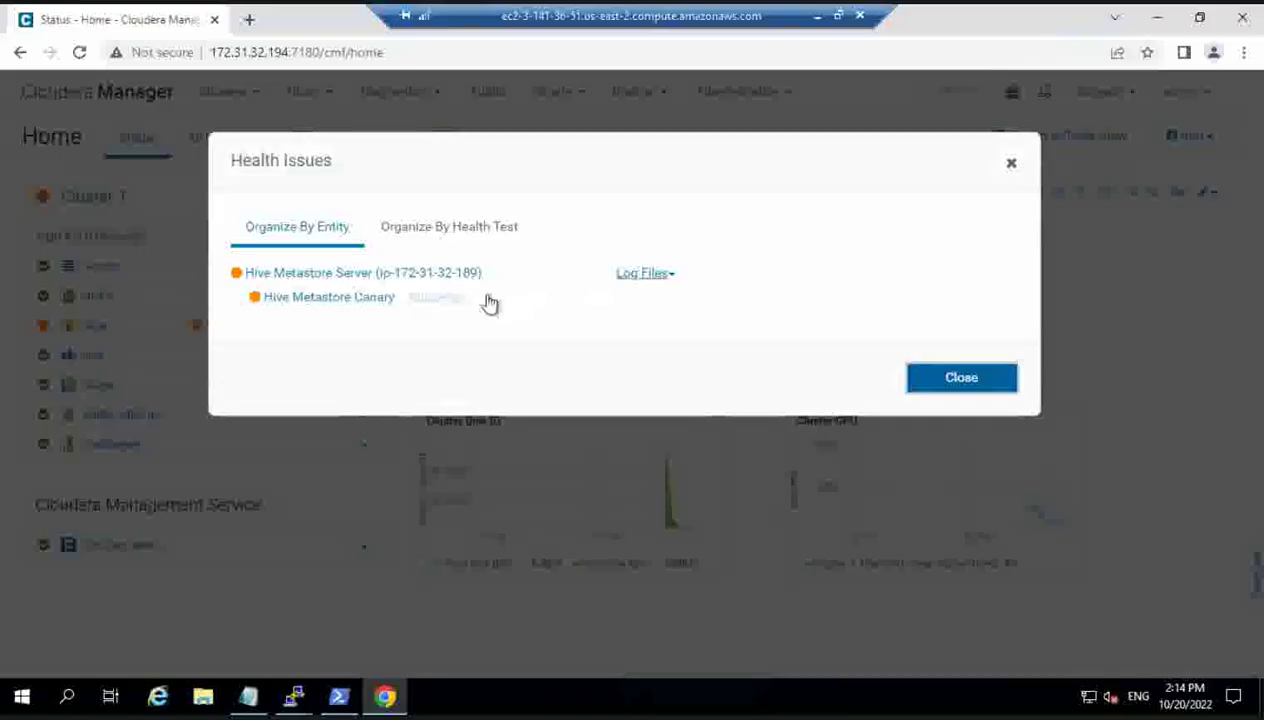
{"action": "left_click", "coordinate": [446, 304]}
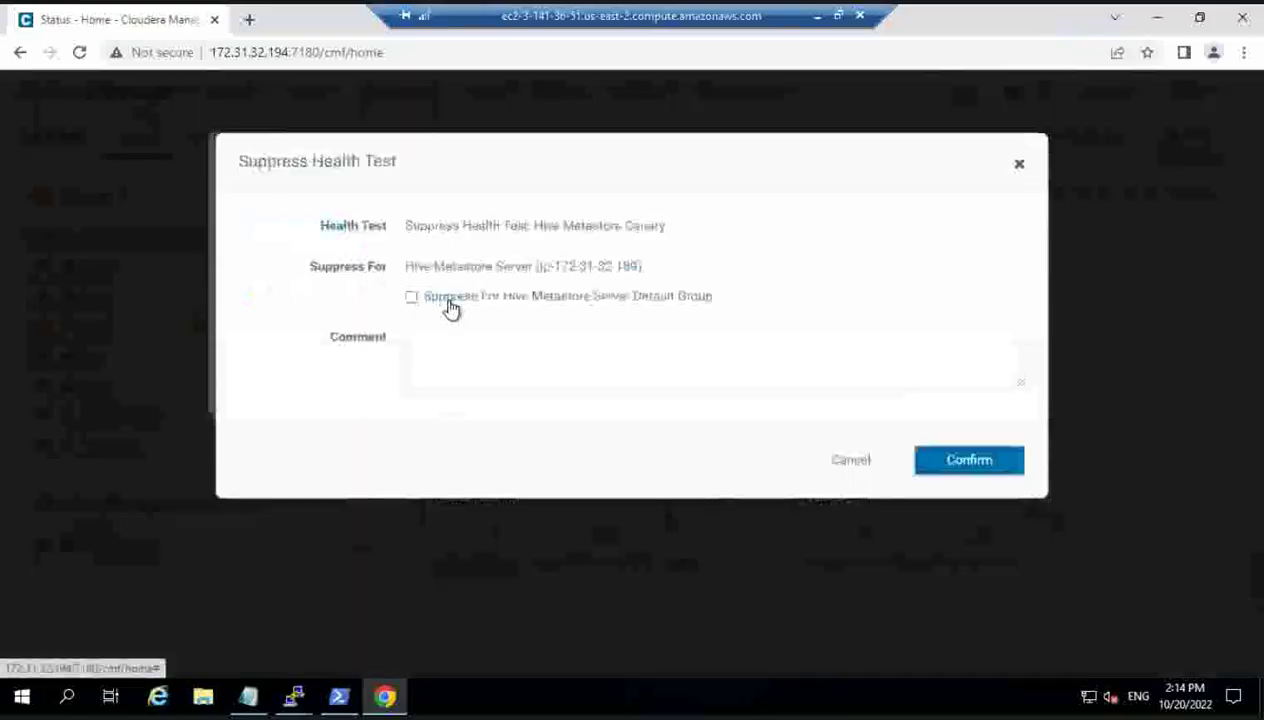
{"action": "left_click", "coordinate": [950, 460]}
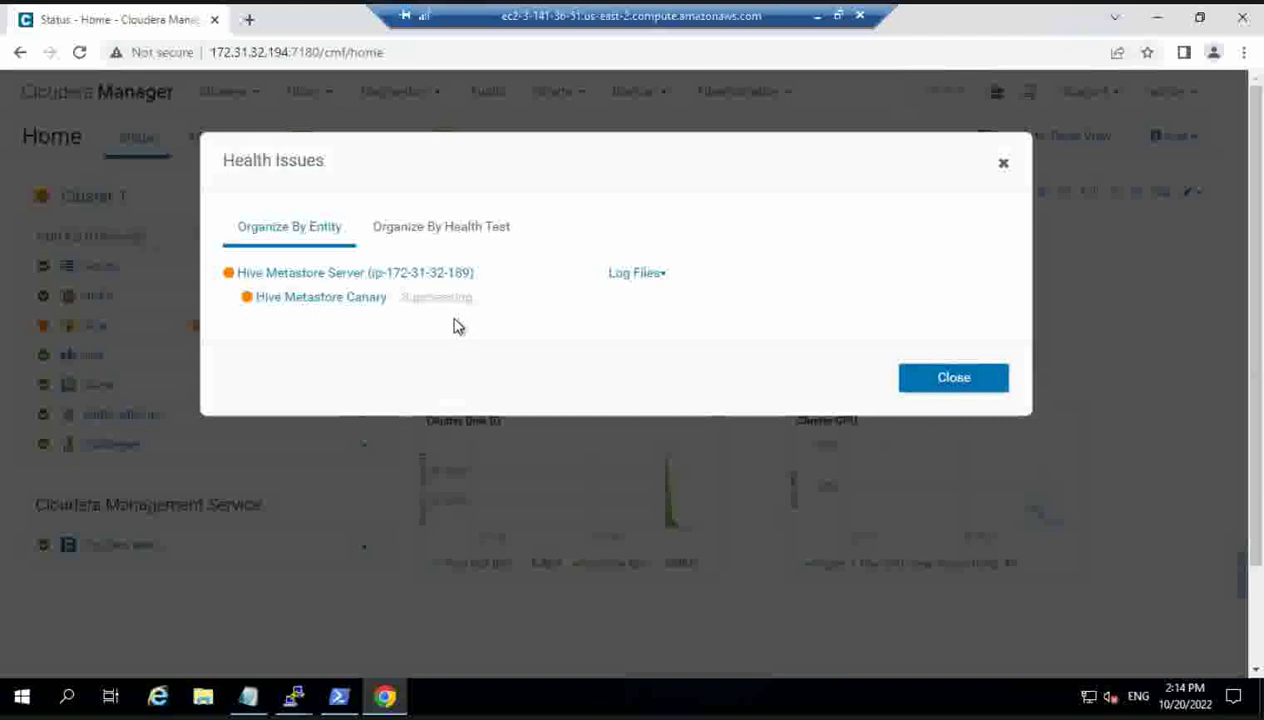
{"action": "left_click", "coordinate": [951, 379]}
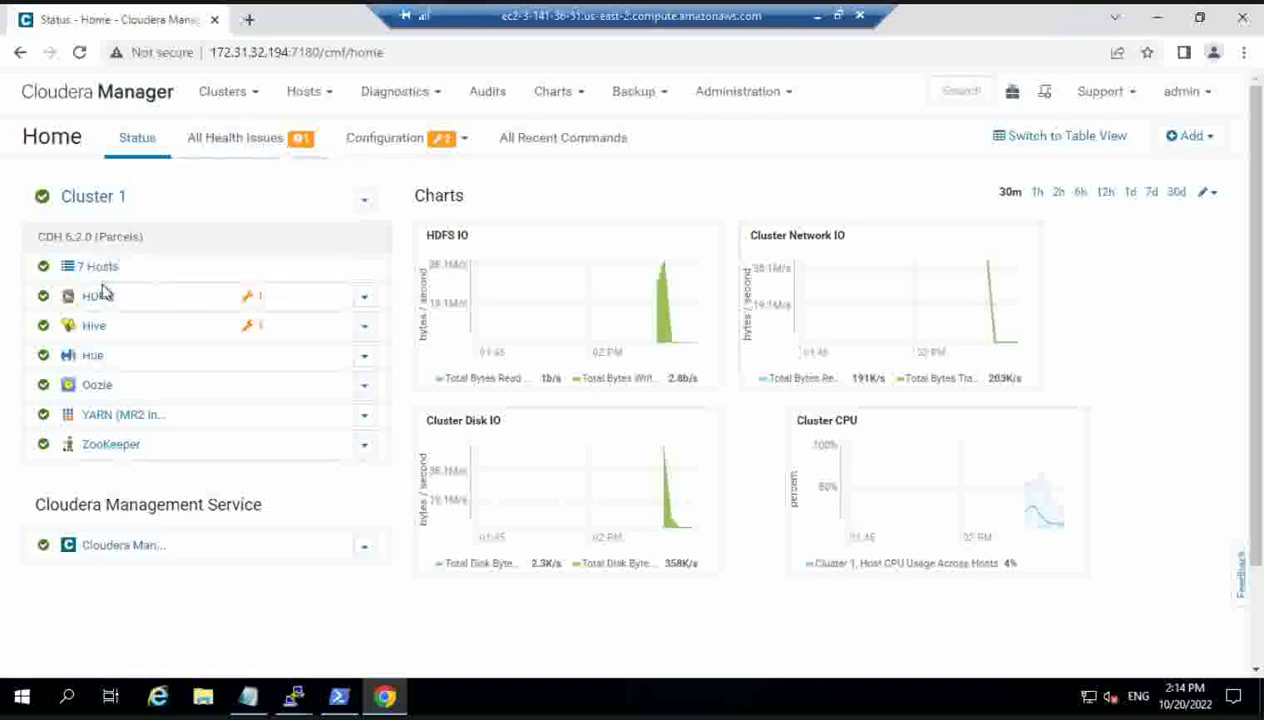
{"action": "left_click", "coordinate": [93, 358]}
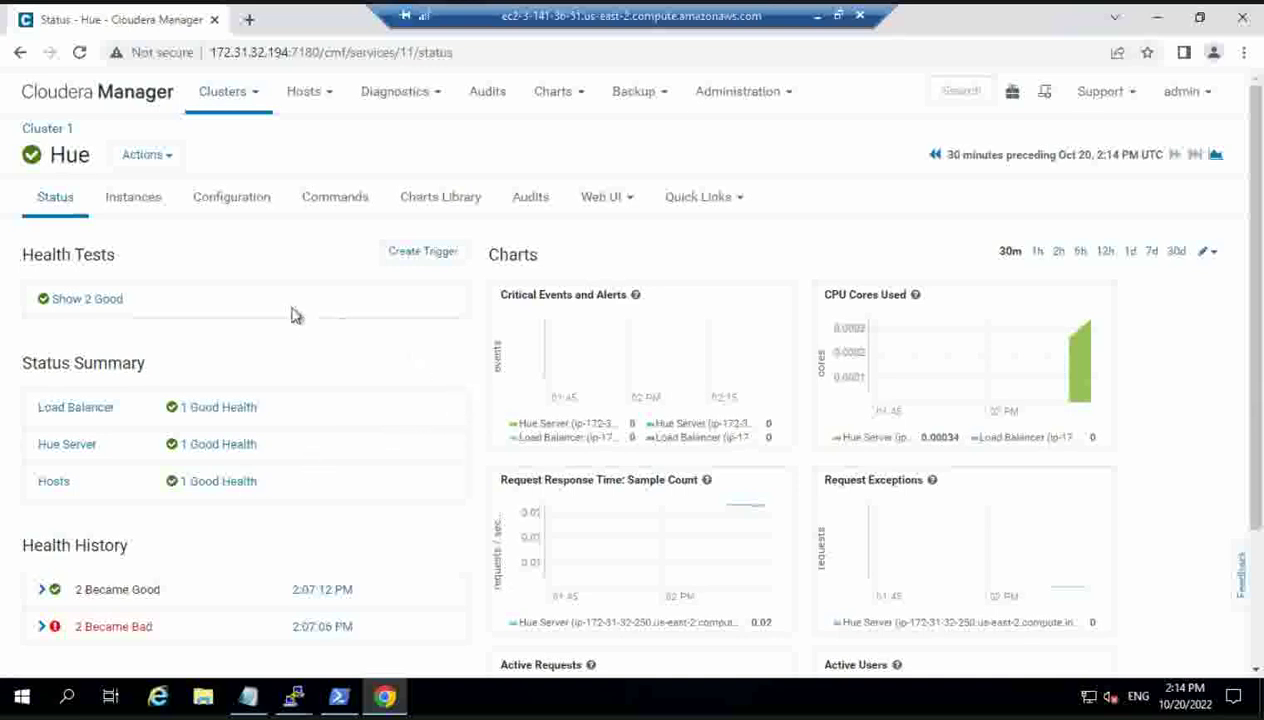
Open the Hue Load Balanced web UI and create the superuser account with a username and password
{"action": "left_click", "coordinate": [605, 199]}
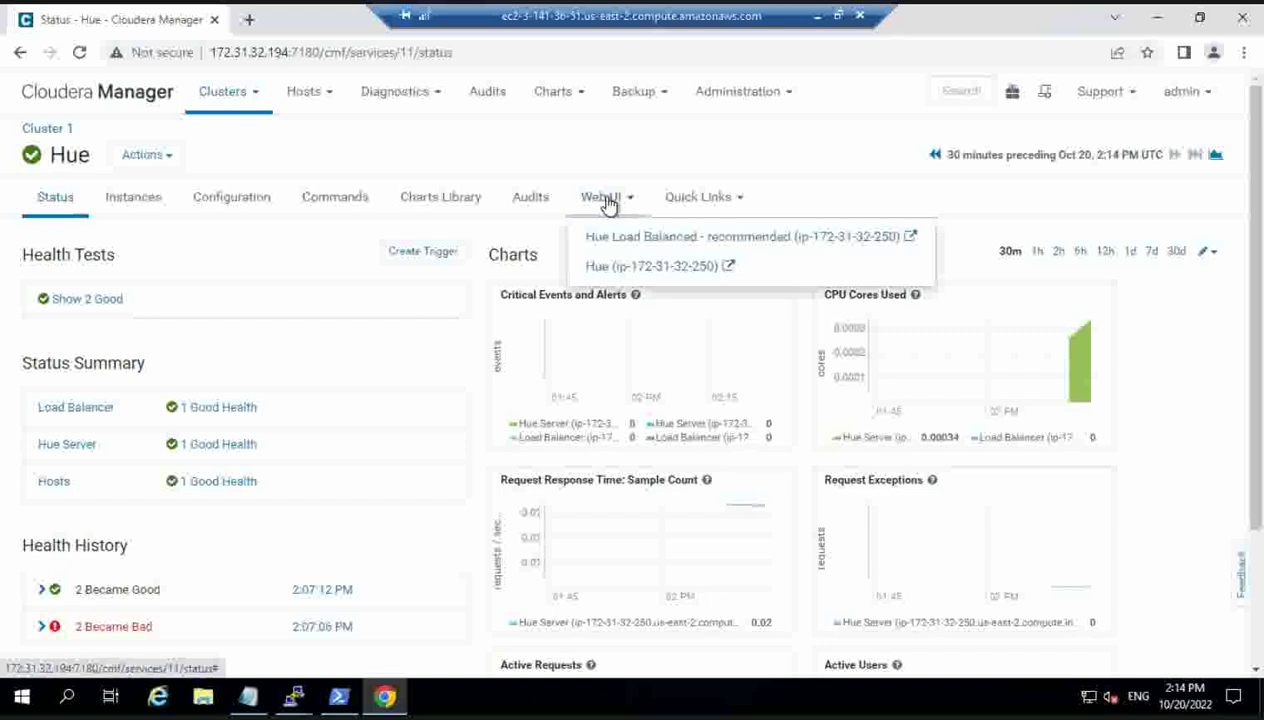
{"action": "left_click", "coordinate": [641, 240]}
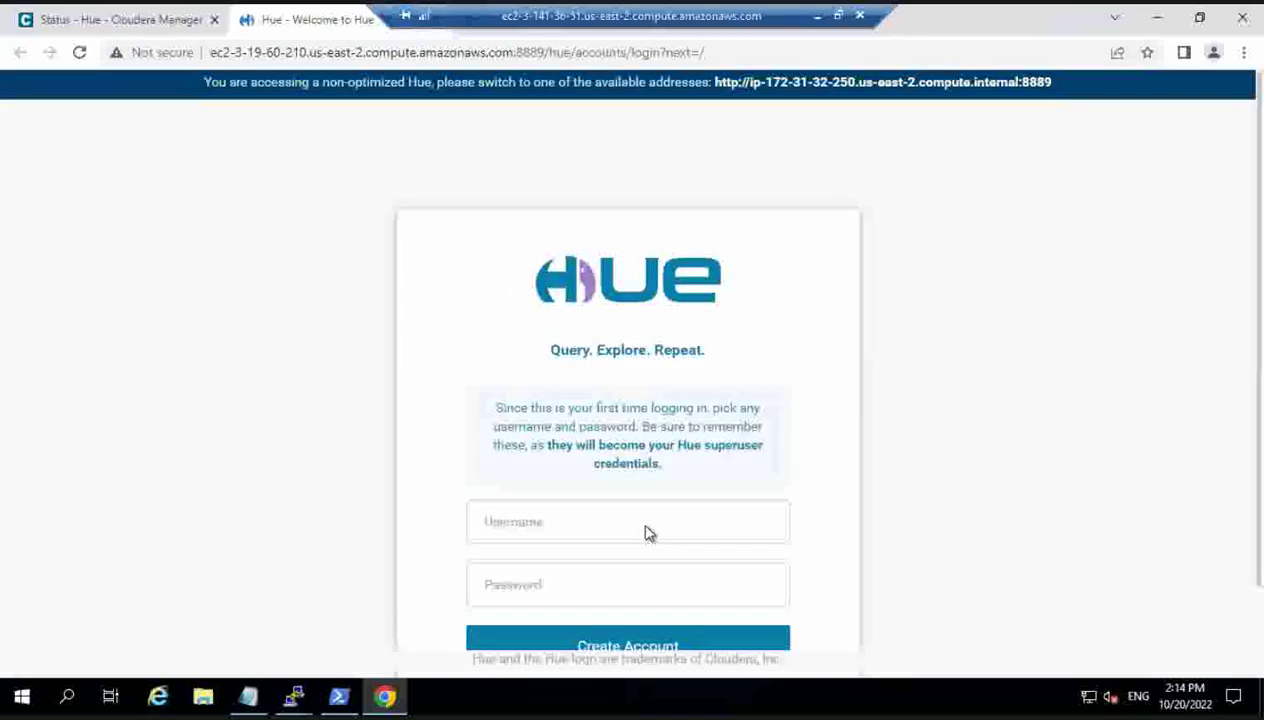
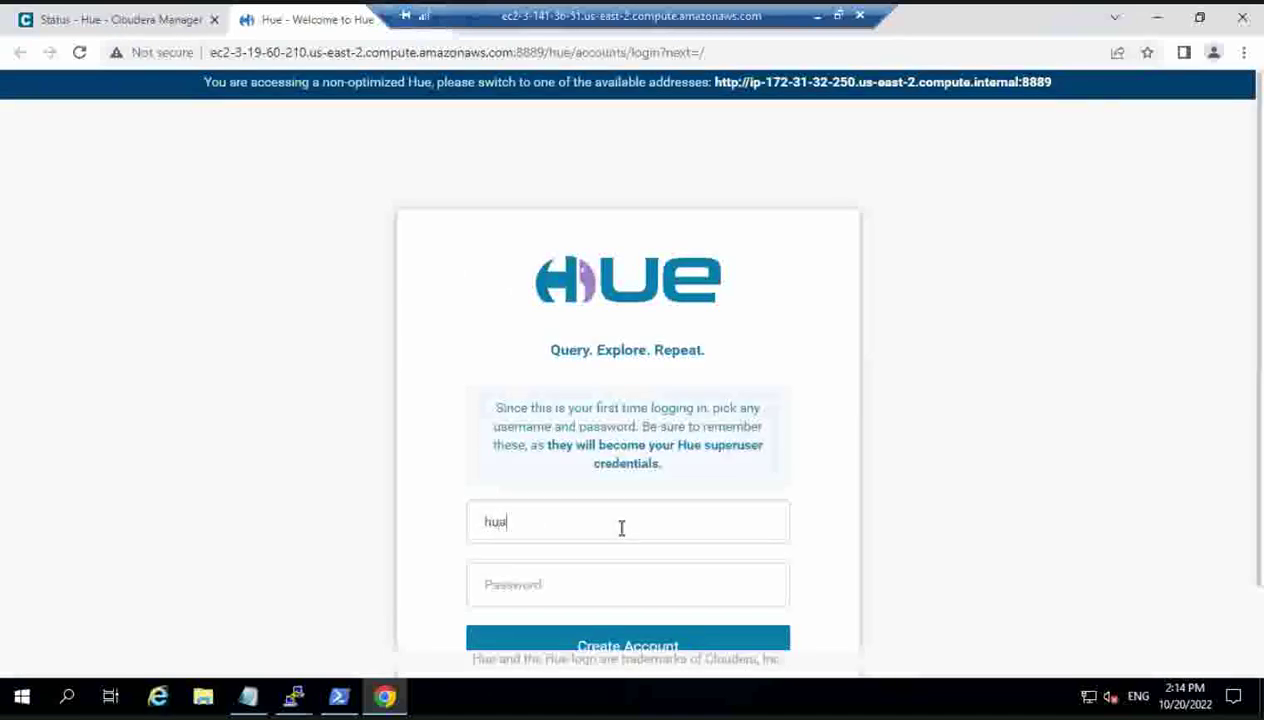
{"action": "key", "text": "Tab"}
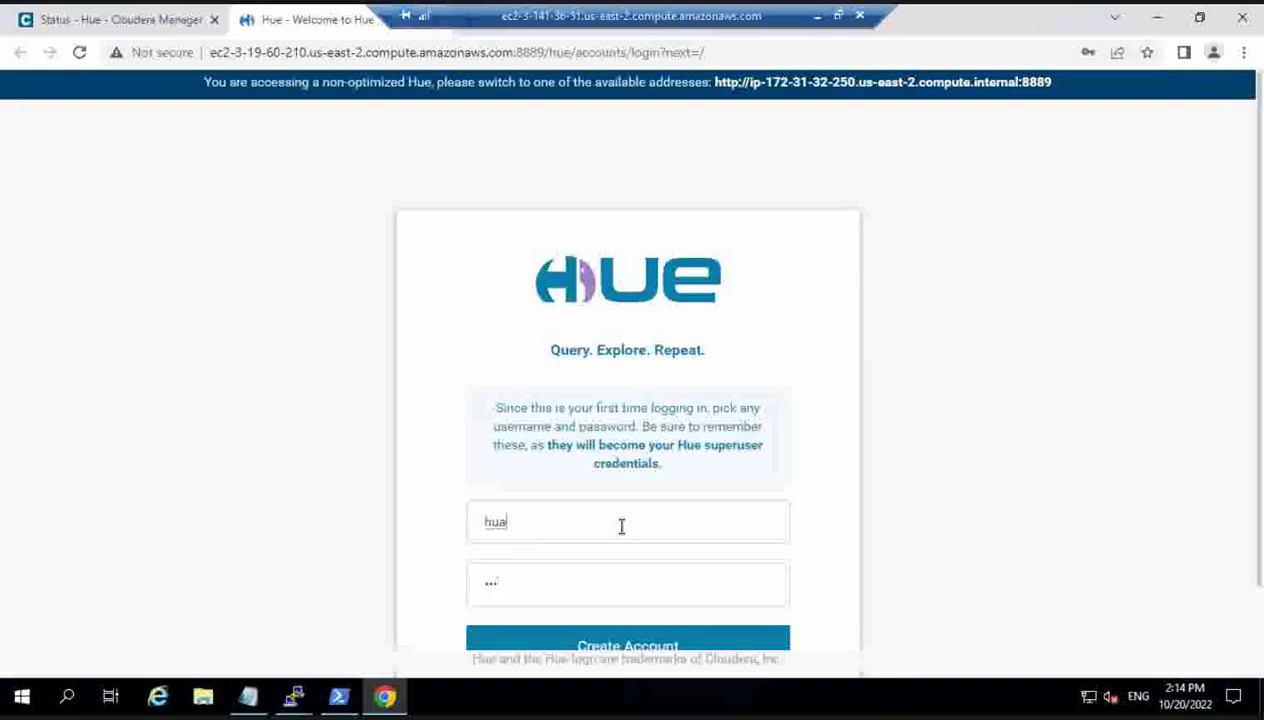
{"action": "left_click", "coordinate": [621, 526]}
{"action": "key", "text": "BackSpace"}
{"action": "key", "text": "BackSpace"}
{"action": "type", "text": "hu"}
{"action": "left_click", "coordinate": [645, 647]}
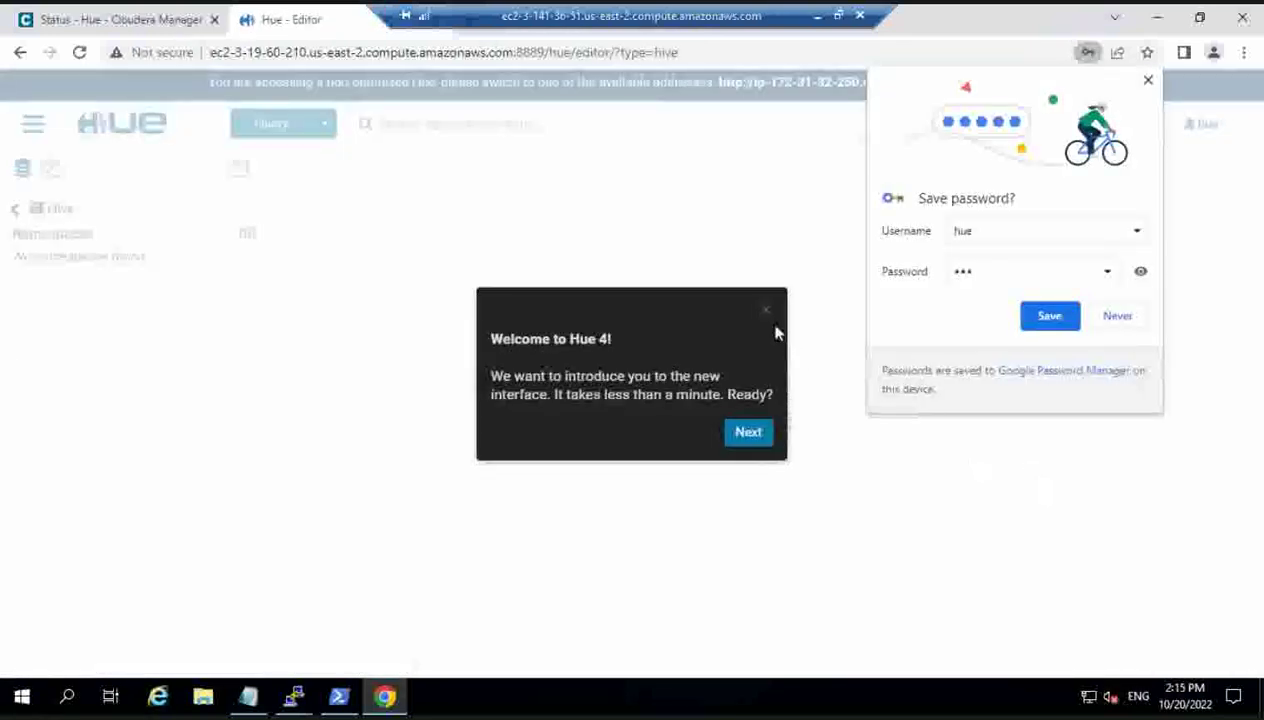
Dismiss the Hue 4 welcome tour and the browser's save-password prompt
{"action": "left_click", "coordinate": [768, 316]}
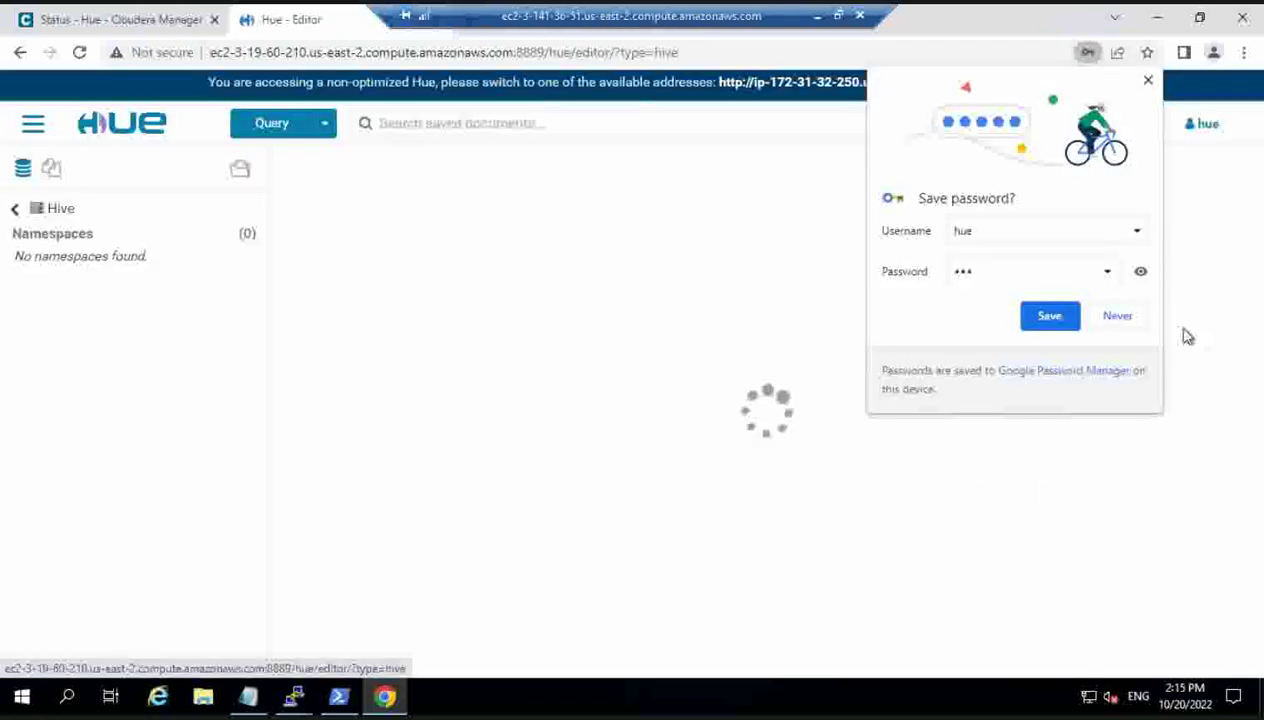
{"action": "left_click", "coordinate": [538, 368]}
{"action": "left_click", "coordinate": [490, 402]}
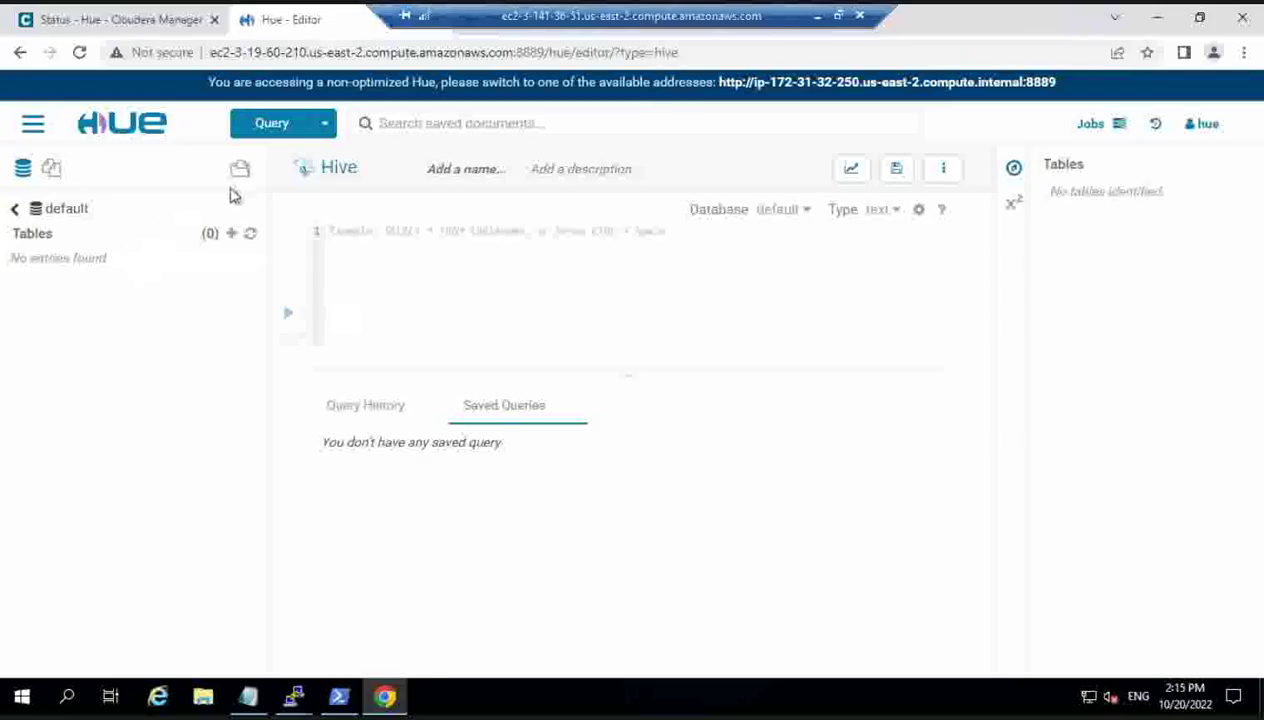
Open the File Browser at /user/hue and bring up its upload window
{"action": "left_click", "coordinate": [33, 125]}
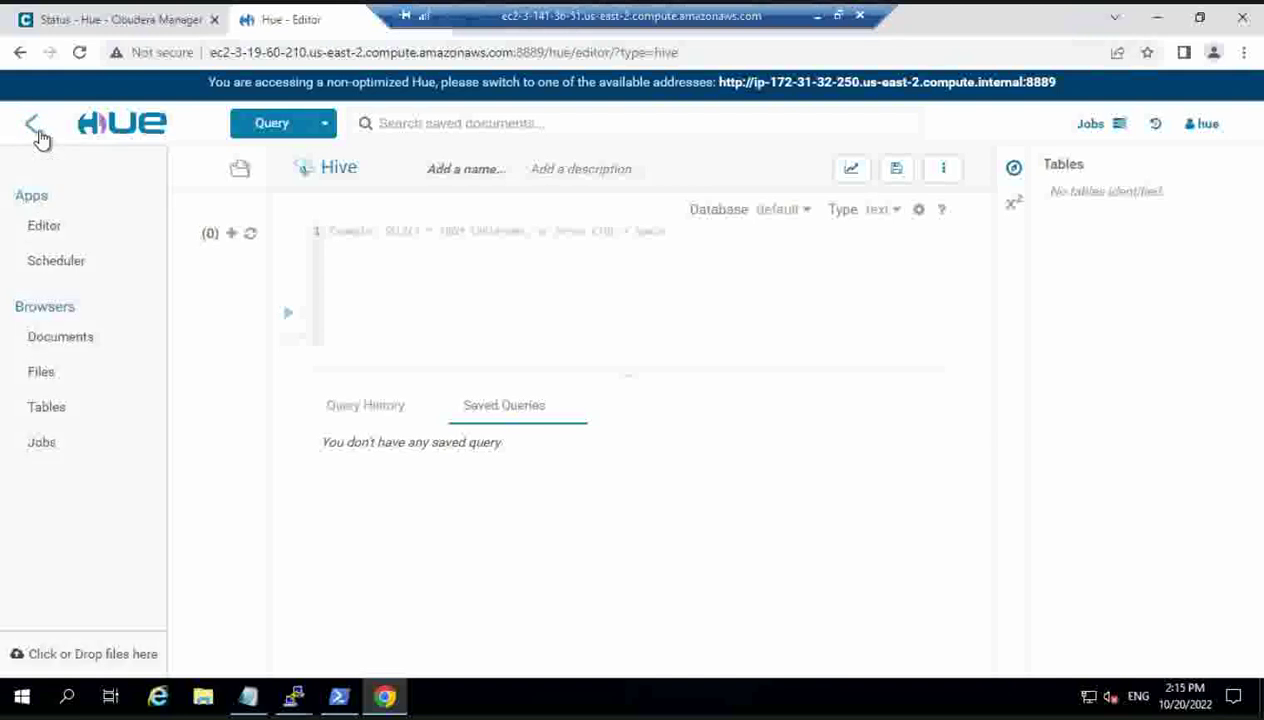
{"action": "left_click", "coordinate": [240, 170]}
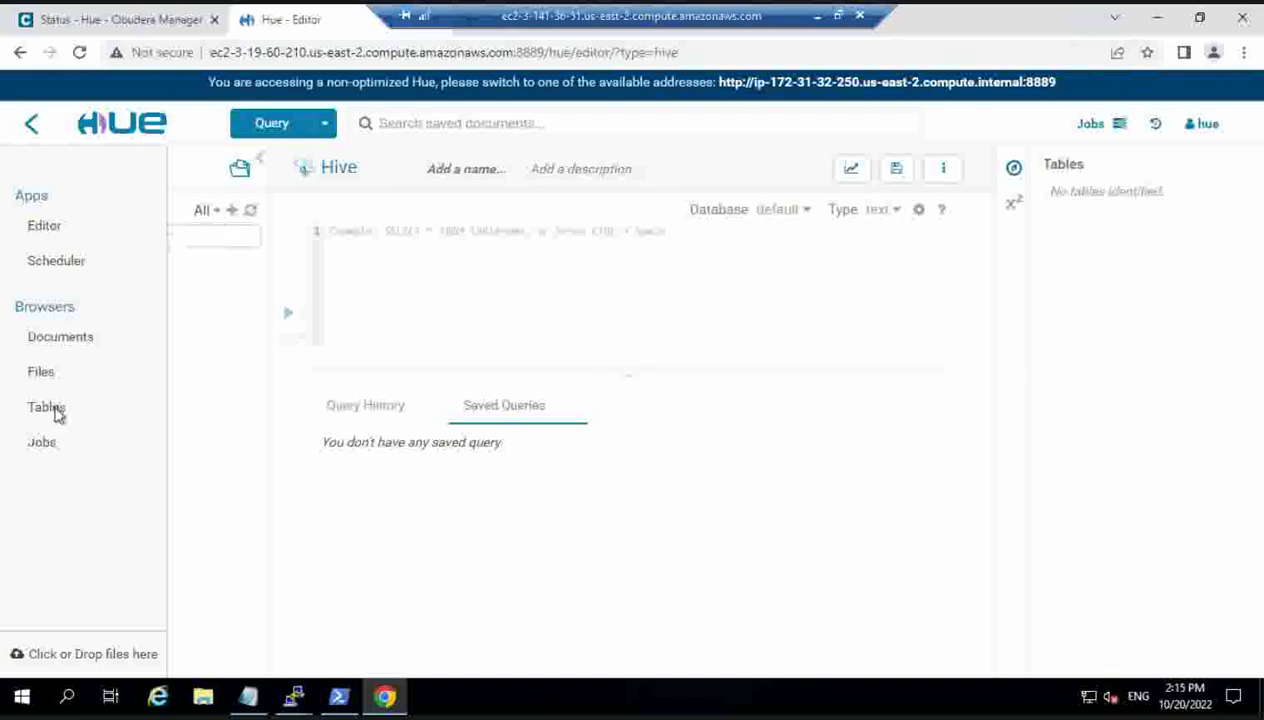
{"action": "left_click", "coordinate": [41, 372]}
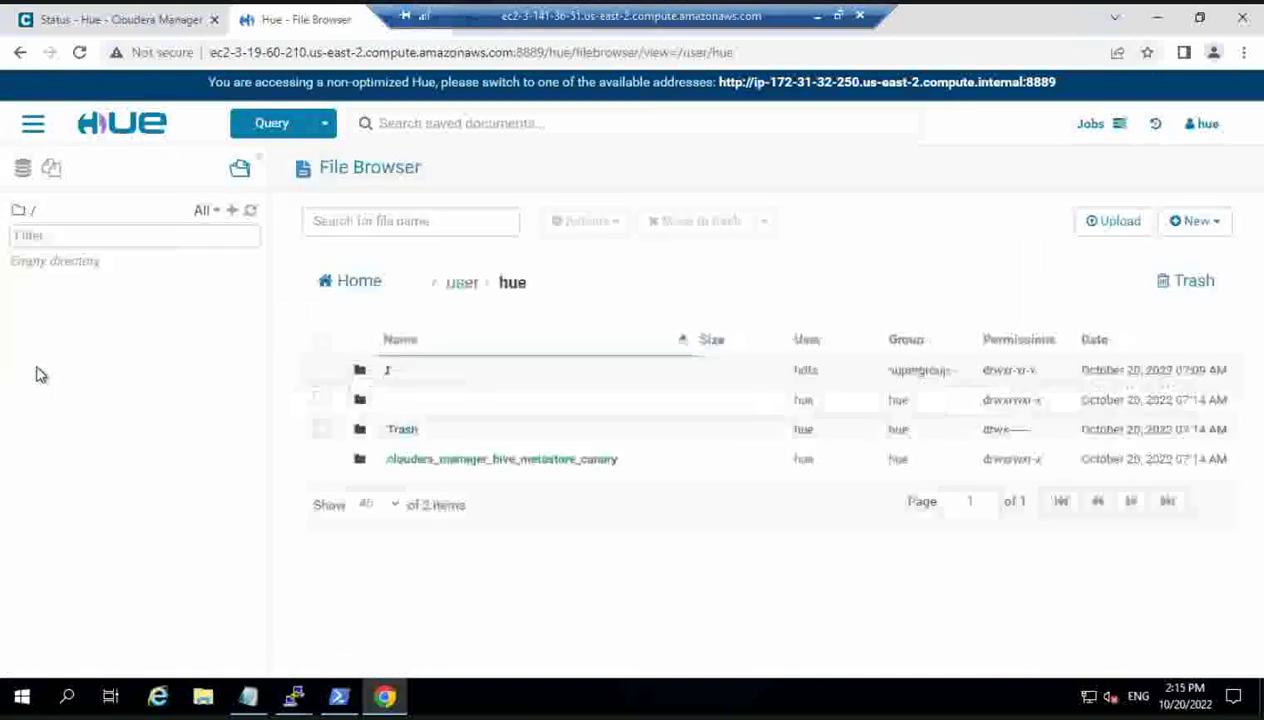
{"action": "left_click", "coordinate": [1106, 228]}
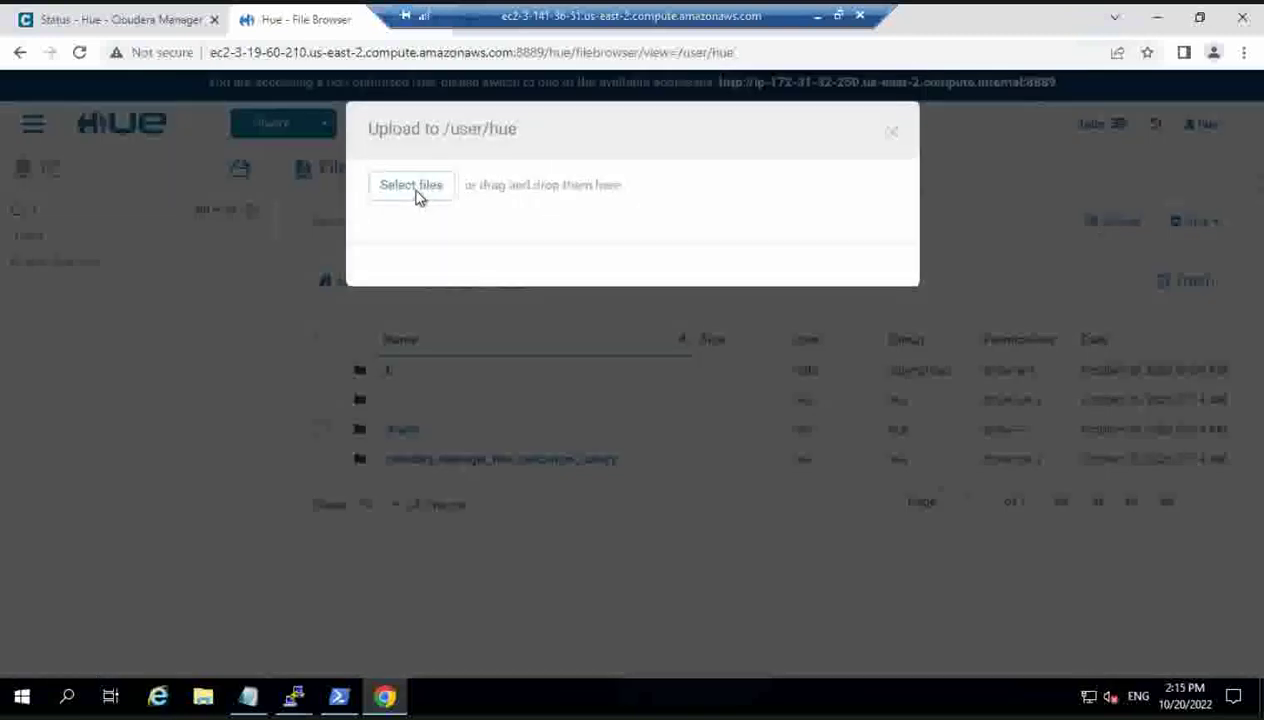
{"action": "left_click", "coordinate": [418, 188]}
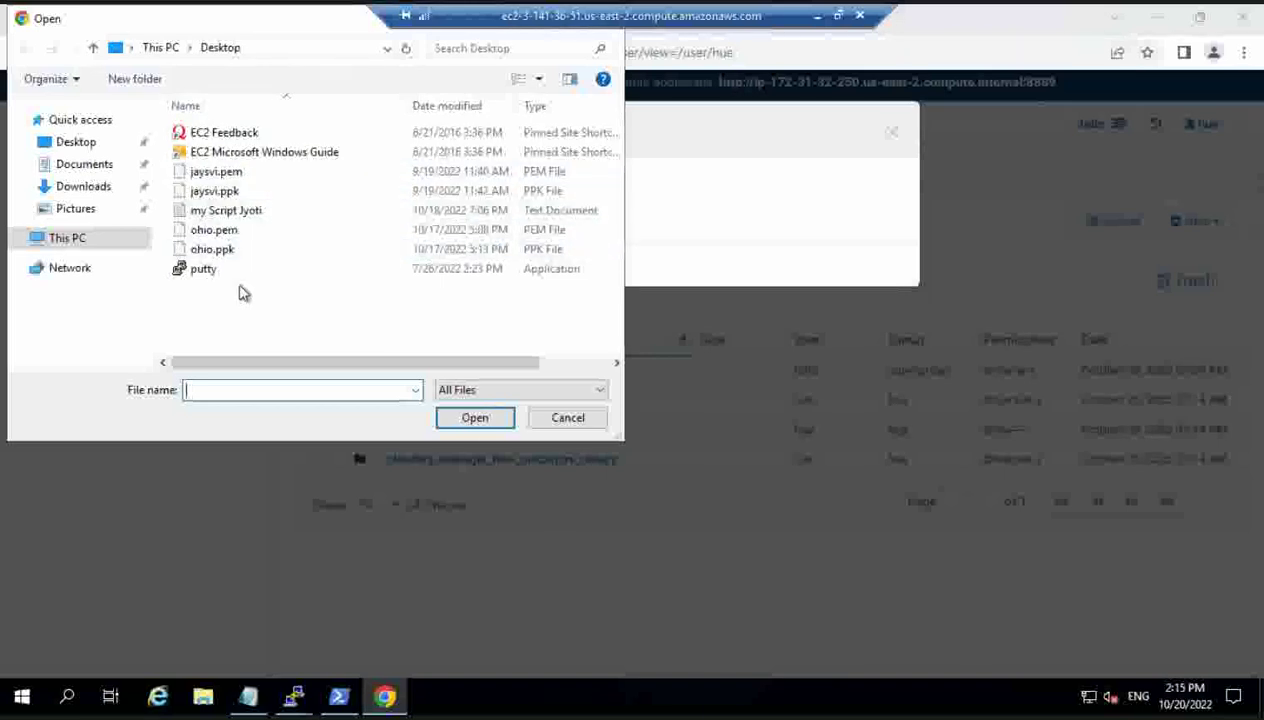
{"action": "left_click", "coordinate": [568, 417]}
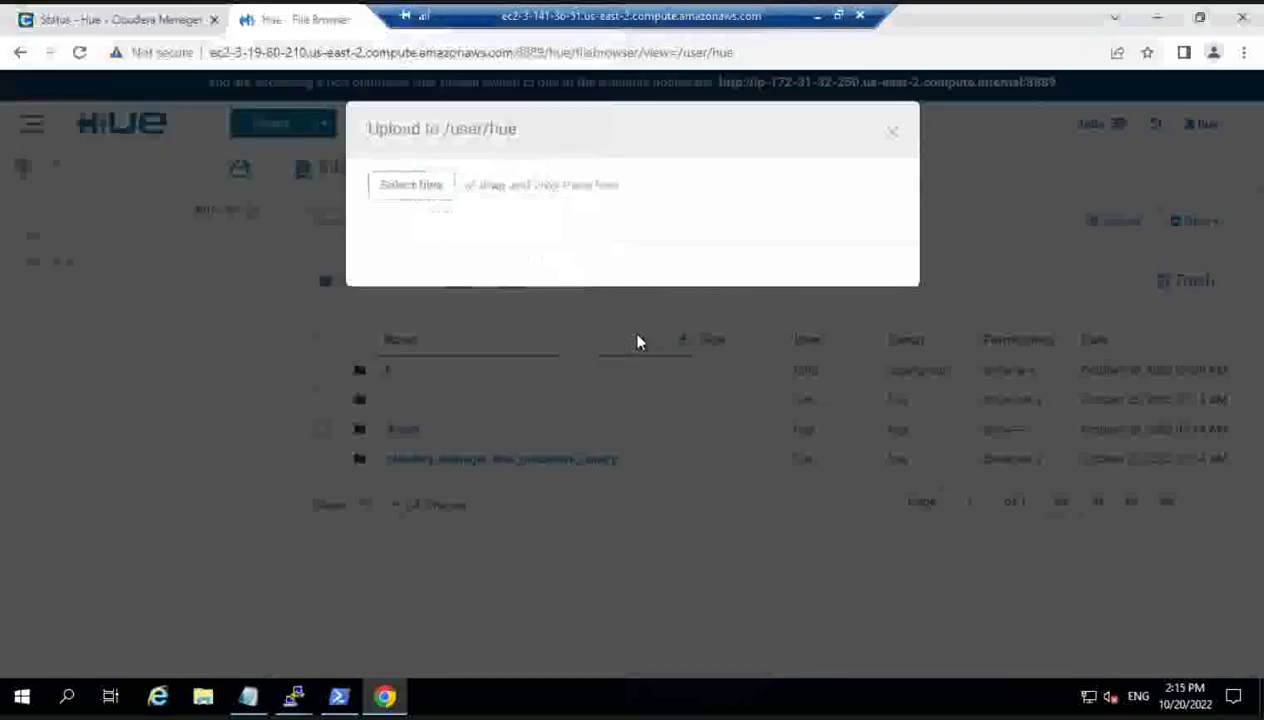
{"action": "key", "text": "alt+Tab"}
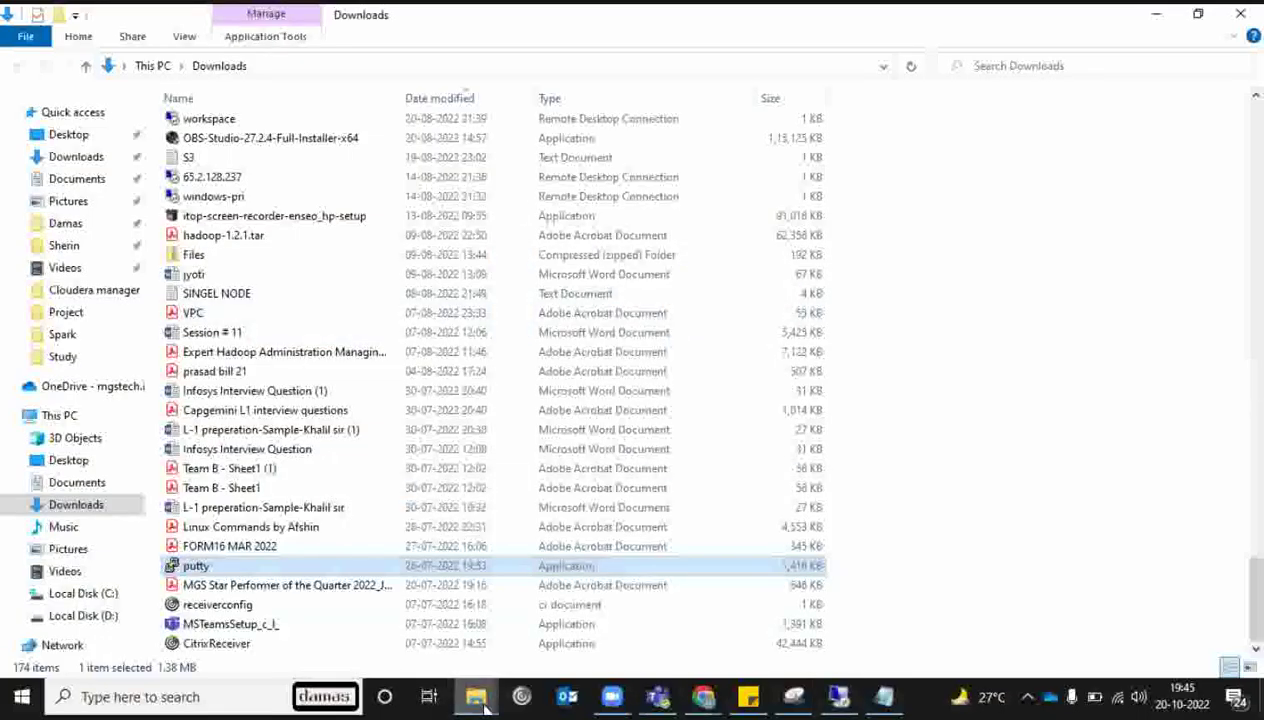
Select the Partitioning file in the local Cloudera manager folder in File Explorer
{"action": "left_click", "coordinate": [482, 705]}
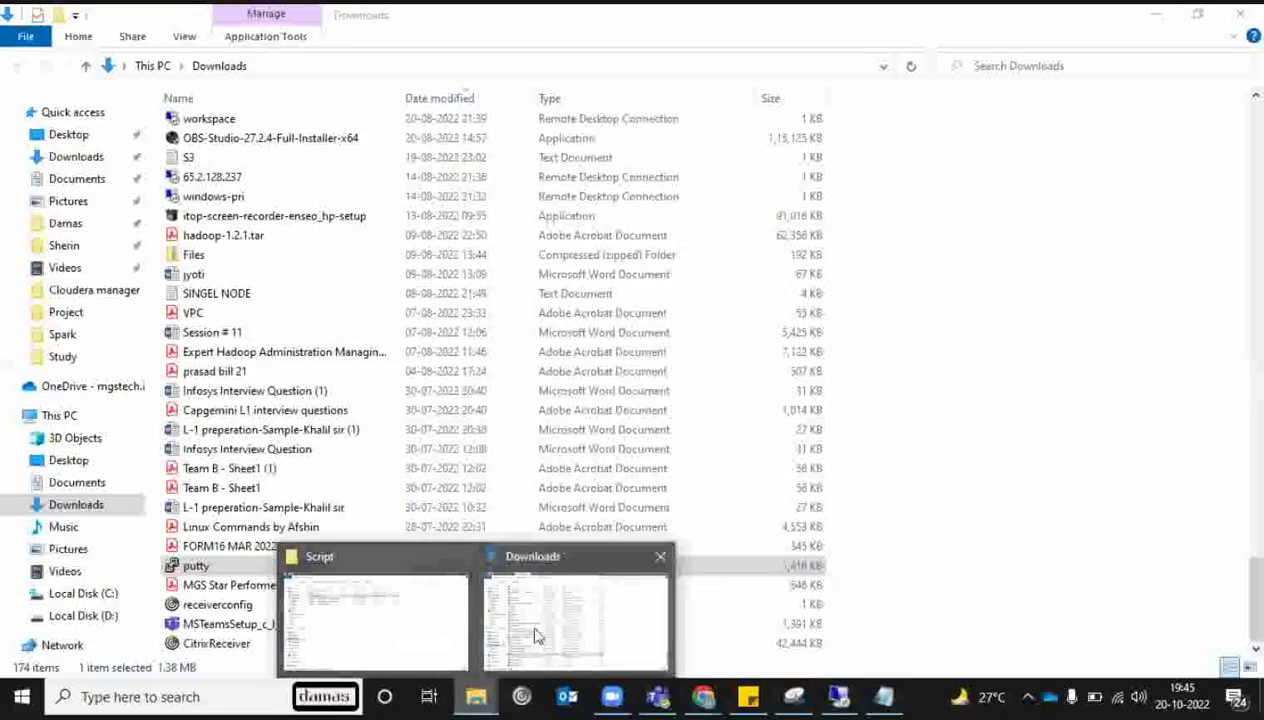
{"action": "mouse_move", "coordinate": [476, 697]}
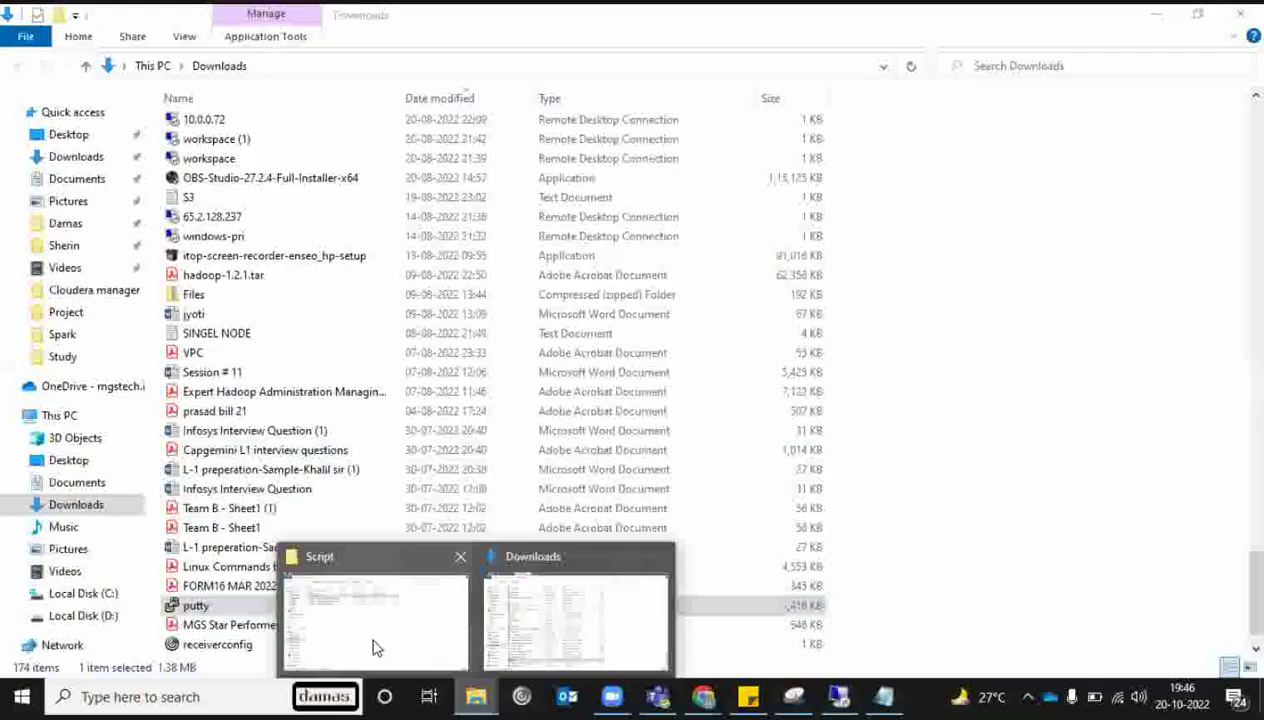
{"action": "left_click", "coordinate": [375, 625]}
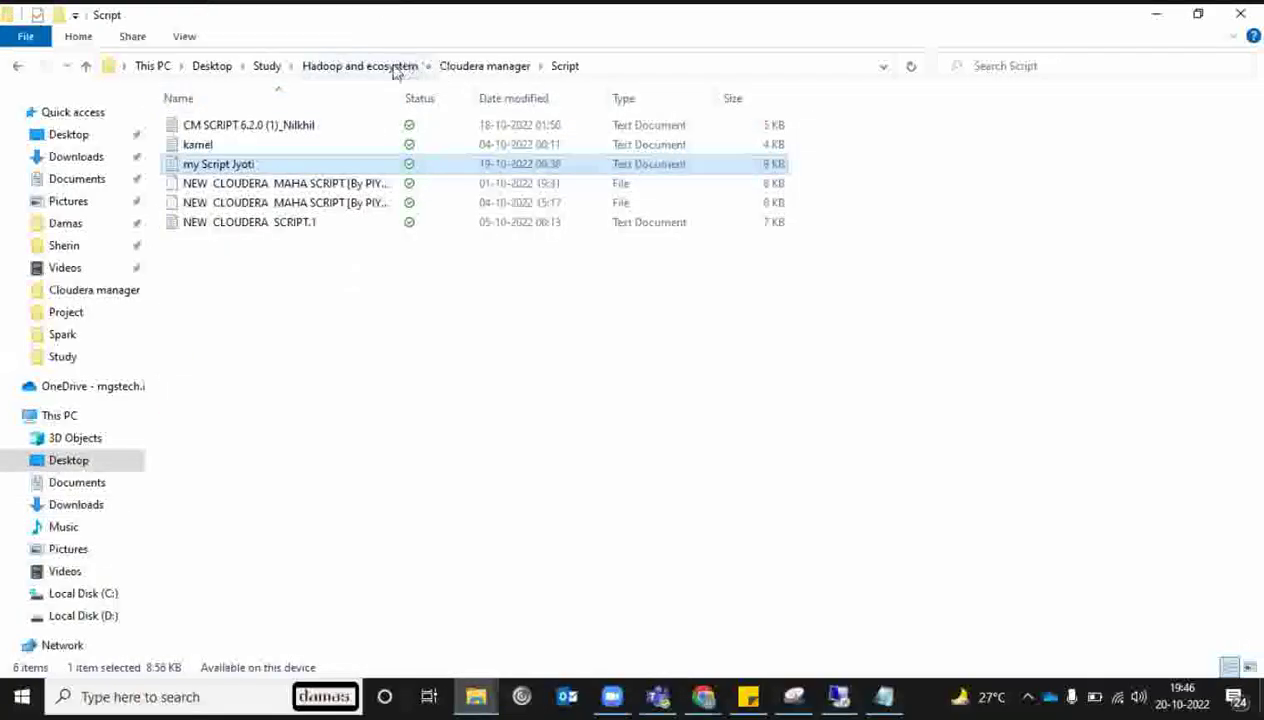
{"action": "left_click", "coordinate": [475, 68]}
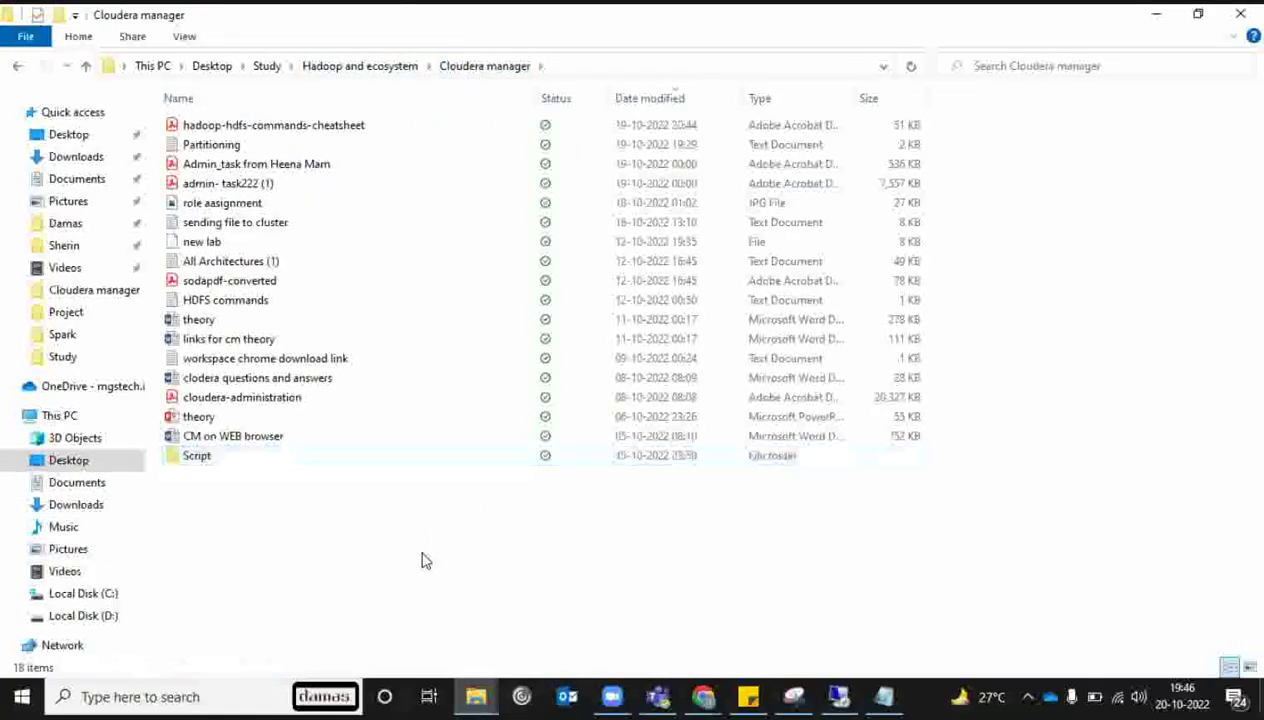
{"action": "left_click", "coordinate": [200, 147]}
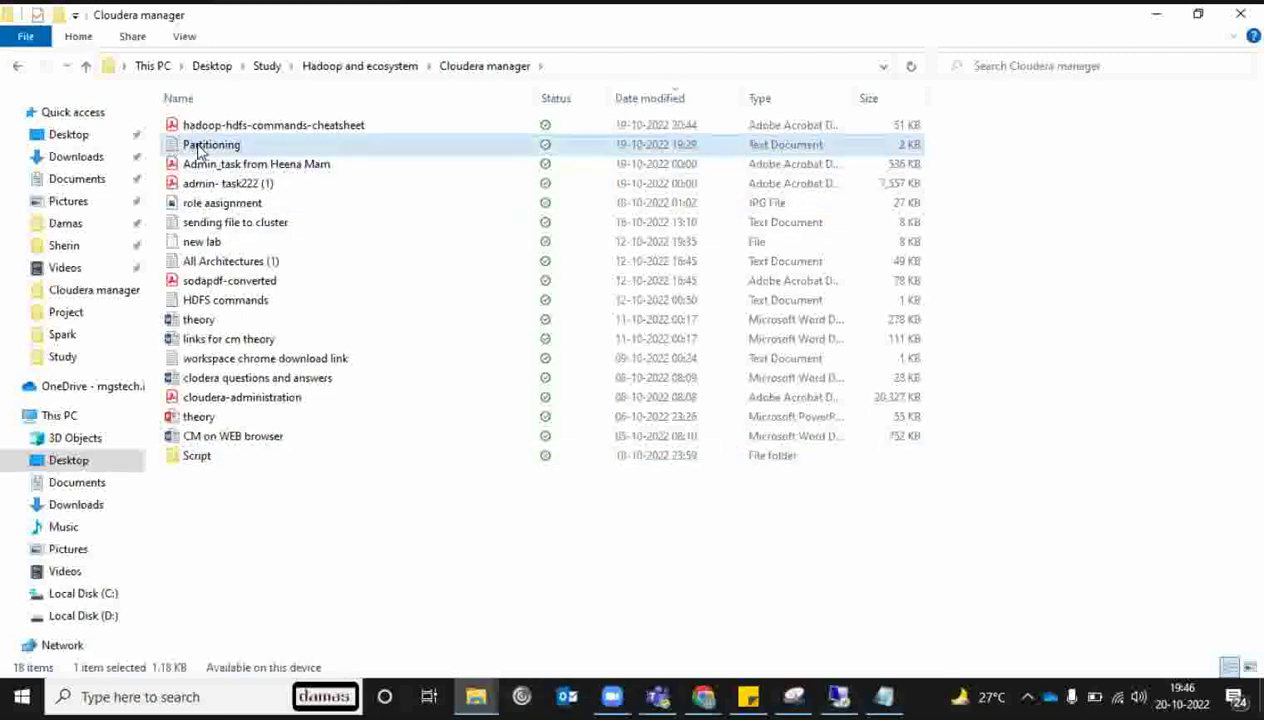
Paste the Partitioning file onto the remote machine's desktop
{"action": "left_click", "coordinate": [838, 697]}
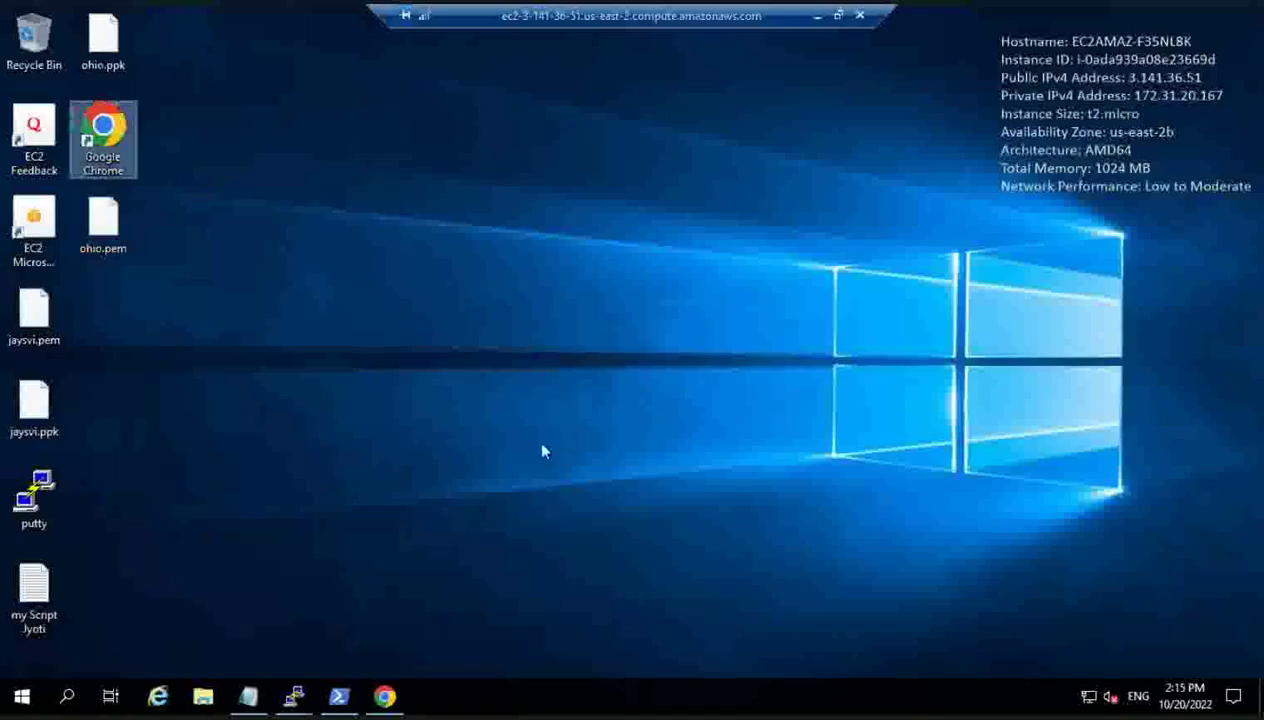
{"action": "left_click", "coordinate": [510, 441]}
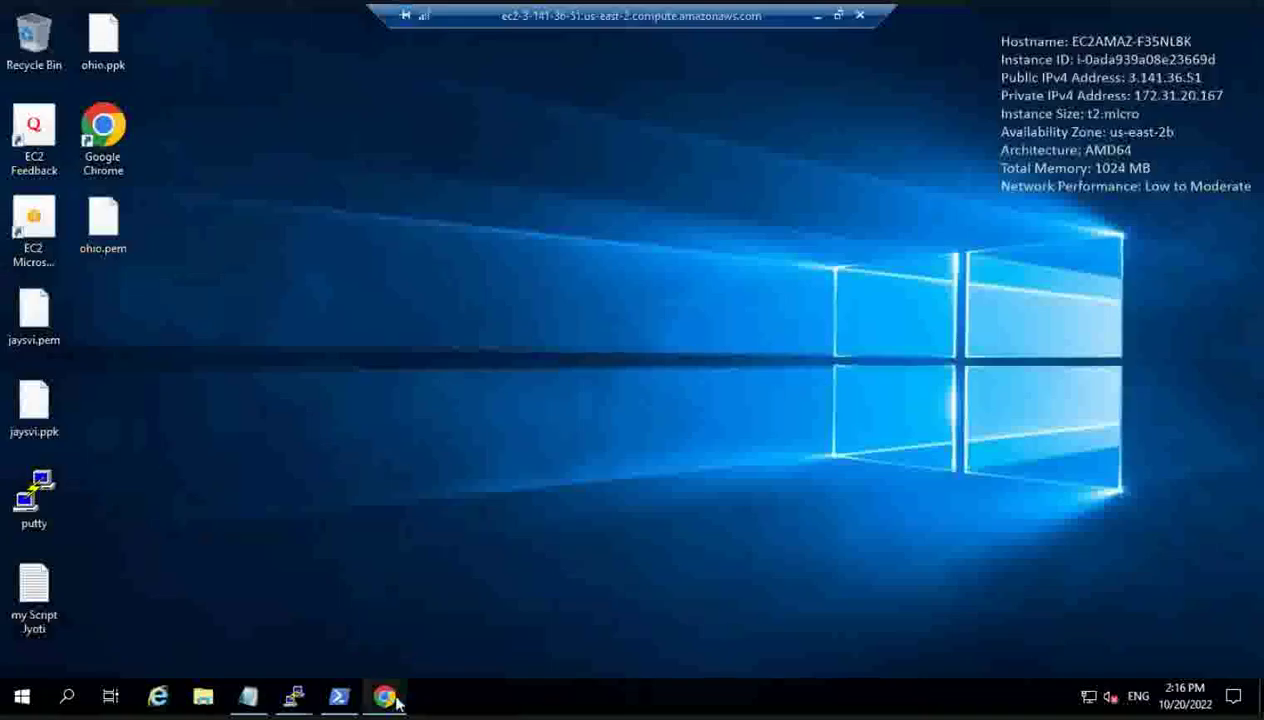
{"action": "key", "text": "ctrl+v"}
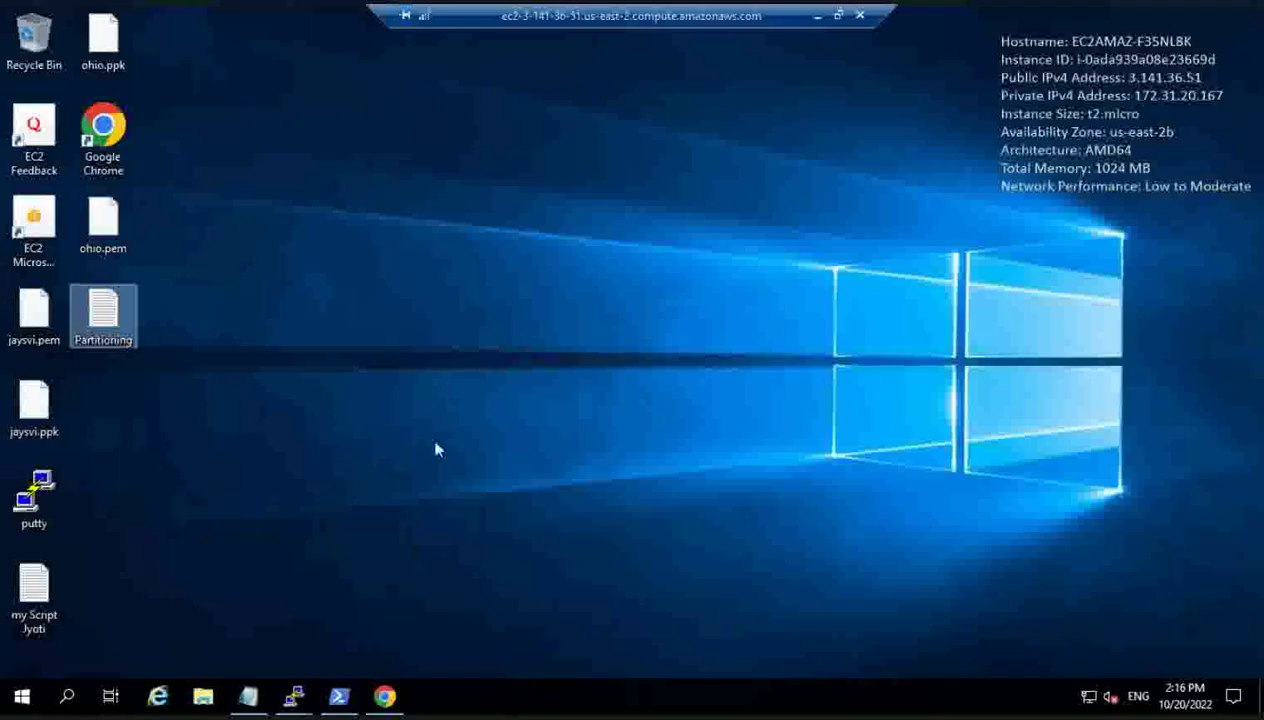
{"action": "left_click", "coordinate": [365, 386]}
{"action": "left_click", "coordinate": [385, 696]}
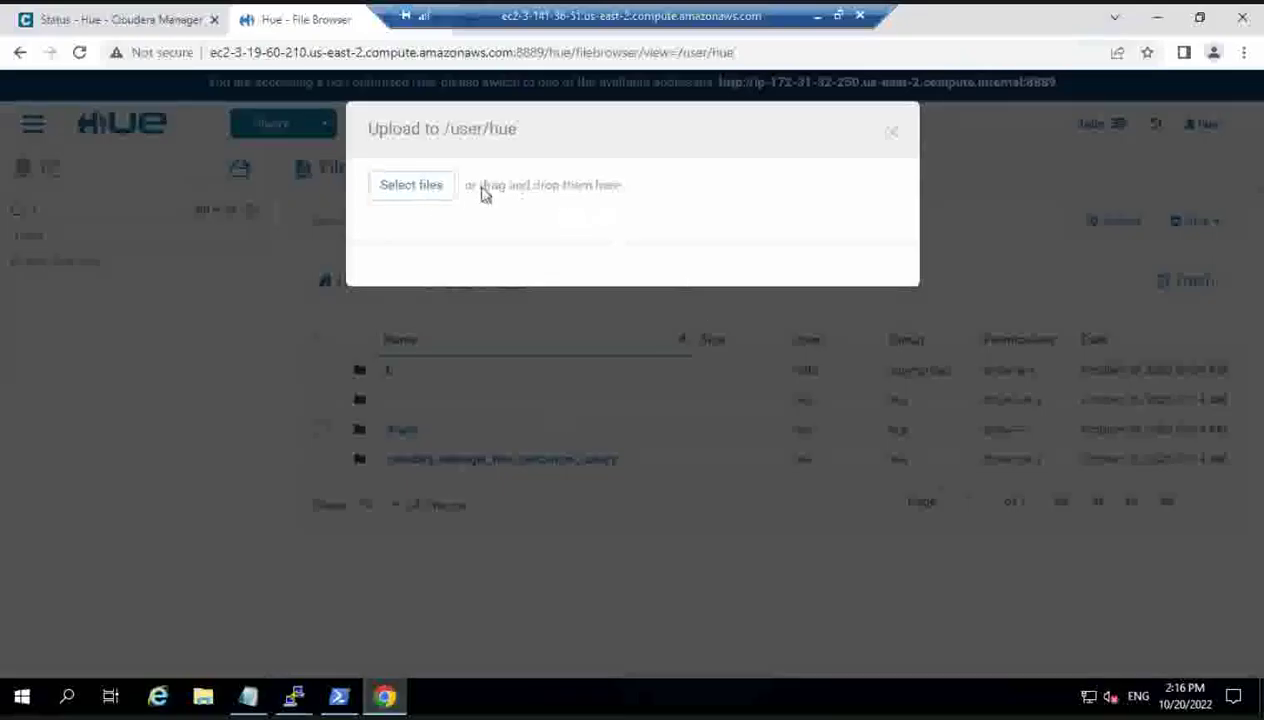
Upload Partitioning from the Desktop into /user/hue and open Partitioning.txt to view it
{"action": "left_click", "coordinate": [421, 195]}
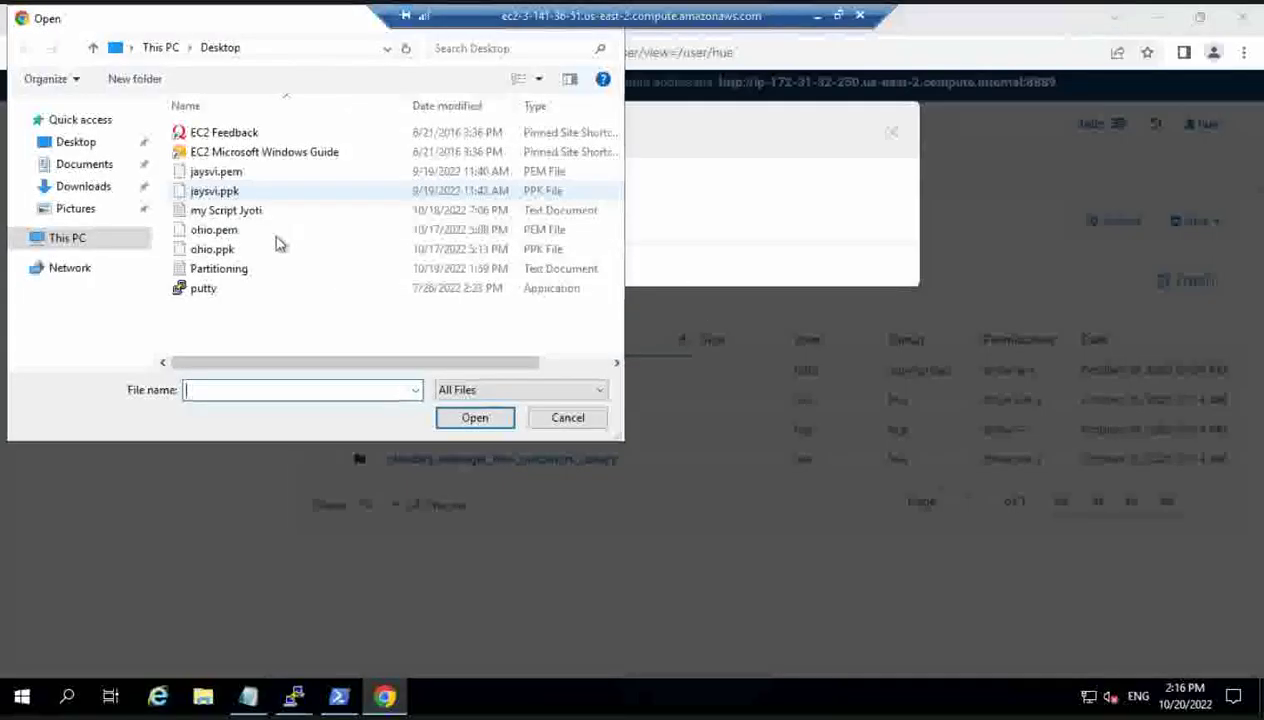
{"action": "left_click", "coordinate": [237, 275]}
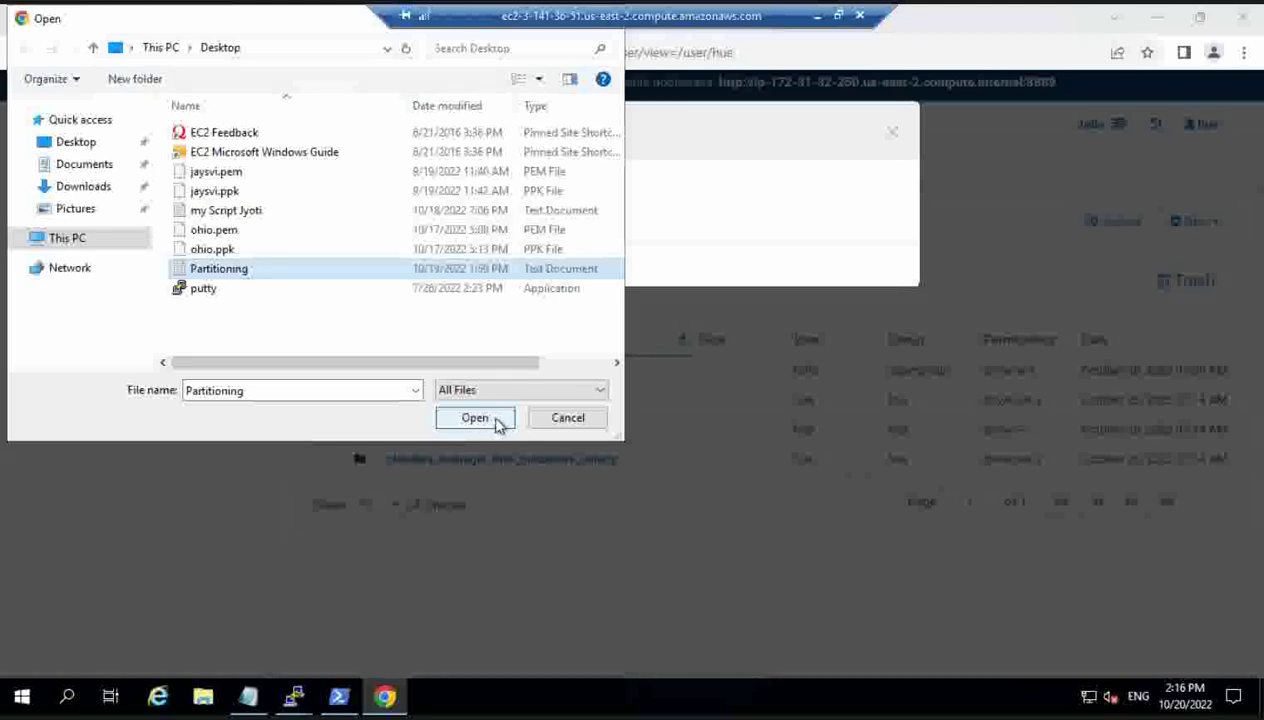
{"action": "left_click", "coordinate": [476, 418]}
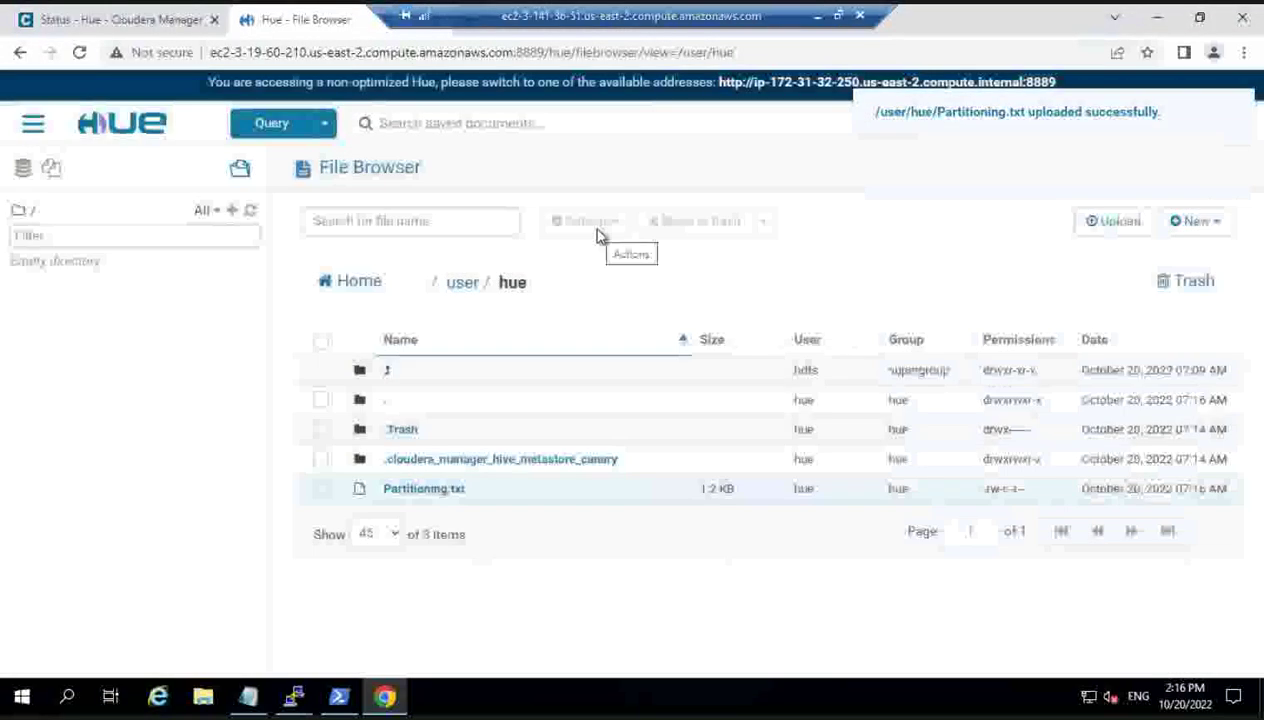
{"action": "left_click", "coordinate": [420, 489]}
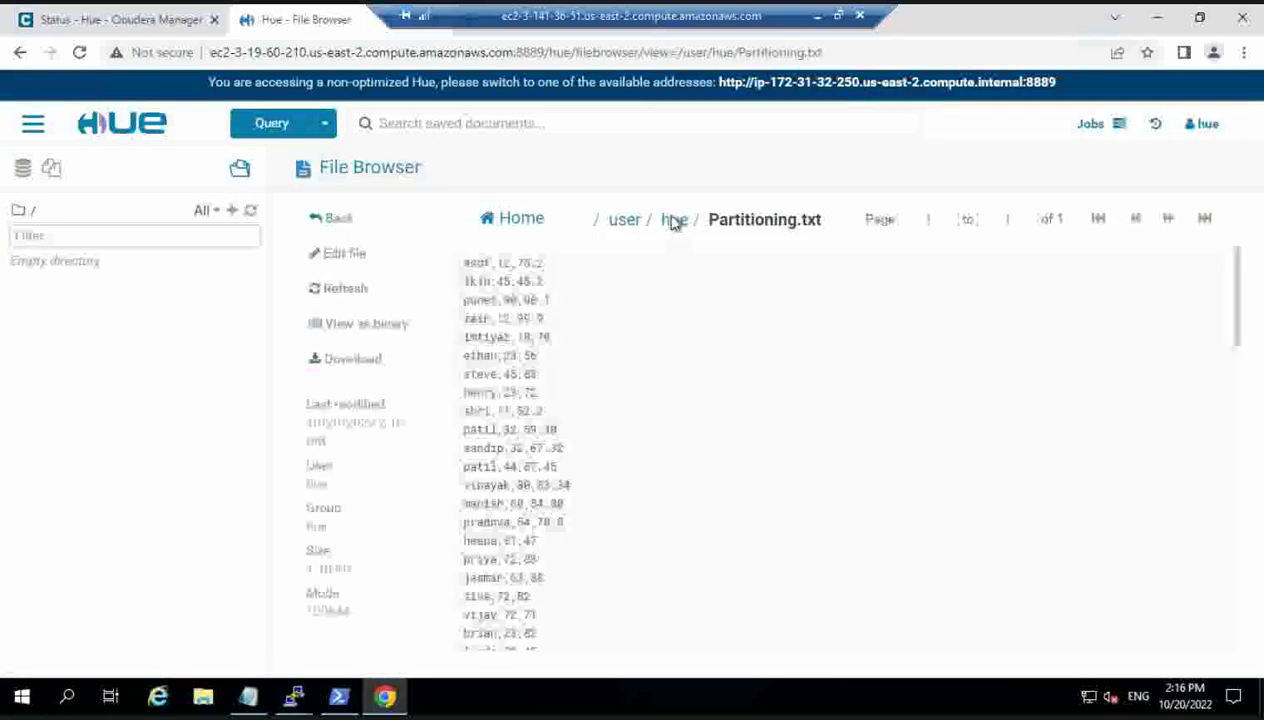
Go back to /user/hue and reopen Partitioning.txt to view rows like asdf,12,75.2 and lkjh,45,45.2
{"action": "left_click", "coordinate": [670, 221]}
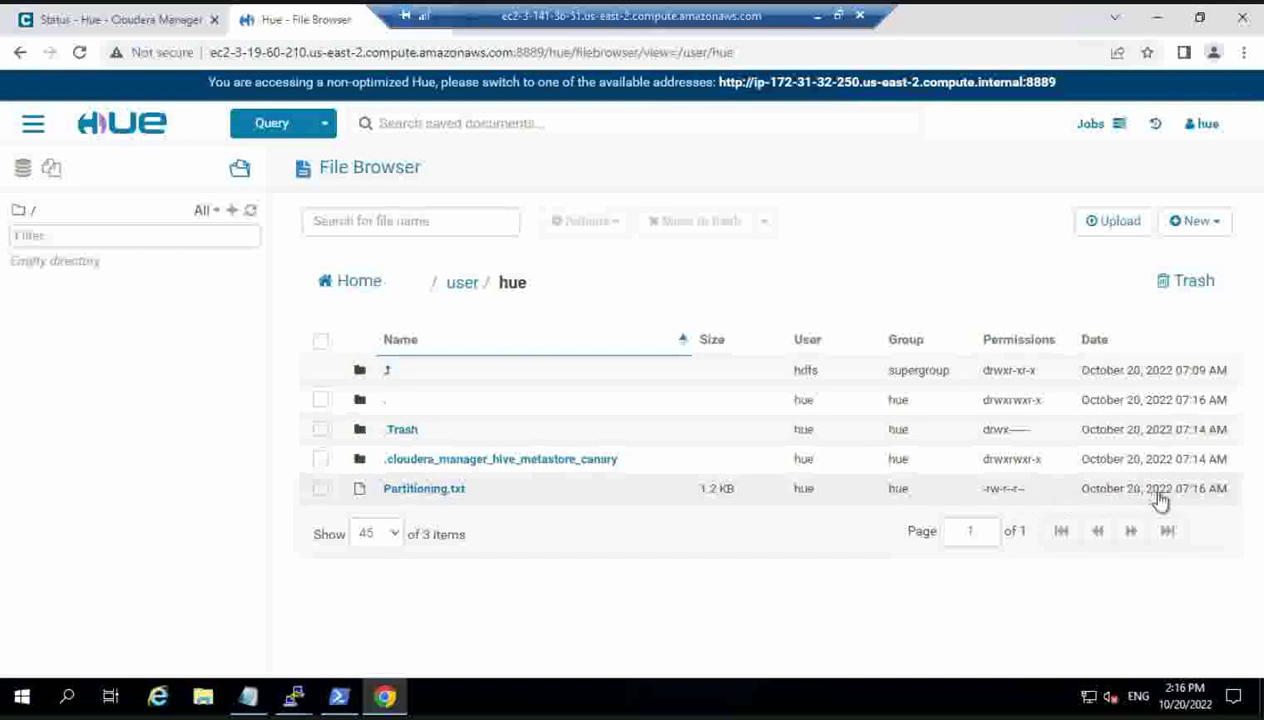
{"action": "left_click", "coordinate": [437, 496]}
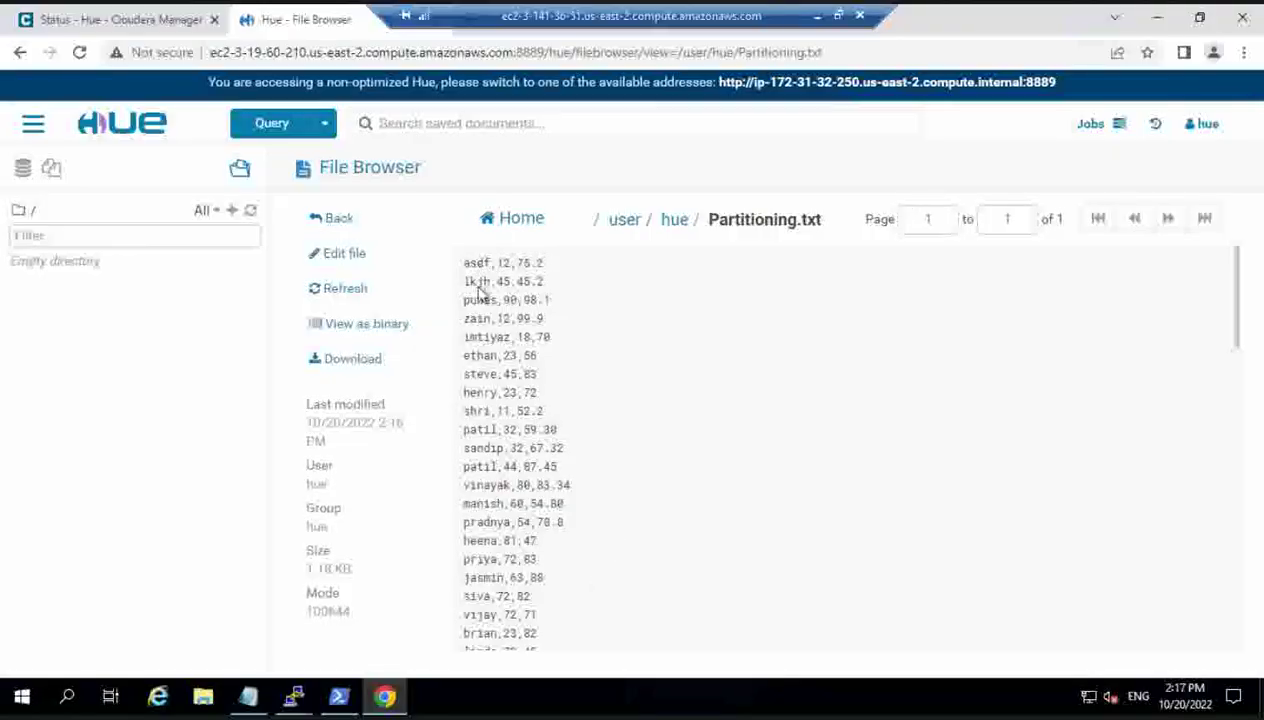
{"action": "left_click_drag", "start_coordinate": [478, 263], "coordinate": [545, 487]}
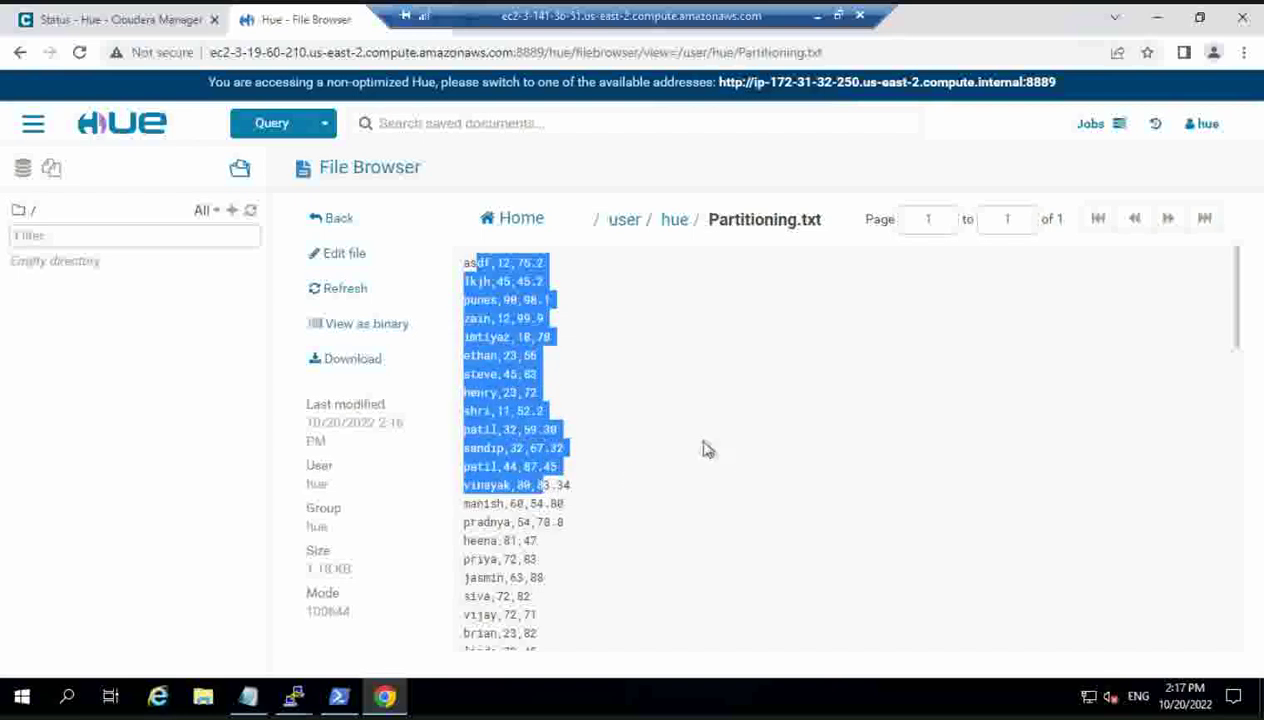
{"action": "left_click", "coordinate": [703, 448]}
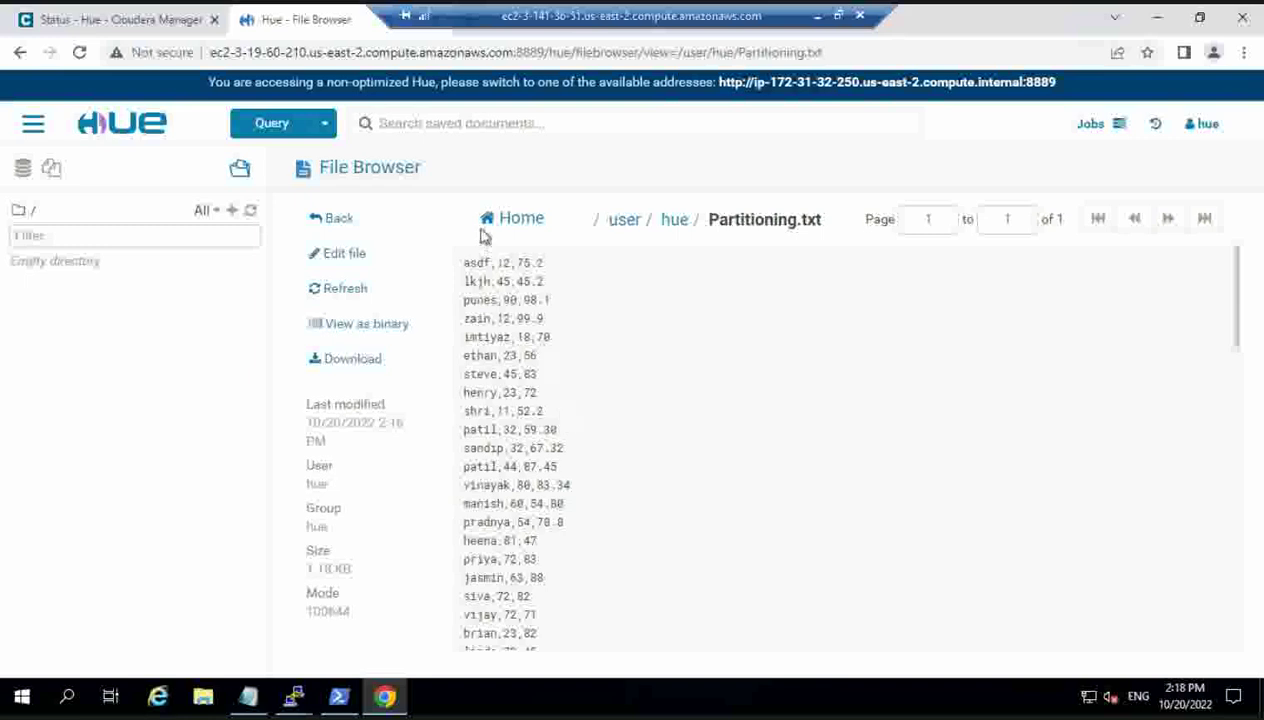
Start a new Hive query from the Query dropdown's Editor menu
{"action": "left_click", "coordinate": [324, 127]}
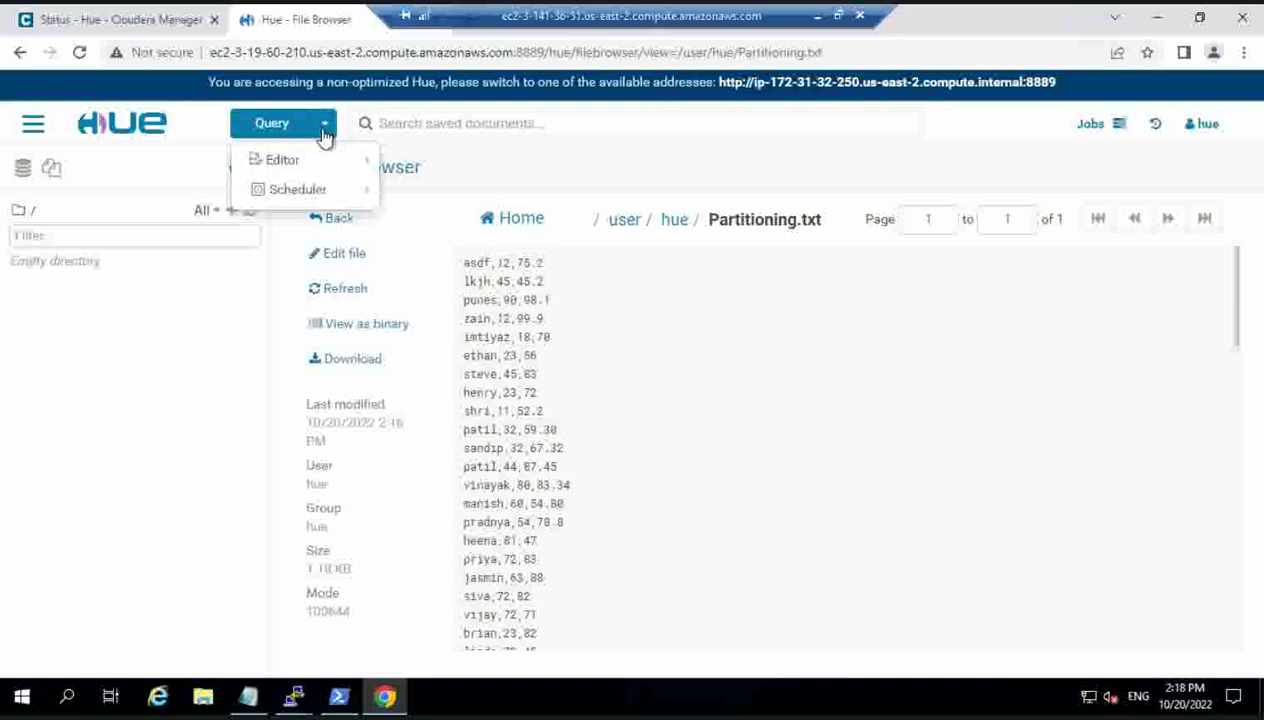
{"action": "mouse_move", "coordinate": [292, 172]}
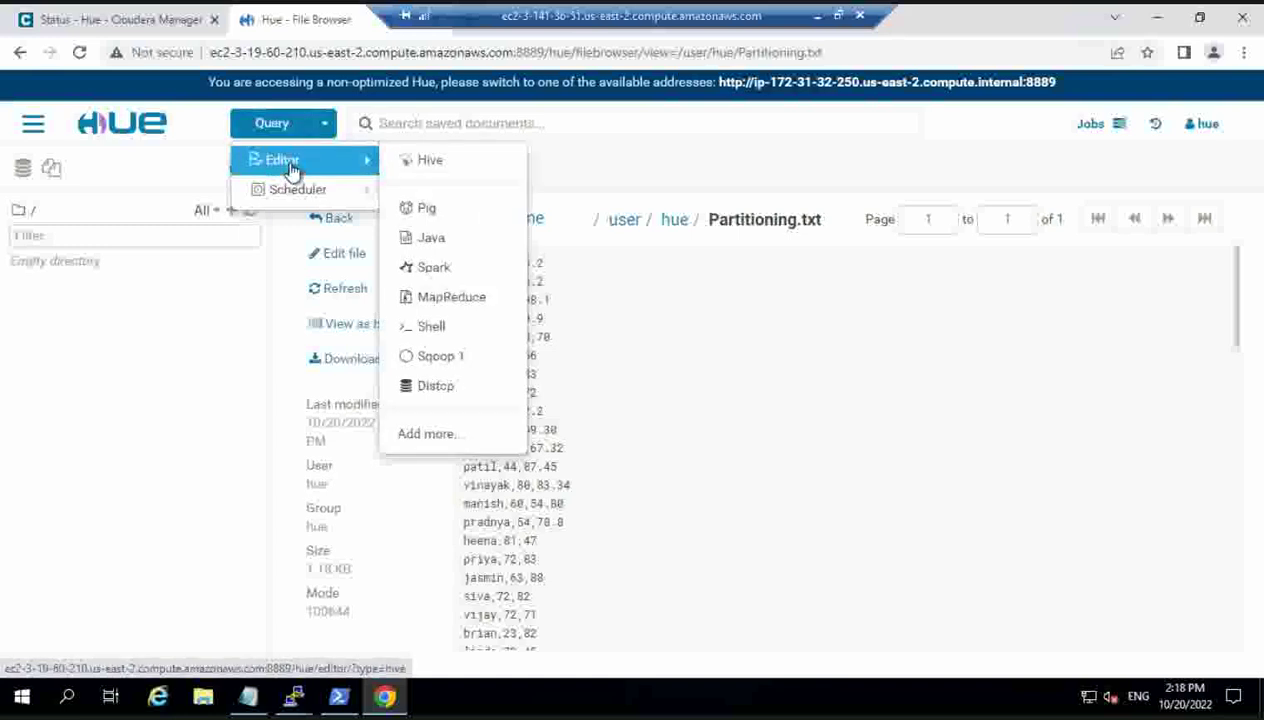
{"action": "left_click", "coordinate": [433, 170]}
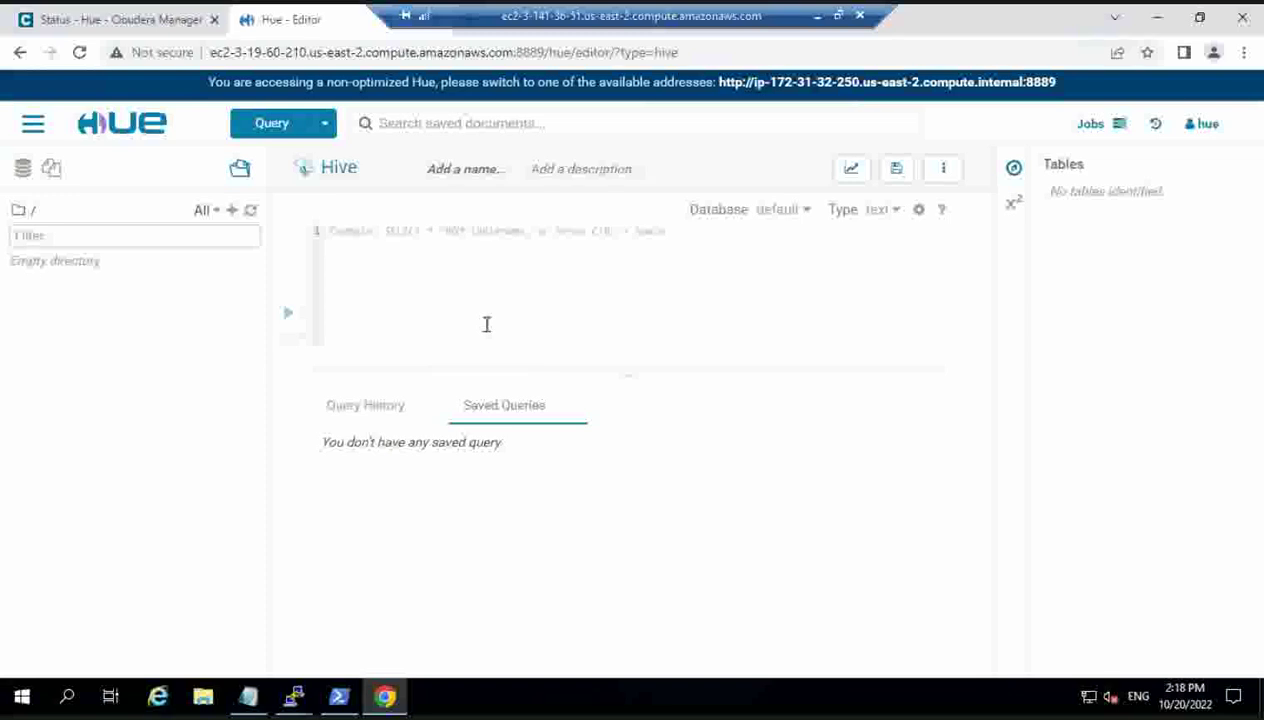
Write 'create database cloudage;' on line 1, select it and run it
{"action": "left_click", "coordinate": [463, 289]}
{"action": "type", "text": "creaty"}
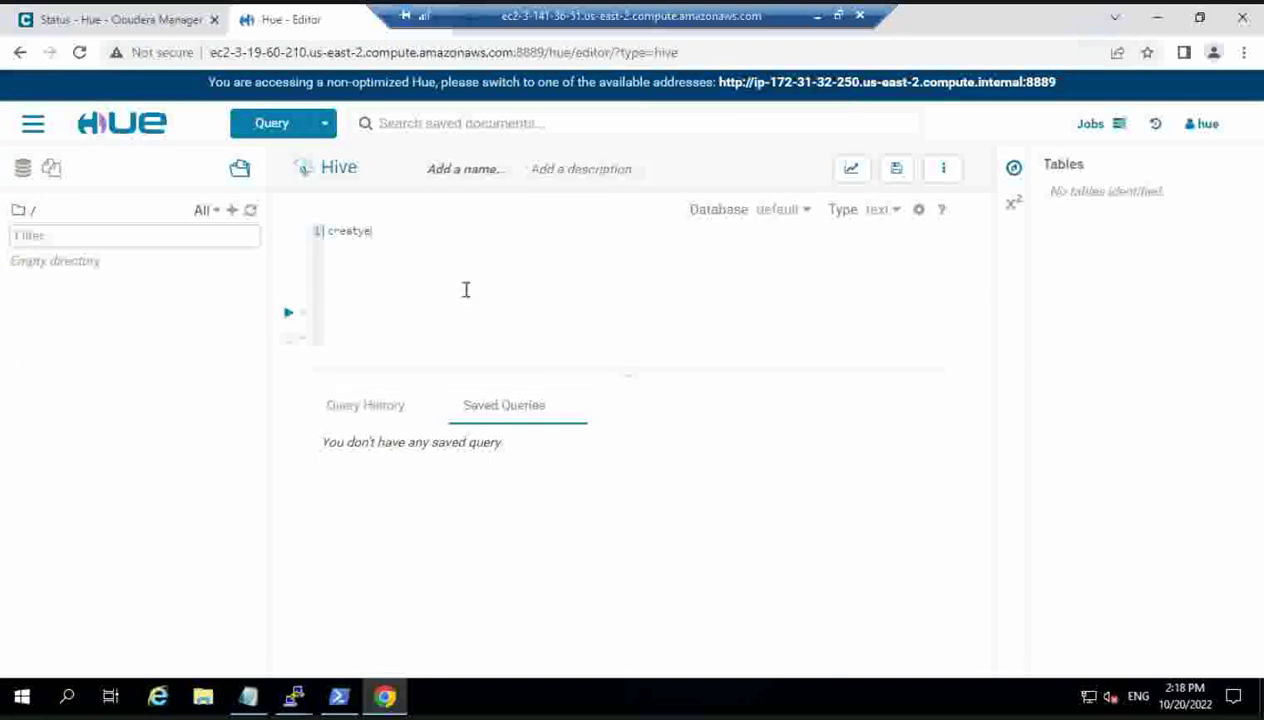
{"action": "key", "text": "BackSpace"}
{"action": "type", "text": "y"}
{"action": "key", "text": "BackSpace"}
{"action": "type", "text": "e database"}
{"action": "type", "text": "cloud"}
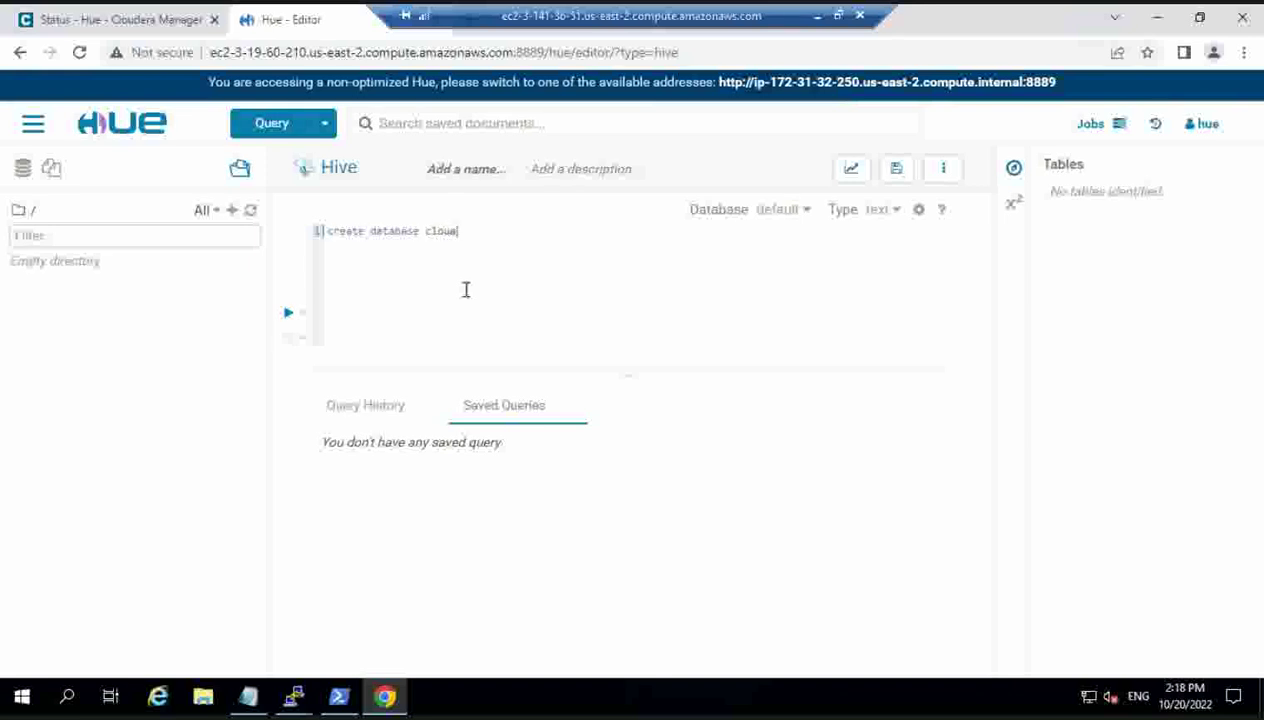
{"action": "key", "text": "BackSpace"}
{"action": "type", "text": "dage;"}
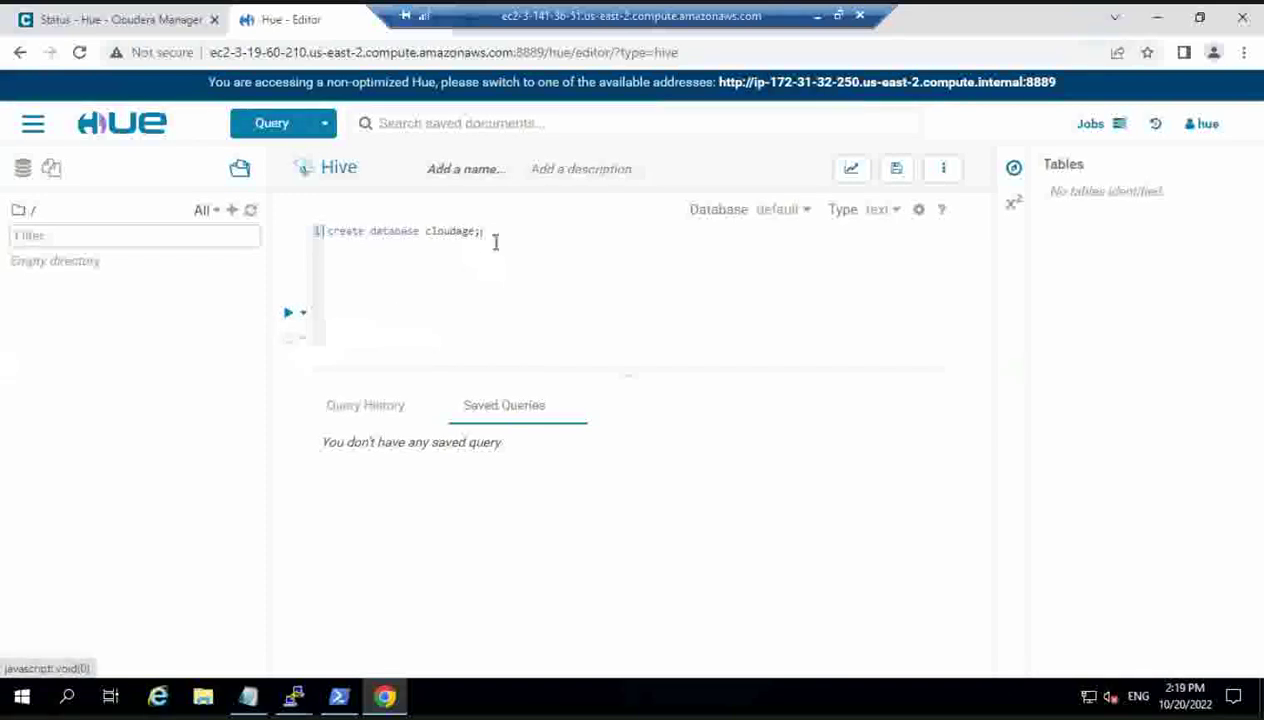
{"action": "left_click_drag", "start_coordinate": [486, 233], "coordinate": [319, 235]}
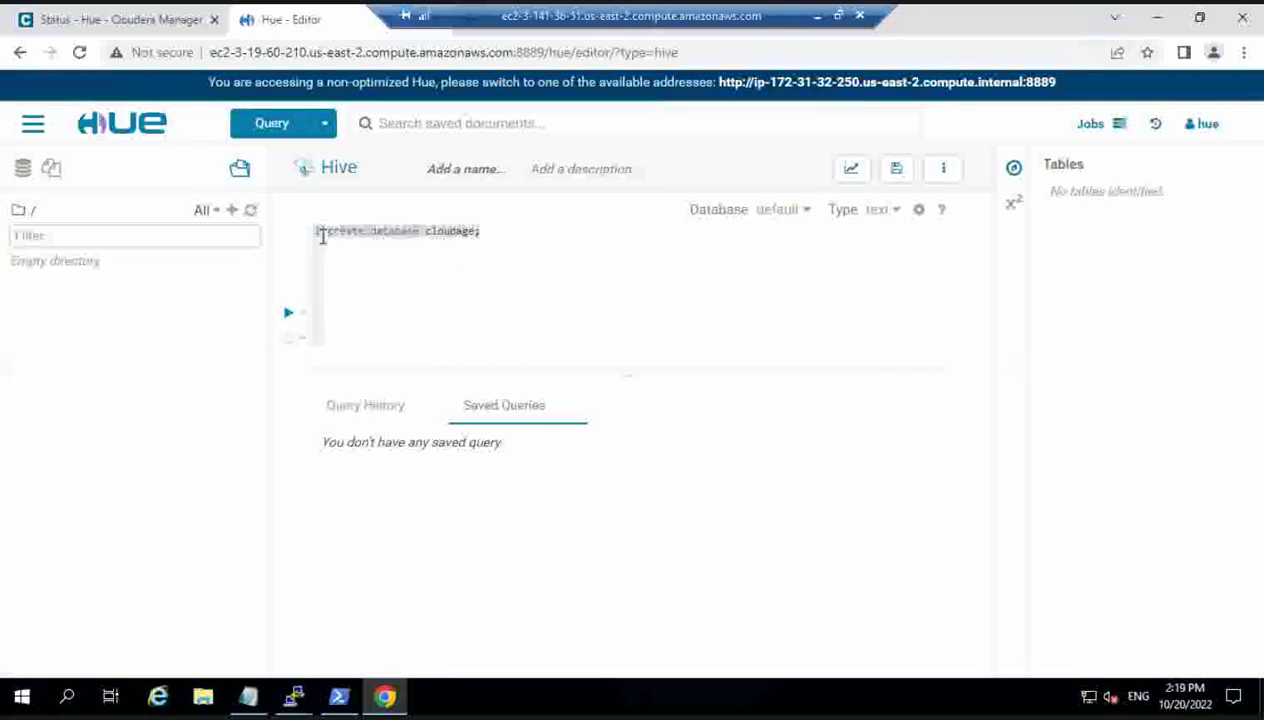
{"action": "left_click", "coordinate": [289, 318]}
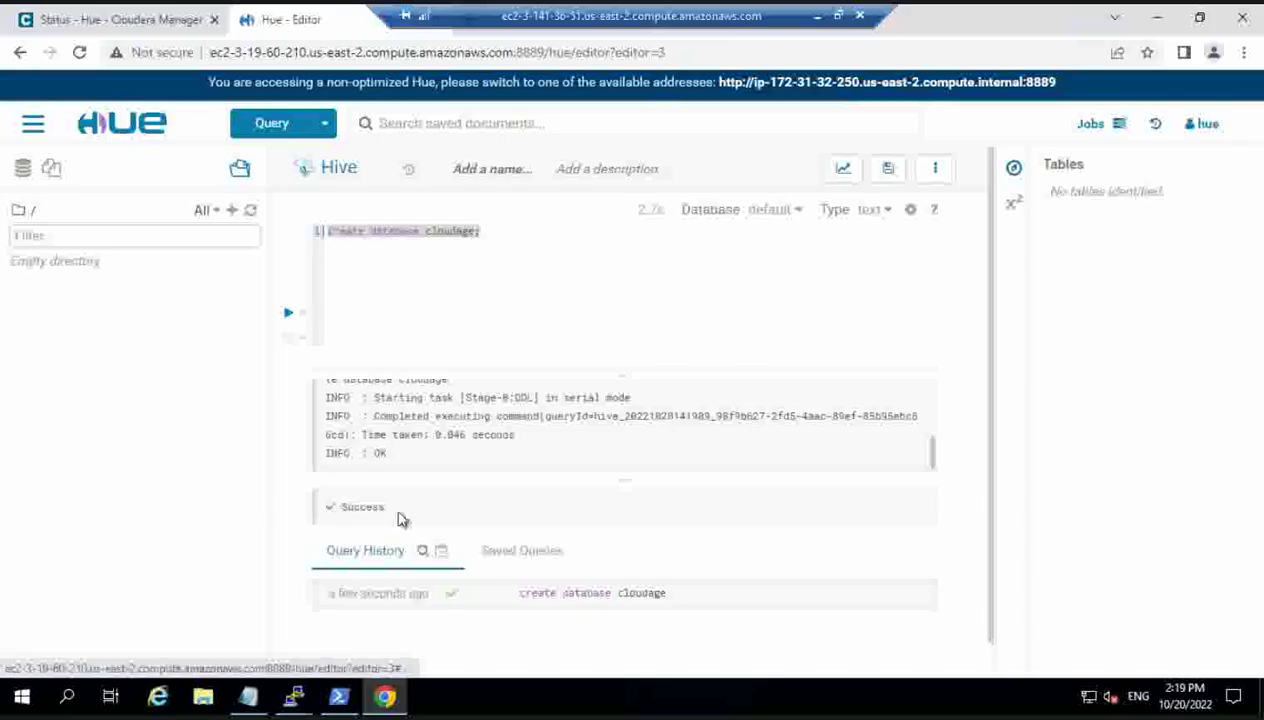
Add 'show databases;' on line 2 and run it
{"action": "left_click", "coordinate": [497, 237]}
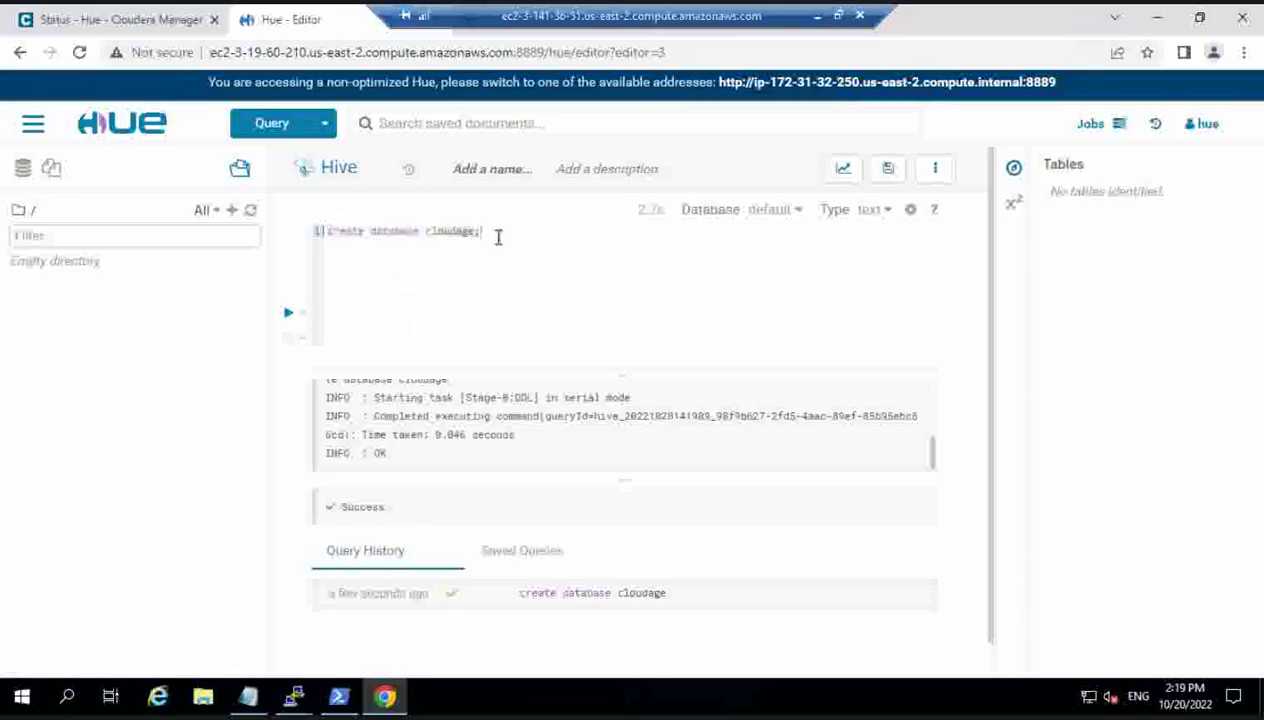
{"action": "key", "text": "Return"}
{"action": "type", "text": "show"}
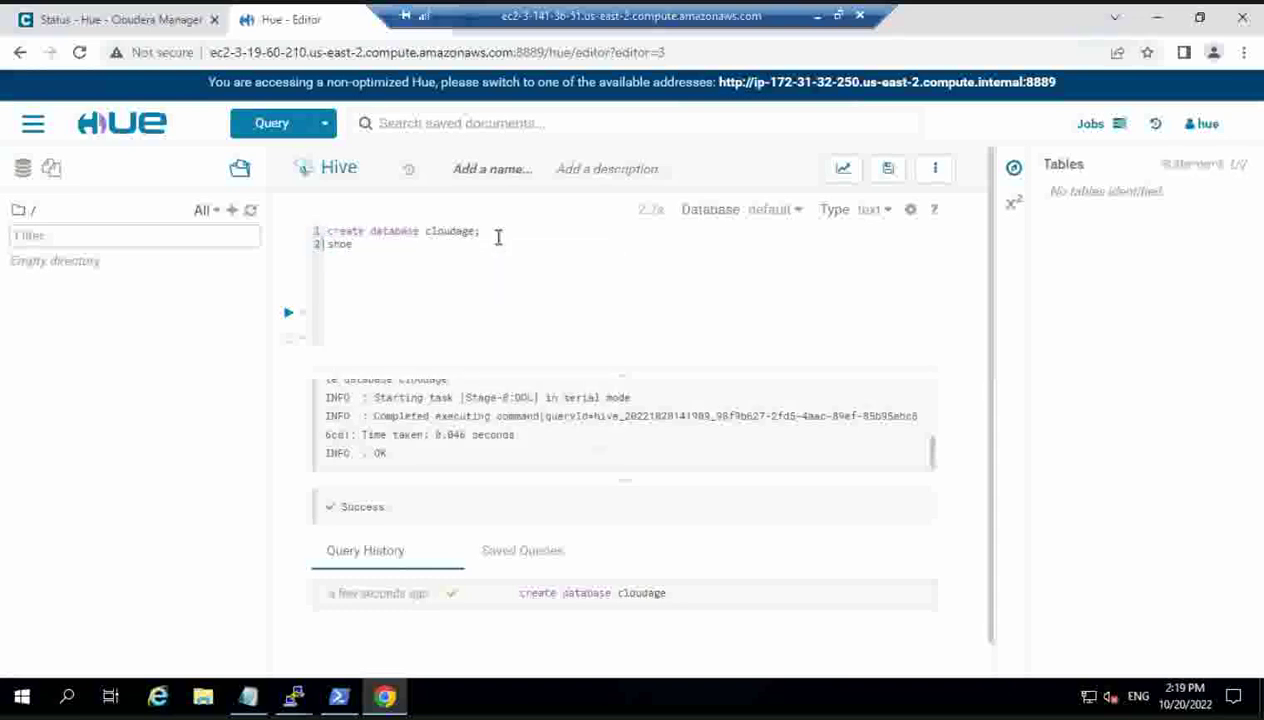
{"action": "key", "text": "BackSpace"}
{"action": "type", "text": "w"}
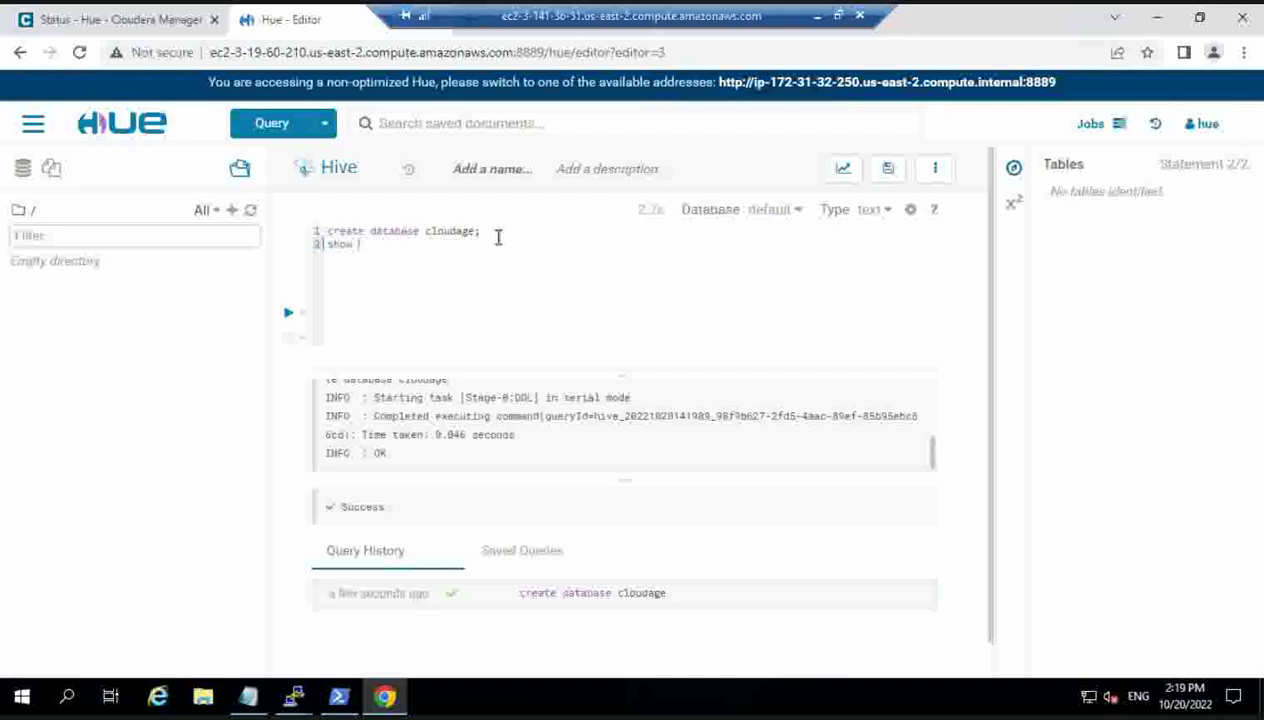
{"action": "type", "text": " databases;"}
{"action": "left_click_drag", "start_coordinate": [430, 248], "coordinate": [326, 248]}
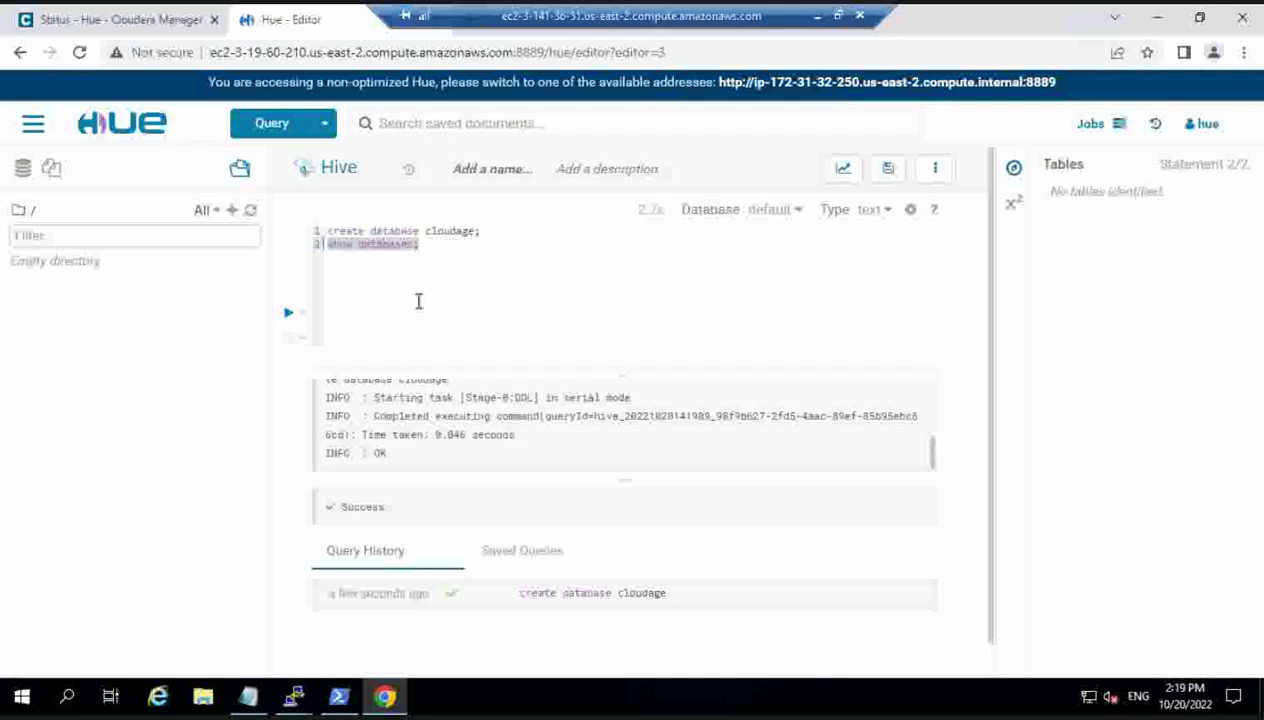
{"action": "left_click", "coordinate": [288, 318]}
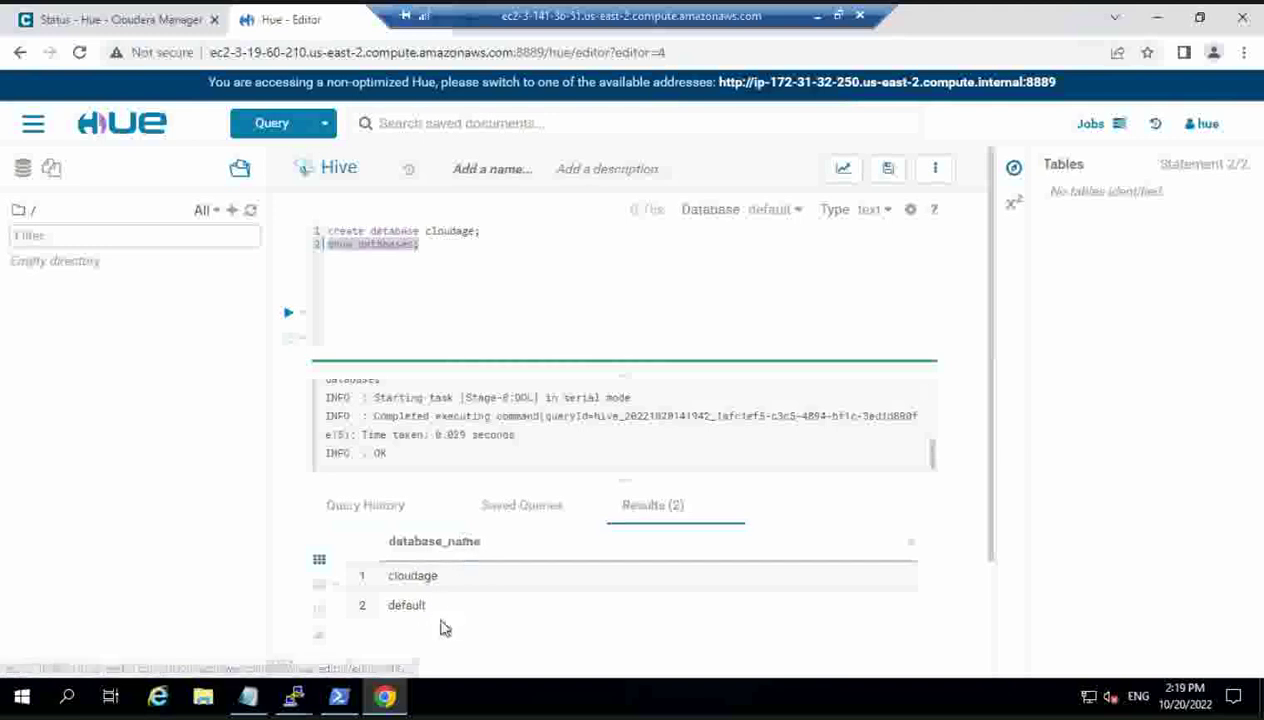
Check the results list for cloudage alongside default
{"action": "left_click_drag", "start_coordinate": [477, 587], "coordinate": [388, 584]}
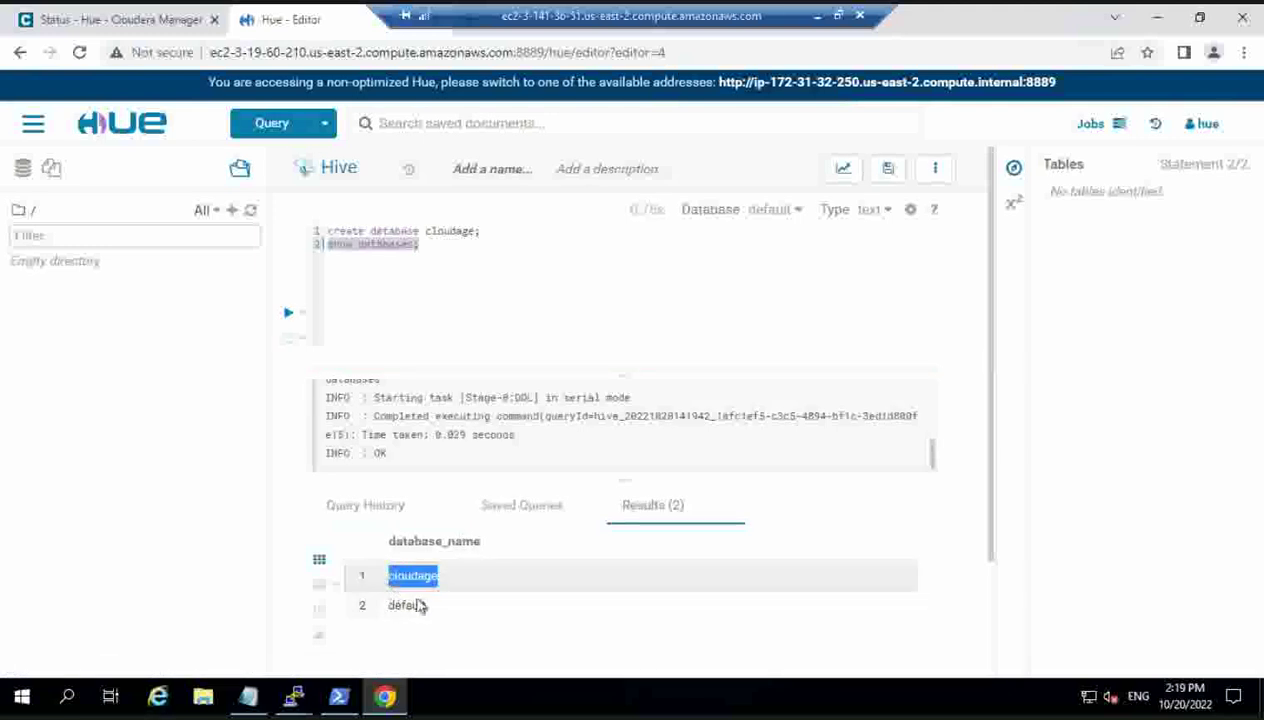
{"action": "left_click", "coordinate": [578, 558]}
{"action": "scroll", "coordinate": [578, 558], "scroll_direction": "down", "scroll_amount": 1}
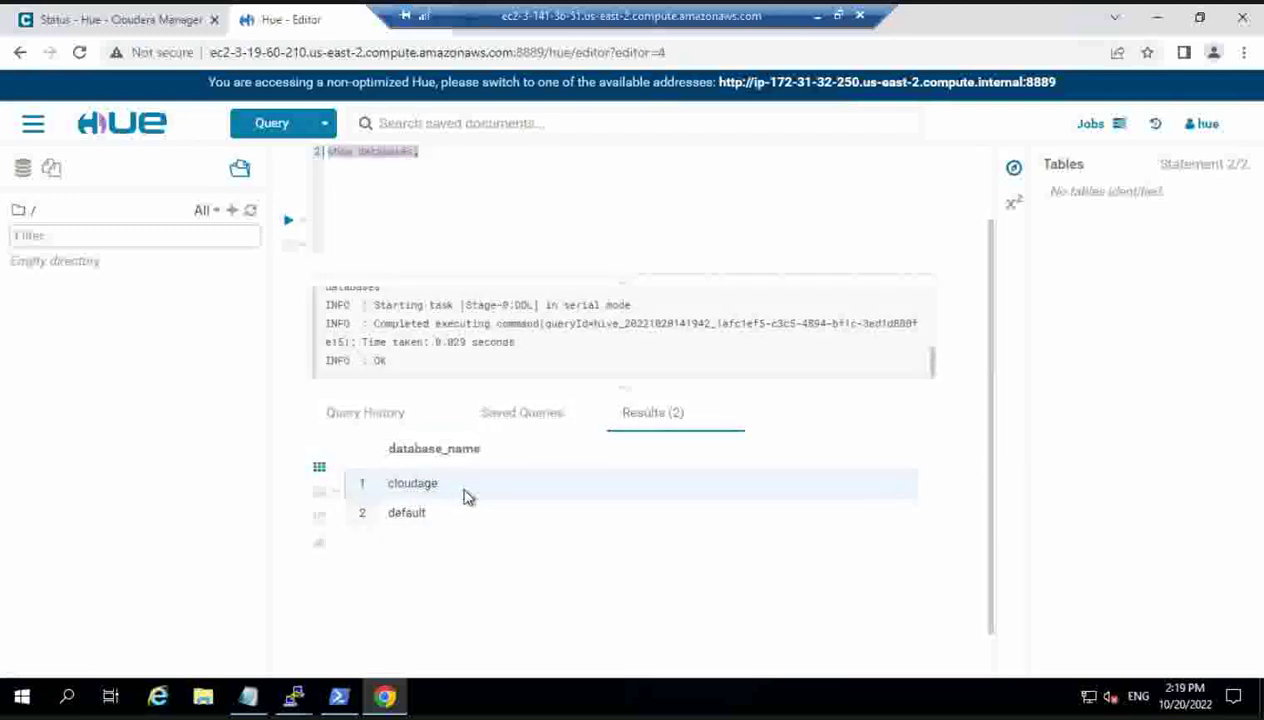
{"action": "scroll", "coordinate": [495, 500], "scroll_direction": "up", "scroll_amount": 1}
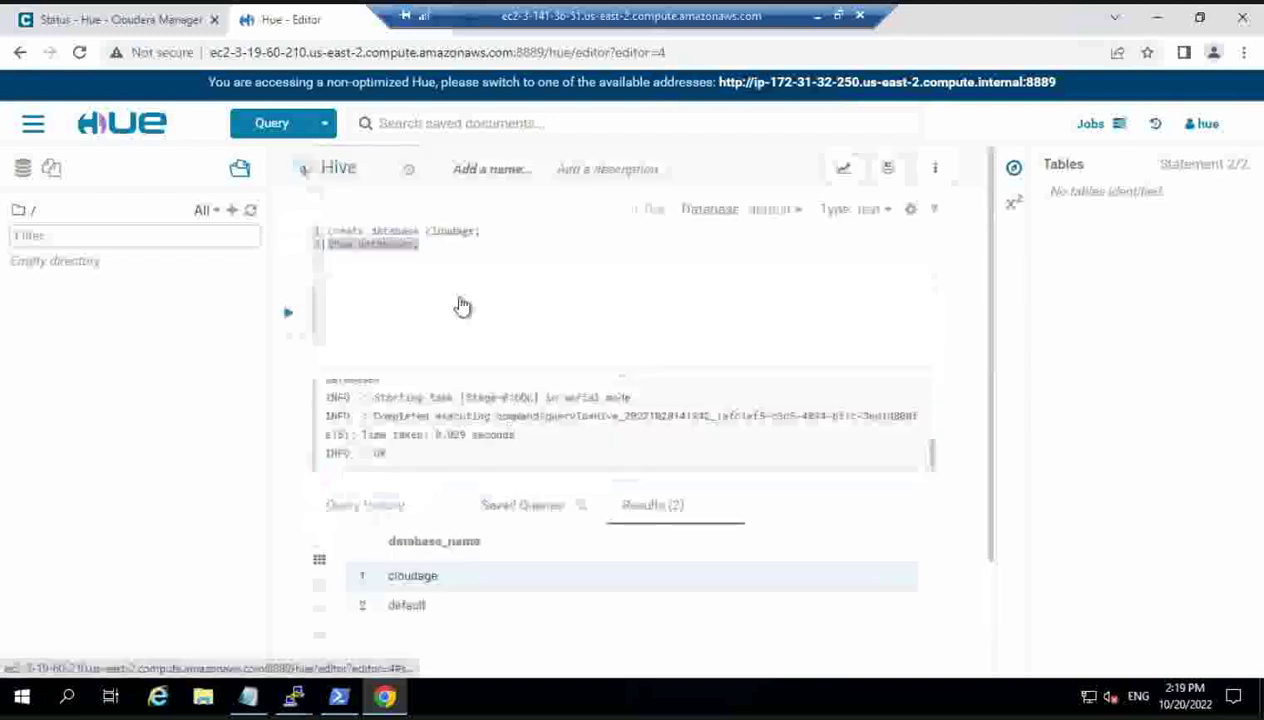
Add 'use cloudage;' on line 3 and run it to switch databases
{"action": "left_click", "coordinate": [435, 248]}
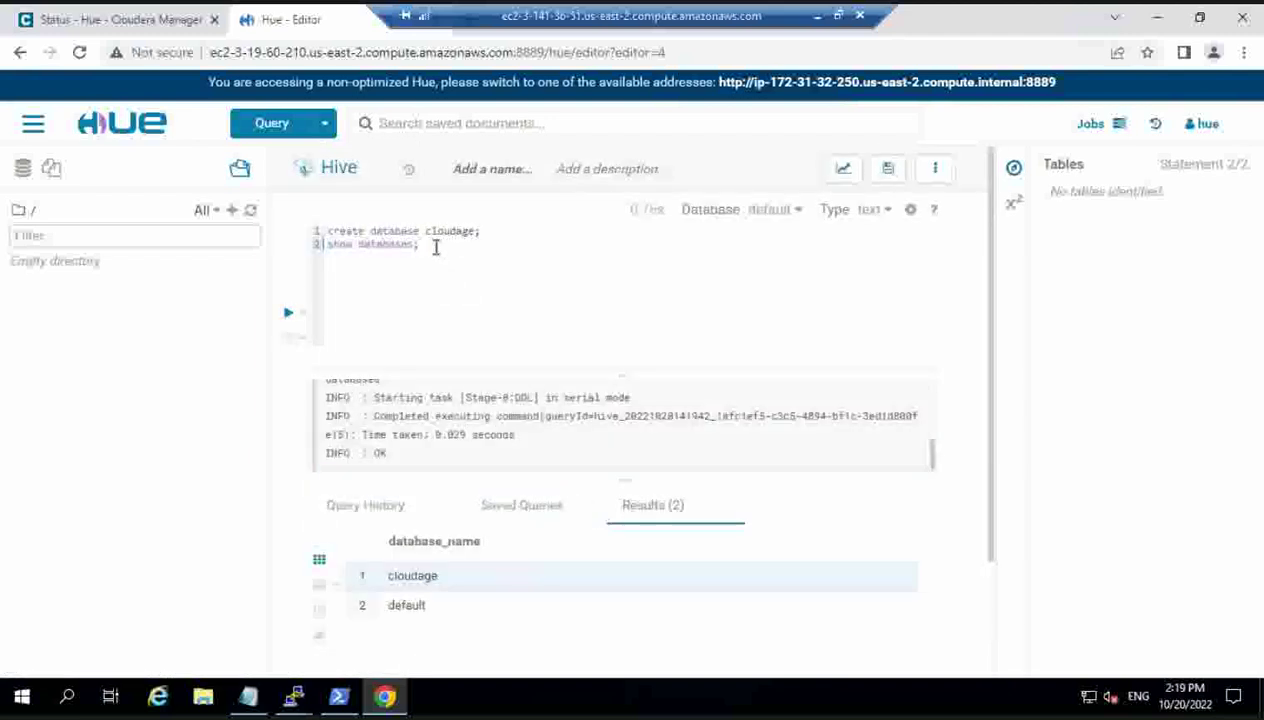
{"action": "key", "text": "Return"}
{"action": "type", "text": "use cloudage"}
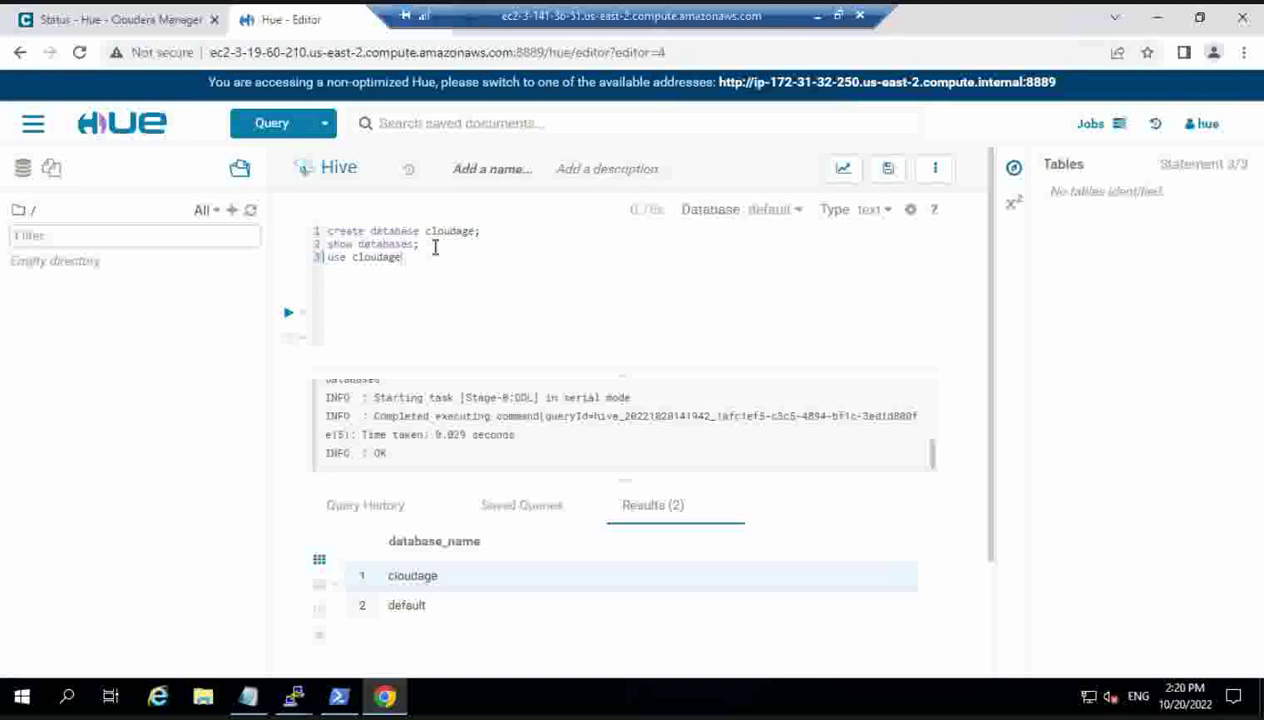
{"action": "type", "text": ";"}
{"action": "left_click", "coordinate": [323, 260], "text": "shift"}
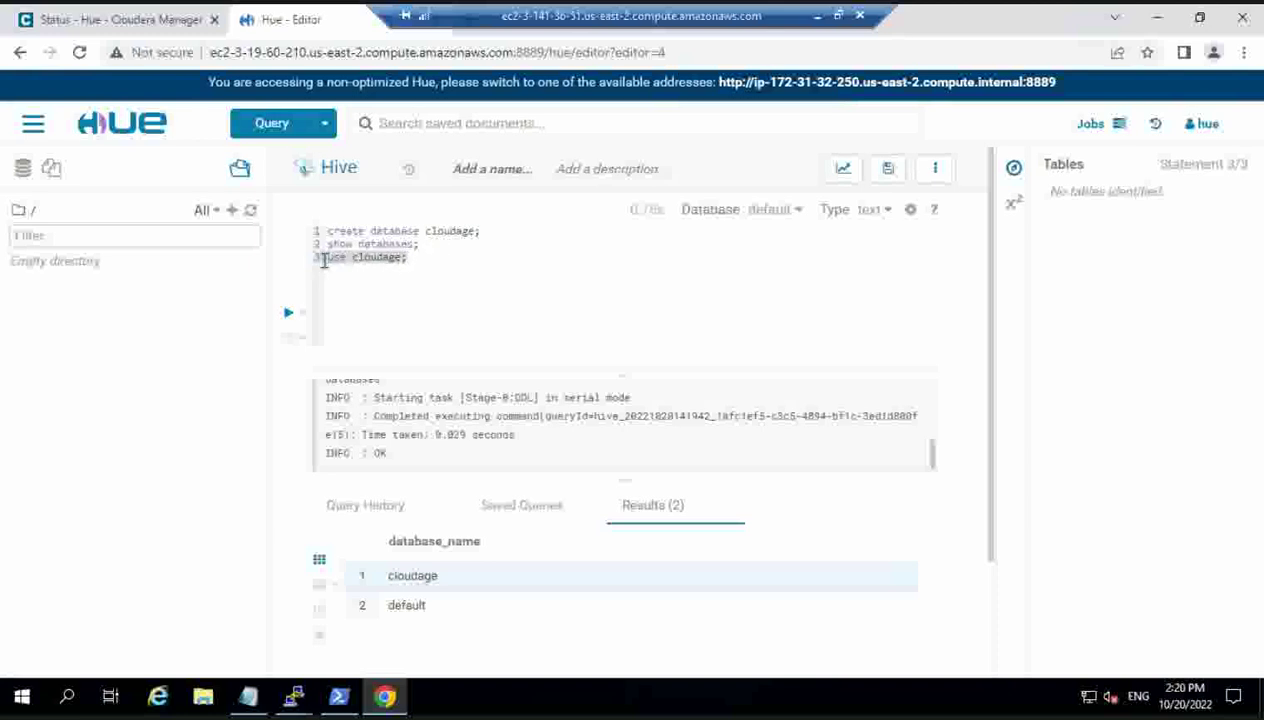
{"action": "left_click", "coordinate": [288, 316]}
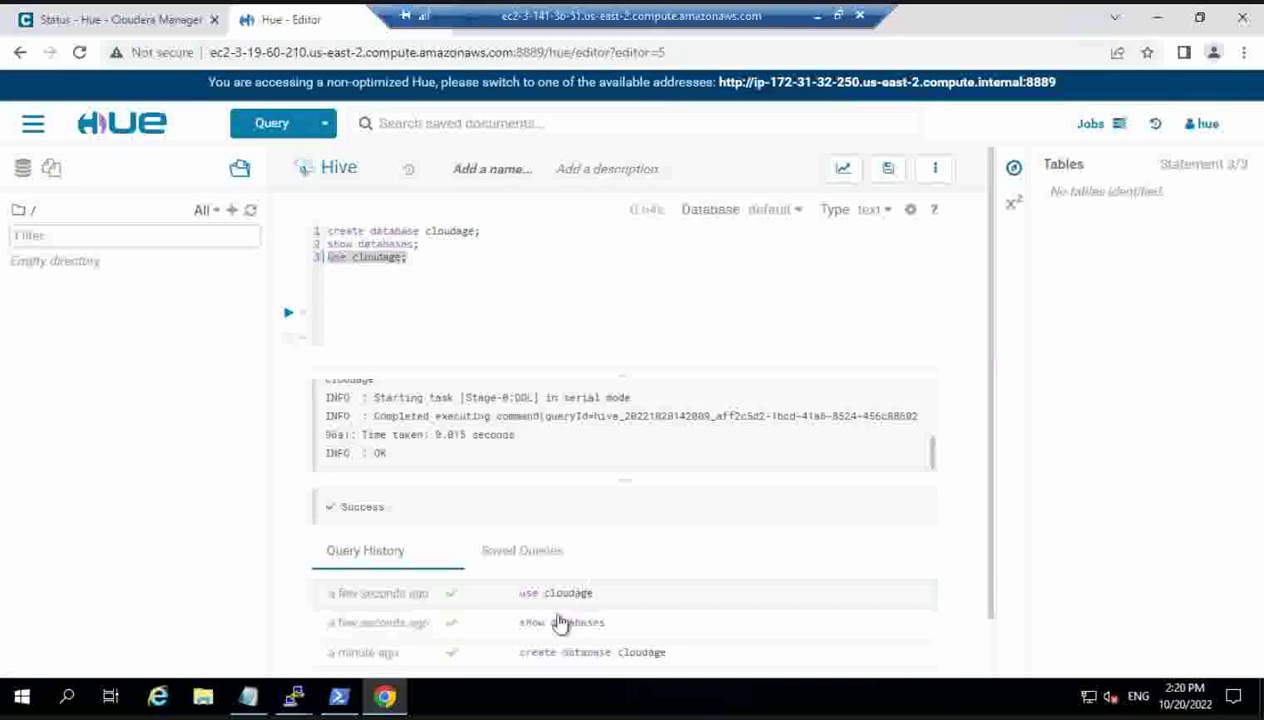
{"action": "left_click", "coordinate": [452, 259]}
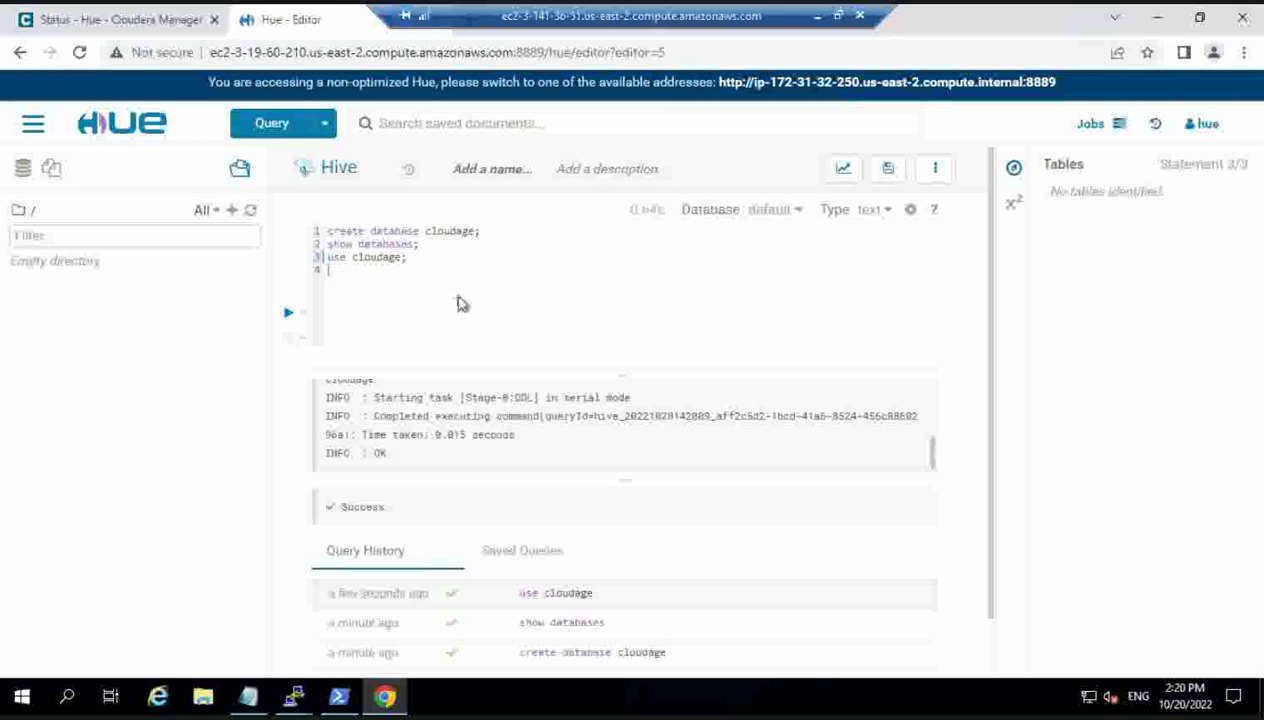
Begin line 4 with 'create table results' using the create autocomplete
{"action": "type", "text": "c"}
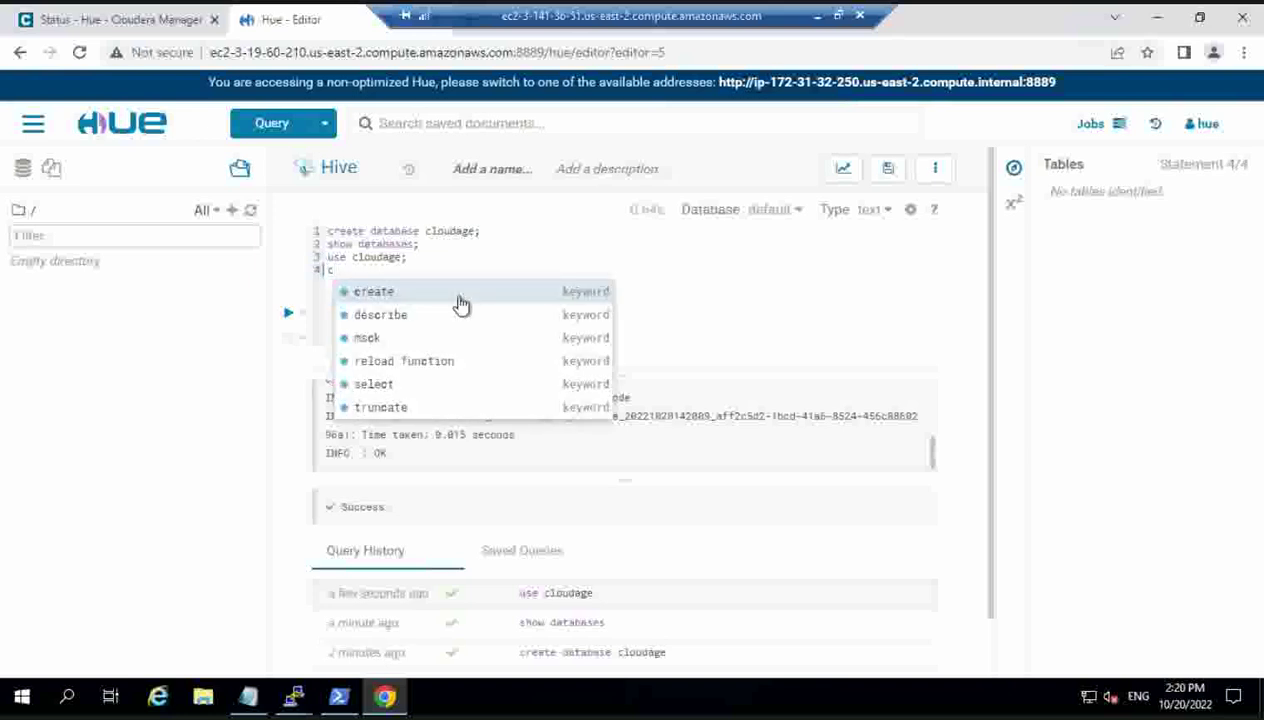
{"action": "left_click", "coordinate": [460, 298]}
{"action": "type", "text": "table "}
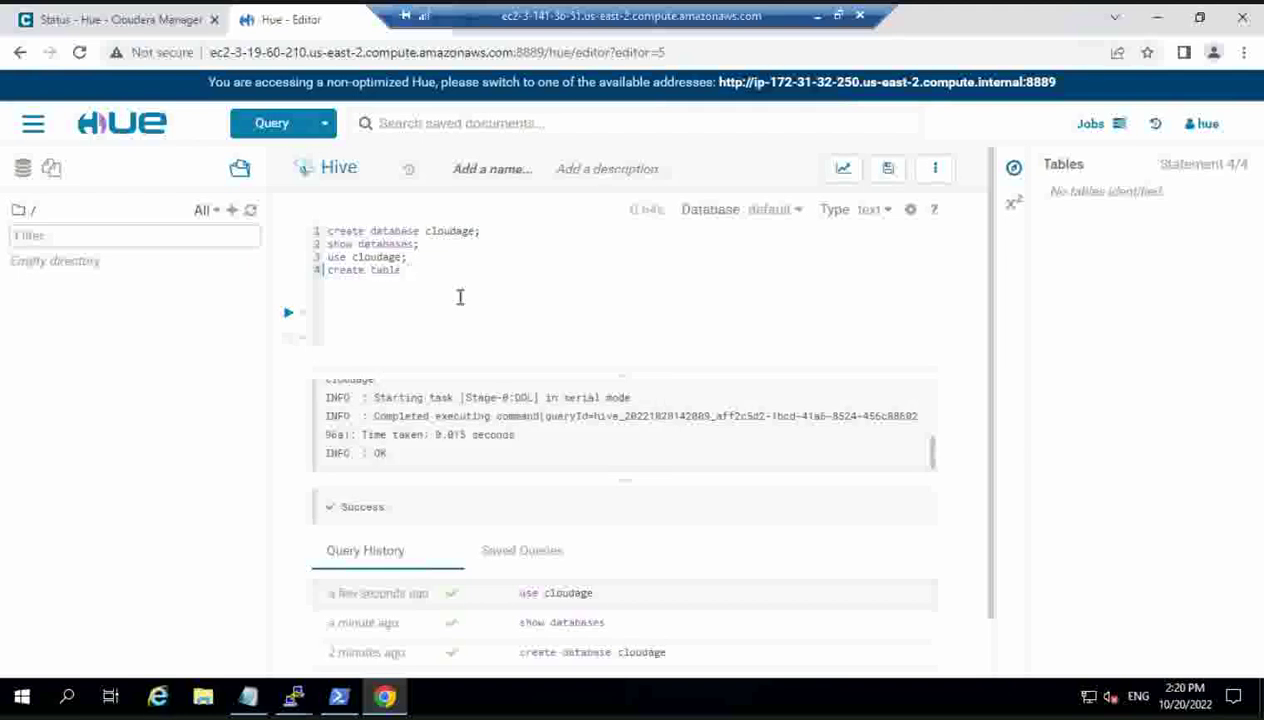
{"action": "type", "text": "results("}
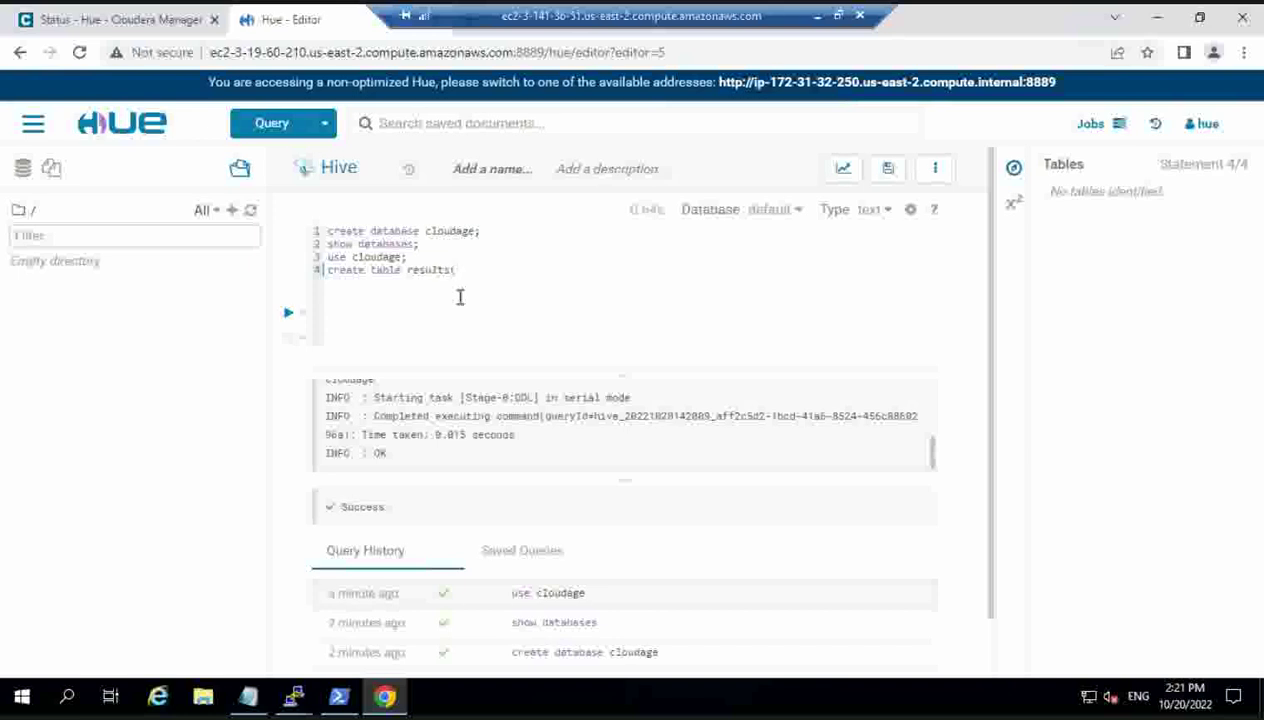
Type the columns name string, rollno int, percentage float on line 4
{"action": "type", "text": "name str"}
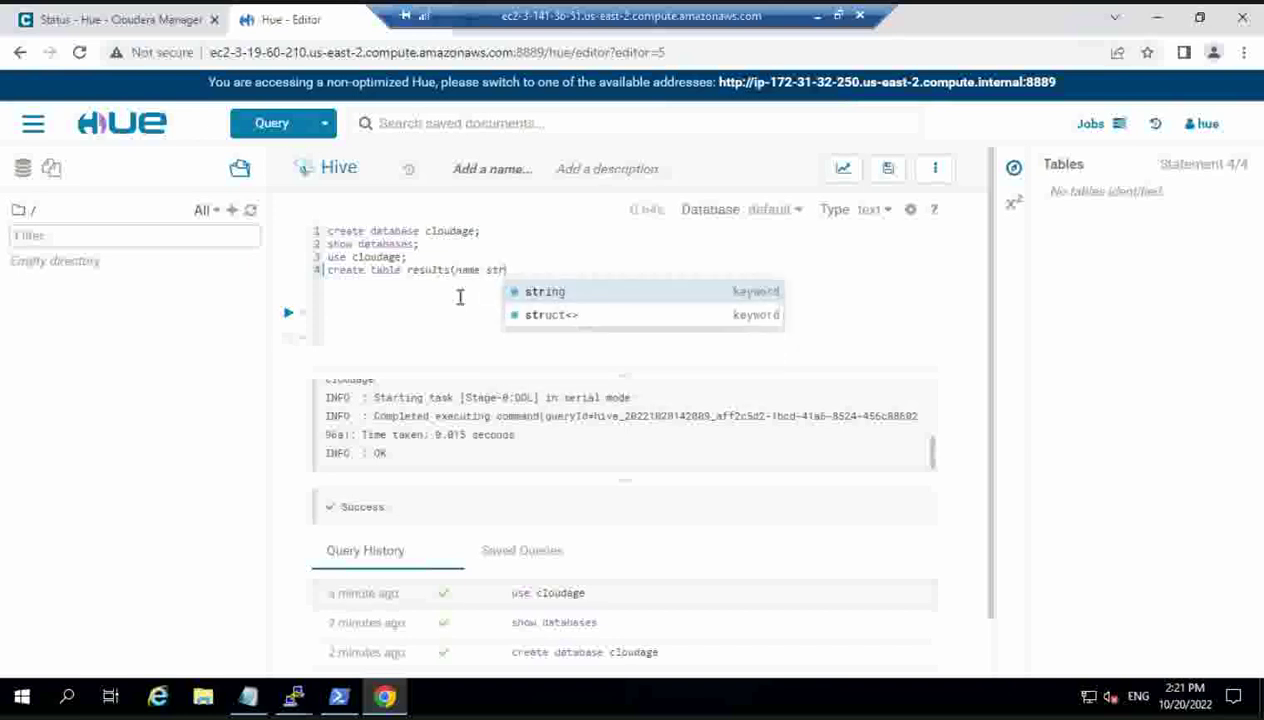
{"action": "key", "text": "Return"}
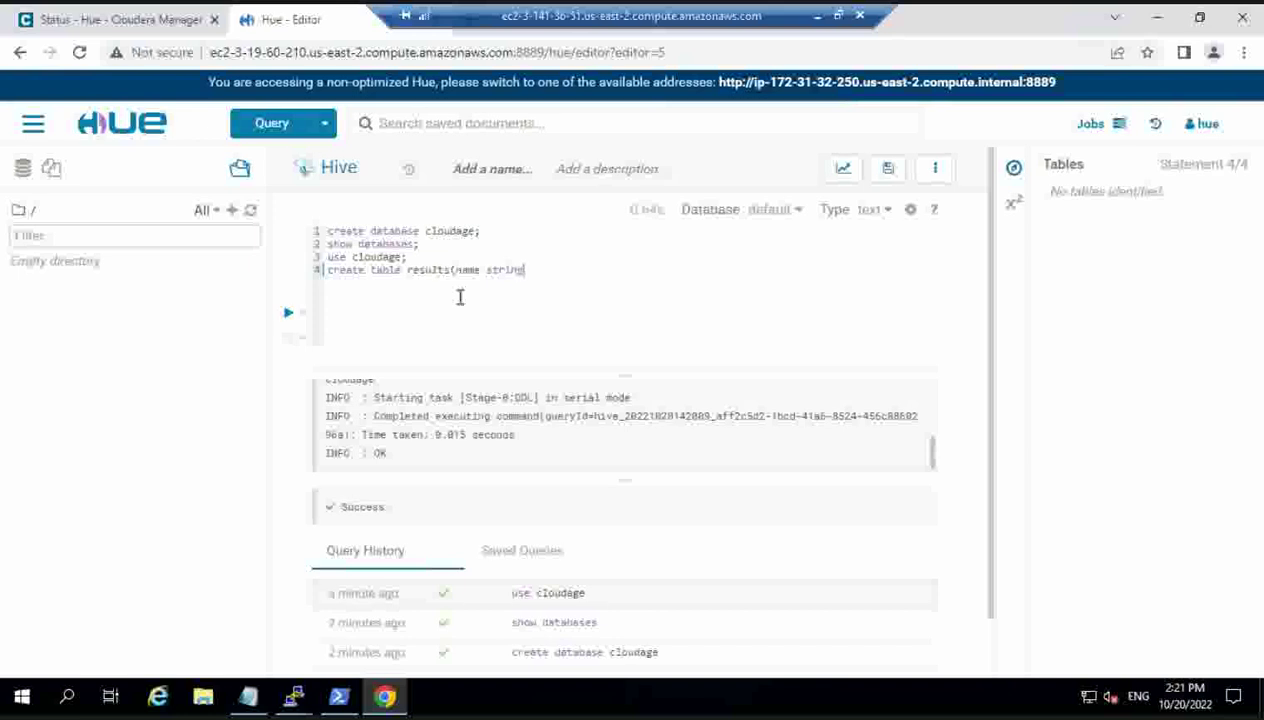
{"action": "type", "text": ", rollno int"}
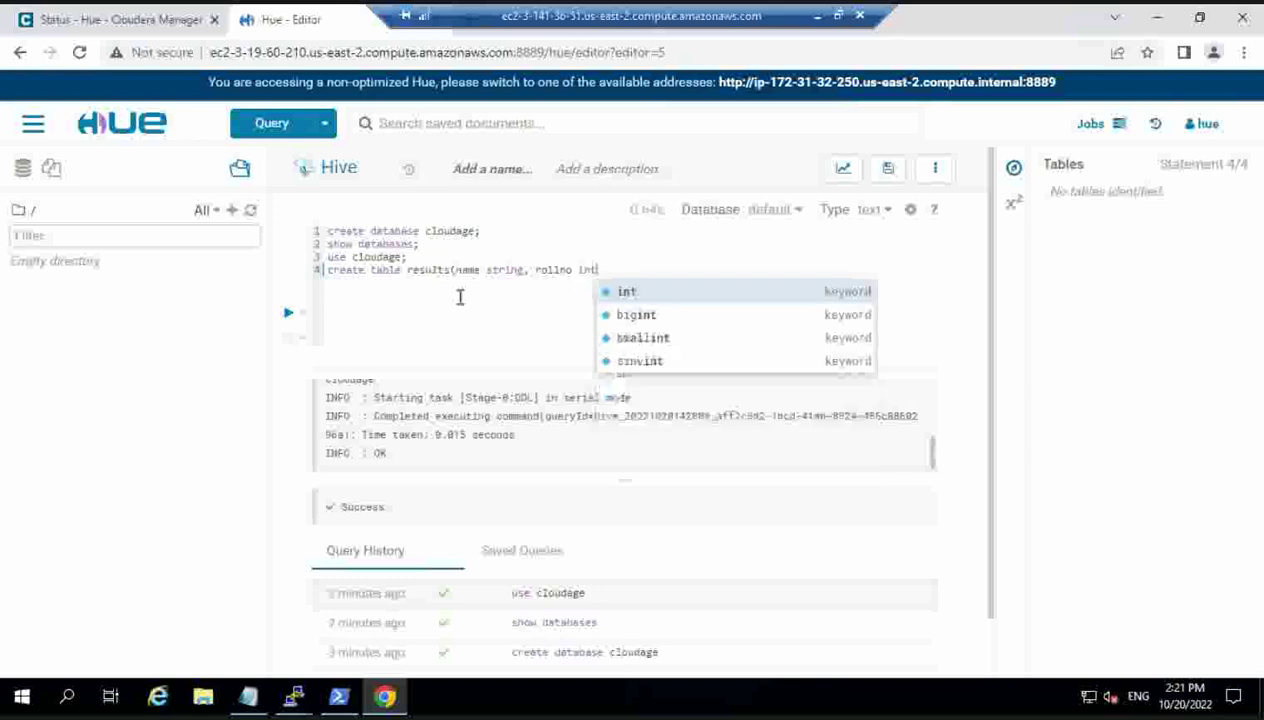
{"action": "type", "text": ","}
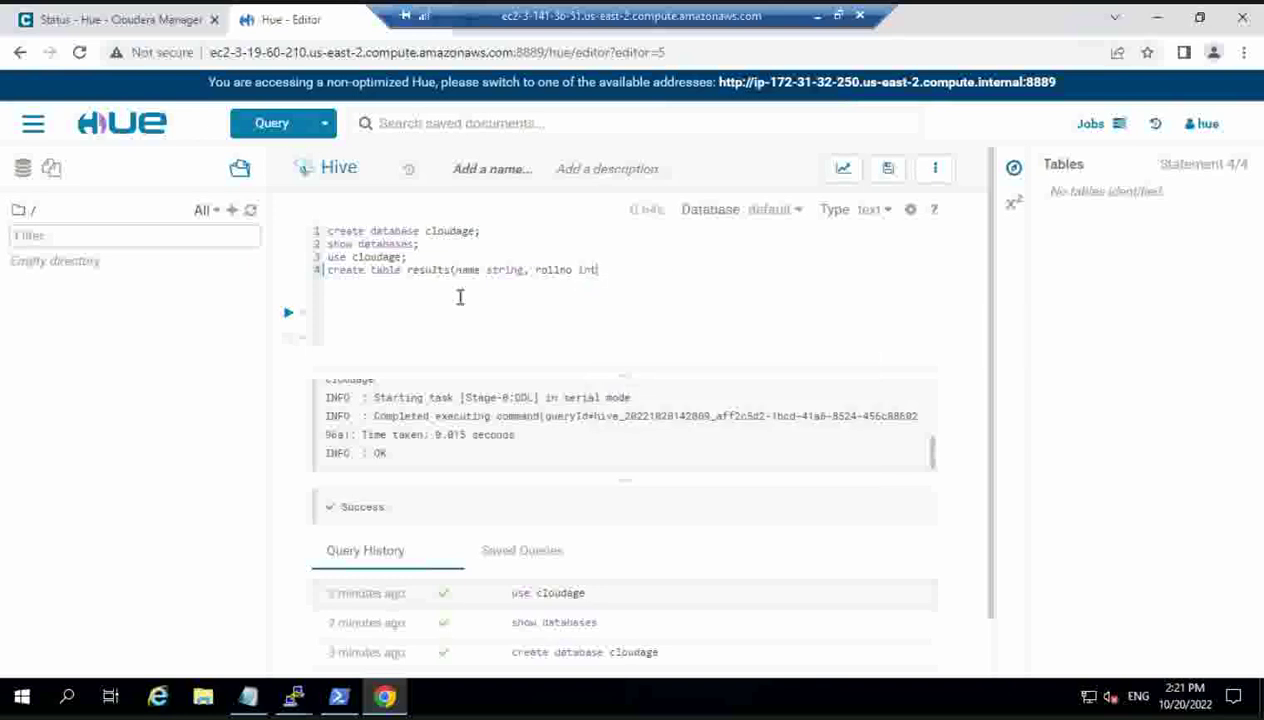
{"action": "type", "text": ", percentage float"}
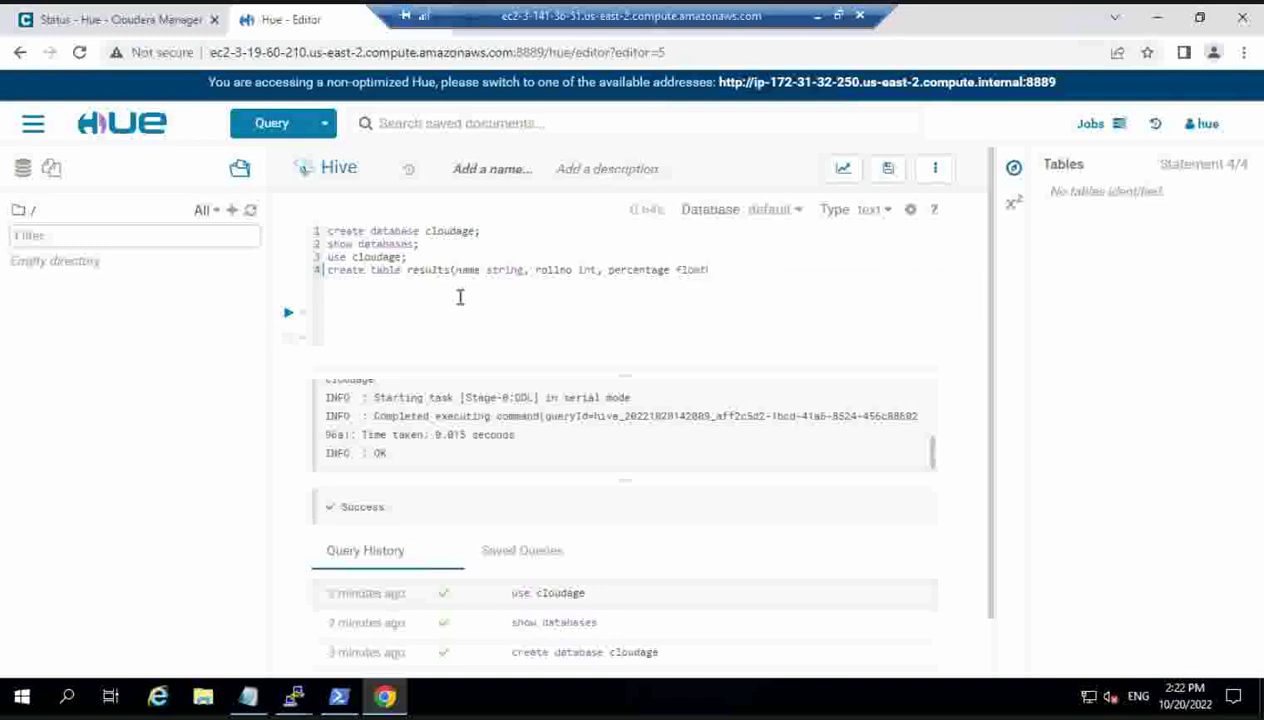
{"action": "type", "text": ");"}
{"action": "key", "text": "BackSpace"}
{"action": "type", "text": ")"}
Add 'partitioned by (state string, city string)' after the column list
{"action": "type", "text": "par"}
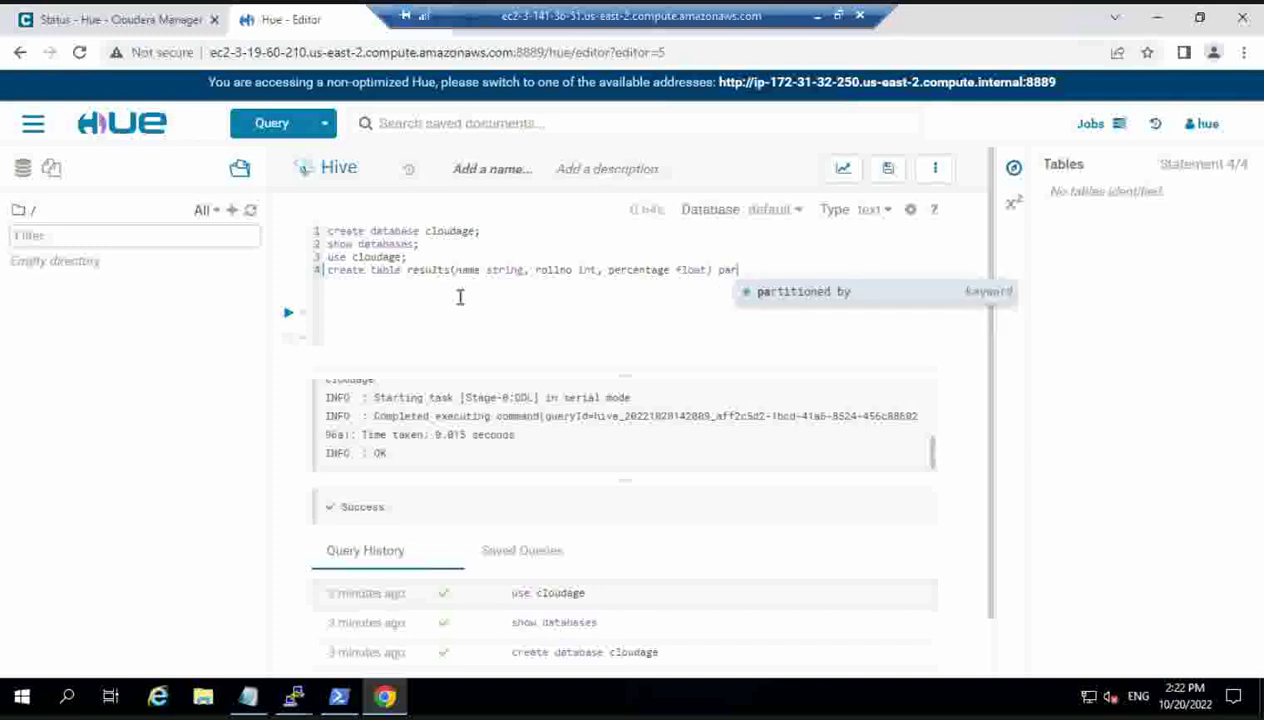
{"action": "key", "text": "Return"}
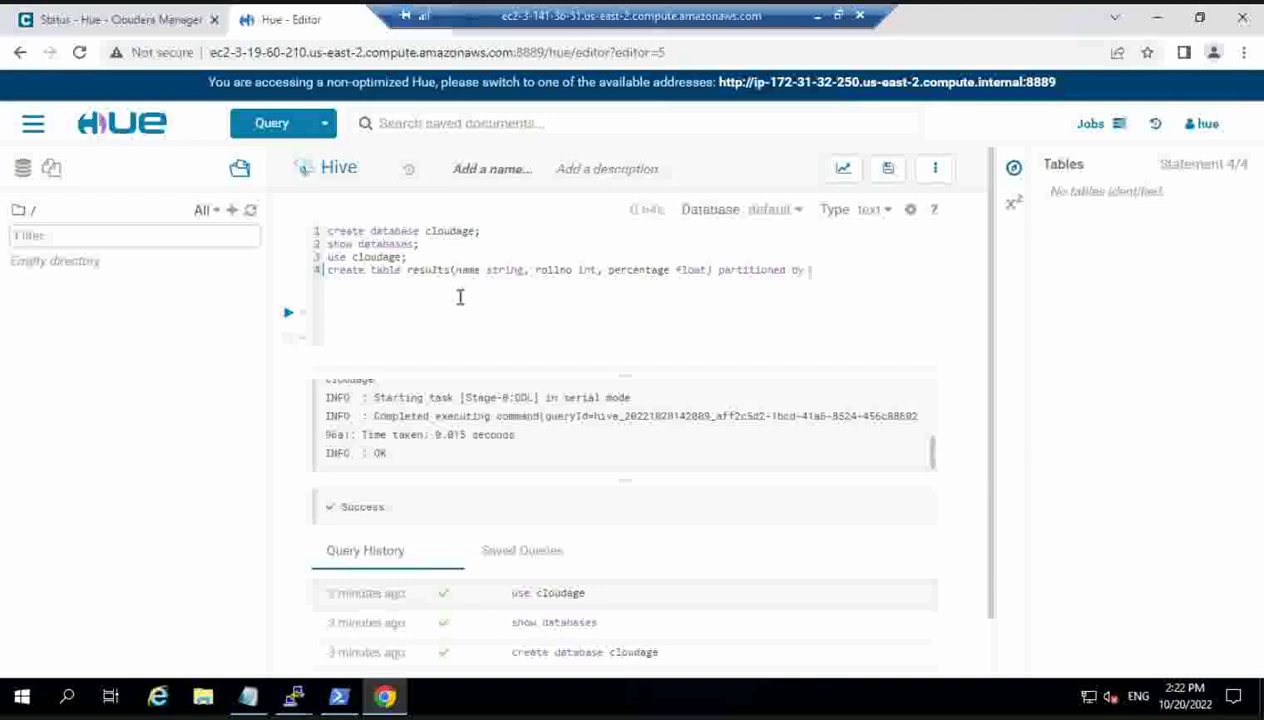
{"action": "type", "text": "(state d"}
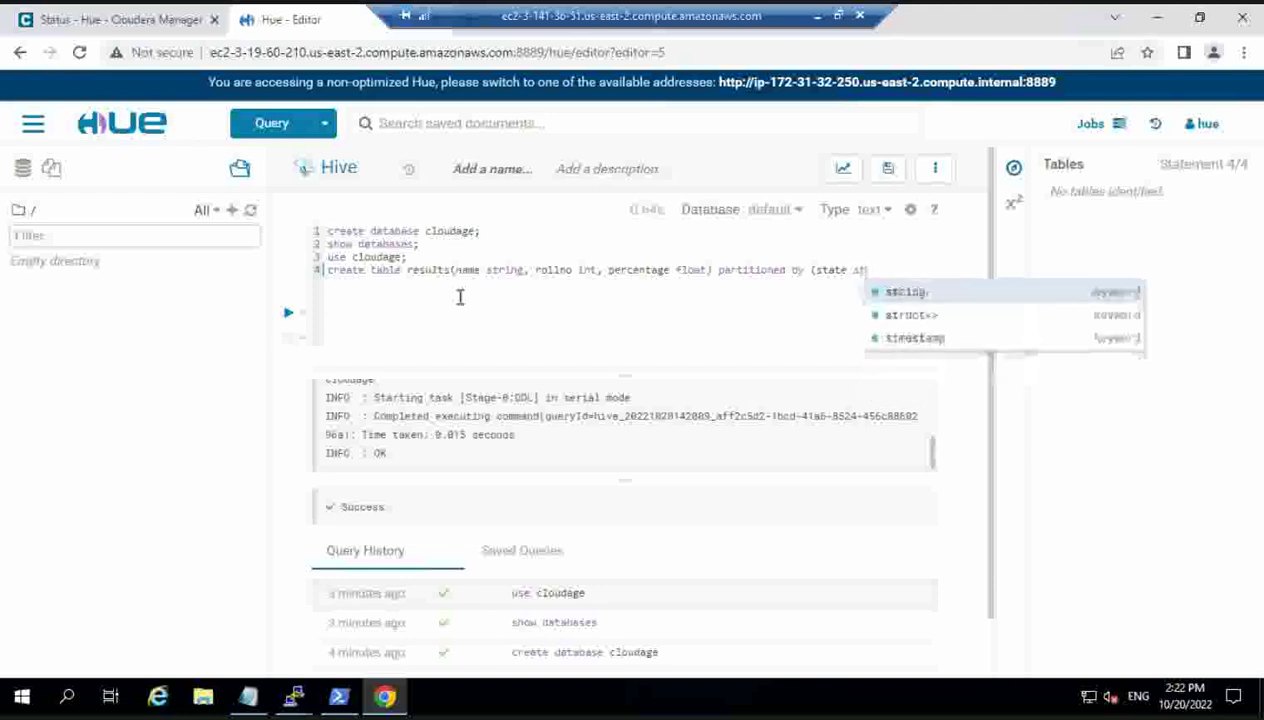
{"action": "key", "text": "Return"}
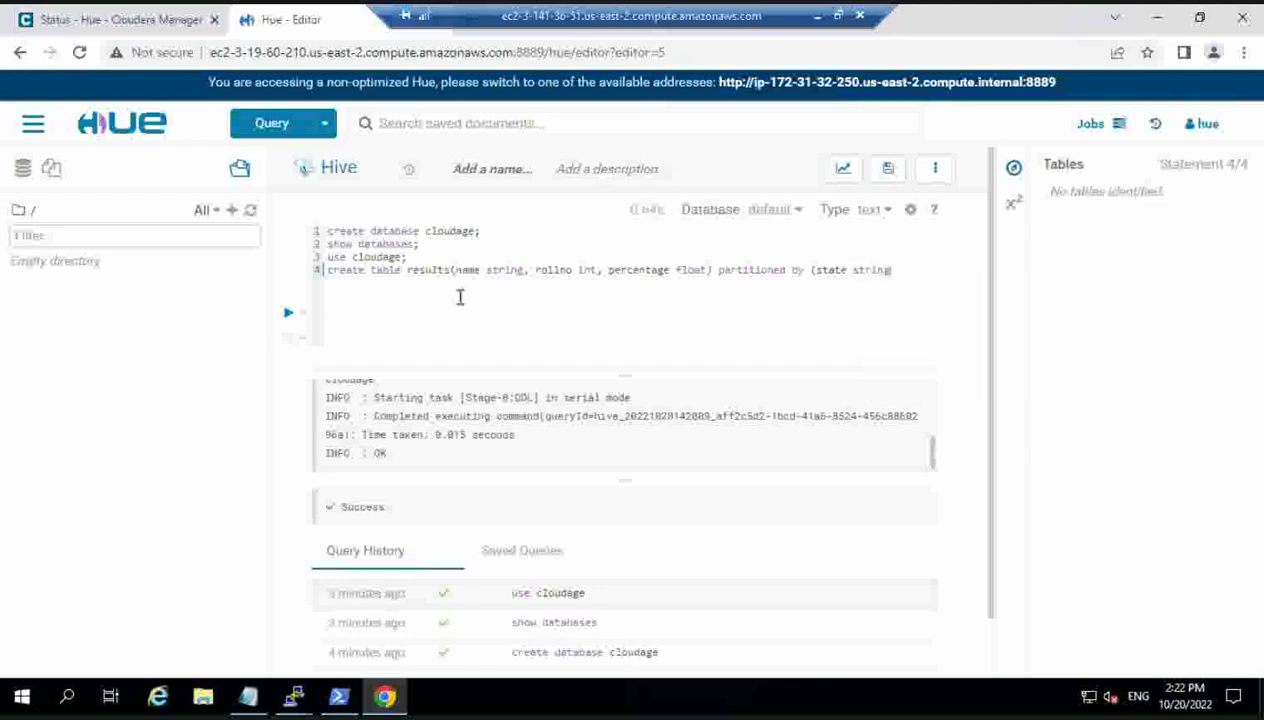
{"action": "type", "text": ", city c"}
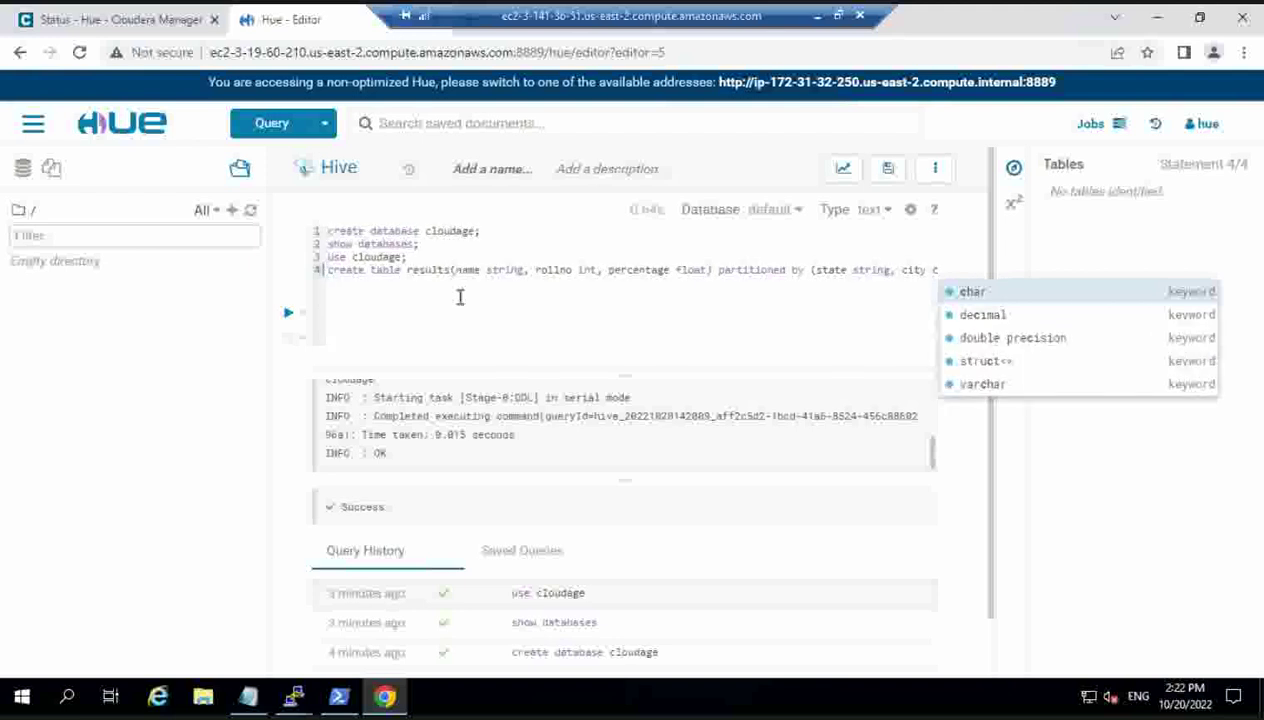
{"action": "left_click", "coordinate": [948, 279]}
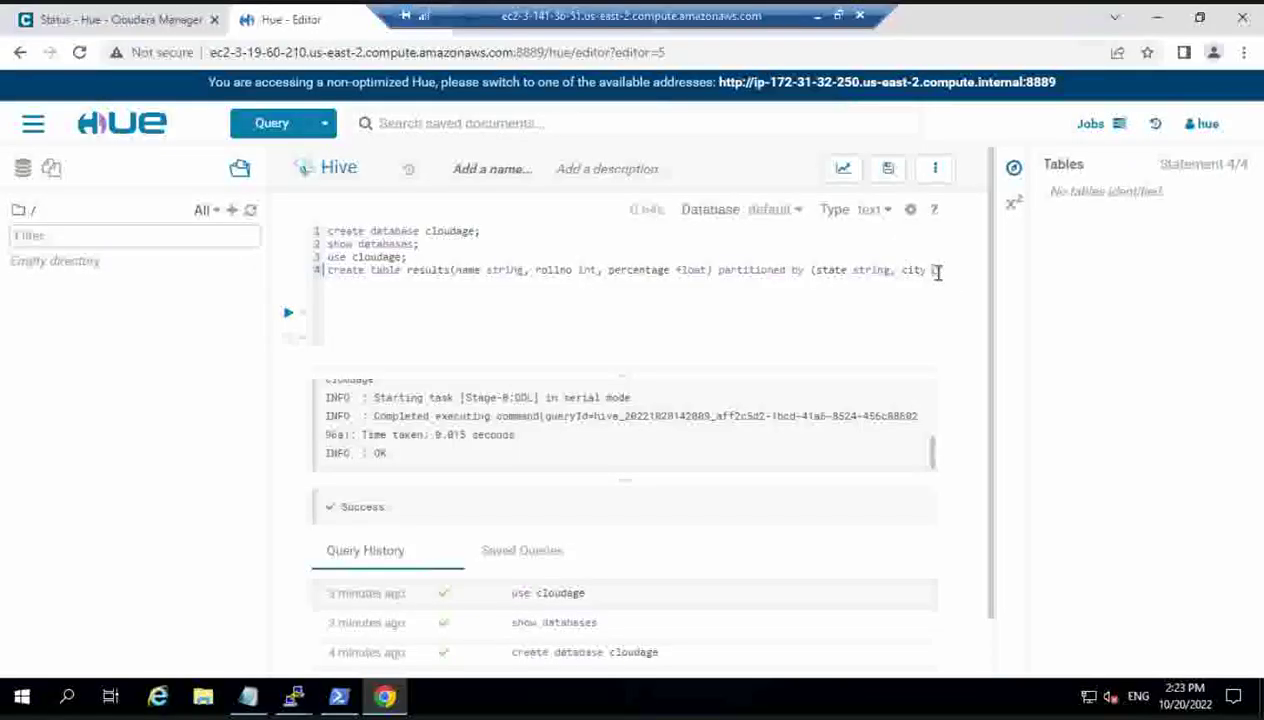
{"action": "type", "text": "string"}
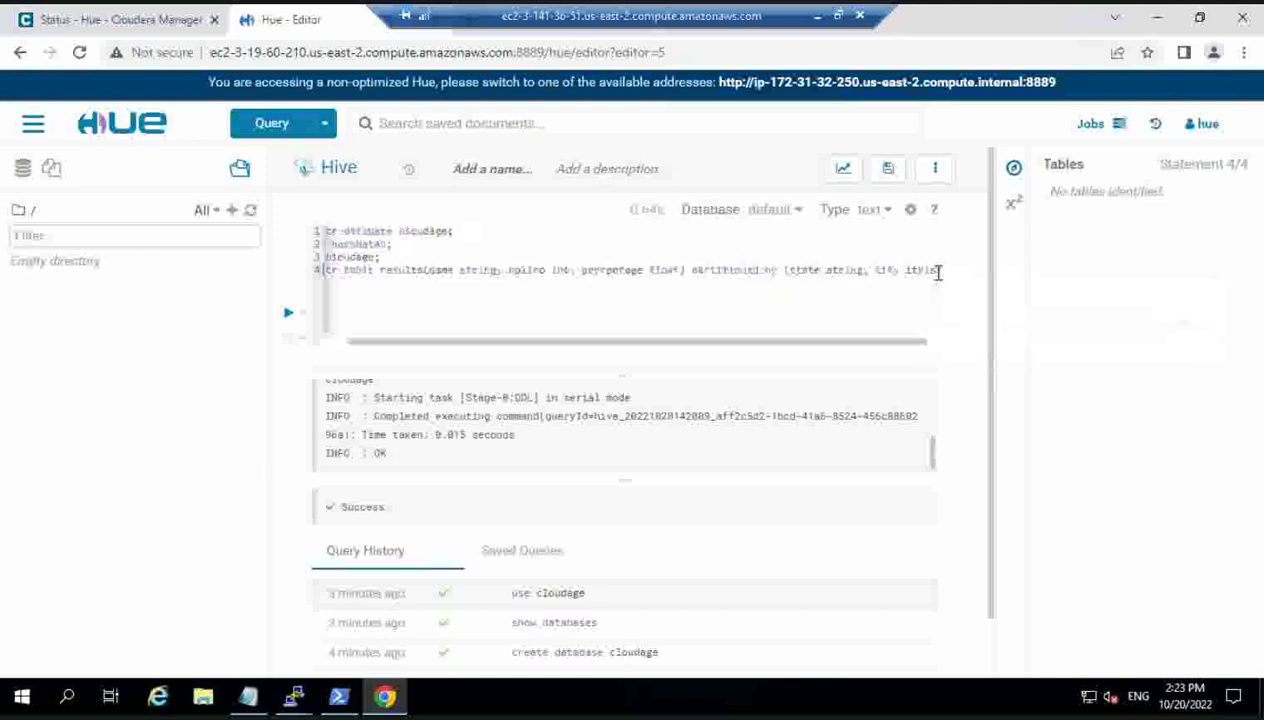
Select and cut the partition clause off the end of line 4
{"action": "left_click", "coordinate": [834, 290]}
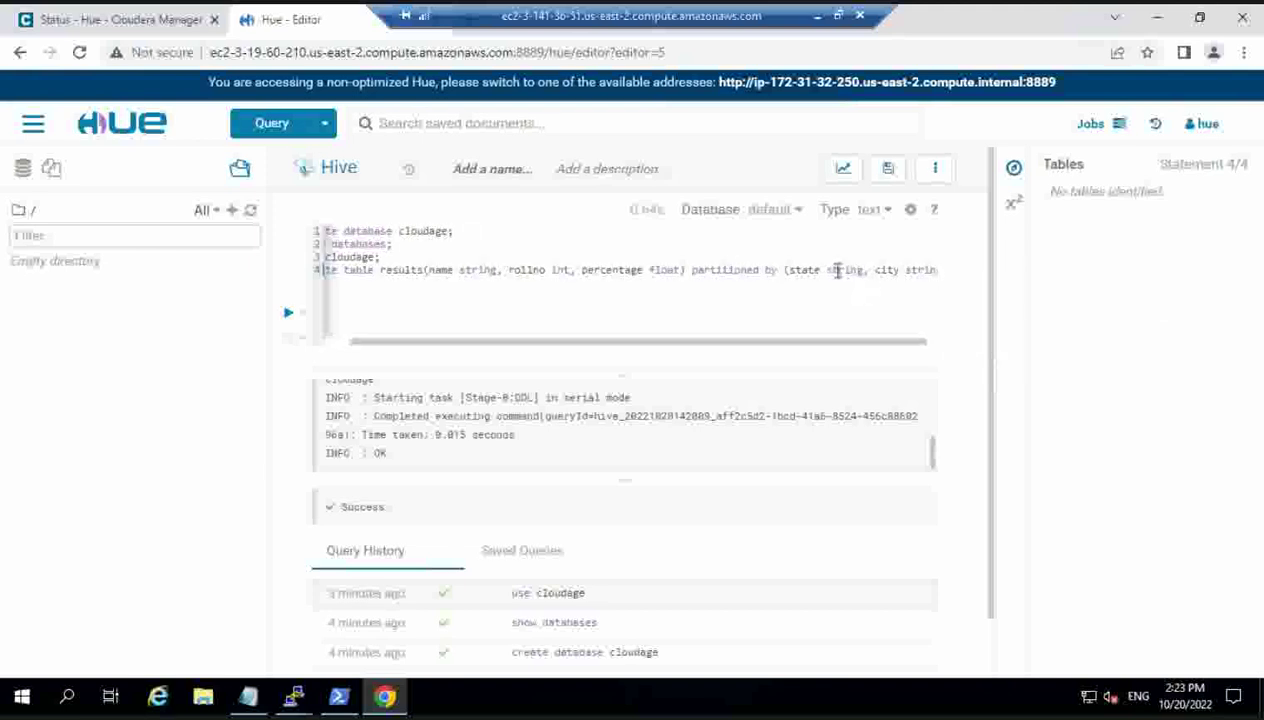
{"action": "left_click", "coordinate": [691, 274]}
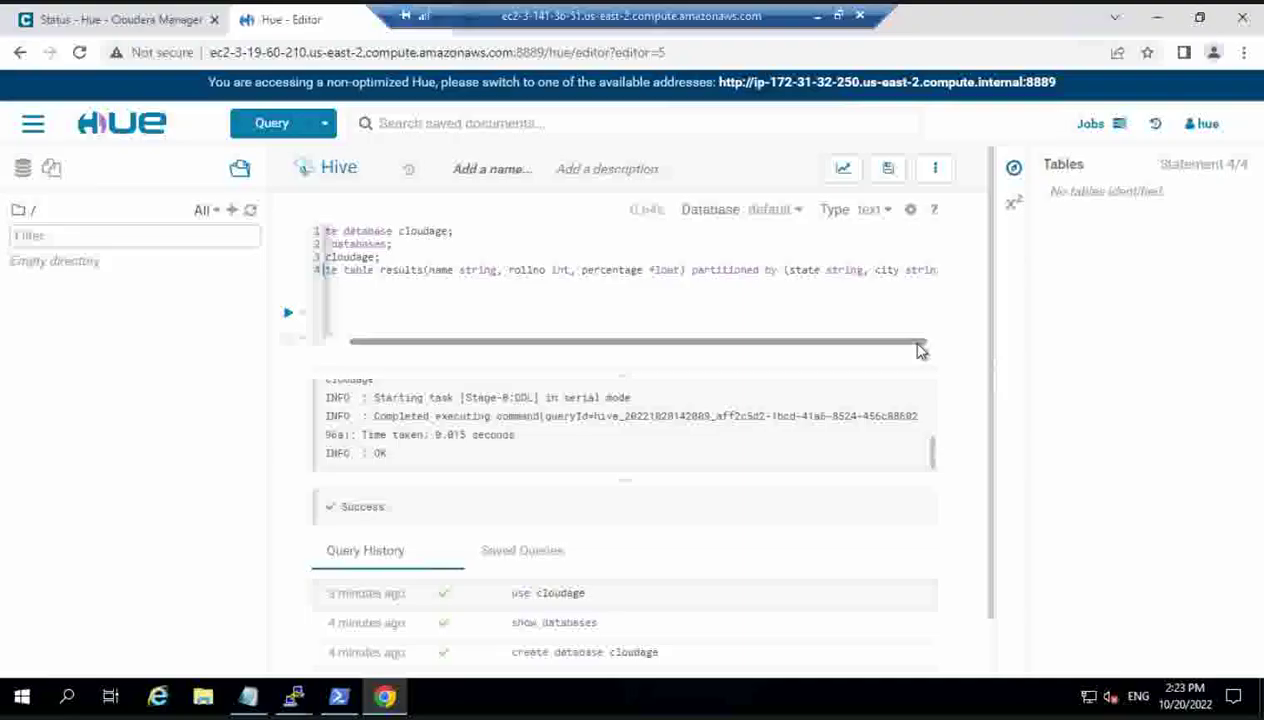
{"action": "left_click", "coordinate": [939, 270]}
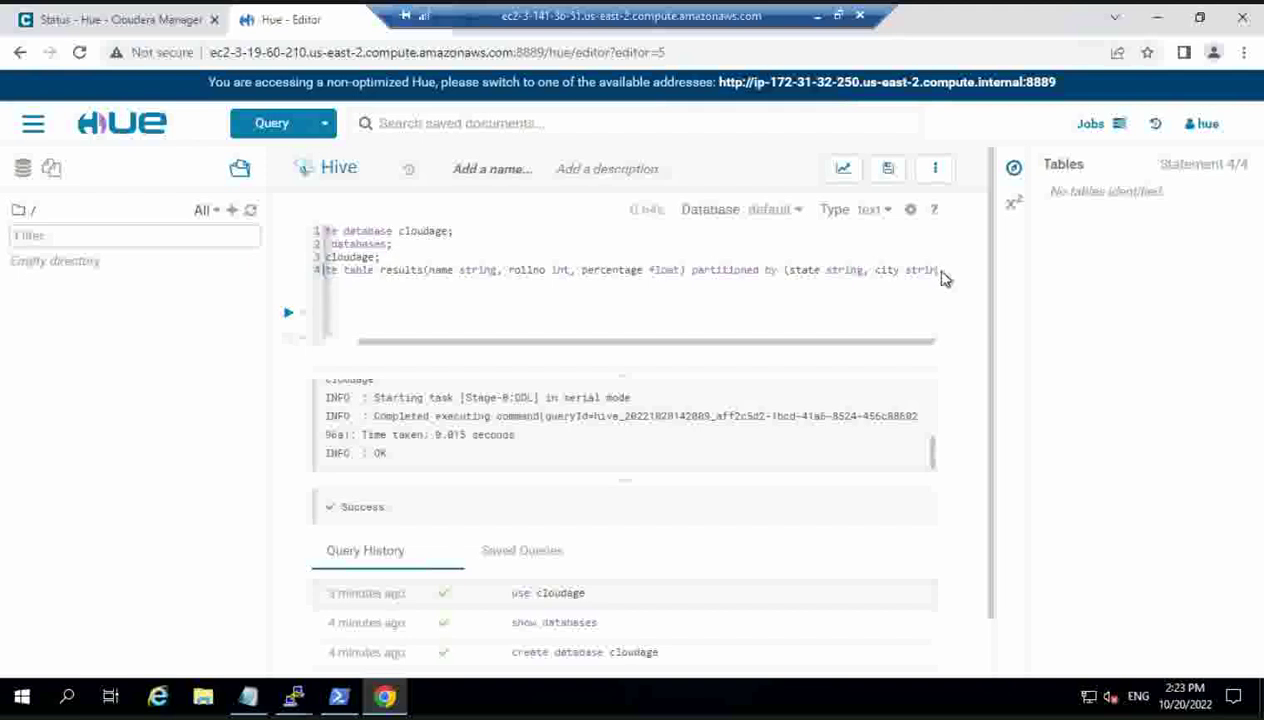
{"action": "type", "text": "g"}
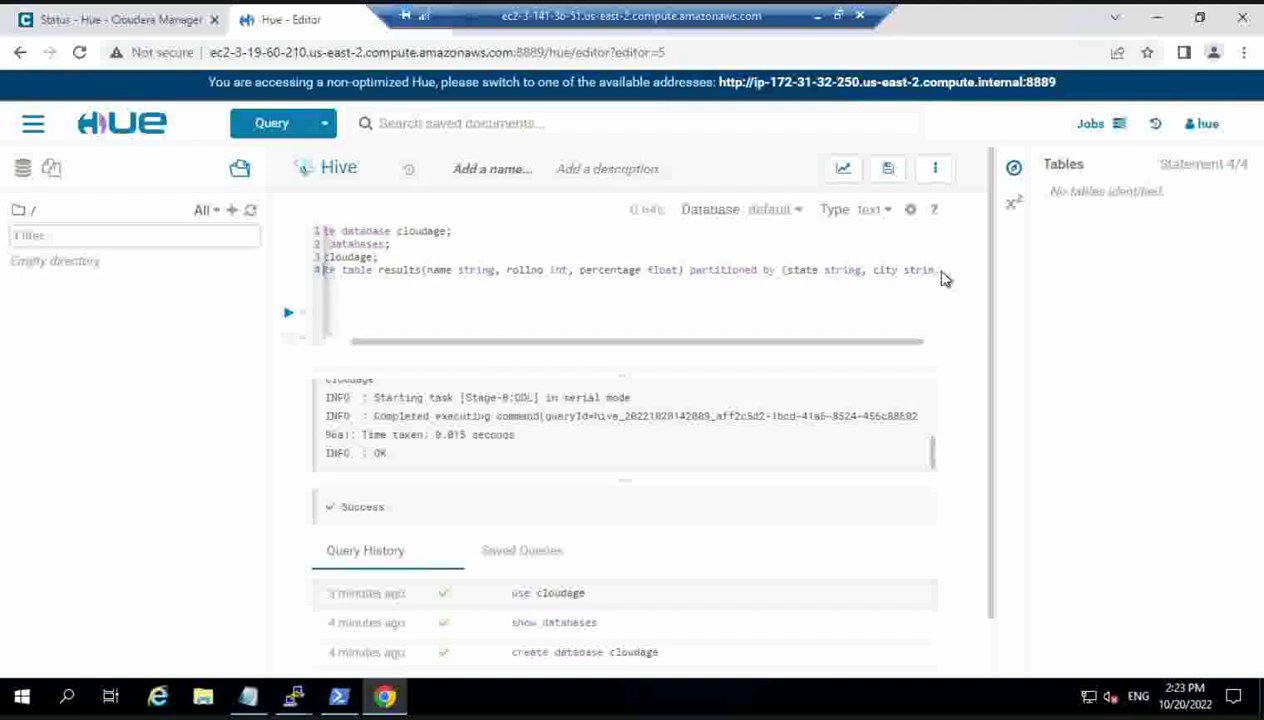
{"action": "type", "text": ")"}
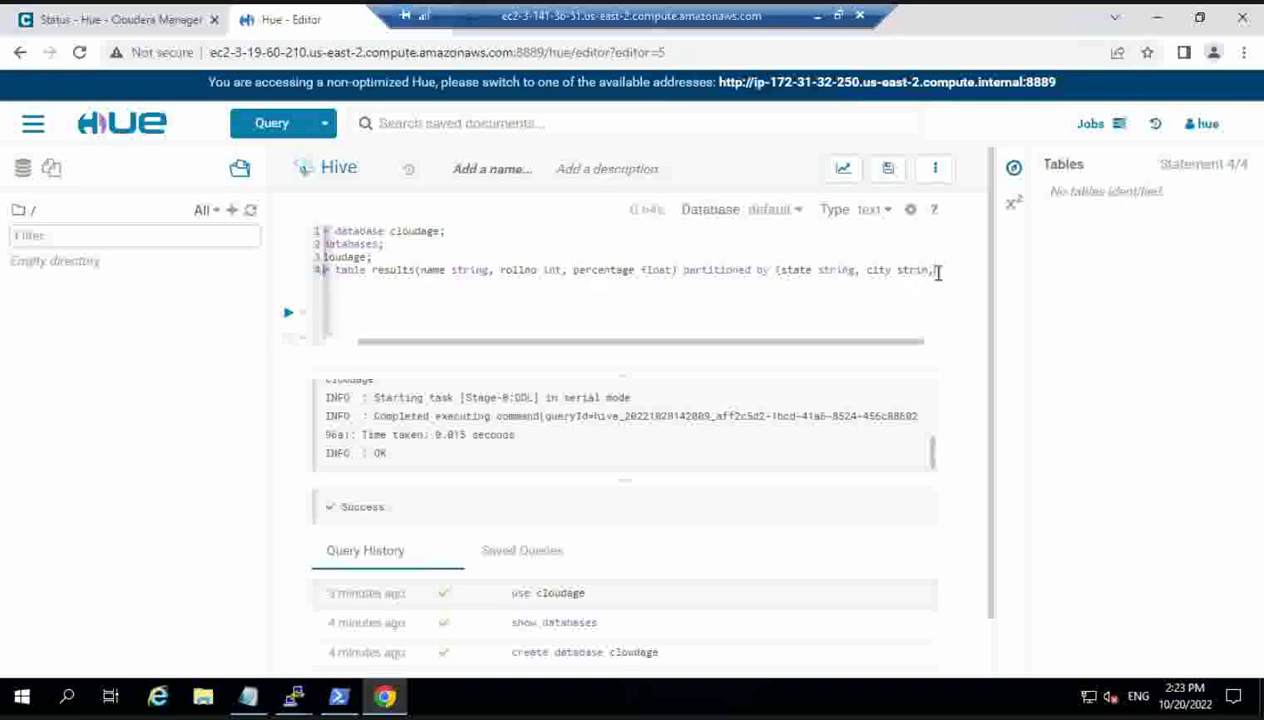
{"action": "key", "text": "BackSpace"}
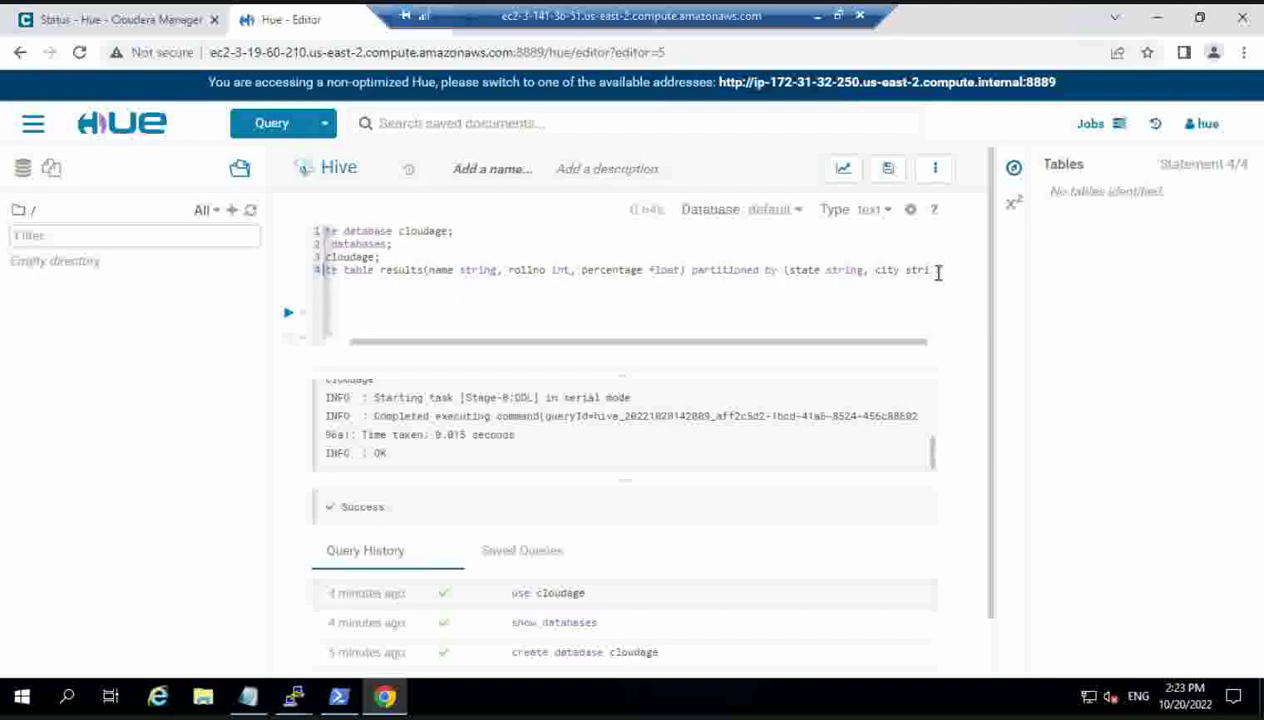
{"action": "key", "text": "BackSpace"}
{"action": "key", "text": "BackSpace"}
{"action": "key", "text": "BackSpace"}
{"action": "key", "text": "BackSpace"}
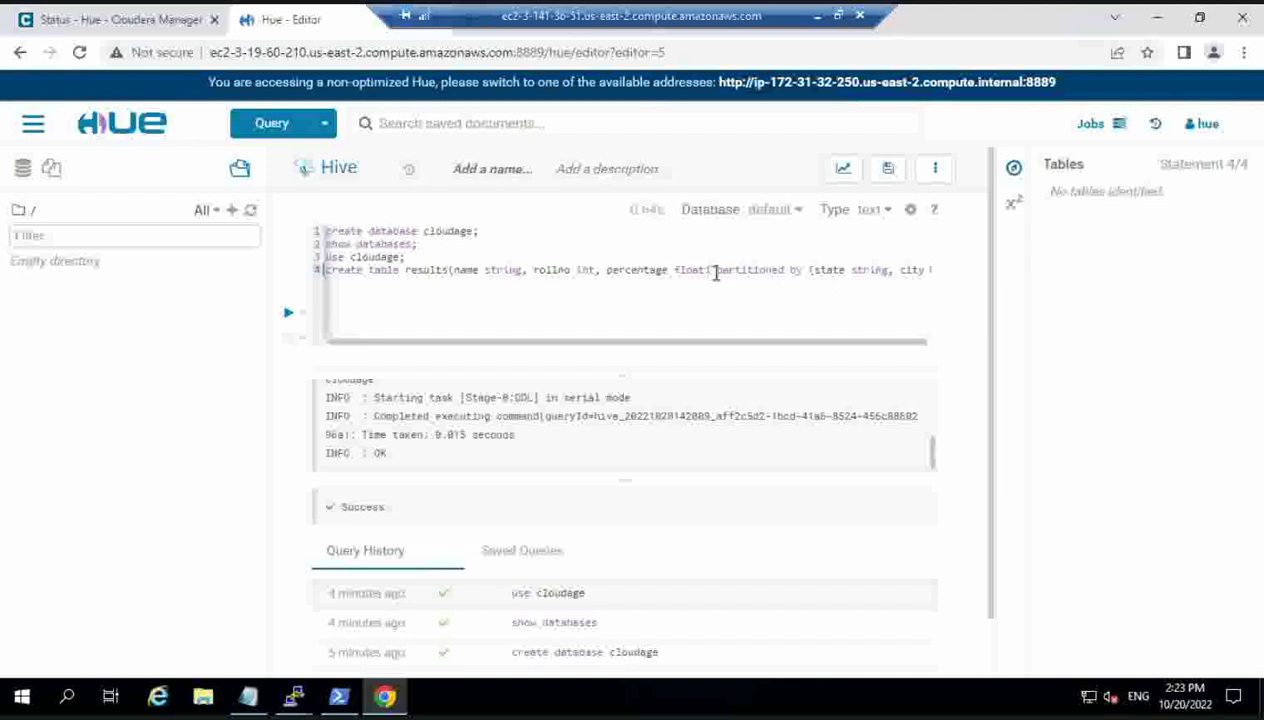
{"action": "left_click_drag", "start_coordinate": [716, 270], "coordinate": [929, 270]}
{"action": "type", "text": "p"}
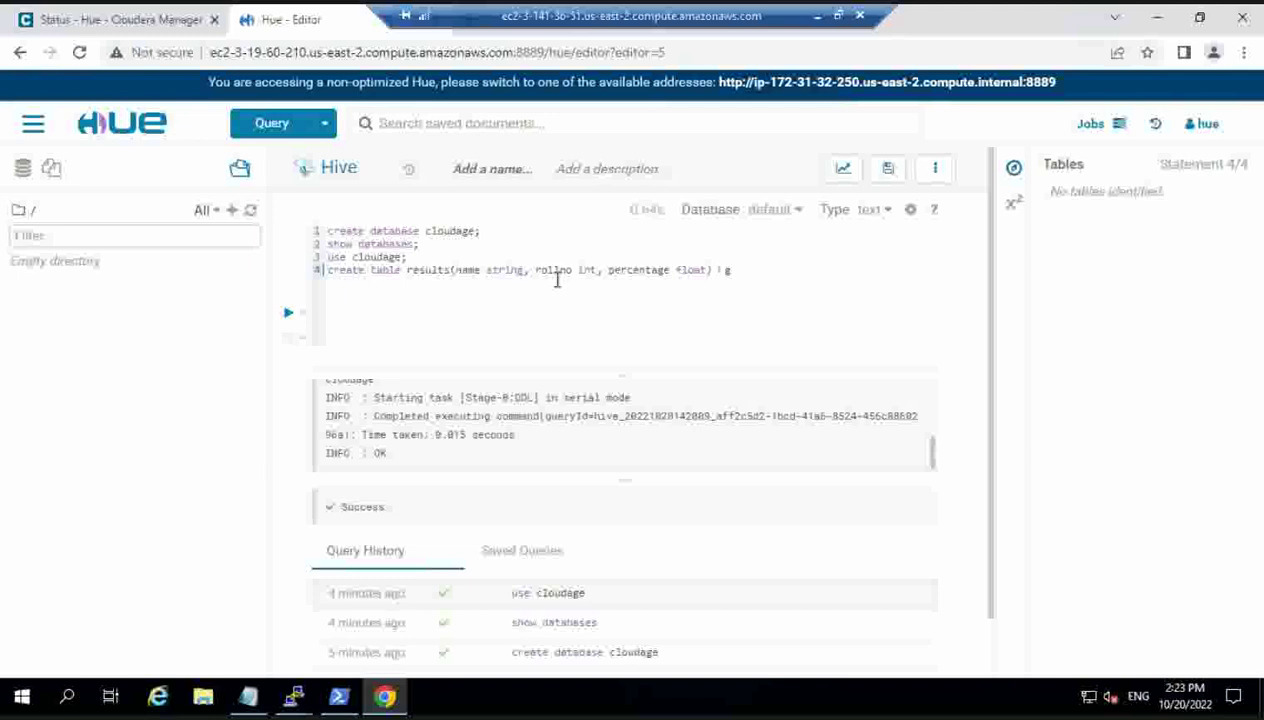
Paste the partition clause onto line 5 as '(state string, city string)'
{"action": "key", "text": "BackSpace"}
{"action": "key", "text": "BackSpace"}
{"action": "key", "text": "Return"}
{"action": "type", "text": "partitioned by (state string, city)"}
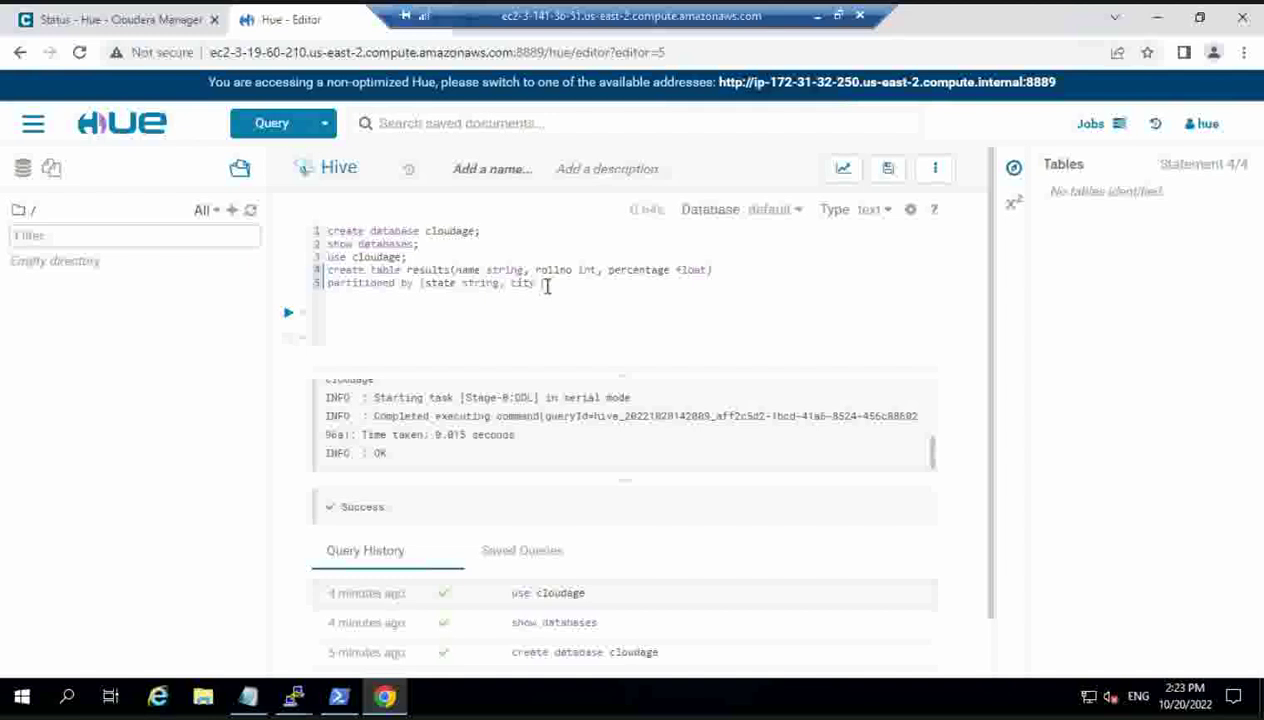
{"action": "type", "text": "s"}
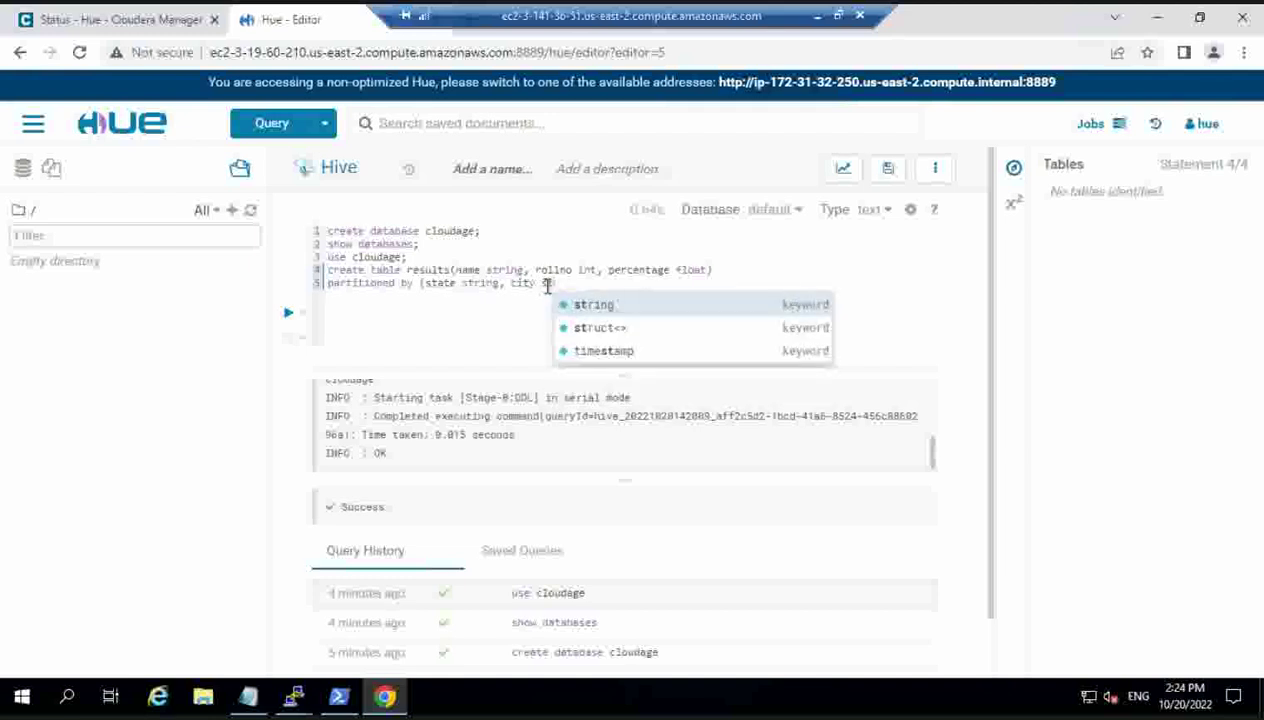
{"action": "key", "text": "Return"}
{"action": "type", "text": ","}
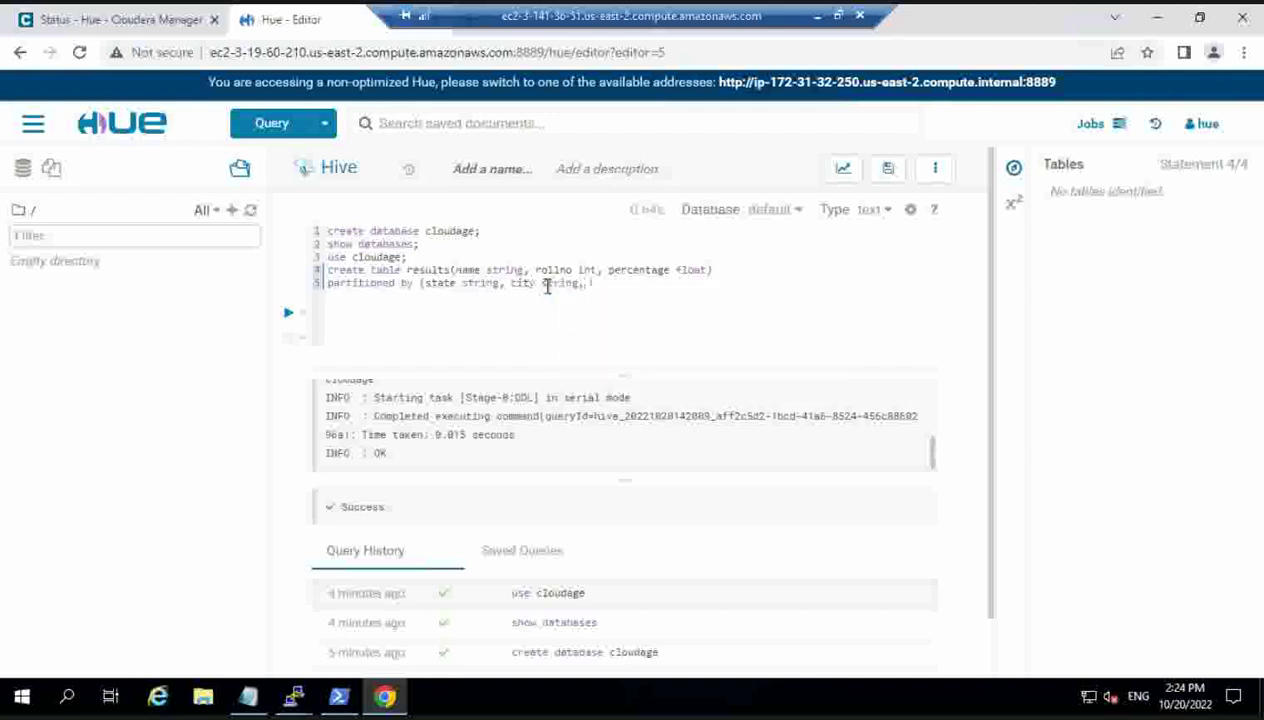
{"action": "key", "text": "BackSpace"}
{"action": "key", "text": "BackSpace"}
{"action": "type", "text": ")"}
{"action": "type", "text": " p"}
{"action": "key", "text": "BackSpace"}
{"action": "key", "text": "BackSpace"}
Append 'row format delimited fields terminated by' using autocomplete
{"action": "type", "text": "ro"}
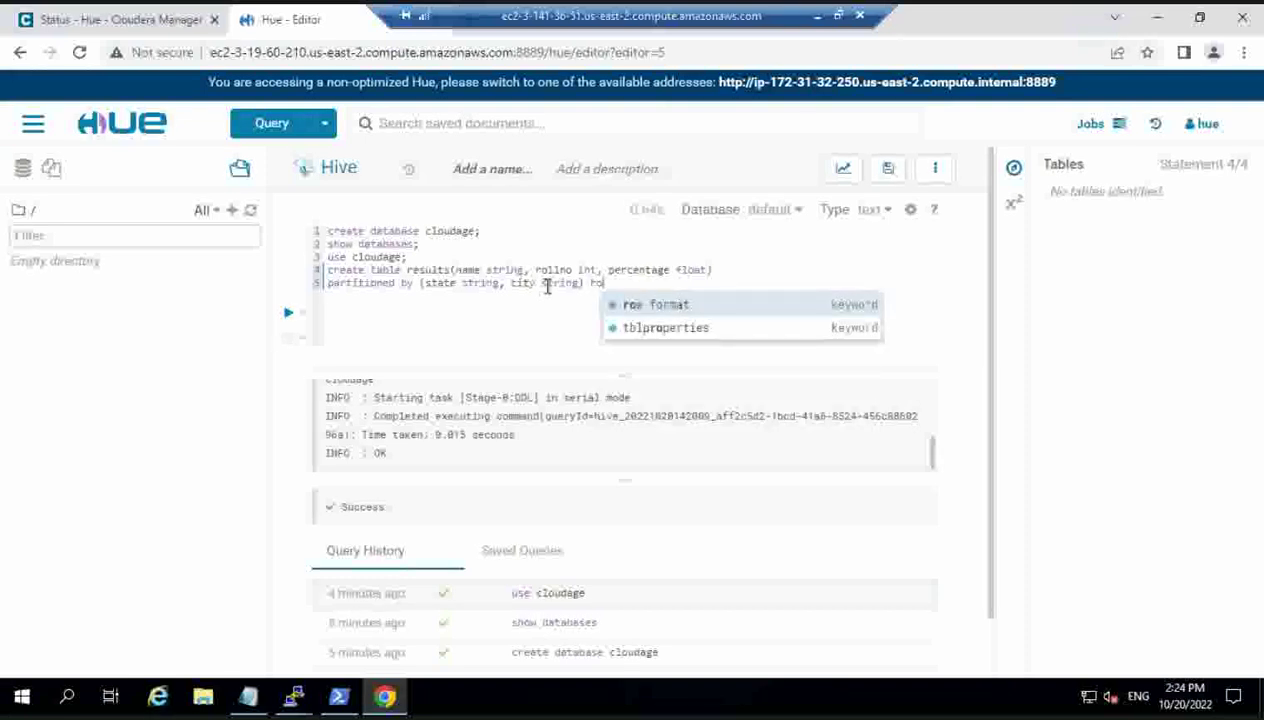
{"action": "key", "text": "Return"}
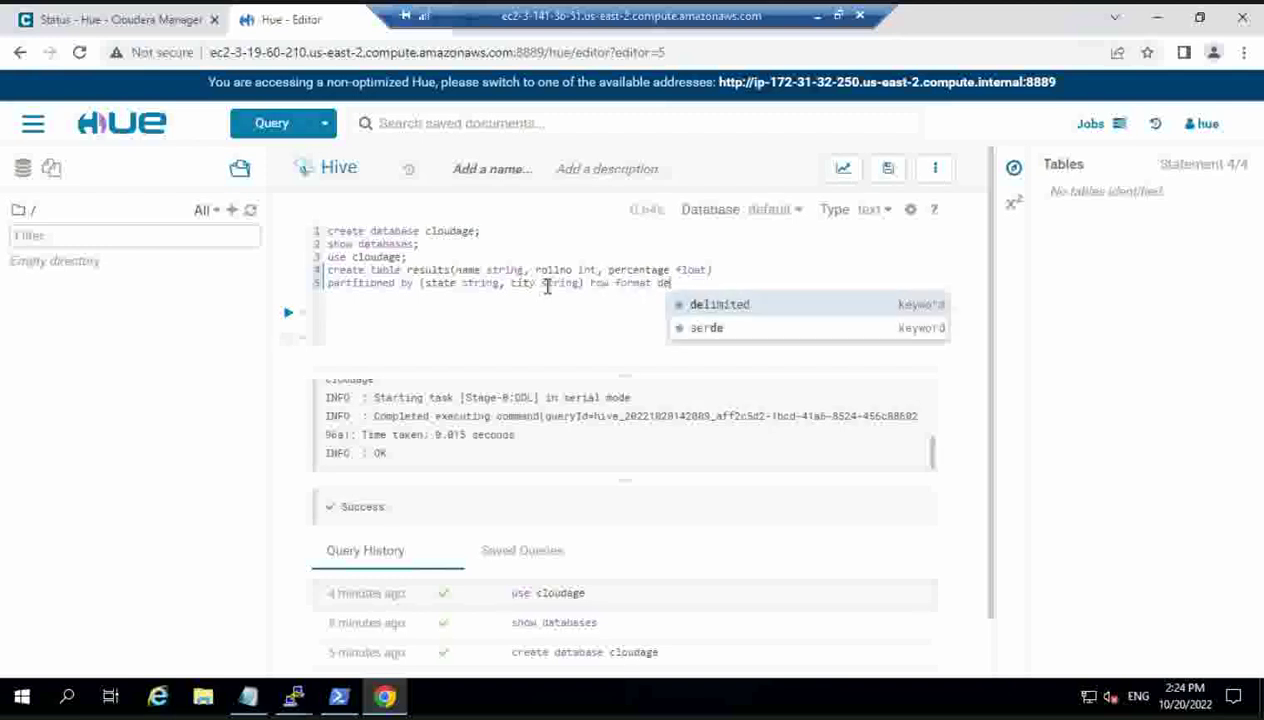
{"action": "key", "text": "Return"}
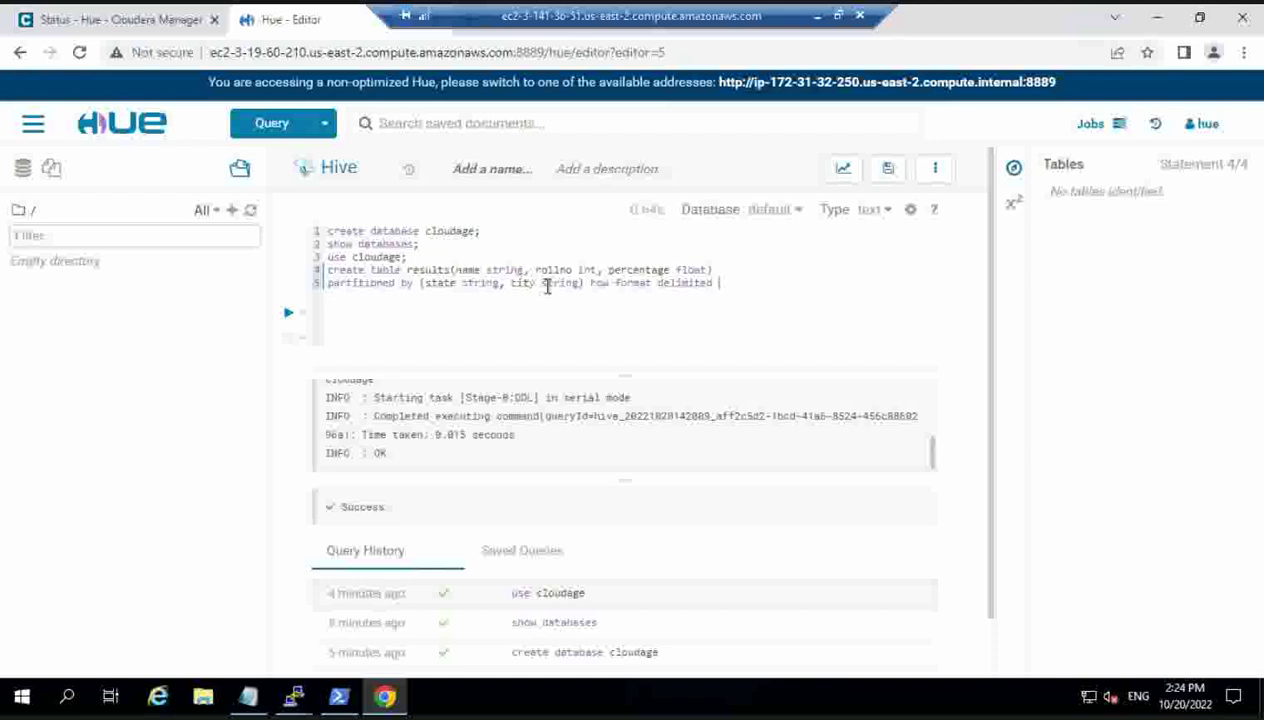
{"action": "type", "text": "f"}
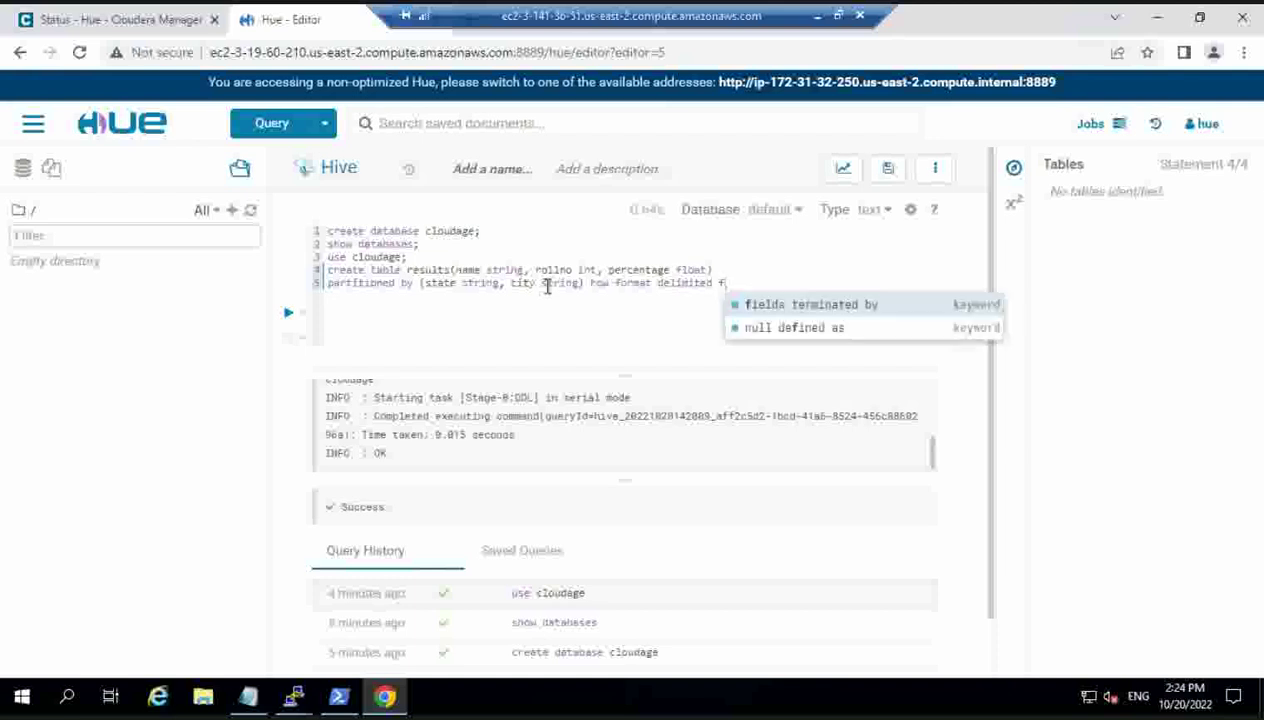
{"action": "key", "text": "Return"}
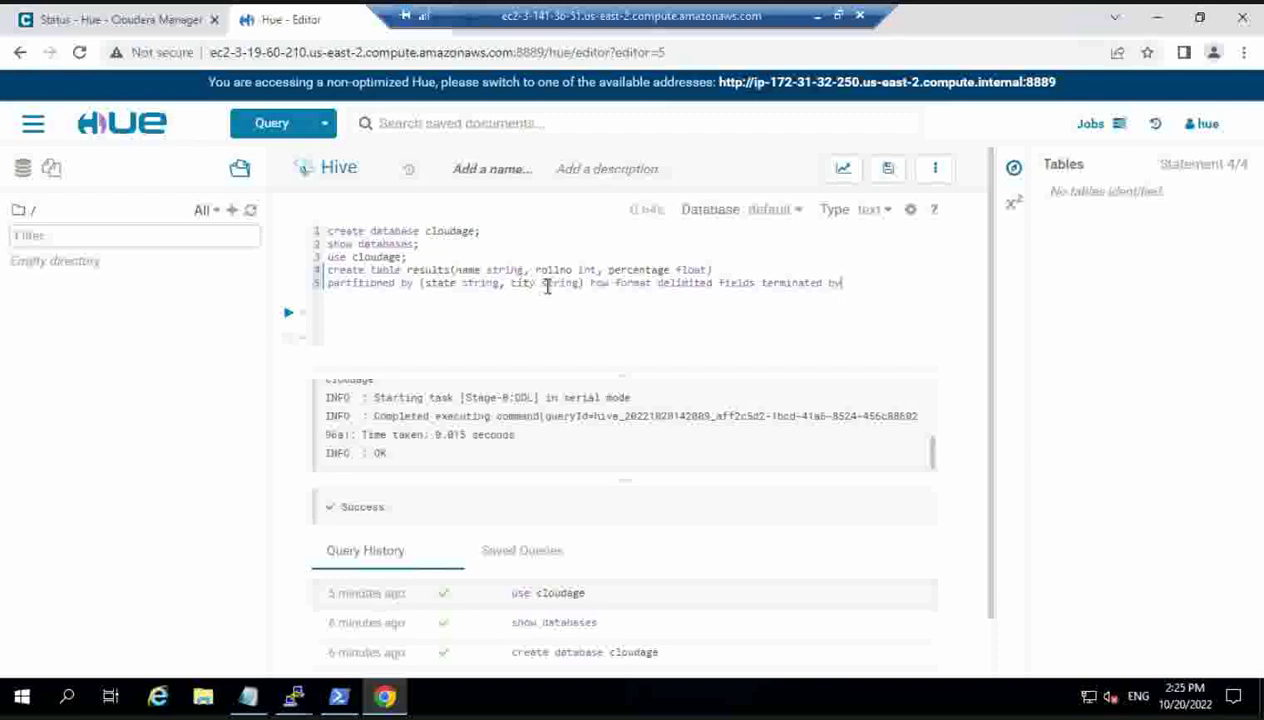
End line 5 with the ',' field delimiter and a closing semicolon
{"action": "type", "text": "'"}
{"action": "type", "text": "'"}
{"action": "type", "text": ",'"}
{"action": "type", "text": ";"}
Select the create table results statement on lines 4–5 and run it
{"action": "double_click", "coordinate": [340, 270]}
{"action": "left_click_drag", "start_coordinate": [576, 283], "coordinate": [866, 284]}
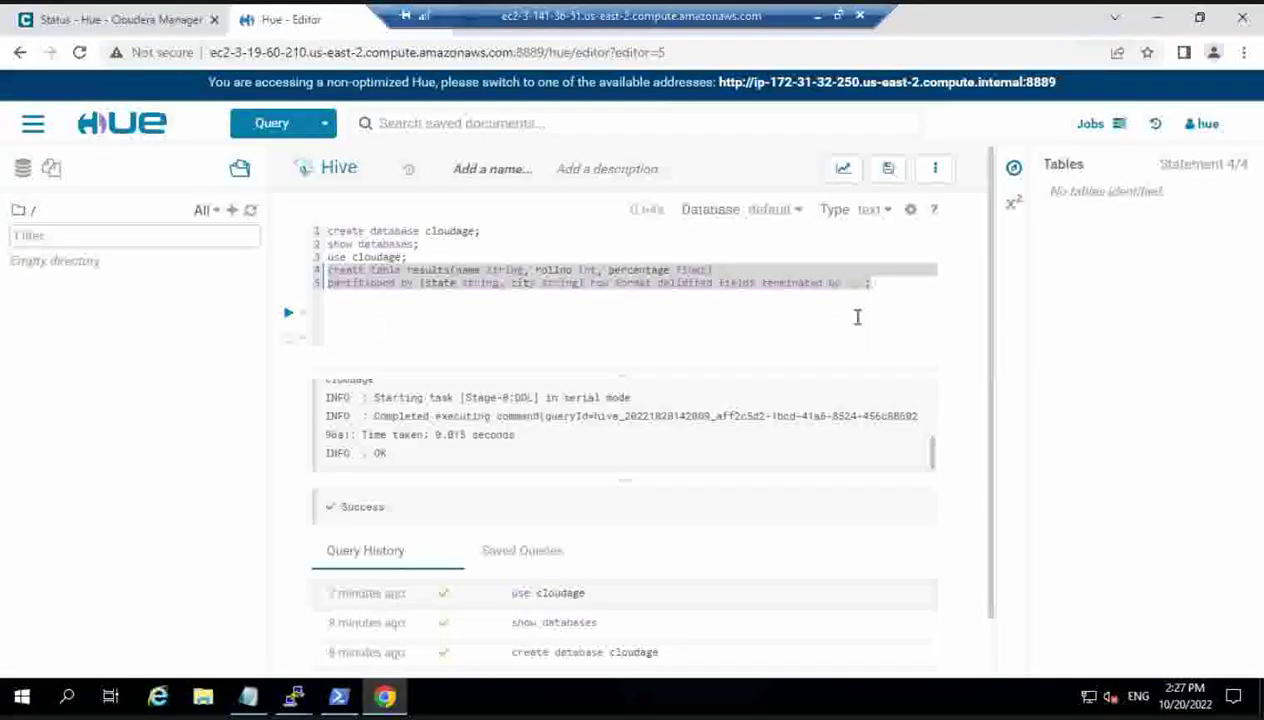
{"action": "left_click_drag", "start_coordinate": [875, 283], "coordinate": [327, 271]}
{"action": "left_click", "coordinate": [289, 316]}
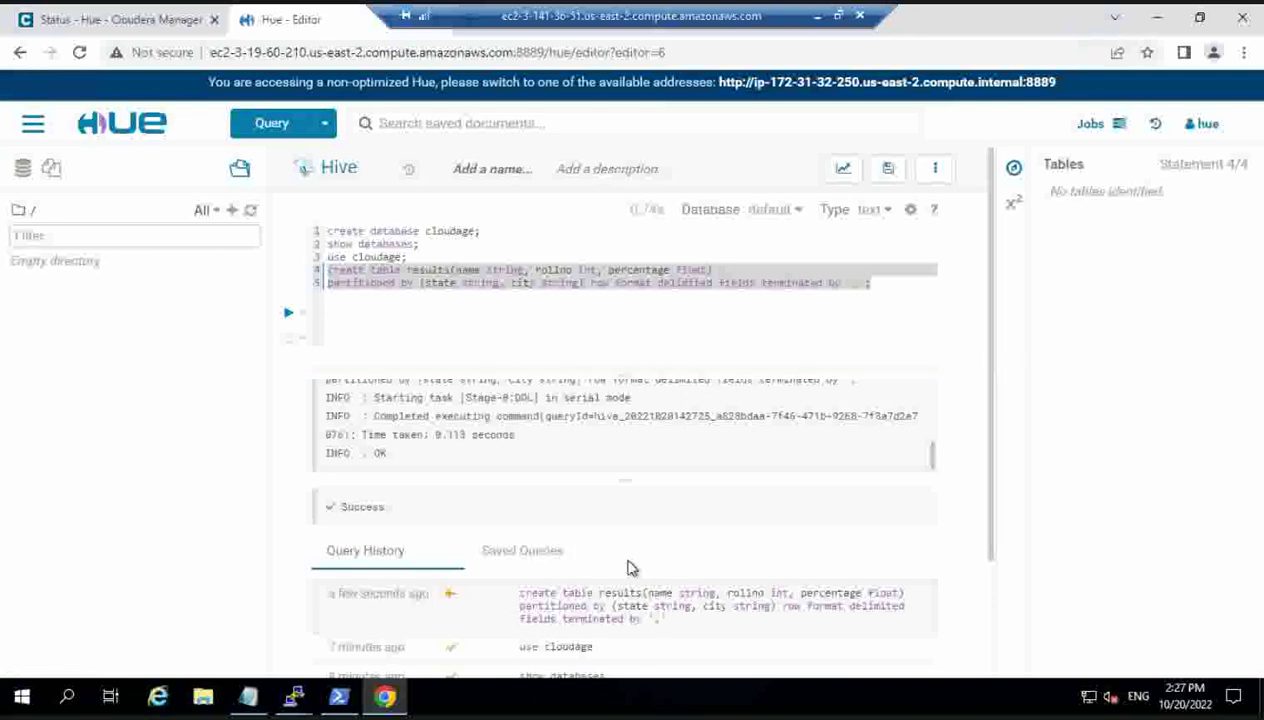
{"action": "scroll", "coordinate": [804, 578], "scroll_direction": "down", "scroll_amount": 2}
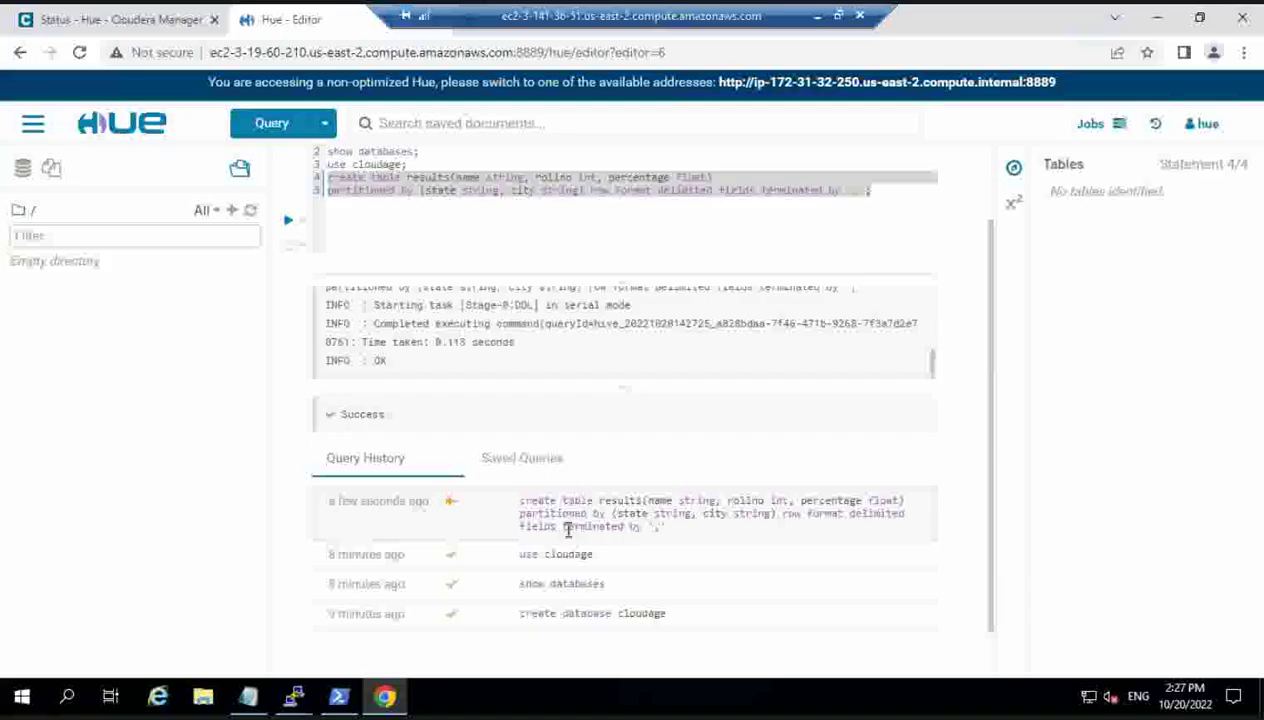
{"action": "scroll", "coordinate": [511, 516], "scroll_direction": "up", "scroll_amount": 2}
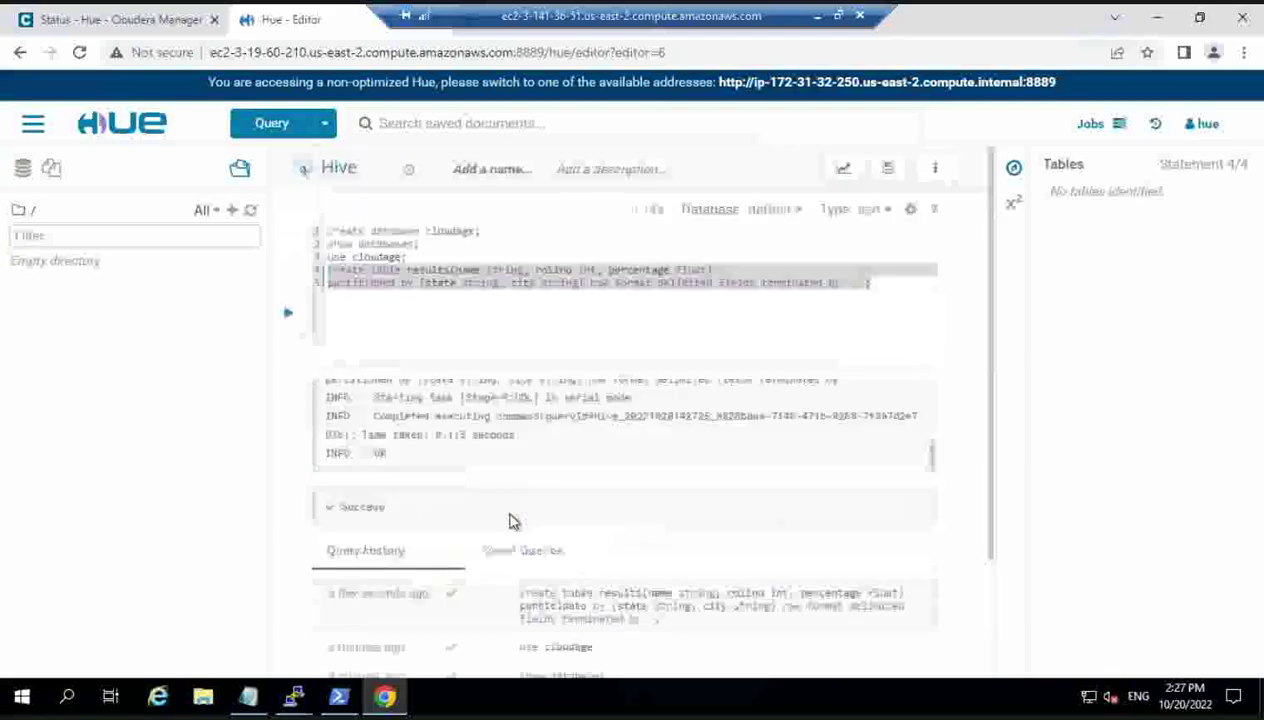
{"action": "scroll", "coordinate": [511, 516], "scroll_direction": "down", "scroll_amount": 3}
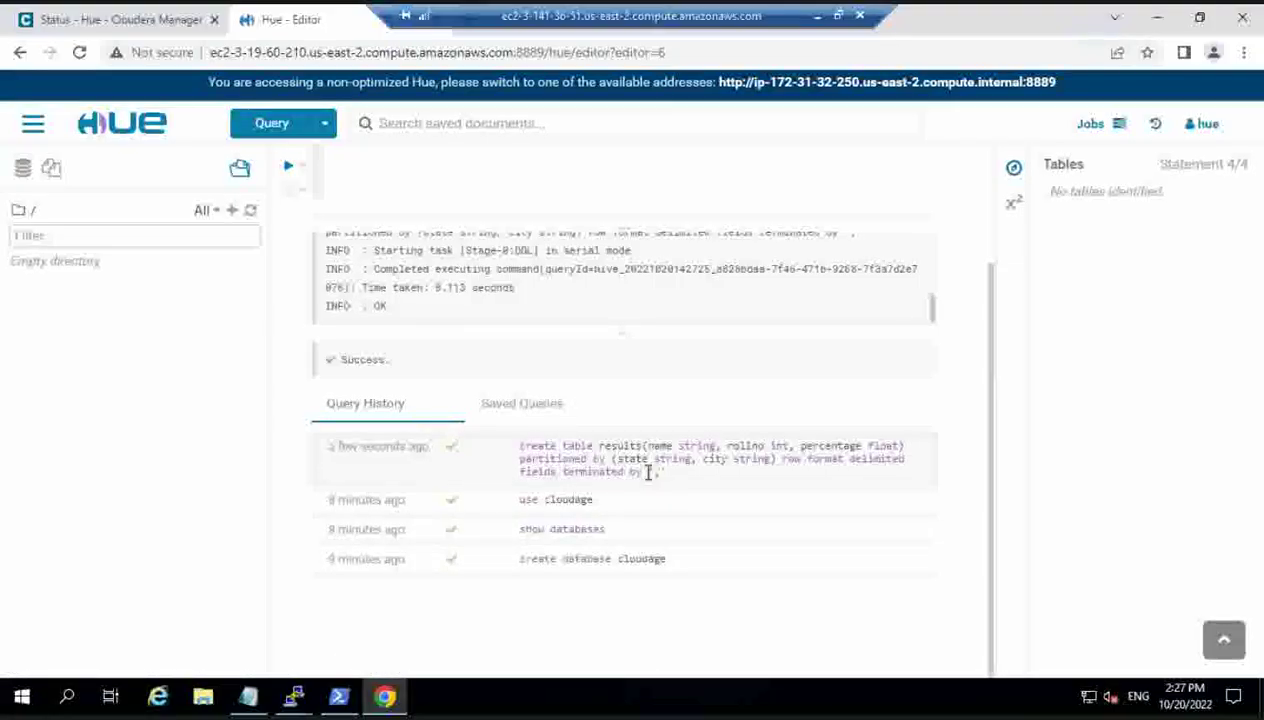
{"action": "left_click", "coordinate": [694, 484]}
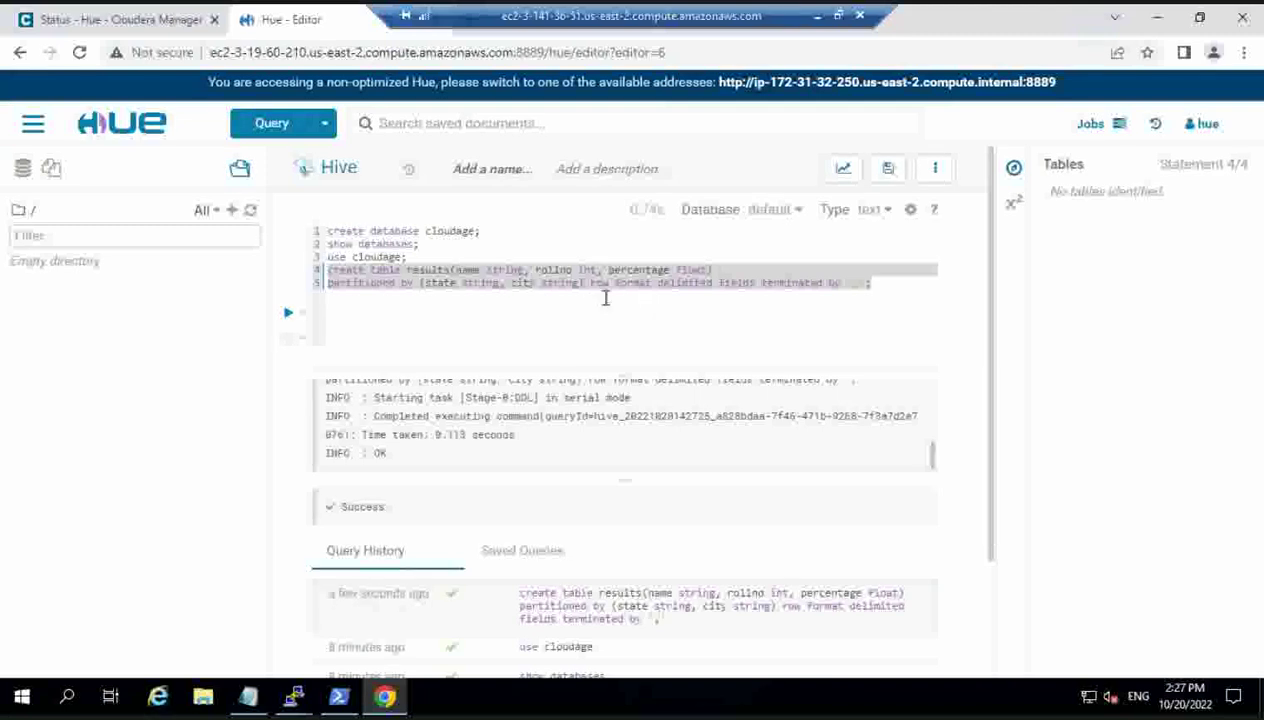
{"action": "left_click", "coordinate": [897, 292]}
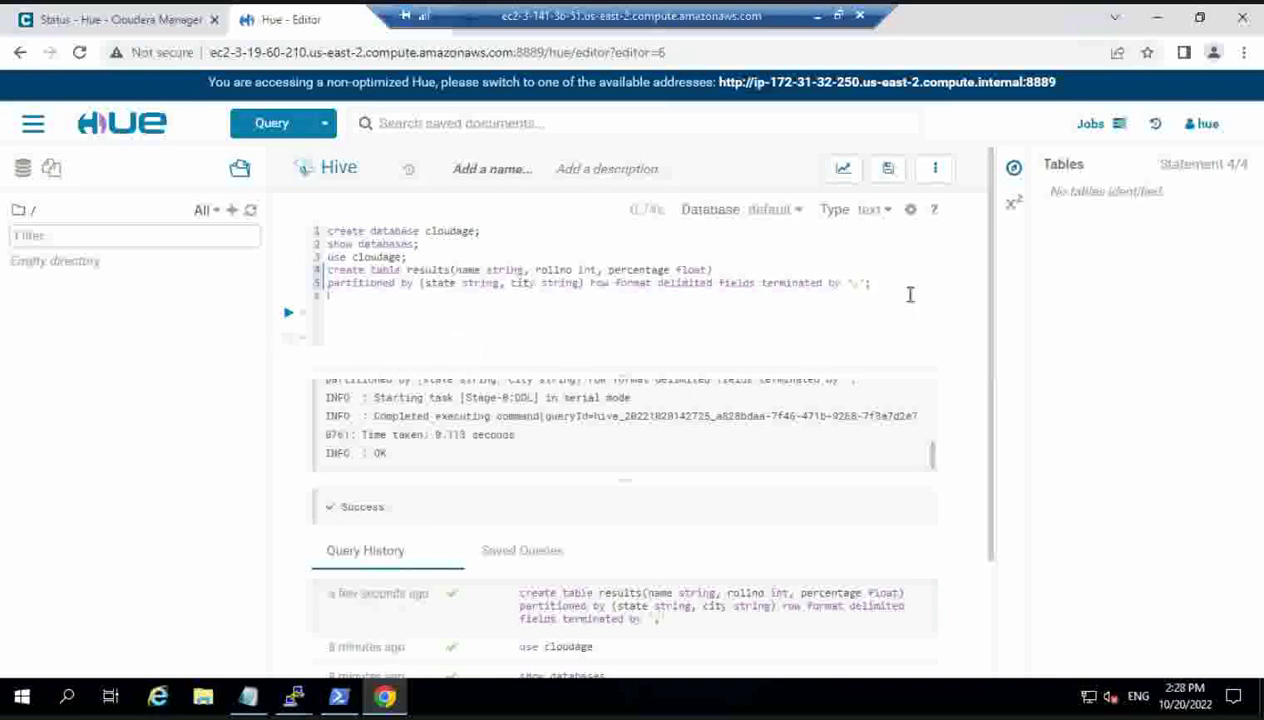
Type 'describe results;' on line 6 via the describe autocomplete and select it
{"action": "key", "text": "Return"}
{"action": "type", "text": "sh"}
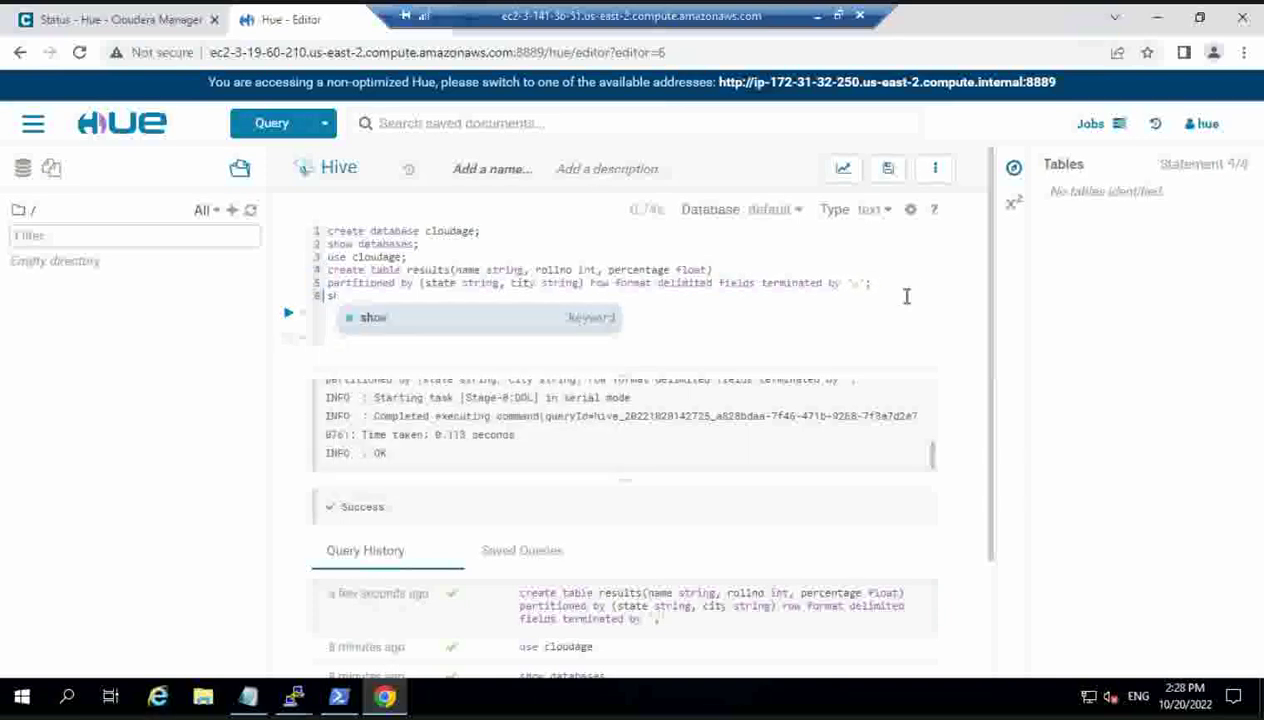
{"action": "key", "text": "BackSpace"}
{"action": "key", "text": "BackSpace"}
{"action": "type", "text": "d"}
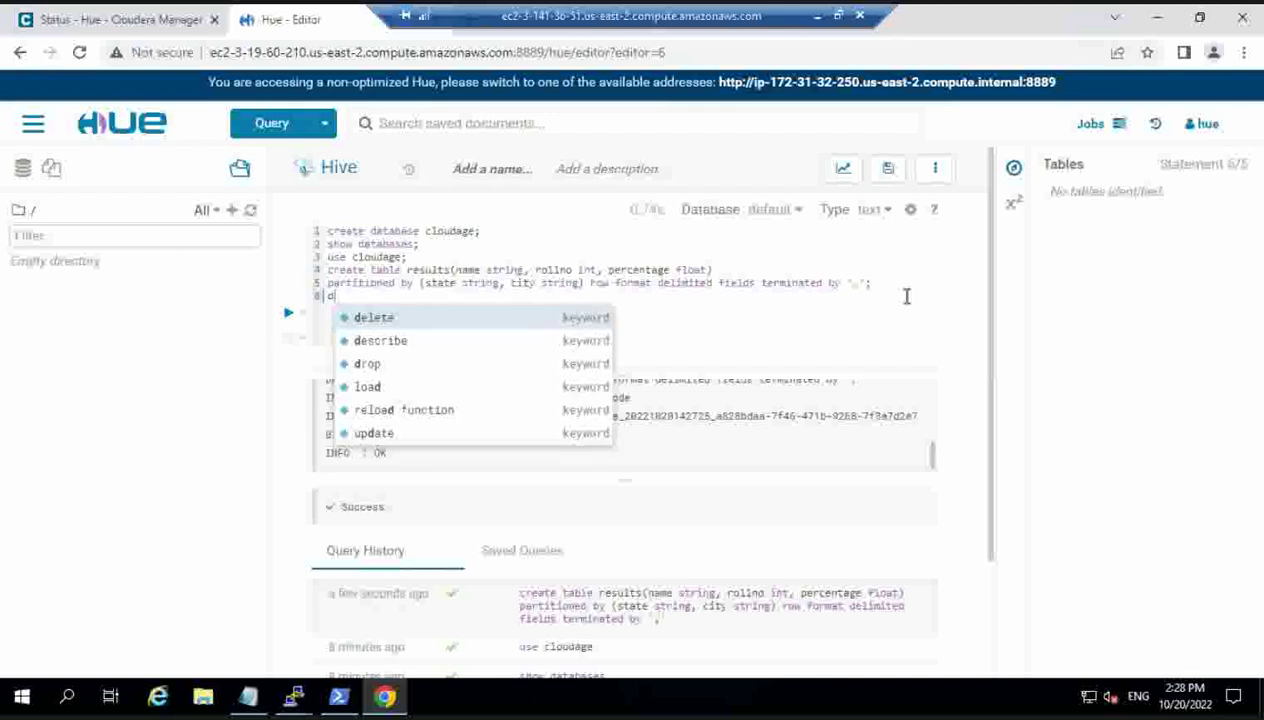
{"action": "type", "text": "i"}
{"action": "key", "text": "BackSpace"}
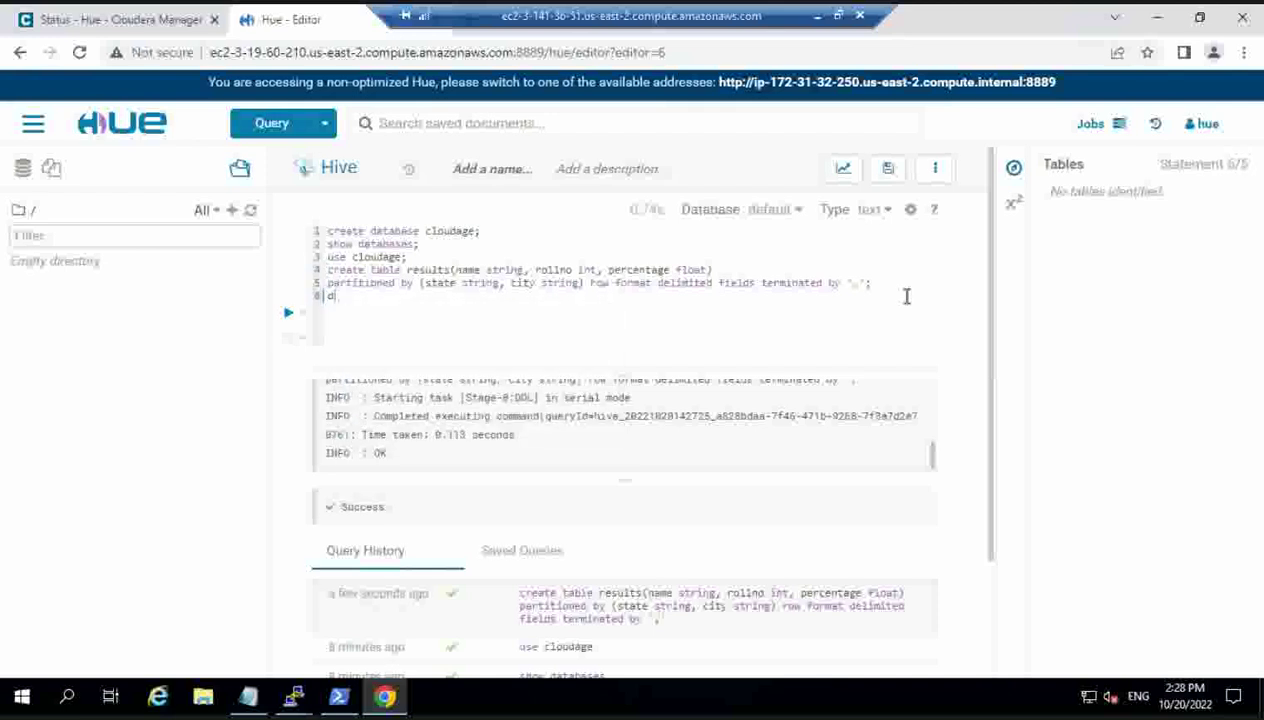
{"action": "type", "text": "e"}
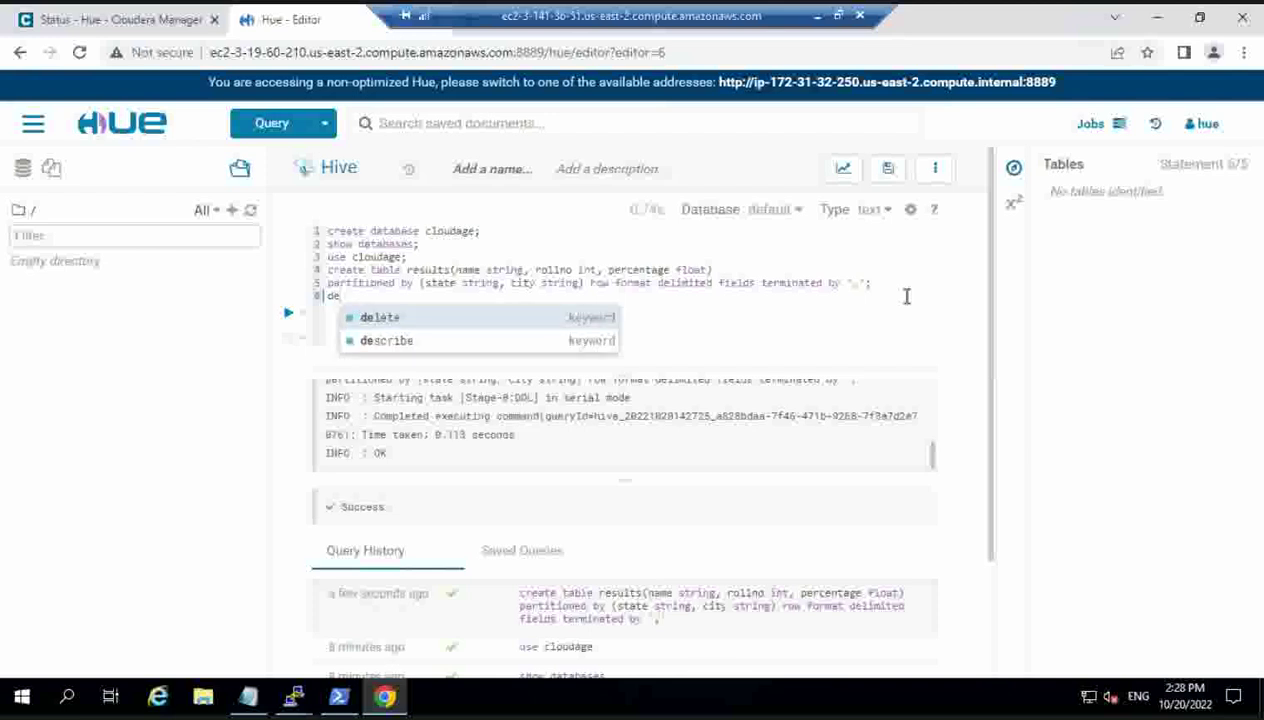
{"action": "key", "text": "BackSpace"}
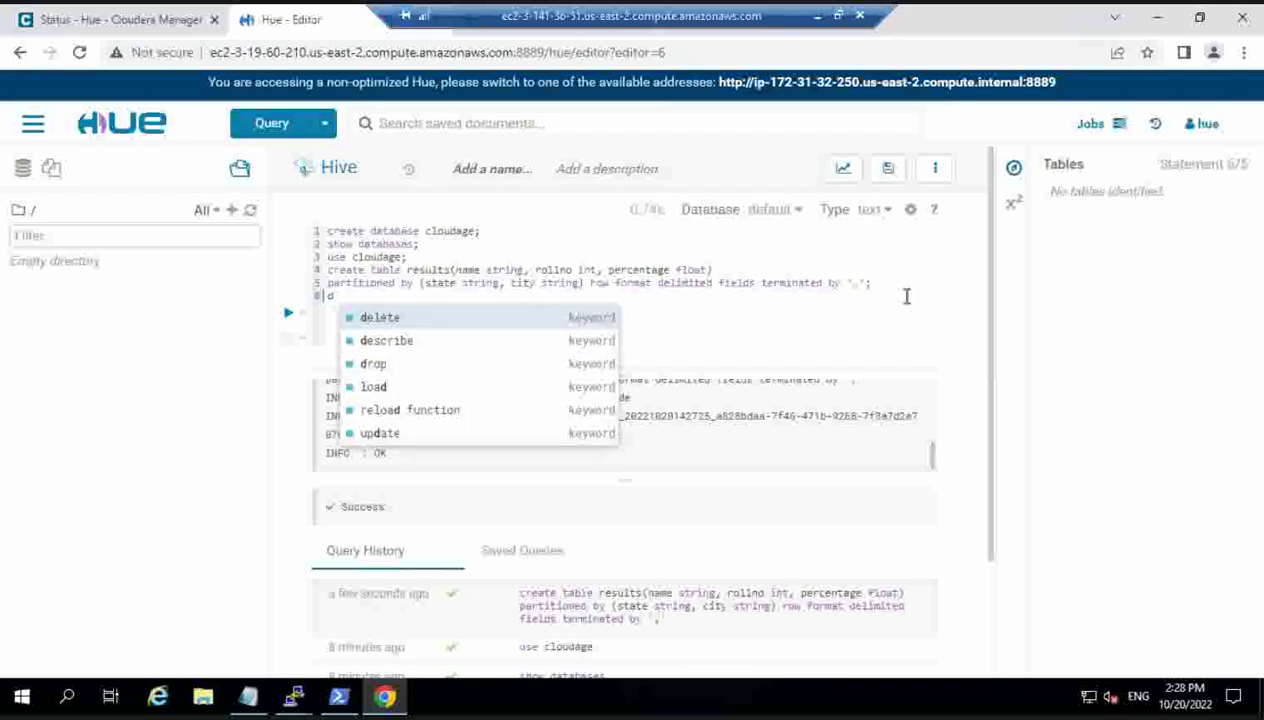
{"action": "type", "text": "isc"}
{"action": "key", "text": "BackSpace"}
{"action": "key", "text": "BackSpace"}
{"action": "key", "text": "BackSpace"}
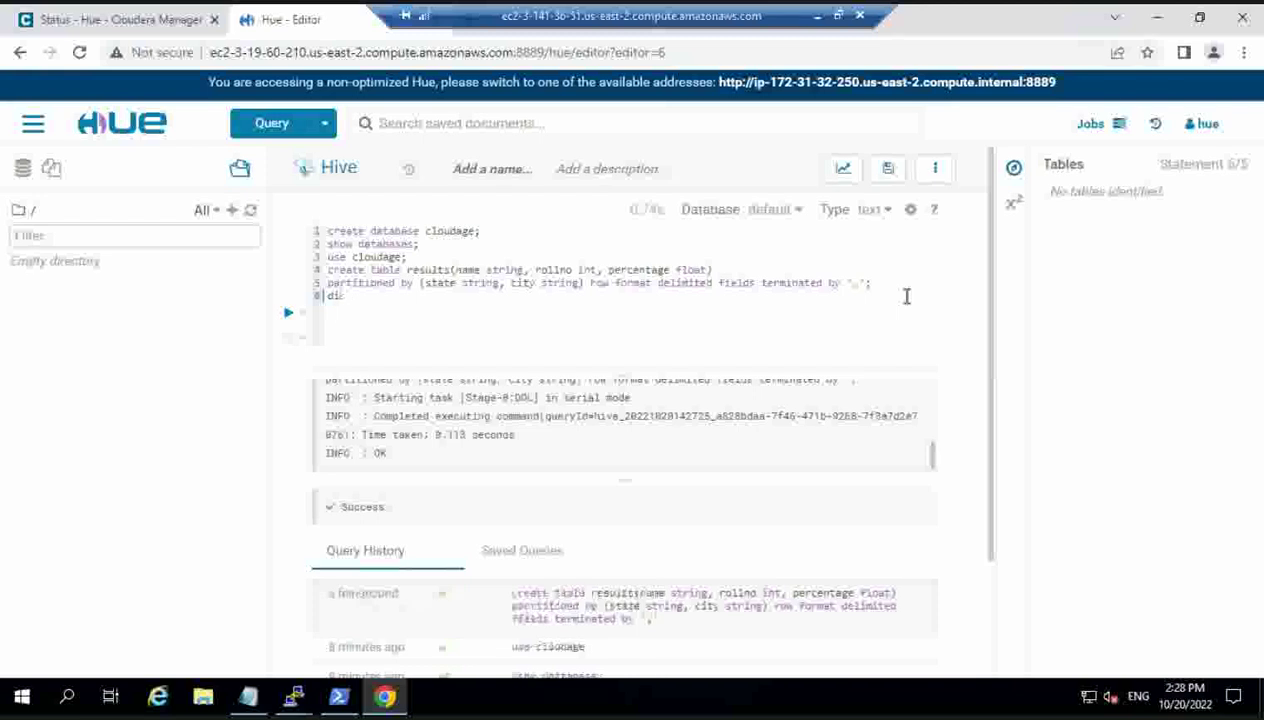
{"action": "type", "text": "es"}
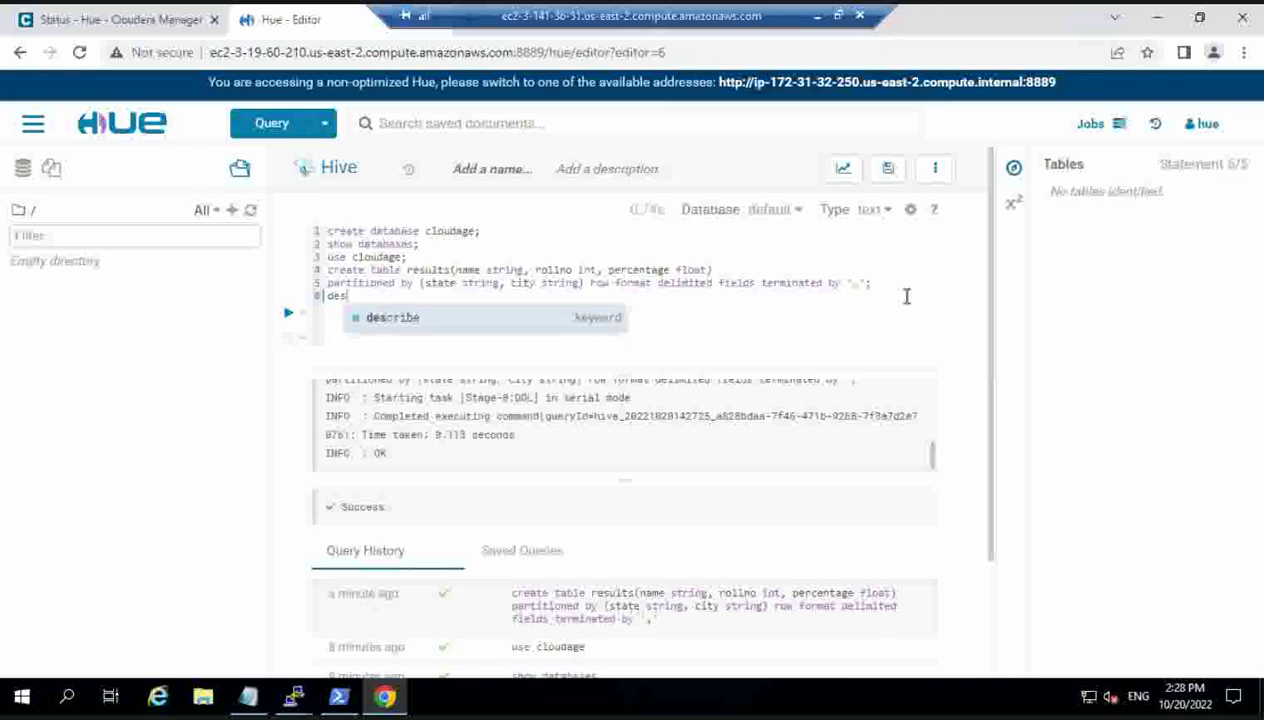
{"action": "key", "text": "Return"}
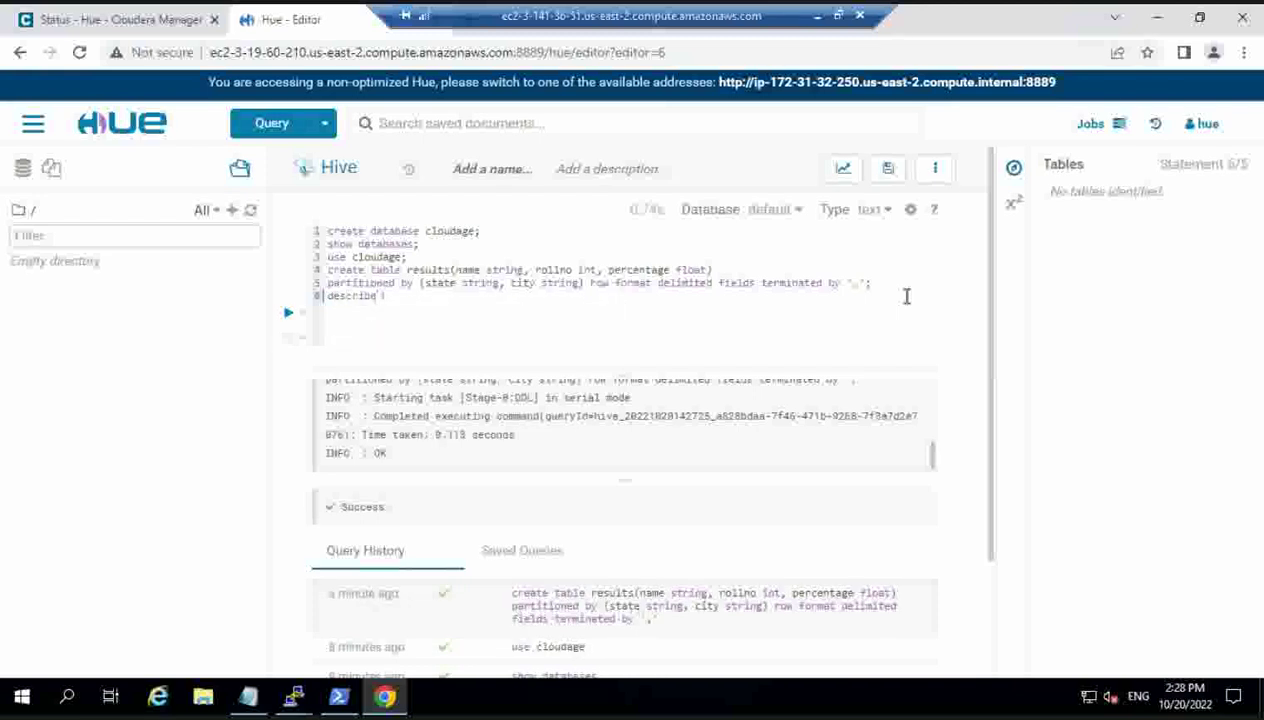
{"action": "type", "text": "resul"}
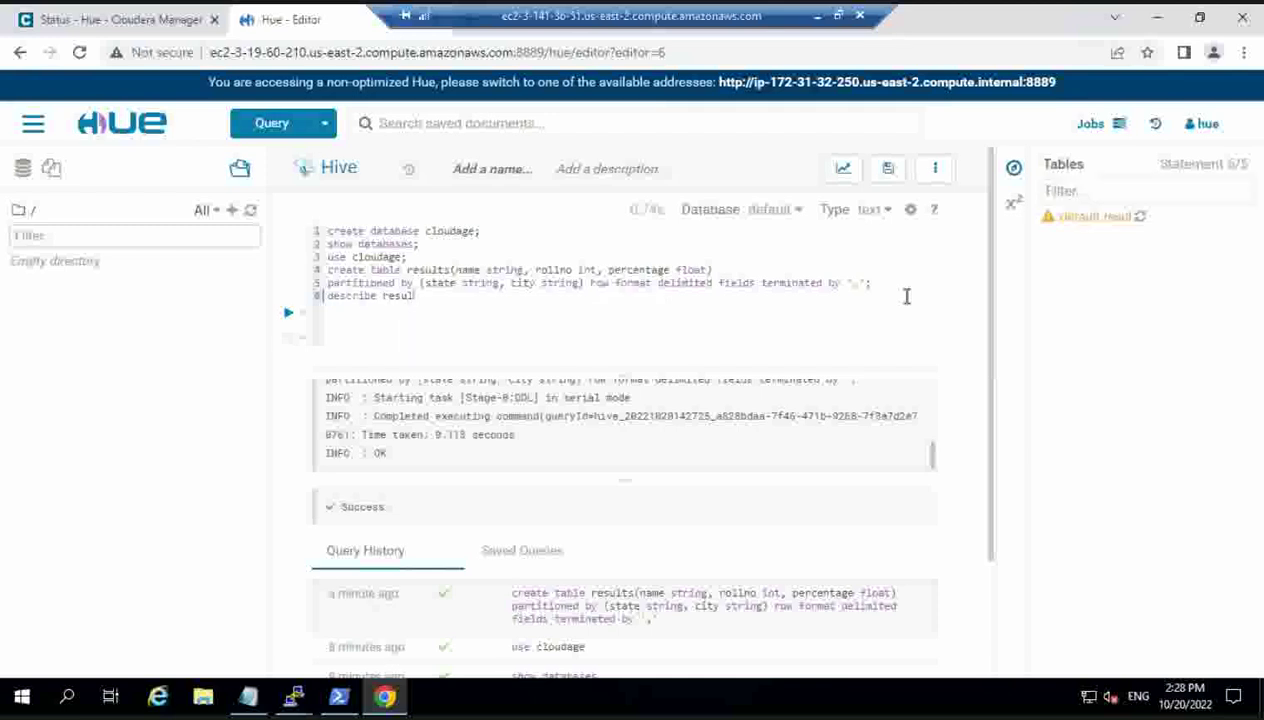
{"action": "type", "text": "ts;"}
{"action": "left_click_drag", "start_coordinate": [432, 296], "coordinate": [285, 328]}
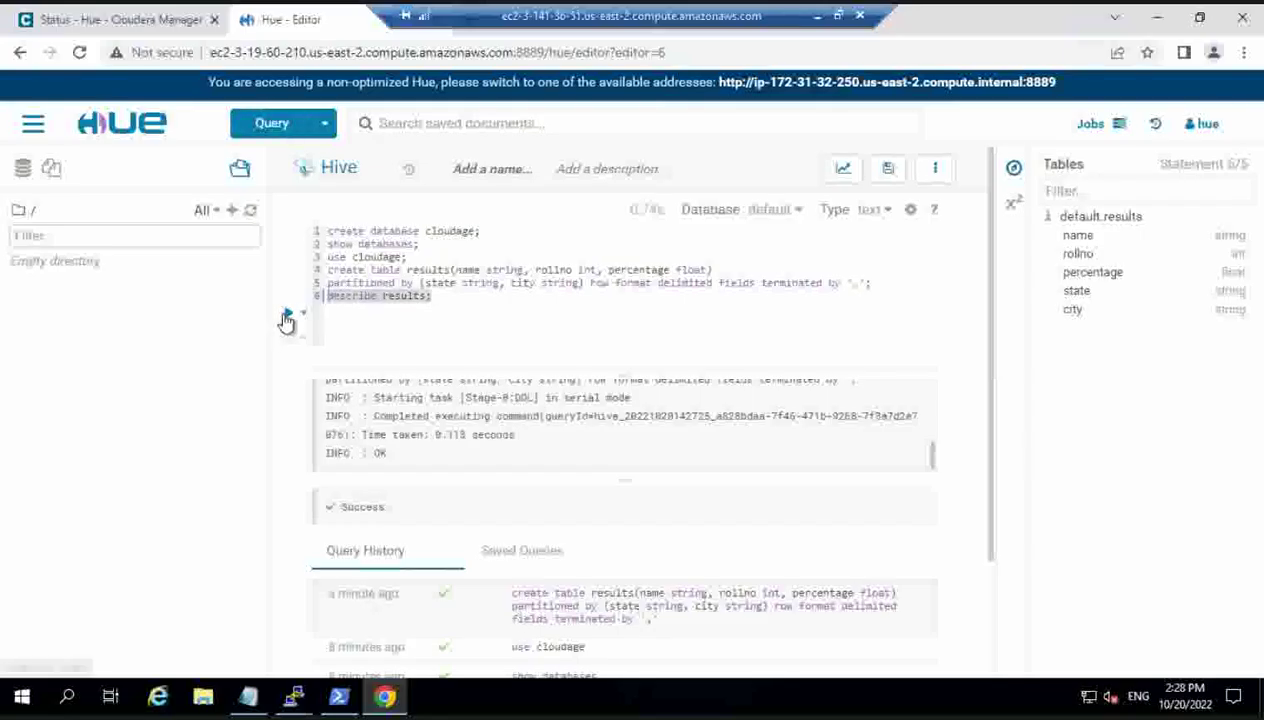
Run 'describe results;' and review its 11 rows, including the state and city partition columns
{"action": "left_click", "coordinate": [287, 314]}
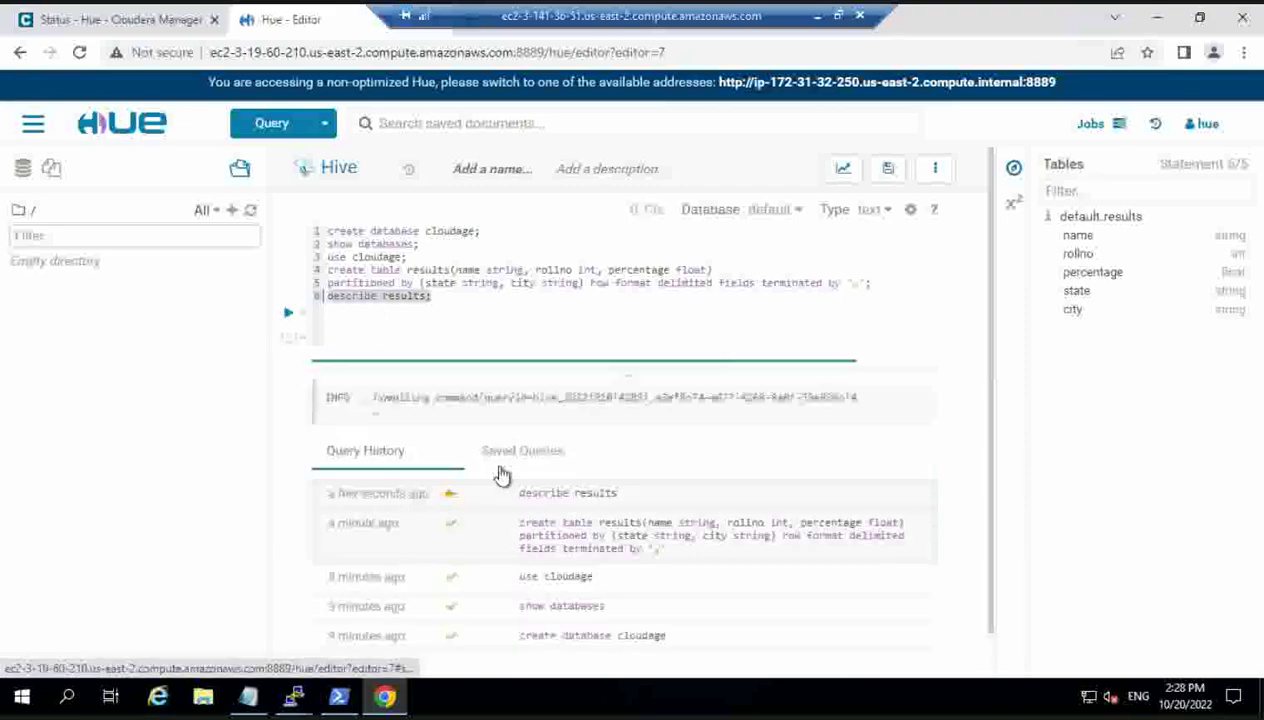
{"action": "scroll", "coordinate": [573, 573], "scroll_direction": "down", "scroll_amount": 1}
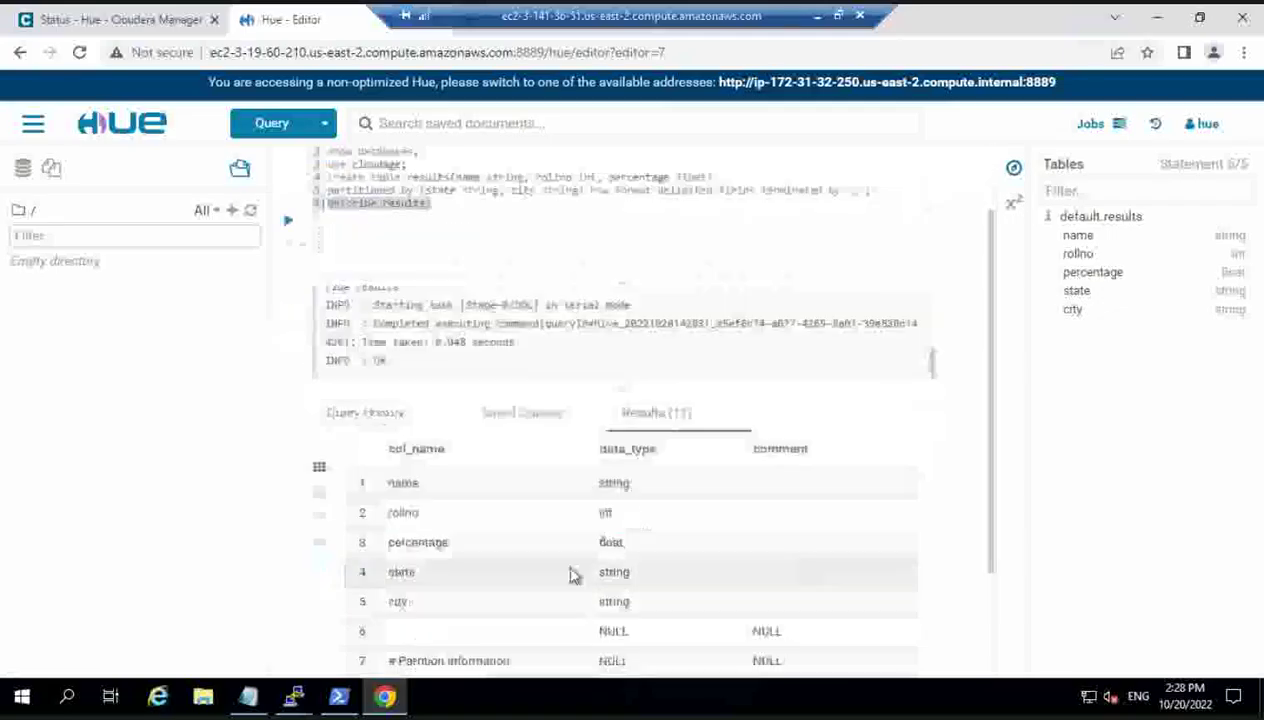
{"action": "scroll", "coordinate": [541, 530], "scroll_direction": "down", "scroll_amount": 2}
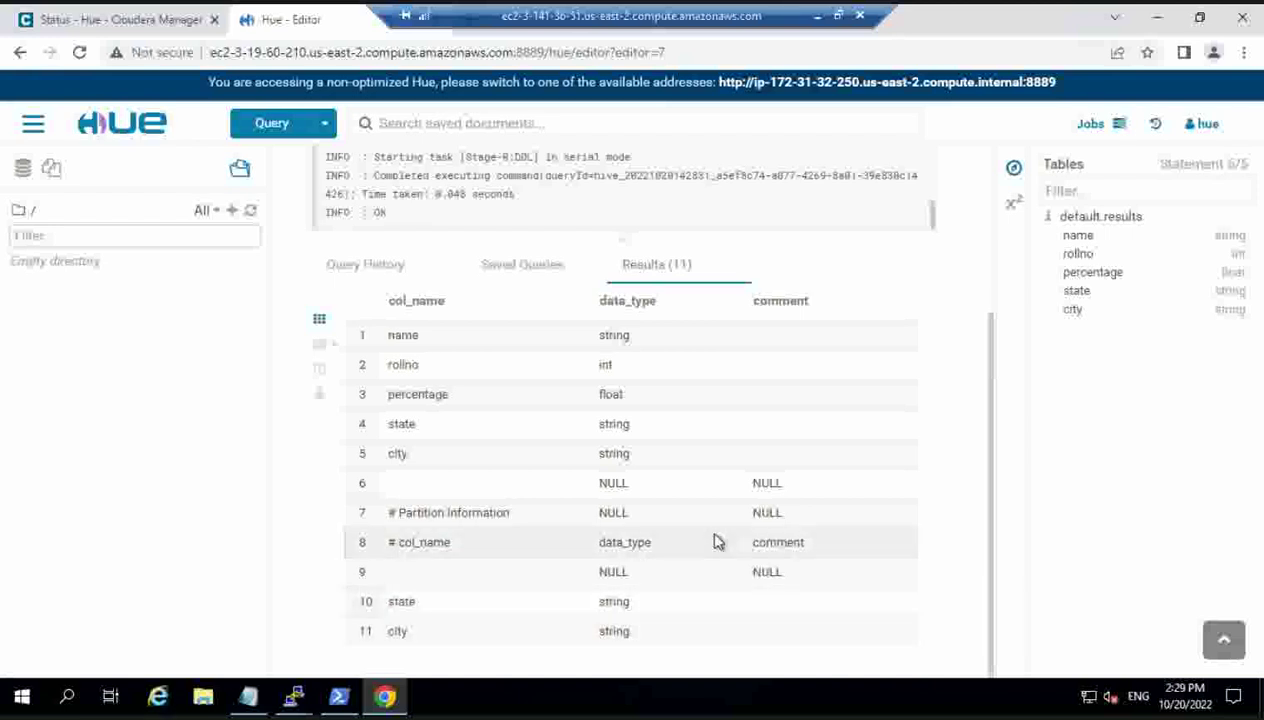
{"action": "scroll", "coordinate": [717, 542], "scroll_direction": "up", "scroll_amount": 3}
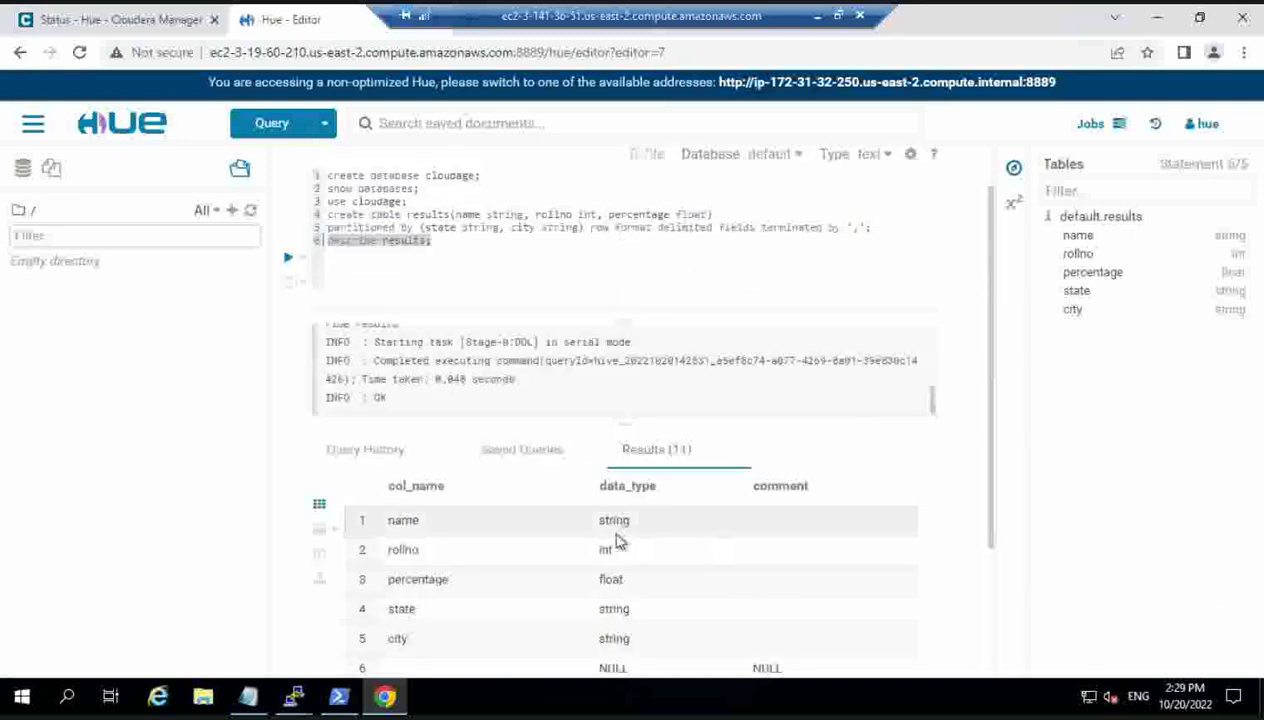
{"action": "scroll", "coordinate": [598, 585], "scroll_direction": "down", "scroll_amount": 2}
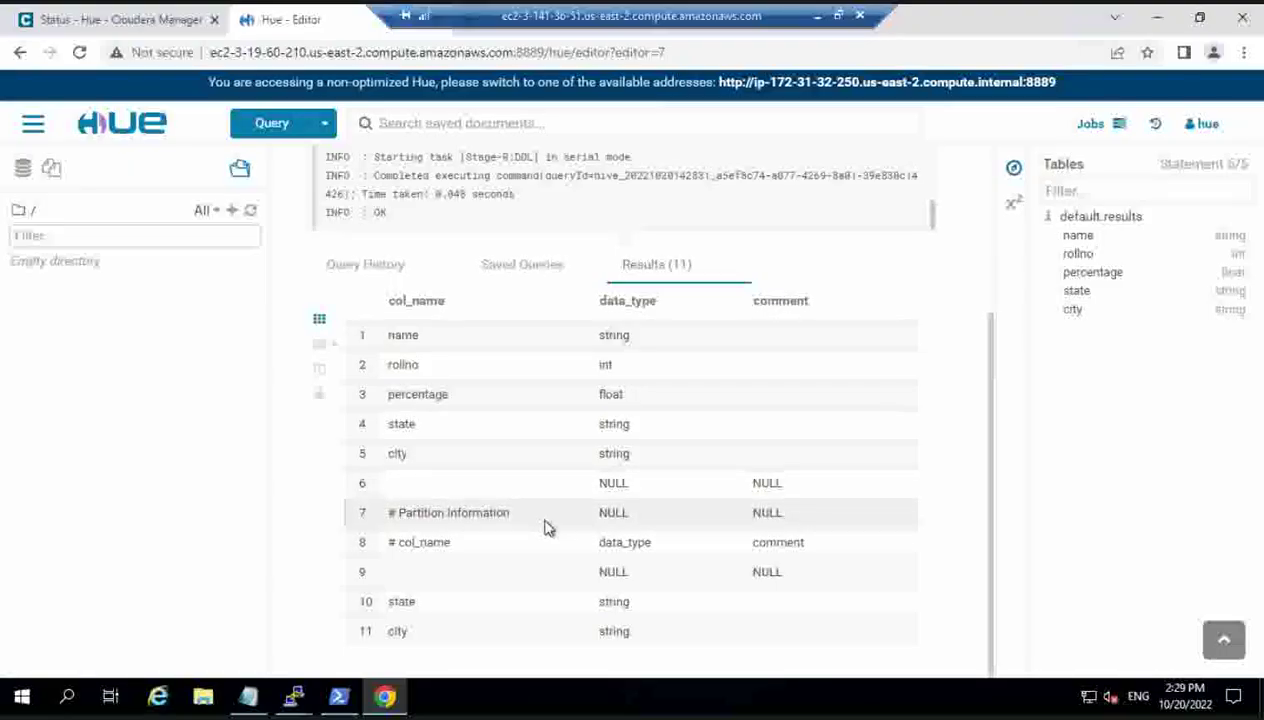
{"action": "scroll", "coordinate": [548, 528], "scroll_direction": "up", "scroll_amount": 2}
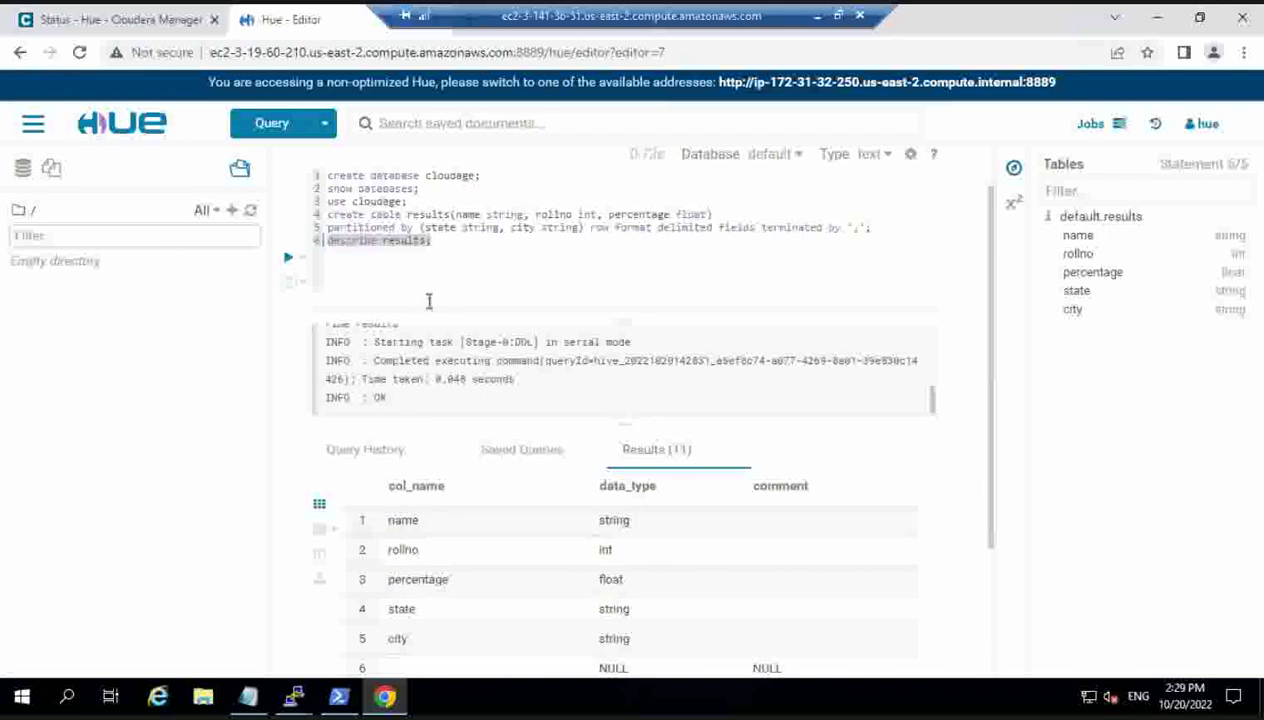
Start line 7 with load data inpath '/user/hue/Partitioning.txt' using autocomplete for the path
{"action": "left_click", "coordinate": [461, 248]}
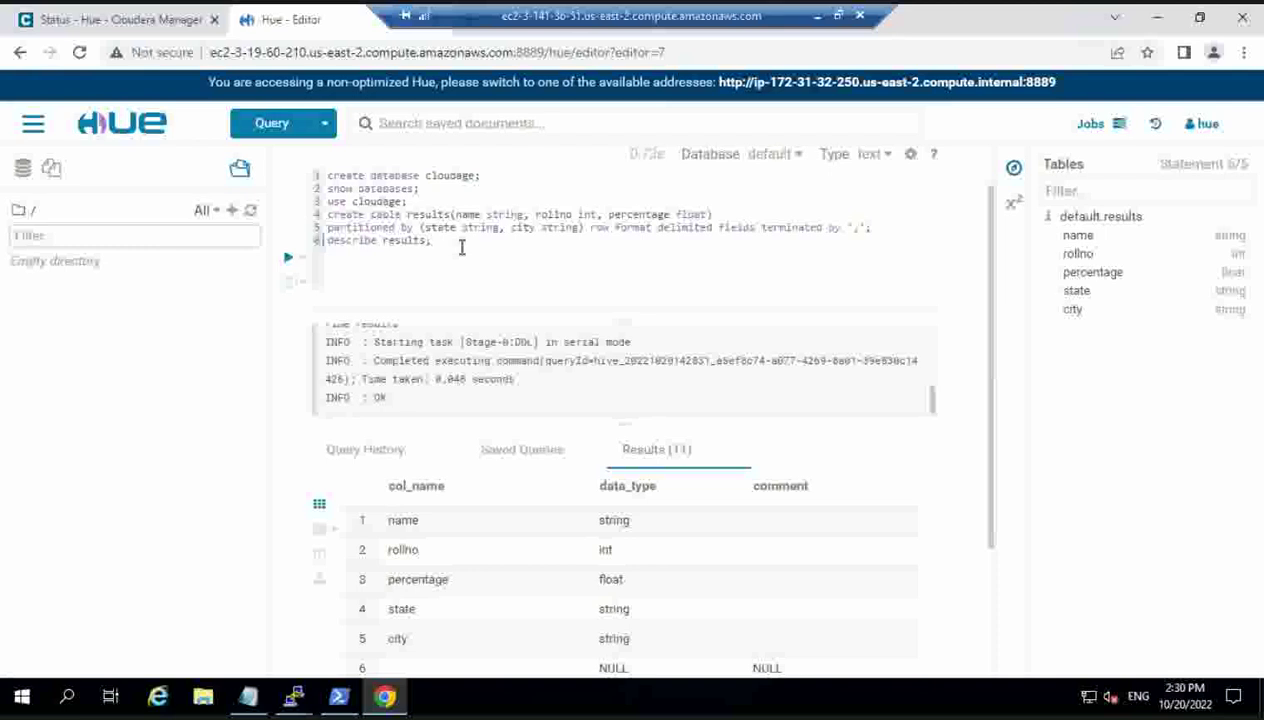
{"action": "key", "text": "Return"}
{"action": "type", "text": "l"}
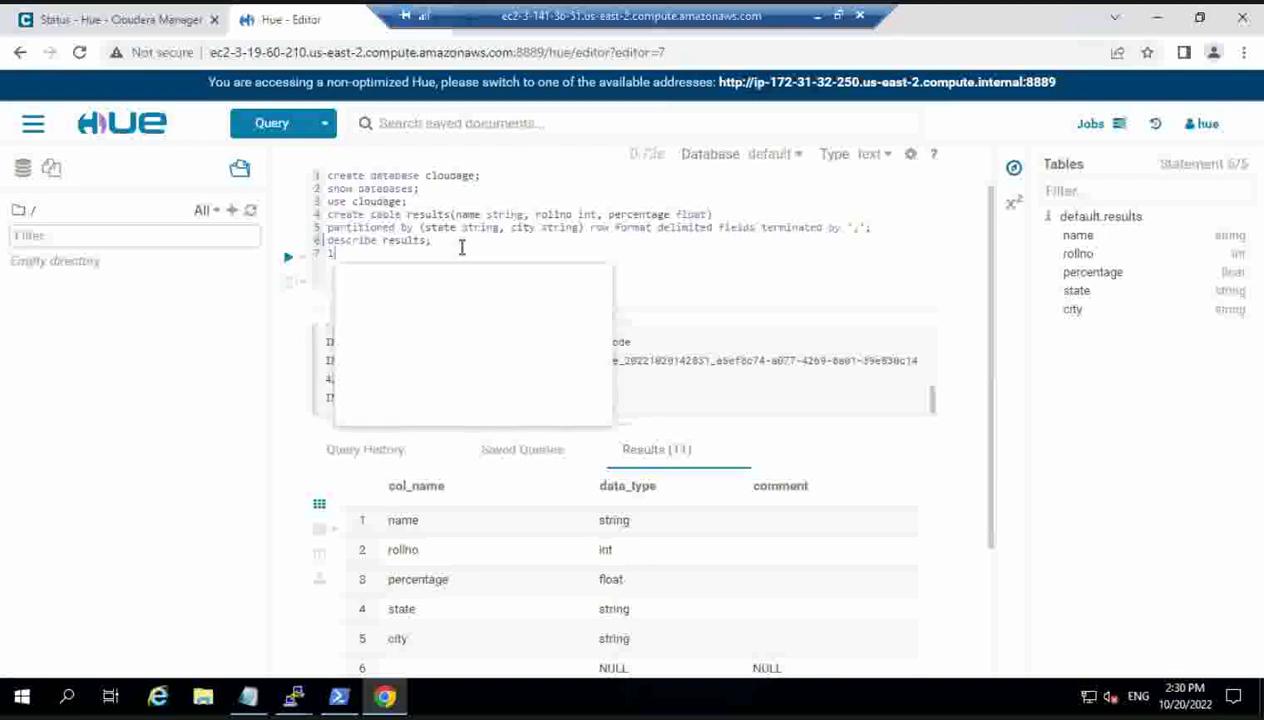
{"action": "type", "text": "oad"}
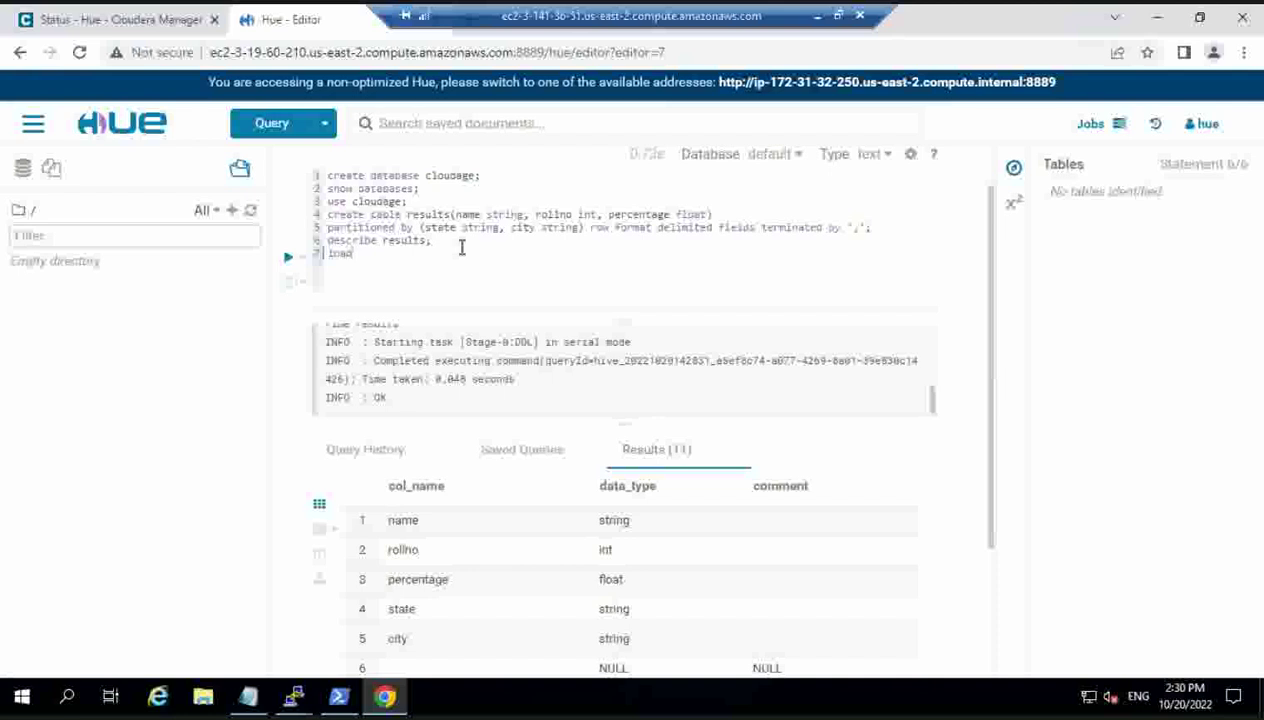
{"action": "type", "text": " dat"}
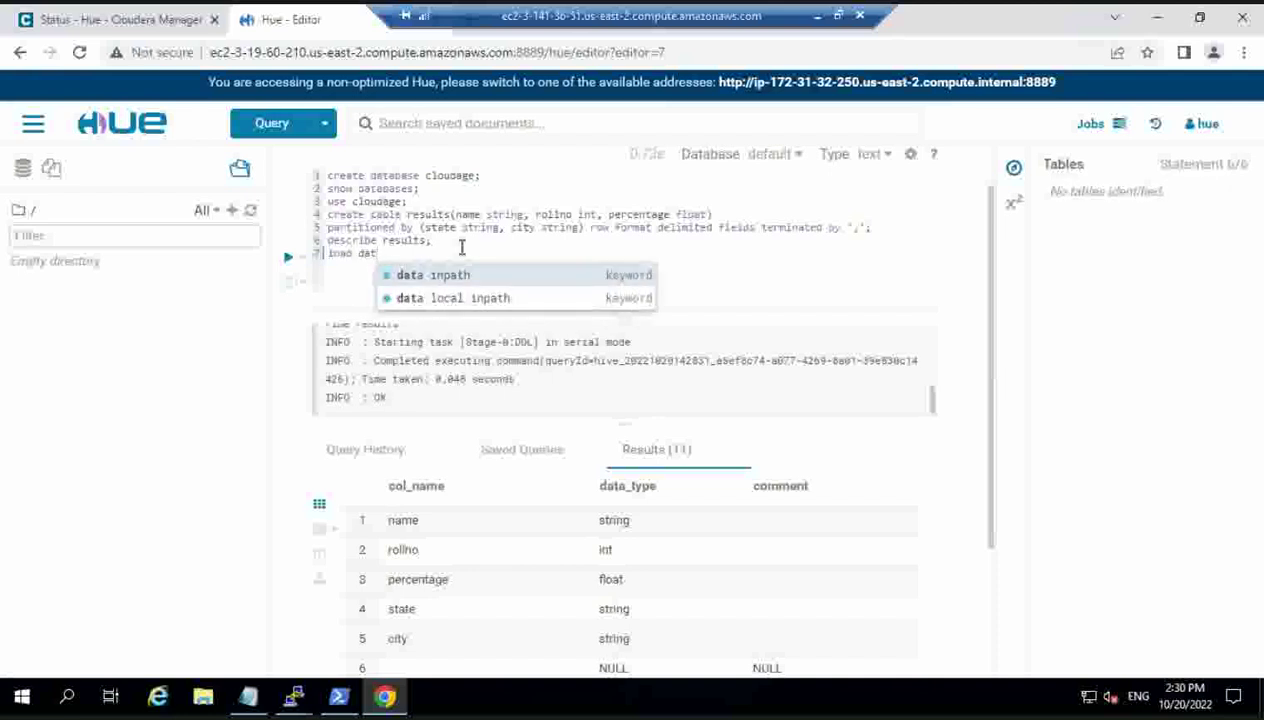
{"action": "key", "text": "Return"}
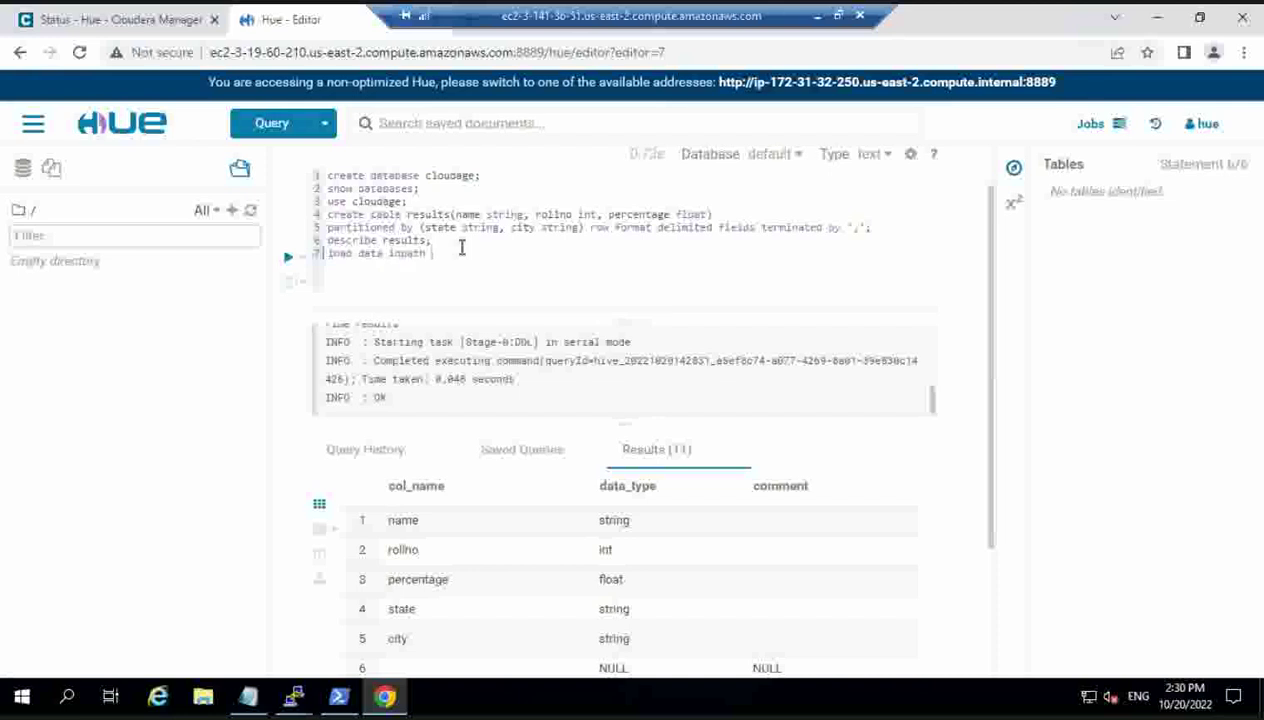
{"action": "type", "text": "'"}
{"action": "type", "text": "'"}
{"action": "type", "text": "/user"}
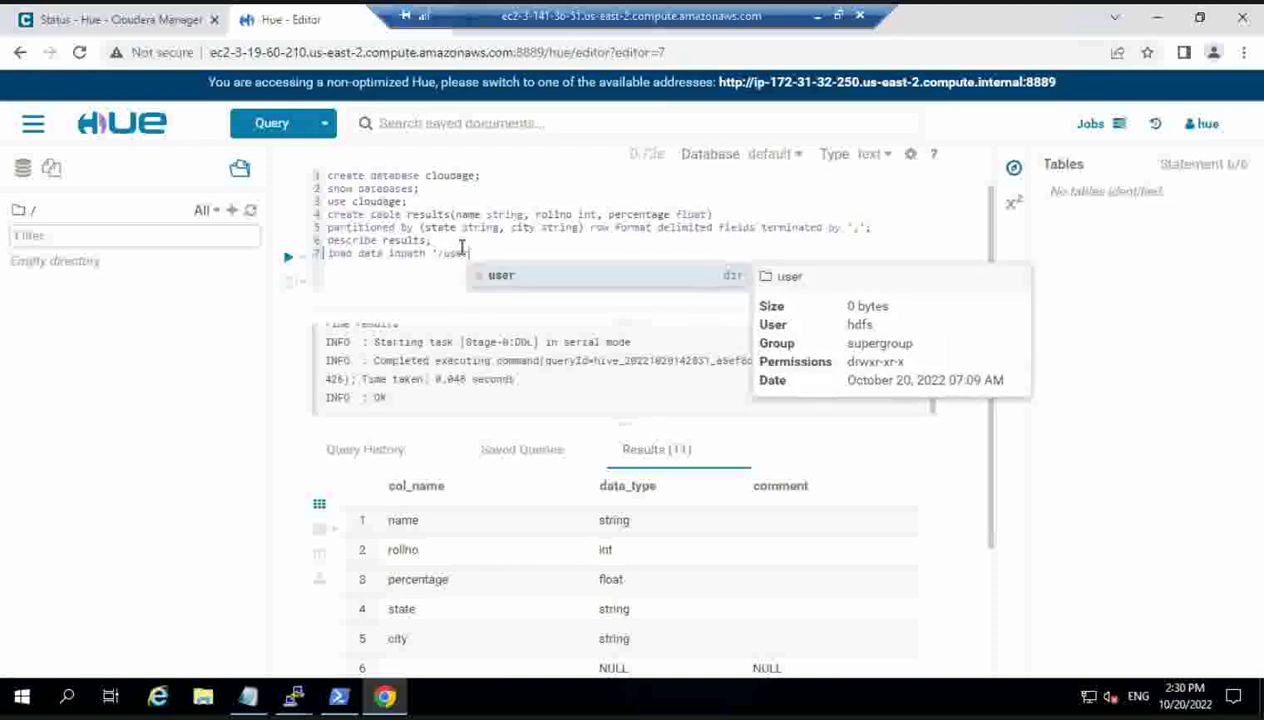
{"action": "type", "text": "/"}
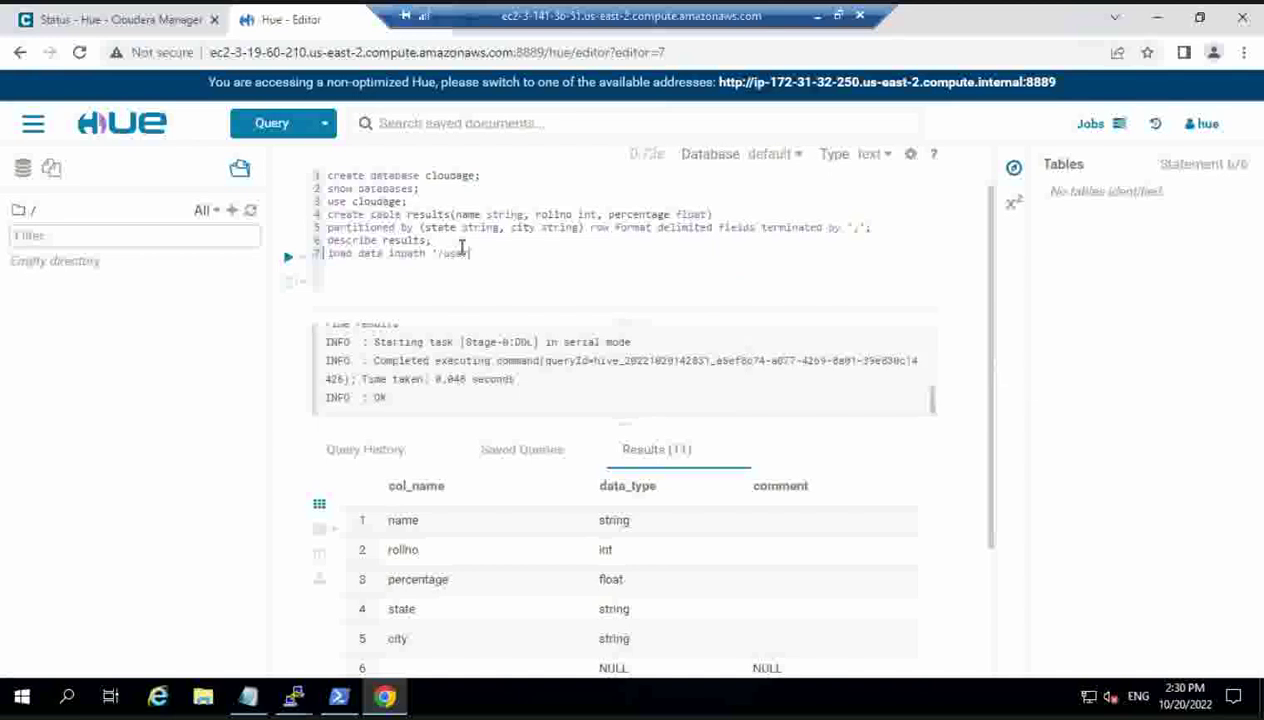
{"action": "type", "text": "hue"}
{"action": "type", "text": "/par"}
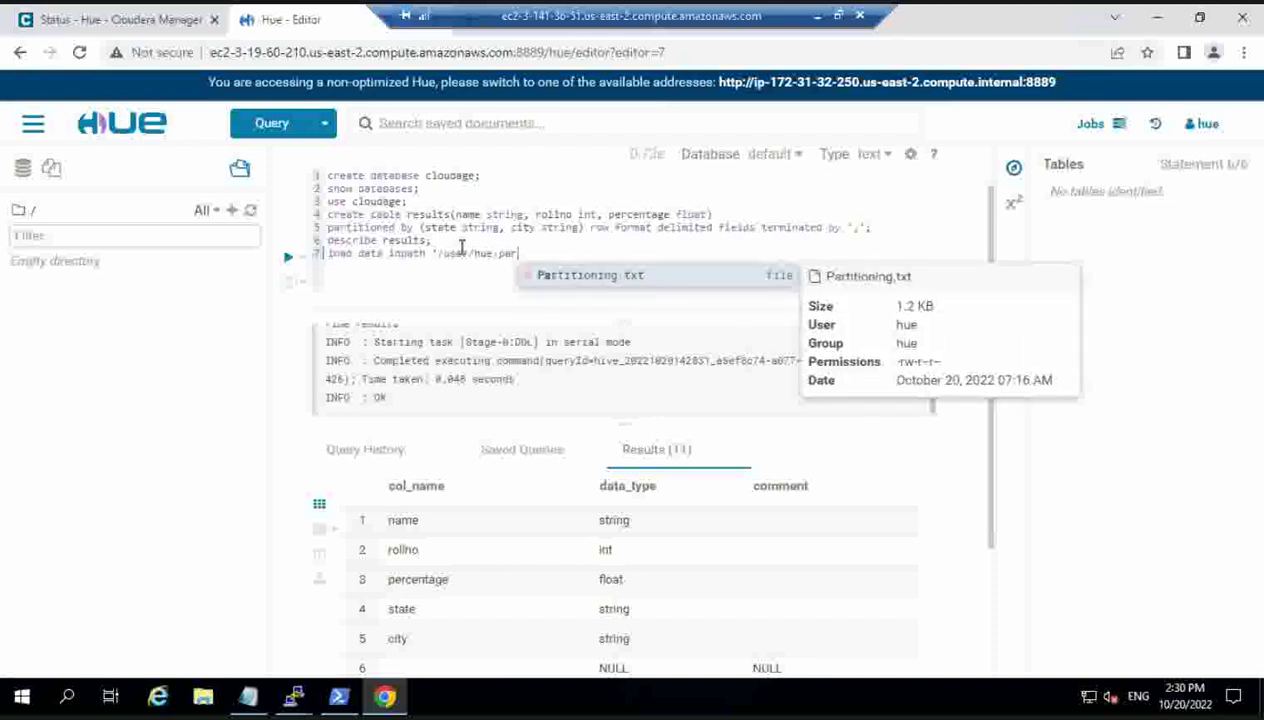
{"action": "key", "text": "Return"}
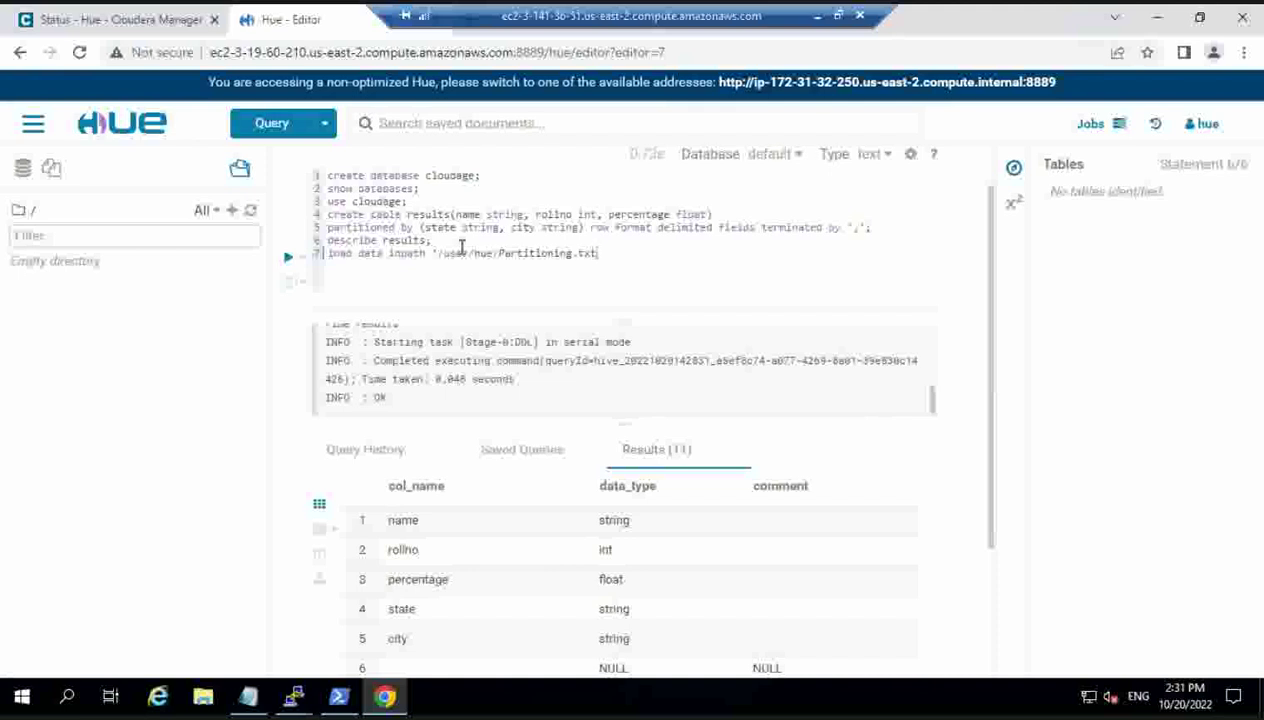
Complete line 7 with ' into table results;' and select the full load statement
{"action": "type", "text": "' in"}
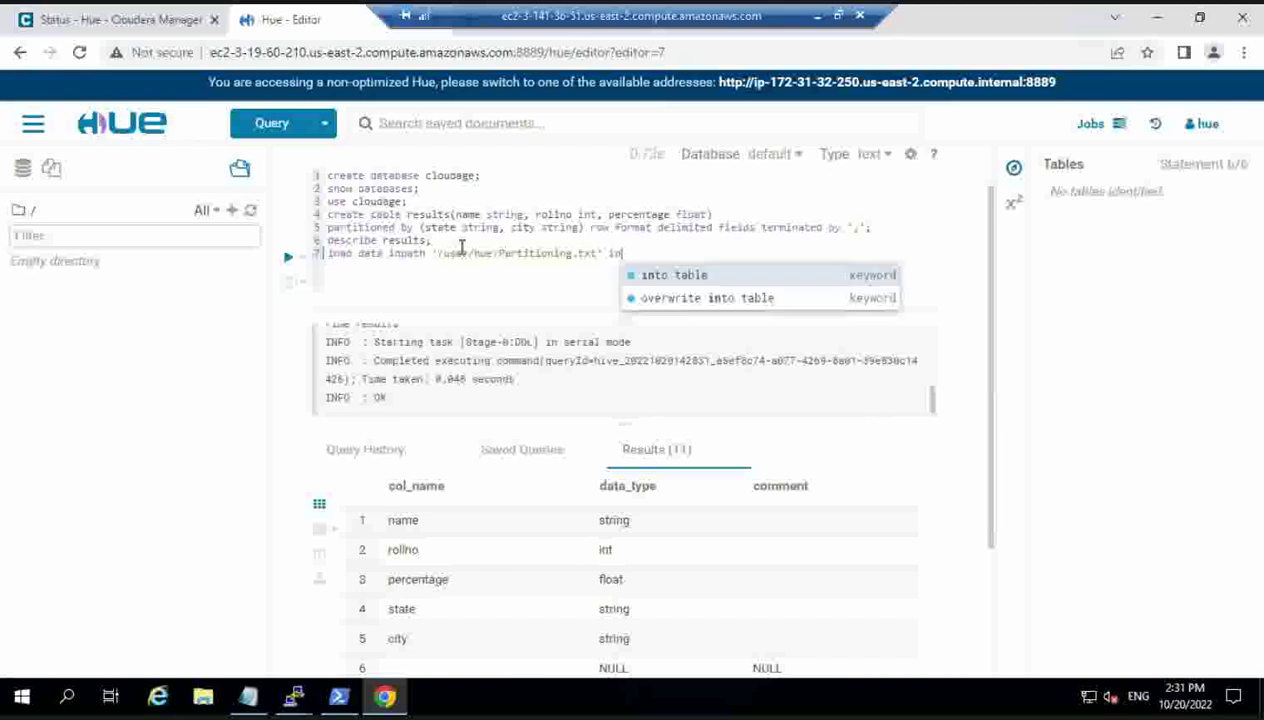
{"action": "key", "text": "Return"}
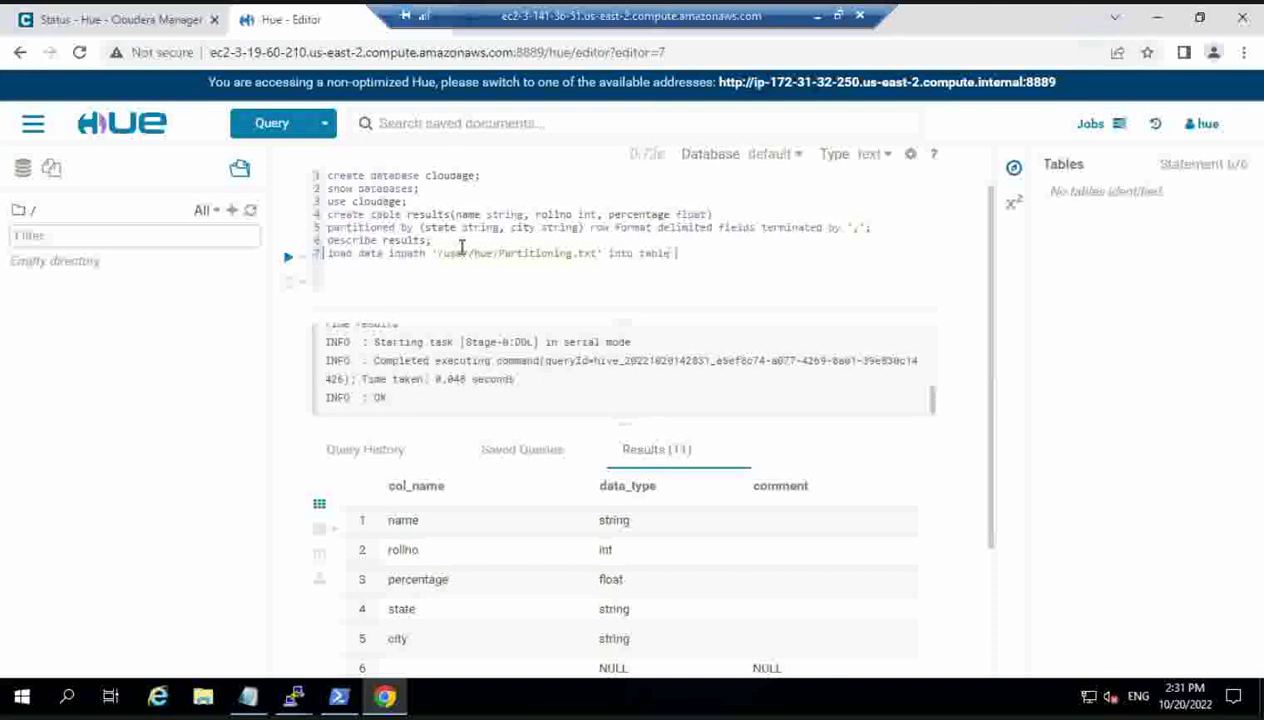
{"action": "type", "text": "resul"}
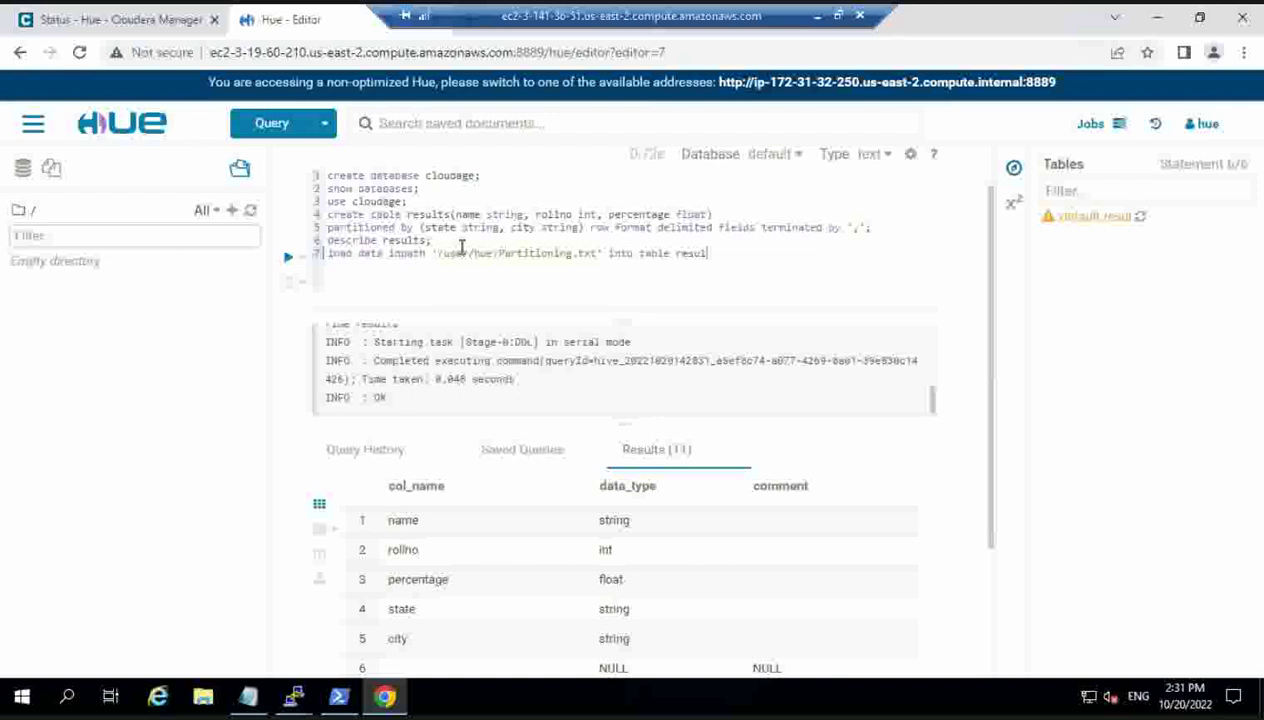
{"action": "type", "text": "ts"}
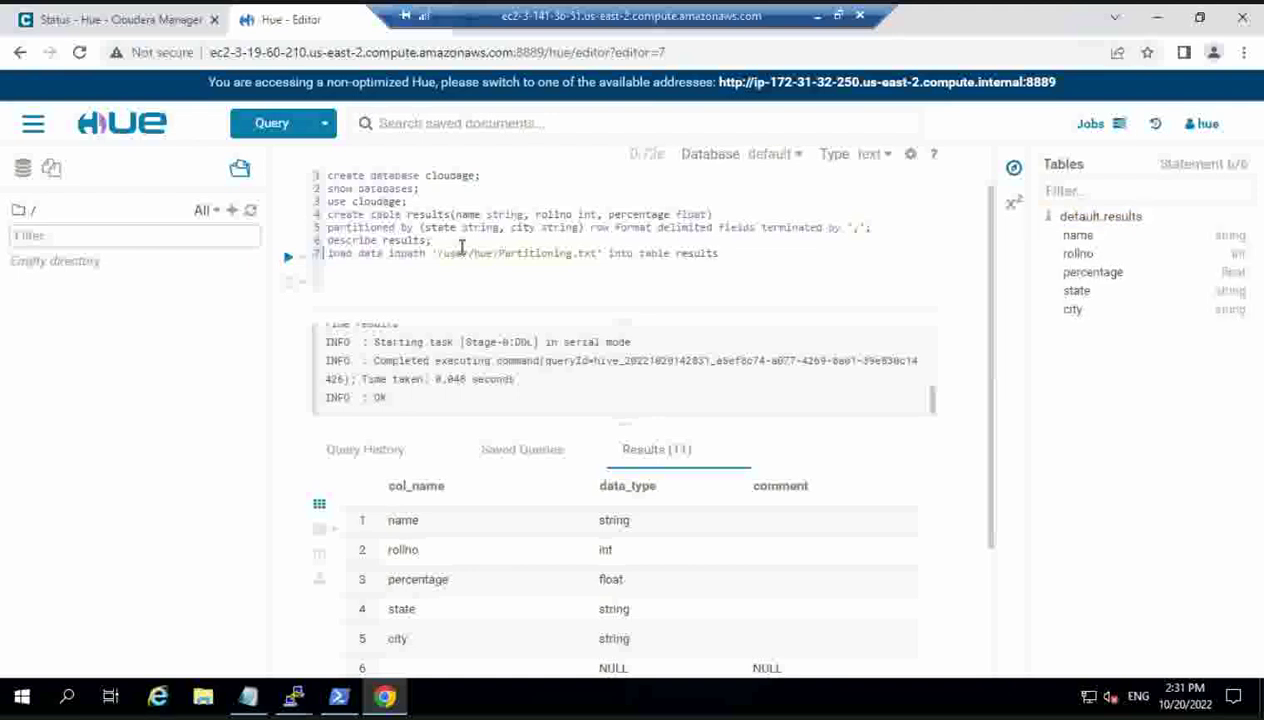
{"action": "type", "text": ";"}
{"action": "left_click_drag", "start_coordinate": [727, 255], "coordinate": [330, 255]}
{"action": "left_click", "coordinate": [330, 255]}
{"action": "triple_click", "coordinate": [330, 255]}
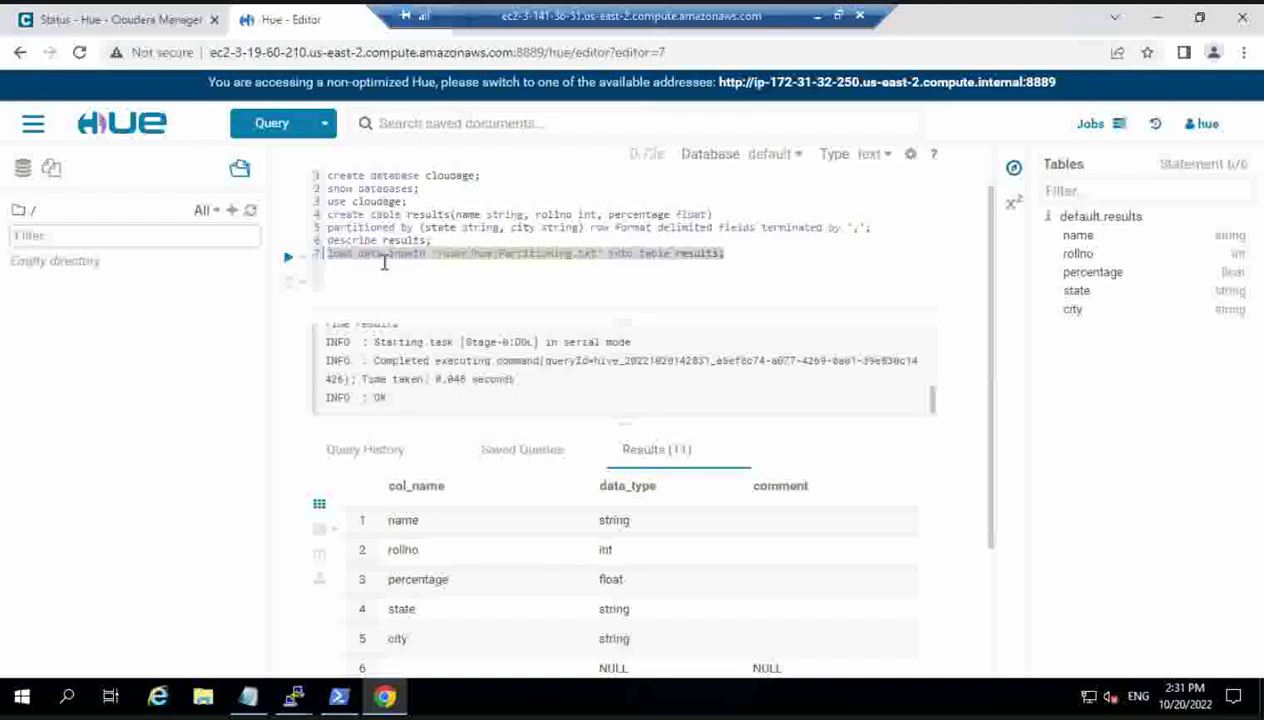
Replace the semicolon on line 7 with a partition clause starting state karnataka, city
{"action": "left_click", "coordinate": [748, 256]}
{"action": "key", "text": "BackSpace"}
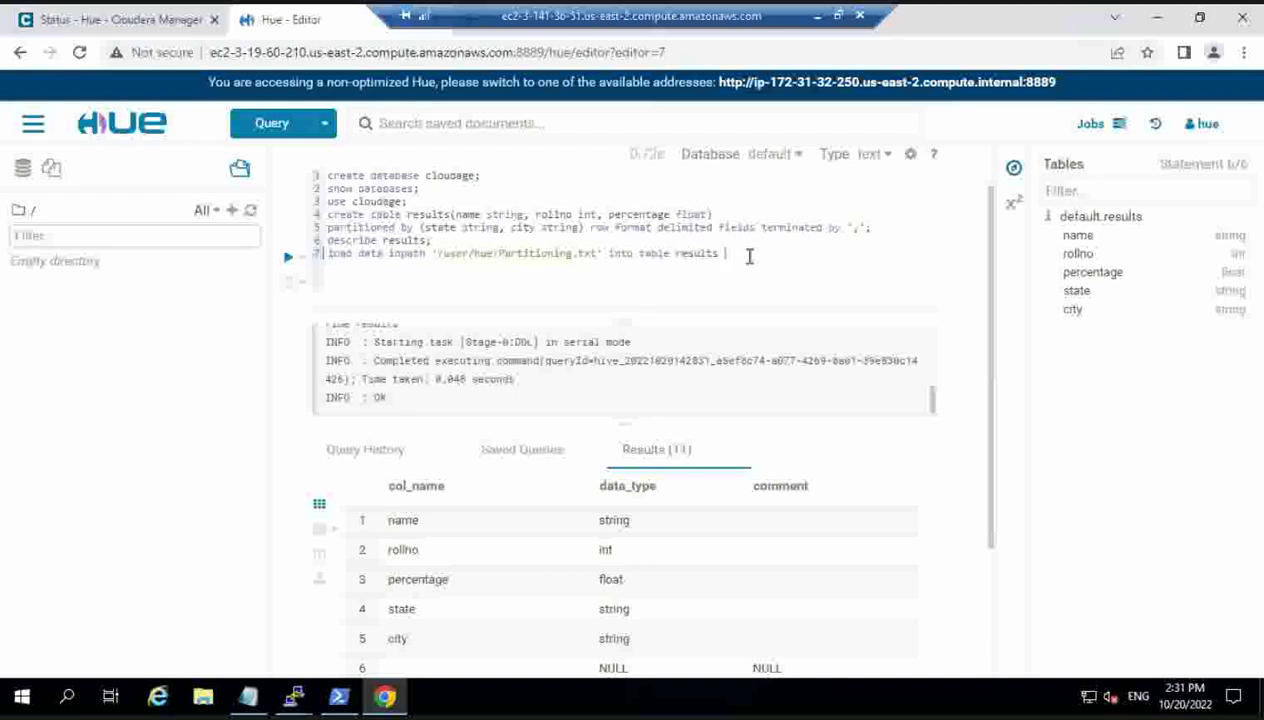
{"action": "type", "text": "p"}
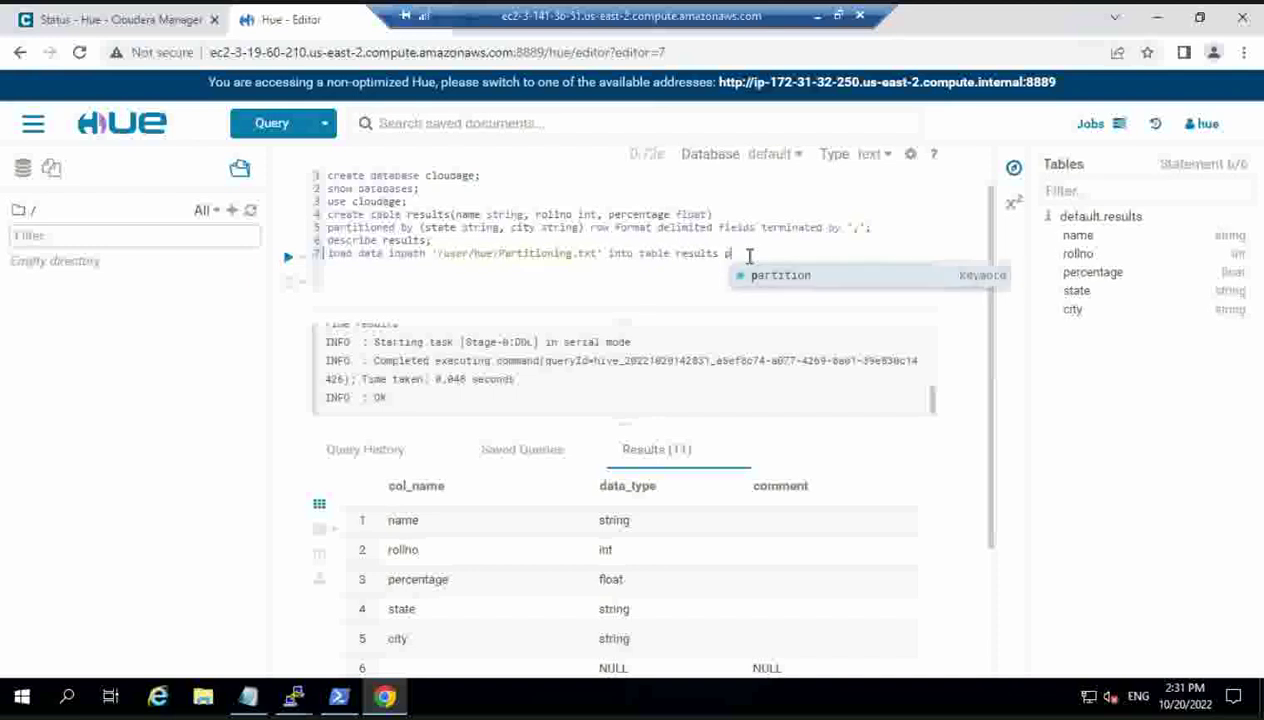
{"action": "type", "text": "artition"}
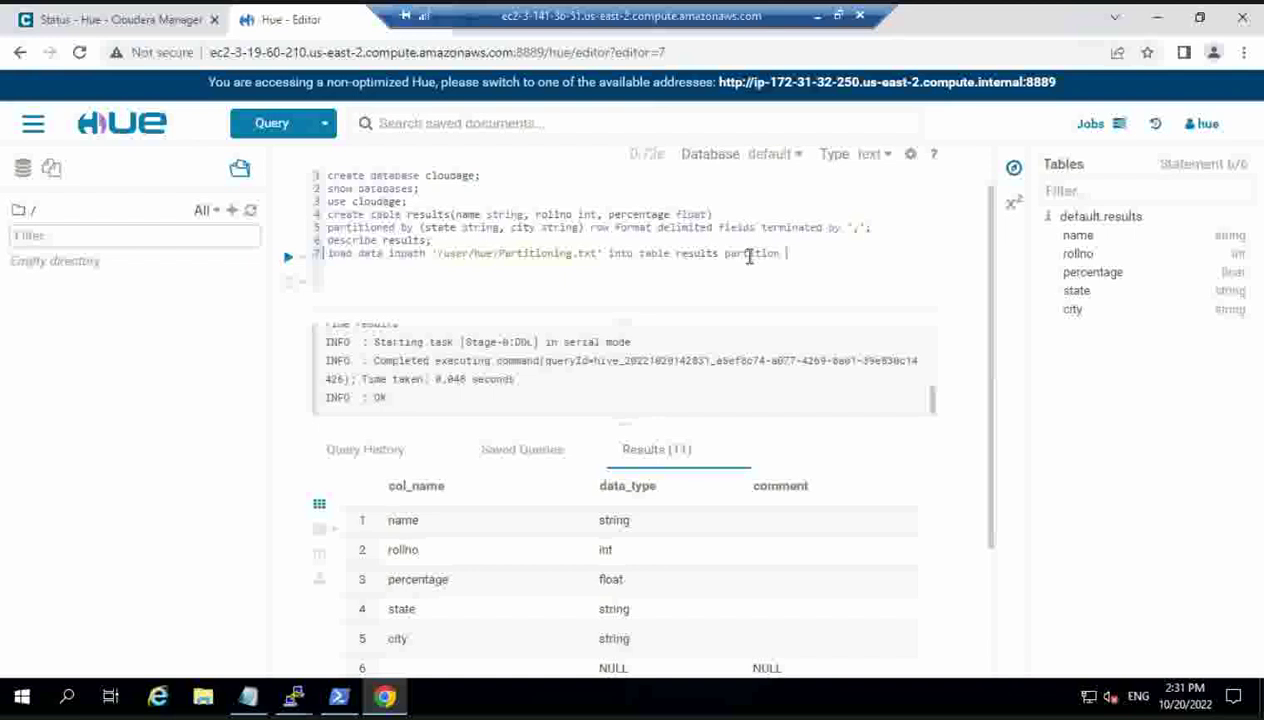
{"action": "type", "text": " ("}
{"action": "type", "text": "stat"}
{"action": "type", "text": "e"}
{"action": "type", "text": "="}
{"action": "type", "text": "'"}
{"action": "type", "text": "kar"}
{"action": "type", "text": "nataka"}
{"action": "type", "text": "\""}
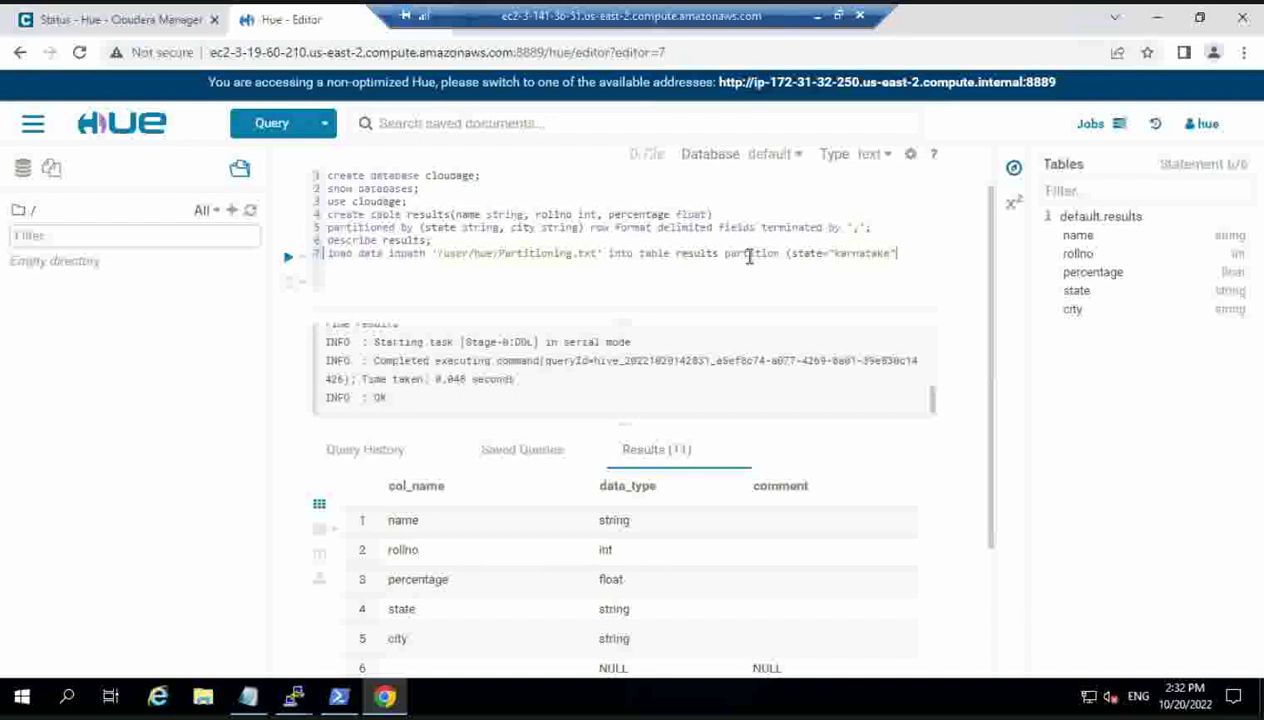
{"action": "type", "text": ", city=\""}
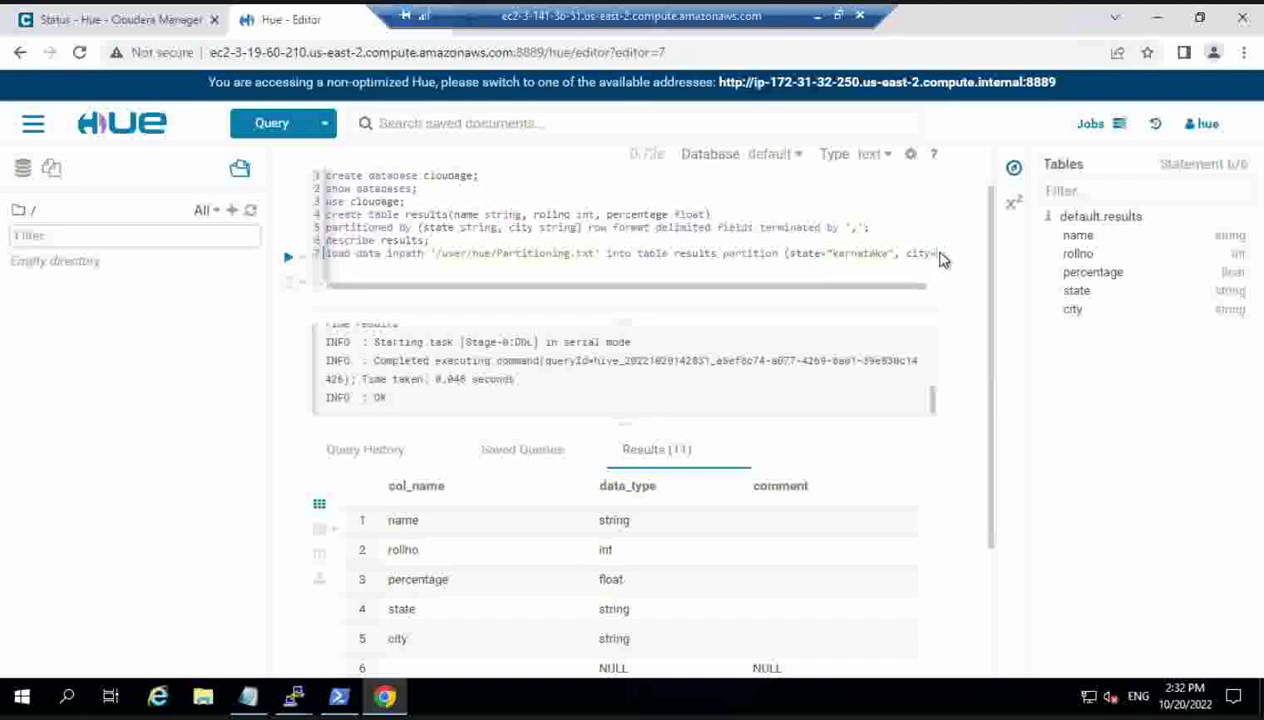
{"action": "type", "text": "="}
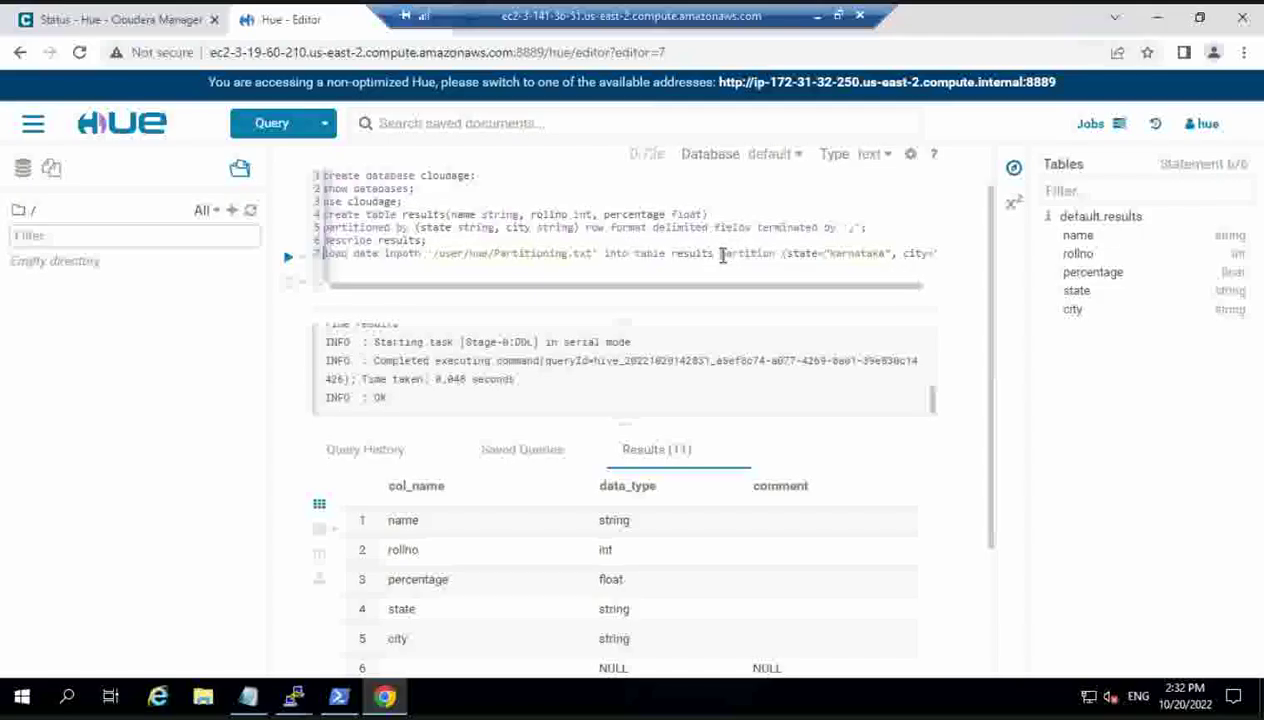
Move the clause to line 8 as partition (state="karnataka", city="banglore");
{"action": "left_click_drag", "start_coordinate": [848, 258], "coordinate": [950, 262]}
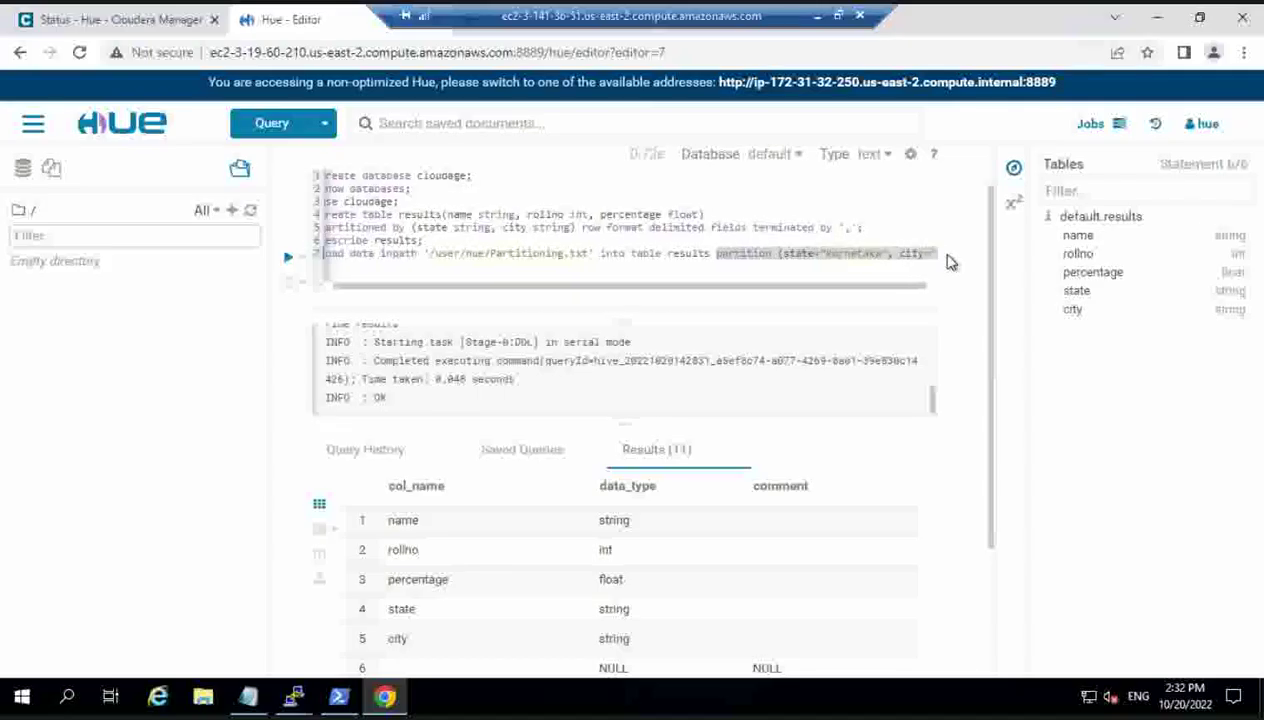
{"action": "key", "text": "BackSpace"}
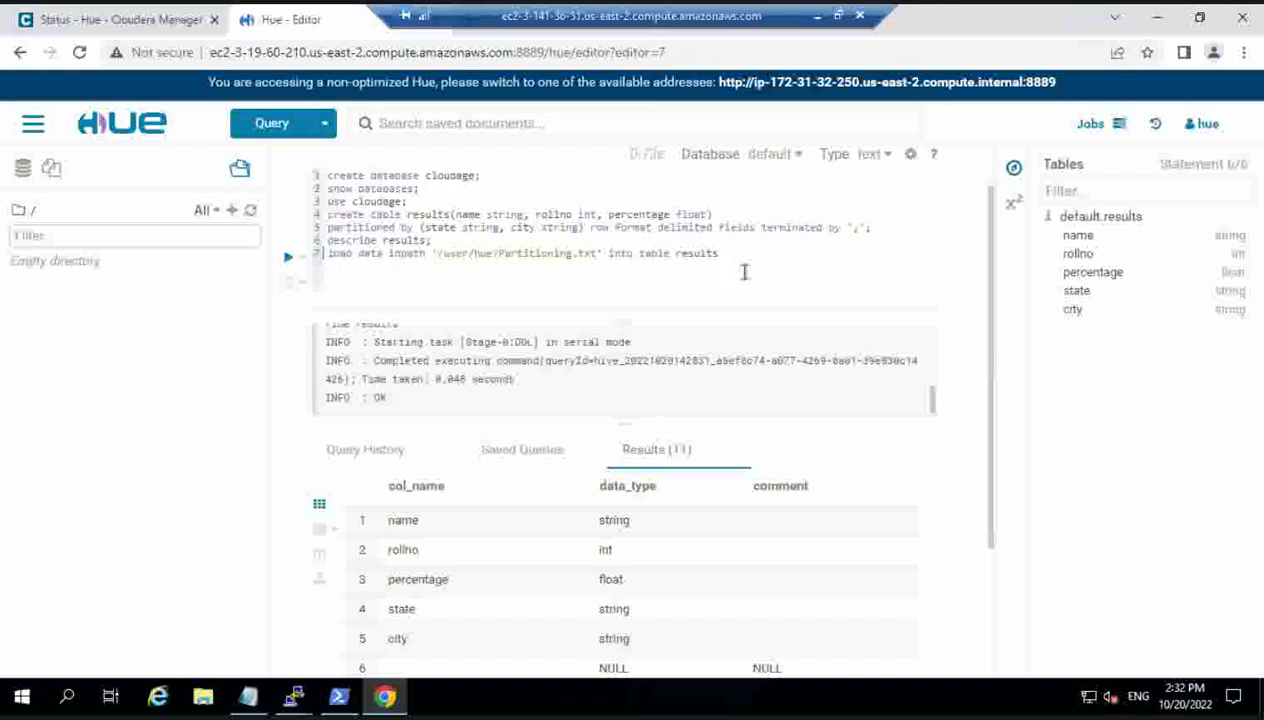
{"action": "key", "text": "Return"}
{"action": "key", "text": "Return"}
{"action": "type", "text": "partition (state=\"karnataka\", city=\""}
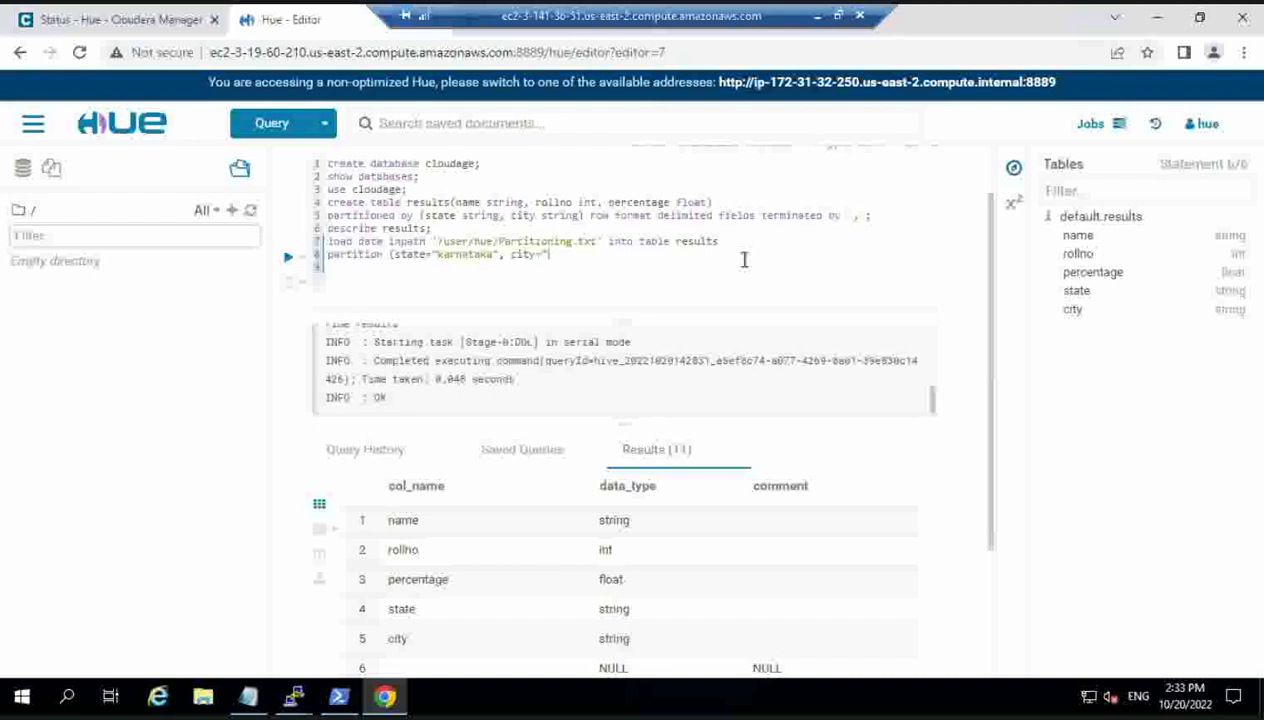
{"action": "type", "text": "banglore"}
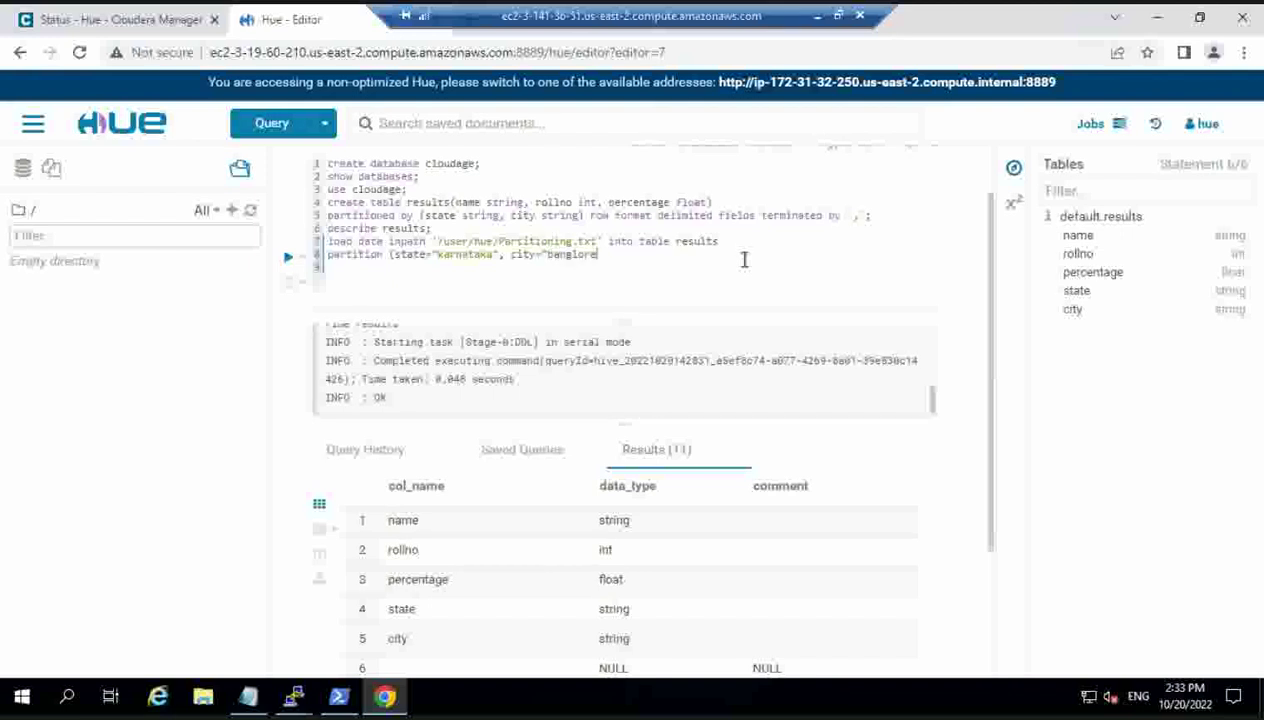
{"action": "type", "text": "\");"}
Run the two-line load statement into the karnataka/banglore partition and confirm success in the log and history
{"action": "left_click_drag", "start_coordinate": [620, 258], "coordinate": [327, 241]}
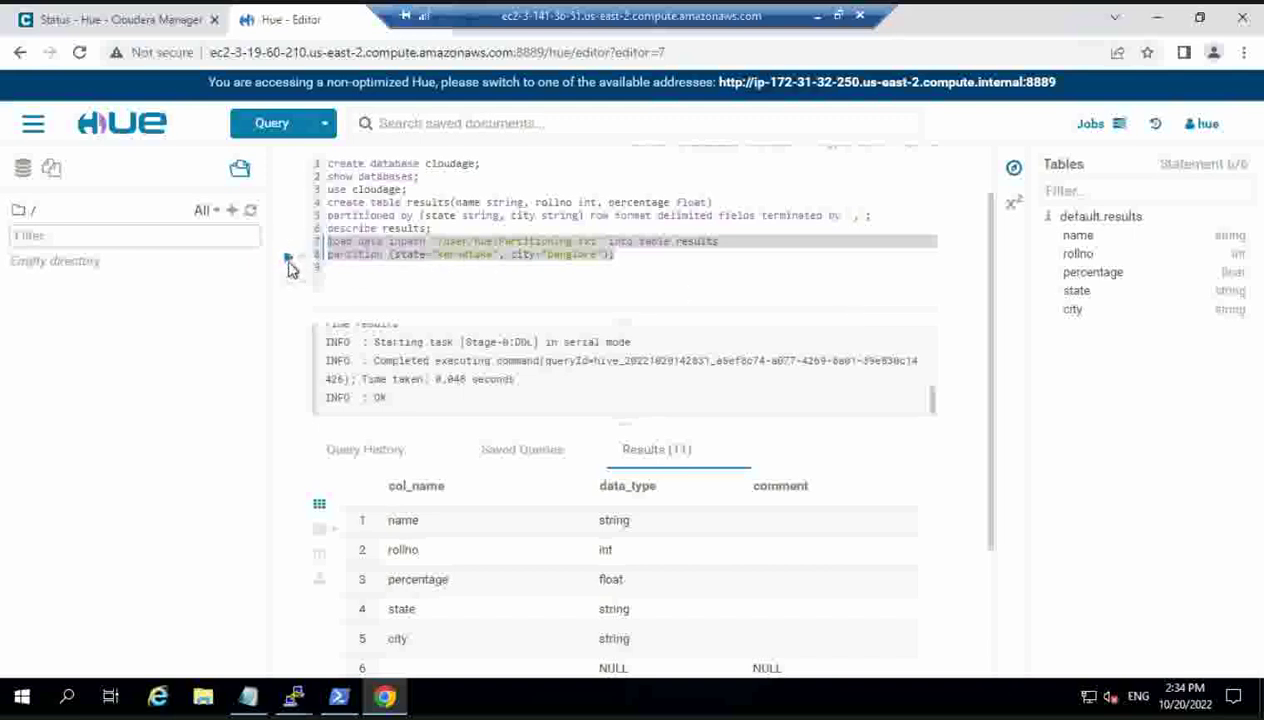
{"action": "left_click", "coordinate": [289, 261]}
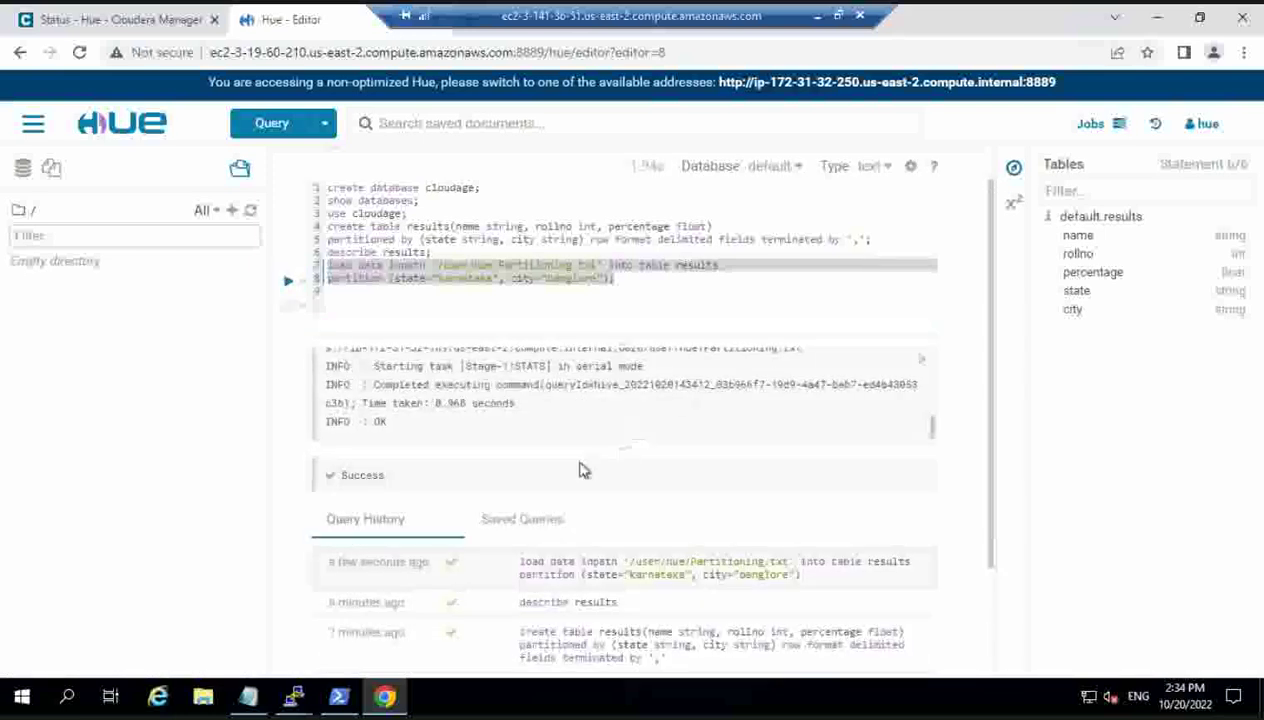
{"action": "scroll", "coordinate": [615, 470], "scroll_direction": "down", "scroll_amount": 3}
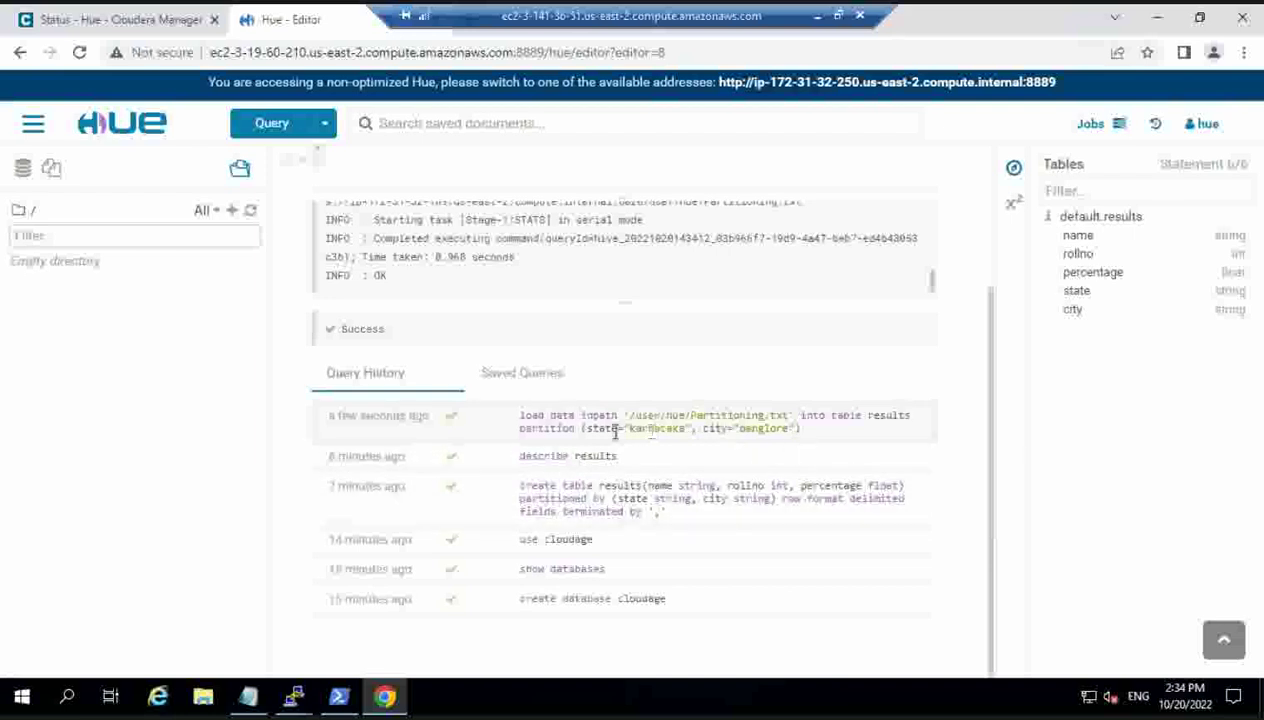
{"action": "scroll", "coordinate": [480, 446], "scroll_direction": "up", "scroll_amount": 4}
{"action": "scroll", "coordinate": [478, 441], "scroll_direction": "up", "scroll_amount": 10}
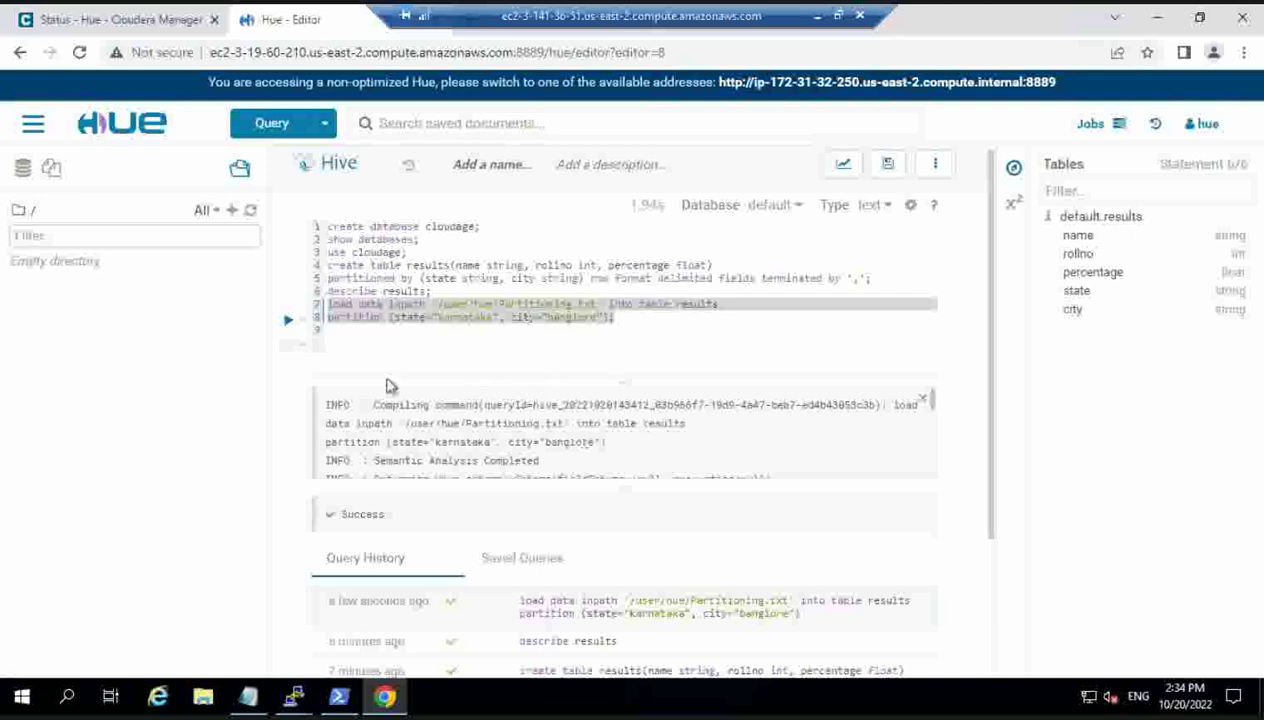
{"action": "scroll", "coordinate": [590, 368], "scroll_direction": "up", "scroll_amount": 1}
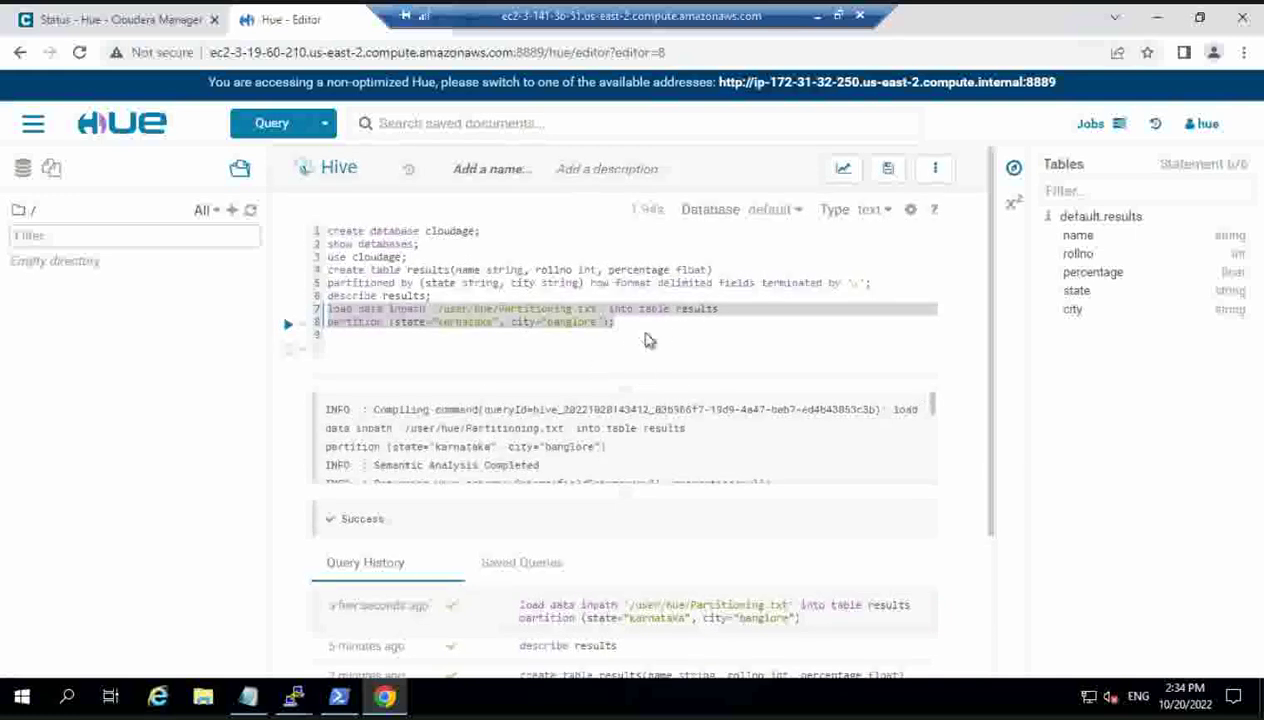
{"action": "left_click", "coordinate": [667, 342]}
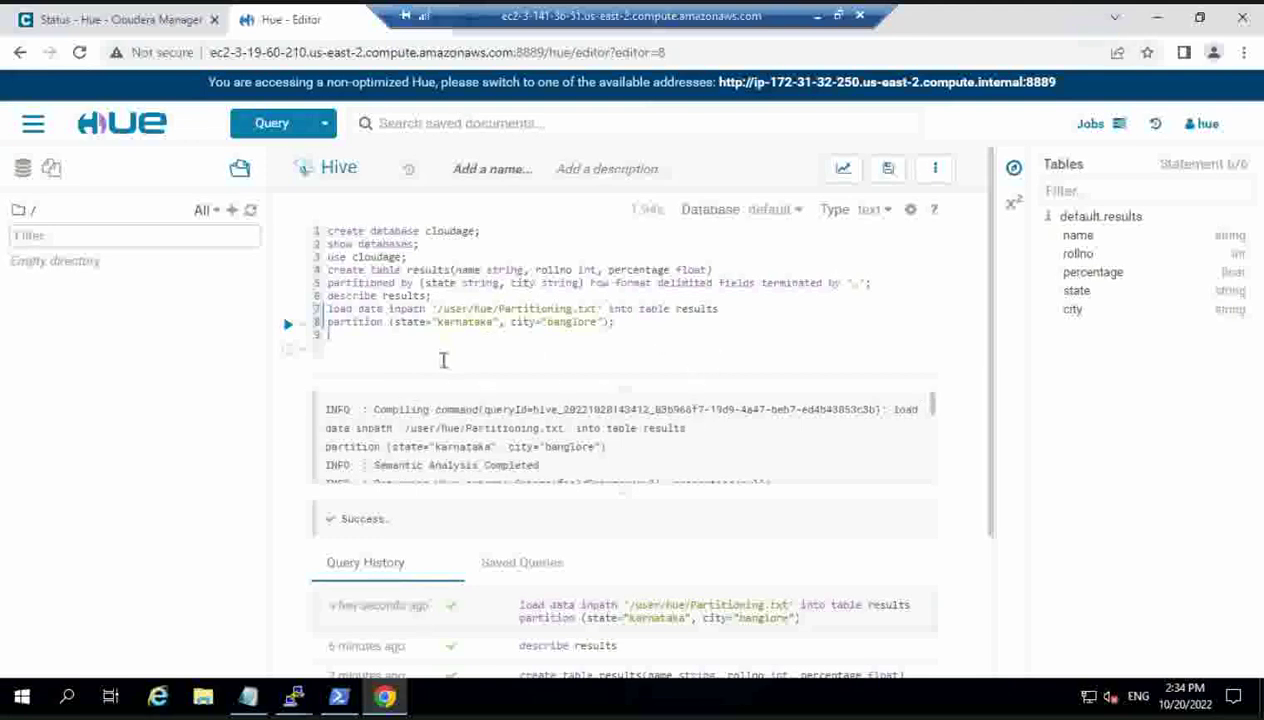
{"action": "scroll", "coordinate": [530, 395], "scroll_direction": "down", "scroll_amount": 2}
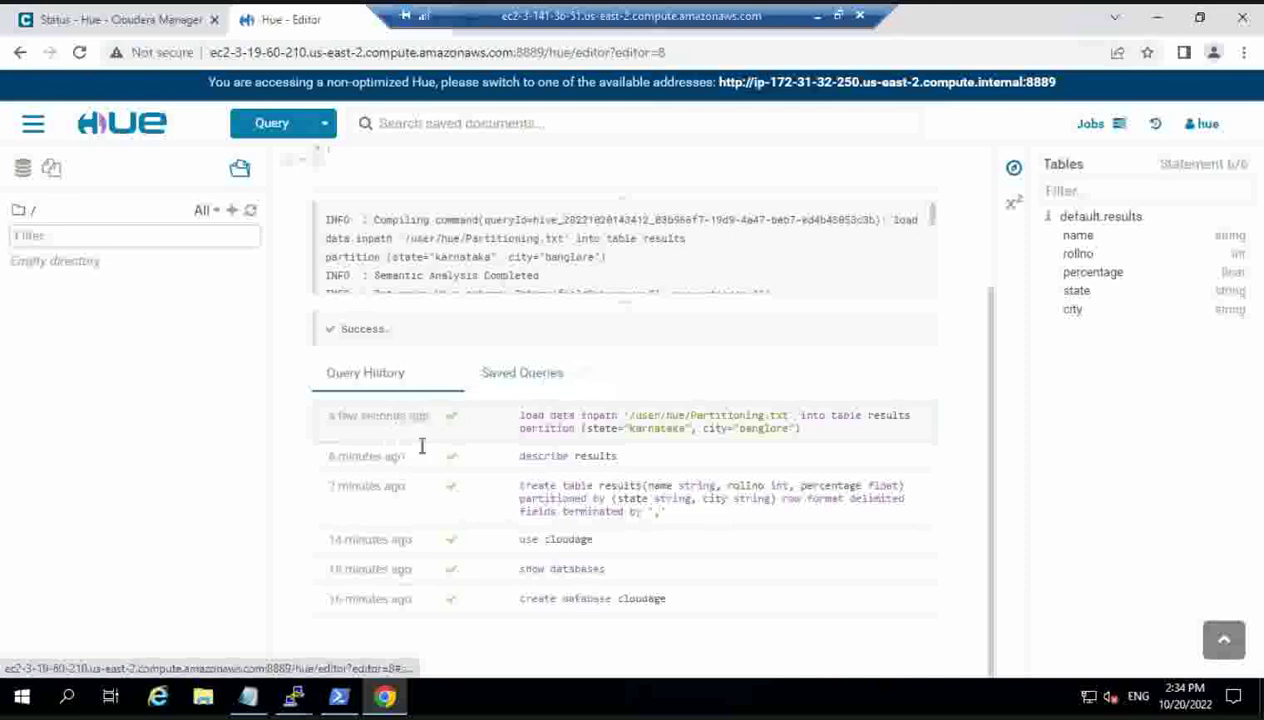
{"action": "scroll", "coordinate": [451, 333], "scroll_direction": "up", "scroll_amount": 2}
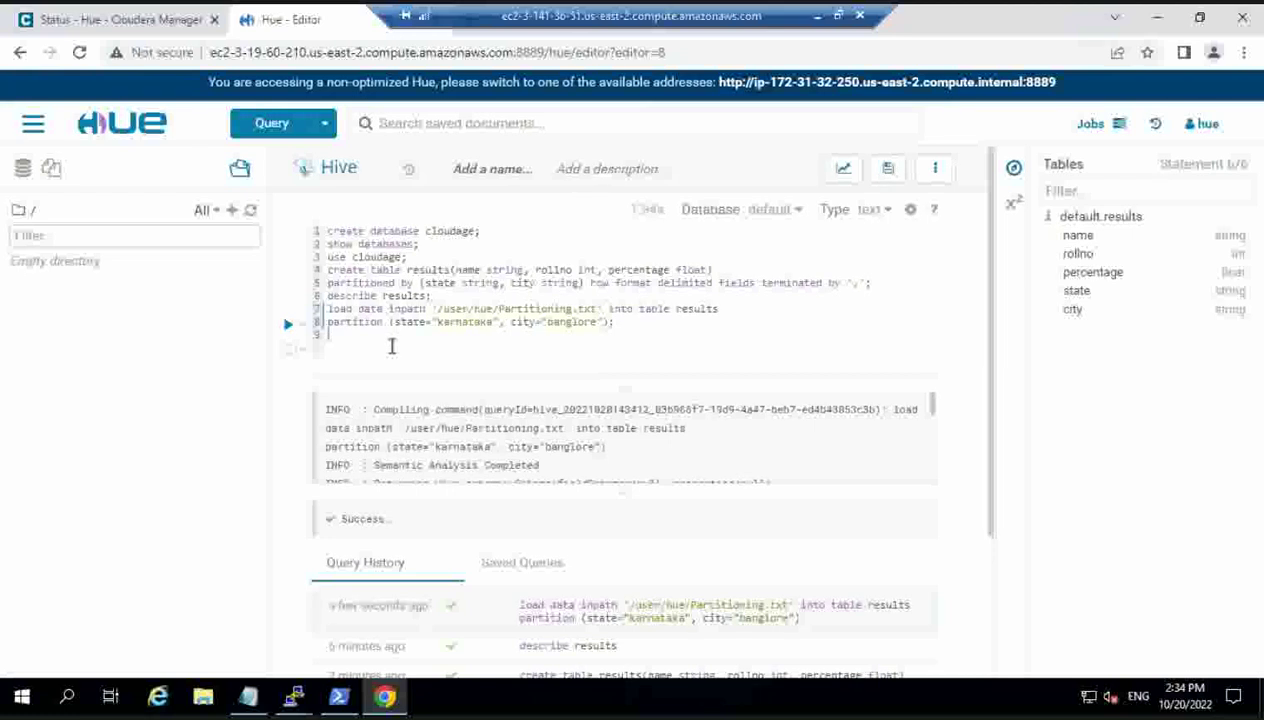
Write 'select * from results;' on line 9 and select it
{"action": "type", "text": "select"}
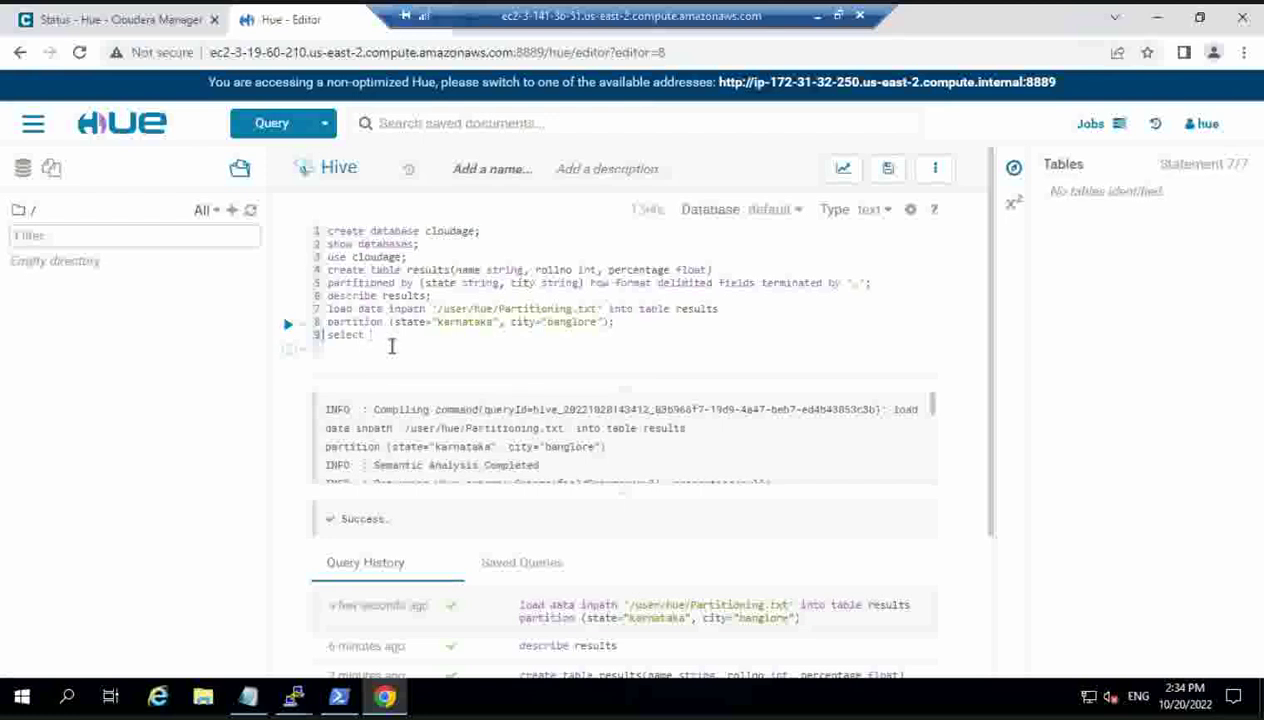
{"action": "type", "text": " * fr"}
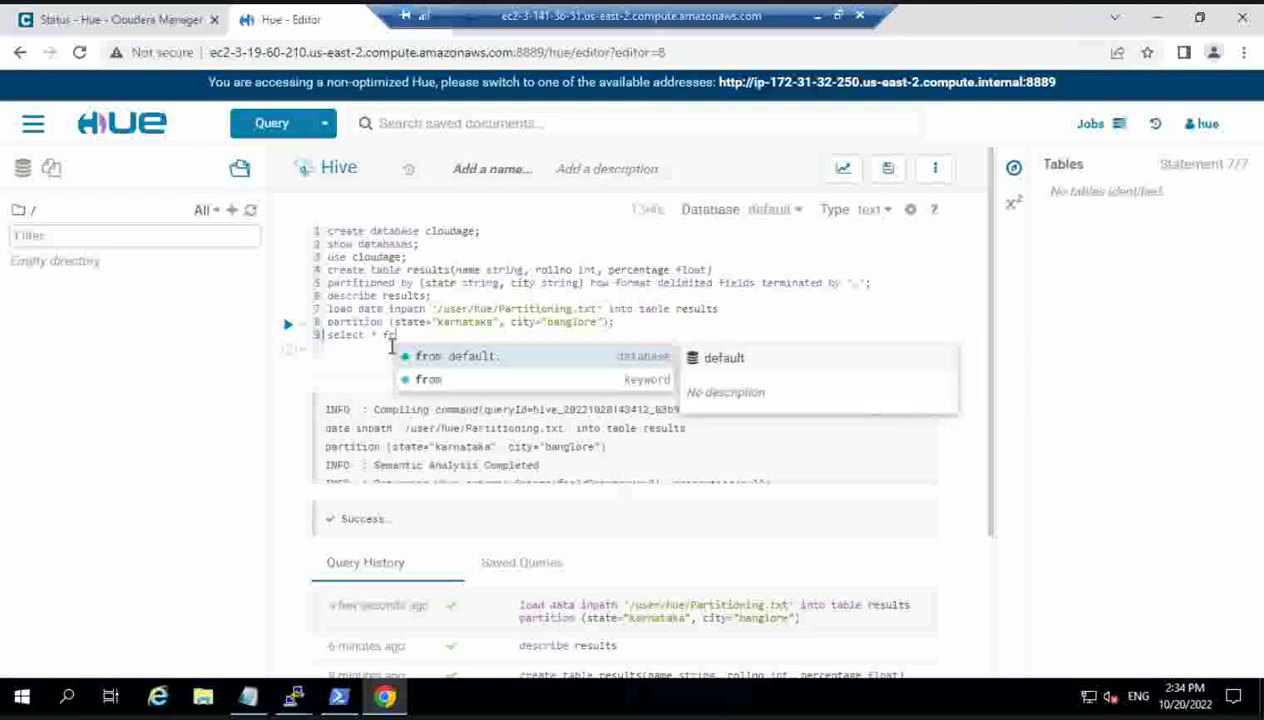
{"action": "key", "text": "Down"}
{"action": "key", "text": "Return"}
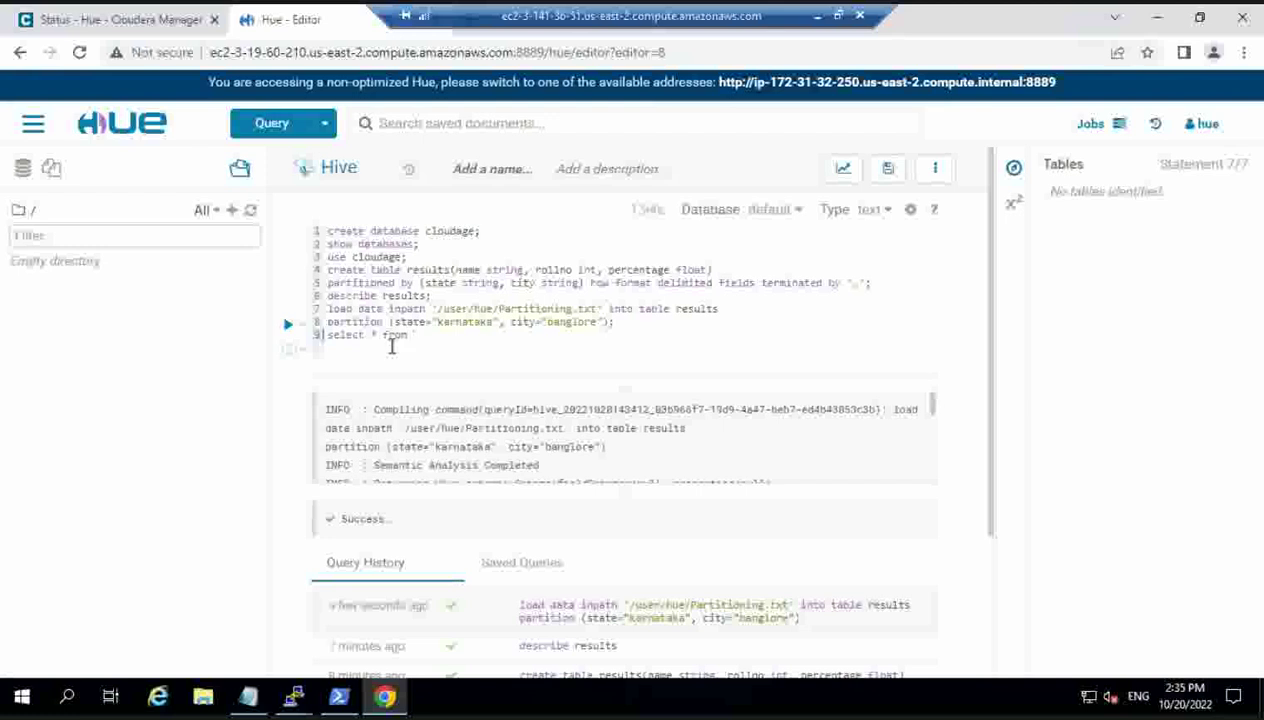
{"action": "type", "text": "resu"}
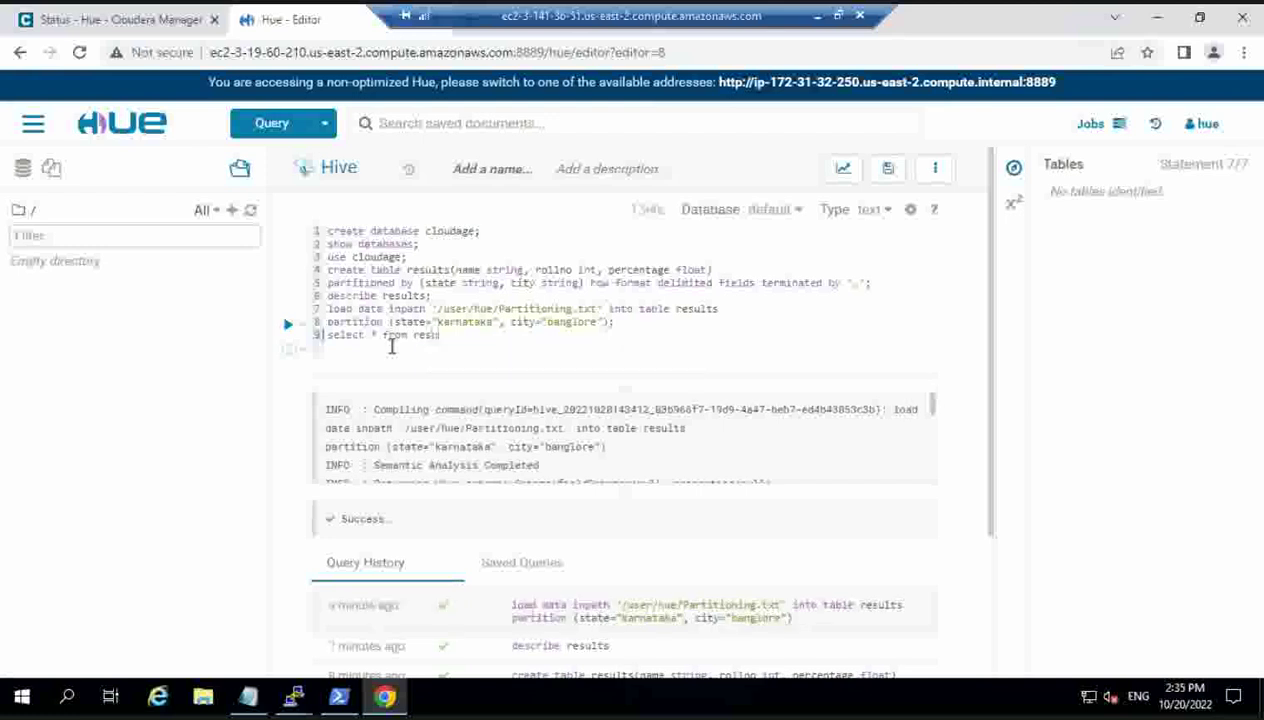
{"action": "type", "text": "lts"}
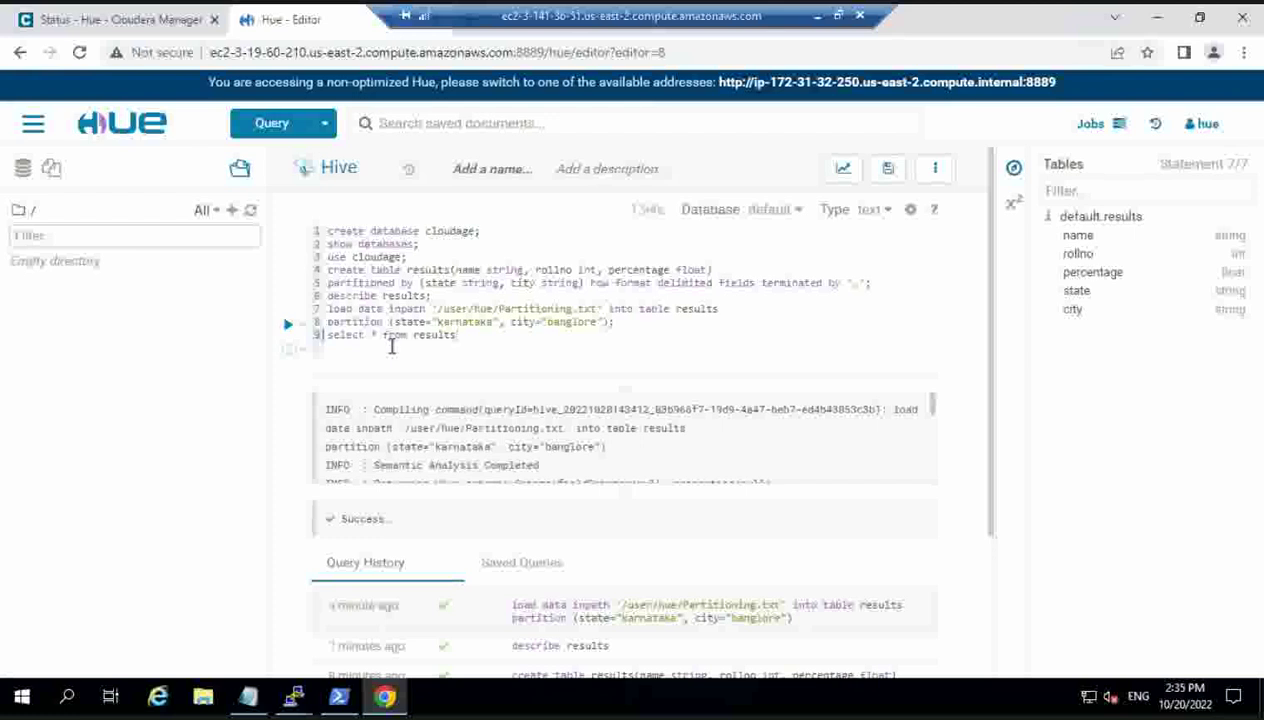
{"action": "type", "text": ";"}
{"action": "left_click_drag", "start_coordinate": [463, 334], "coordinate": [310, 335]}
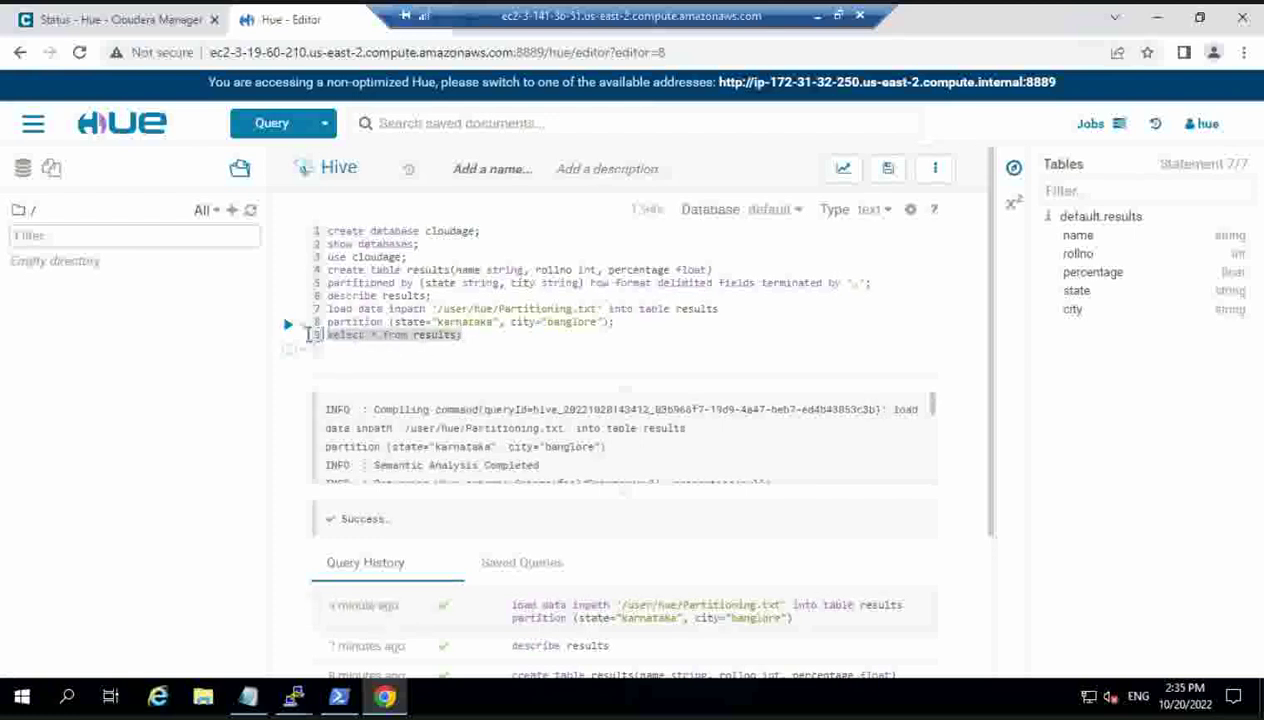
Run 'select * from results;' and browse the 83 rows showing state karnataka and city banglore
{"action": "left_click", "coordinate": [288, 326]}
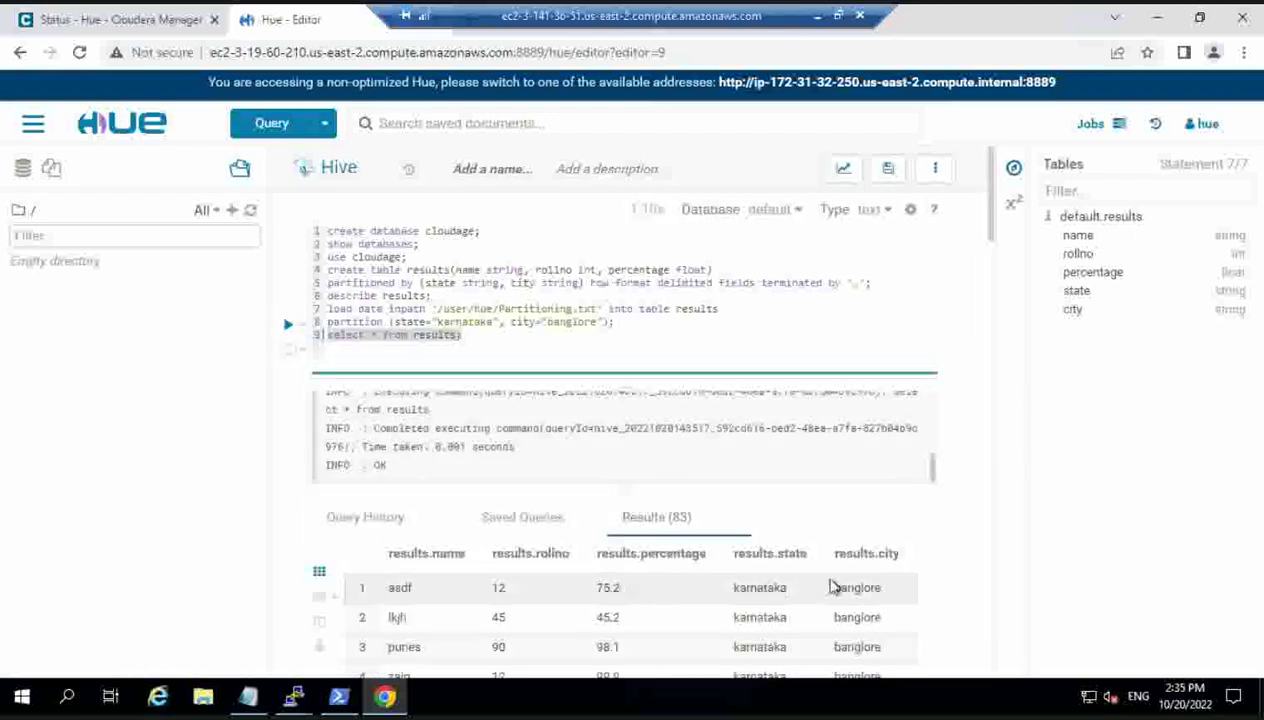
{"action": "scroll", "coordinate": [830, 587], "scroll_direction": "down", "scroll_amount": 4}
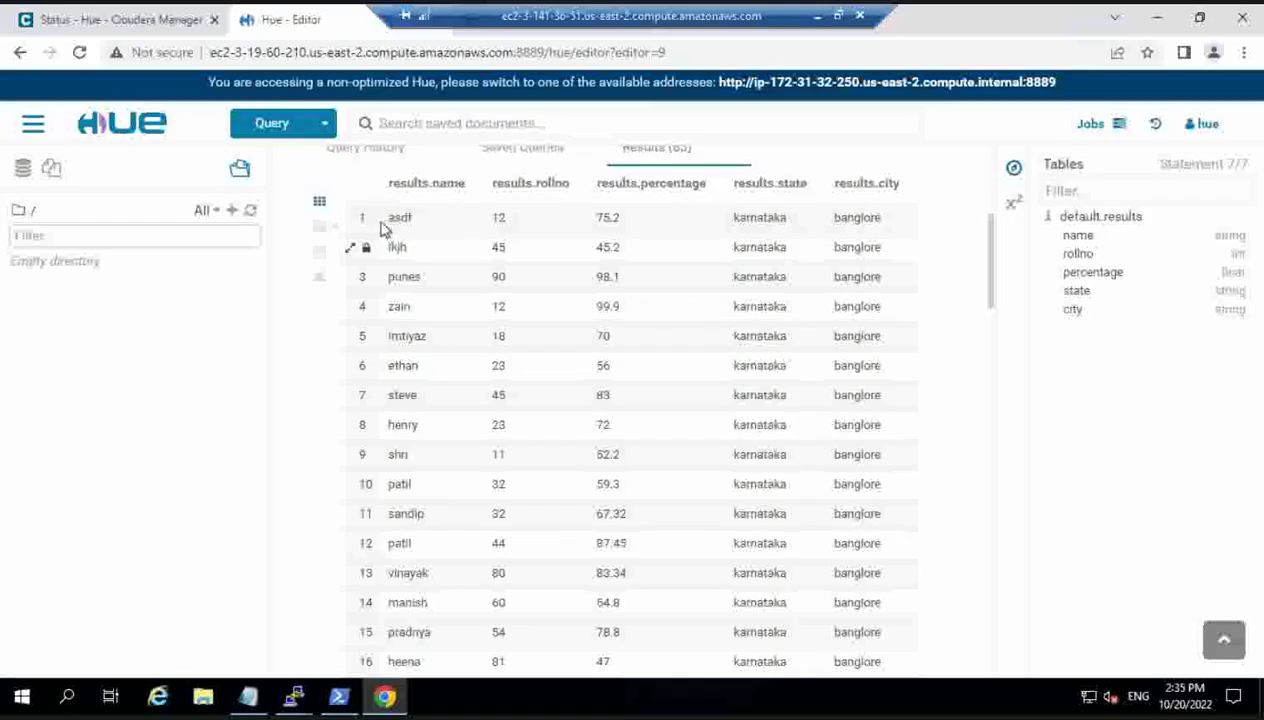
{"action": "left_click_drag", "start_coordinate": [390, 222], "coordinate": [838, 541]}
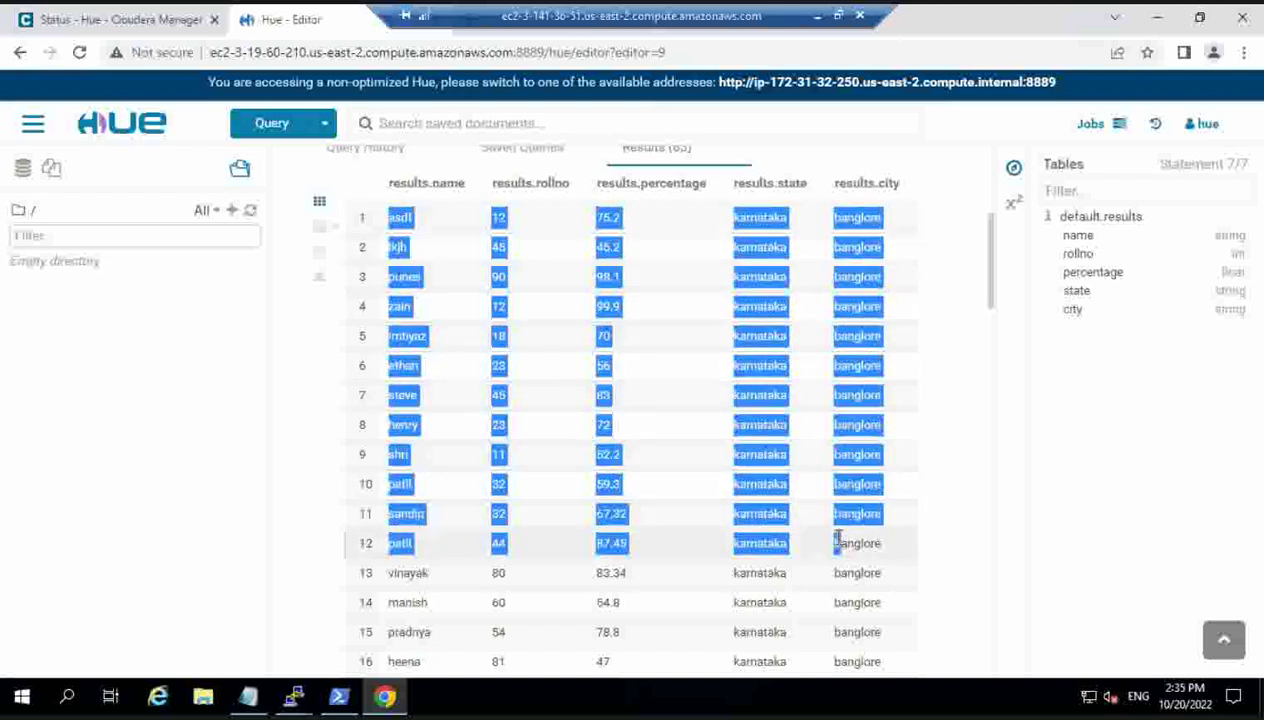
{"action": "left_click", "coordinate": [957, 470]}
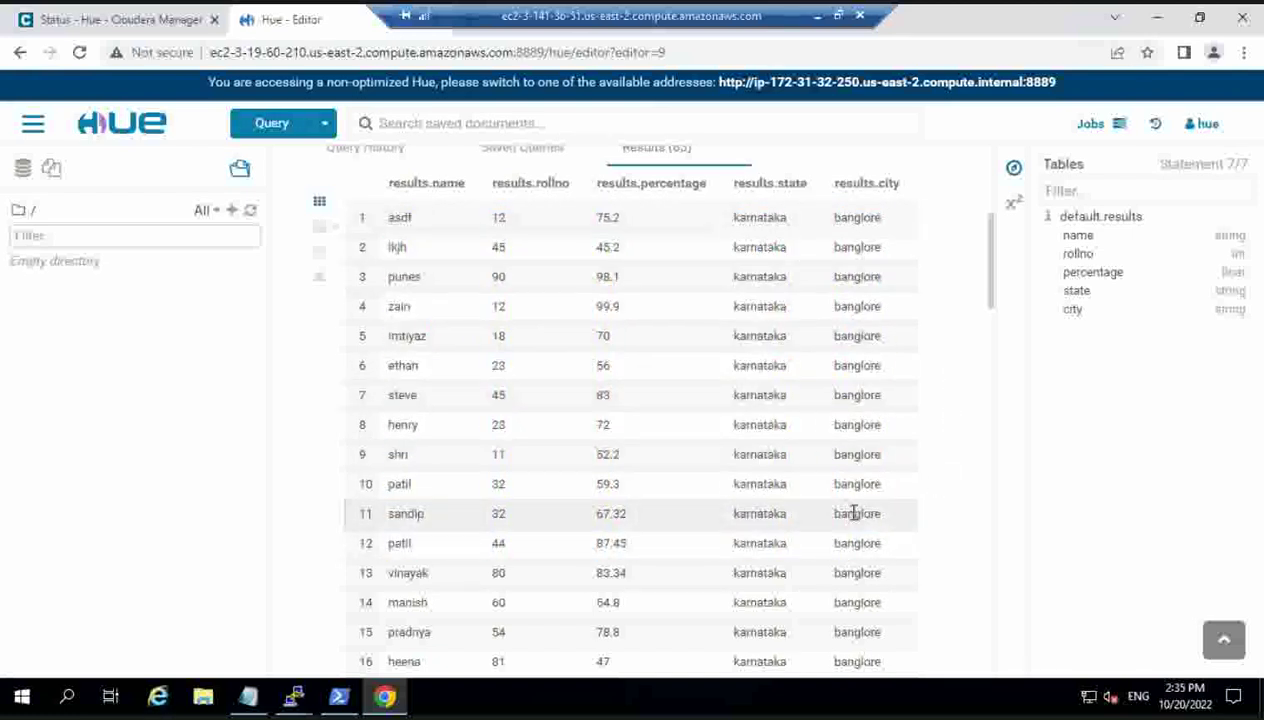
{"action": "scroll", "coordinate": [853, 512], "scroll_direction": "down", "scroll_amount": 2}
{"action": "scroll", "coordinate": [853, 515], "scroll_direction": "up", "scroll_amount": 6}
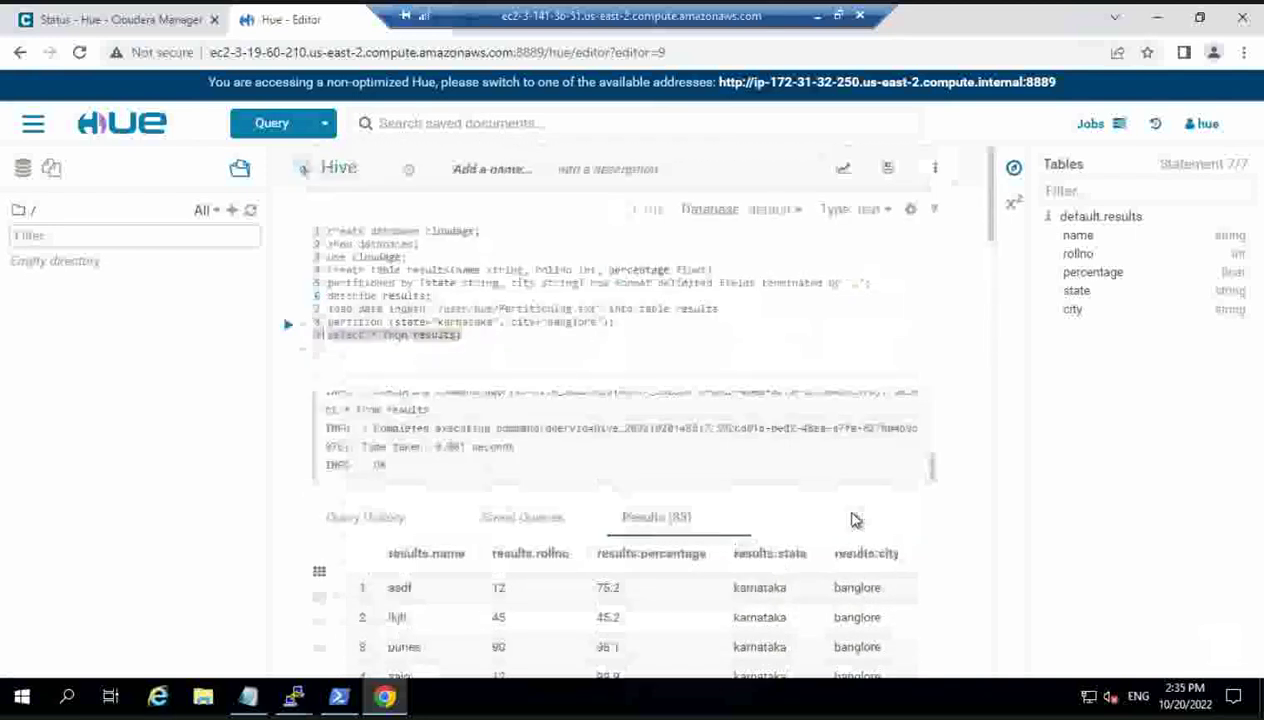
{"action": "scroll", "coordinate": [853, 520], "scroll_direction": "down", "scroll_amount": 1}
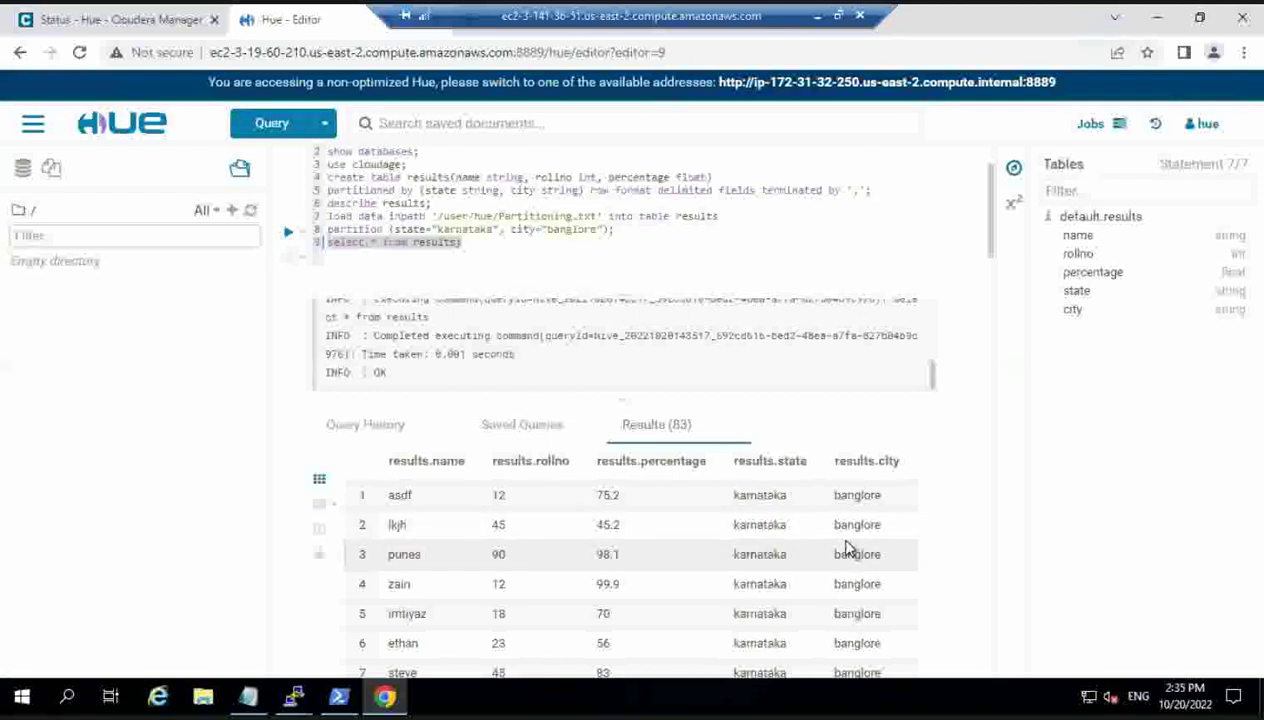
{"action": "scroll", "coordinate": [846, 548], "scroll_direction": "down", "scroll_amount": 1}
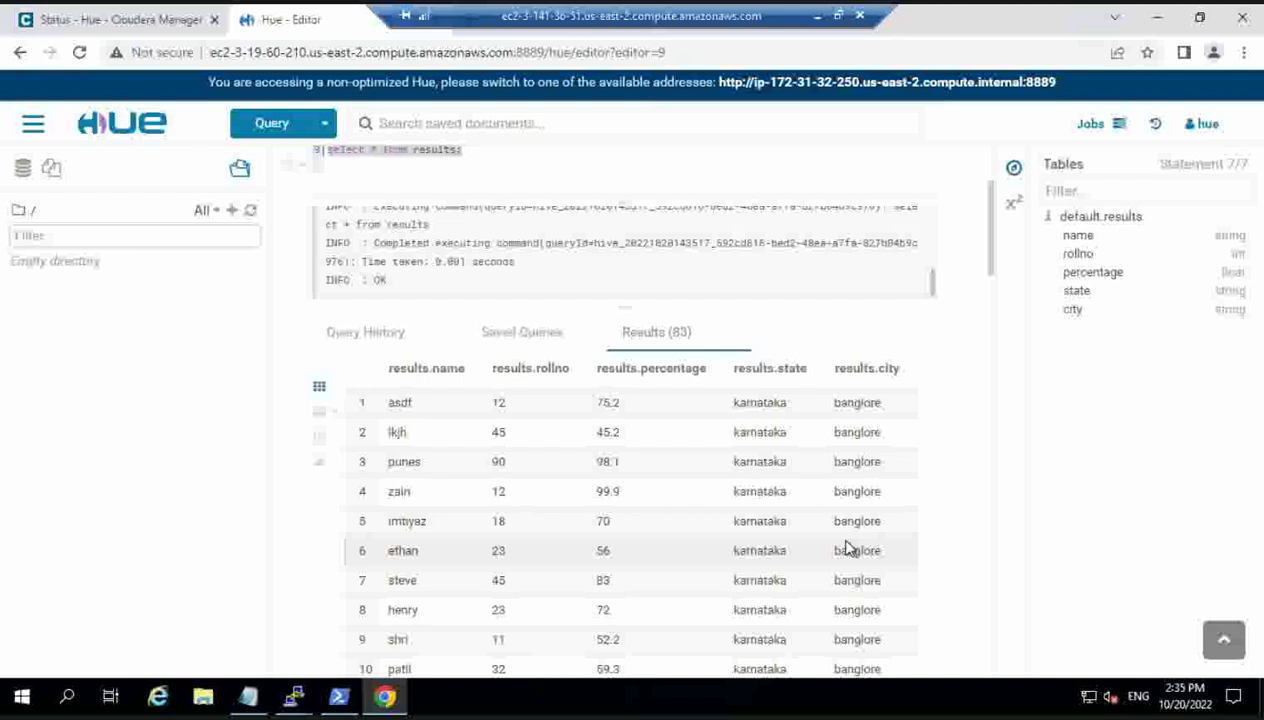
{"action": "scroll", "coordinate": [846, 548], "scroll_direction": "up", "scroll_amount": 2}
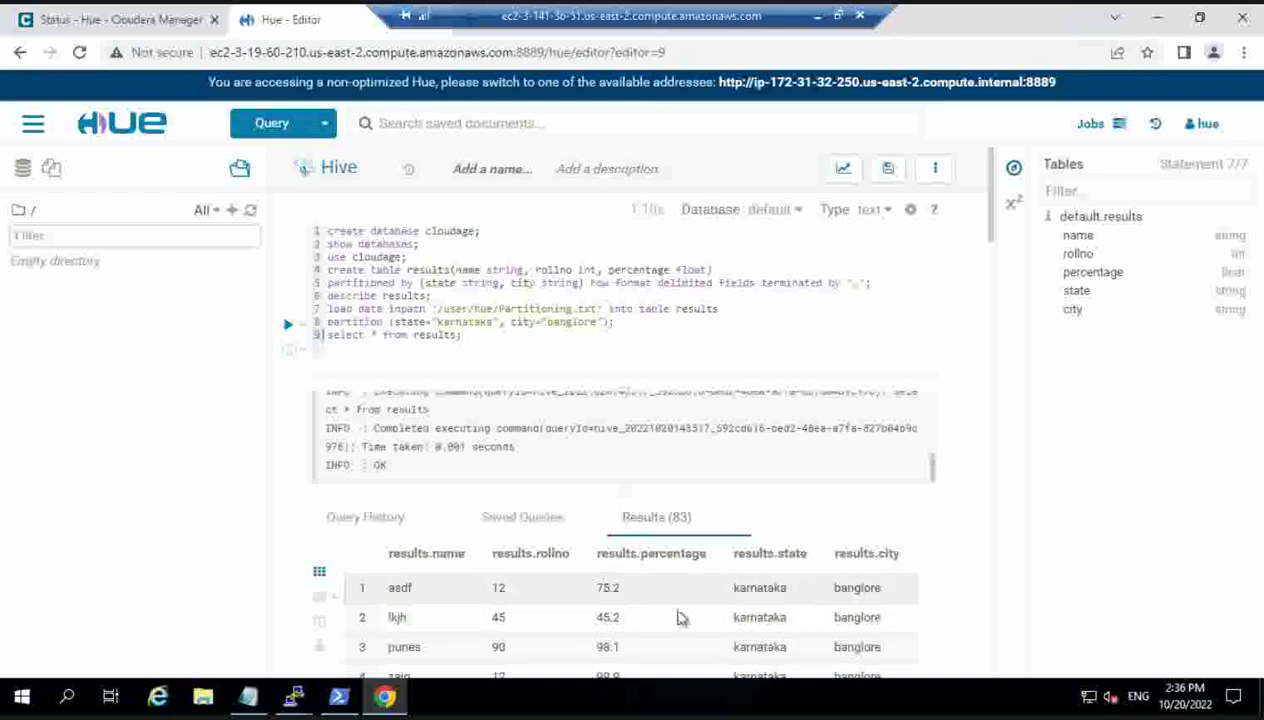
{"action": "mouse_move", "coordinate": [262, 697]}
{"action": "scroll", "coordinate": [752, 610], "scroll_direction": "down", "scroll_amount": 1}
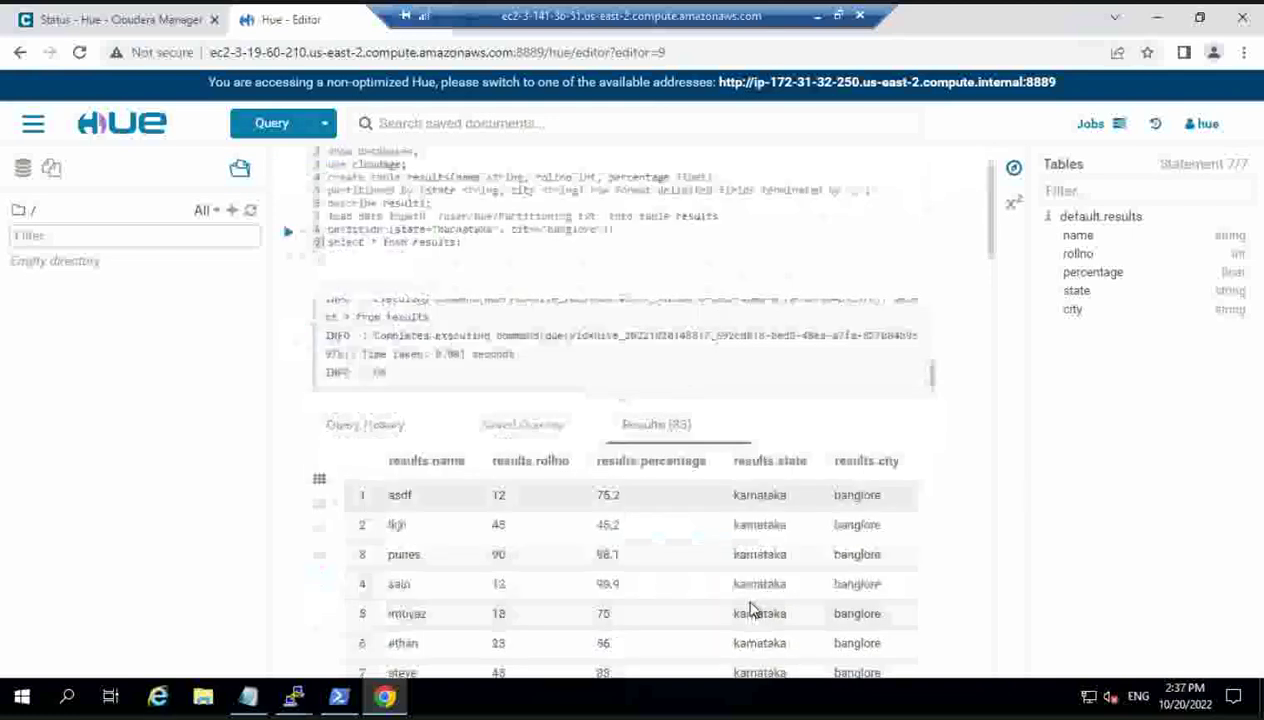
{"action": "scroll", "coordinate": [752, 610], "scroll_direction": "up", "scroll_amount": 1}
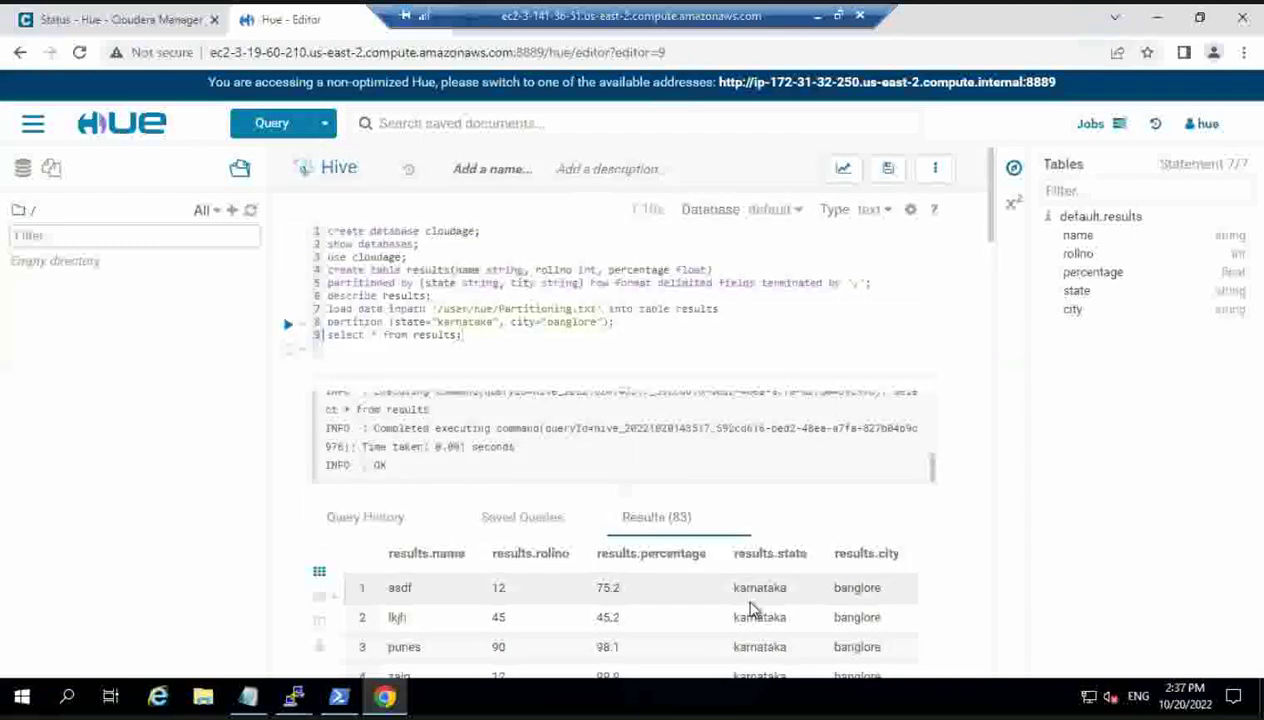
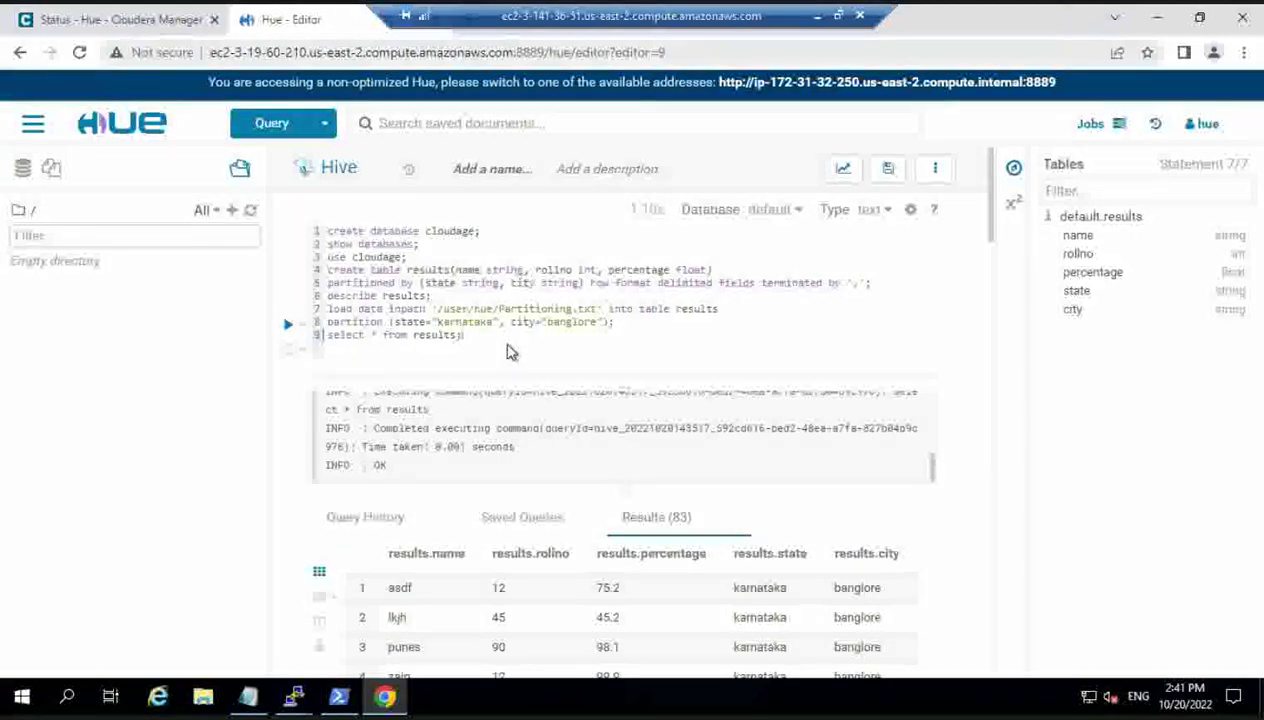
Add an empty line 10 below the select * from results query in the Hive editor
{"action": "key", "text": "Return"}
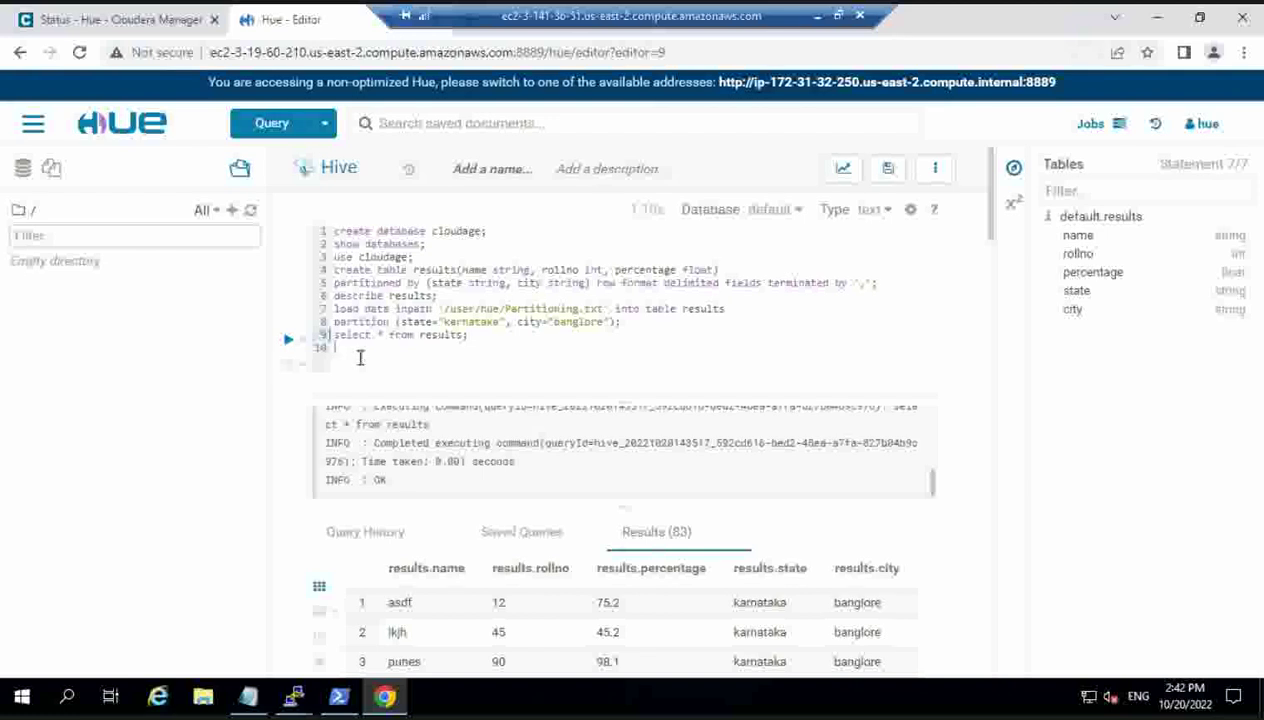
Write the partial query 'select * from results where' on line 10, using autocomplete for select and from
{"action": "type", "text": "se"}
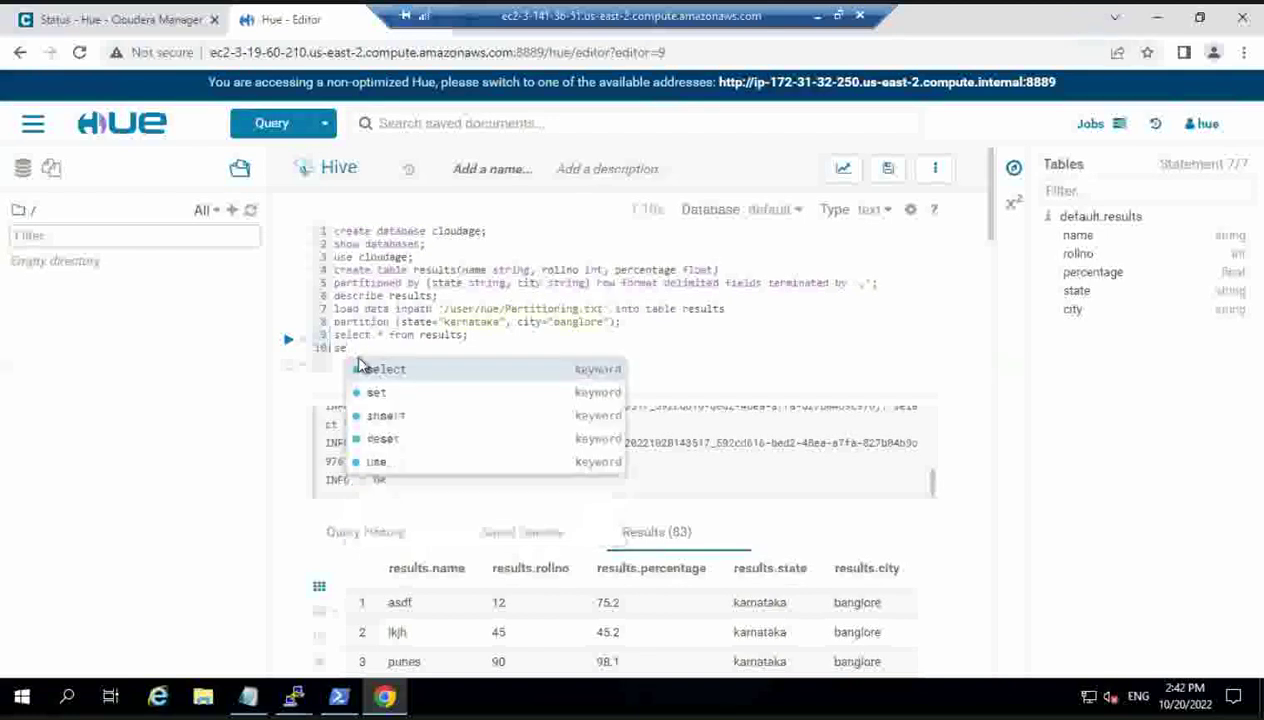
{"action": "left_click", "coordinate": [362, 368]}
{"action": "type", "text": "*"}
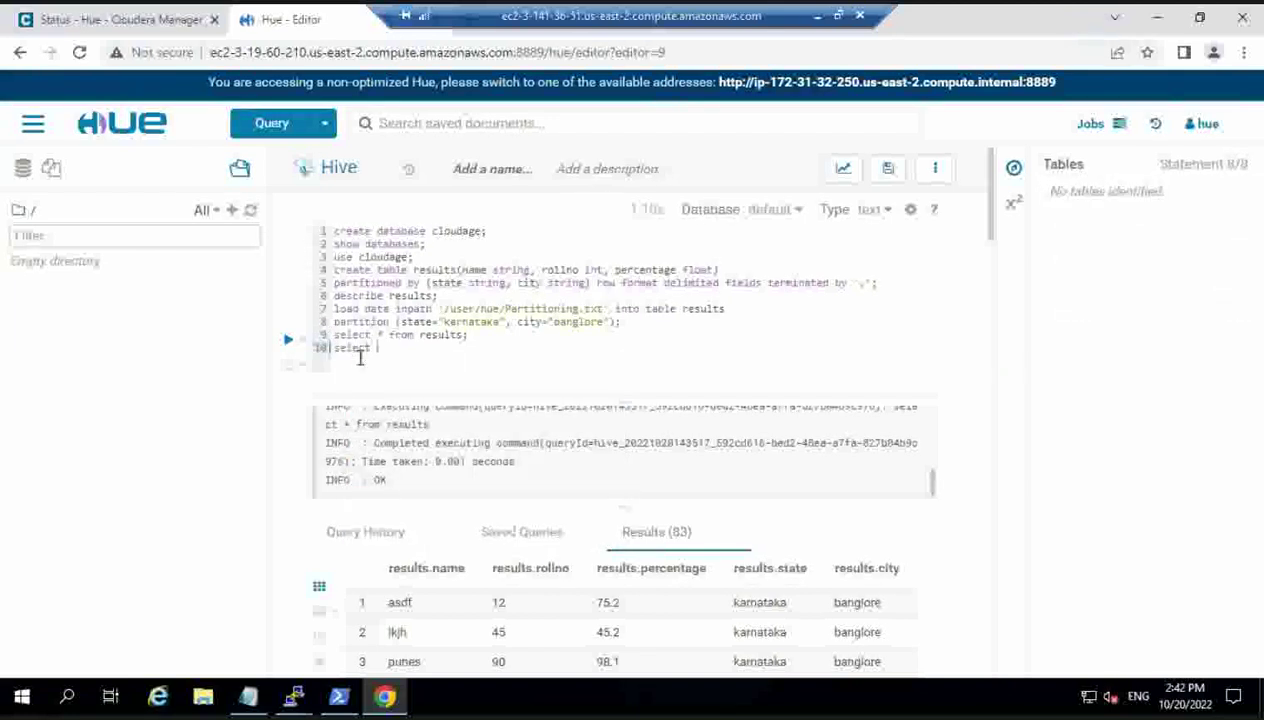
{"action": "type", "text": " f"}
{"action": "key", "text": "Return"}
{"action": "key", "text": "BackSpace"}
{"action": "key", "text": "BackSpace"}
{"action": "key", "text": "BackSpace"}
{"action": "key", "text": "BackSpace"}
{"action": "key", "text": "BackSpace"}
{"action": "key", "text": "BackSpace"}
{"action": "key", "text": "BackSpace"}
{"action": "key", "text": "BackSpace"}
{"action": "type", "text": "re"}
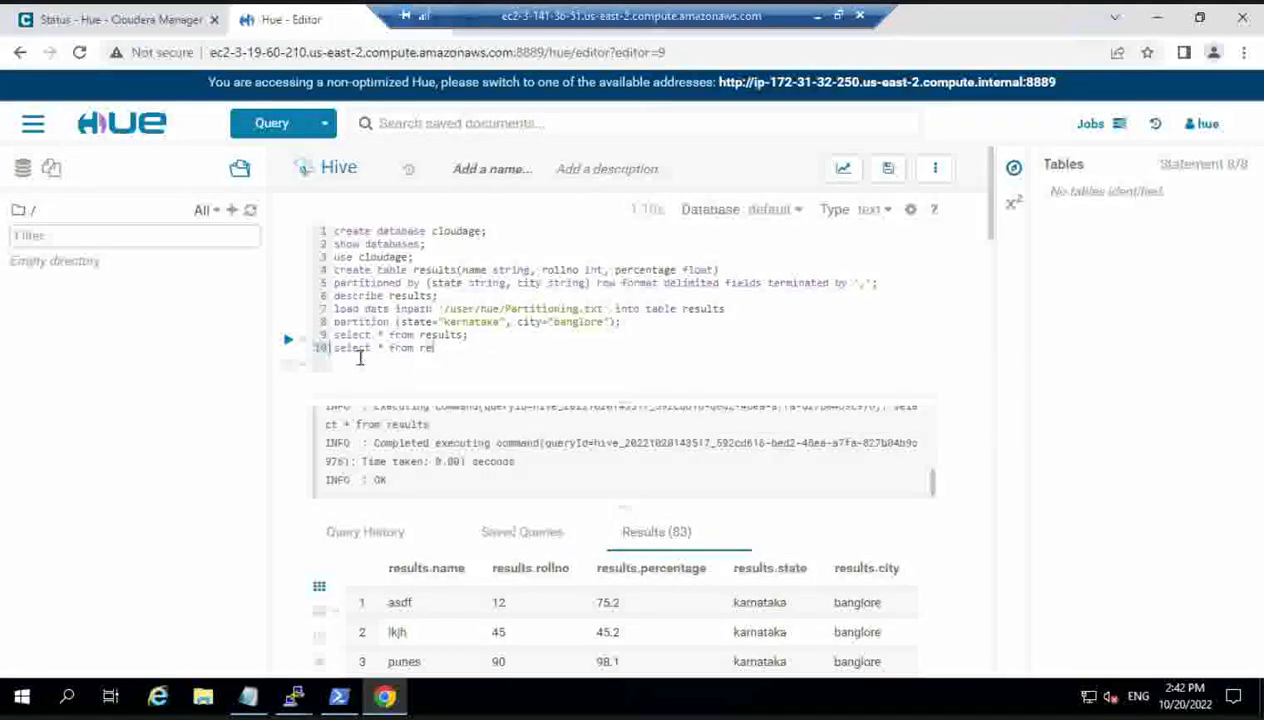
{"action": "type", "text": "sults;"}
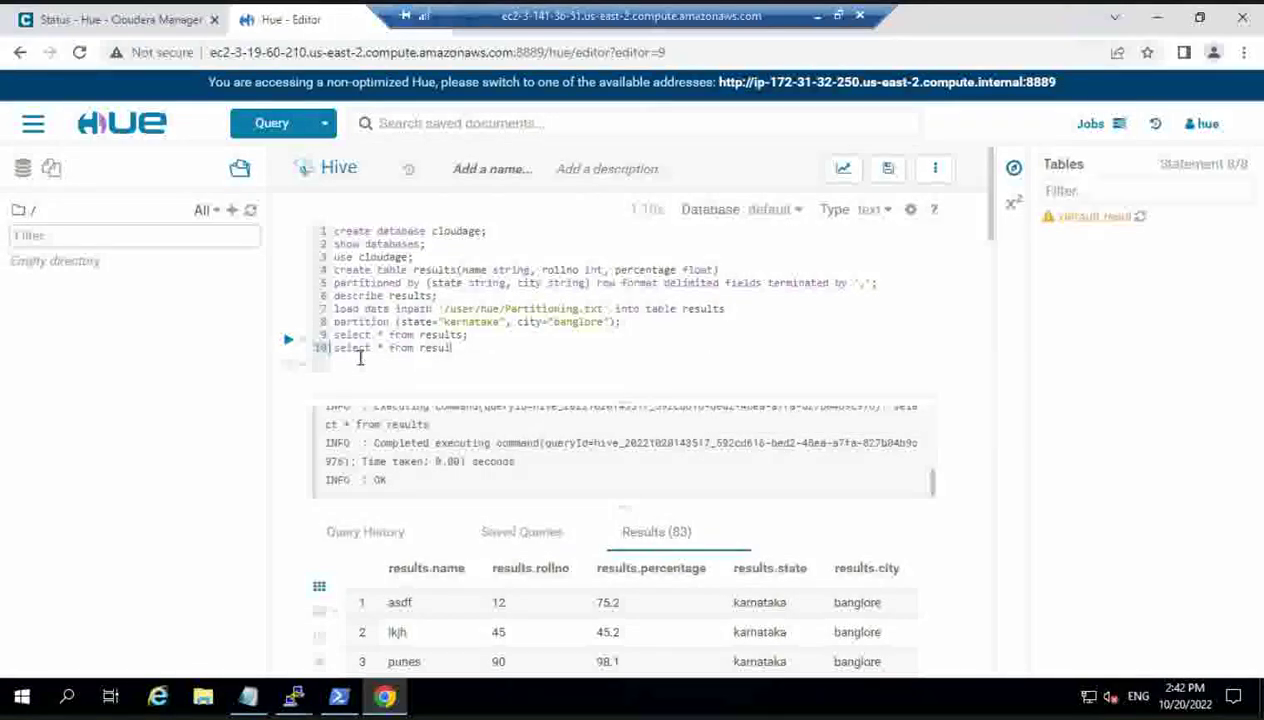
{"action": "key", "text": "BackSpace"}
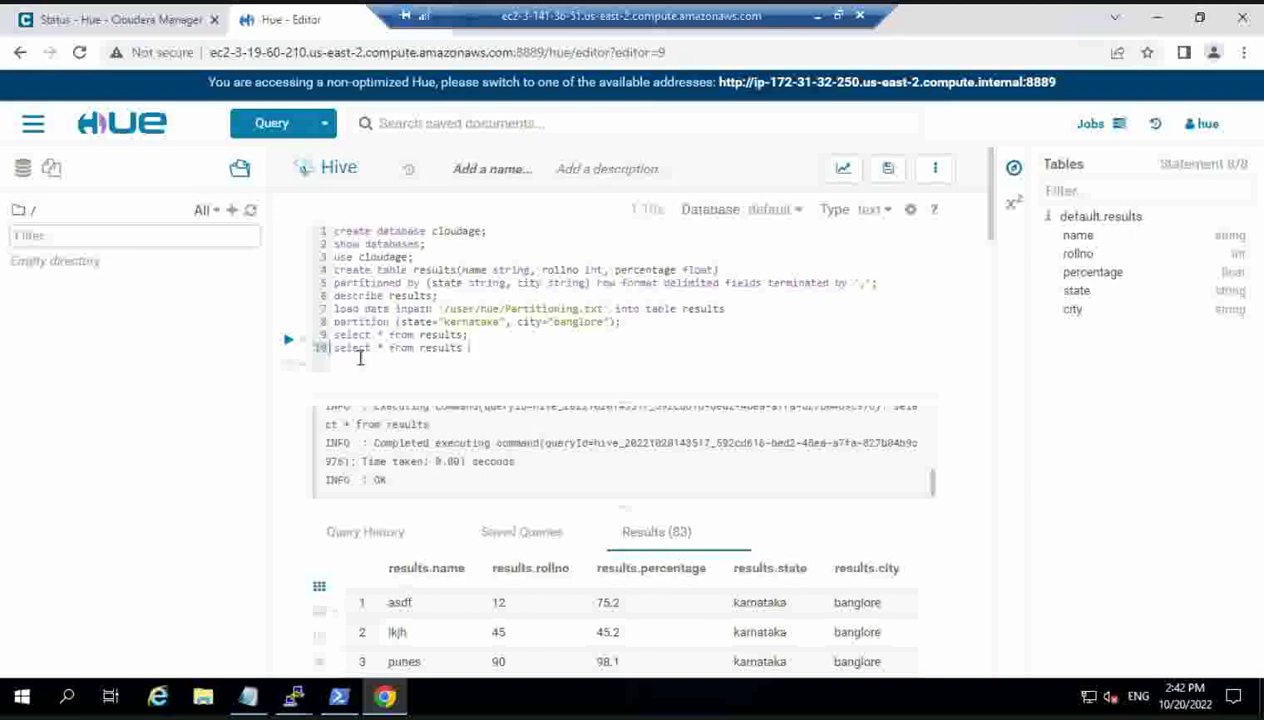
{"action": "type", "text": "whe"}
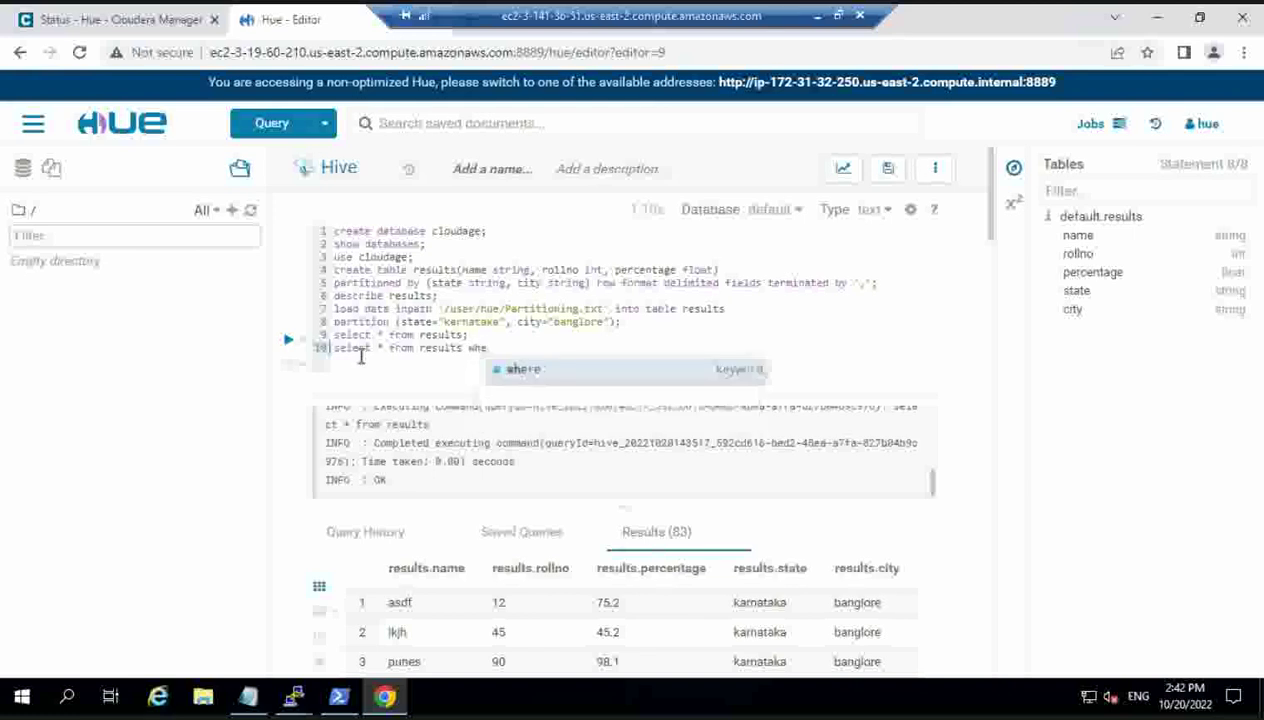
{"action": "type", "text": "re=\""}
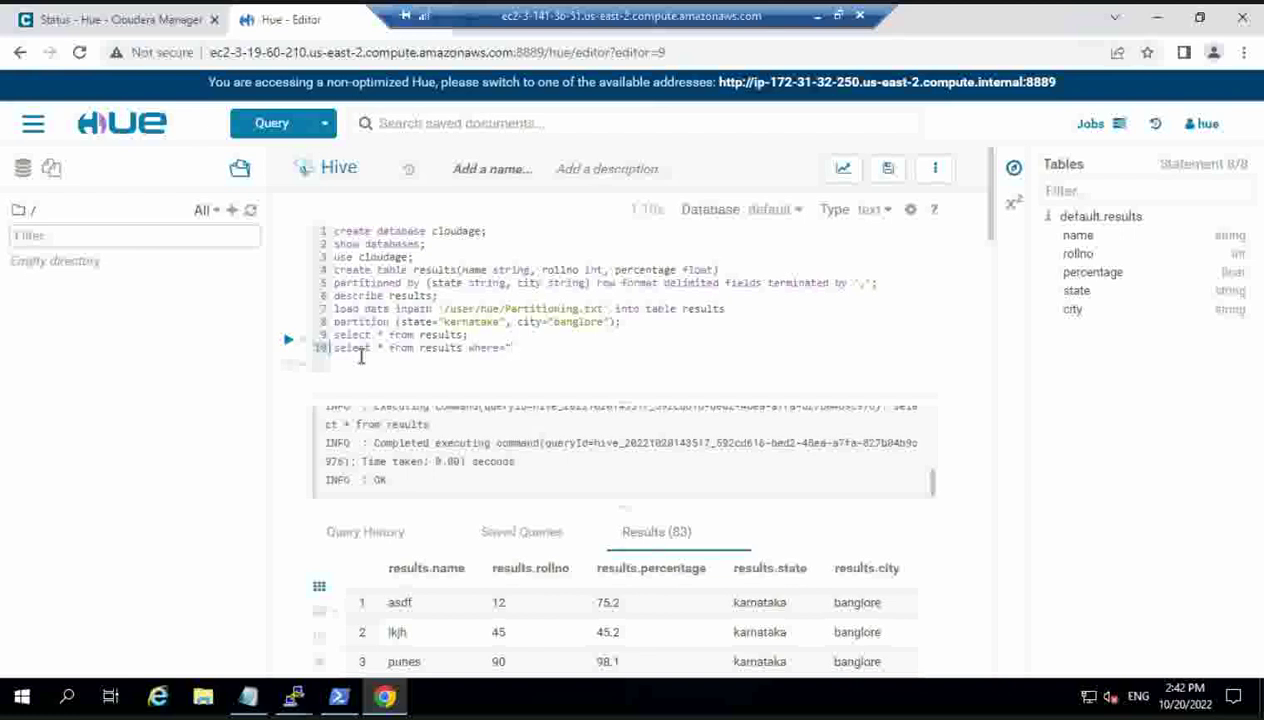
{"action": "key", "text": "BackSpace"}
{"action": "key", "text": "BackSpace"}
{"action": "key", "text": "BackSpace"}
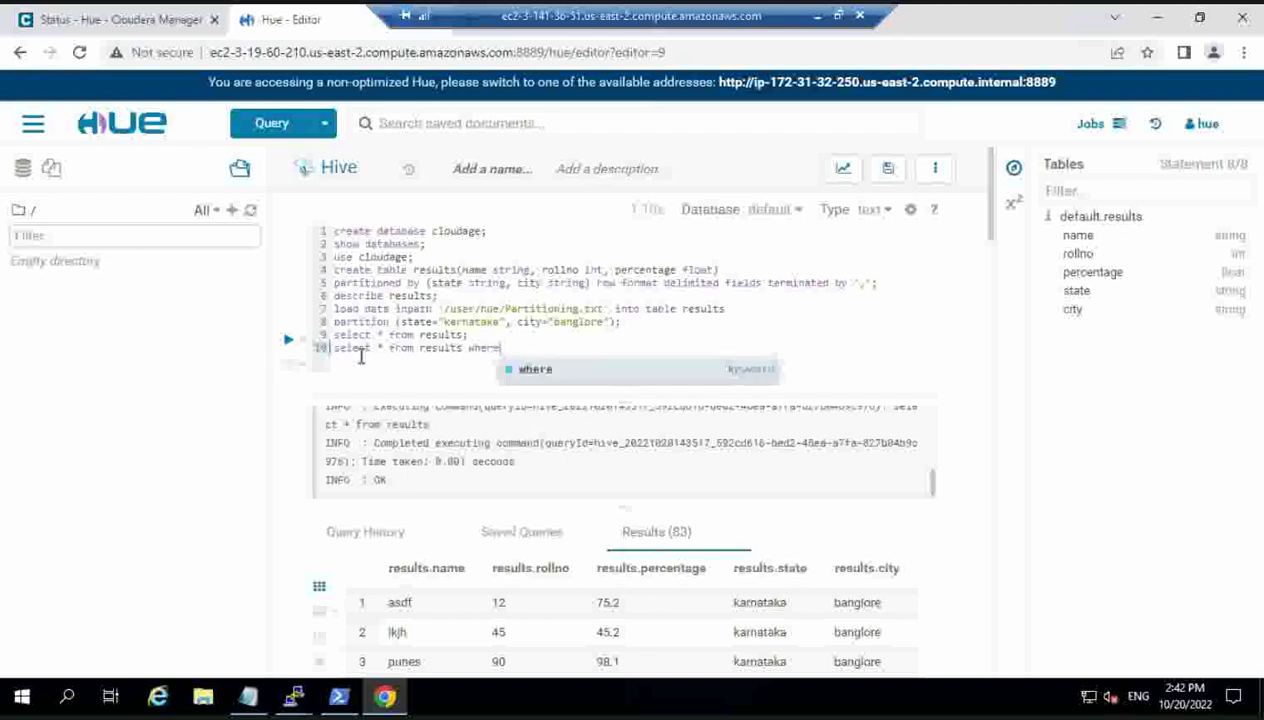
{"action": "type", "text": "e"}
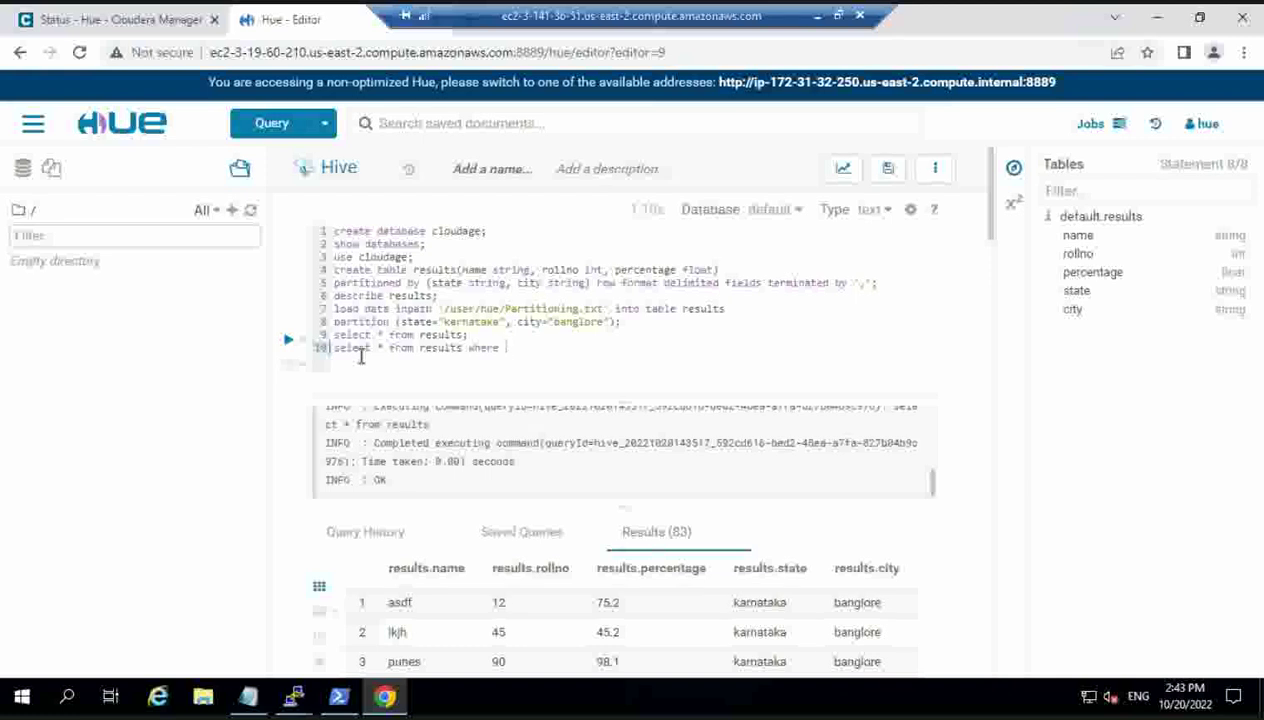
Complete line 10 with a percentage-against-90 condition ending in a semicolon, then select the line
{"action": "type", "text": "p"}
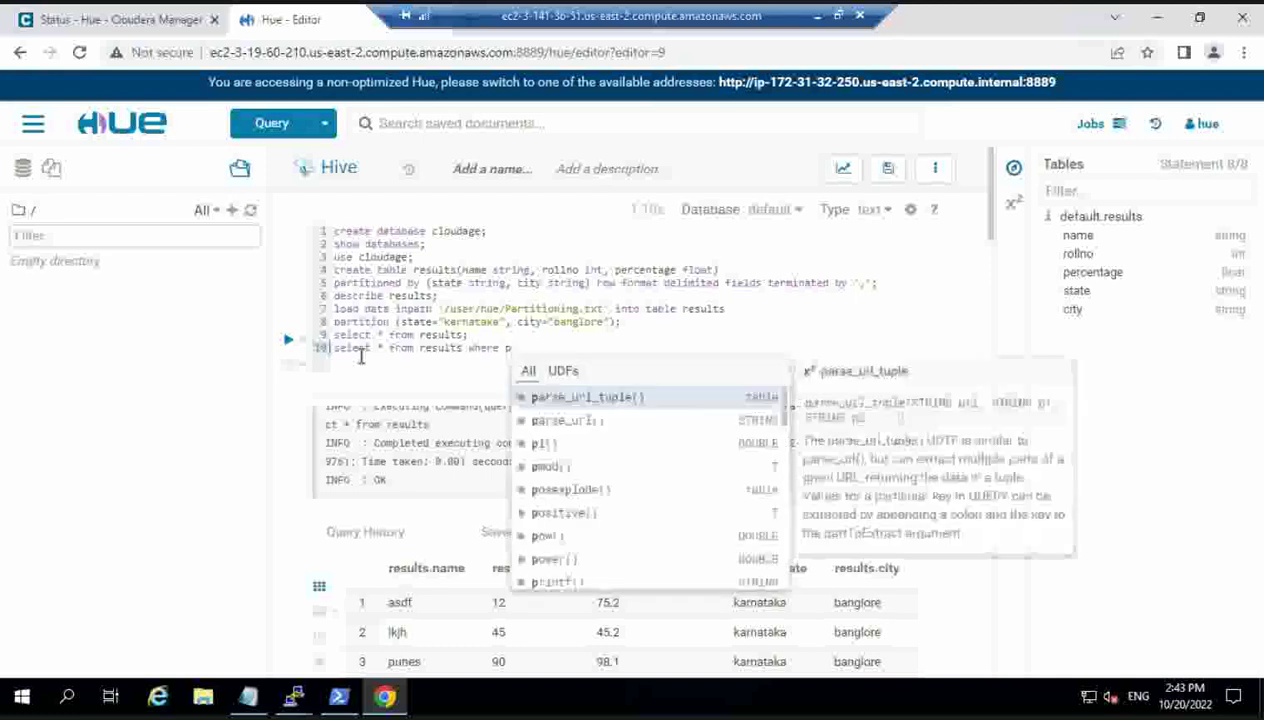
{"action": "type", "text": "er"}
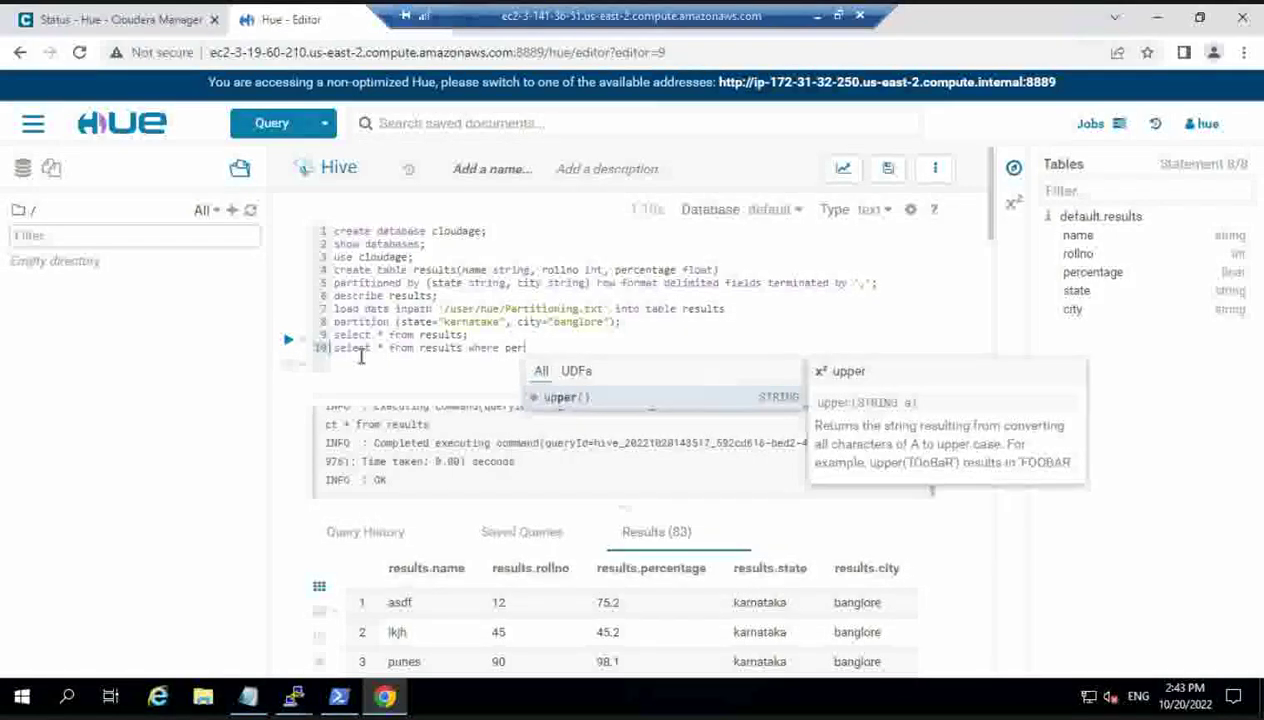
{"action": "type", "text": "centage"}
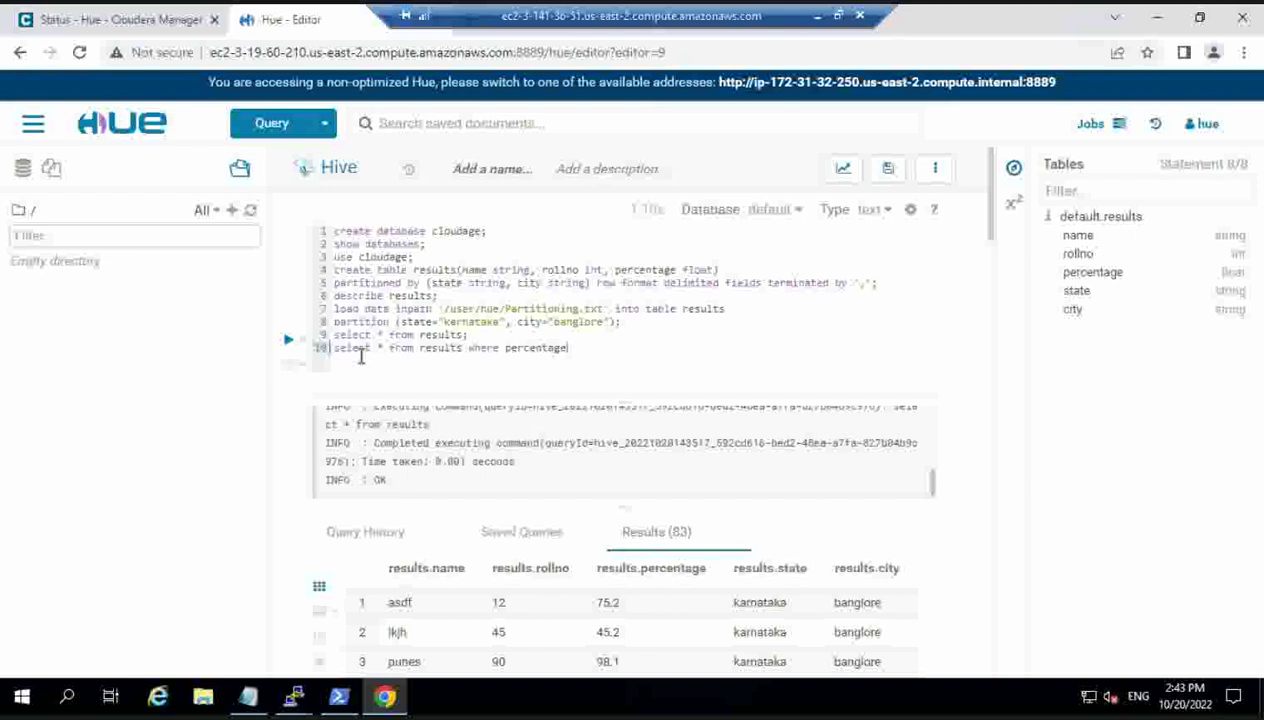
{"action": "type", "text": " > 90"}
{"action": "key", "text": "BackSpace"}
{"action": "type", "text": "="}
{"action": "type", "text": "90"}
{"action": "type", "text": ";"}
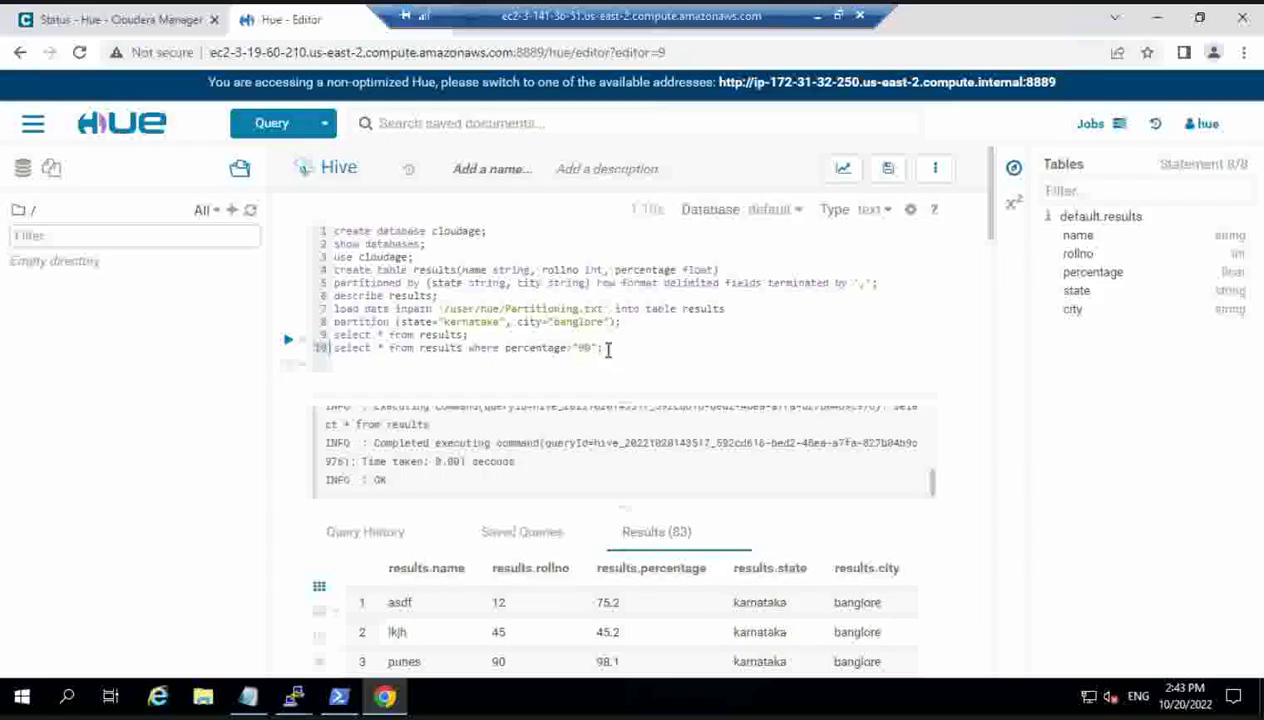
{"action": "triple_click", "coordinate": [336, 350]}
{"action": "key", "text": "ctrl+c"}
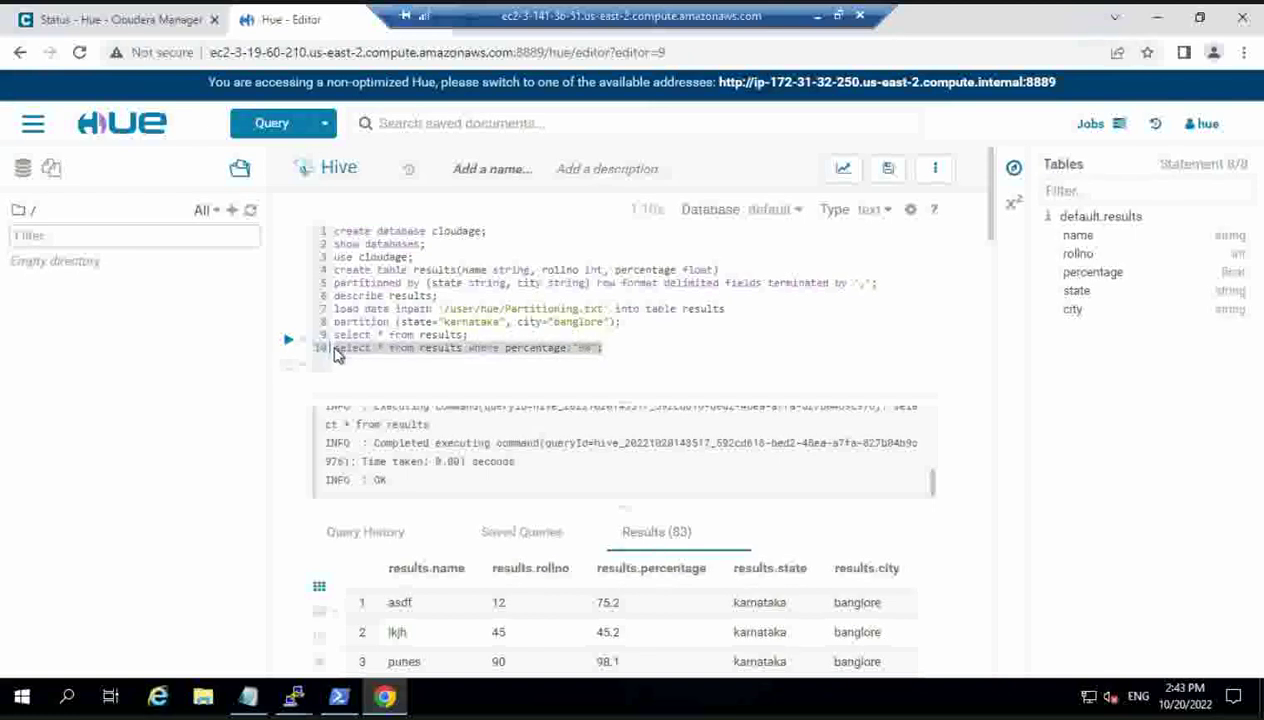
Run the selected percentage query, review its filtered rows, and open its MapReduce job details
{"action": "left_click", "coordinate": [289, 342]}
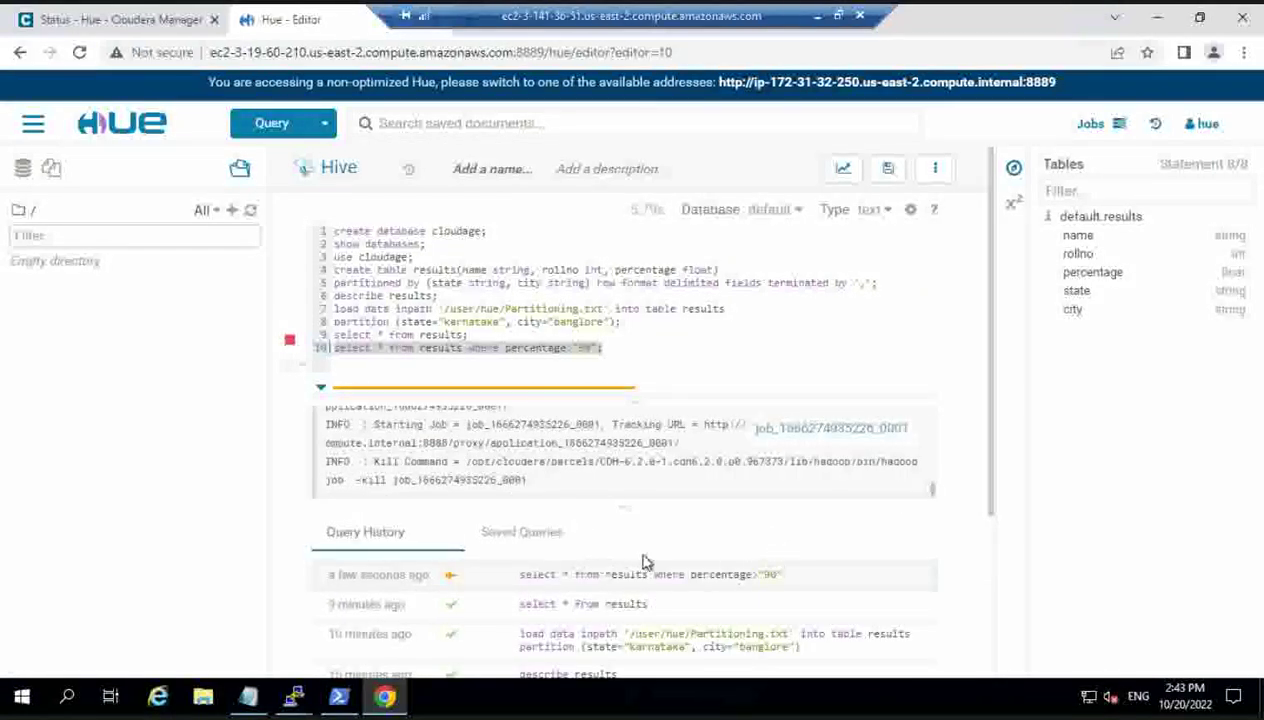
{"action": "scroll", "coordinate": [700, 558], "scroll_direction": "down", "scroll_amount": 2}
{"action": "scroll", "coordinate": [748, 556], "scroll_direction": "down", "scroll_amount": 1}
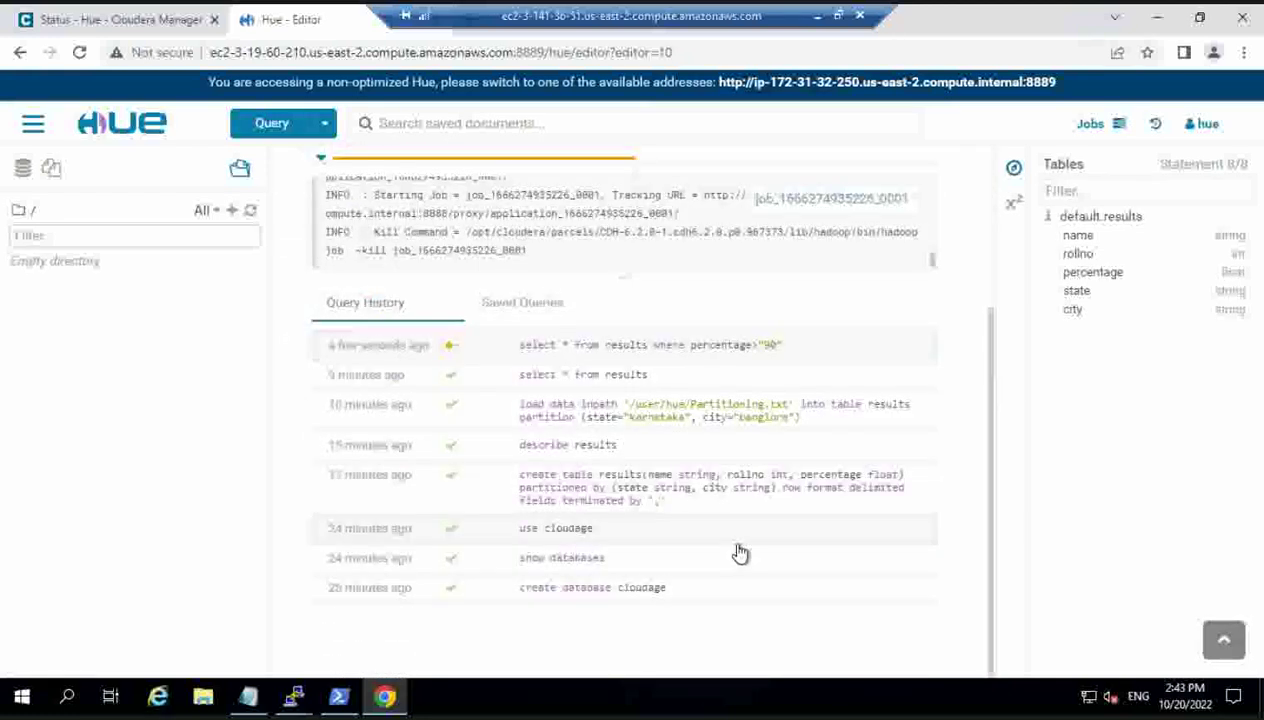
{"action": "scroll", "coordinate": [740, 553], "scroll_direction": "up", "scroll_amount": 1}
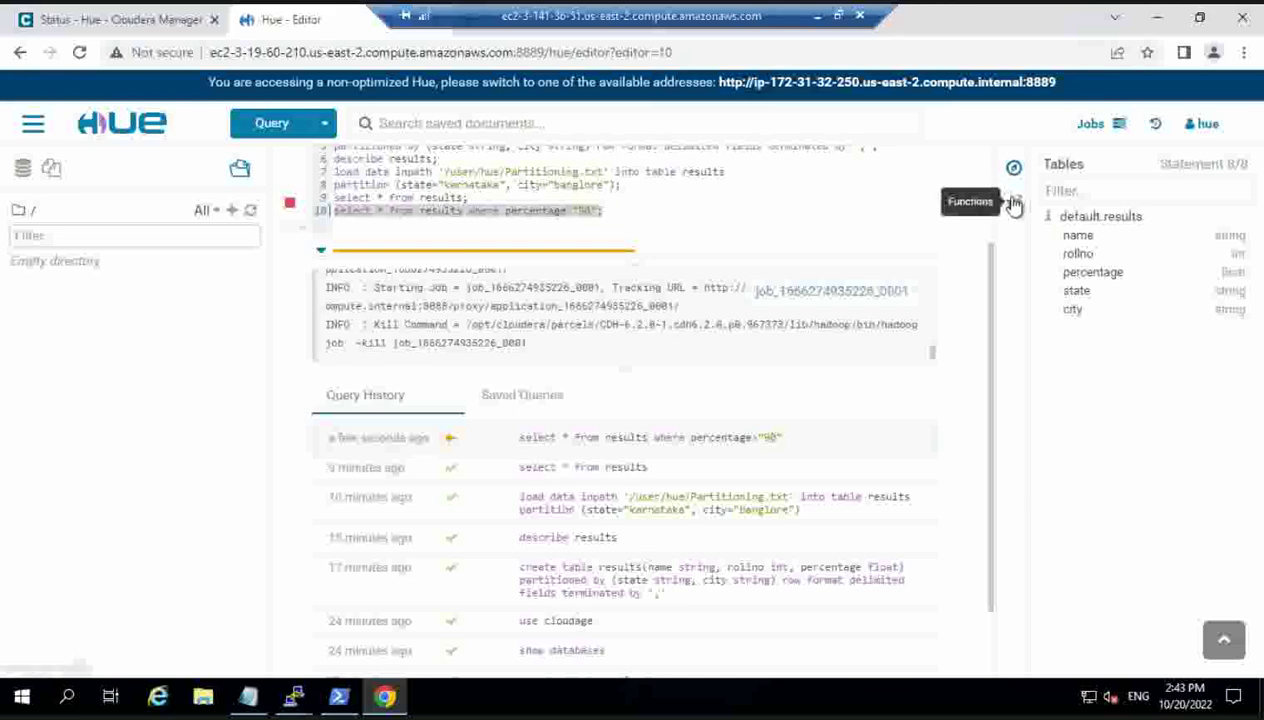
{"action": "scroll", "coordinate": [905, 398], "scroll_direction": "up", "scroll_amount": 2}
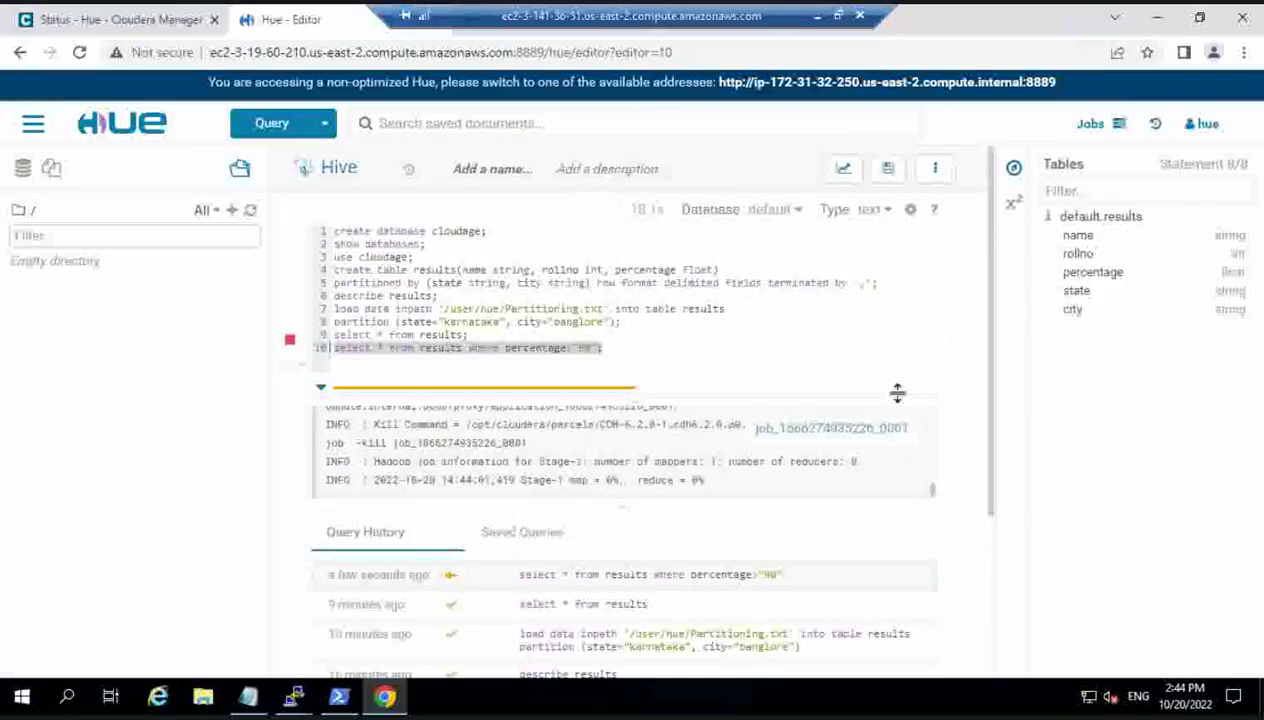
{"action": "left_click", "coordinate": [838, 430]}
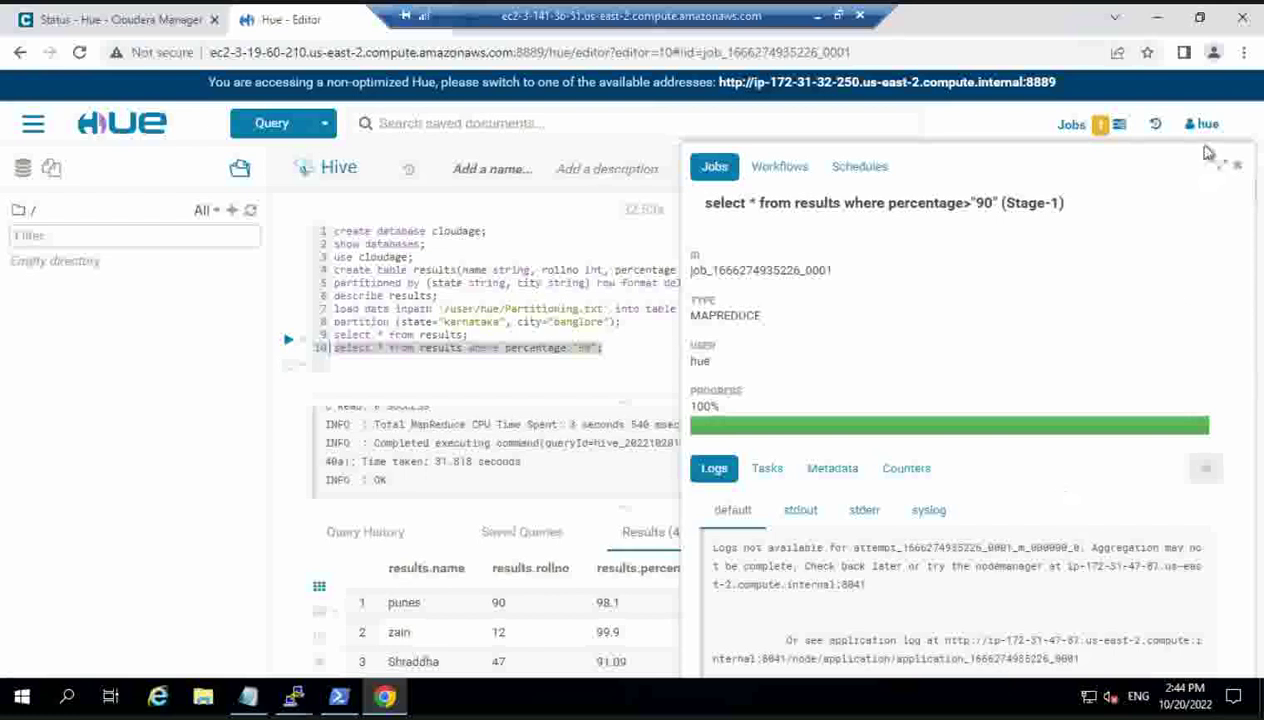
Close the job details and review the four returned result rows
{"action": "left_click", "coordinate": [1234, 168]}
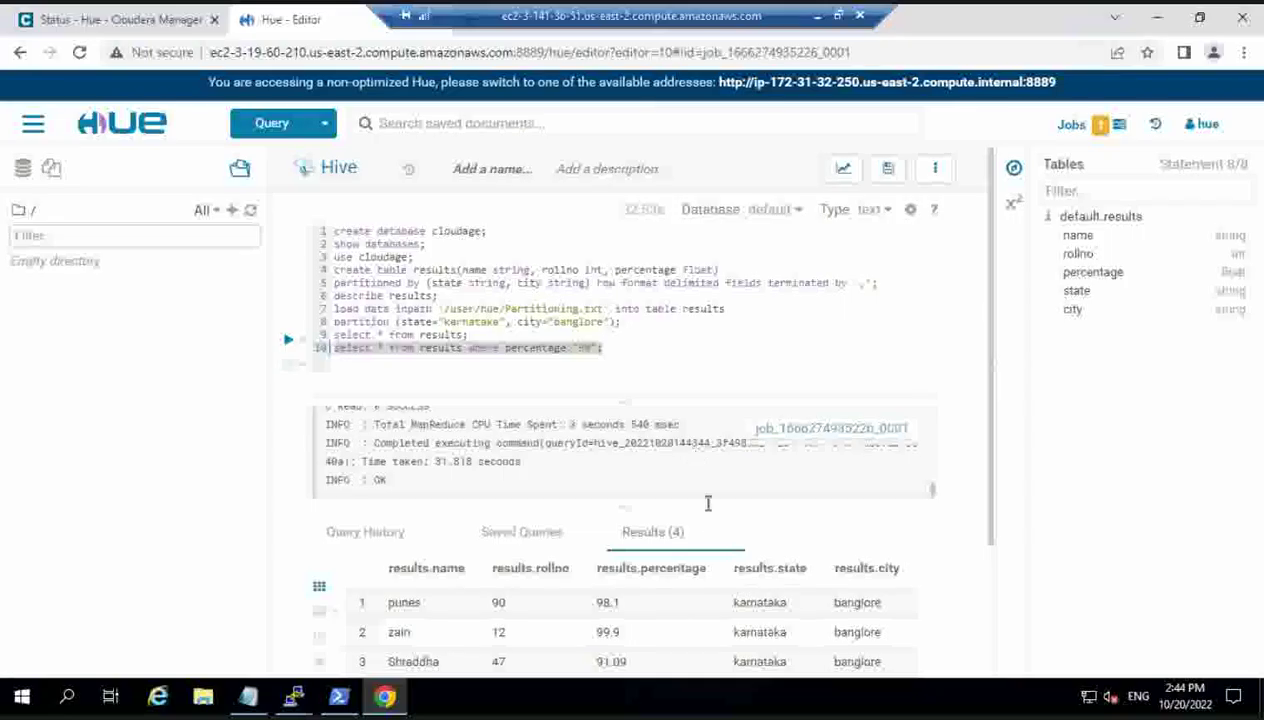
{"action": "scroll", "coordinate": [620, 535], "scroll_direction": "down", "scroll_amount": 2}
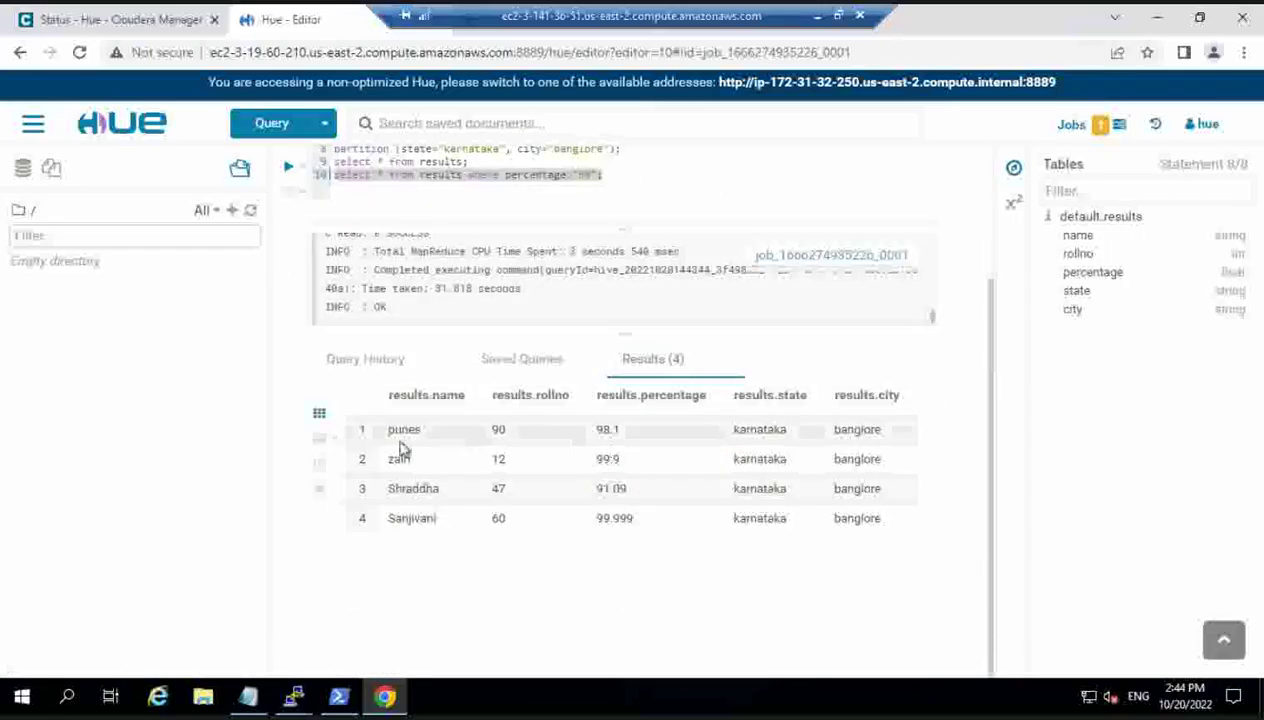
{"action": "left_click_drag", "start_coordinate": [386, 432], "coordinate": [896, 518]}
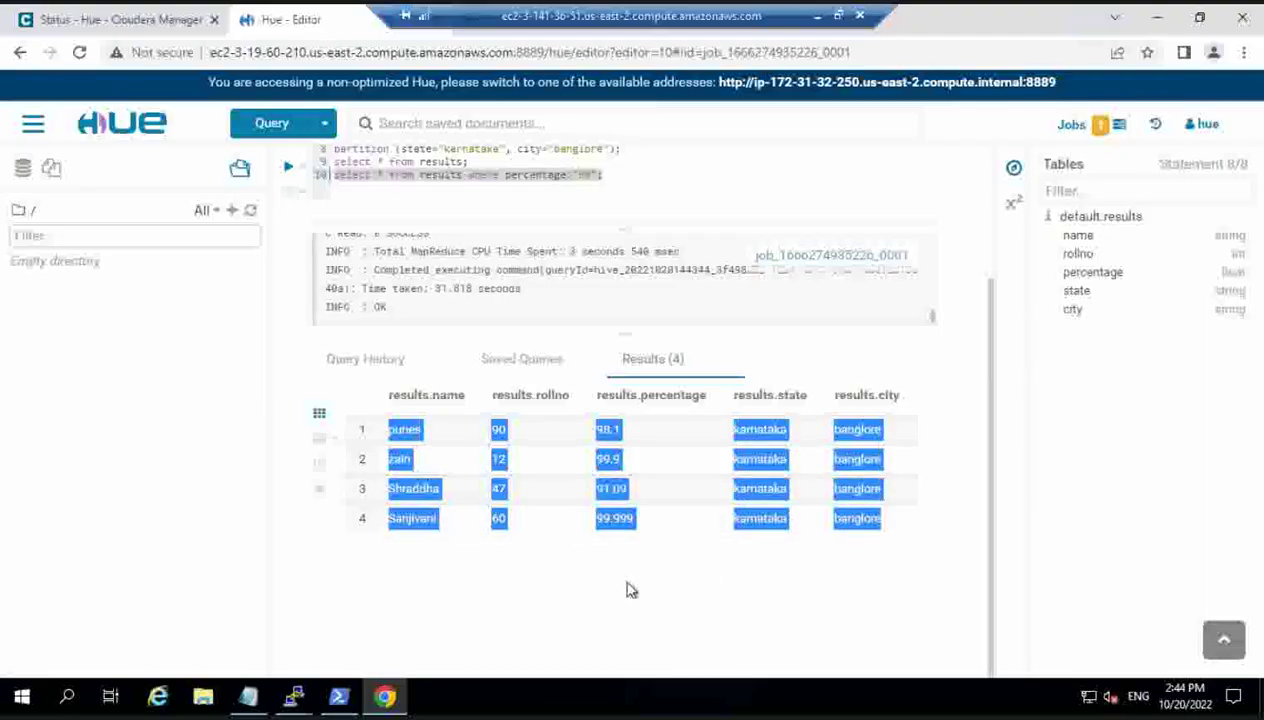
{"action": "left_click", "coordinate": [450, 543]}
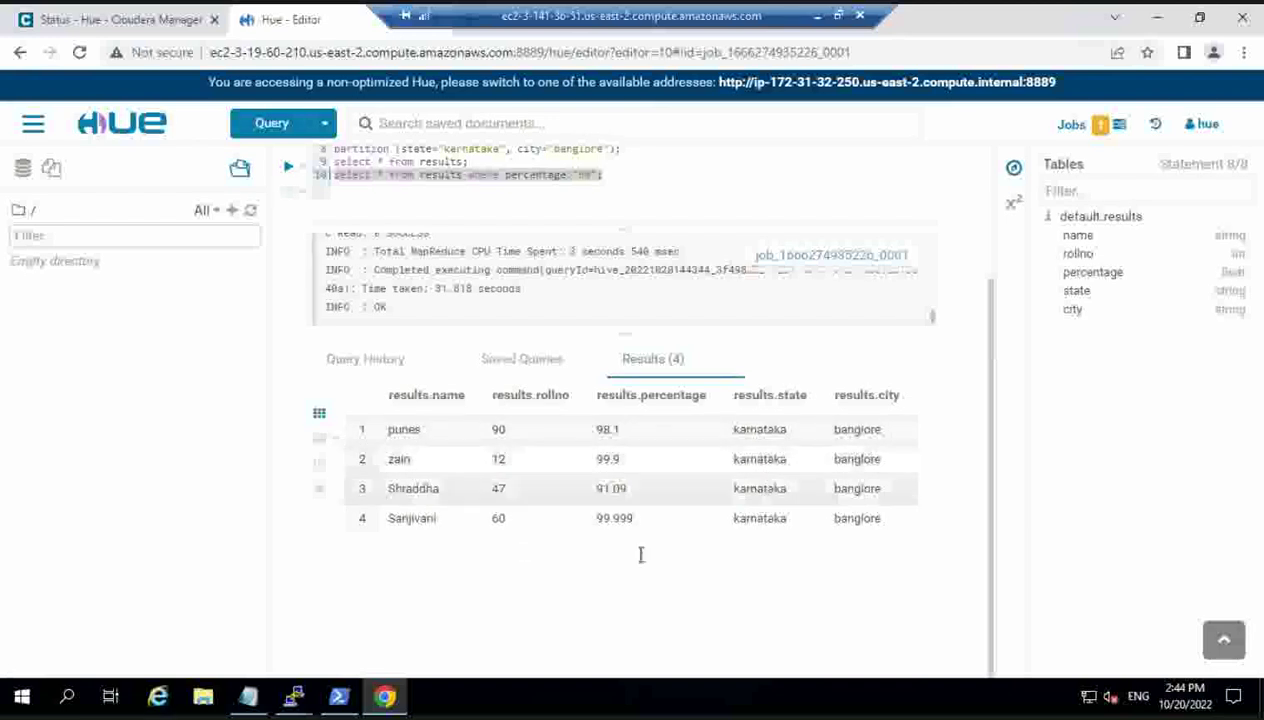
{"action": "scroll", "coordinate": [660, 558], "scroll_direction": "up", "scroll_amount": 2}
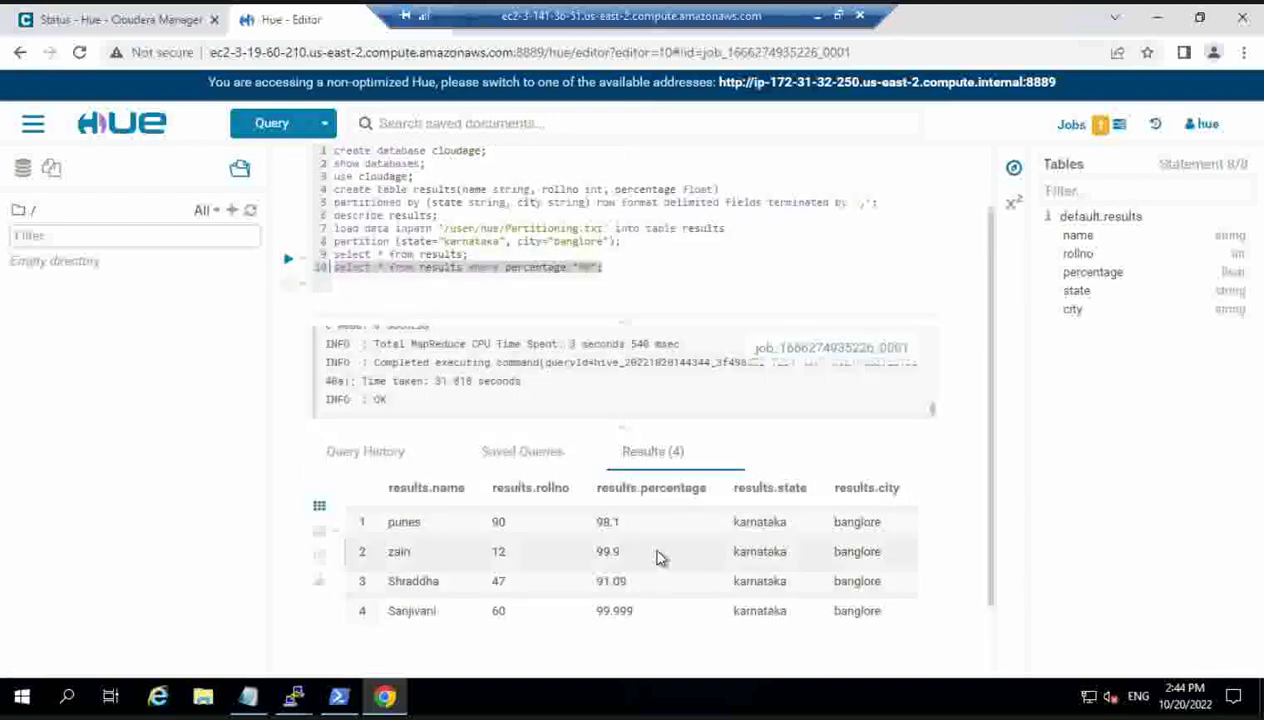
{"action": "scroll", "coordinate": [660, 558], "scroll_direction": "up", "scroll_amount": 2}
Duplicate the line 10 query onto line 11 and change '>' to '<' for percentage below 90
{"action": "left_click", "coordinate": [632, 348]}
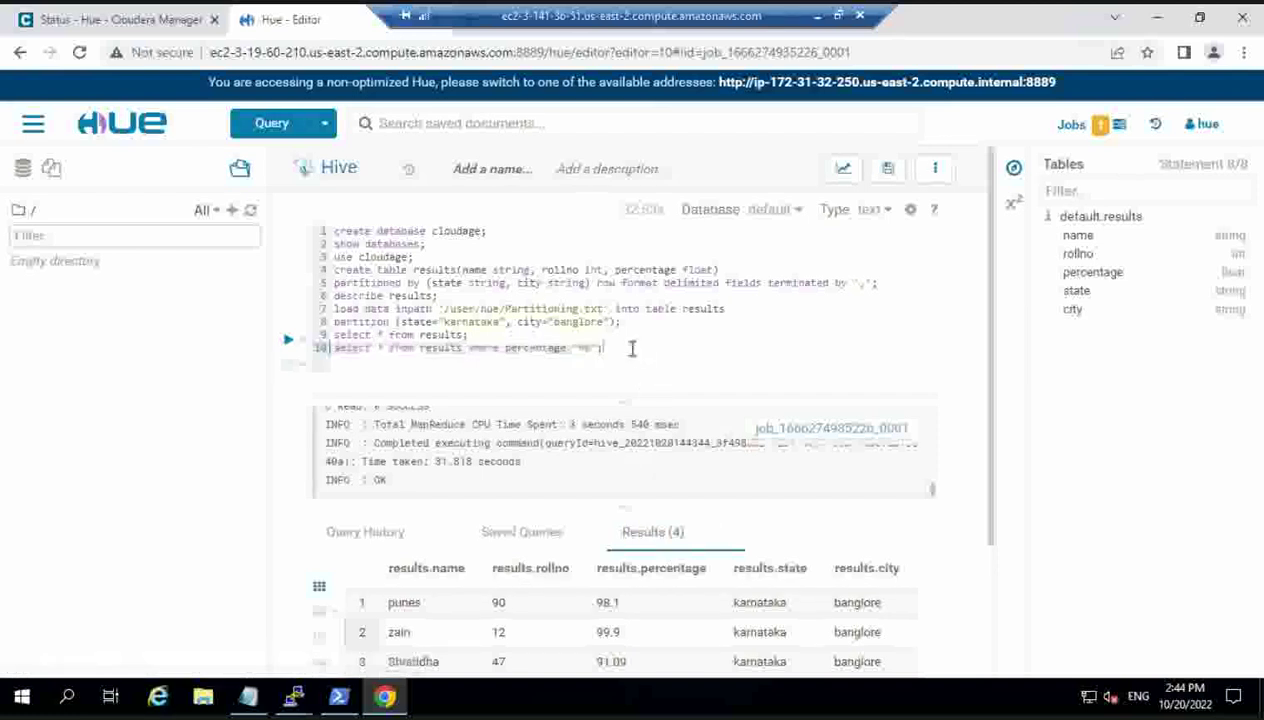
{"action": "left_click_drag", "start_coordinate": [431, 350], "coordinate": [335, 350]}
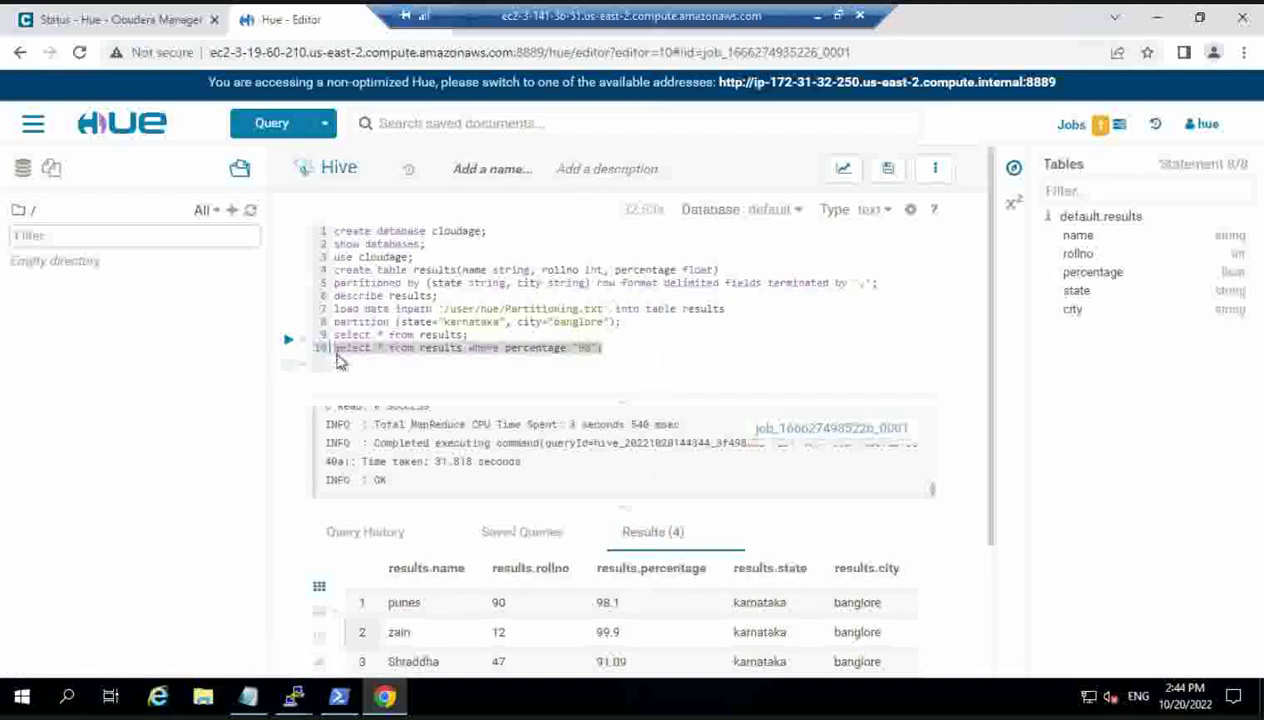
{"action": "left_click", "coordinate": [620, 347]}
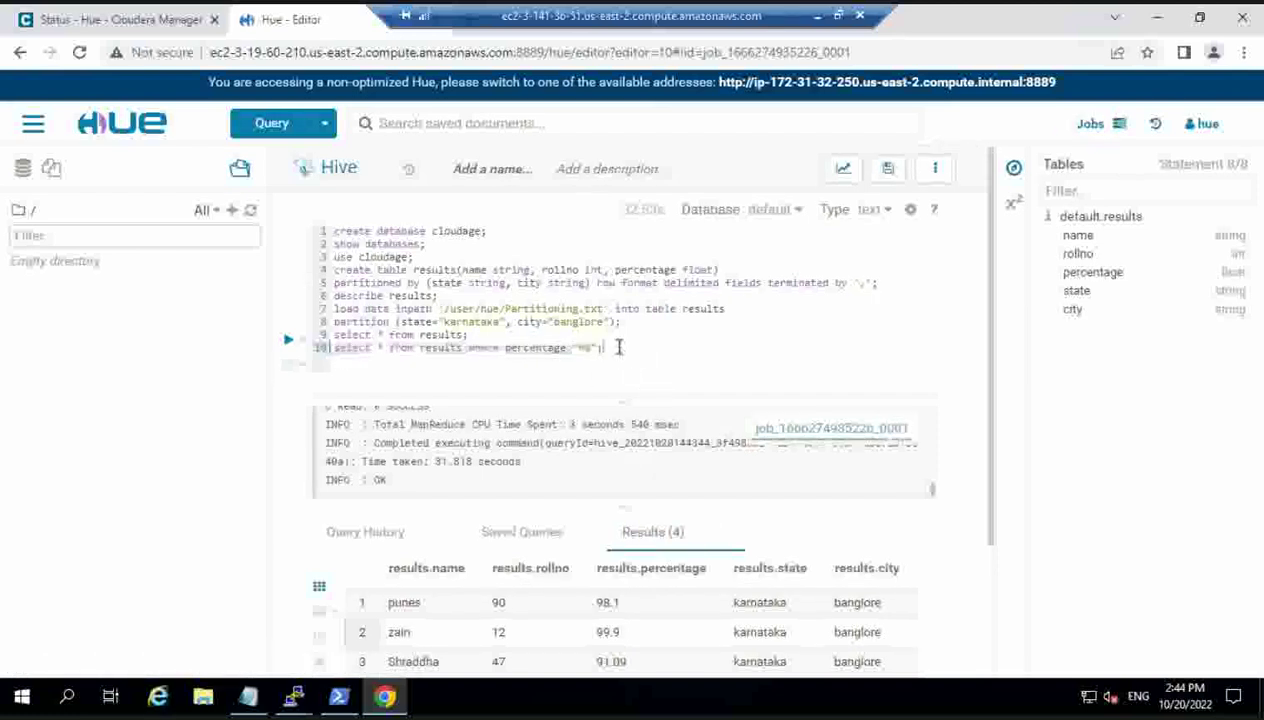
{"action": "key", "text": "Return"}
{"action": "key", "text": "ctrl+v"}
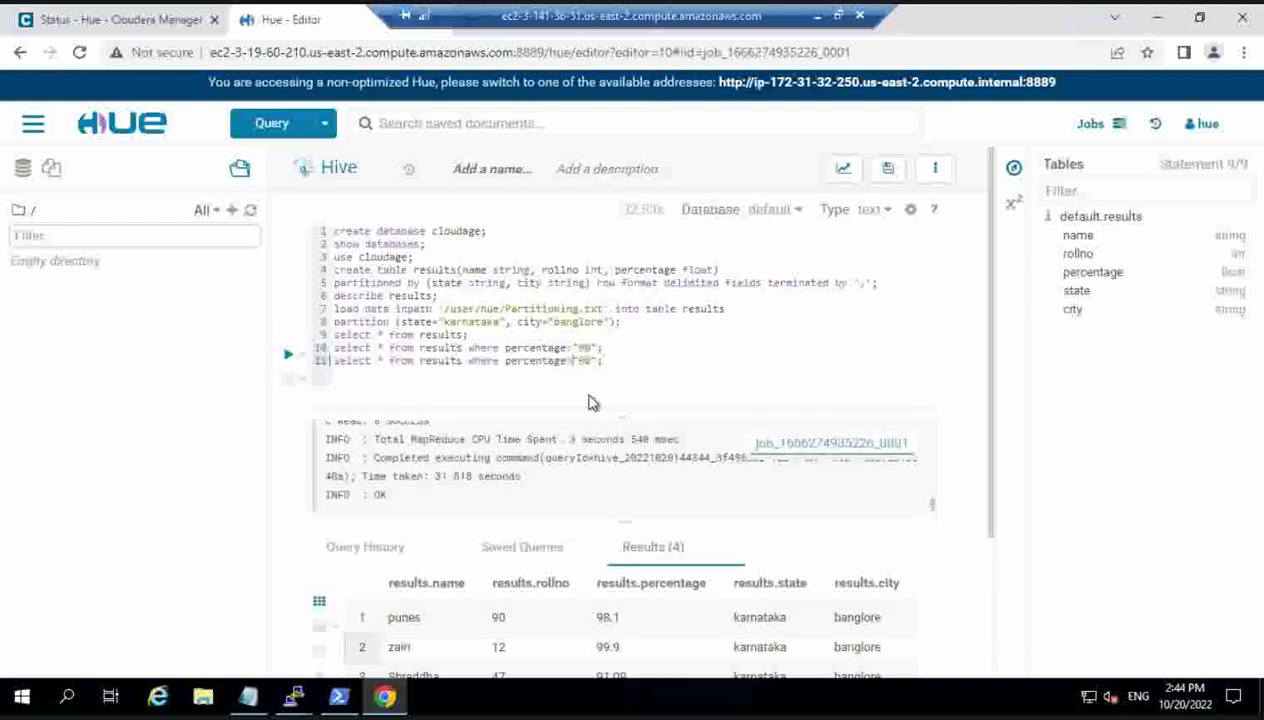
{"action": "key", "text": "BackSpace"}
{"action": "type", "text": "<"}
Go from the Cloudera Manager home page to Administration > License to view the trial license
{"action": "left_click", "coordinate": [175, 29]}
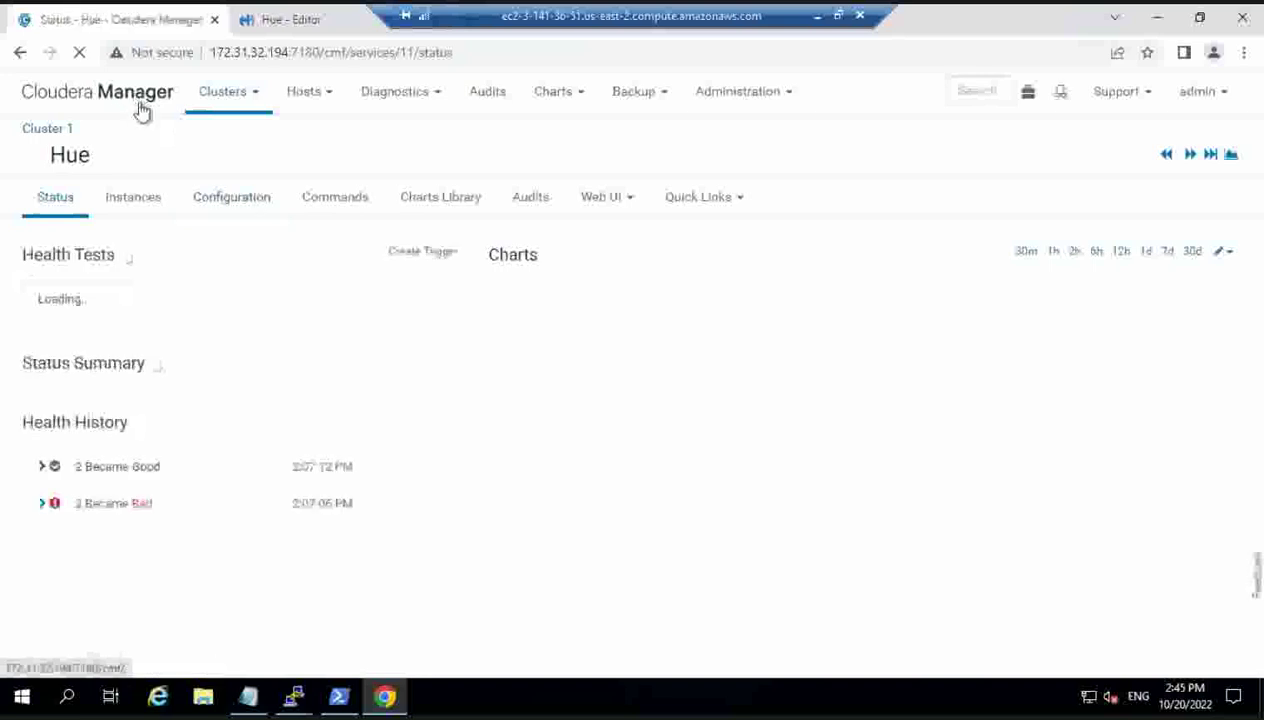
{"action": "left_click", "coordinate": [142, 110]}
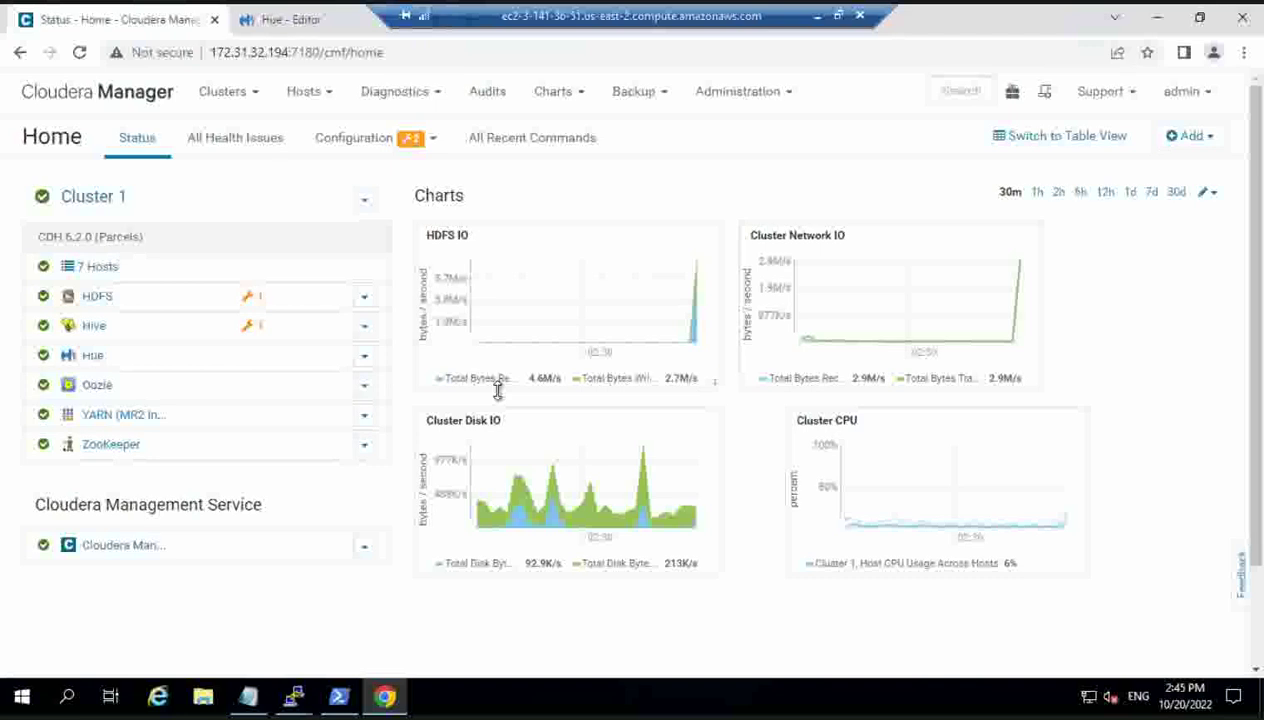
{"action": "left_click", "coordinate": [720, 100]}
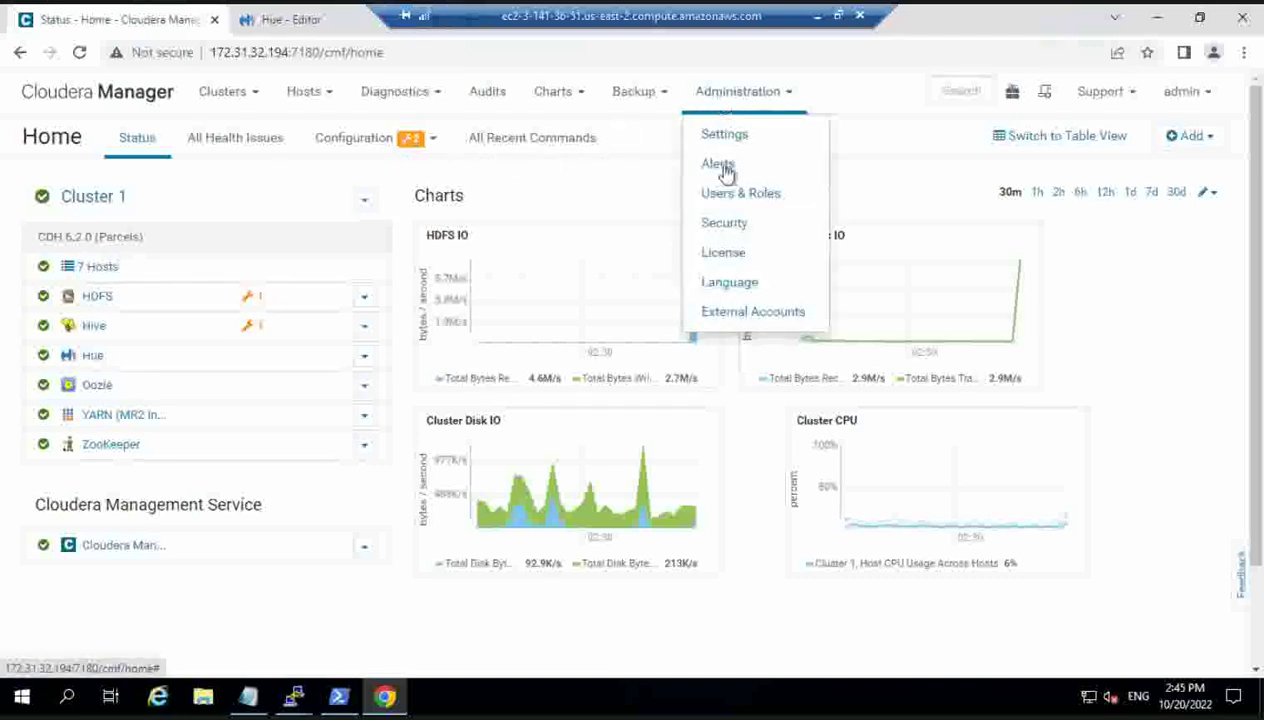
{"action": "left_click", "coordinate": [733, 256]}
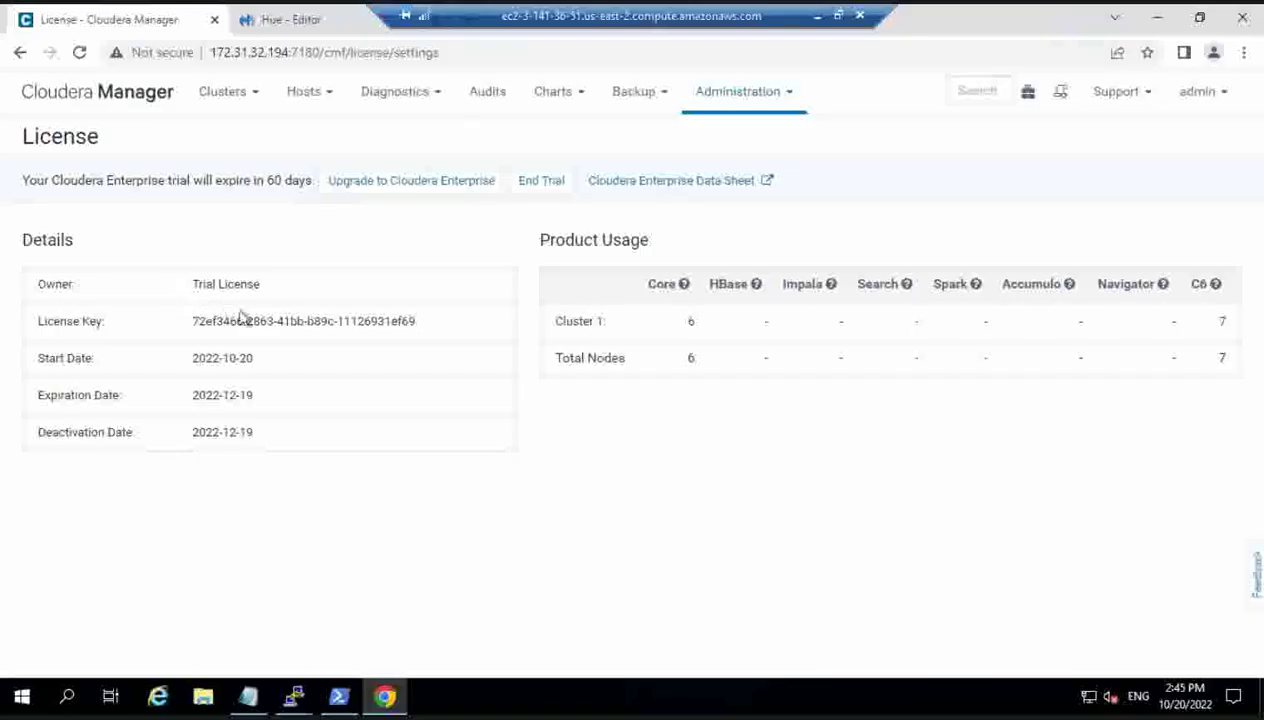
Review the license Details rows (6 Core, 7 C6 nodes, started 2022-10-20), then open Administration
{"action": "left_click_drag", "start_coordinate": [240, 316], "coordinate": [336, 425]}
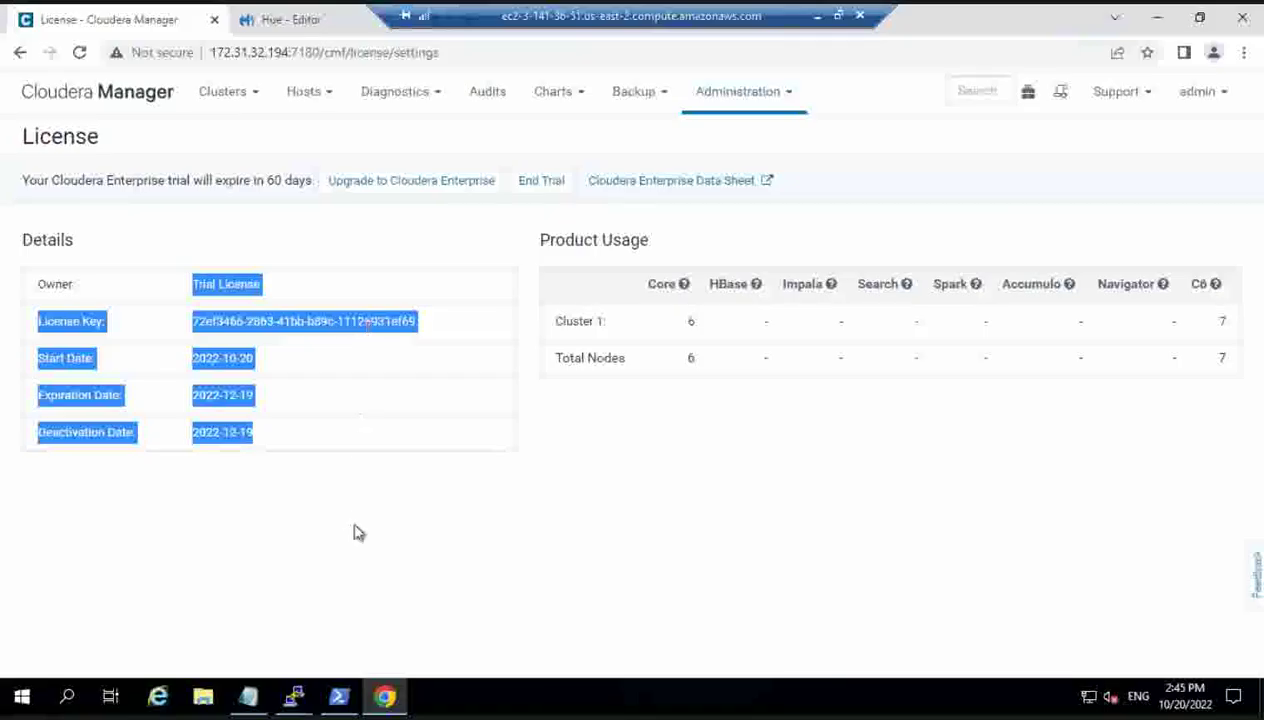
{"action": "left_click", "coordinate": [354, 532]}
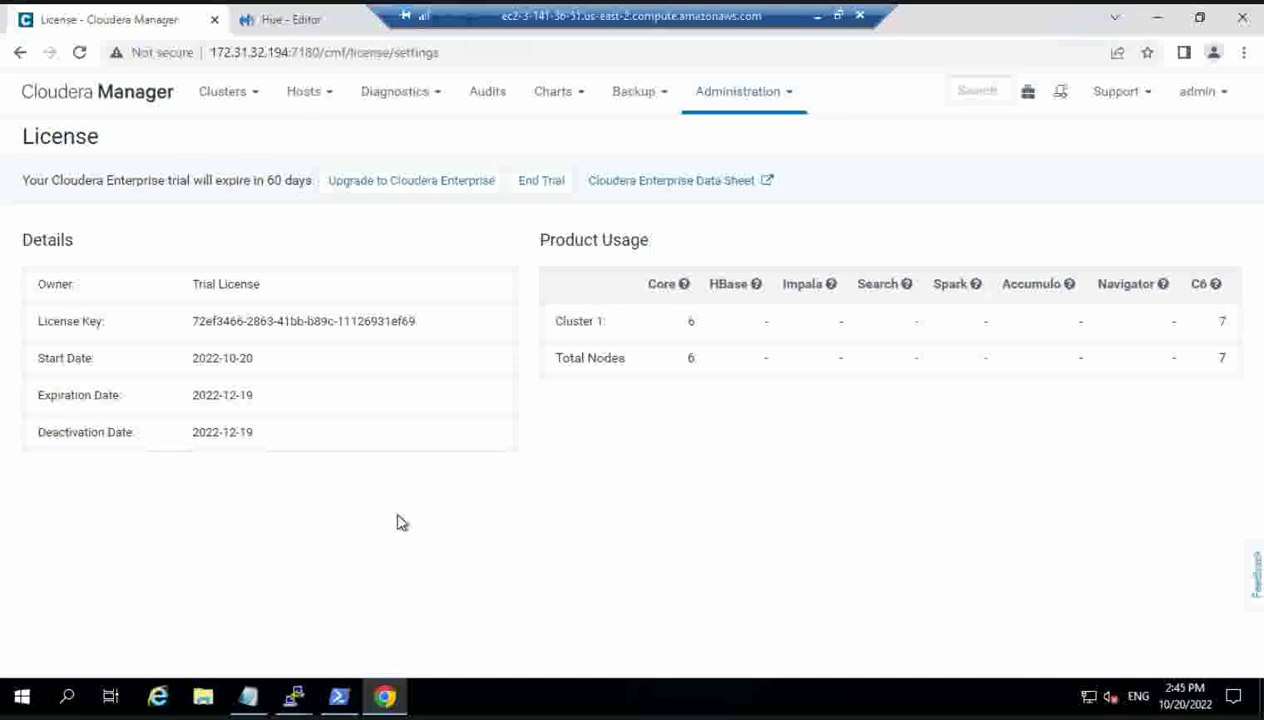
{"action": "left_click", "coordinate": [722, 102]}
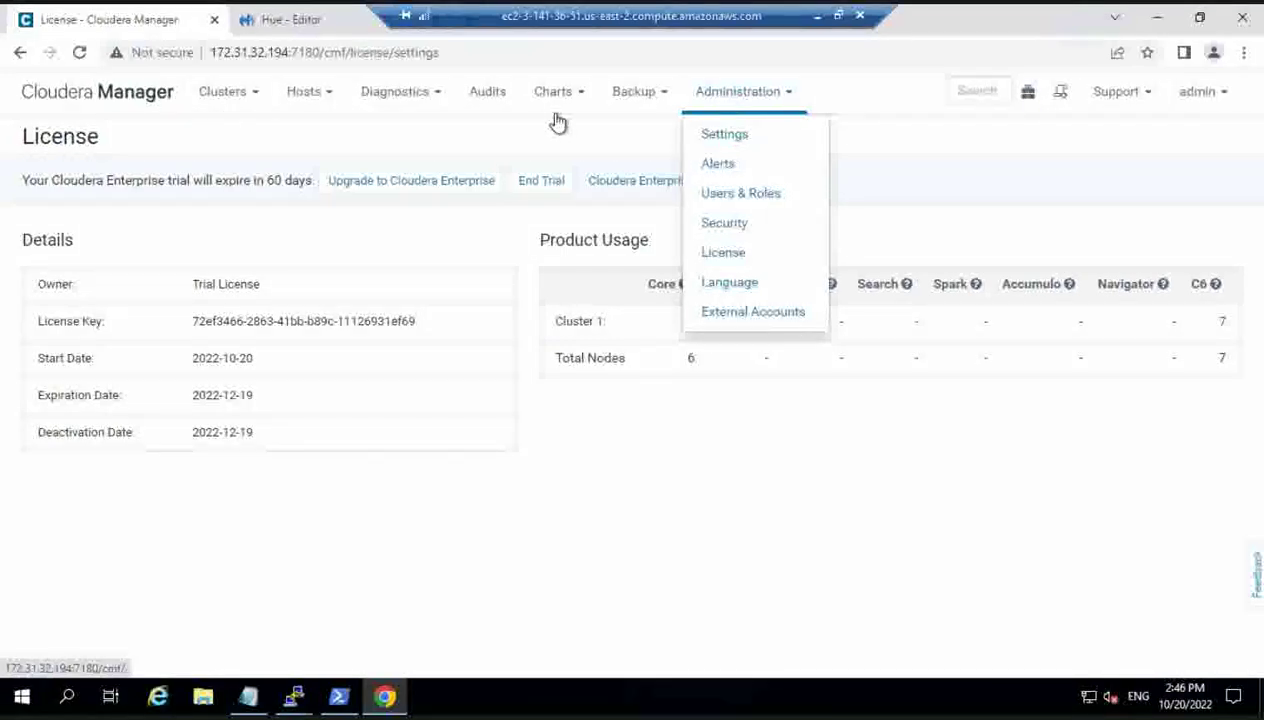
Open Users & Roles and bring up the Add Local User dialog
{"action": "left_click", "coordinate": [736, 200]}
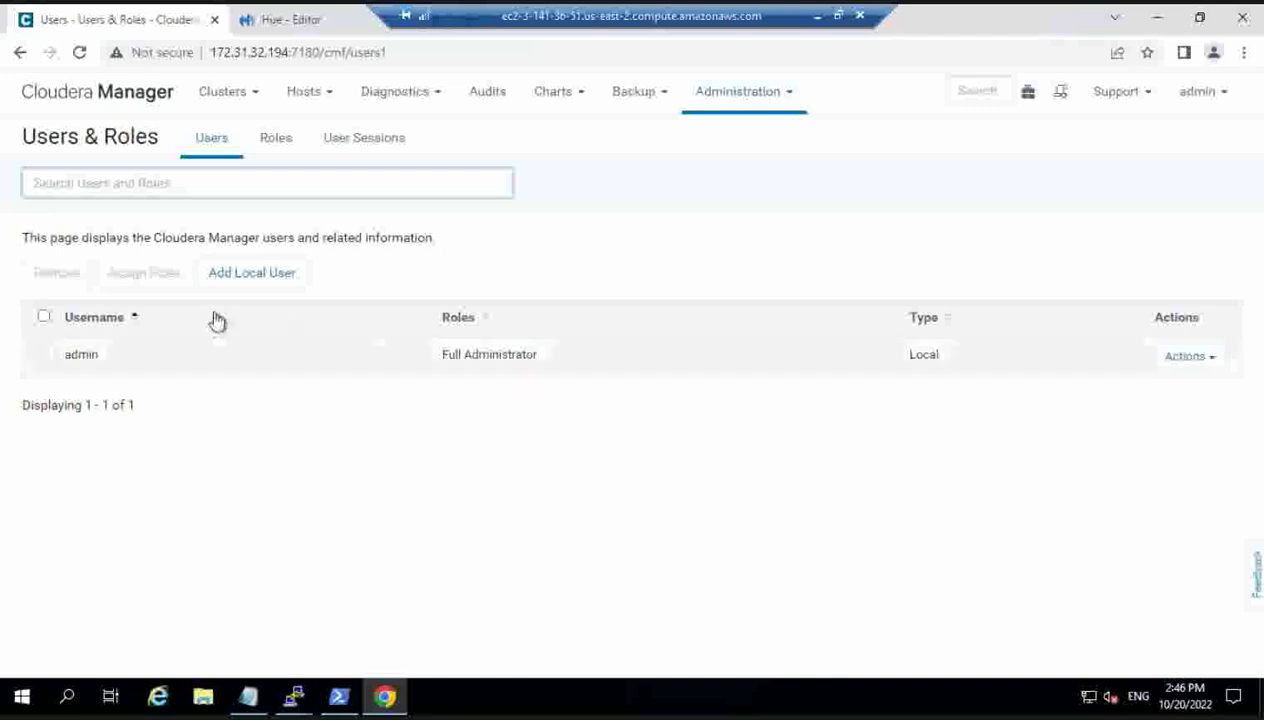
{"action": "left_click", "coordinate": [240, 275]}
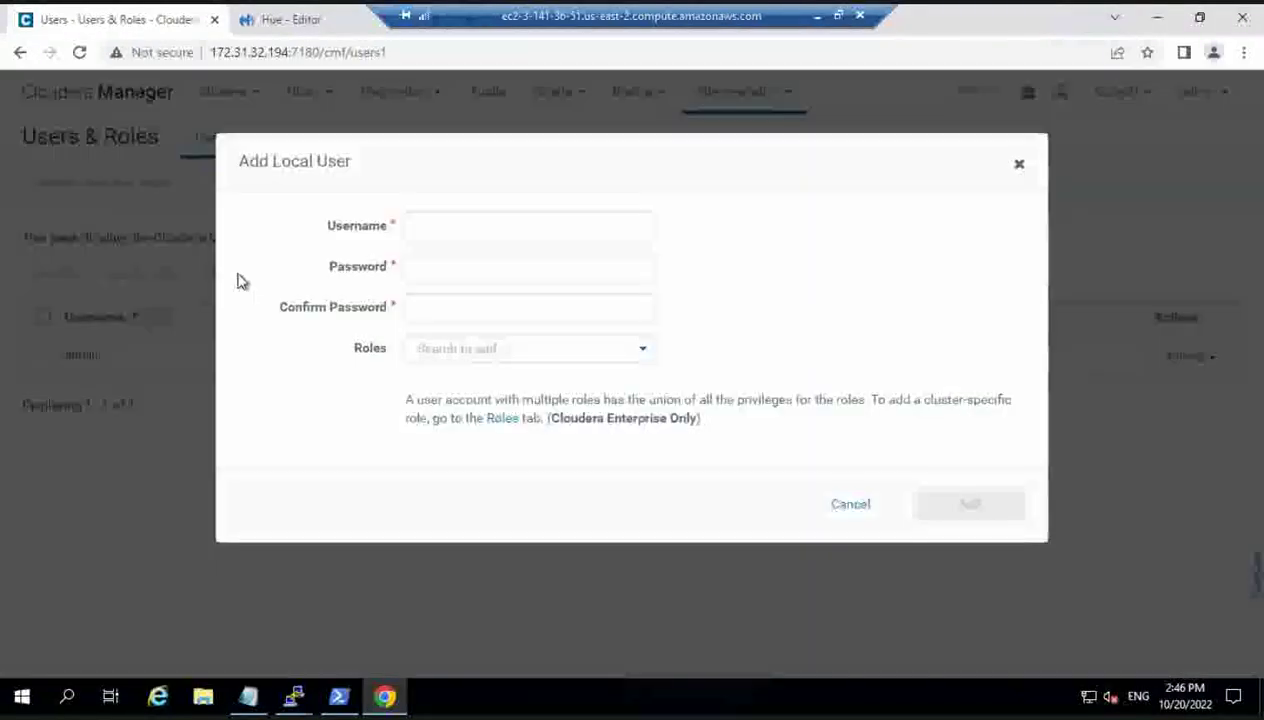
Enter the new user's username, password and password confirmation, and assign the BDR Administrator role
{"action": "left_click", "coordinate": [476, 232]}
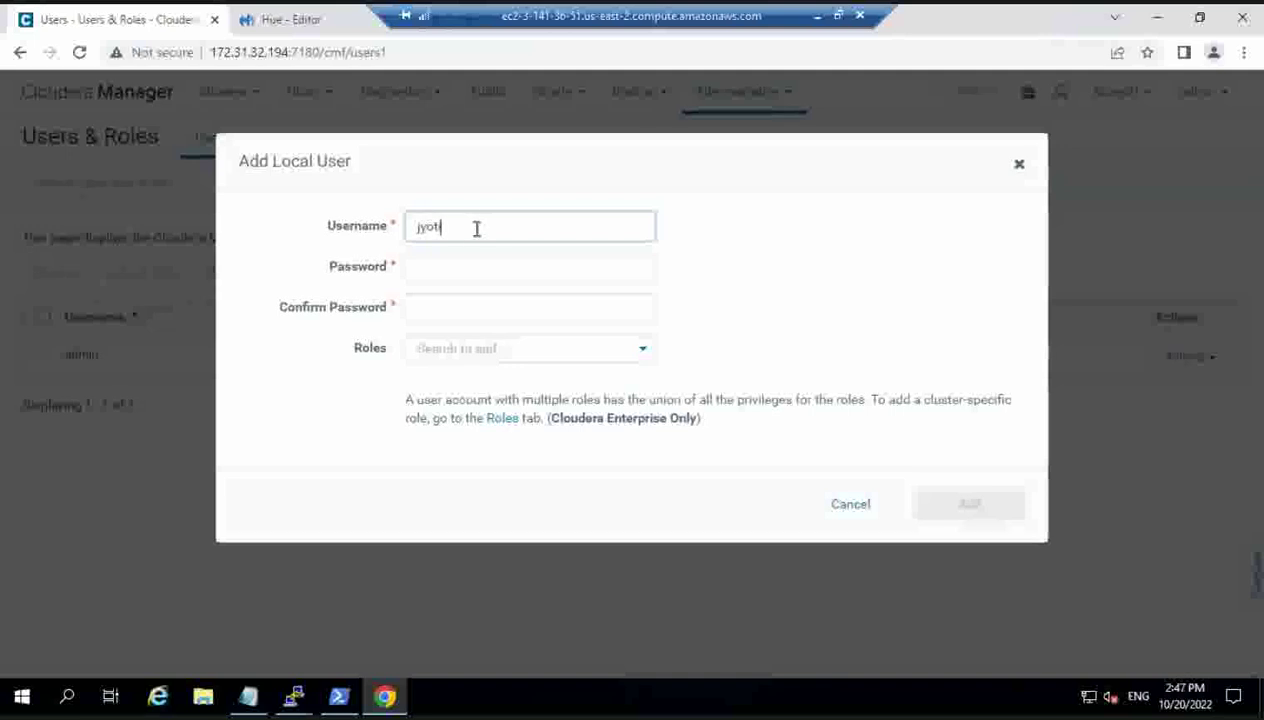
{"action": "key", "text": "Tab"}
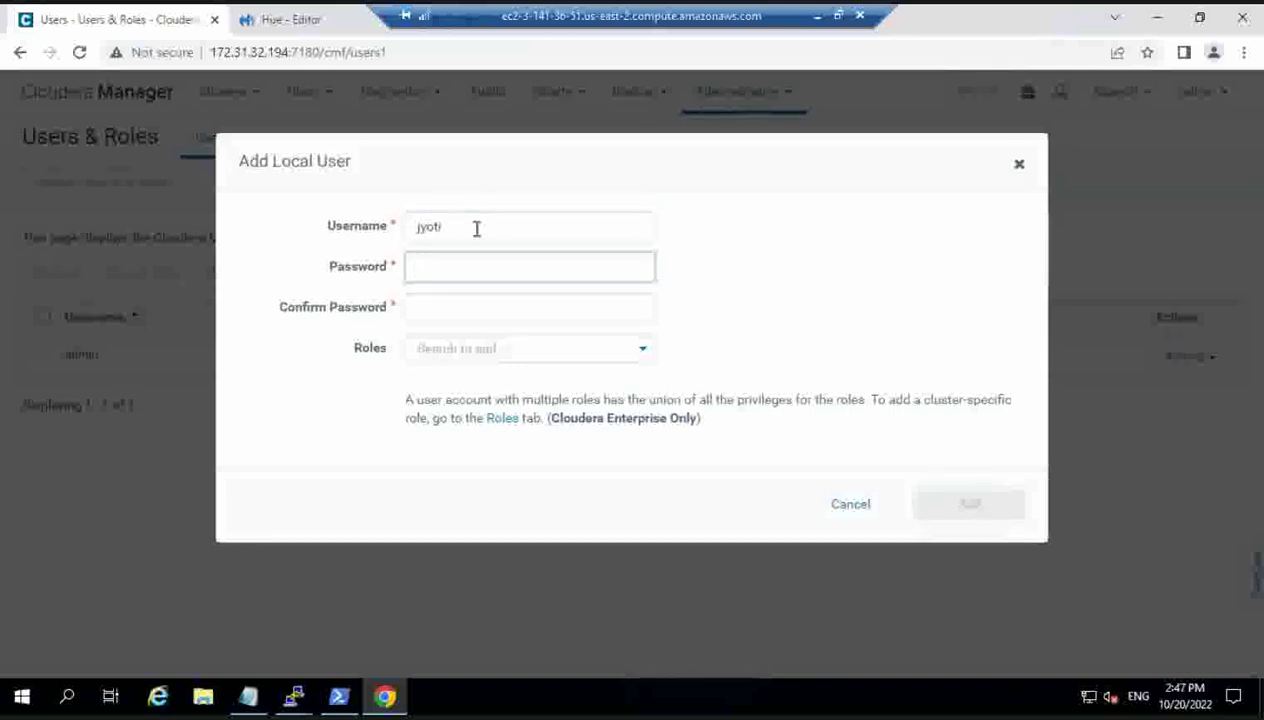
{"action": "key", "text": "Tab"}
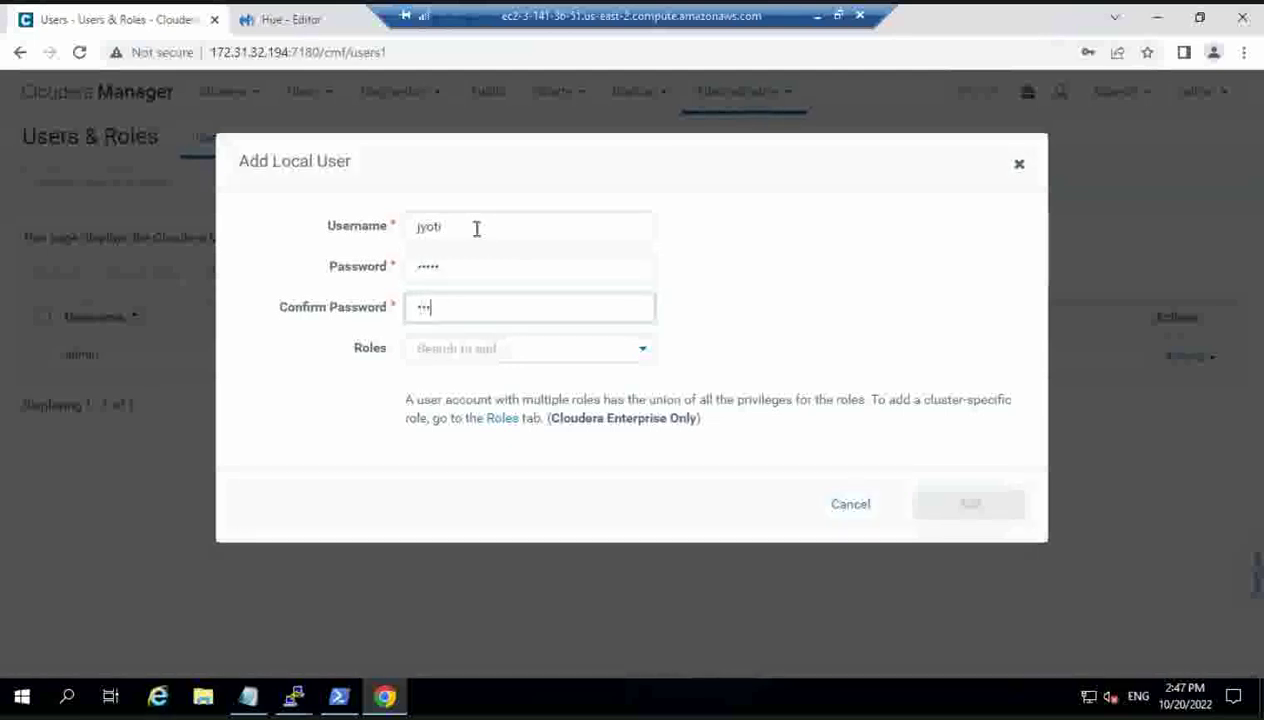
{"action": "left_click", "coordinate": [508, 350]}
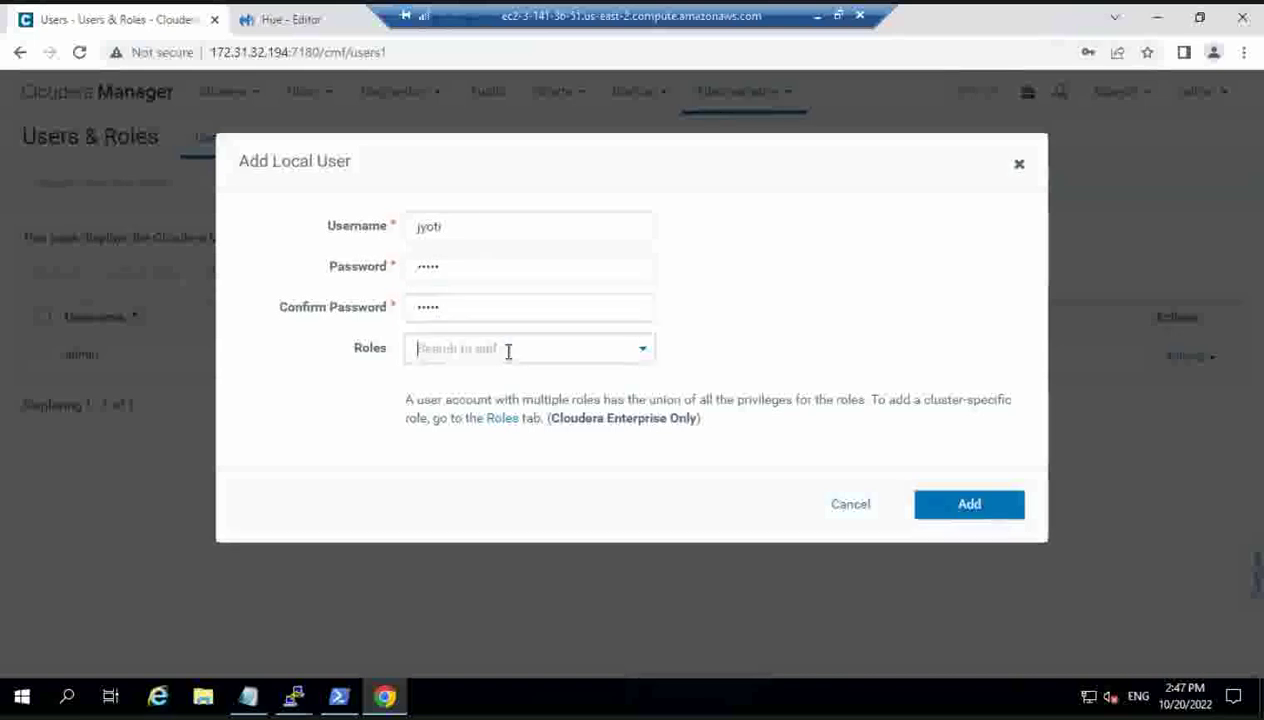
{"action": "left_click", "coordinate": [639, 353]}
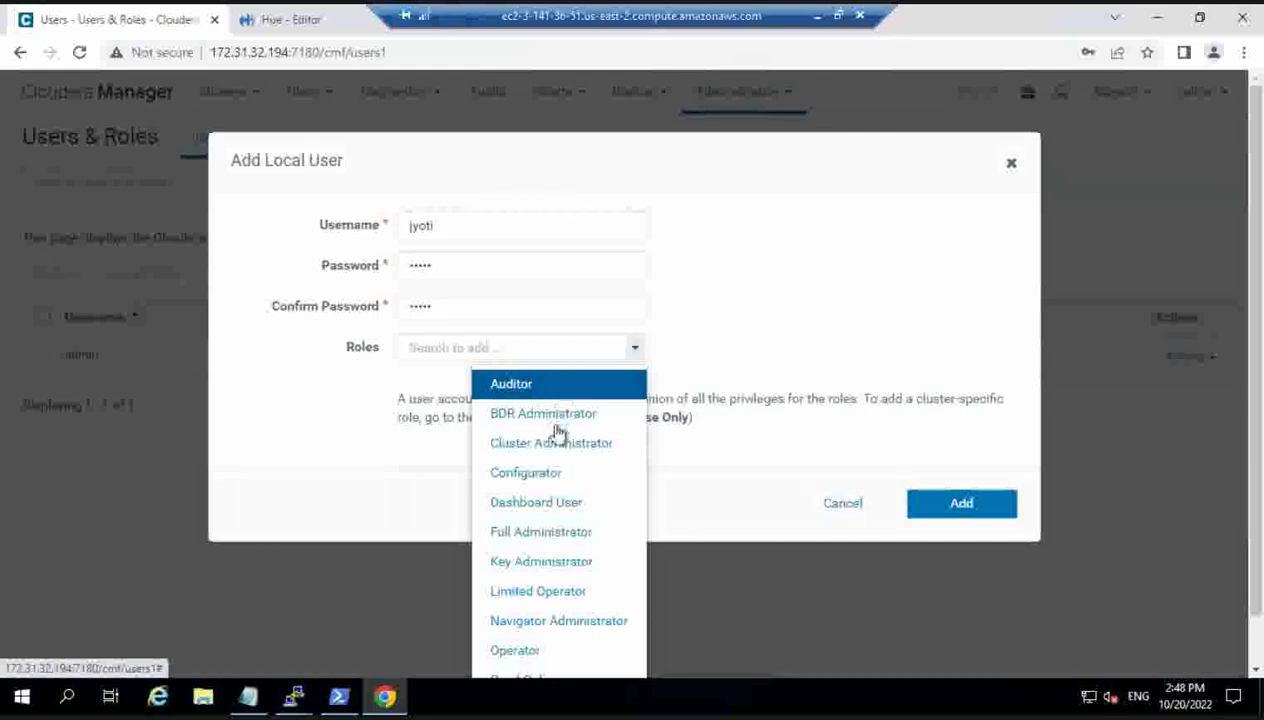
{"action": "left_click", "coordinate": [560, 413]}
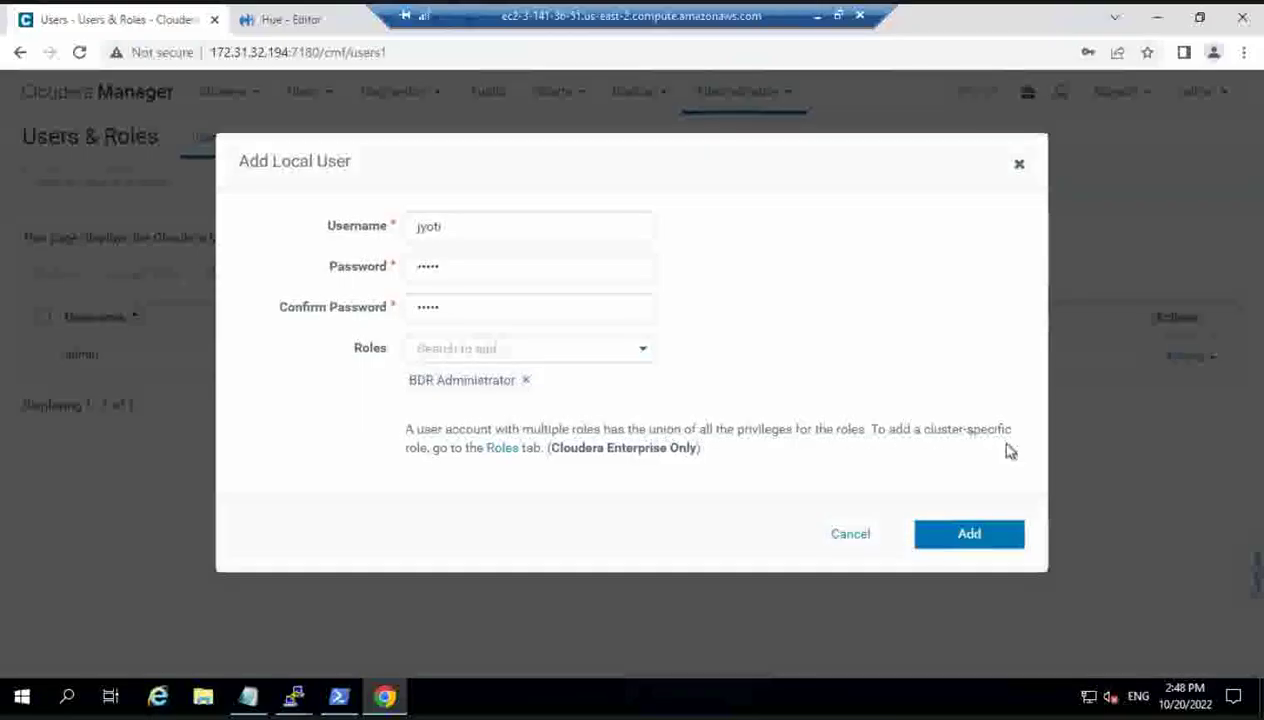
Browse the Roles list, then return to the Cloudera Manager Home status page for Cluster 1
{"action": "left_click", "coordinate": [500, 450]}
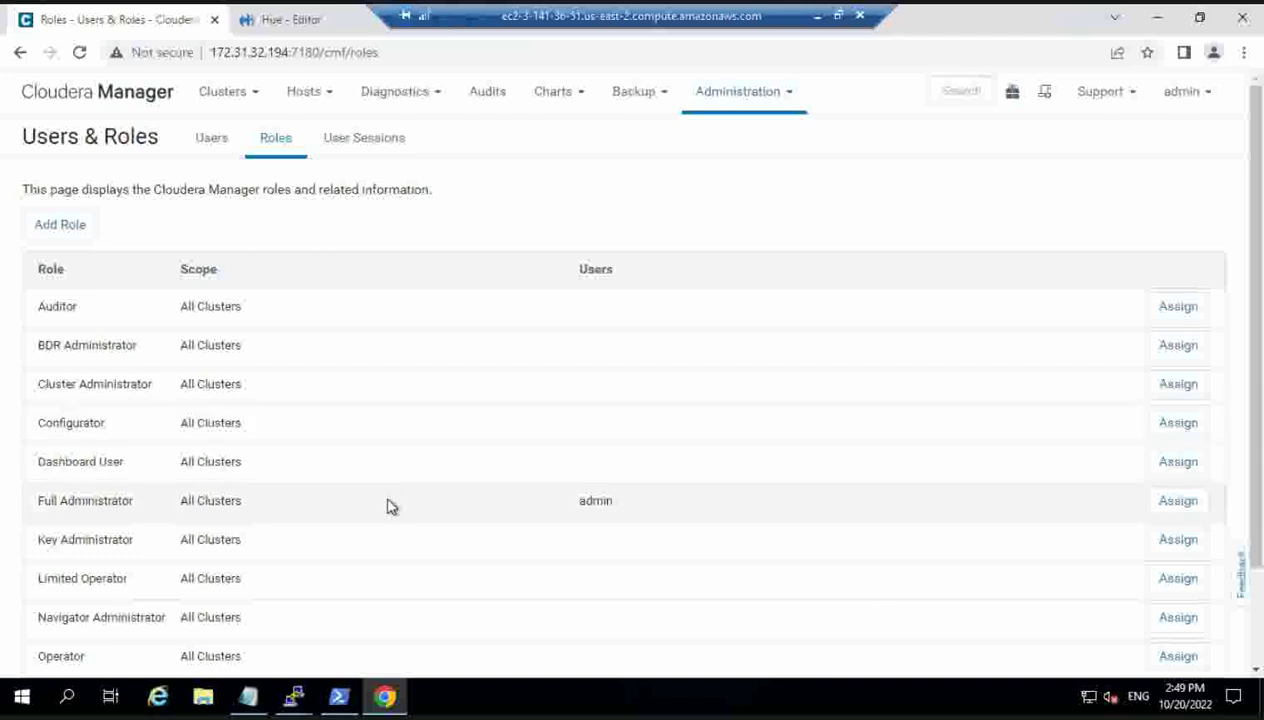
{"action": "scroll", "coordinate": [390, 507], "scroll_direction": "down", "scroll_amount": 1}
{"action": "scroll", "coordinate": [62, 231], "scroll_direction": "up", "scroll_amount": 1}
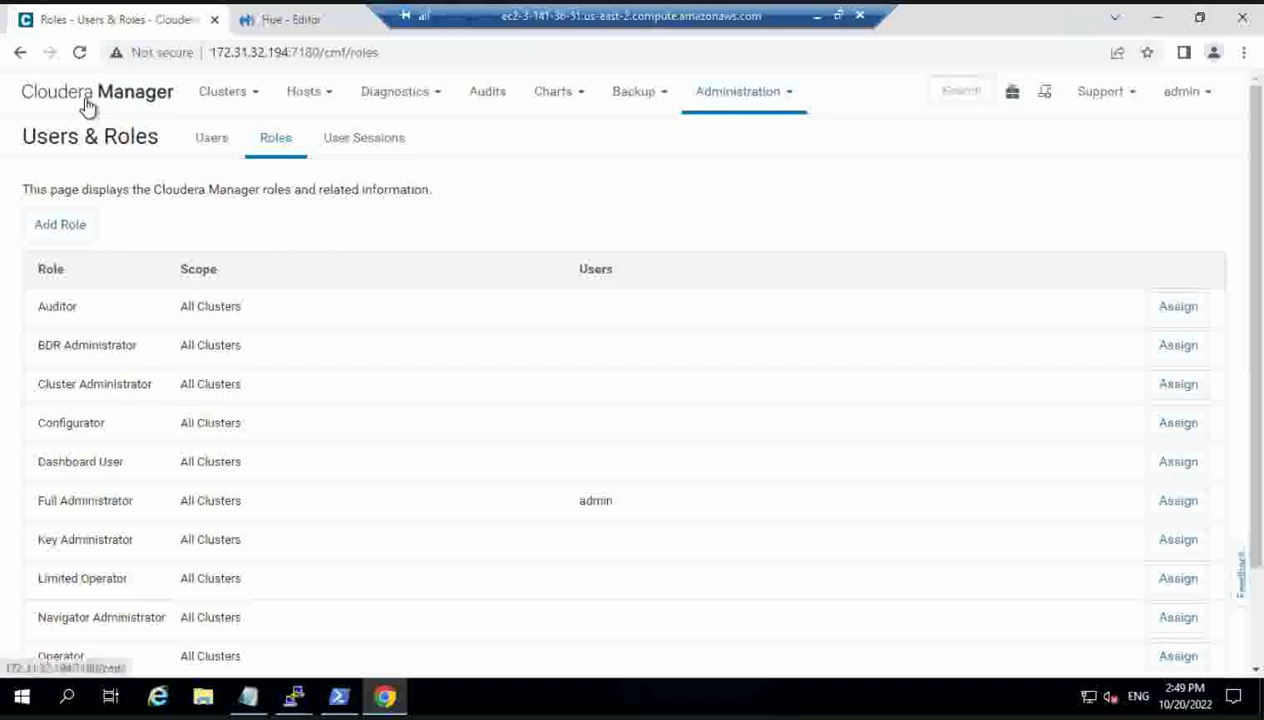
{"action": "left_click", "coordinate": [87, 102]}
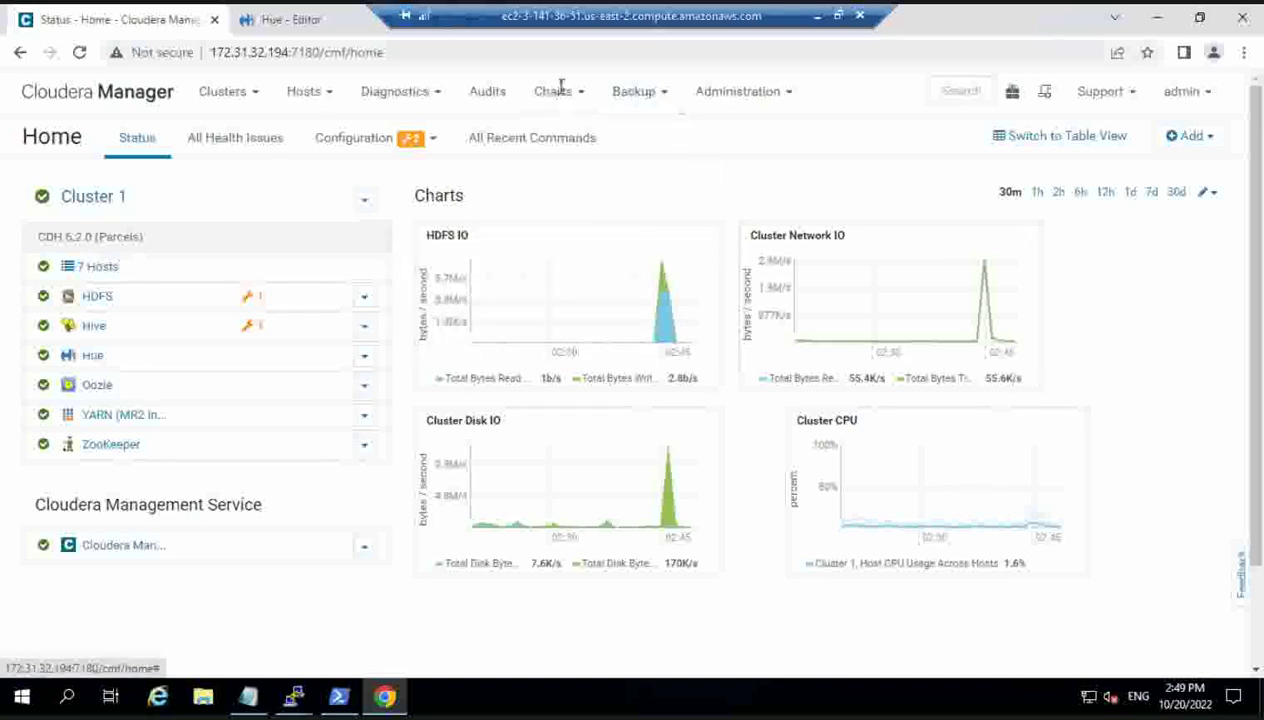
In Hue, go home and open Files from the apps menu to browse /user/hue
{"action": "left_click", "coordinate": [280, 19]}
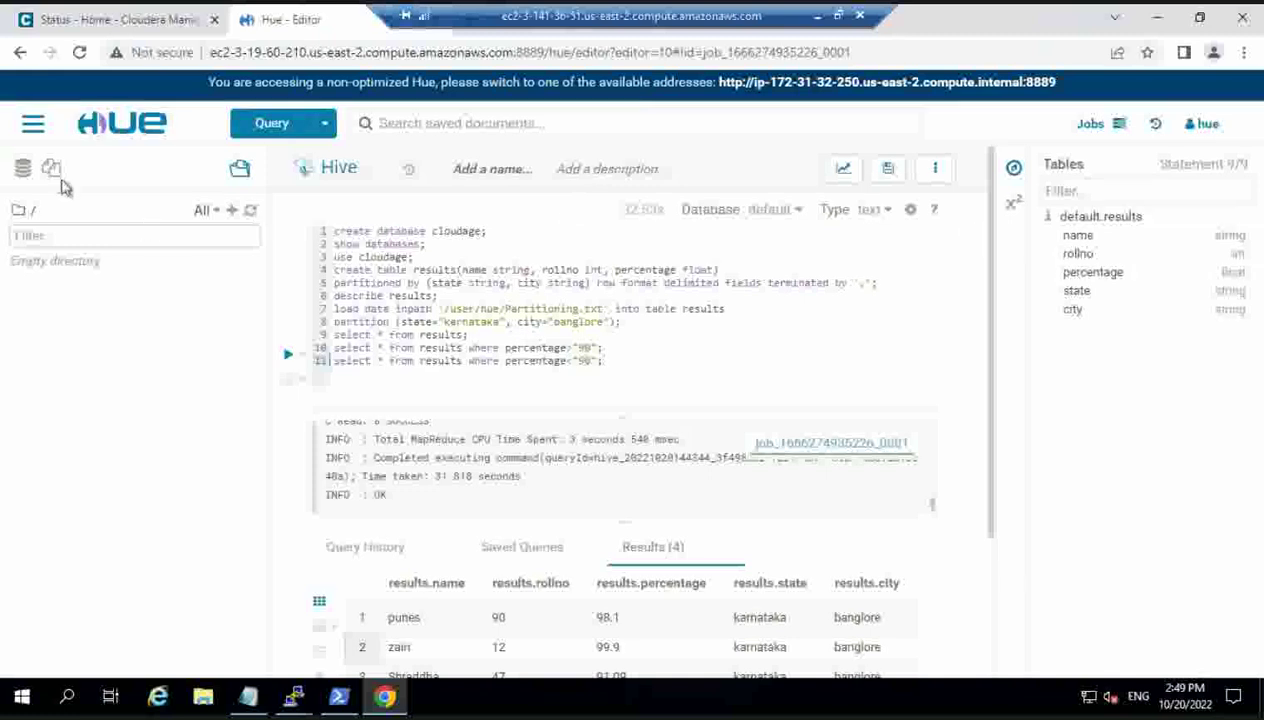
{"action": "left_click", "coordinate": [103, 136]}
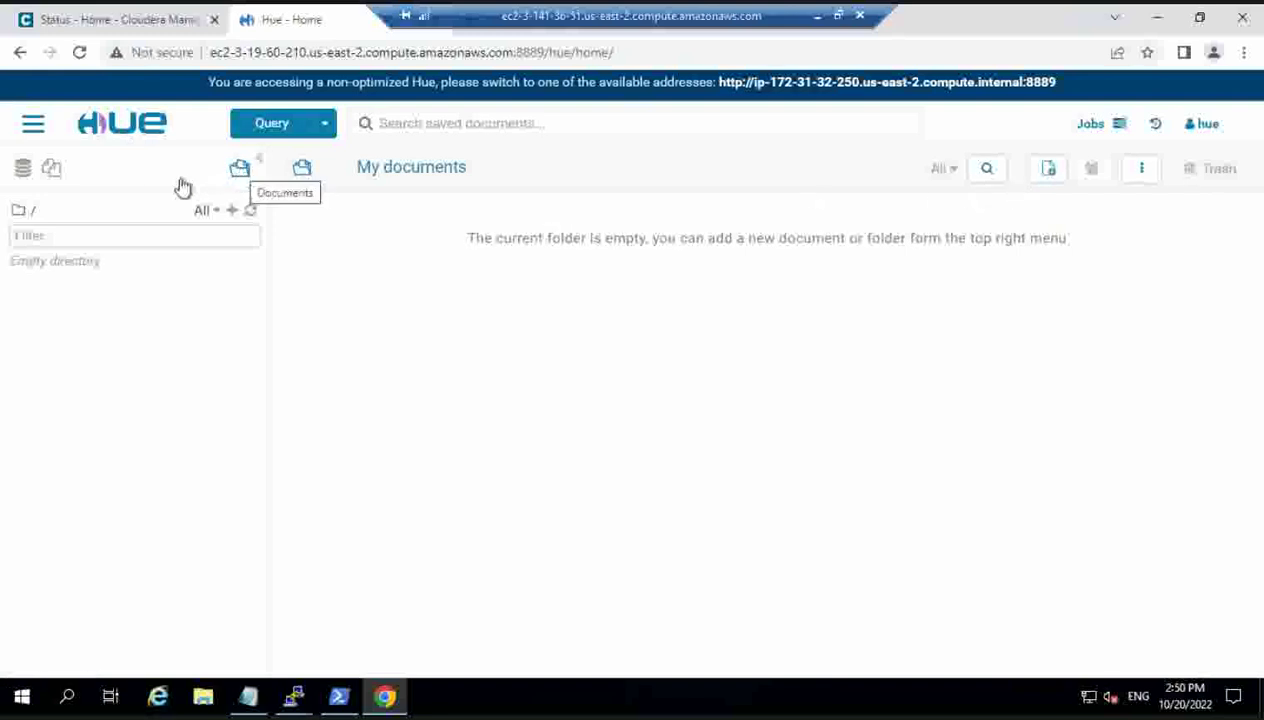
{"action": "left_click", "coordinate": [35, 128]}
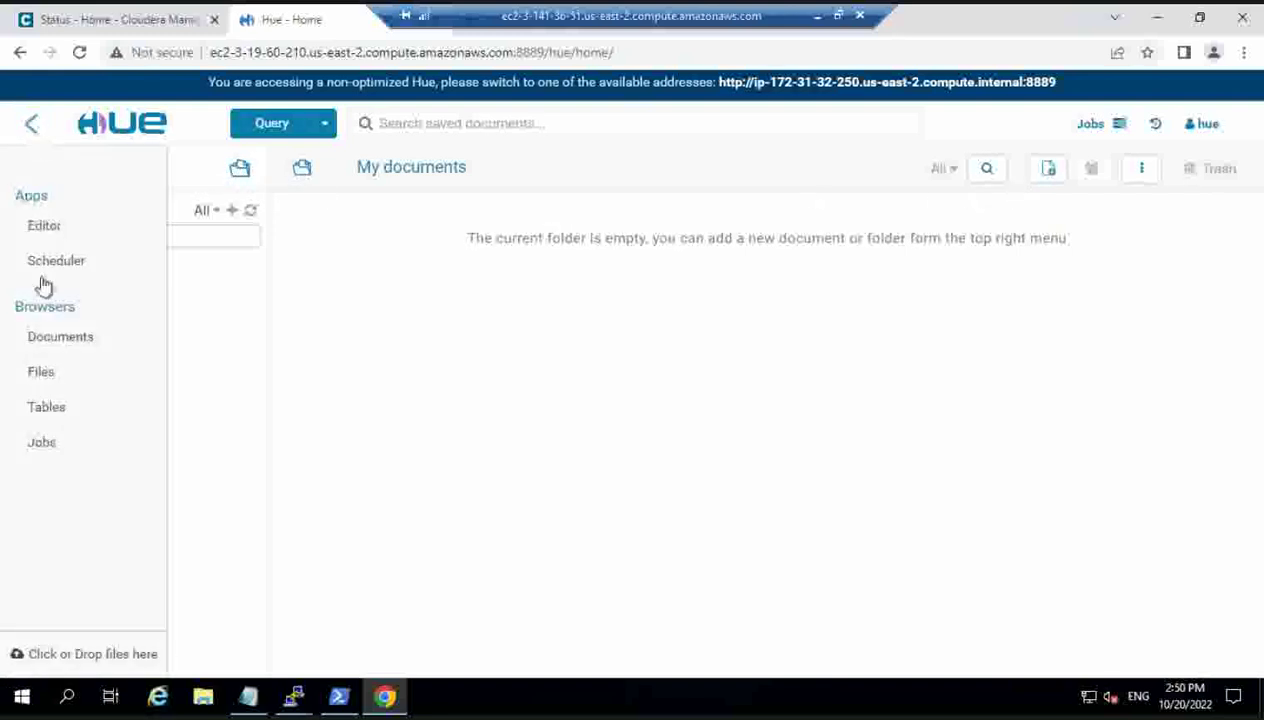
{"action": "left_click", "coordinate": [42, 373]}
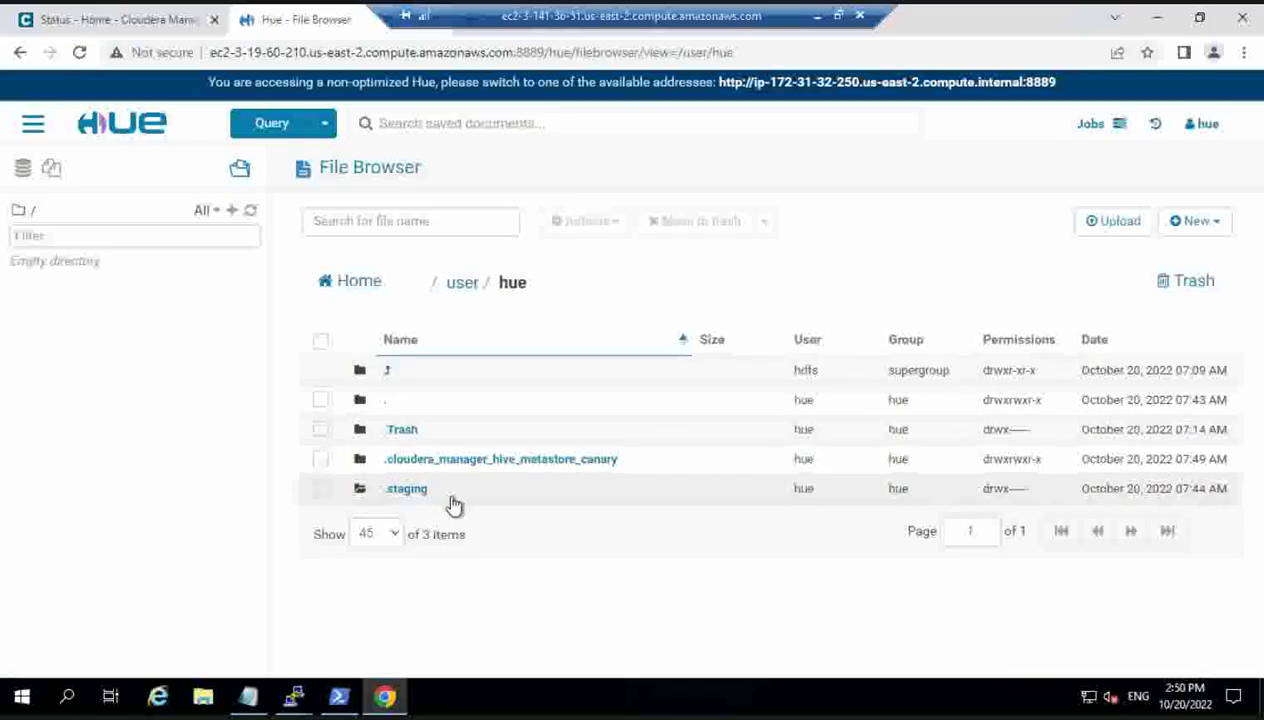
Upload ohio.pem from the Desktop into /user/hue and select the uploaded file
{"action": "left_click", "coordinate": [1118, 236]}
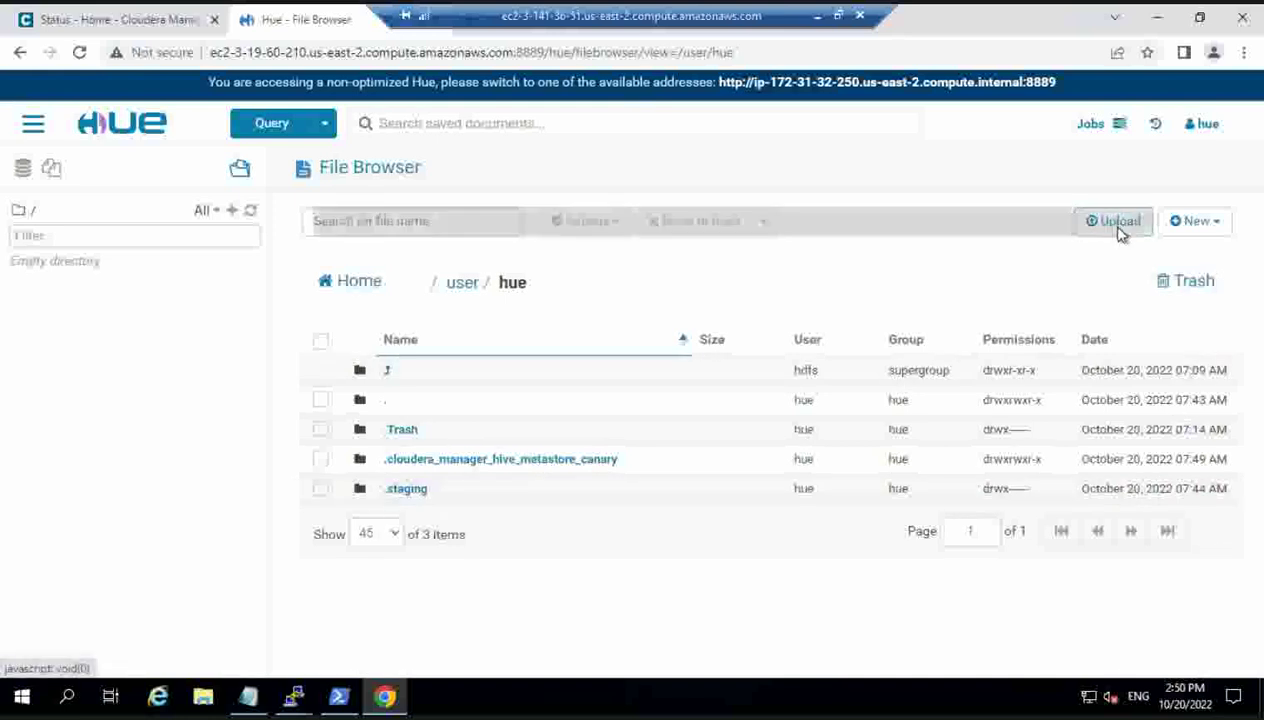
{"action": "left_click", "coordinate": [420, 196]}
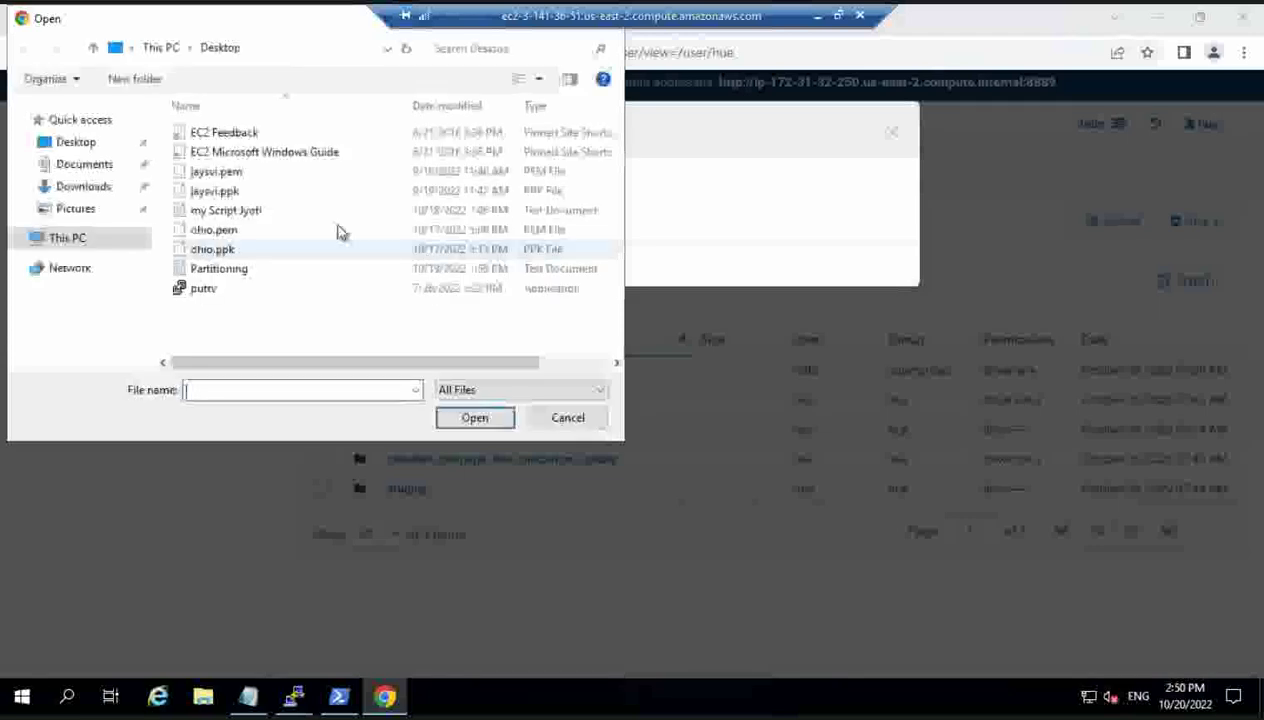
{"action": "left_click", "coordinate": [228, 231]}
{"action": "left_click", "coordinate": [476, 420]}
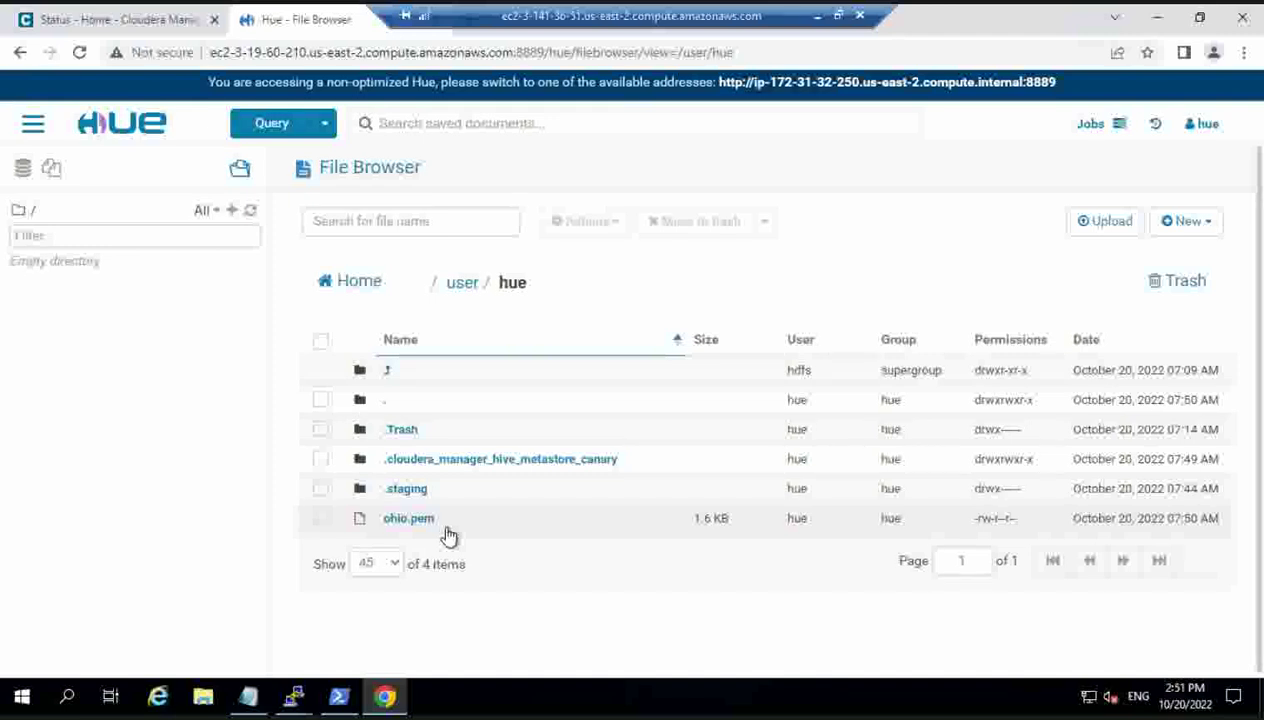
{"action": "left_click", "coordinate": [321, 518]}
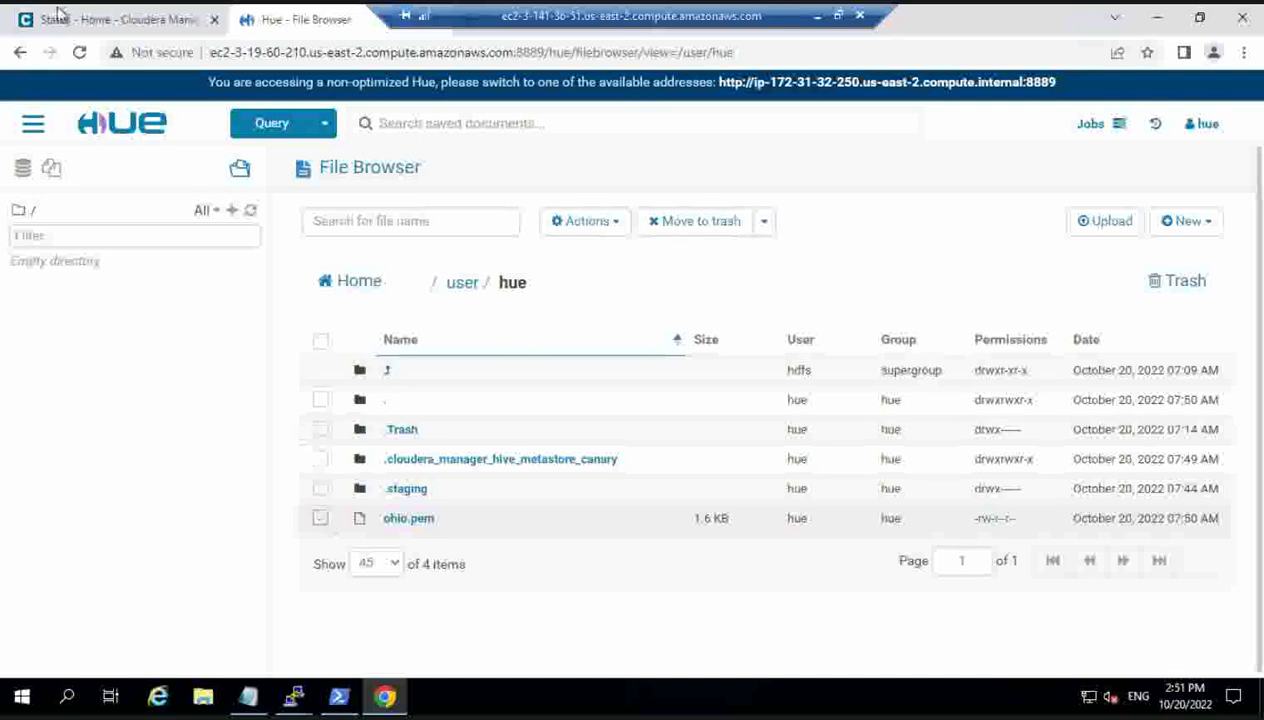
Open the HDFS service's File Browser at the root directory listing tmp and user
{"action": "left_click", "coordinate": [82, 24]}
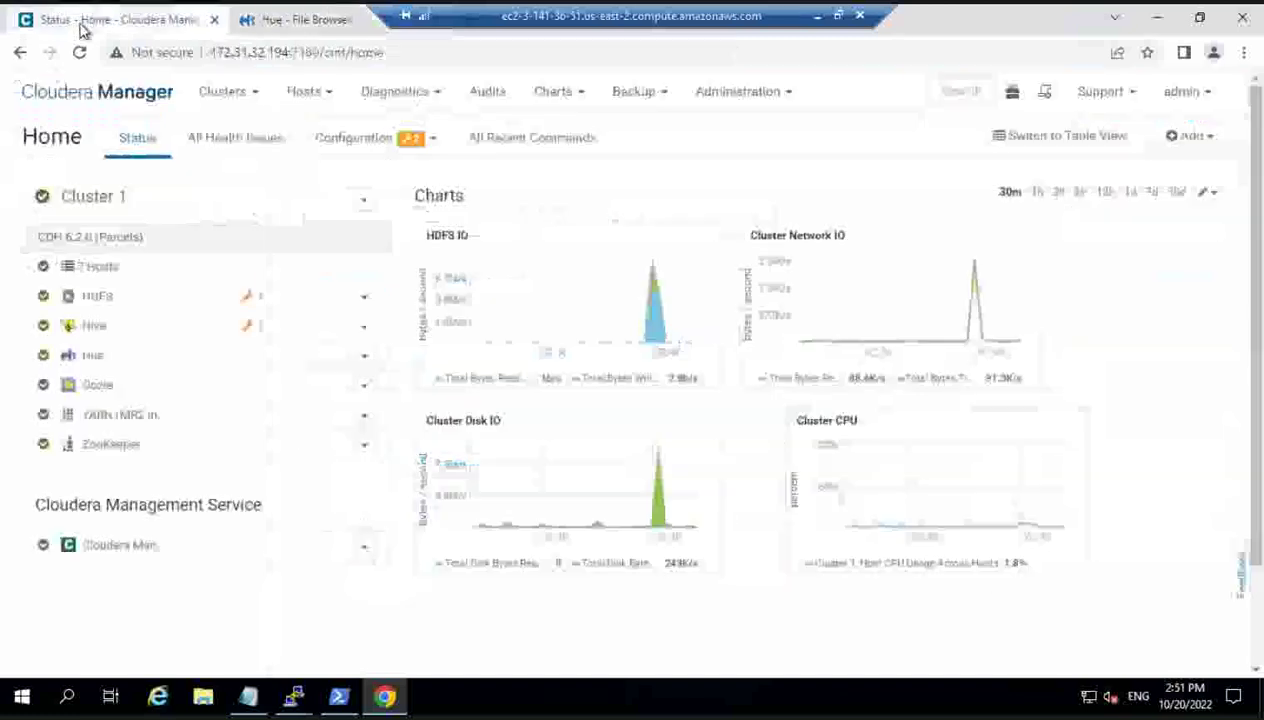
{"action": "left_click", "coordinate": [98, 296]}
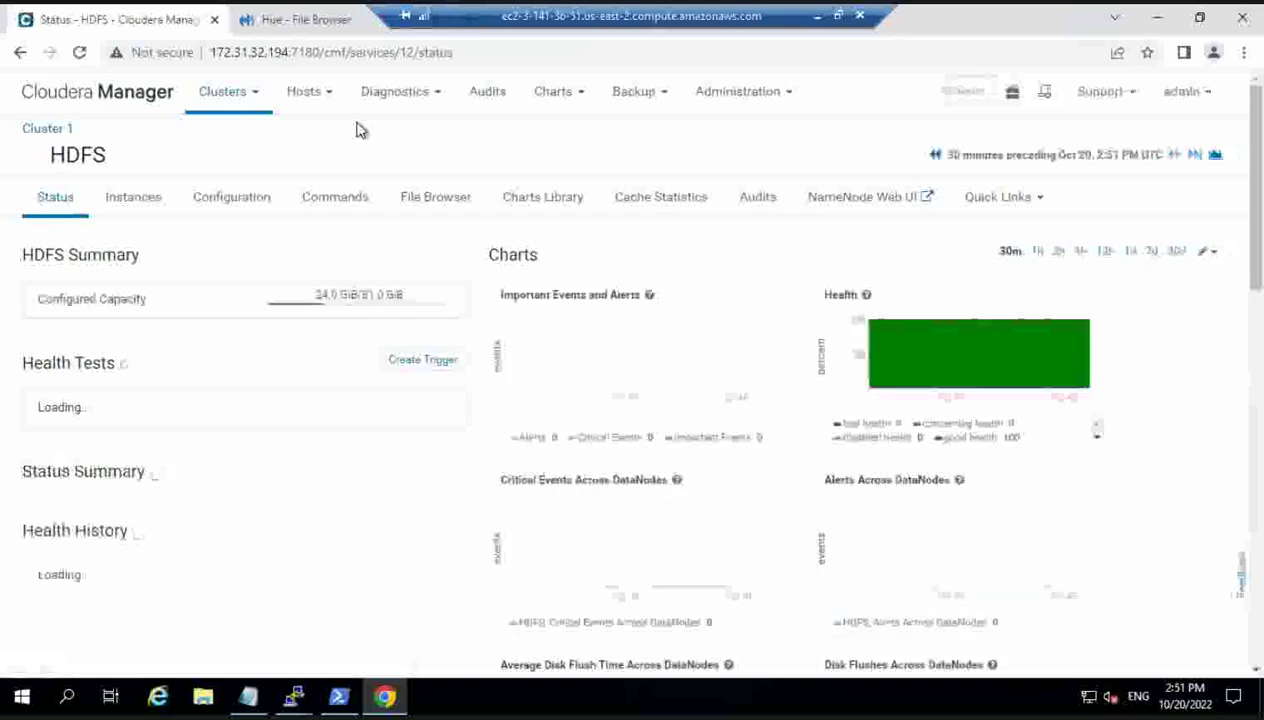
{"action": "mouse_move", "coordinate": [578, 360]}
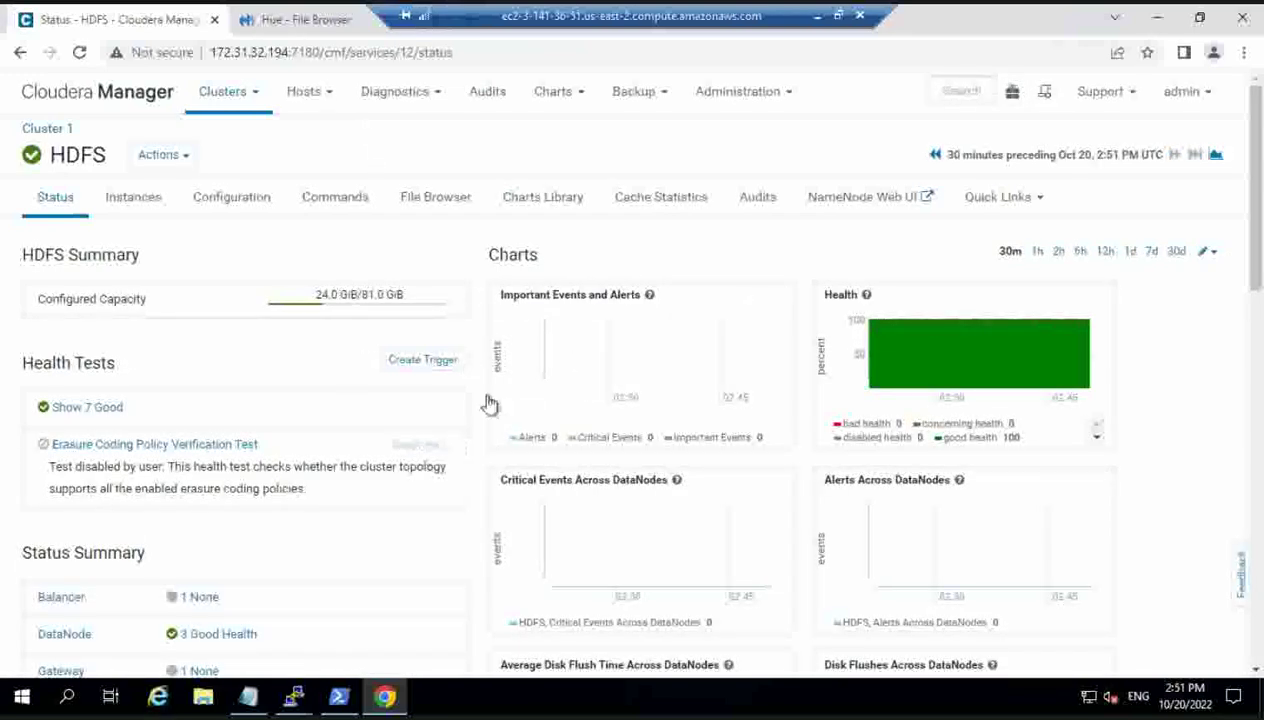
{"action": "left_click", "coordinate": [426, 201]}
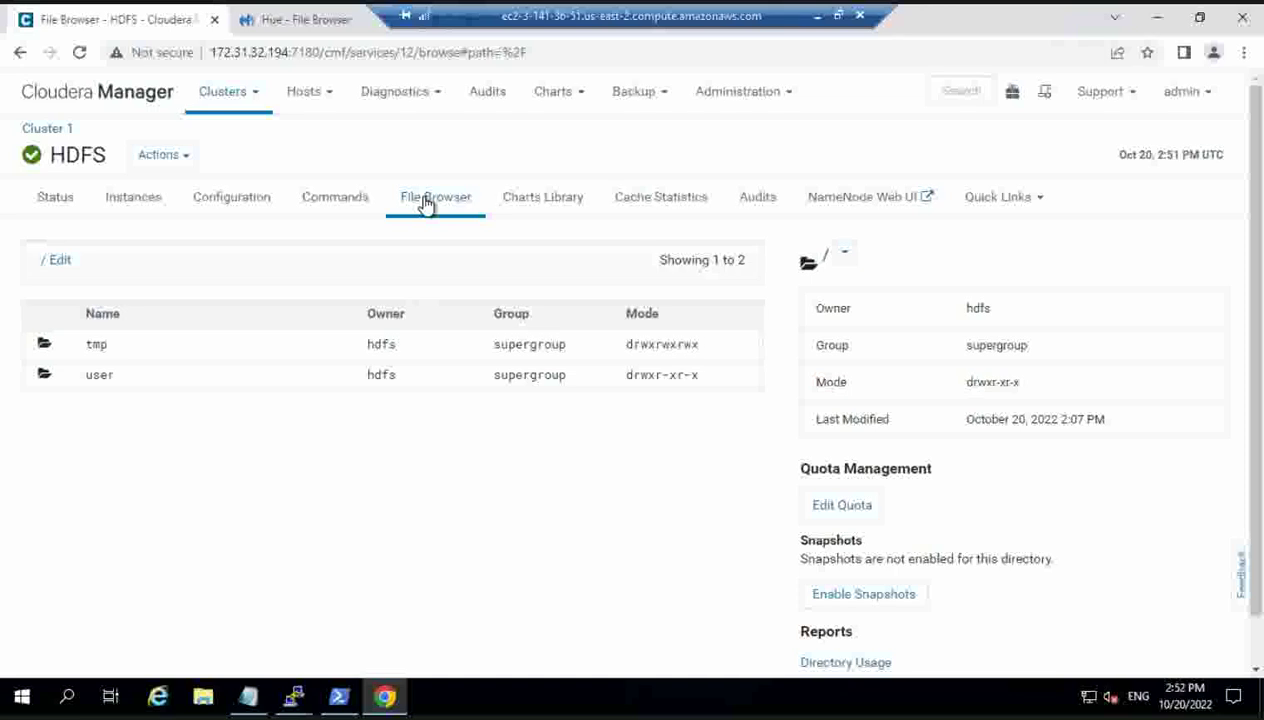
Enable snapshots on the HDFS /user directory and close the completion report
{"action": "left_click", "coordinate": [98, 375]}
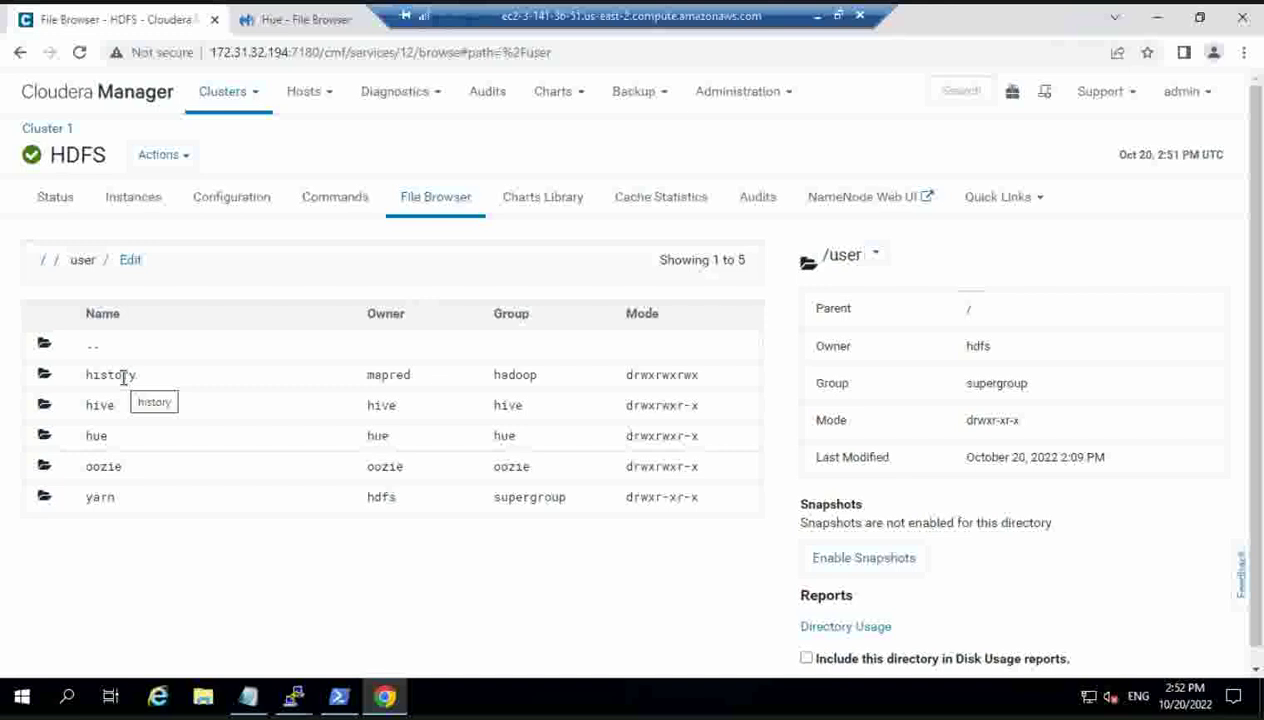
{"action": "left_click", "coordinate": [876, 255]}
{"action": "left_click", "coordinate": [814, 288]}
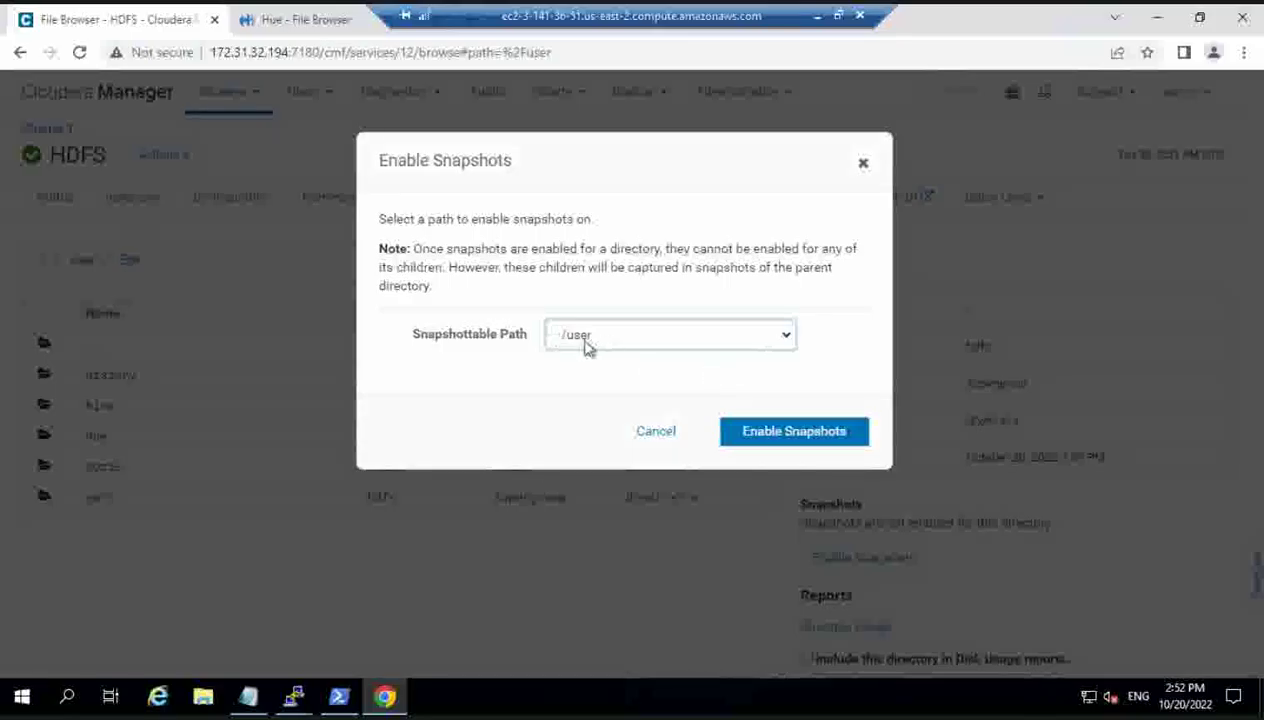
{"action": "left_click", "coordinate": [782, 433]}
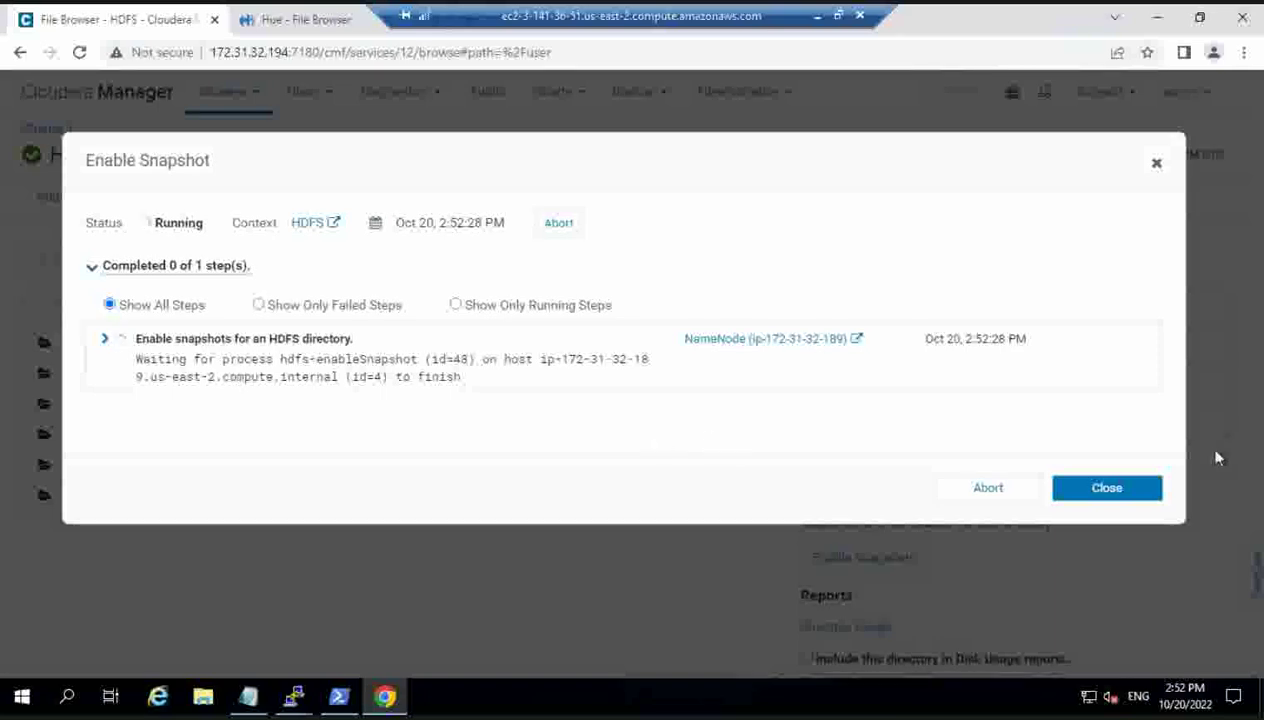
{"action": "left_click", "coordinate": [1112, 481]}
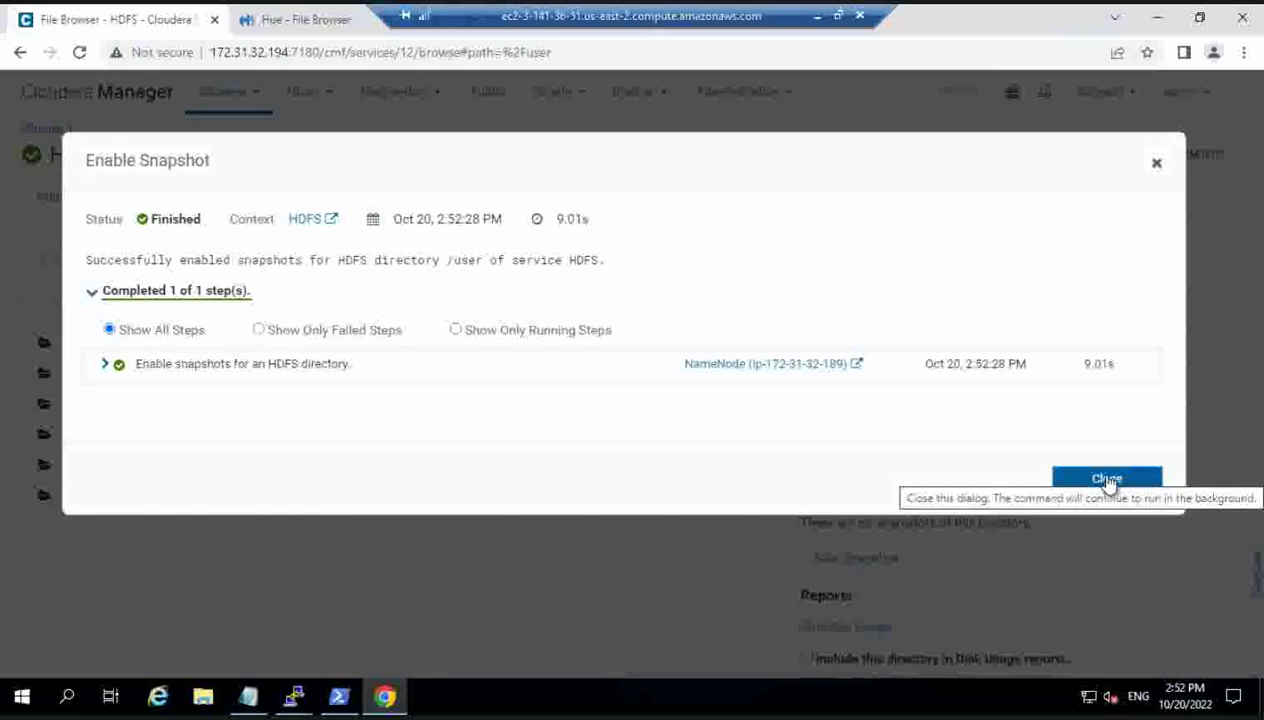
{"action": "left_click", "coordinate": [1105, 479]}
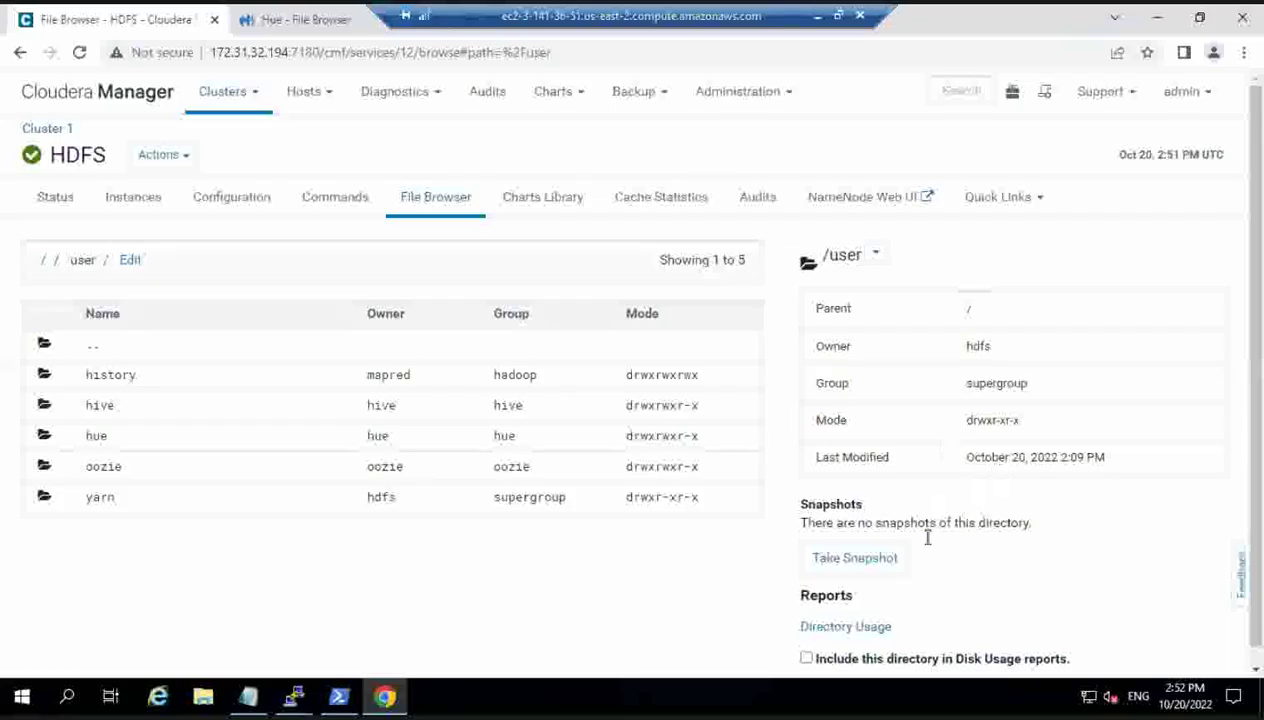
Take a snapshot of /user named 'restore'
{"action": "scroll", "coordinate": [880, 558], "scroll_direction": "down", "scroll_amount": 1}
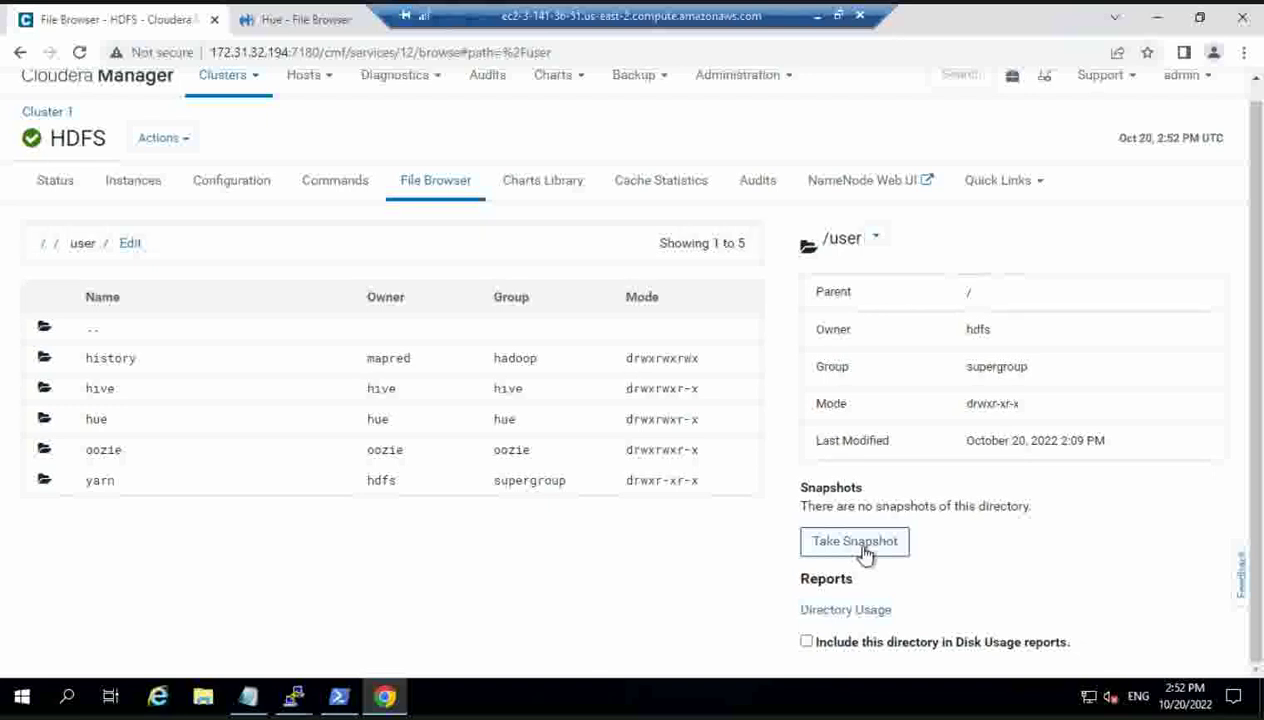
{"action": "left_click", "coordinate": [845, 556]}
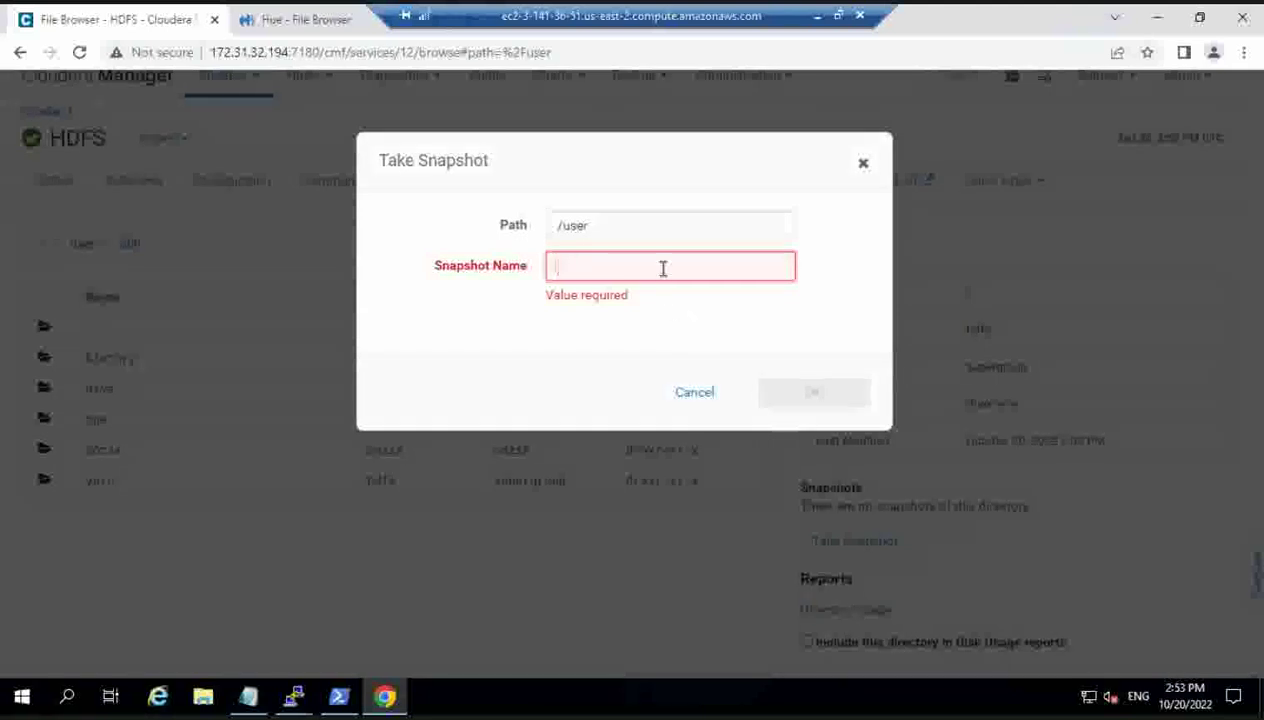
{"action": "type", "text": "t"}
{"action": "key", "text": "BackSpace"}
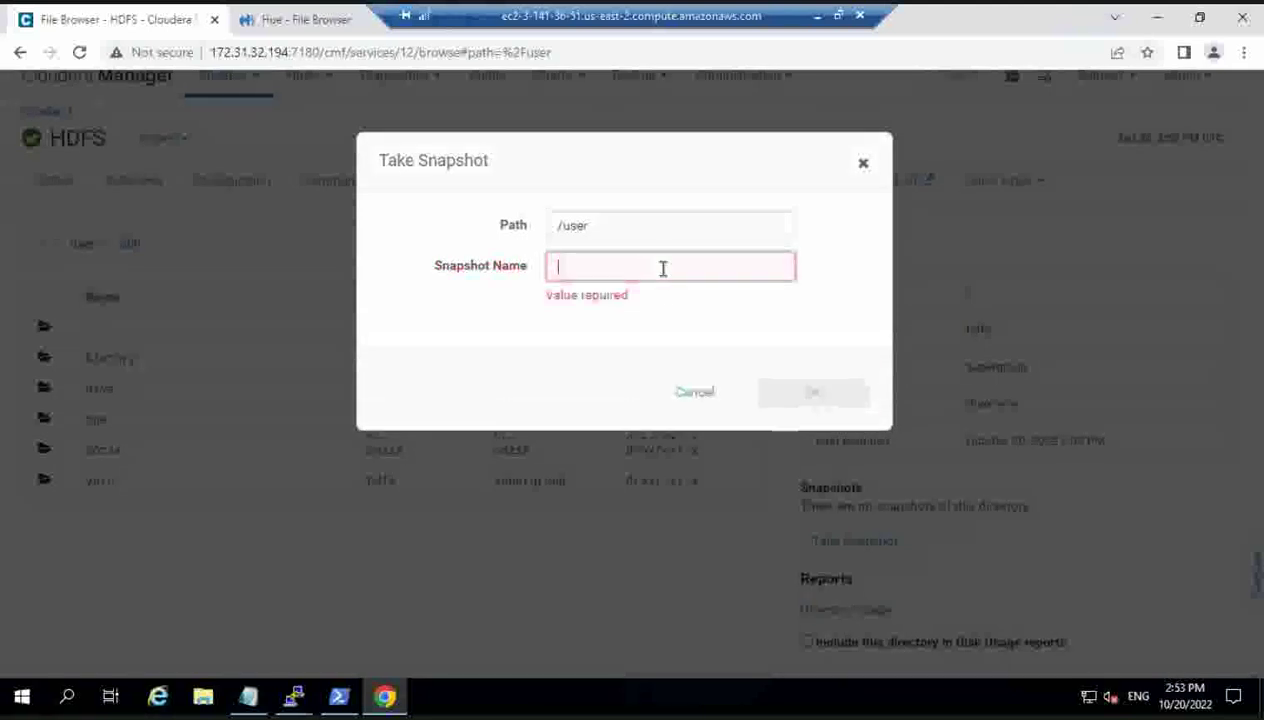
{"action": "type", "text": "testore"}
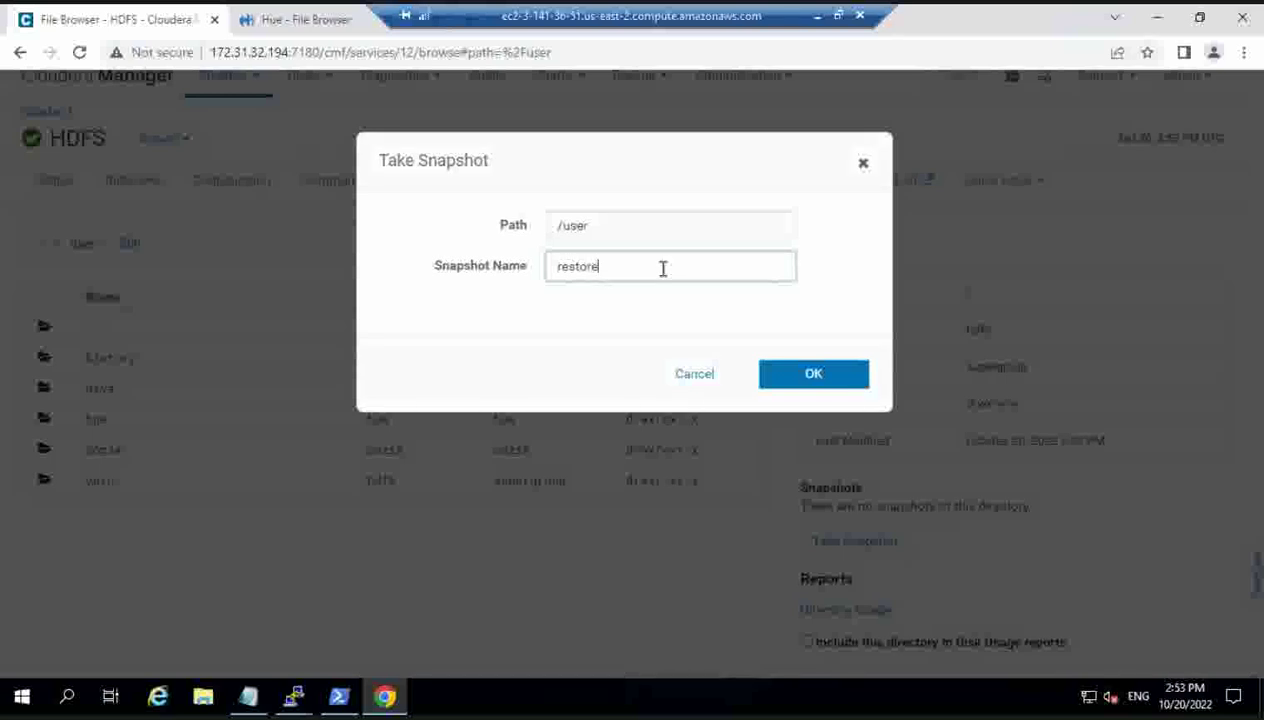
{"action": "left_click", "coordinate": [826, 379]}
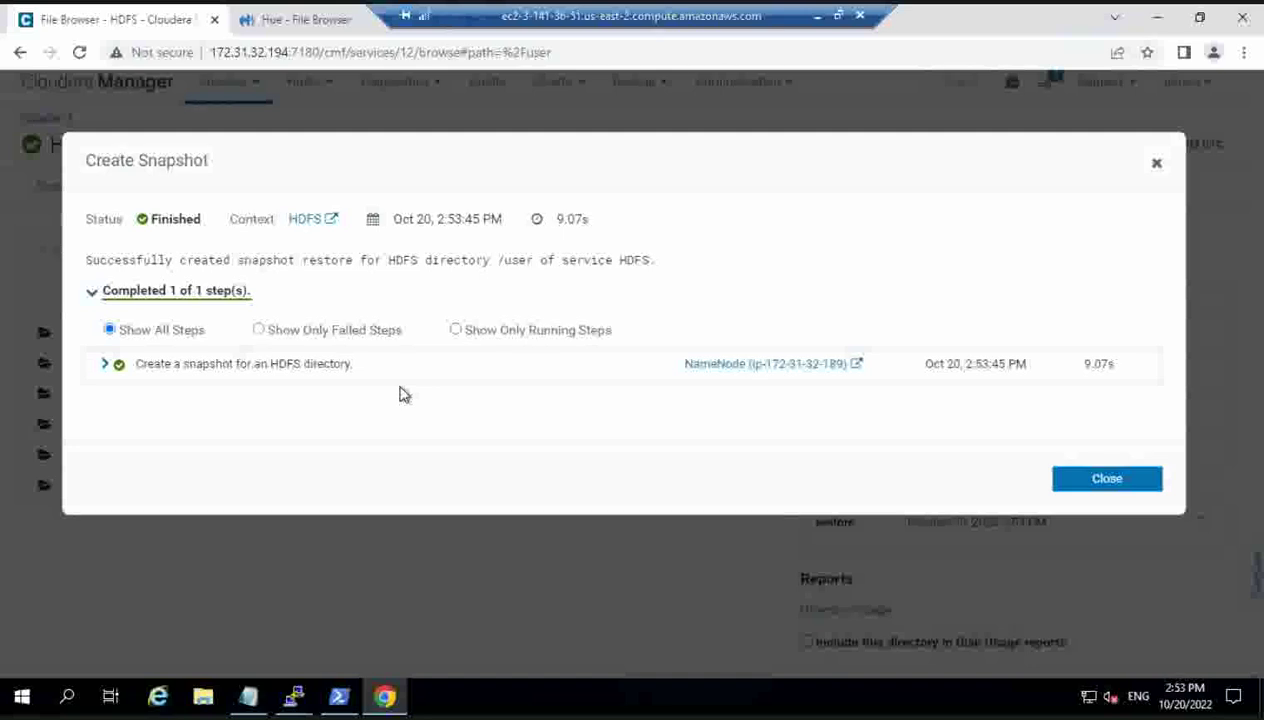
Close the Create Snapshot report and highlight the restore snapshot's October 20, 2022 2:53 PM timestamp
{"action": "left_click", "coordinate": [1086, 486]}
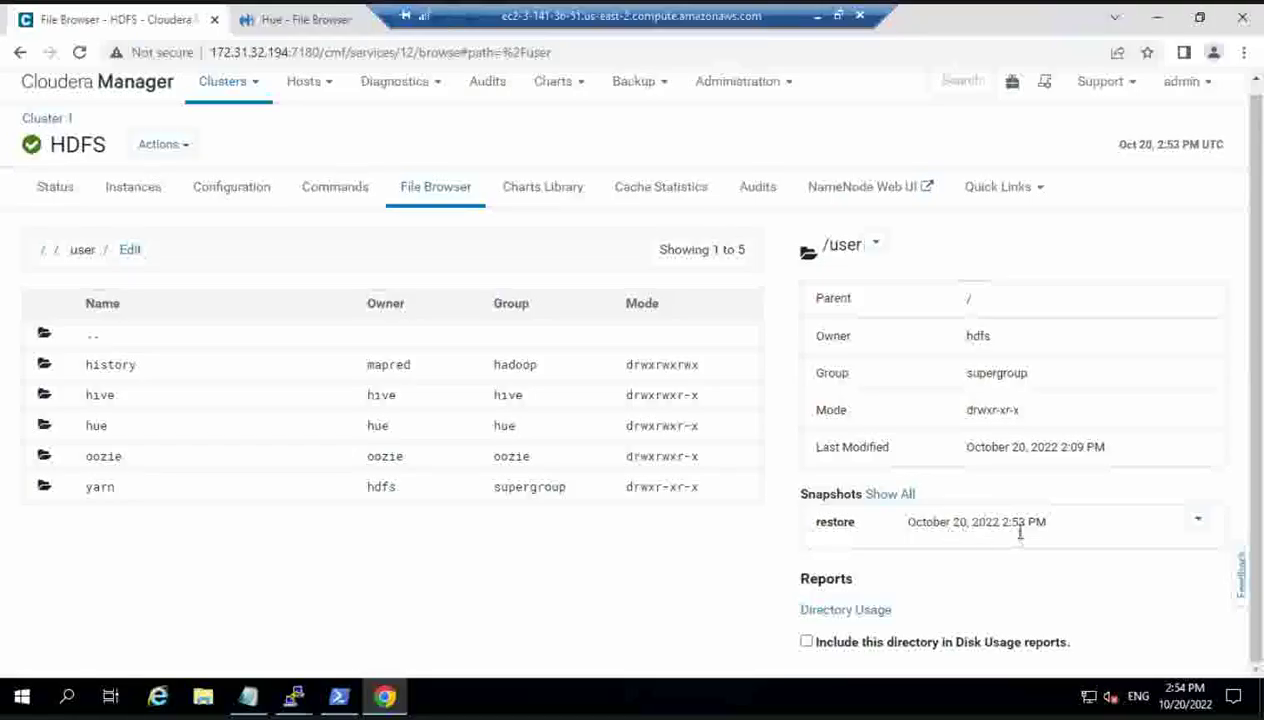
{"action": "triple_click", "coordinate": [948, 522]}
{"action": "left_click_drag", "start_coordinate": [843, 530], "coordinate": [812, 522]}
{"action": "left_click", "coordinate": [815, 522]}
{"action": "triple_click", "coordinate": [969, 522]}
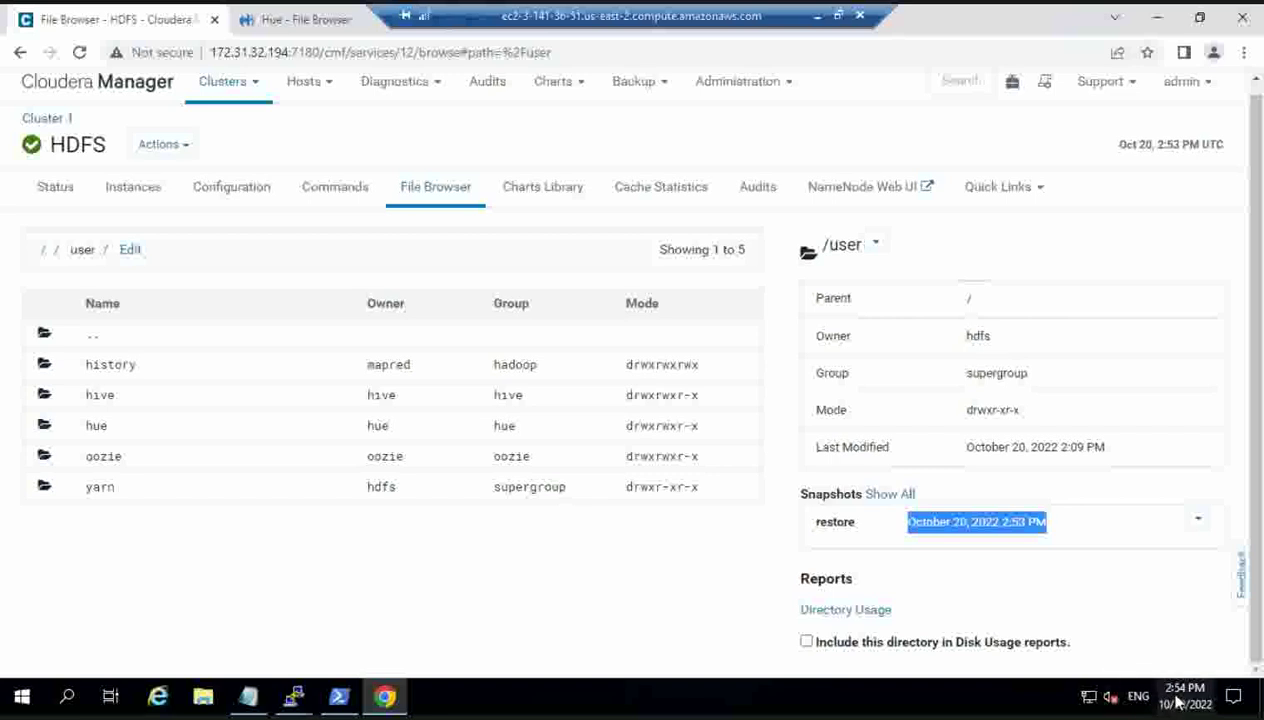
{"action": "left_click", "coordinate": [1027, 552]}
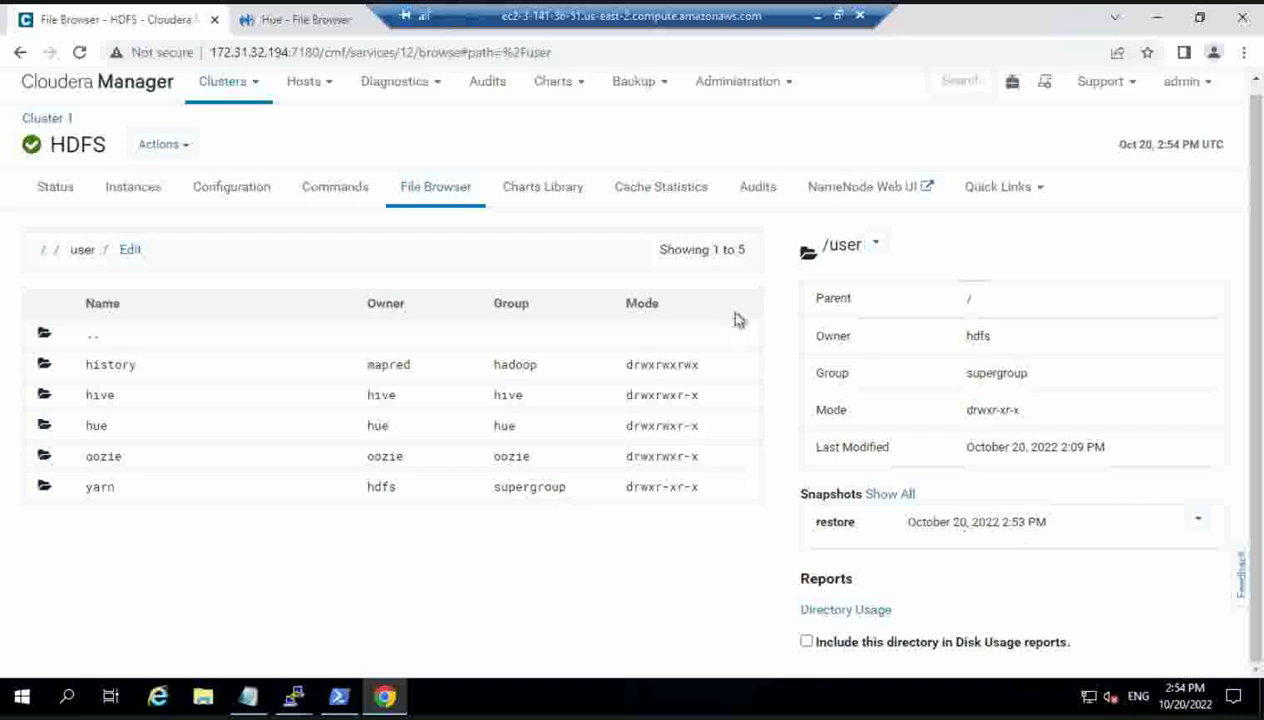
Delete ohio.pem from /user/hue forever, bypassing the trash
{"action": "left_click", "coordinate": [237, 33]}
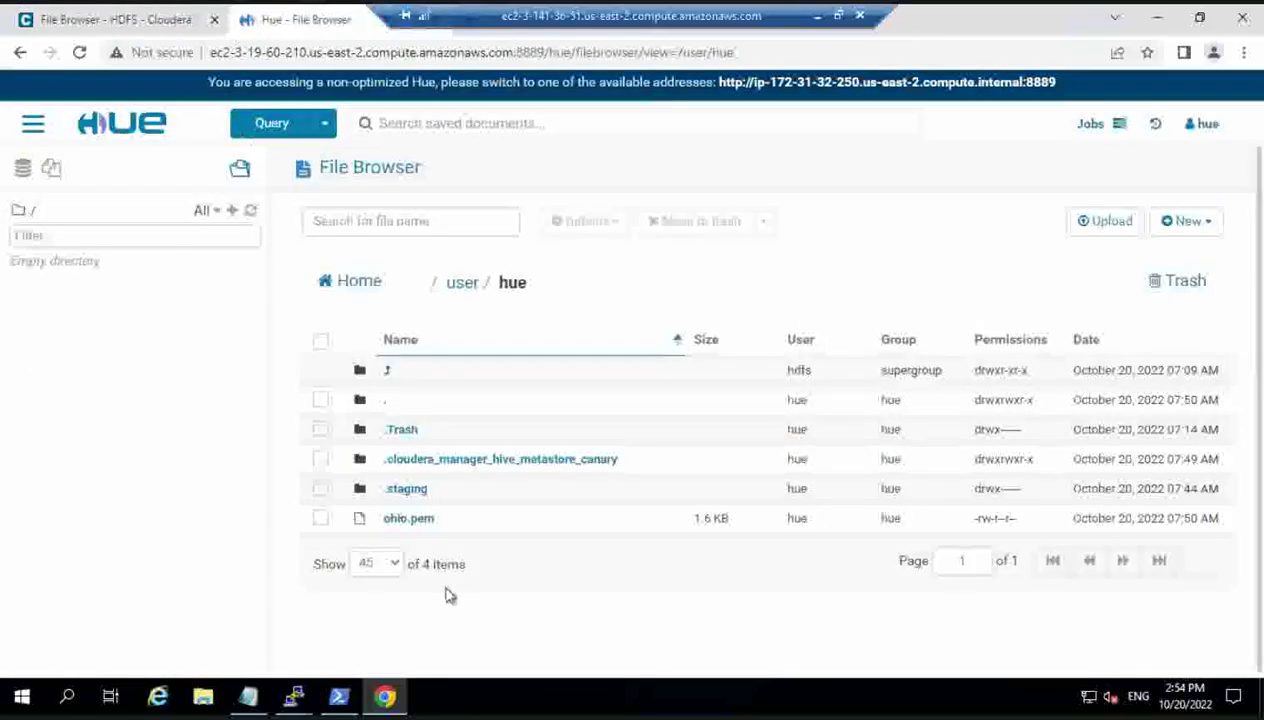
{"action": "left_click", "coordinate": [322, 519]}
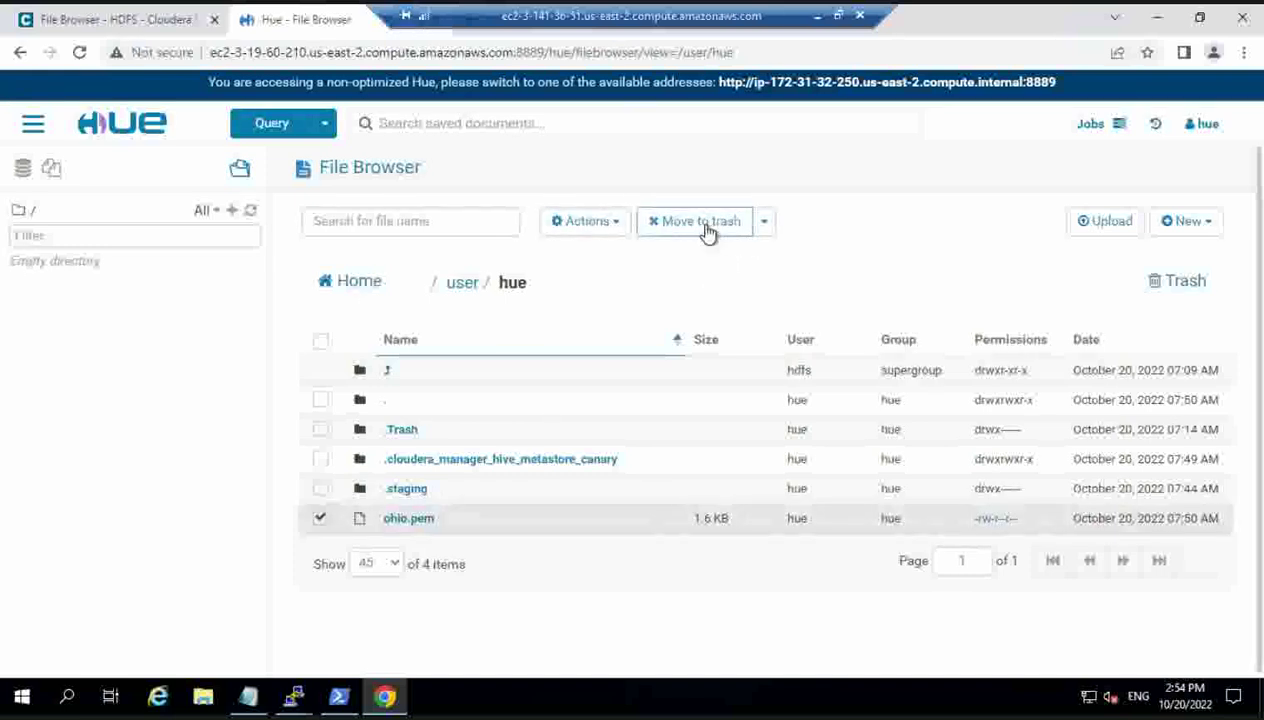
{"action": "left_click", "coordinate": [706, 231]}
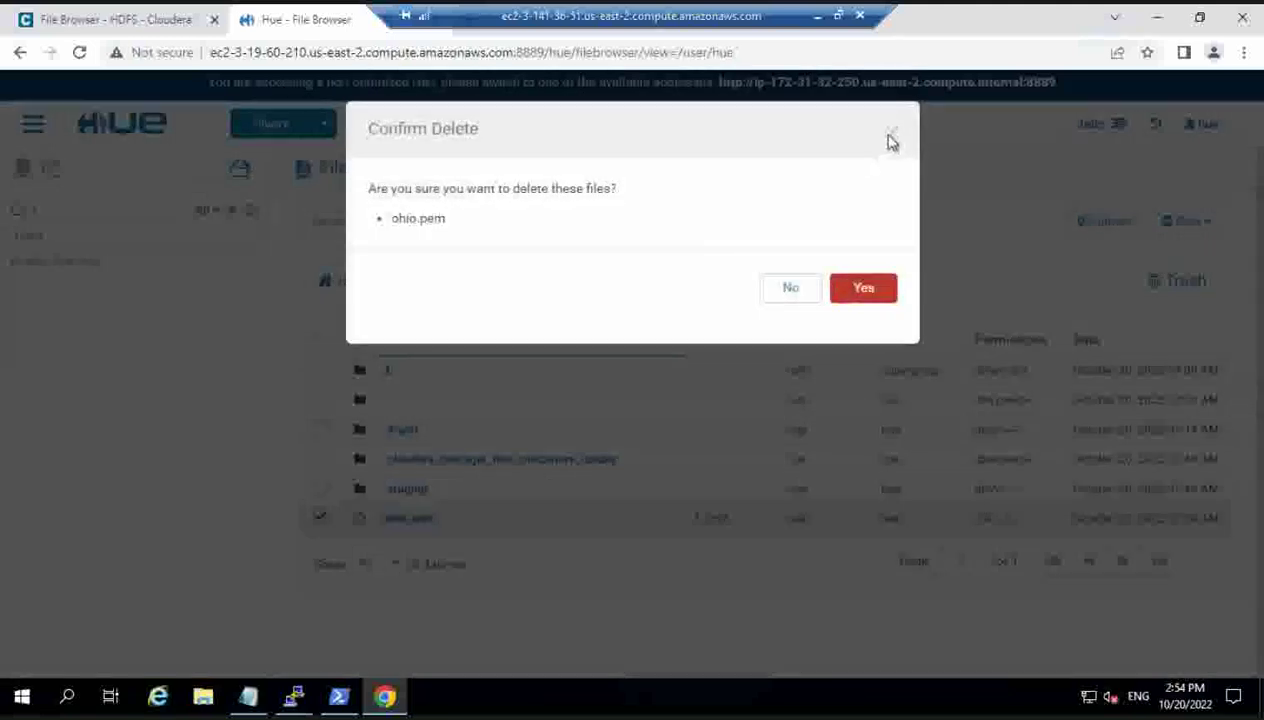
{"action": "left_click", "coordinate": [891, 137]}
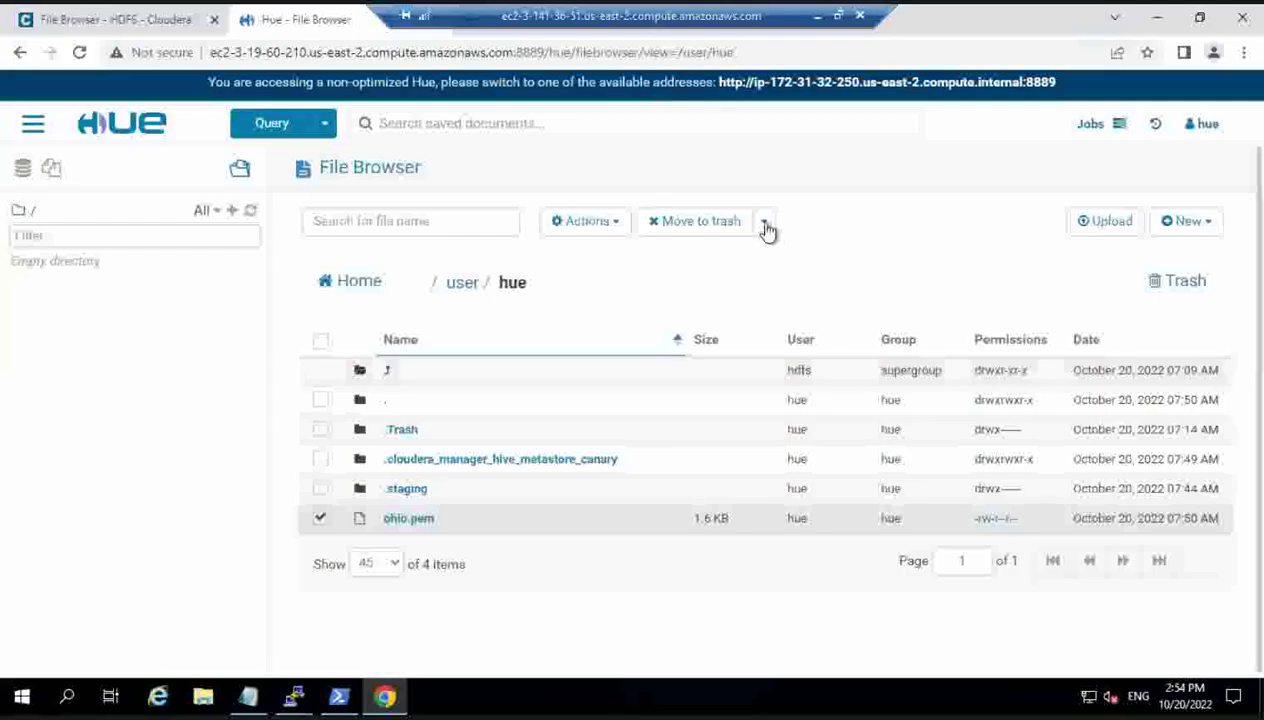
{"action": "left_click", "coordinate": [765, 224]}
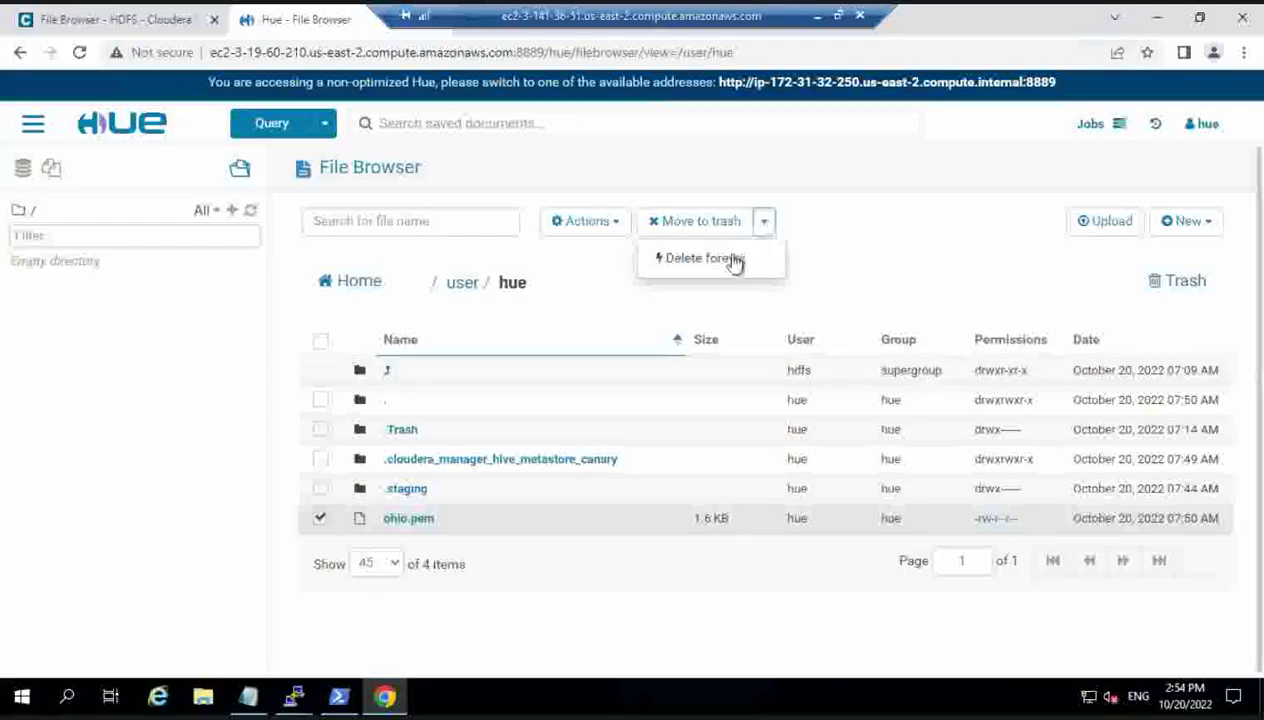
{"action": "left_click", "coordinate": [720, 257]}
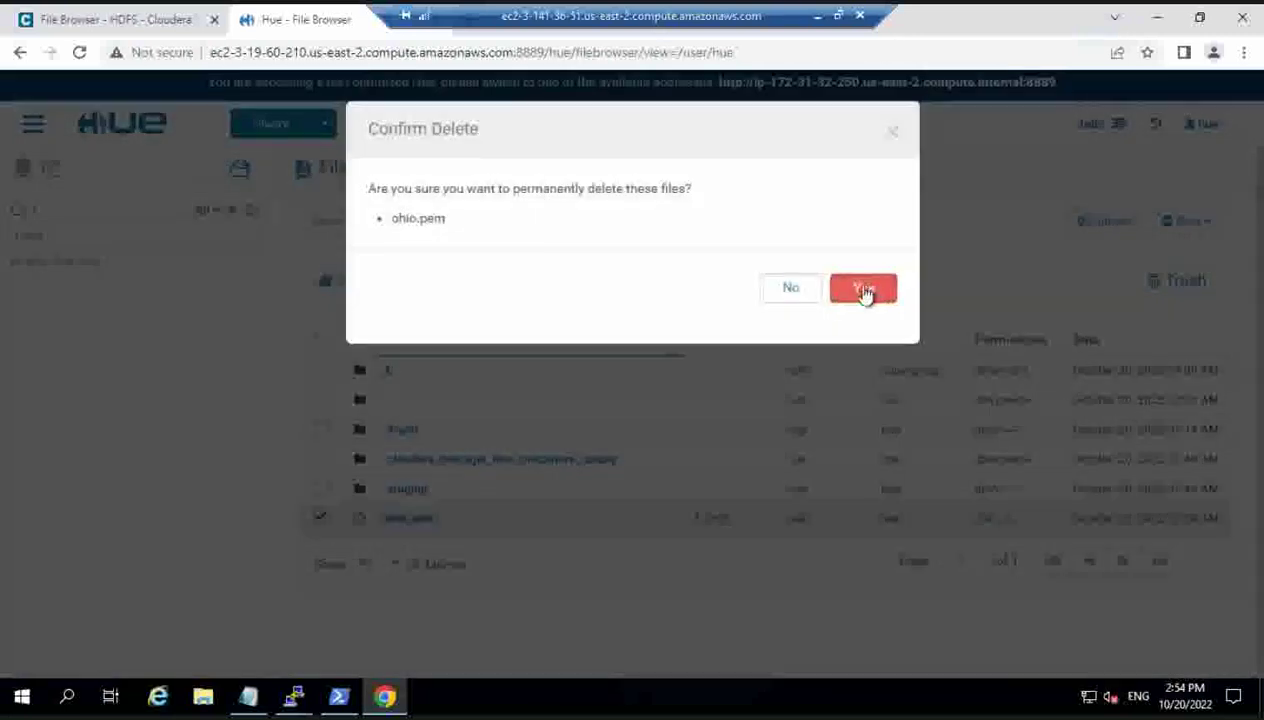
{"action": "left_click", "coordinate": [864, 290]}
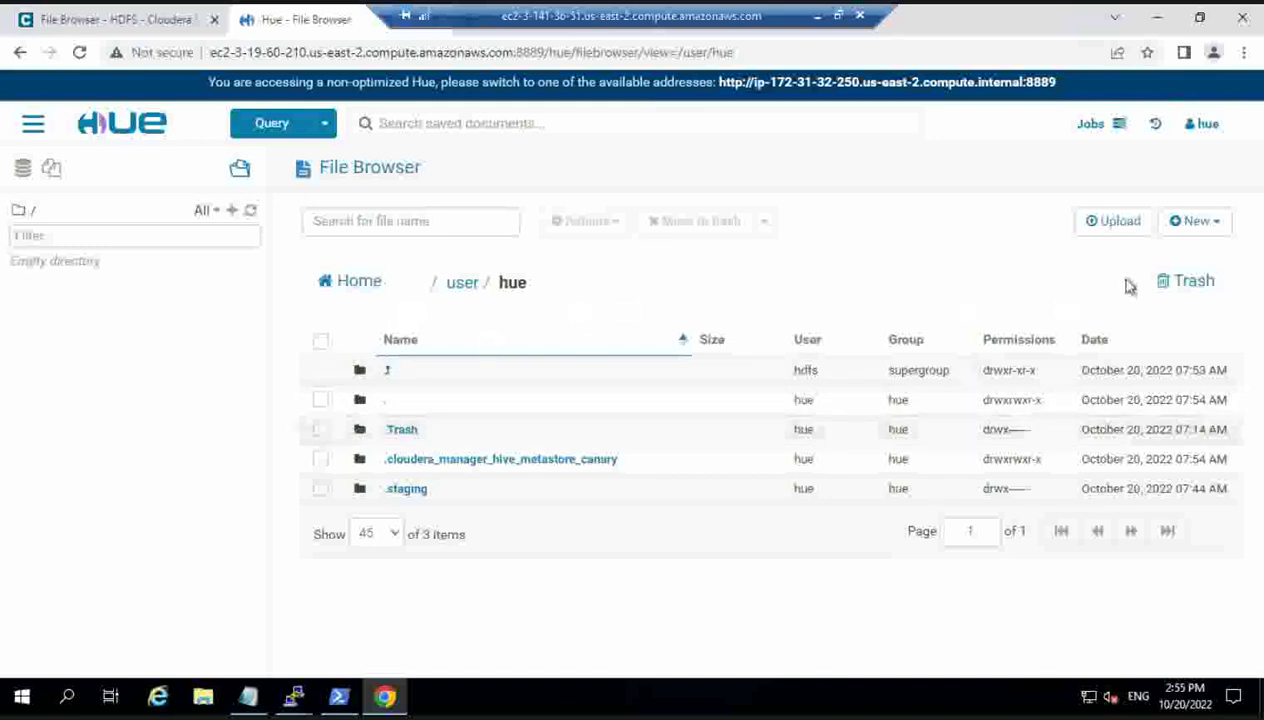
In the HDFS File Browser, go up to root and view its snapshot options
{"action": "left_click", "coordinate": [140, 28]}
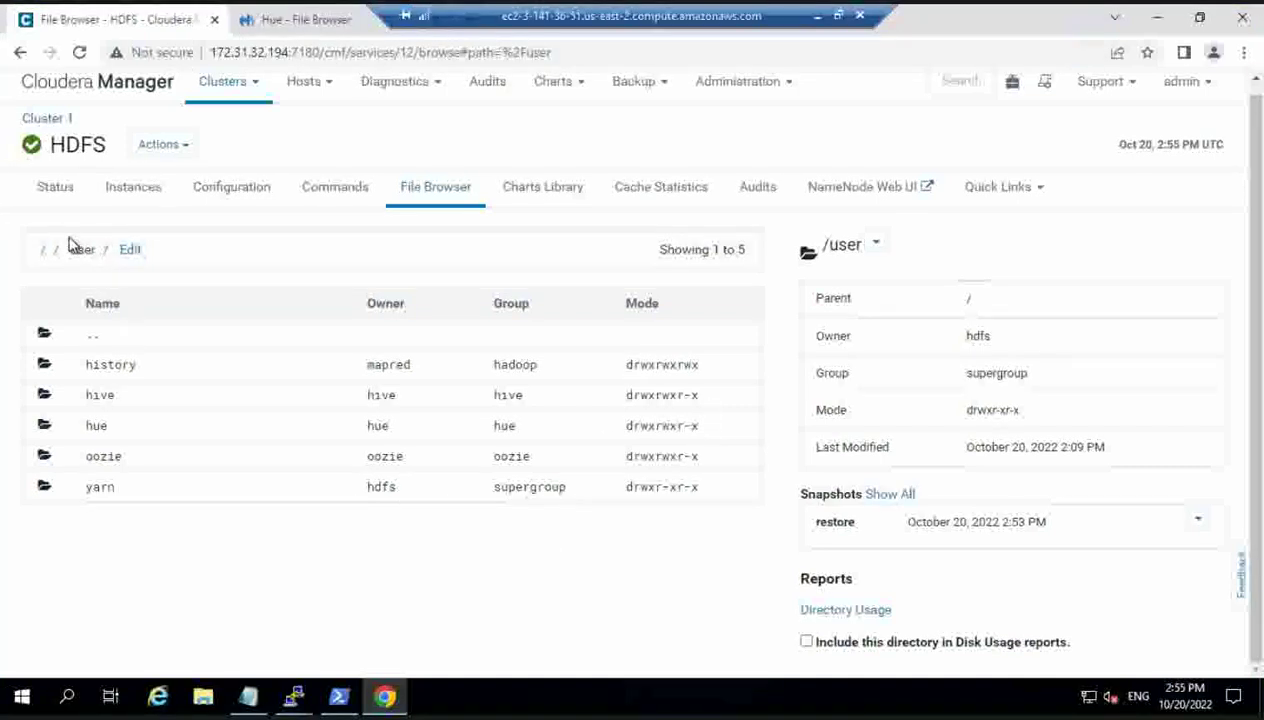
{"action": "left_click", "coordinate": [100, 335]}
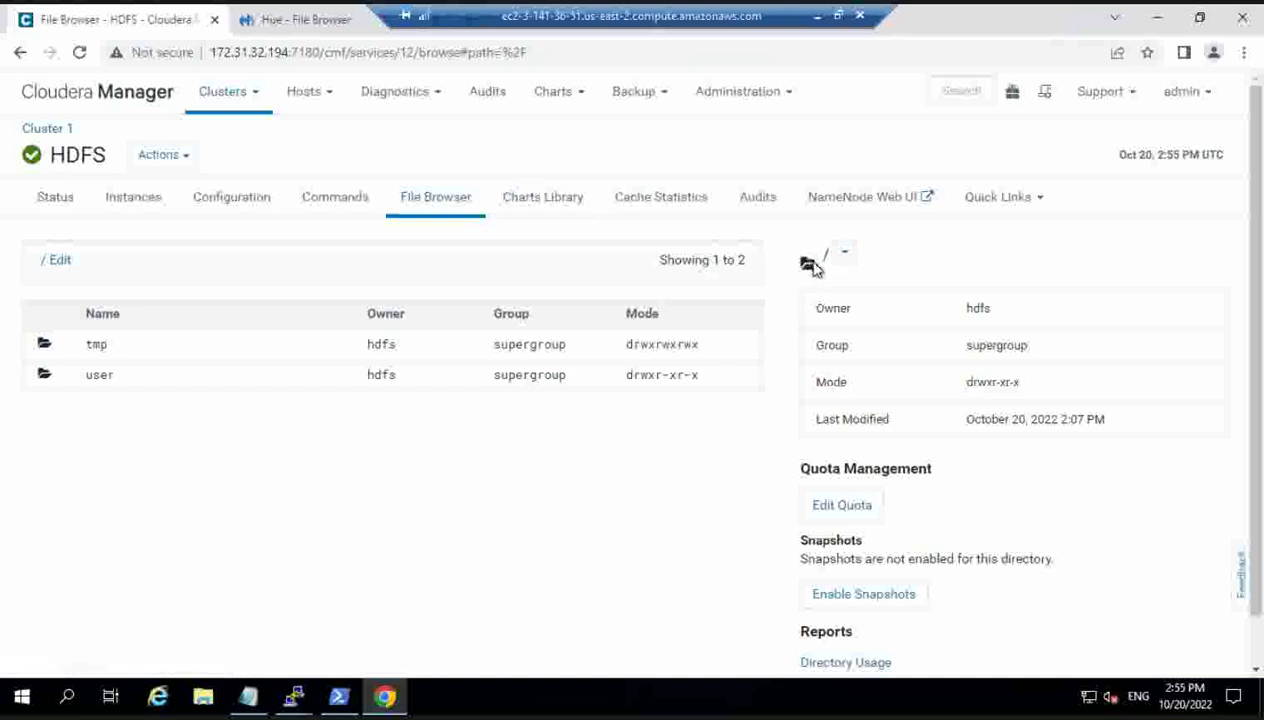
{"action": "left_click", "coordinate": [845, 253]}
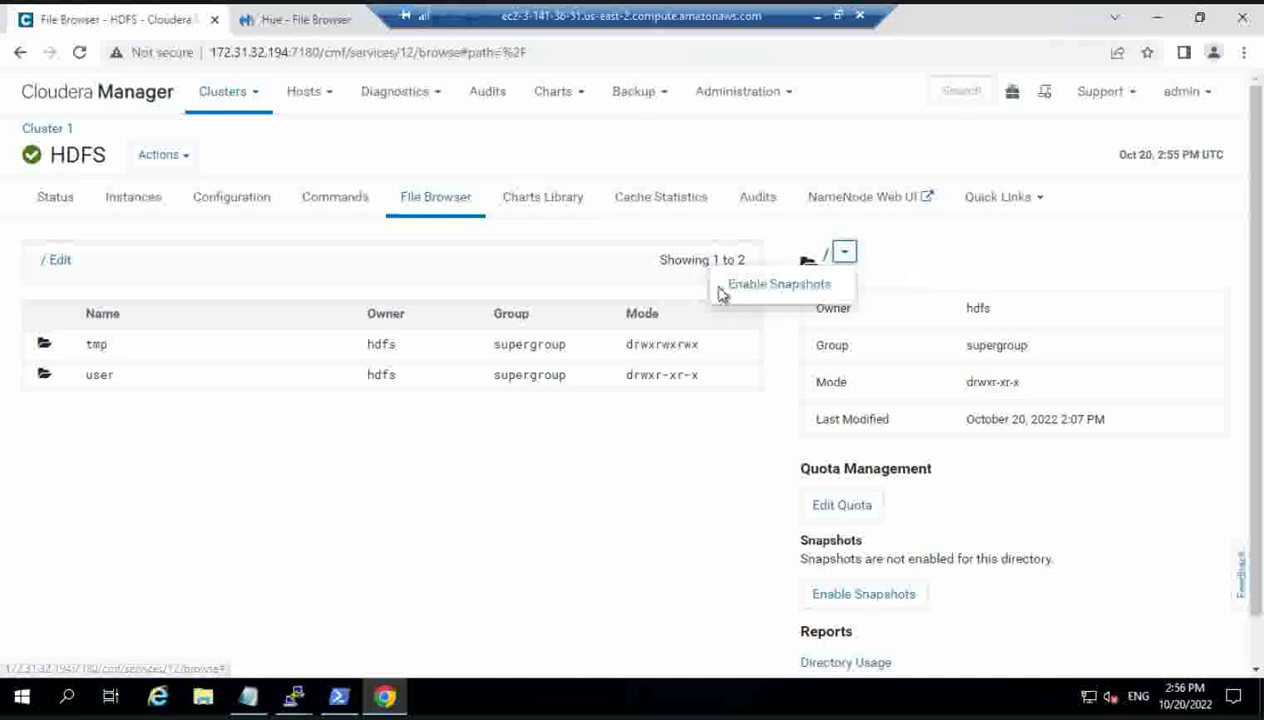
Restore /user from the 'restore' snapshot using the HDFS copy method
{"action": "left_click", "coordinate": [99, 374]}
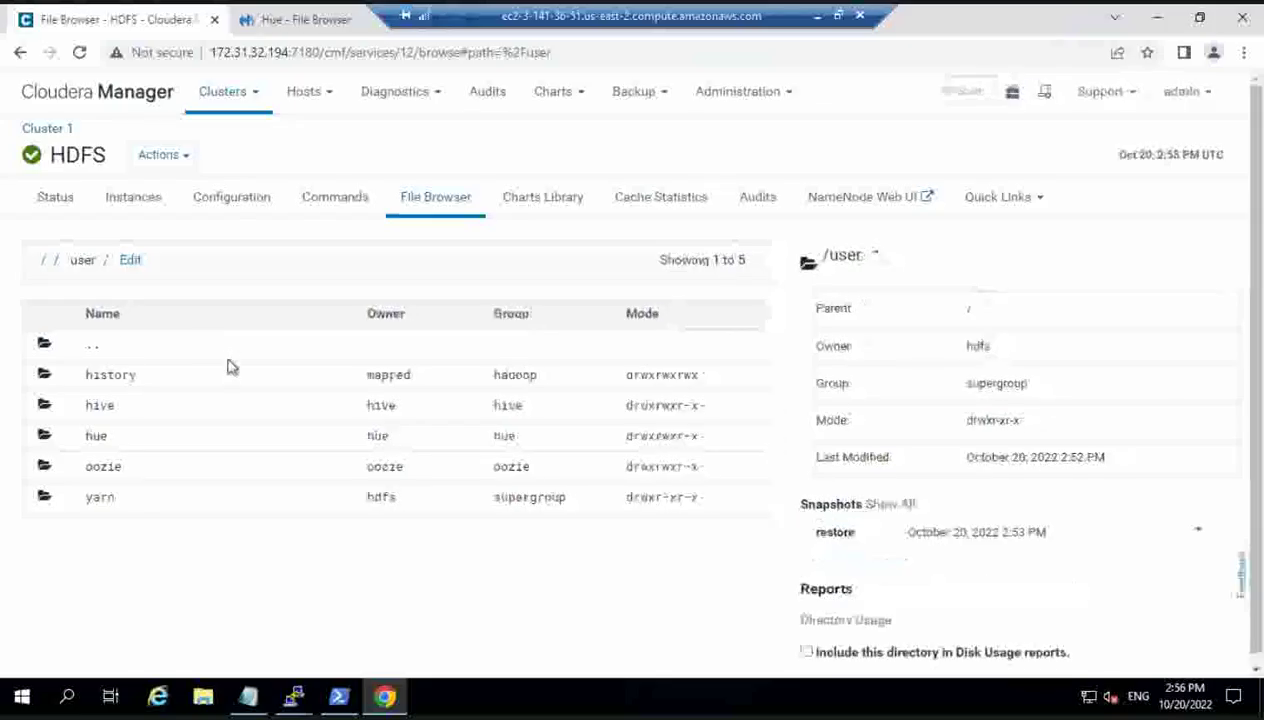
{"action": "left_click", "coordinate": [876, 256]}
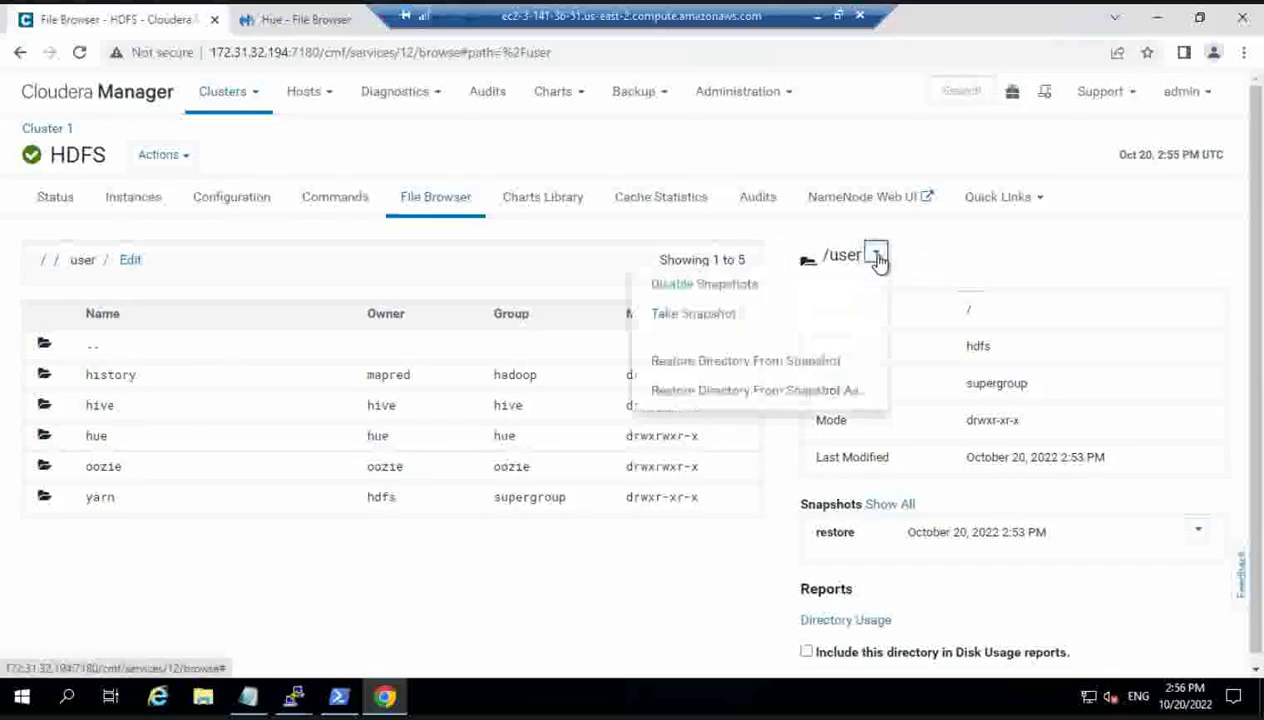
{"action": "left_click", "coordinate": [689, 362]}
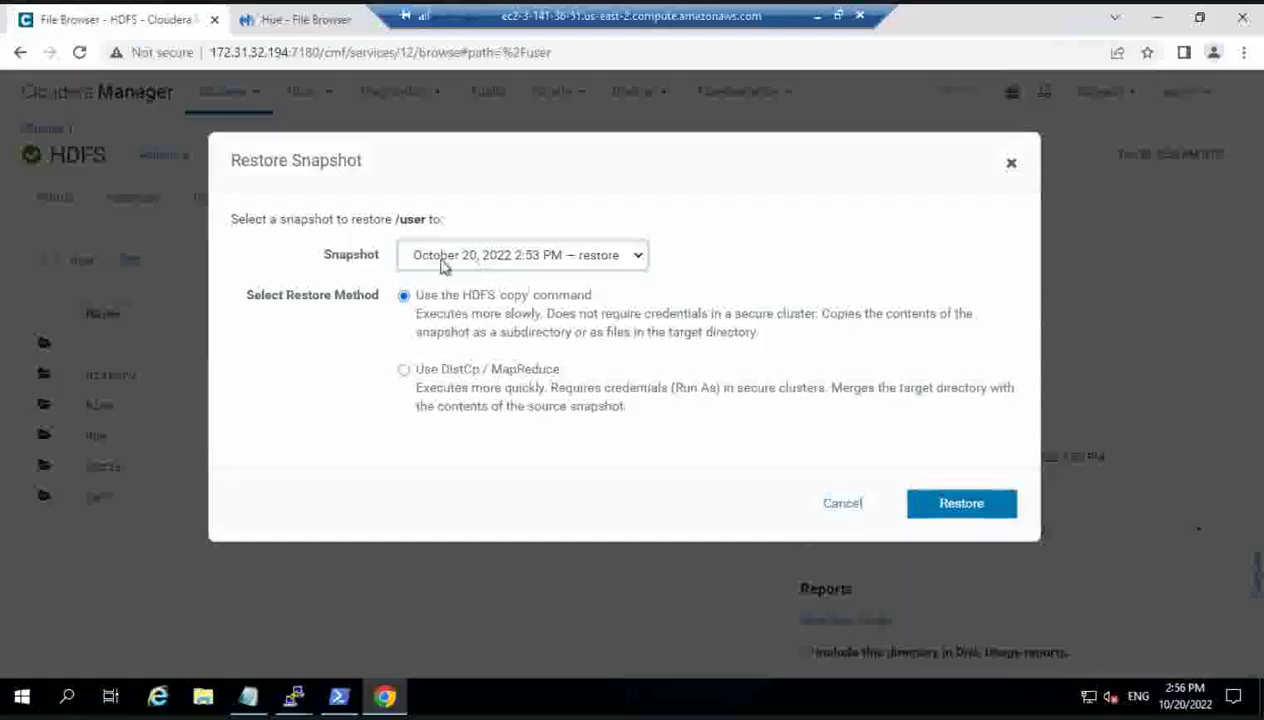
{"action": "left_click", "coordinate": [954, 510]}
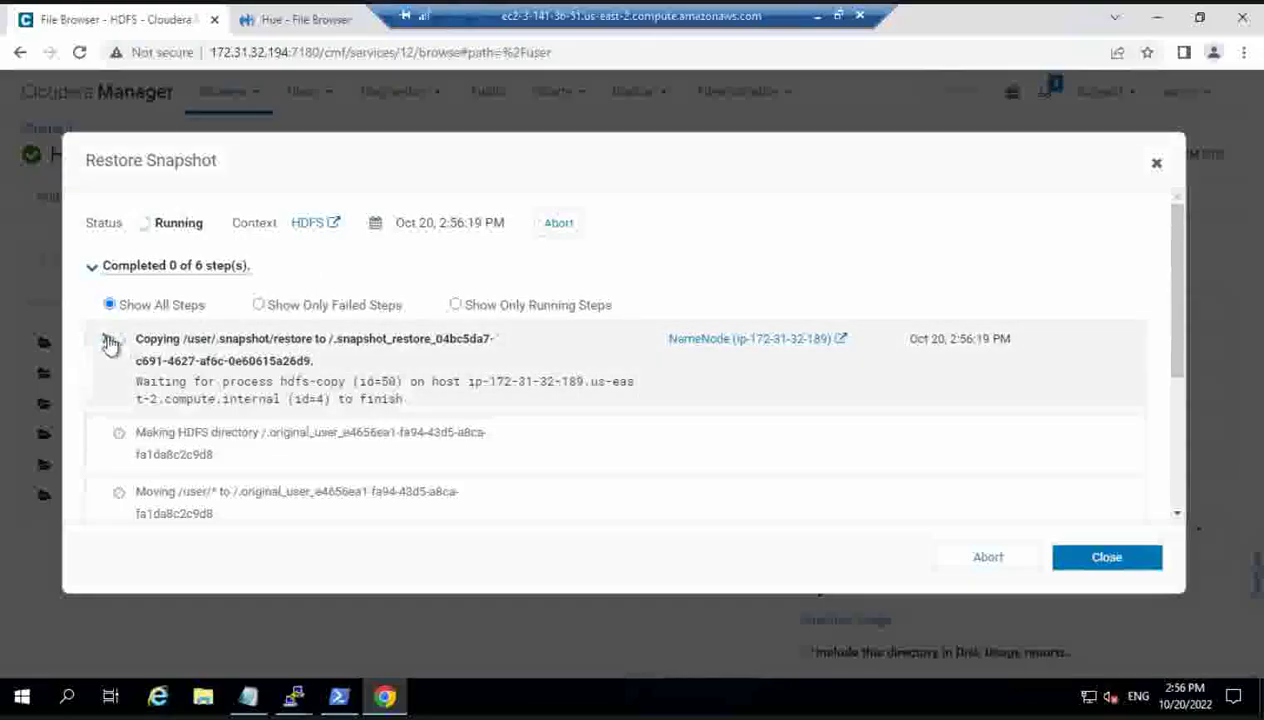
Expand the restore's first step to inspect its hdfs.sh copy command and stdout
{"action": "left_click", "coordinate": [110, 342]}
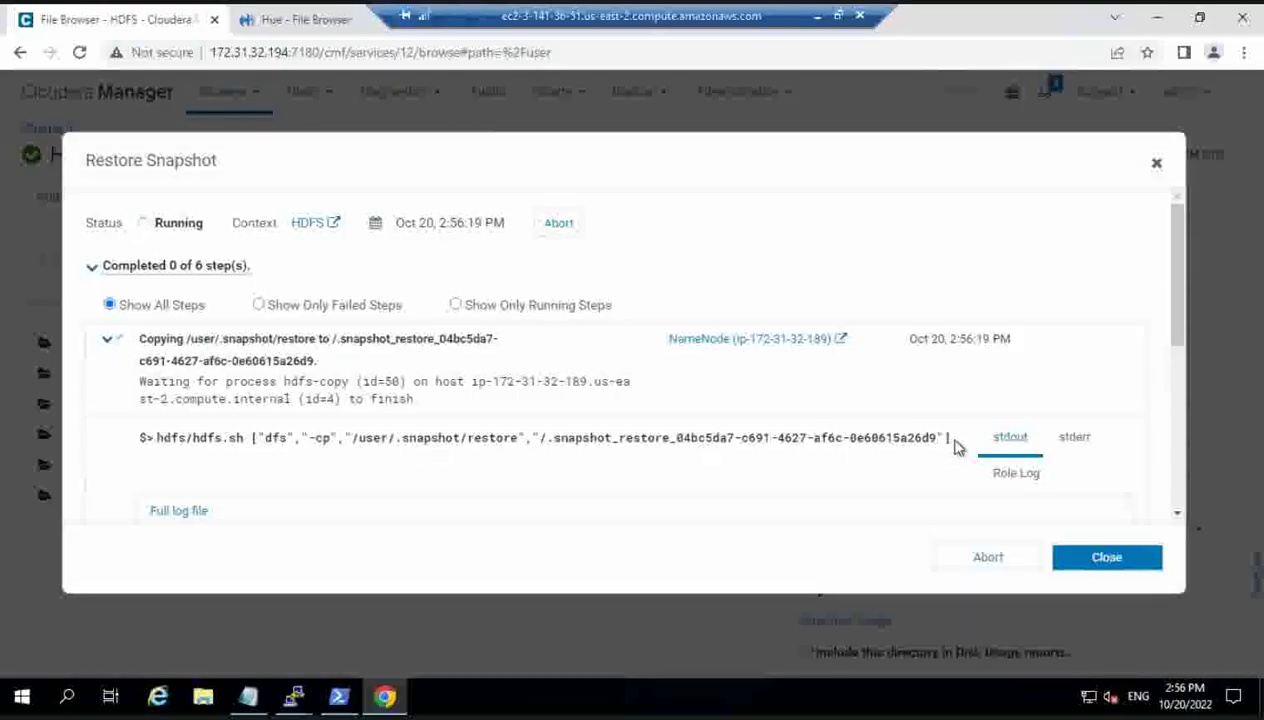
{"action": "left_click_drag", "start_coordinate": [947, 438], "coordinate": [560, 432]}
{"action": "left_click", "coordinate": [738, 473]}
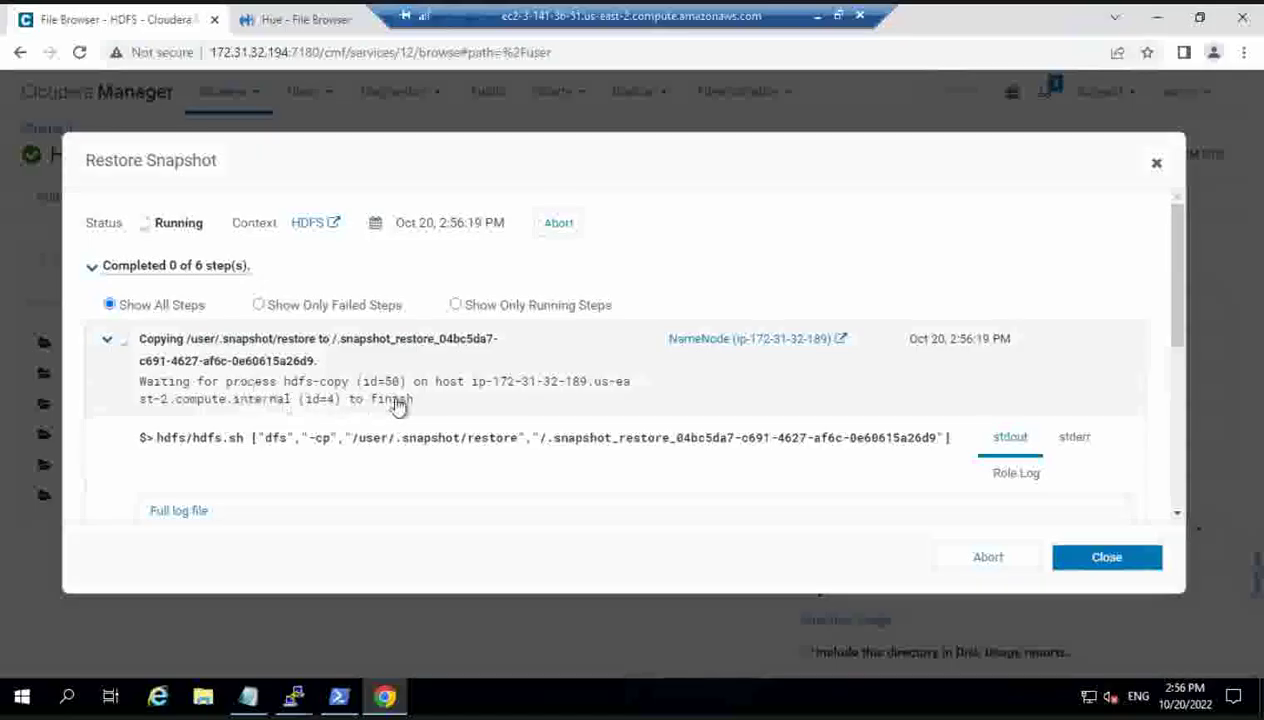
{"action": "scroll", "coordinate": [560, 440], "scroll_direction": "down", "scroll_amount": 2}
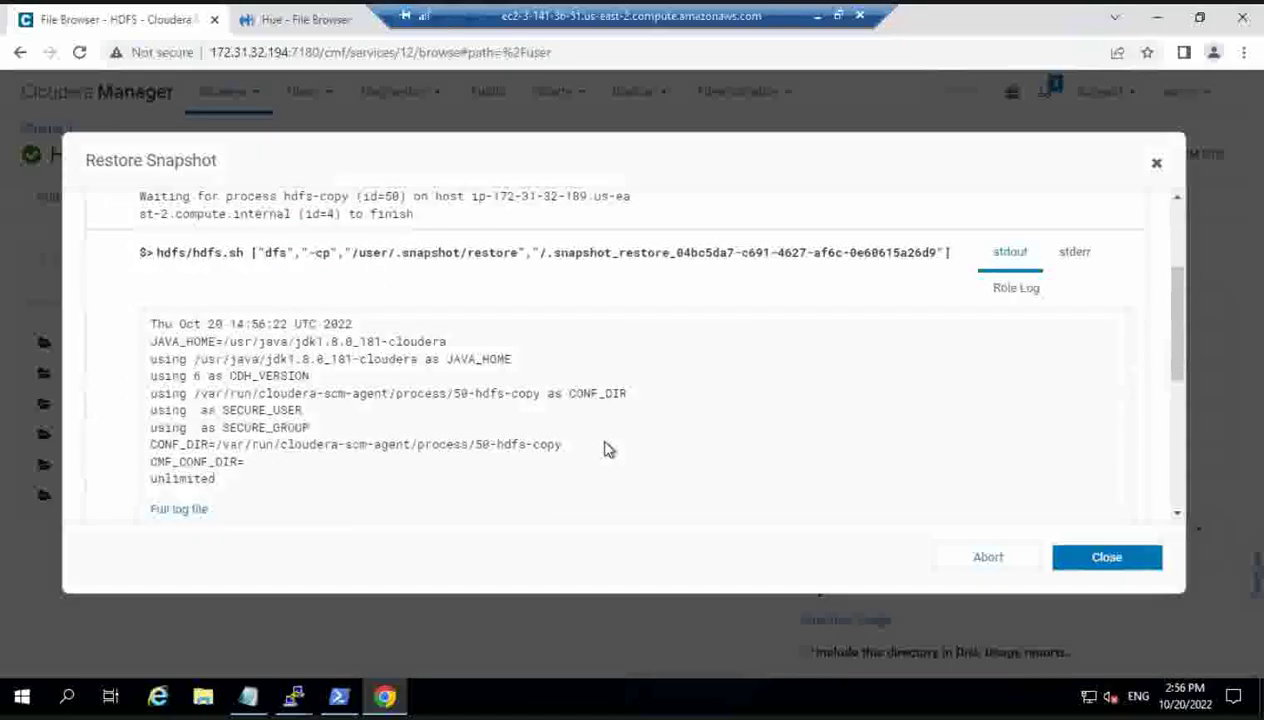
{"action": "scroll", "coordinate": [607, 449], "scroll_direction": "down", "scroll_amount": 2}
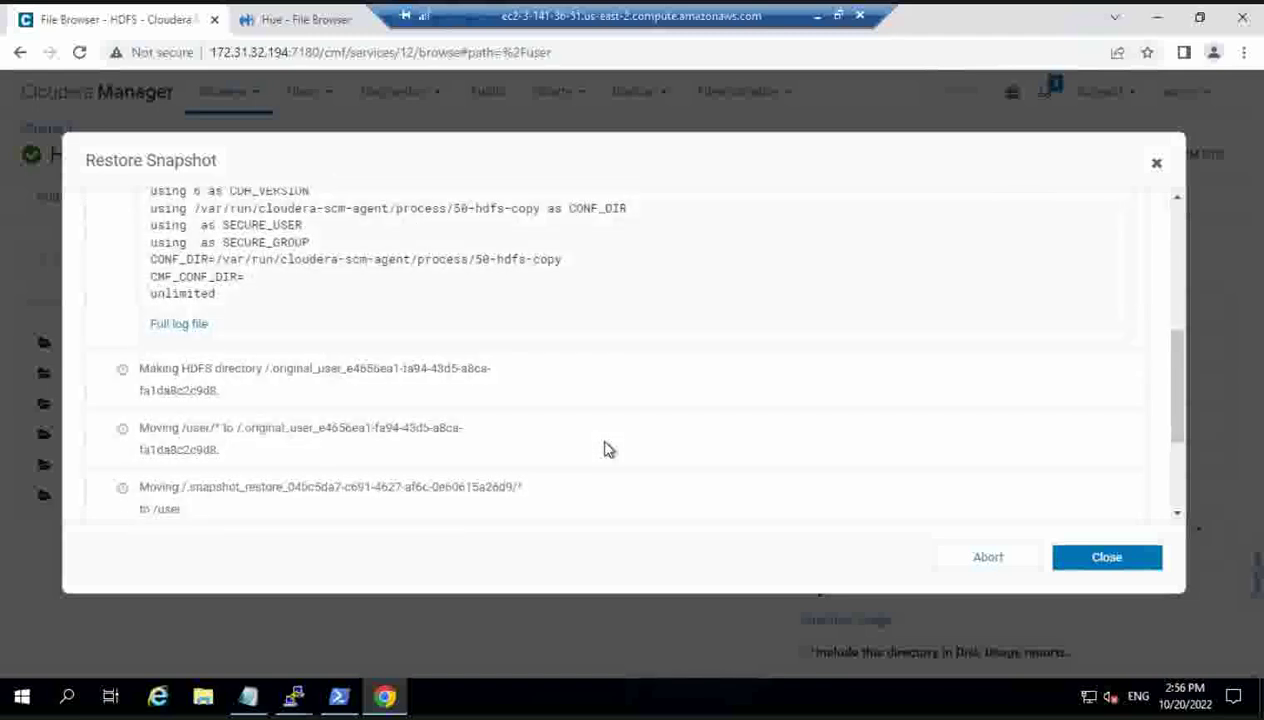
{"action": "scroll", "coordinate": [607, 449], "scroll_direction": "down", "scroll_amount": 2}
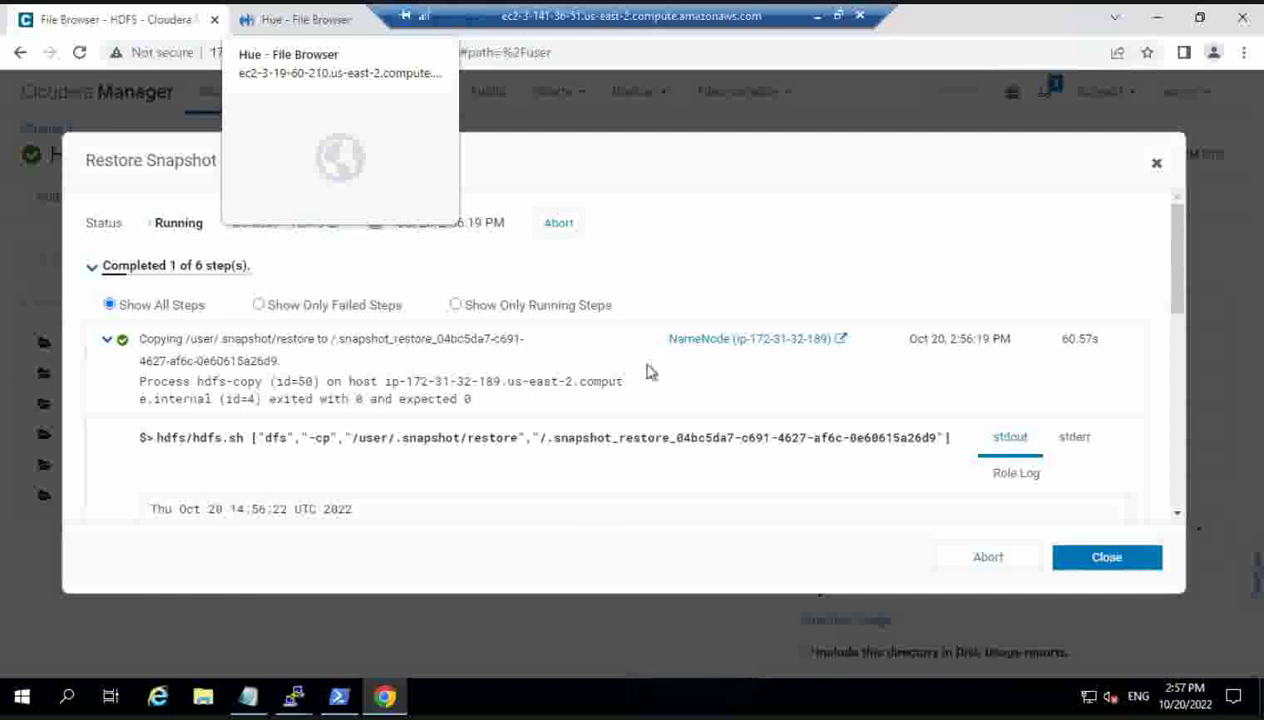
Review the six completed Restore Snapshot steps for /user, then close the progress report
{"action": "left_click", "coordinate": [739, 280]}
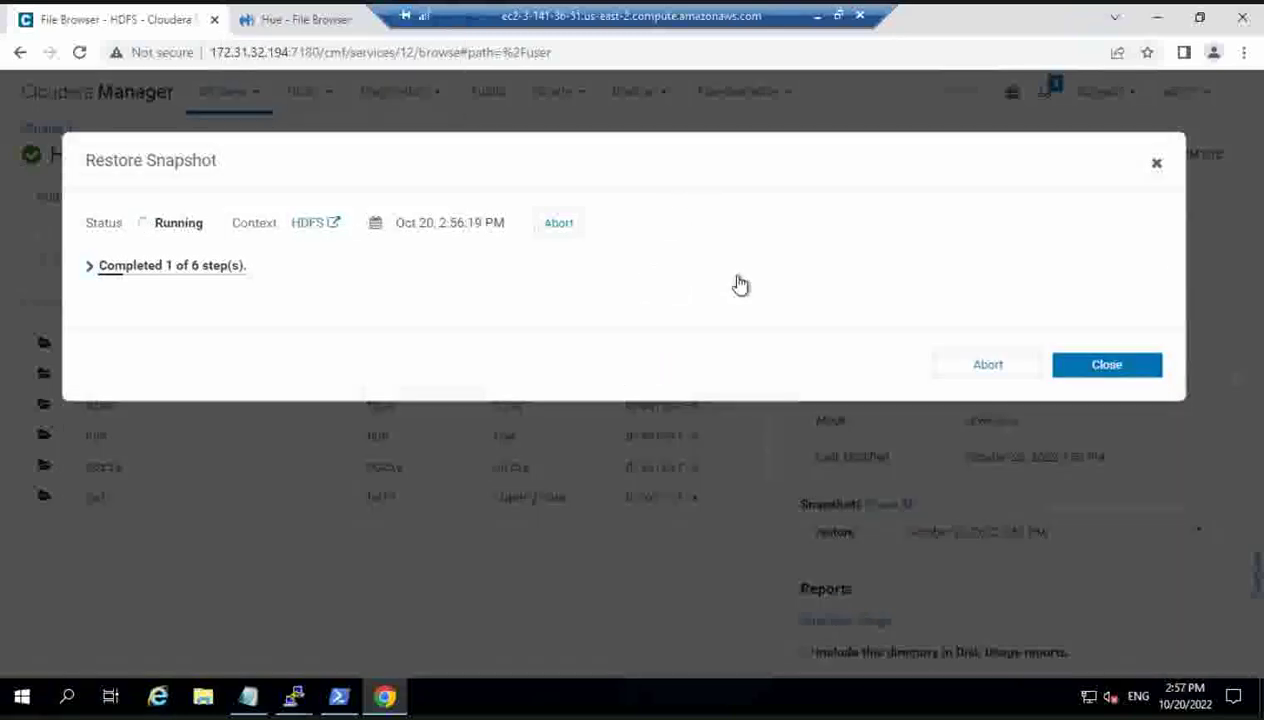
{"action": "left_click", "coordinate": [89, 267]}
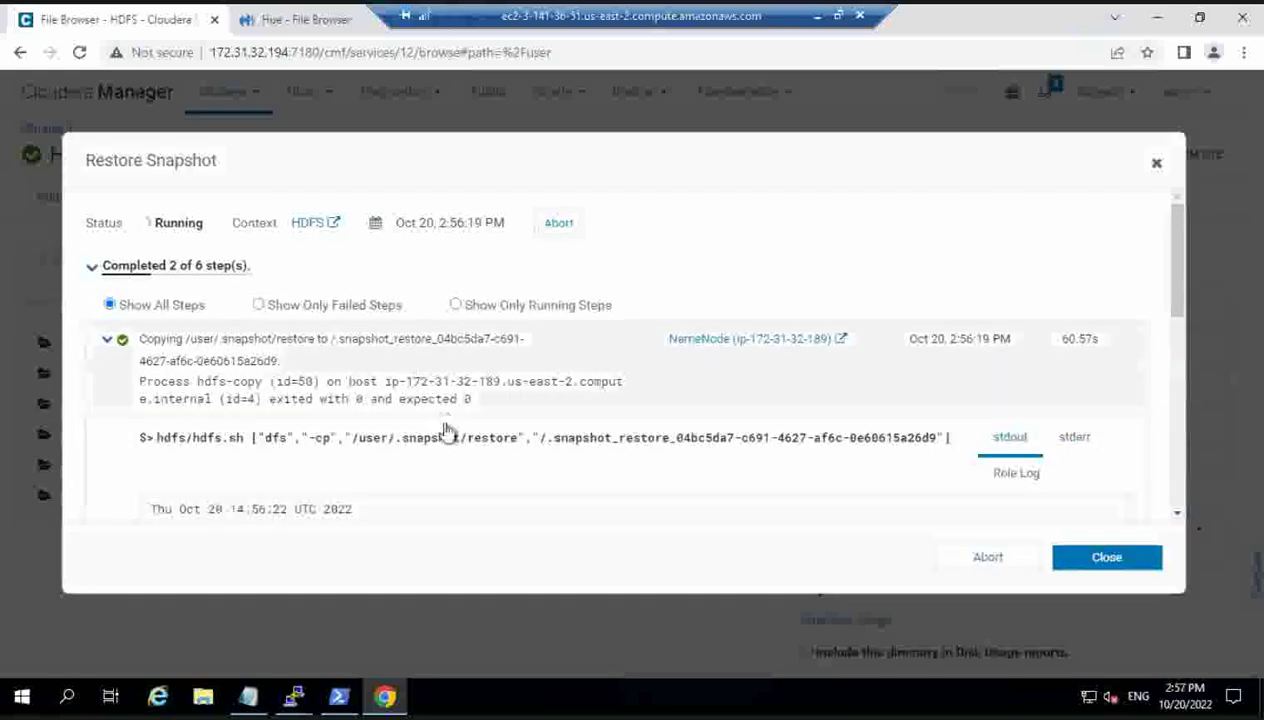
{"action": "scroll", "coordinate": [447, 431], "scroll_direction": "down", "scroll_amount": 2}
{"action": "scroll", "coordinate": [449, 430], "scroll_direction": "down", "scroll_amount": 3}
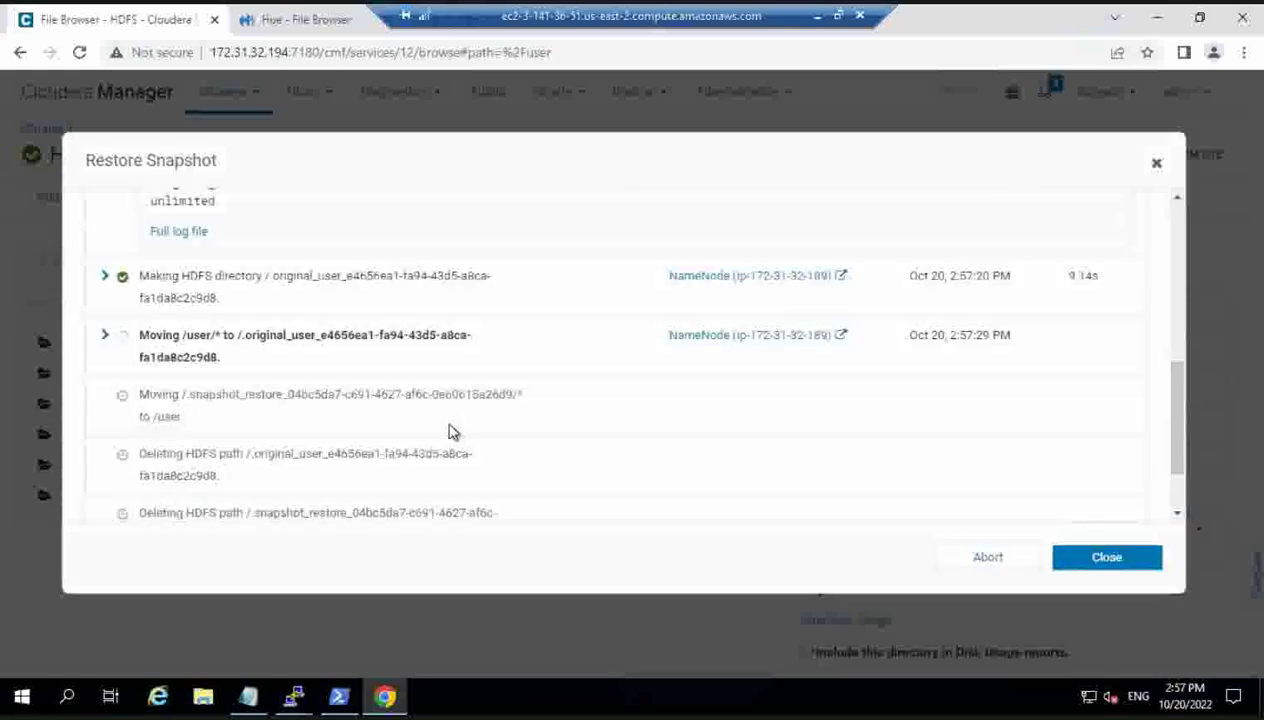
{"action": "scroll", "coordinate": [449, 430], "scroll_direction": "up", "scroll_amount": 3}
{"action": "scroll", "coordinate": [185, 352], "scroll_direction": "up", "scroll_amount": 5}
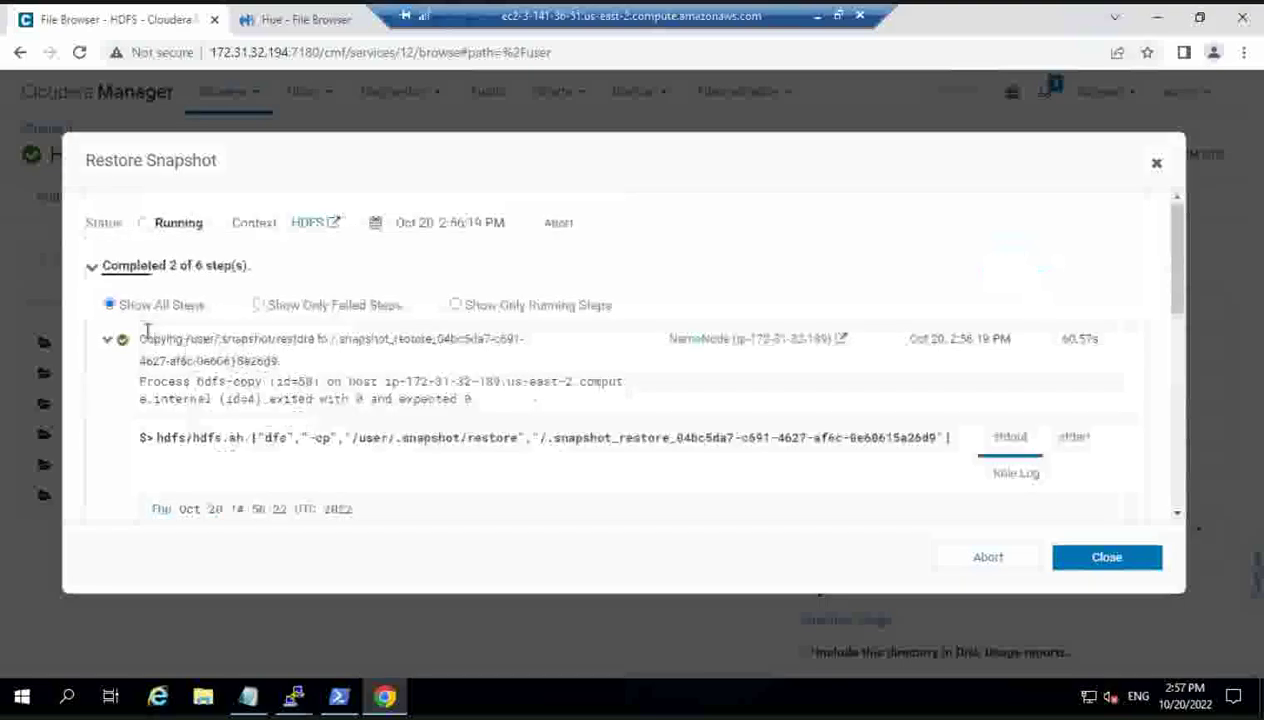
{"action": "left_click", "coordinate": [108, 342]}
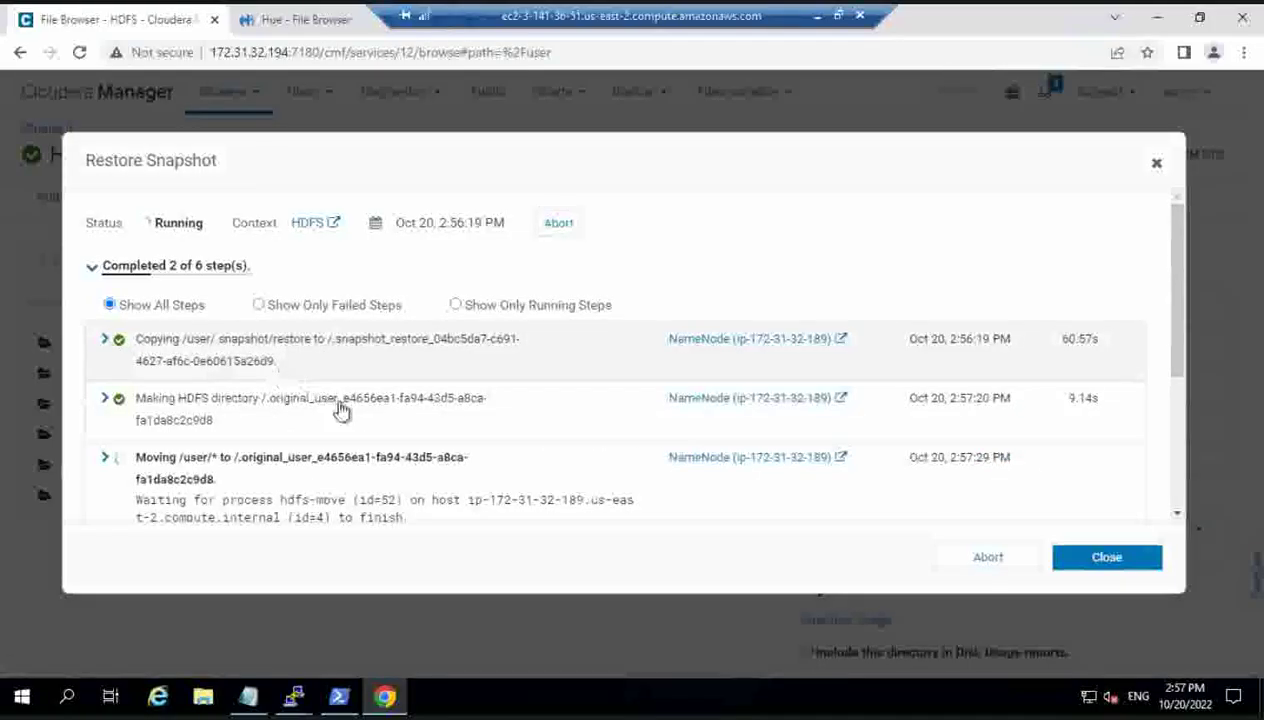
{"action": "scroll", "coordinate": [465, 438], "scroll_direction": "down", "scroll_amount": 1}
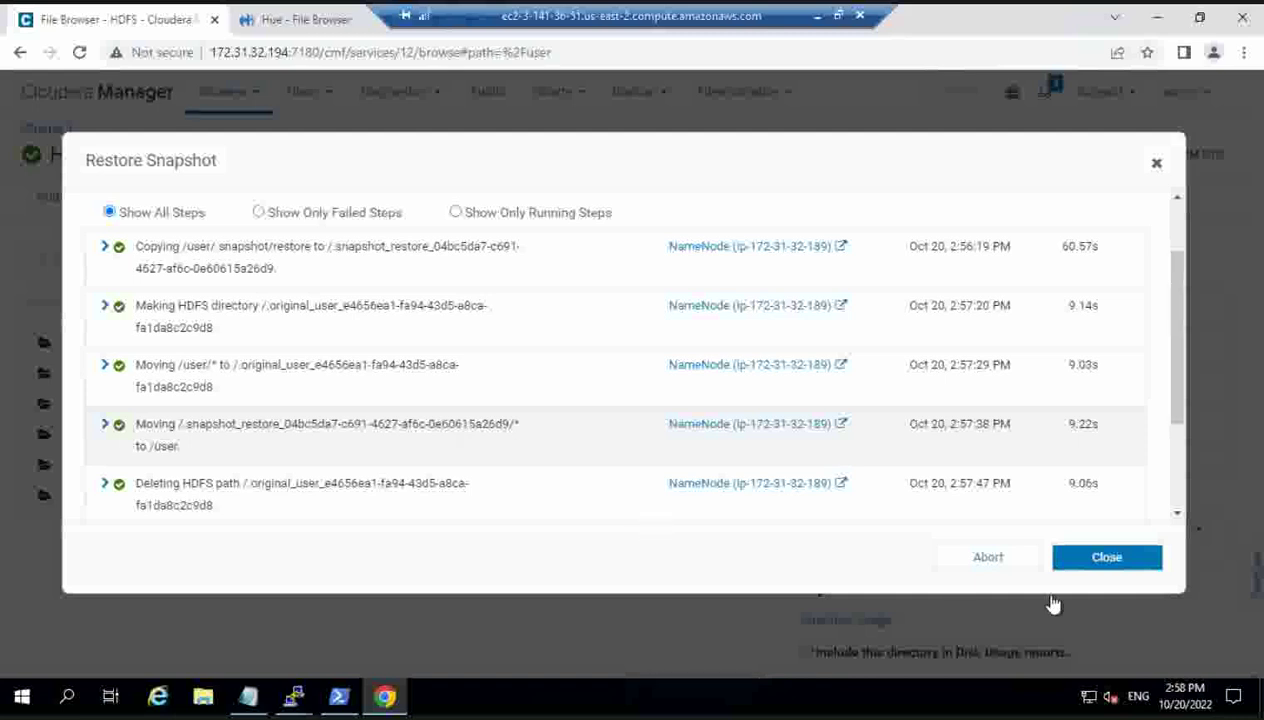
{"action": "scroll", "coordinate": [1176, 513], "scroll_direction": "down", "scroll_amount": 3}
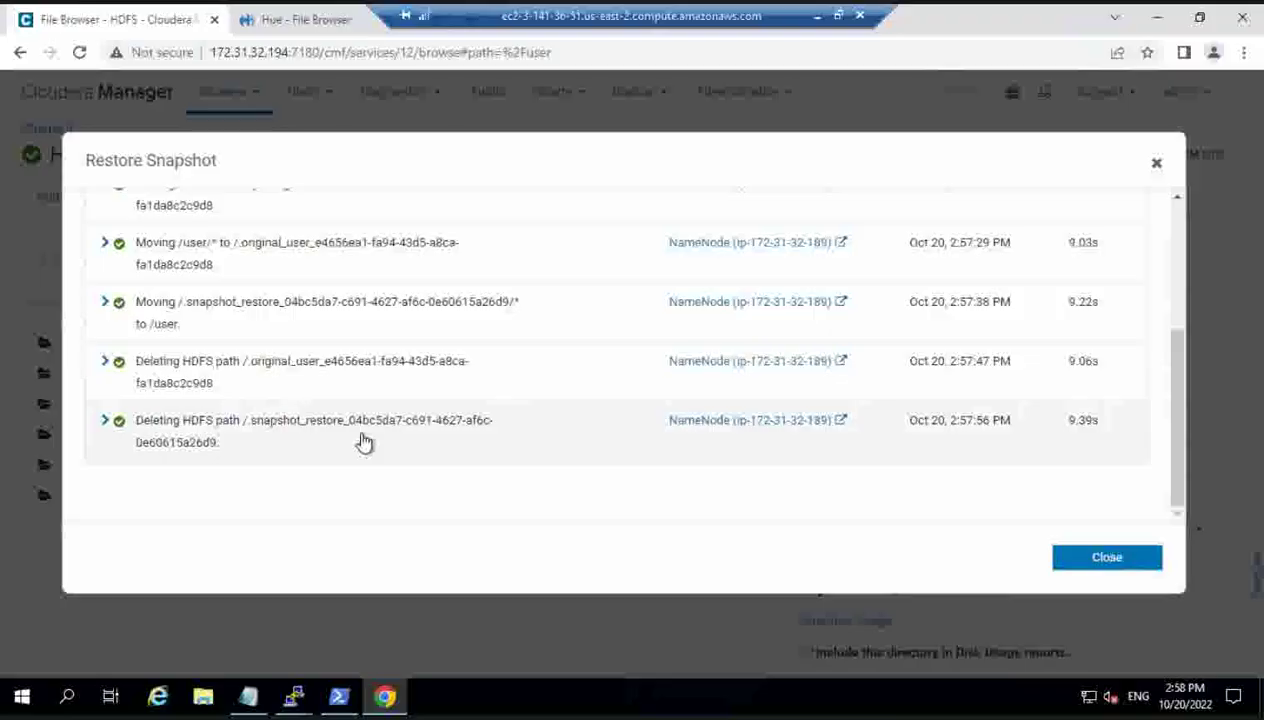
{"action": "left_click", "coordinate": [1107, 559]}
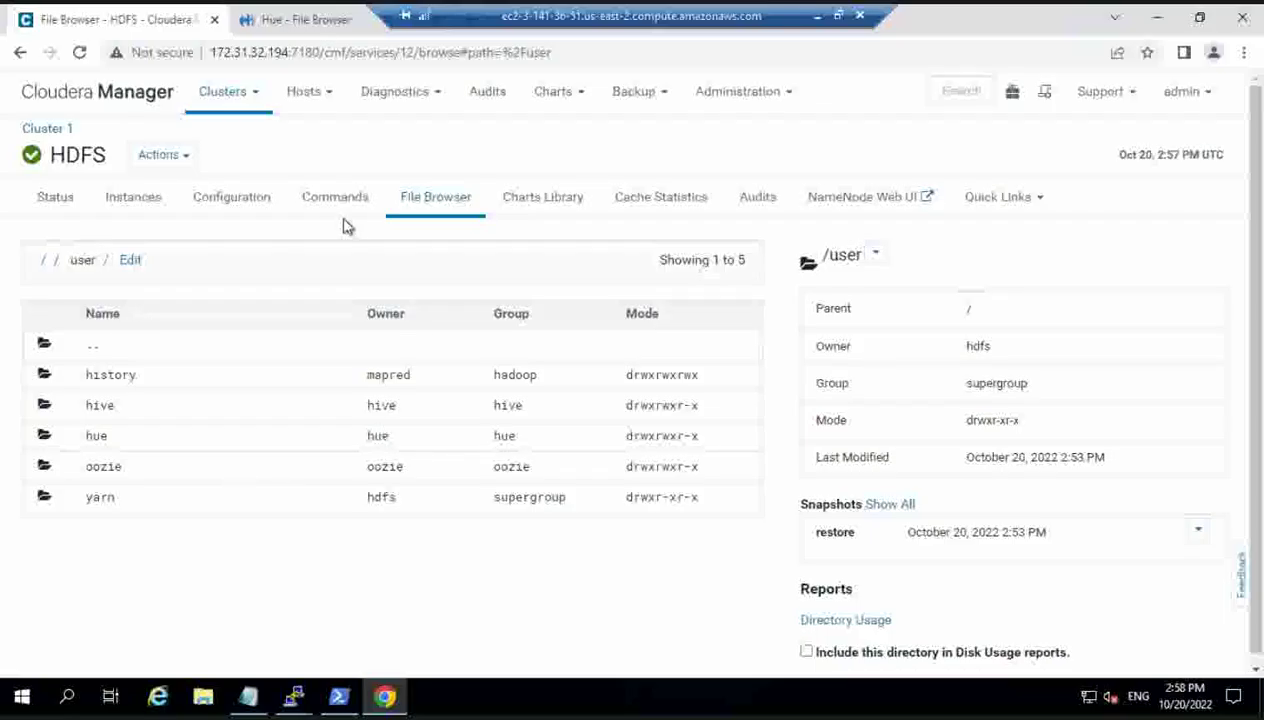
Reload Hue's /user/hue listing, view the restored ohio.pem, then return to Cloudera Manager
{"action": "left_click", "coordinate": [310, 32]}
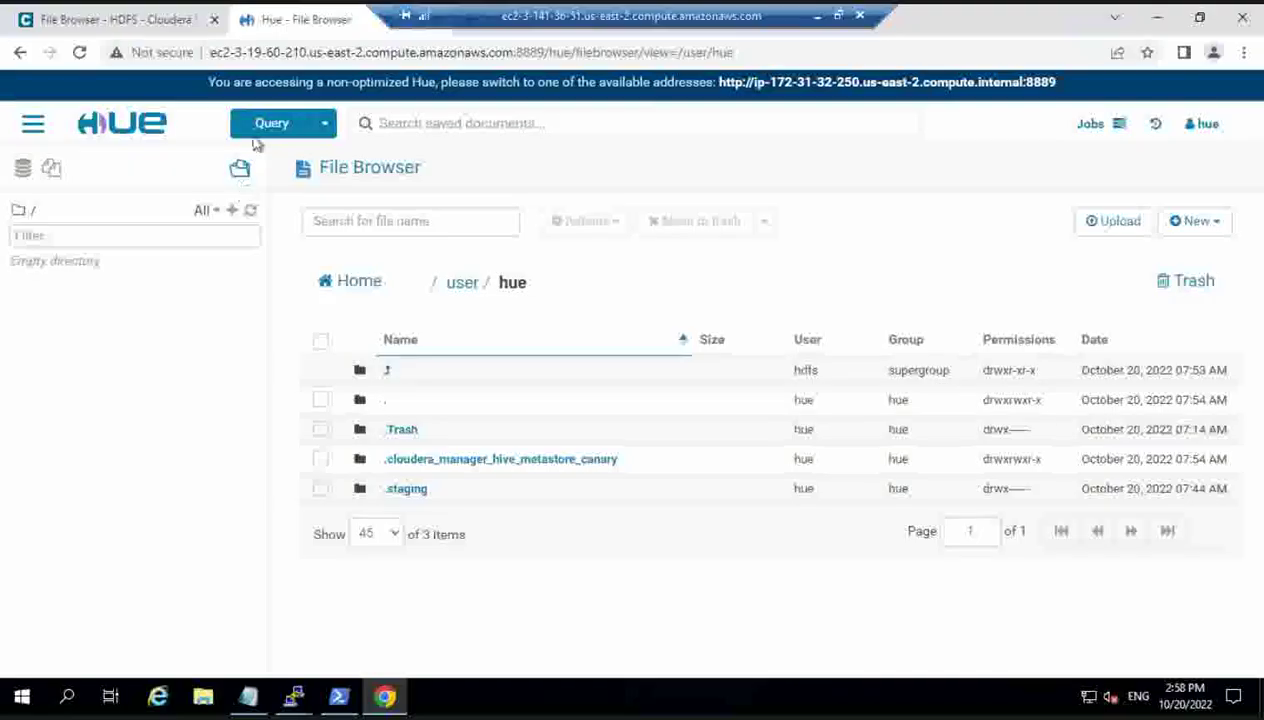
{"action": "left_click", "coordinate": [250, 215]}
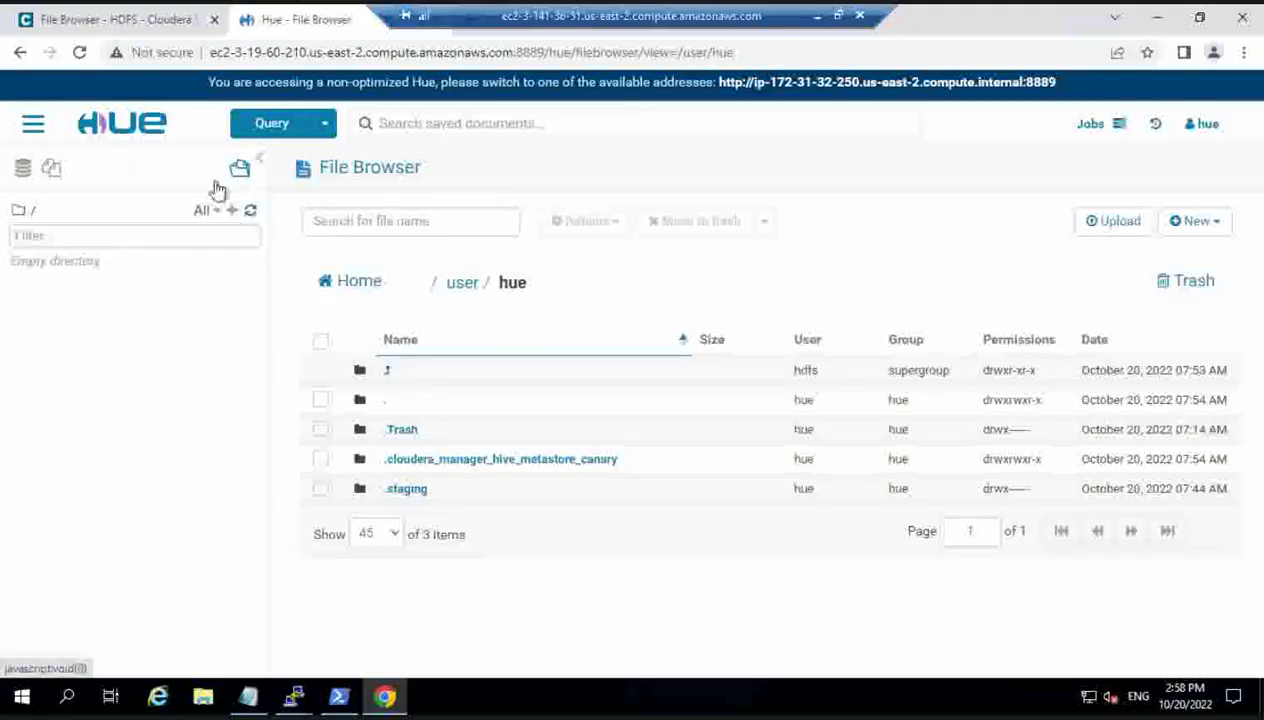
{"action": "left_click", "coordinate": [80, 53]}
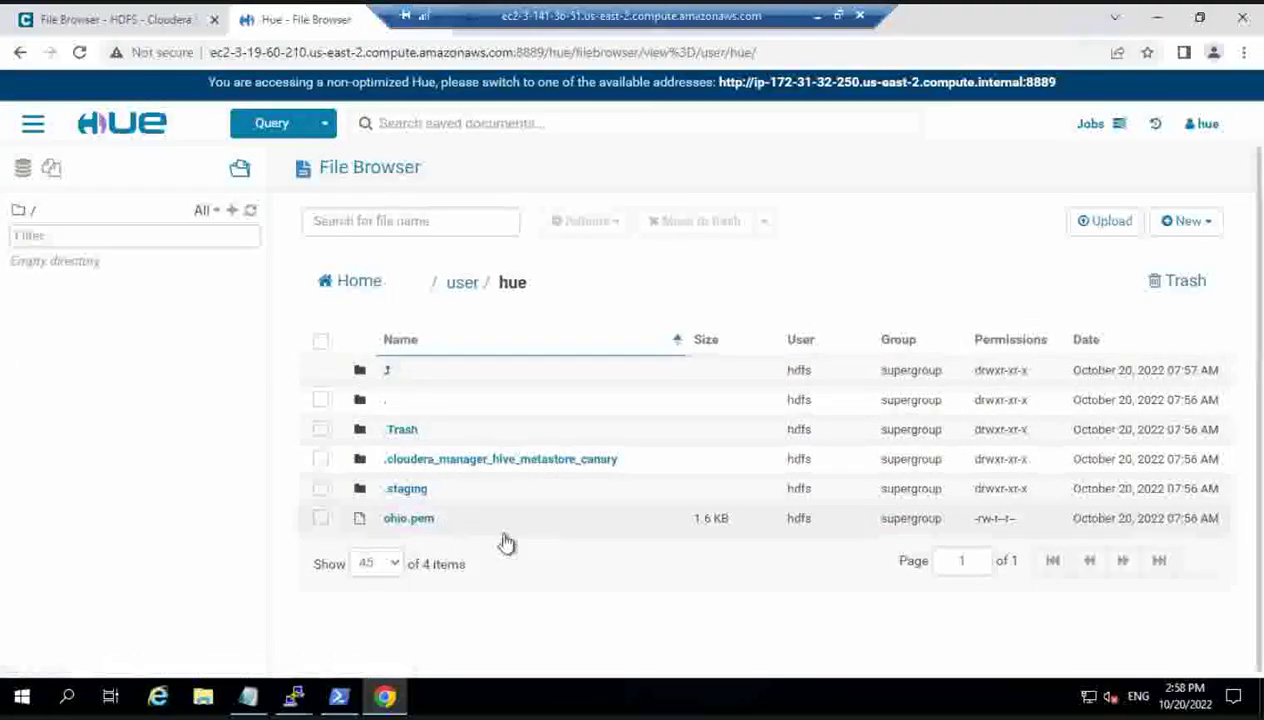
{"action": "left_click", "coordinate": [370, 524]}
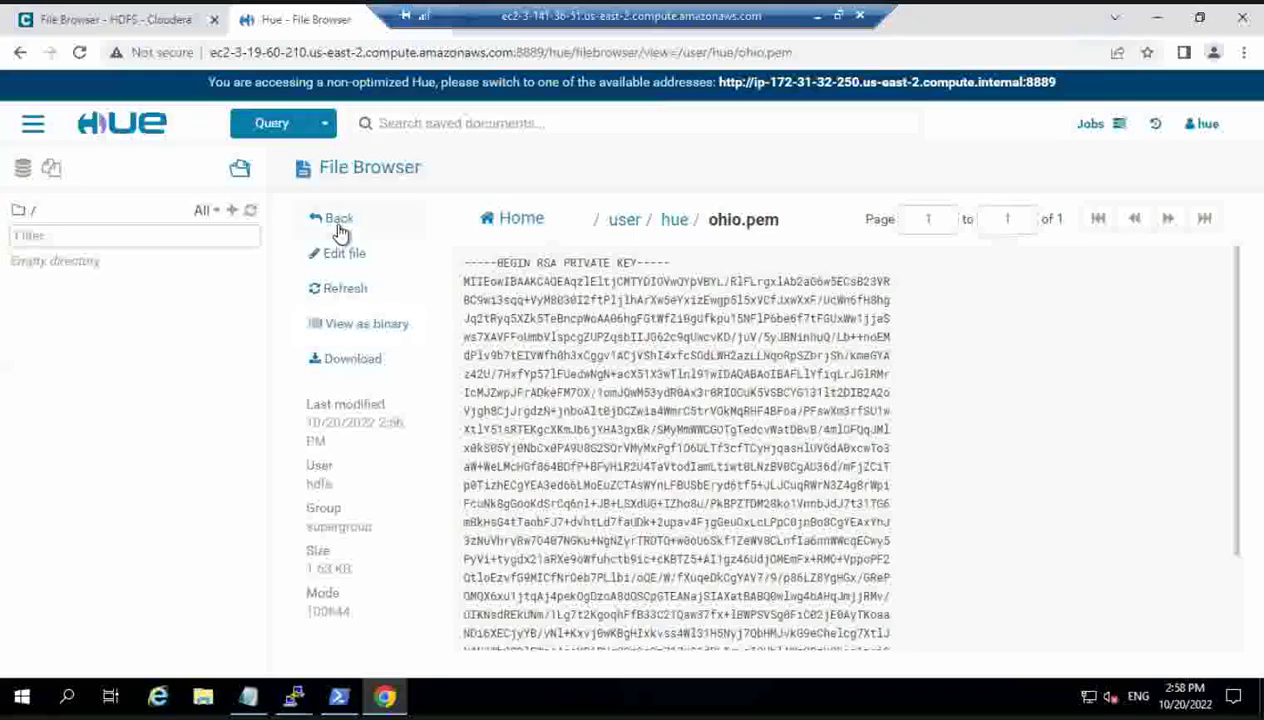
{"action": "left_click", "coordinate": [336, 224]}
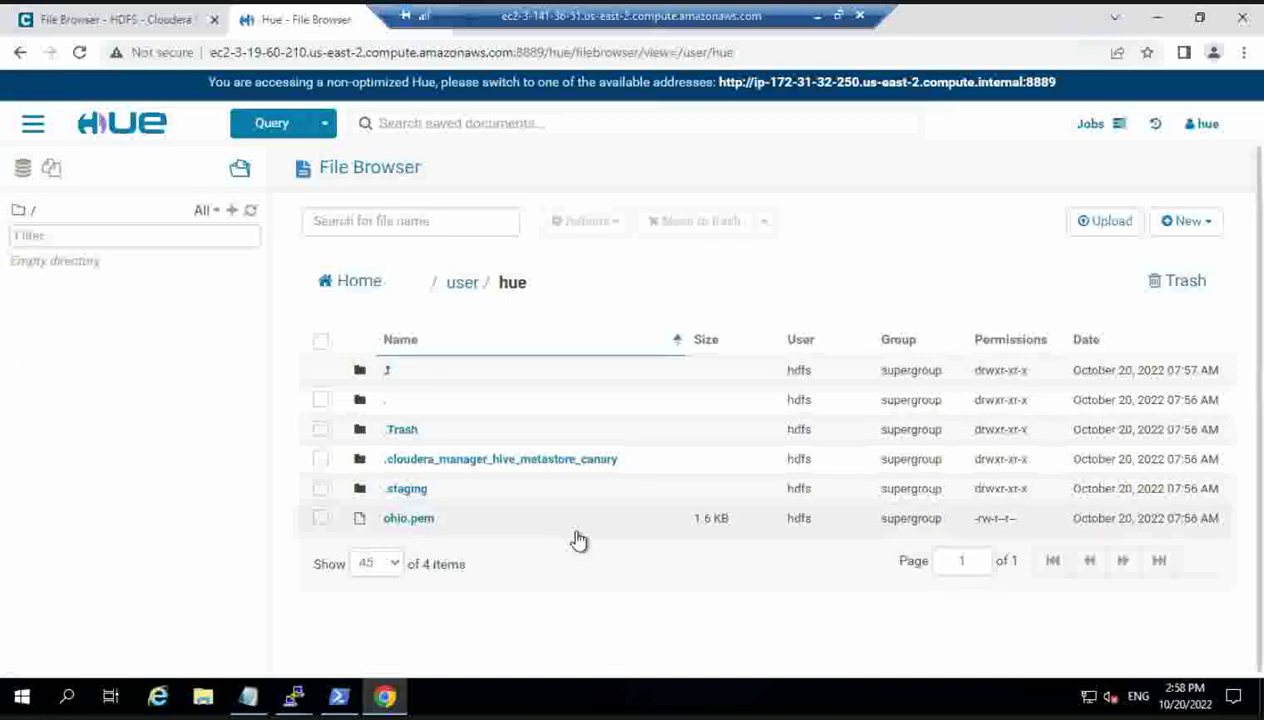
{"action": "left_click", "coordinate": [121, 19]}
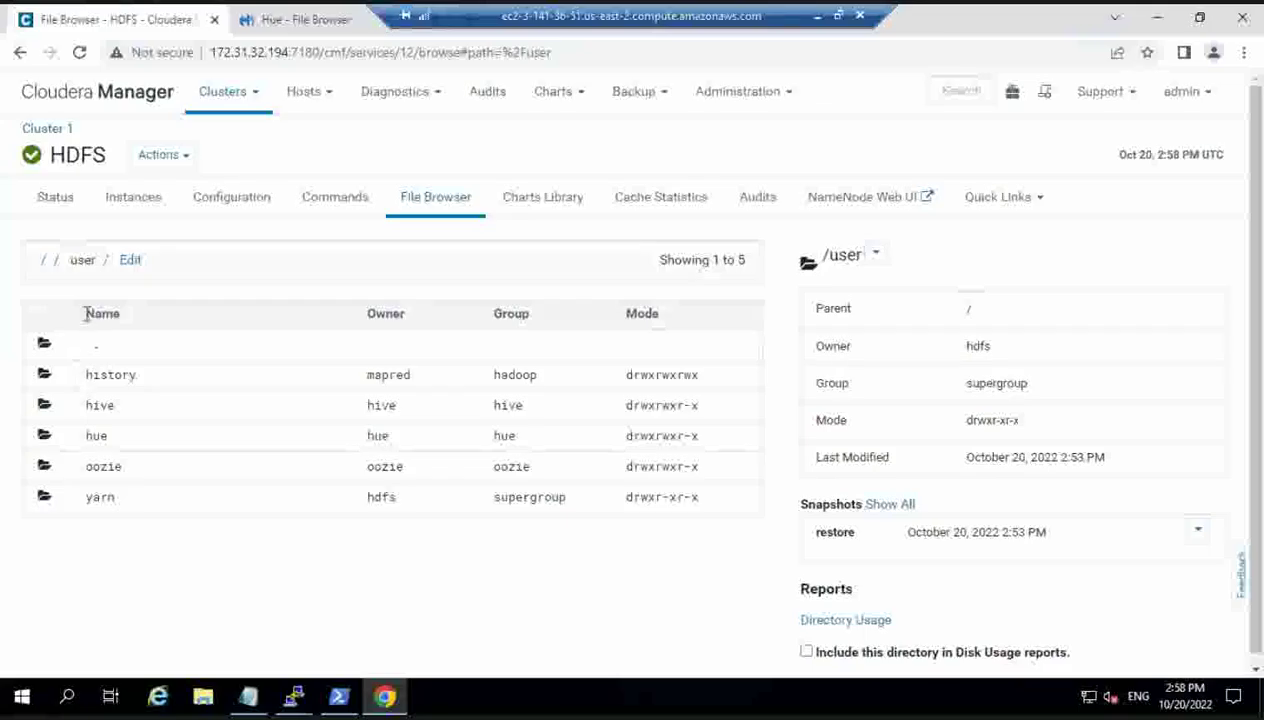
Attempt Disable Snapshots on /user and cancel it
{"action": "left_click", "coordinate": [875, 254]}
{"action": "left_click", "coordinate": [138, 268]}
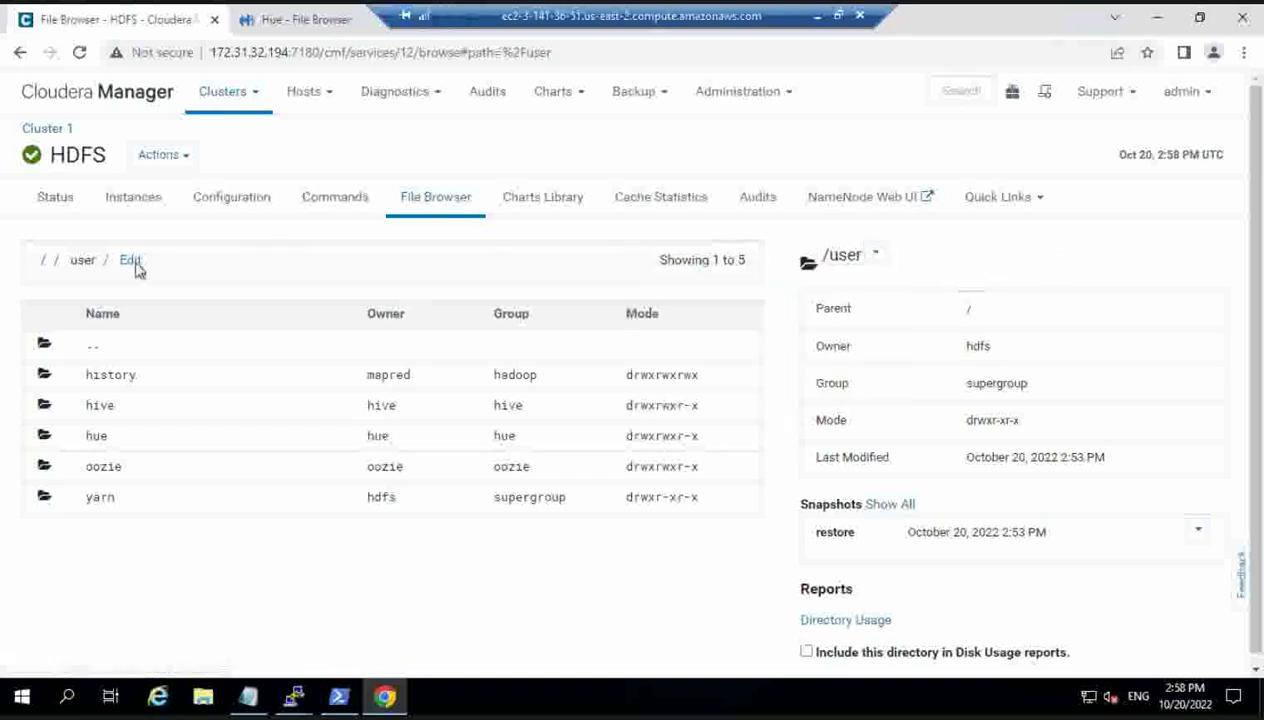
{"action": "left_click", "coordinate": [875, 254]}
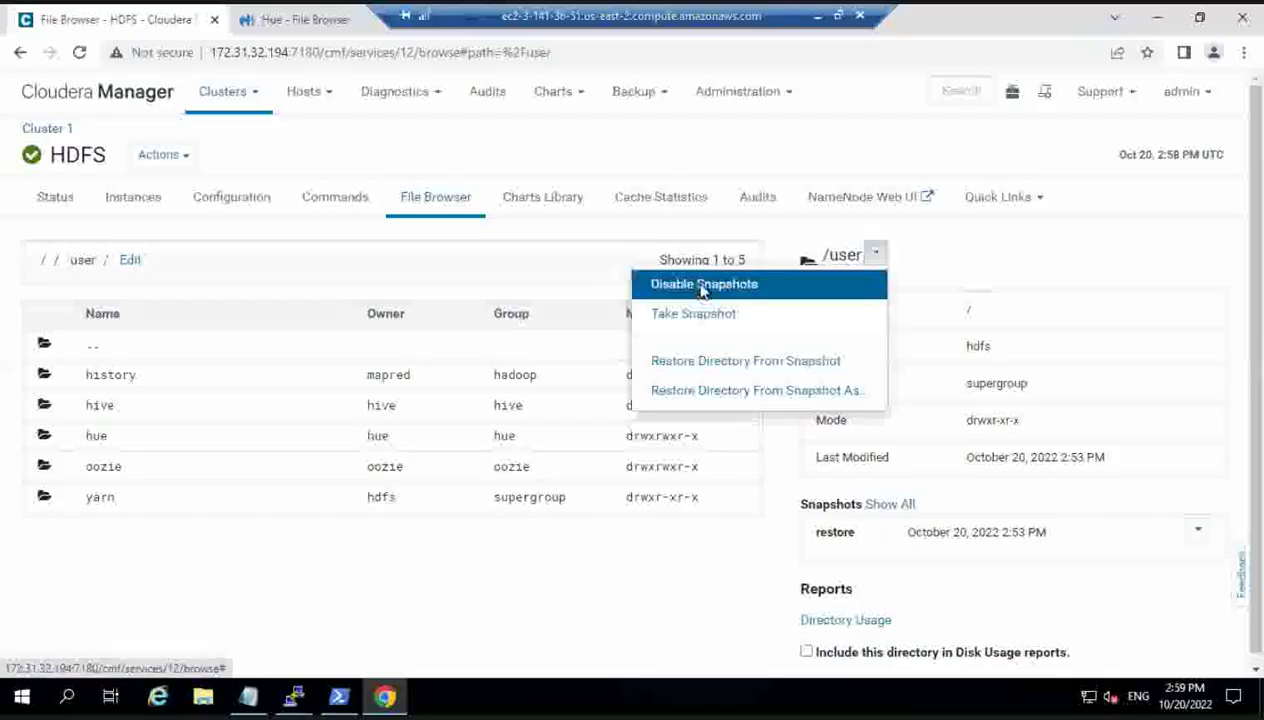
{"action": "left_click", "coordinate": [703, 285]}
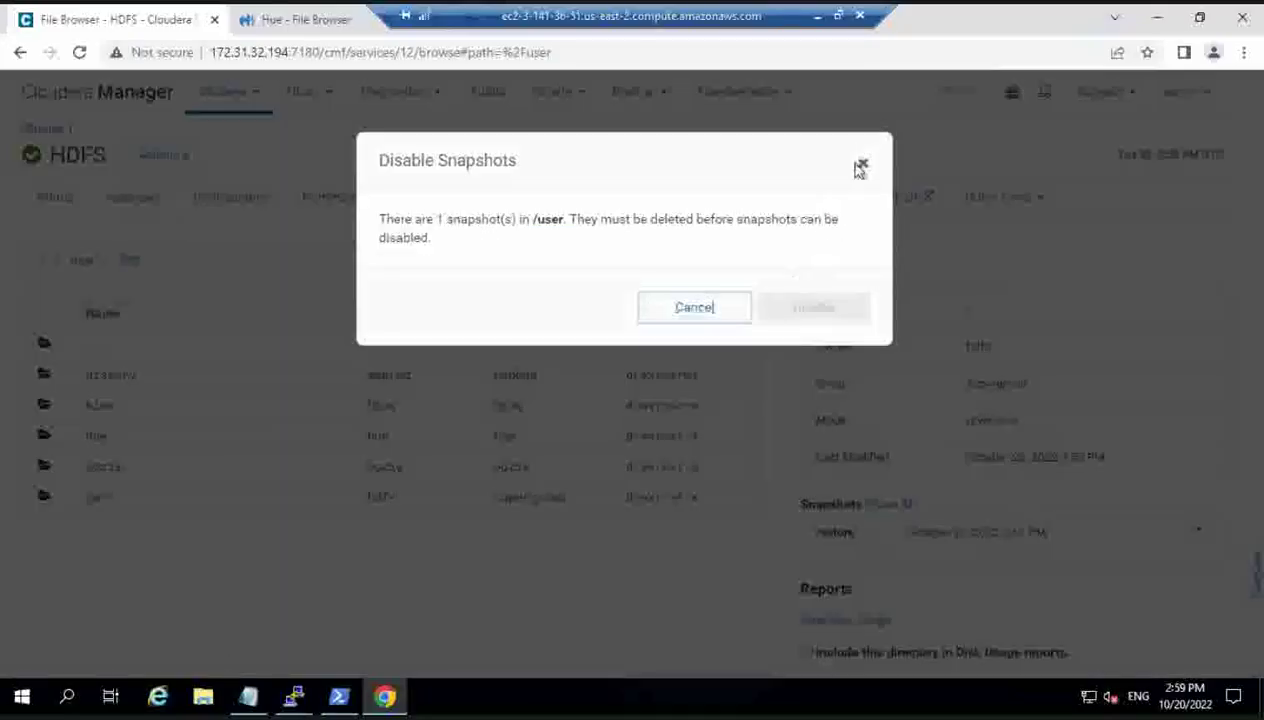
{"action": "left_click", "coordinate": [154, 280]}
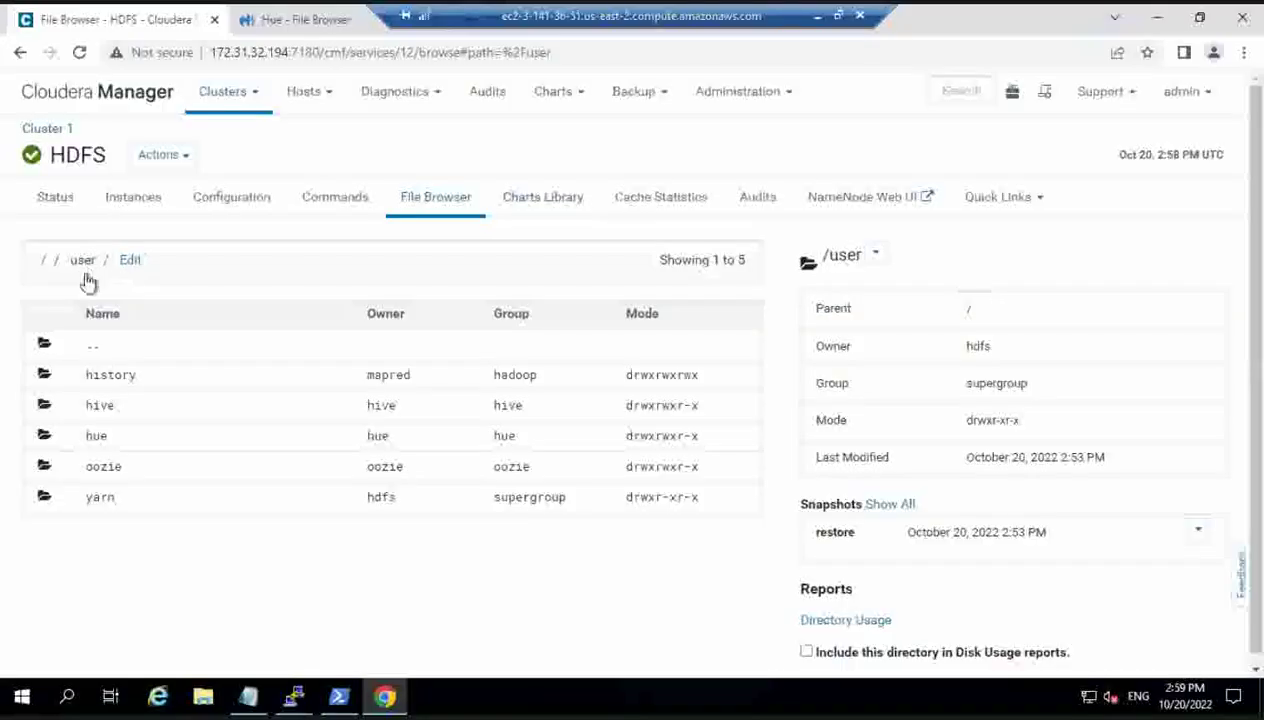
Enable snapshots on the root directory with / as the snapshottable path
{"action": "left_click", "coordinate": [90, 346]}
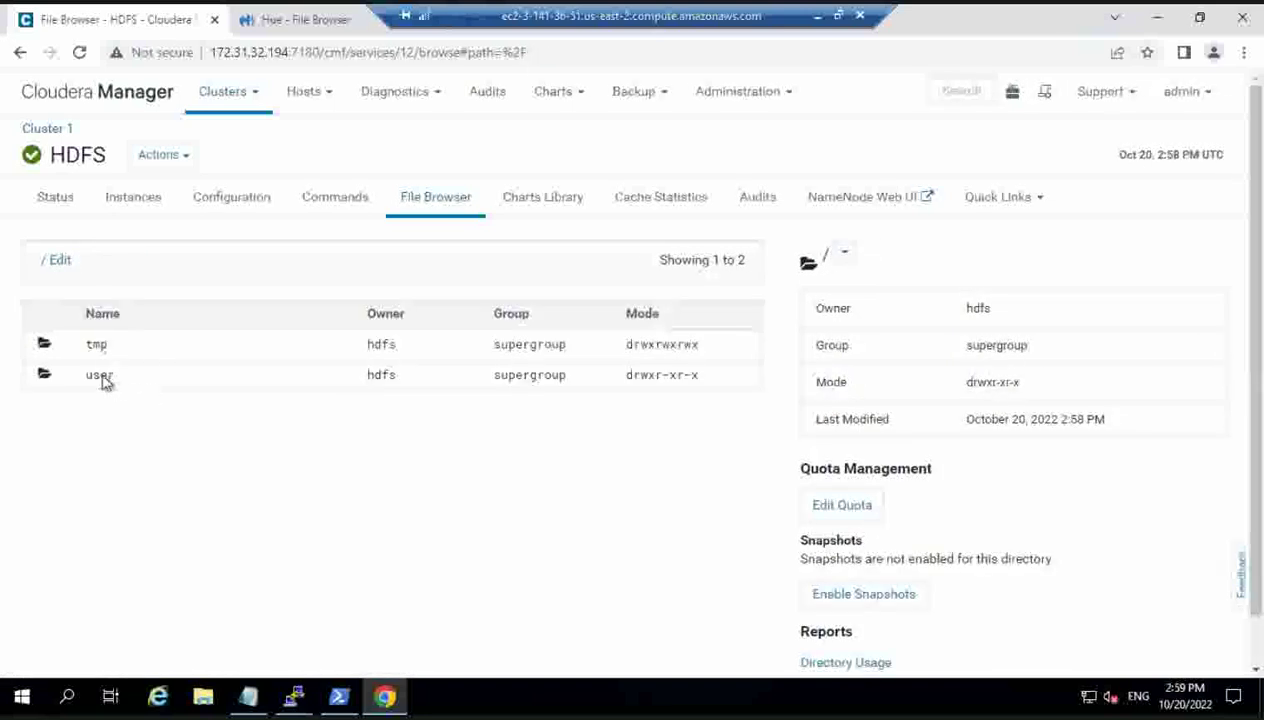
{"action": "left_click", "coordinate": [844, 253]}
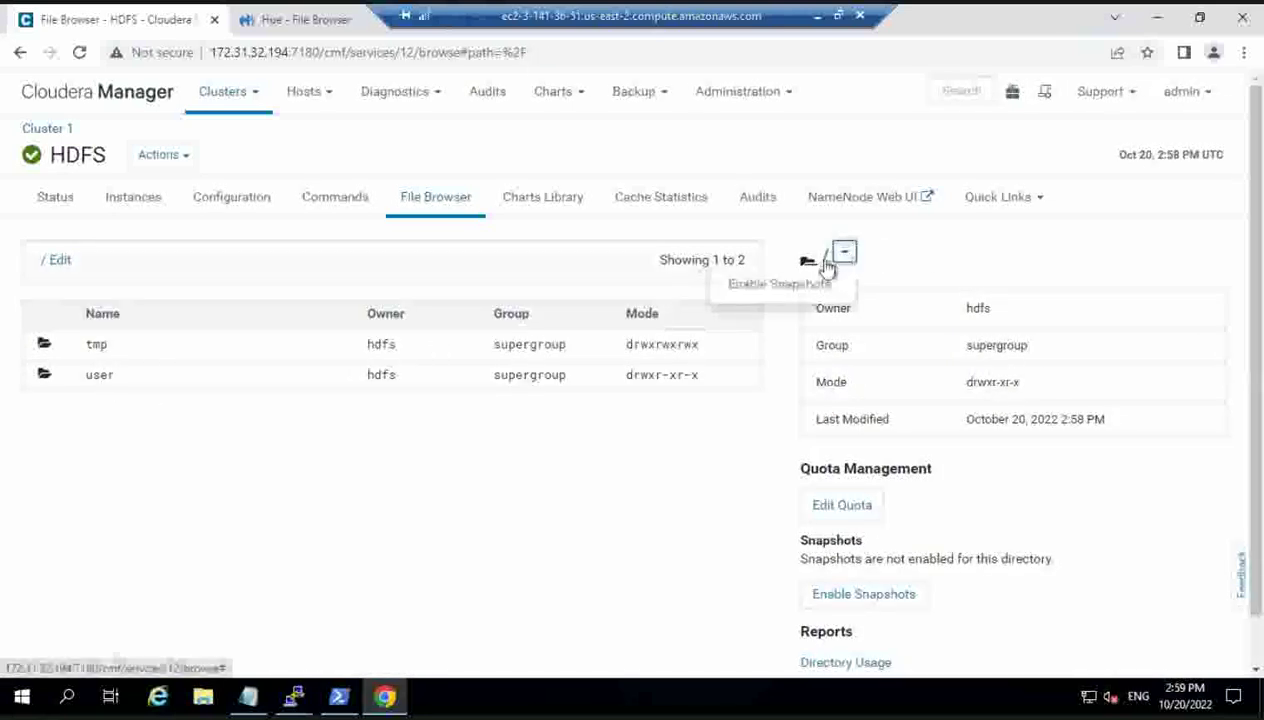
{"action": "left_click", "coordinate": [765, 290]}
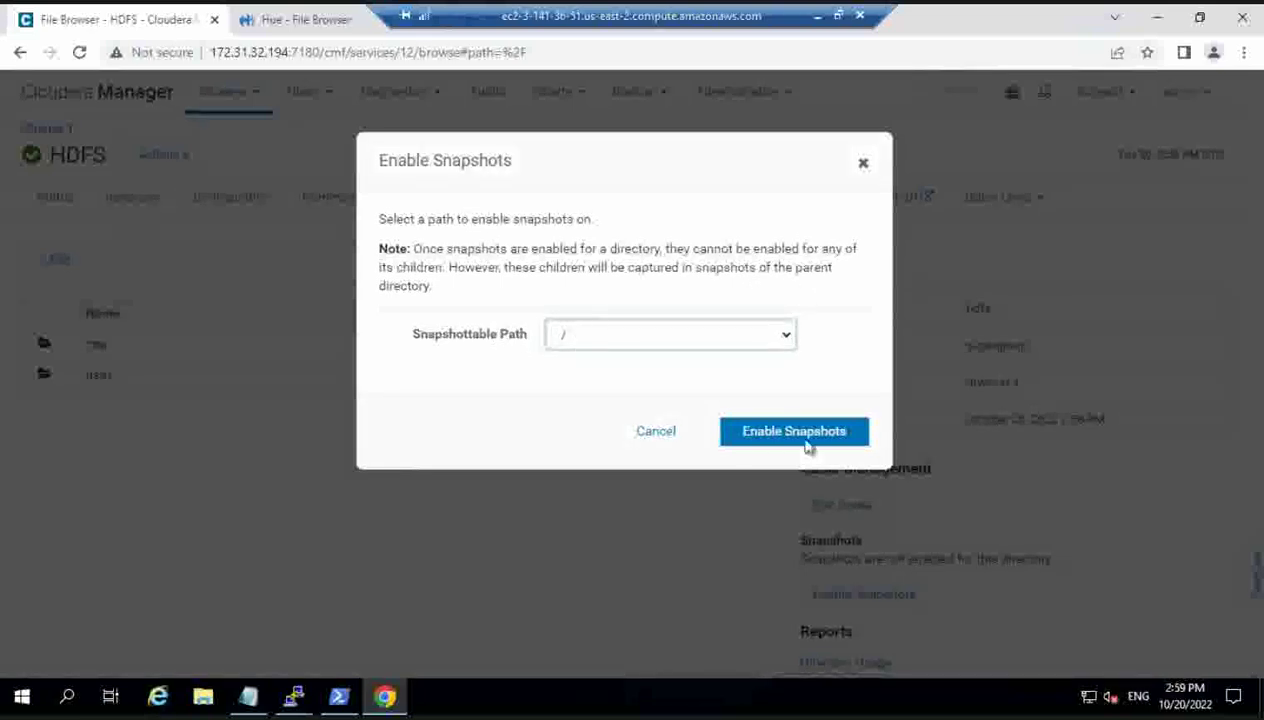
{"action": "left_click", "coordinate": [670, 435]}
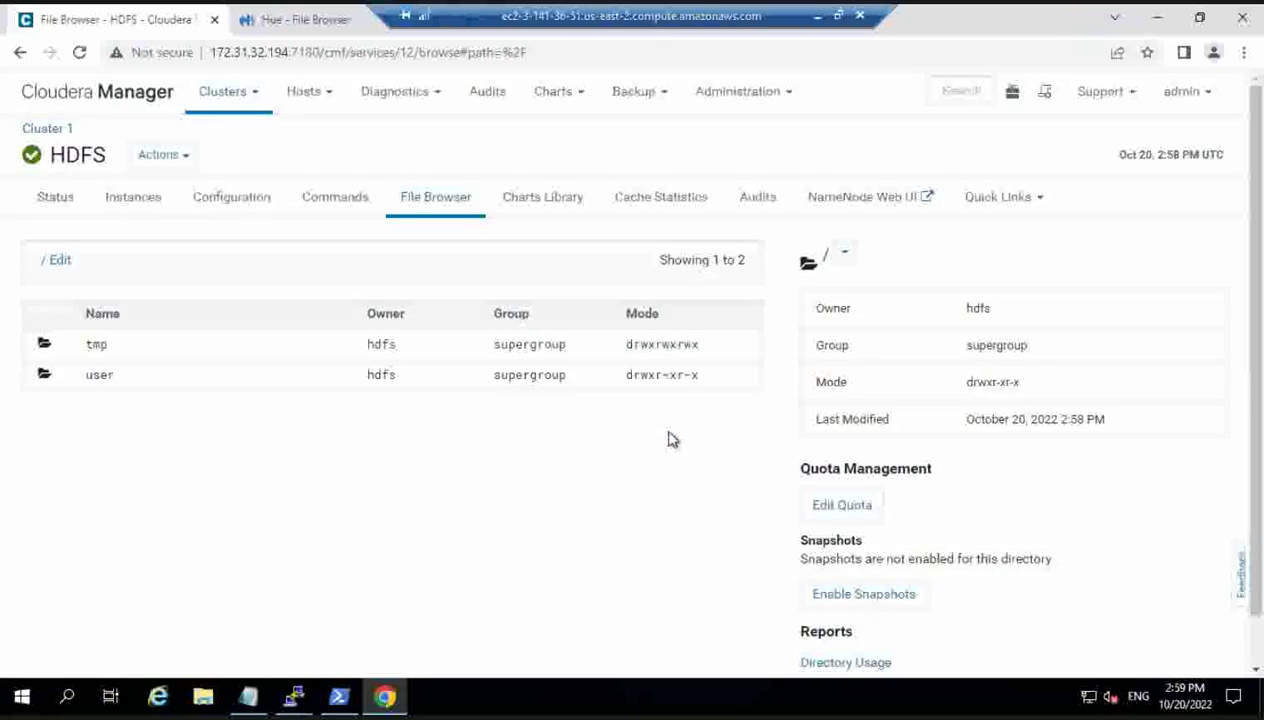
{"action": "left_click", "coordinate": [872, 599]}
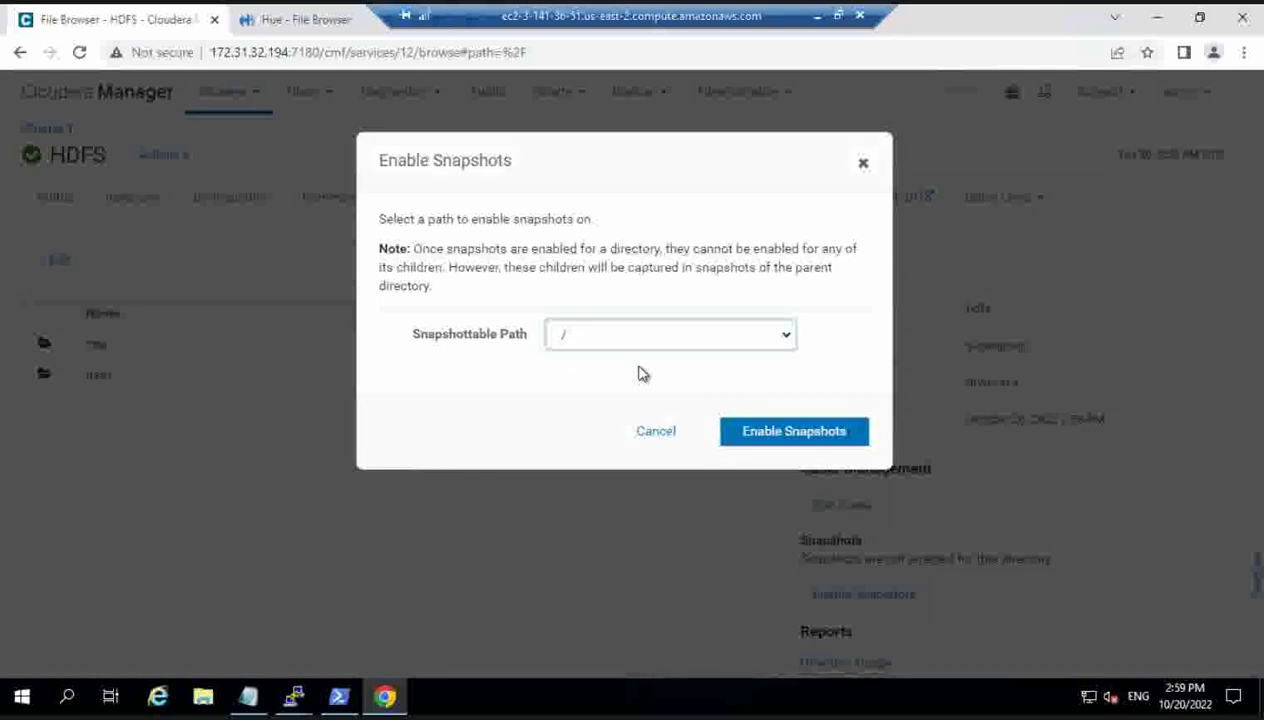
{"action": "left_click", "coordinate": [546, 336]}
{"action": "left_click", "coordinate": [576, 361]}
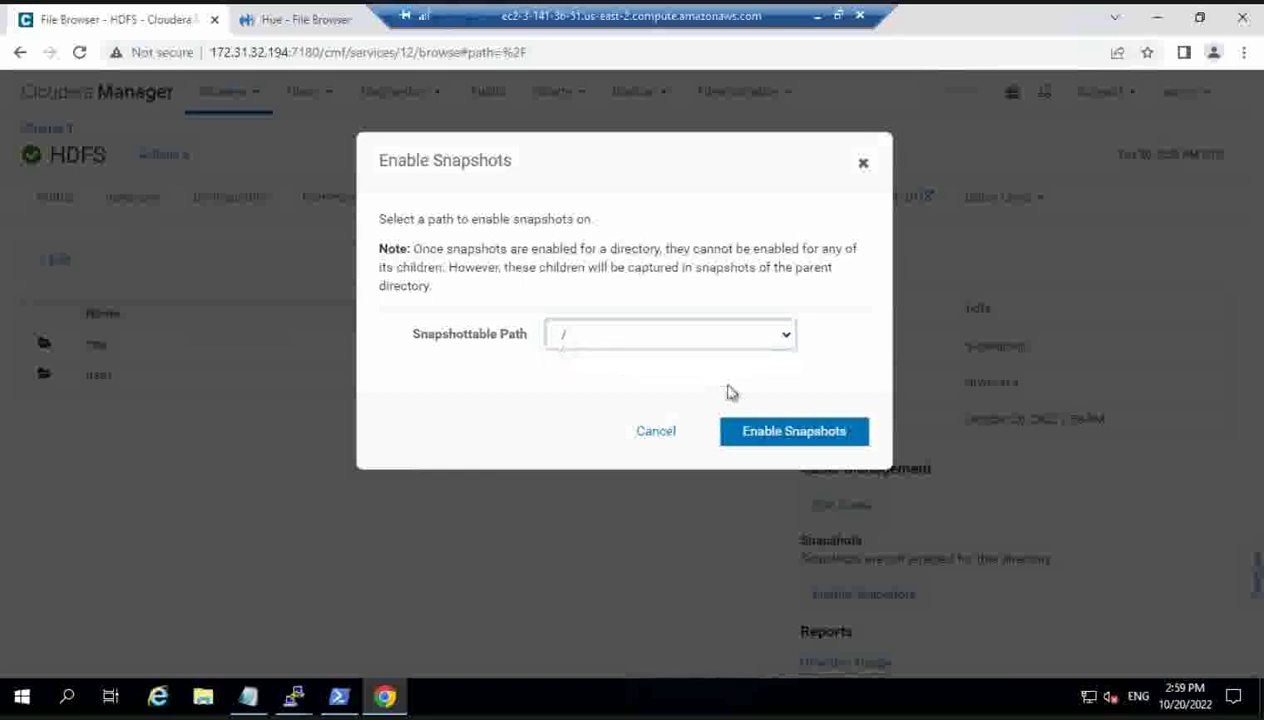
{"action": "left_click", "coordinate": [765, 436]}
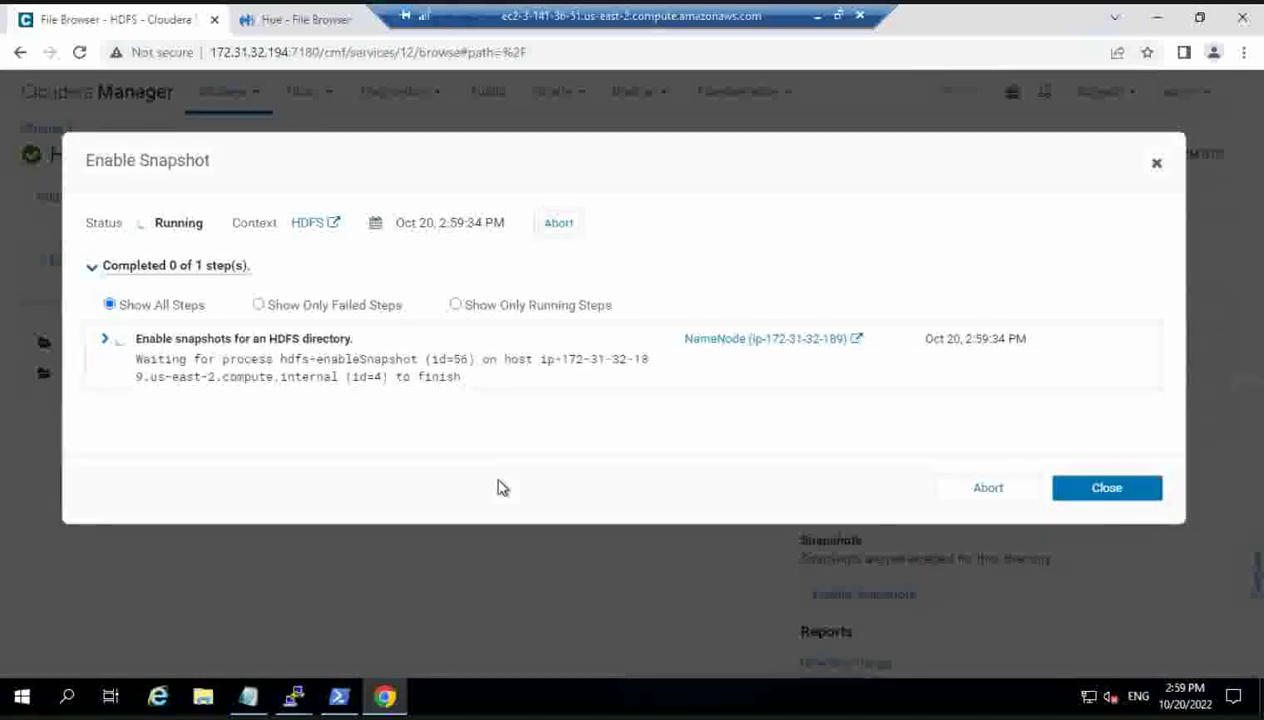
Read the failed enable step's stdout, close the result, and reopen the user folder
{"action": "left_click", "coordinate": [106, 342]}
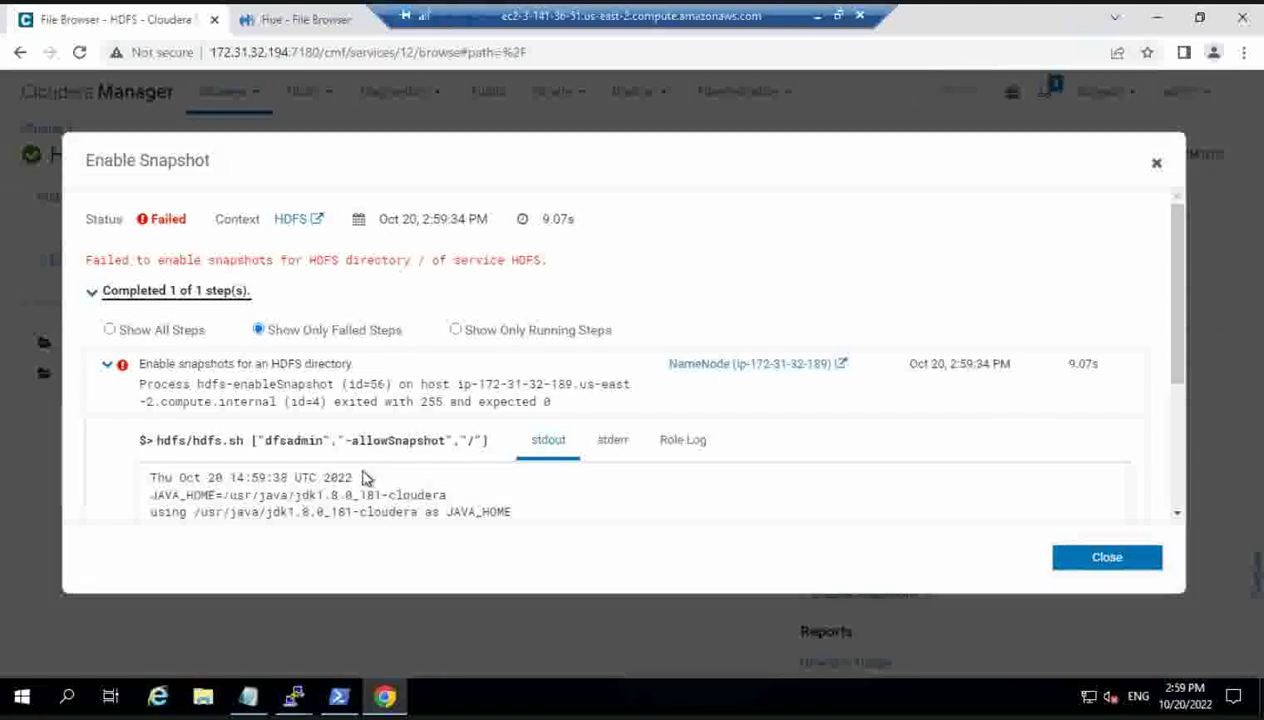
{"action": "scroll", "coordinate": [361, 474], "scroll_direction": "down", "scroll_amount": 3}
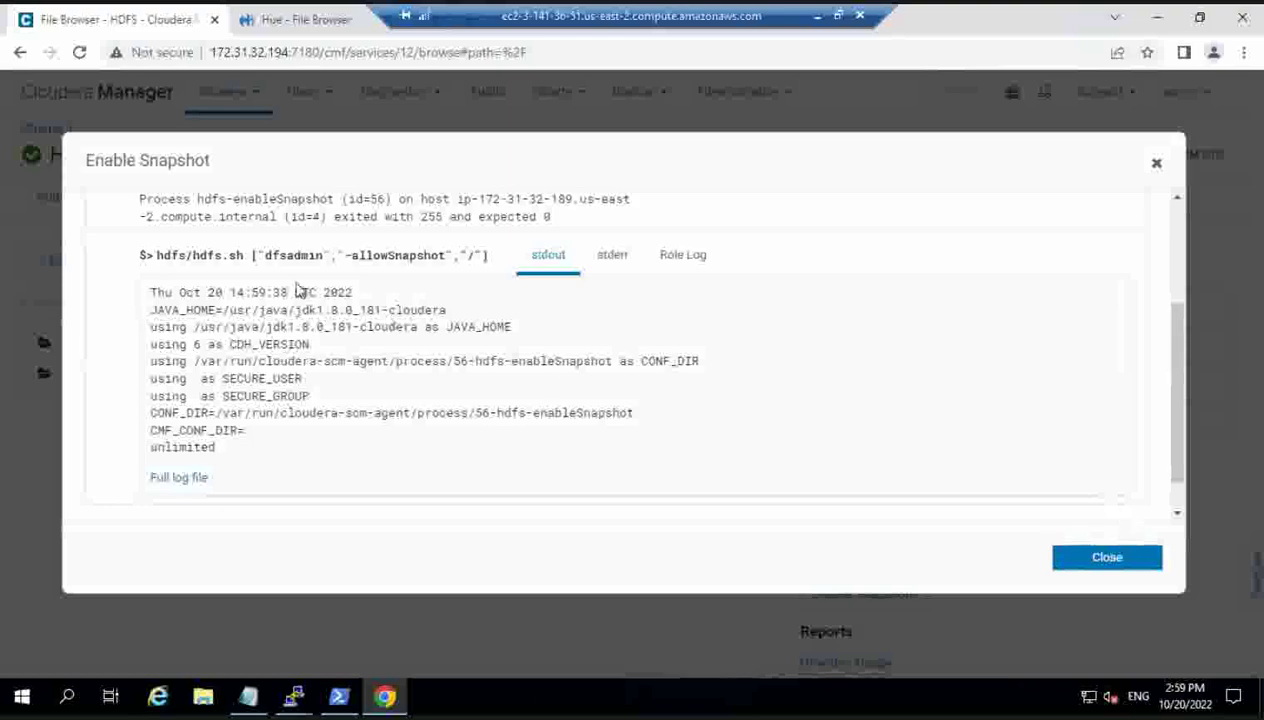
{"action": "scroll", "coordinate": [150, 330], "scroll_direction": "up", "scroll_amount": 2}
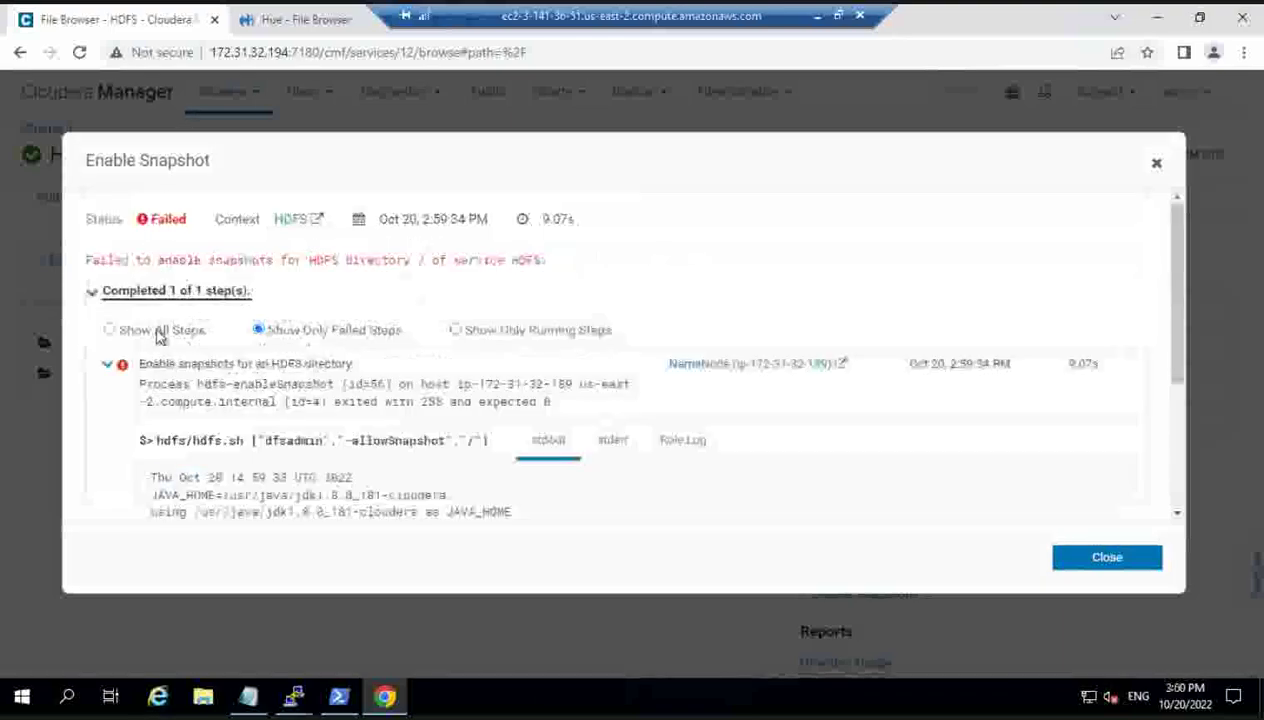
{"action": "left_click", "coordinate": [110, 367]}
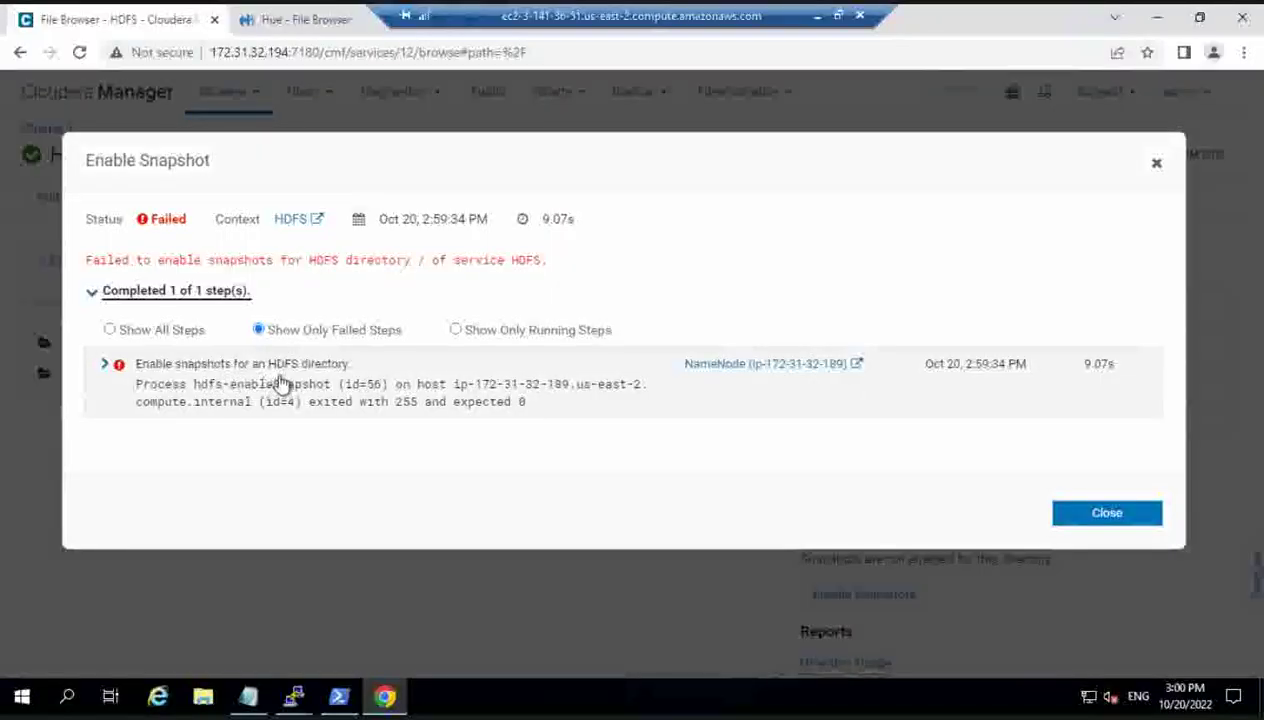
{"action": "left_click", "coordinate": [1128, 518]}
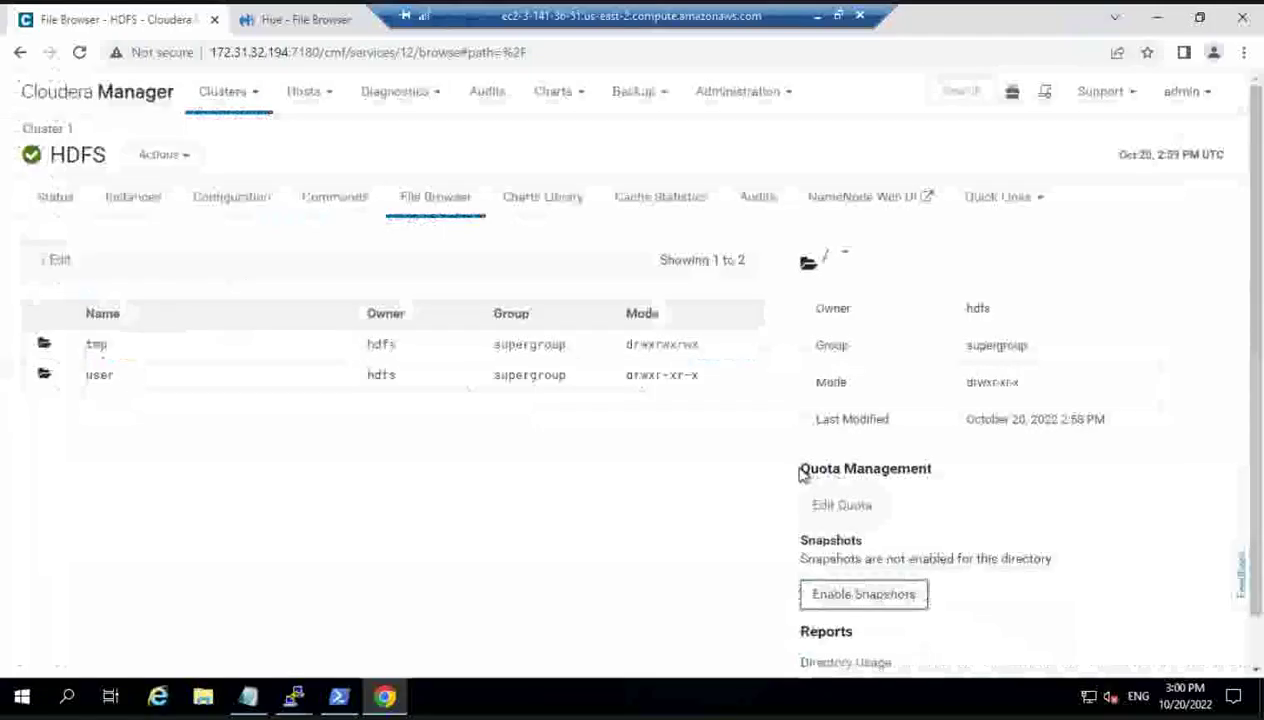
{"action": "left_click", "coordinate": [96, 374]}
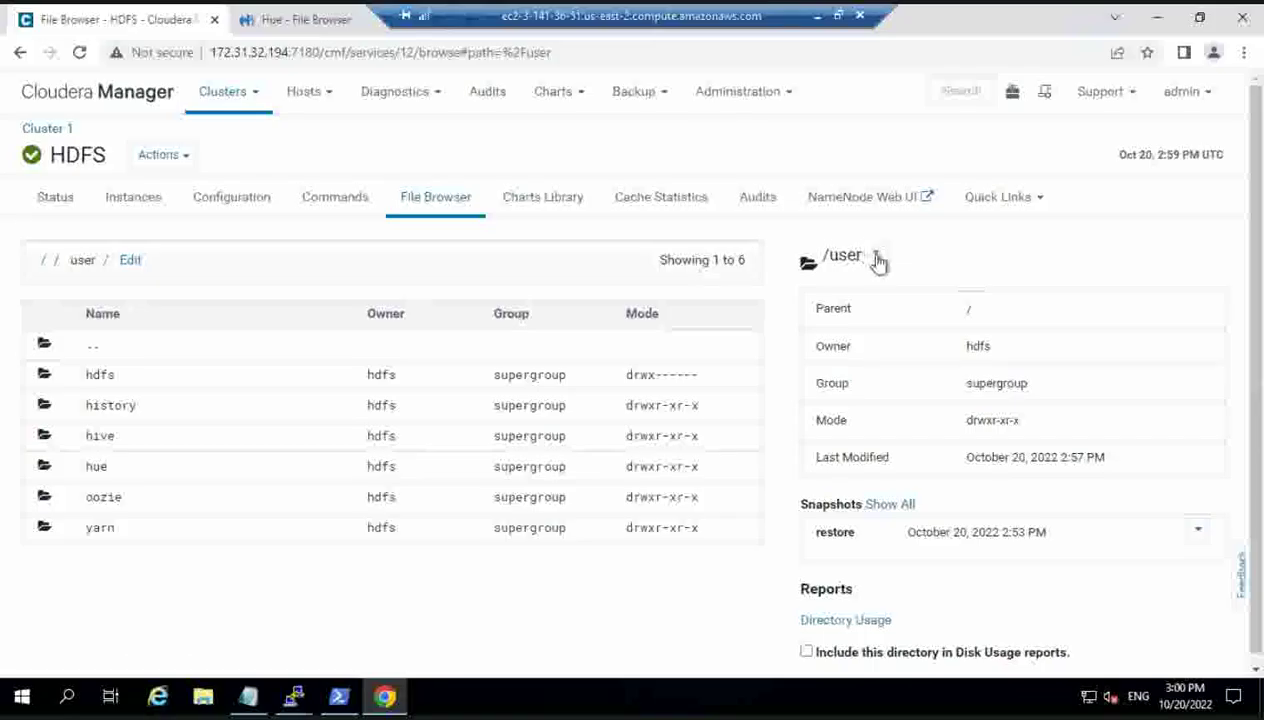
Try Disable Snapshots on /user and dismiss the existing-snapshots warning
{"action": "left_click", "coordinate": [876, 257]}
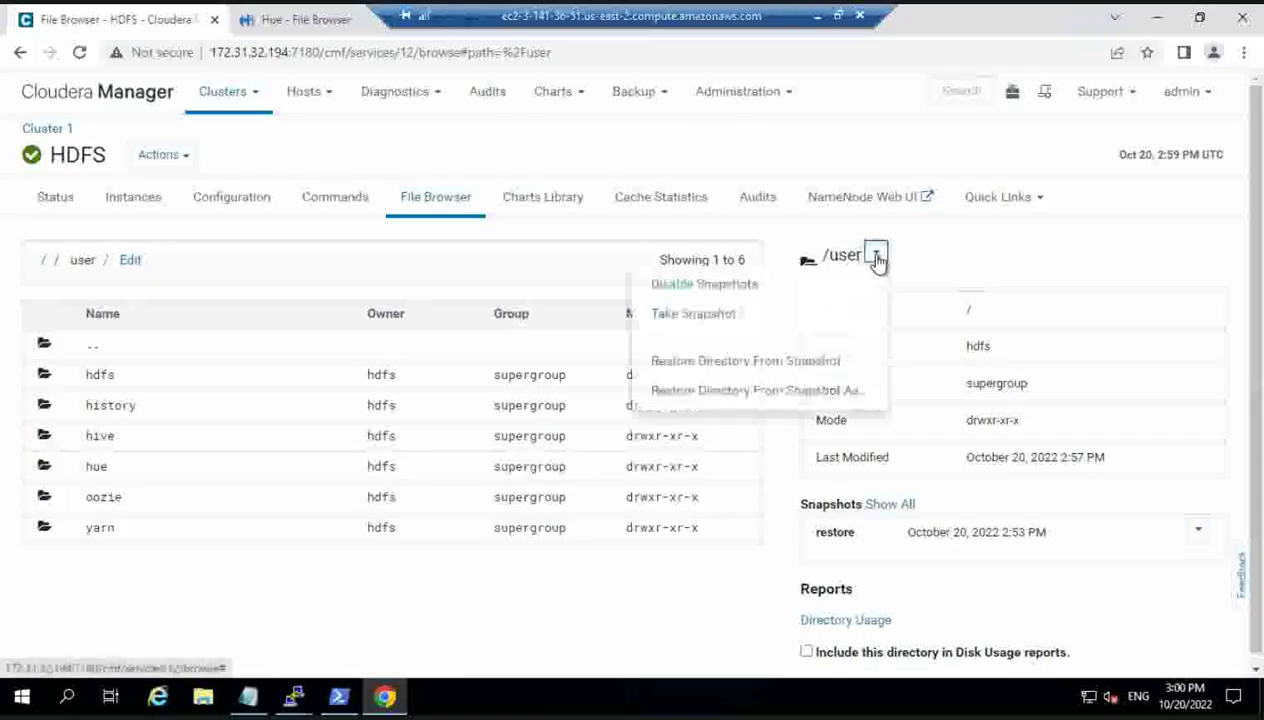
{"action": "left_click", "coordinate": [718, 286]}
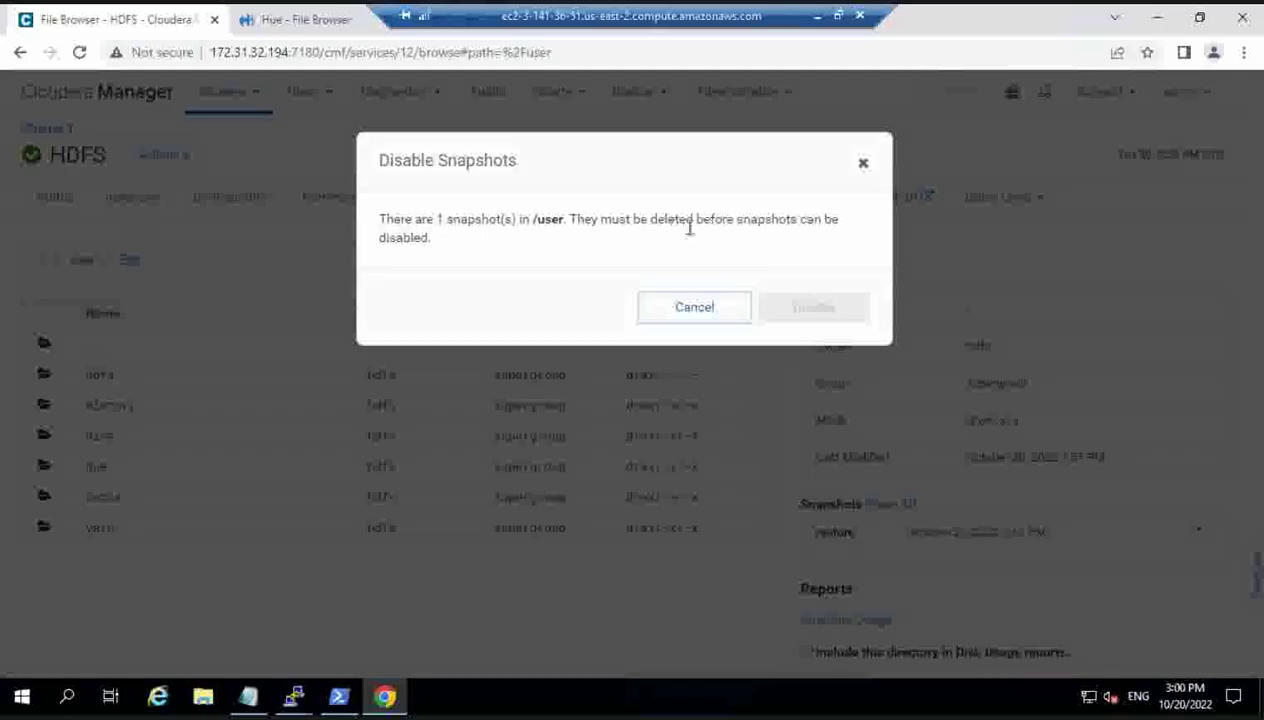
{"action": "left_click", "coordinate": [695, 309]}
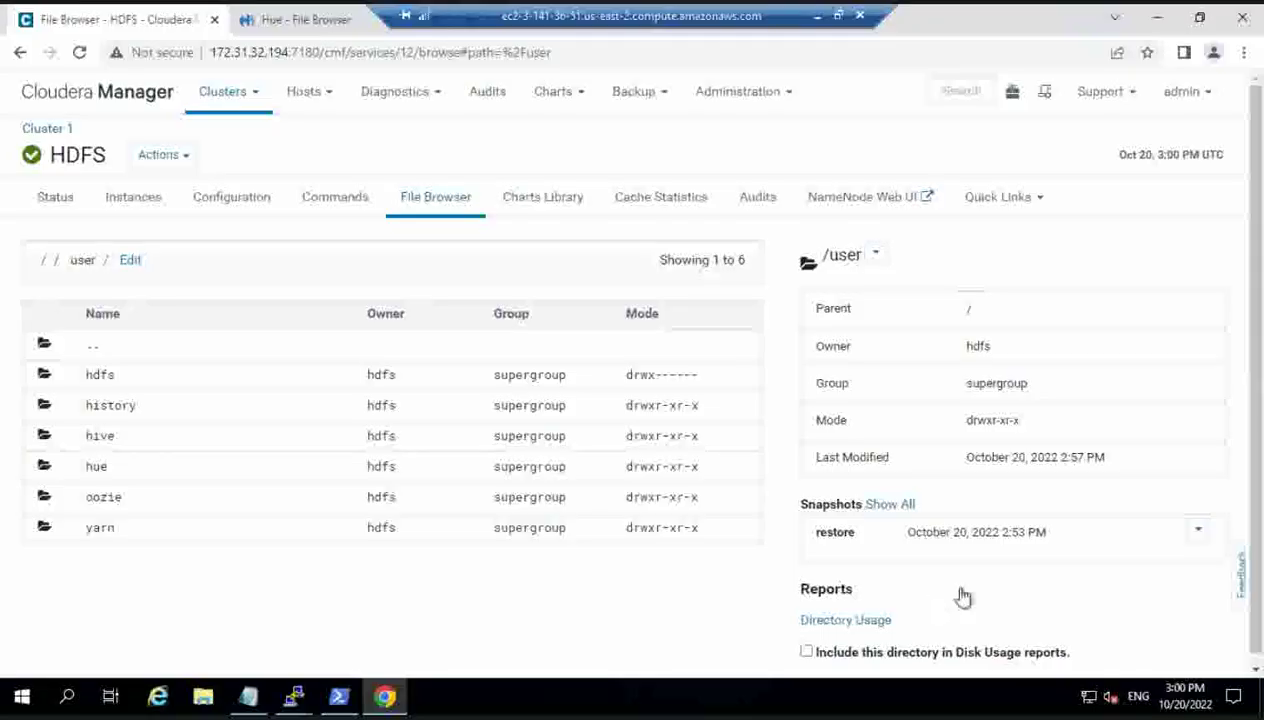
{"action": "scroll", "coordinate": [1015, 538], "scroll_direction": "down", "scroll_amount": 1}
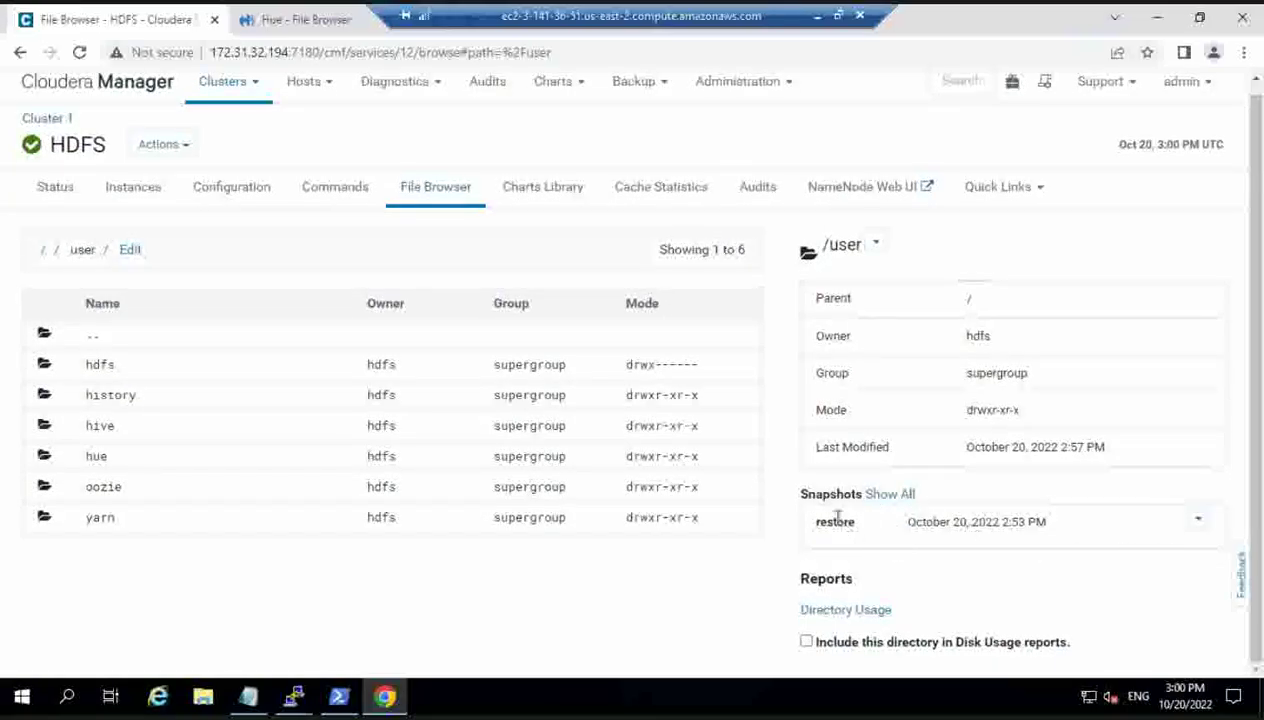
Delete the restore snapshot from /user, abort the running command, and close its status
{"action": "left_click", "coordinate": [1197, 519]}
{"action": "left_click", "coordinate": [1112, 556]}
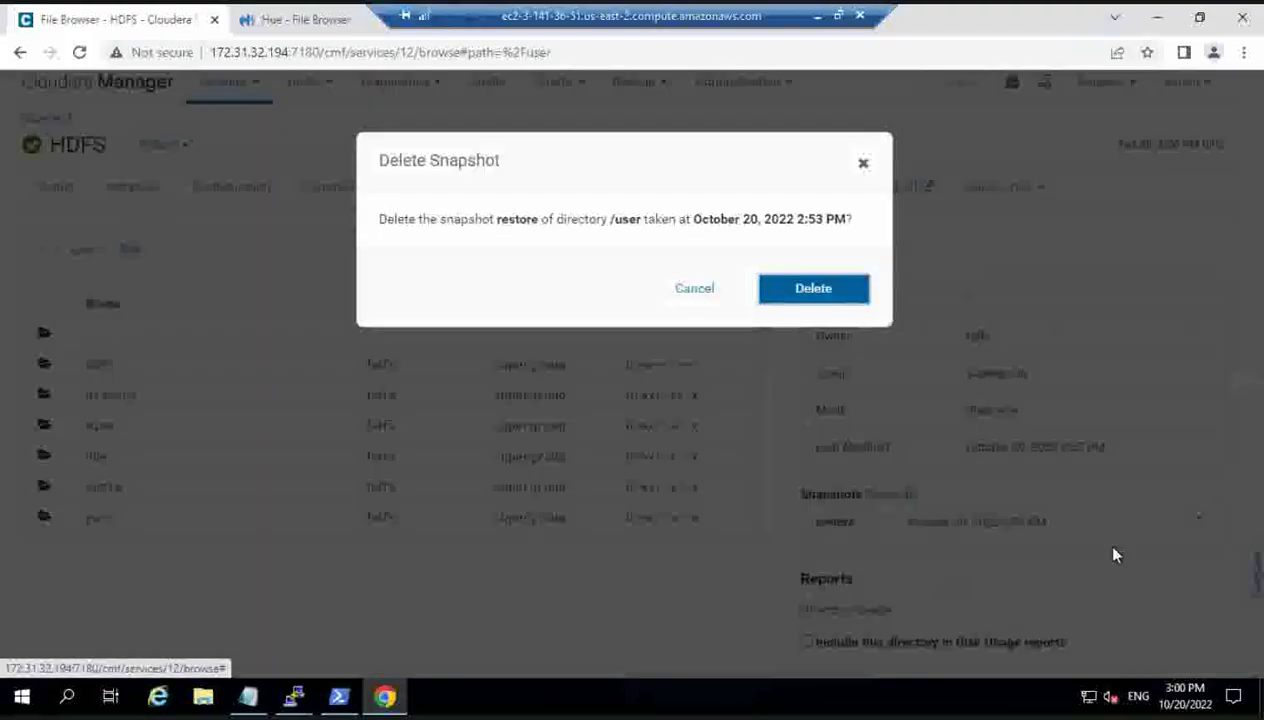
{"action": "left_click", "coordinate": [813, 289]}
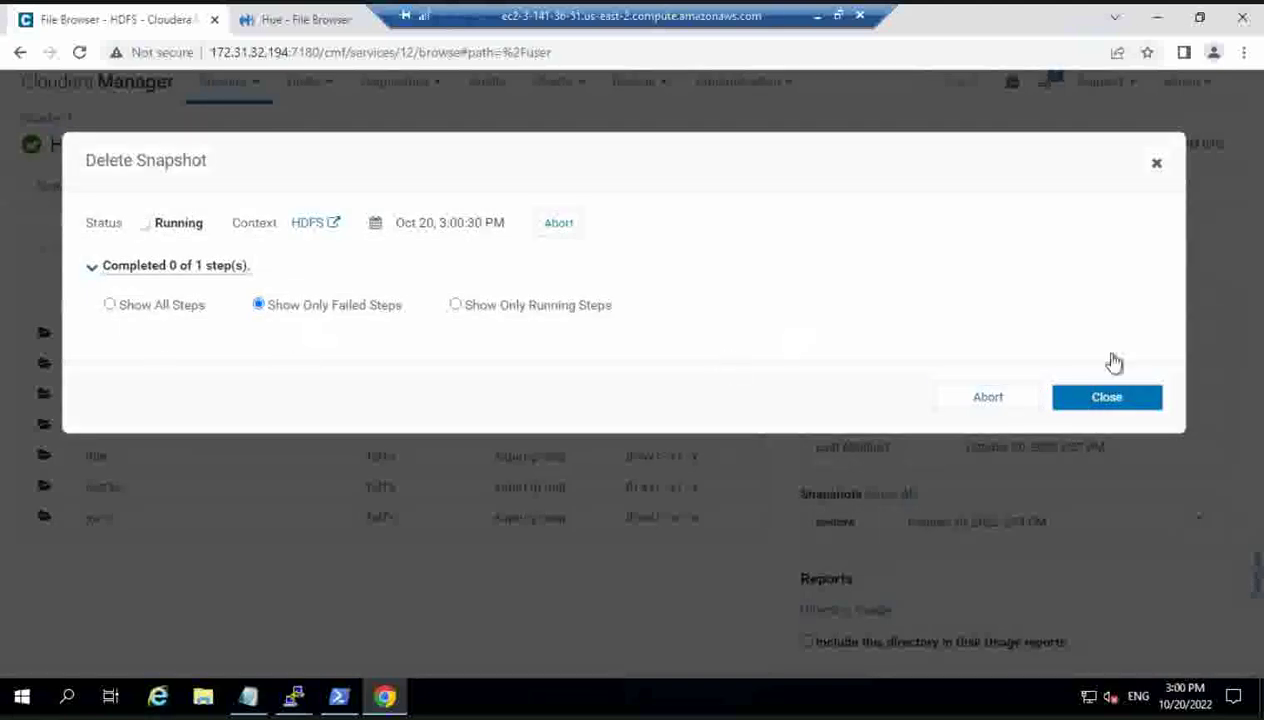
{"action": "left_click", "coordinate": [1000, 399]}
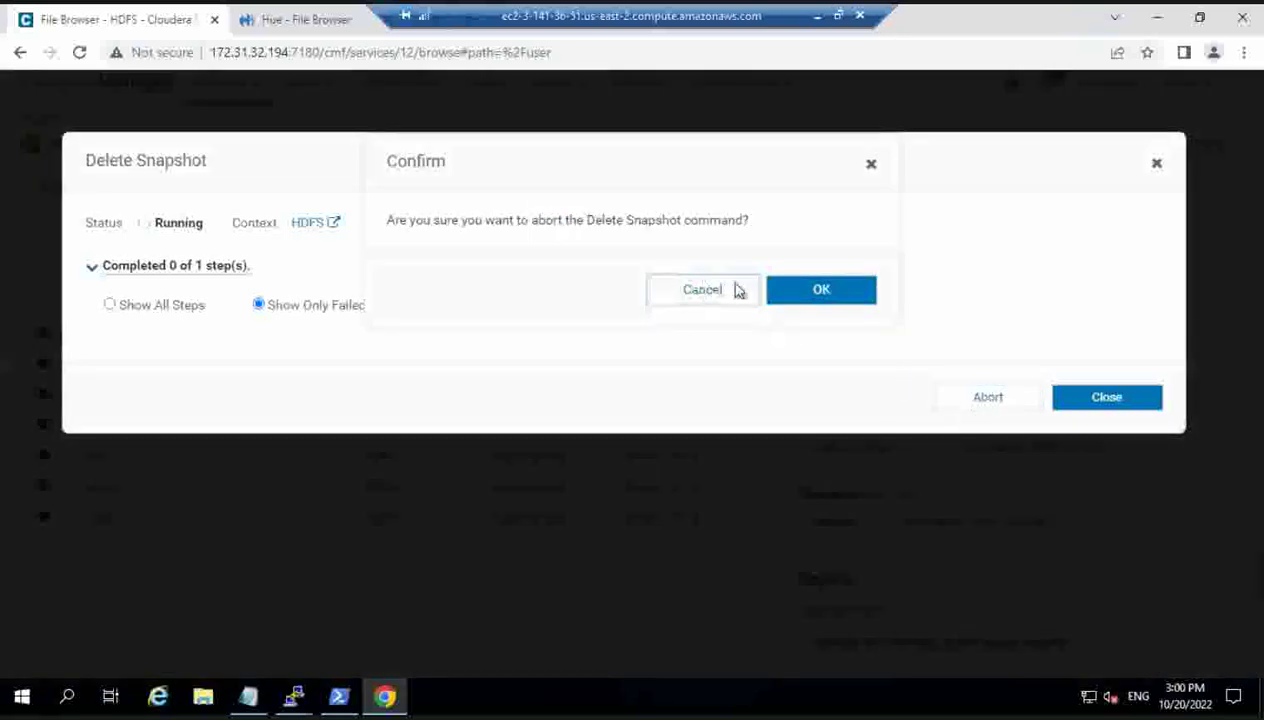
{"action": "left_click", "coordinate": [826, 292]}
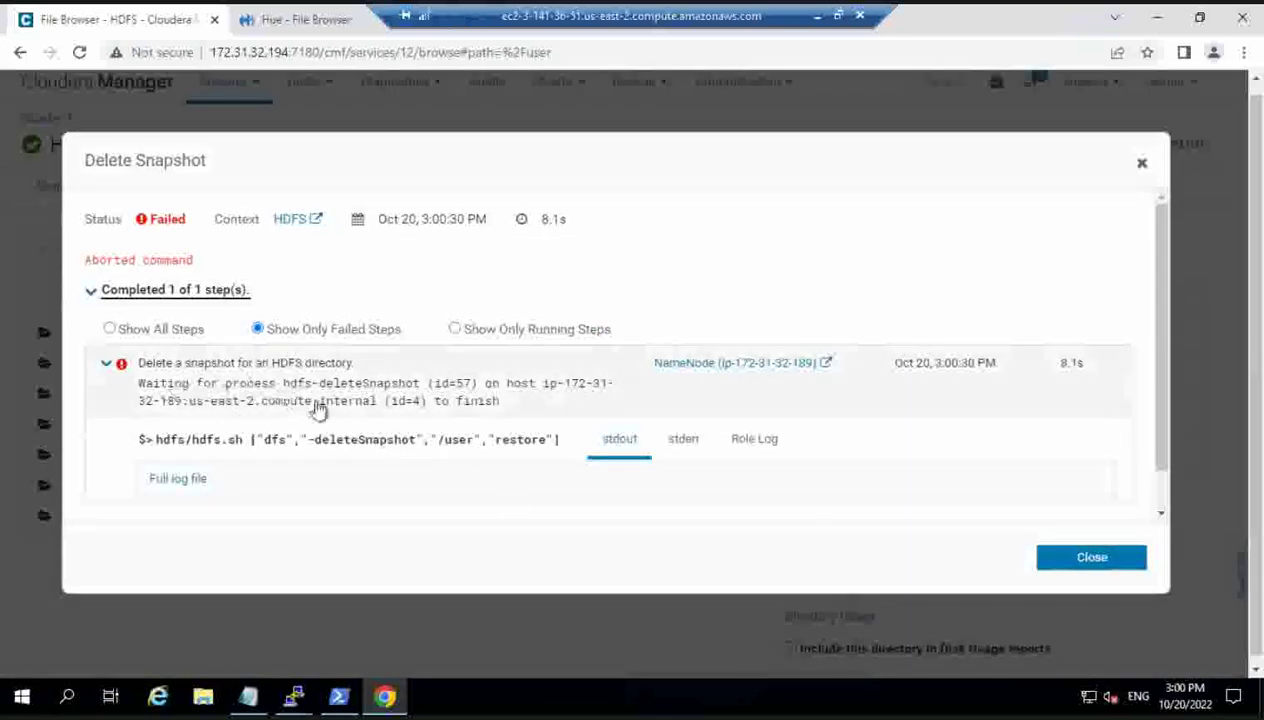
{"action": "scroll", "coordinate": [441, 388], "scroll_direction": "down", "scroll_amount": 1}
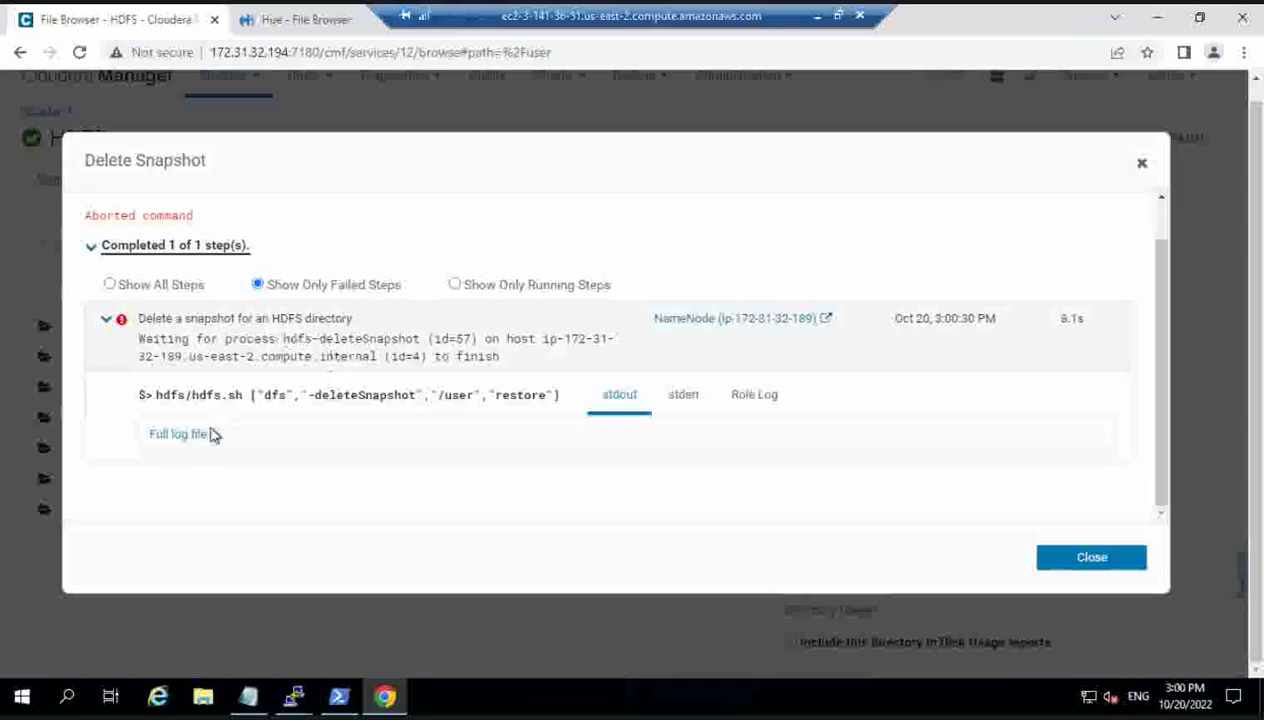
{"action": "left_click", "coordinate": [1092, 560]}
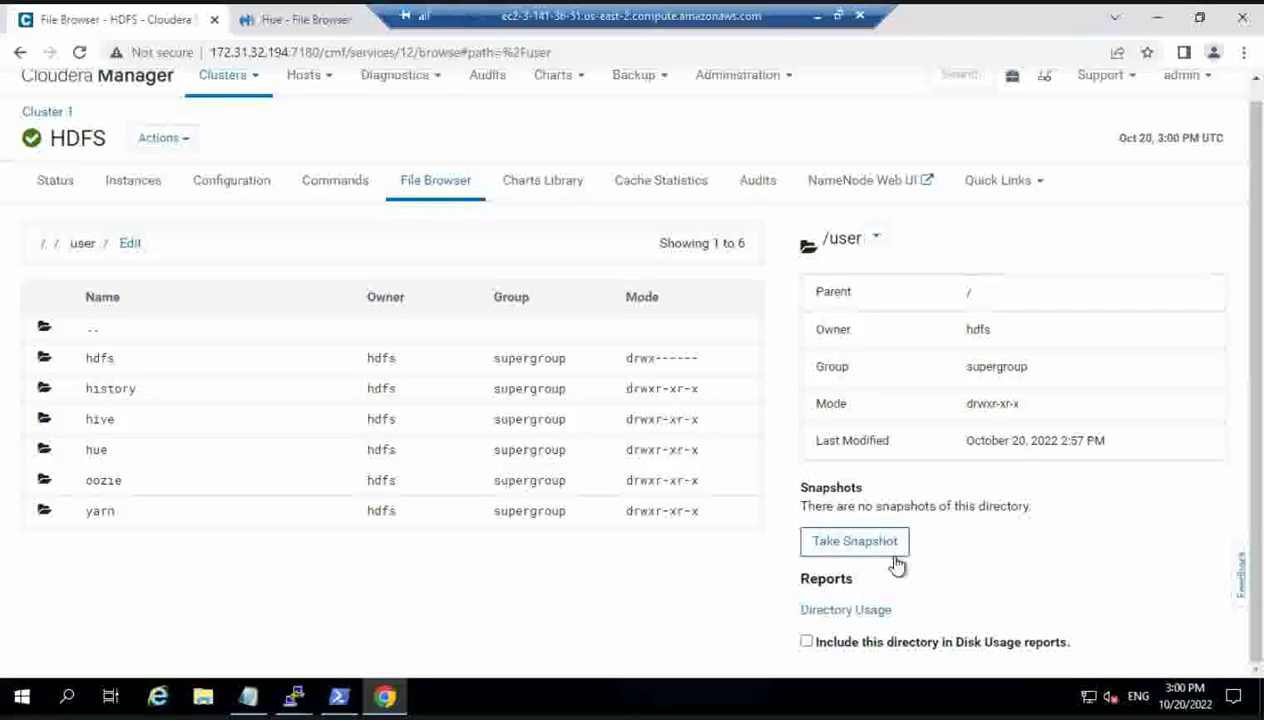
Confirm Disable Snapshots on /user and close the finished status window
{"action": "scroll", "coordinate": [890, 420], "scroll_direction": "up", "scroll_amount": 1}
{"action": "left_click", "coordinate": [876, 254]}
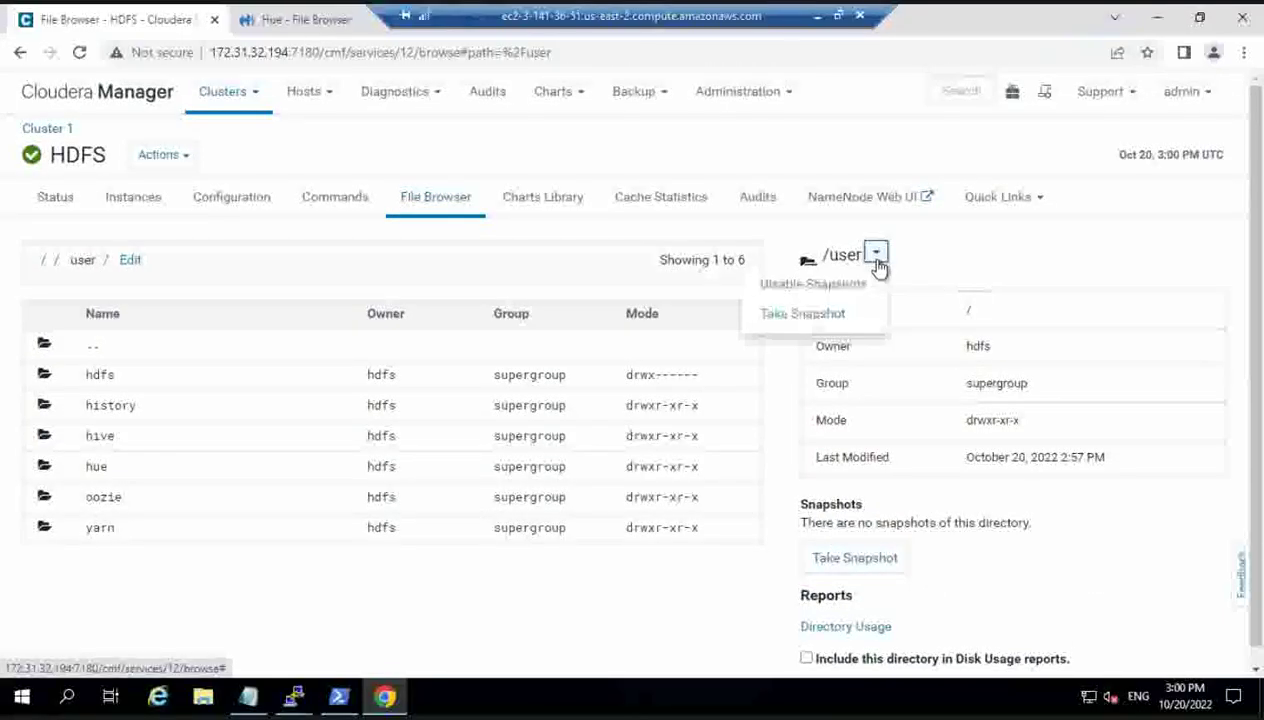
{"action": "left_click", "coordinate": [830, 286]}
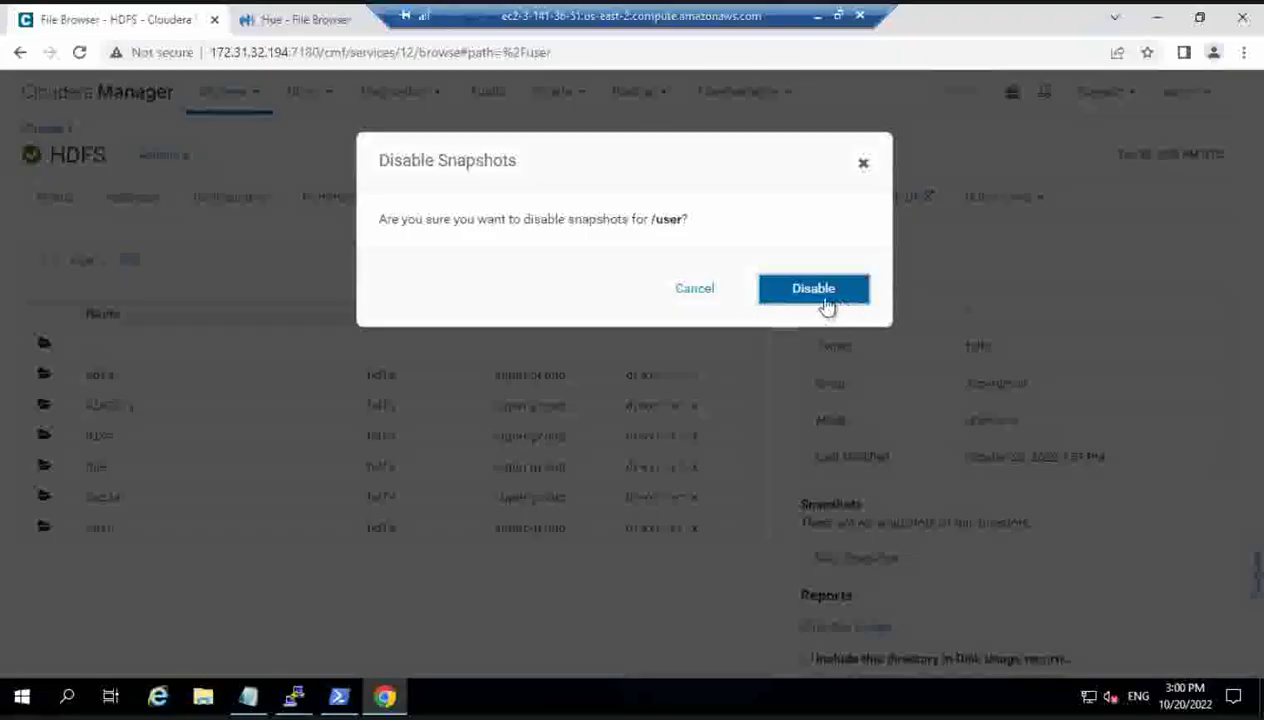
{"action": "left_click", "coordinate": [826, 296]}
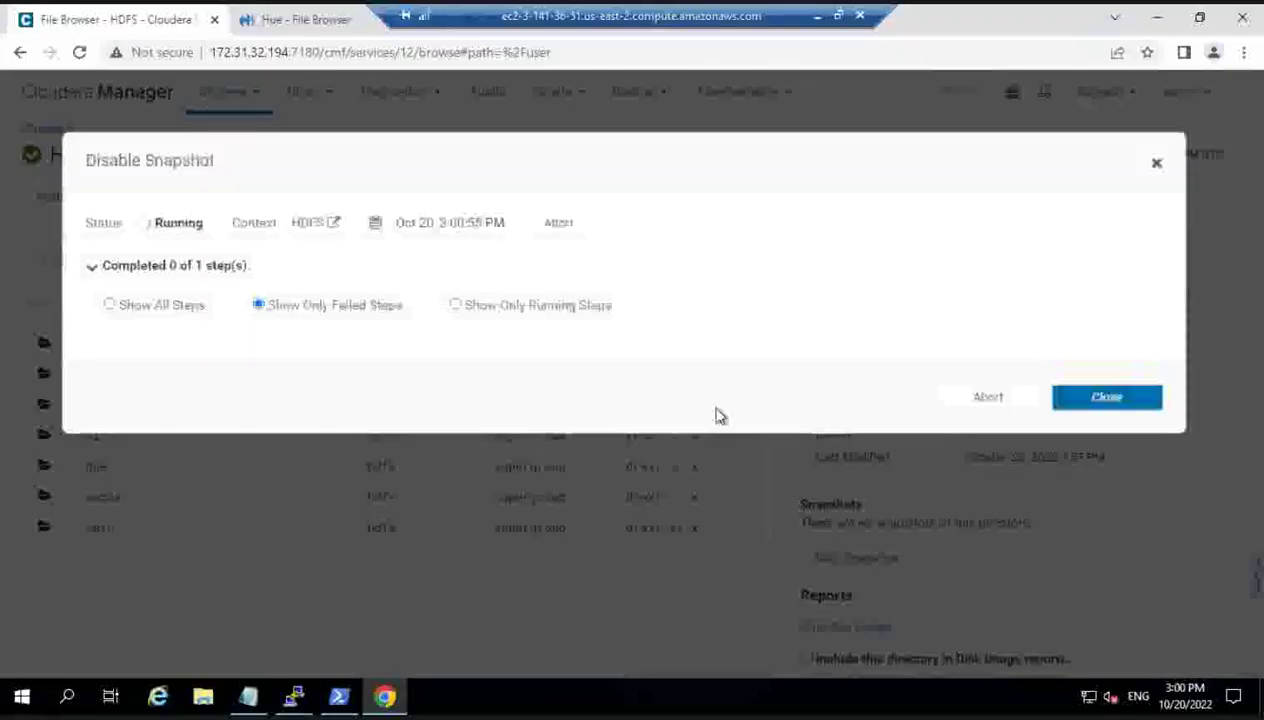
{"action": "left_click", "coordinate": [1107, 398]}
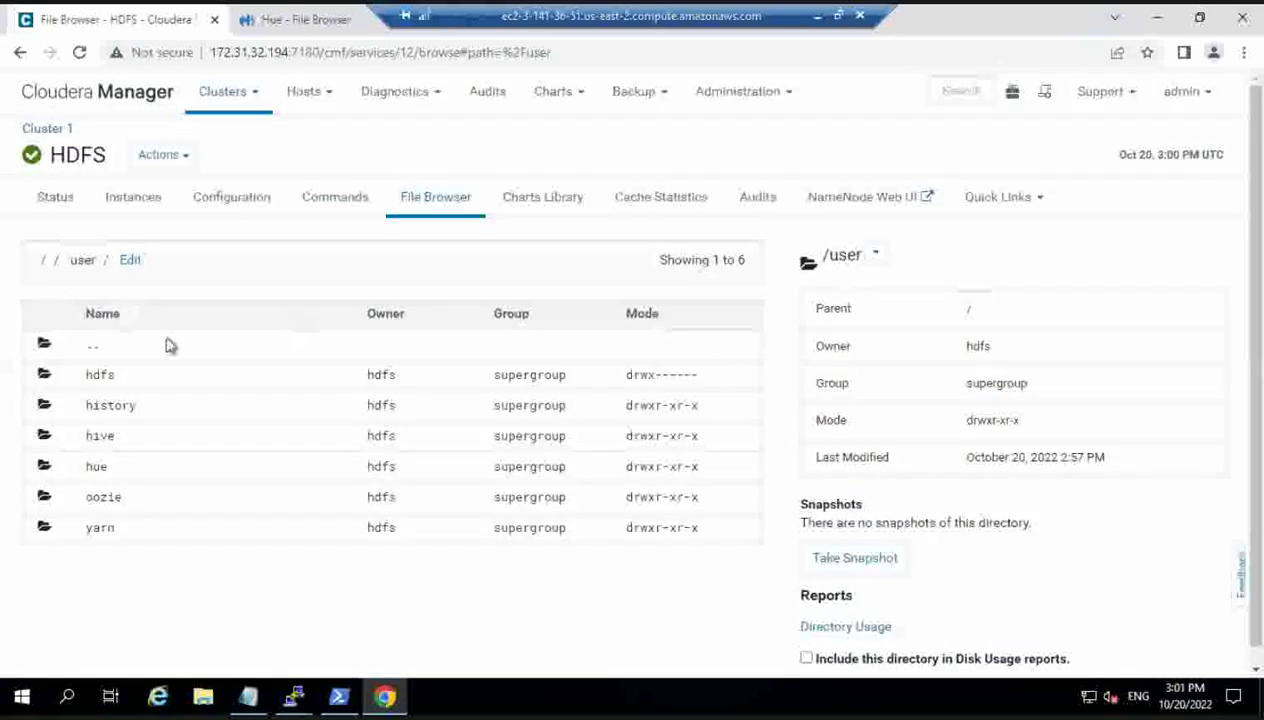
{"action": "left_click", "coordinate": [876, 255]}
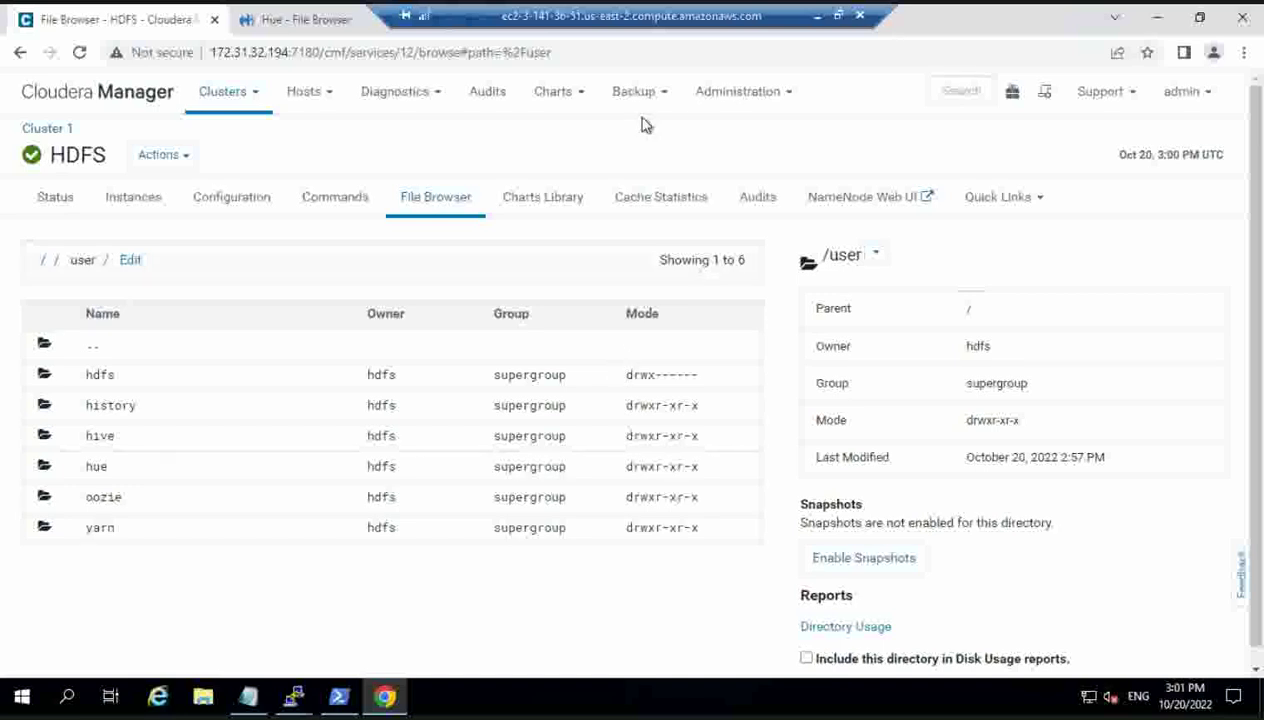
Enable snapshots on path /user and close the finished command status
{"action": "left_click", "coordinate": [862, 566]}
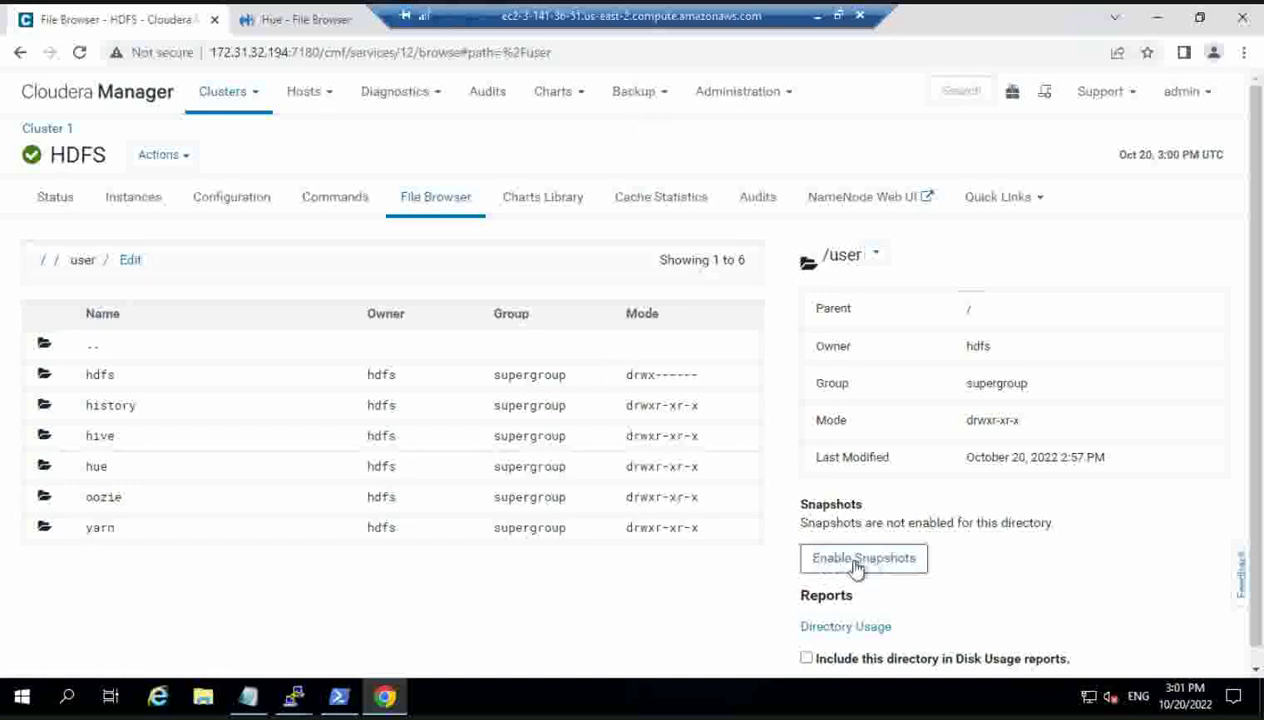
{"action": "left_click", "coordinate": [877, 256]}
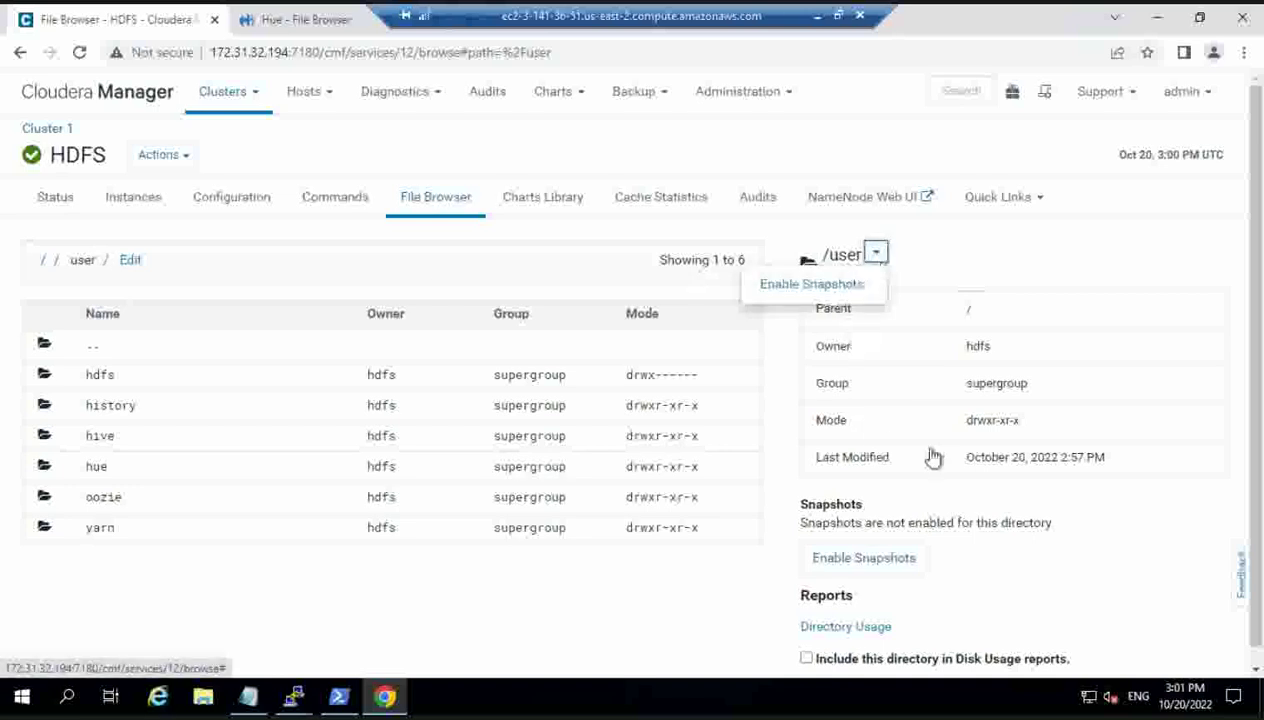
{"action": "left_click", "coordinate": [811, 287]}
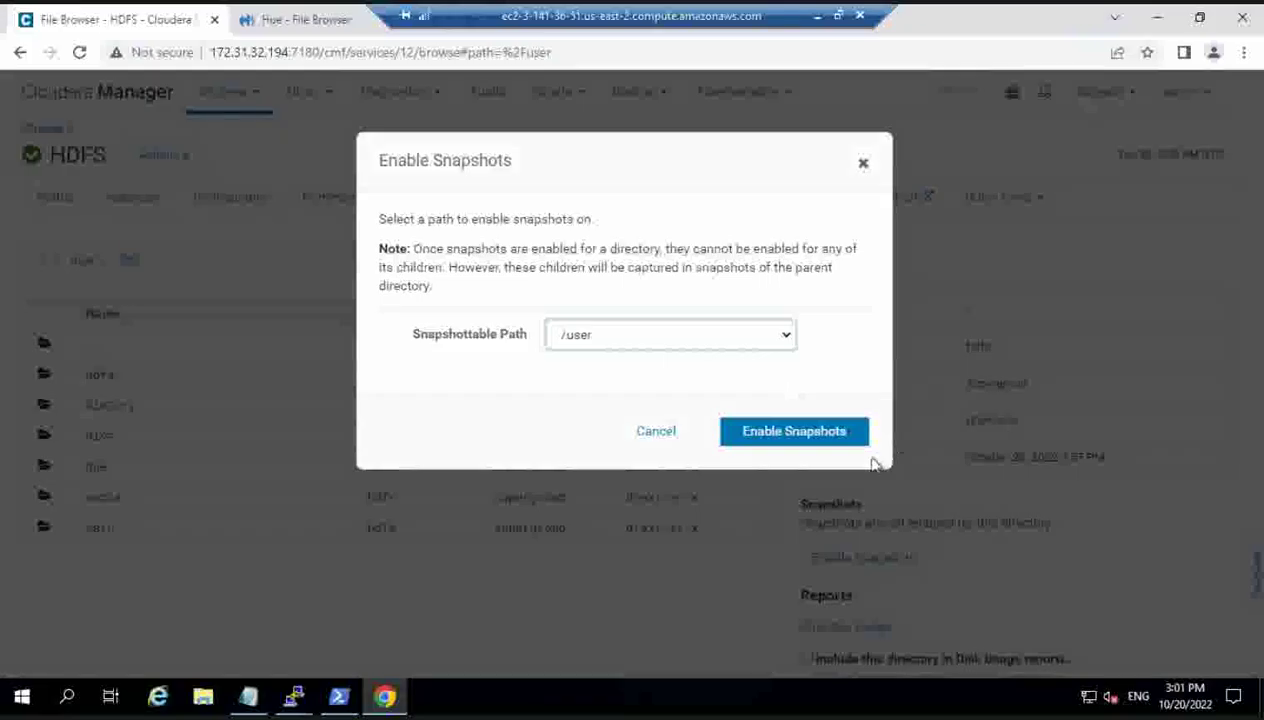
{"action": "left_click", "coordinate": [814, 436]}
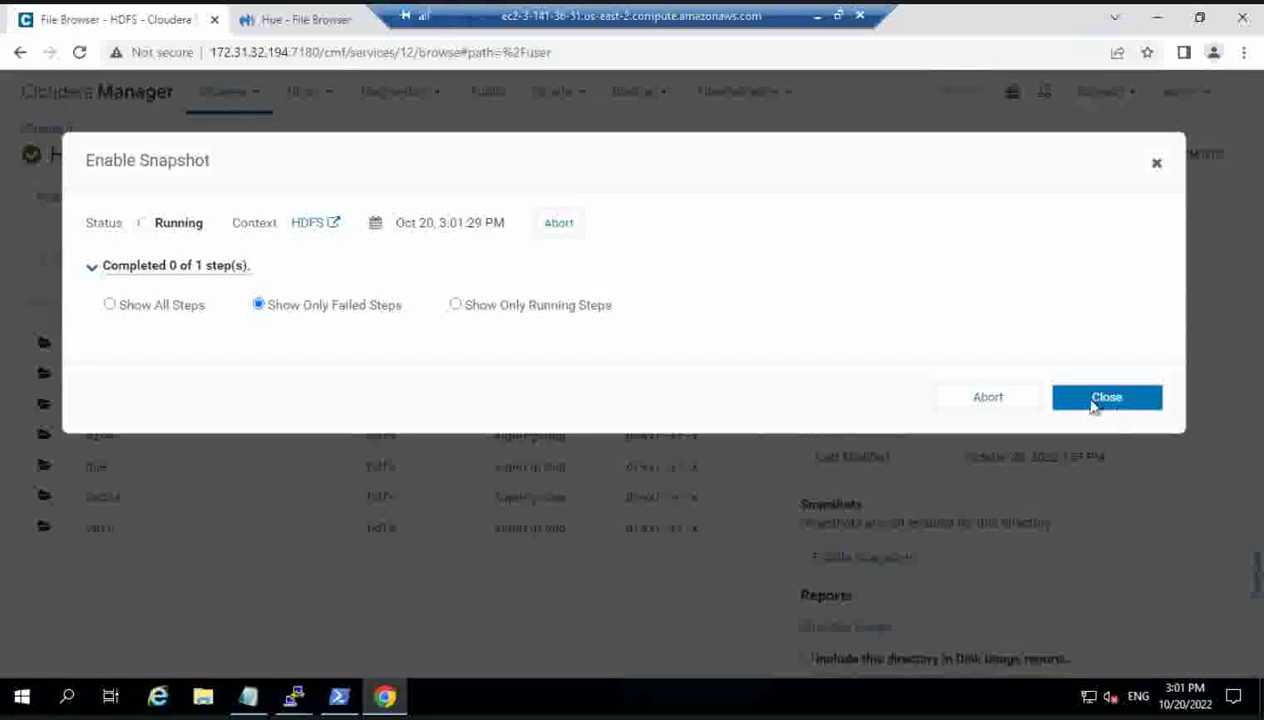
{"action": "left_click", "coordinate": [1156, 163]}
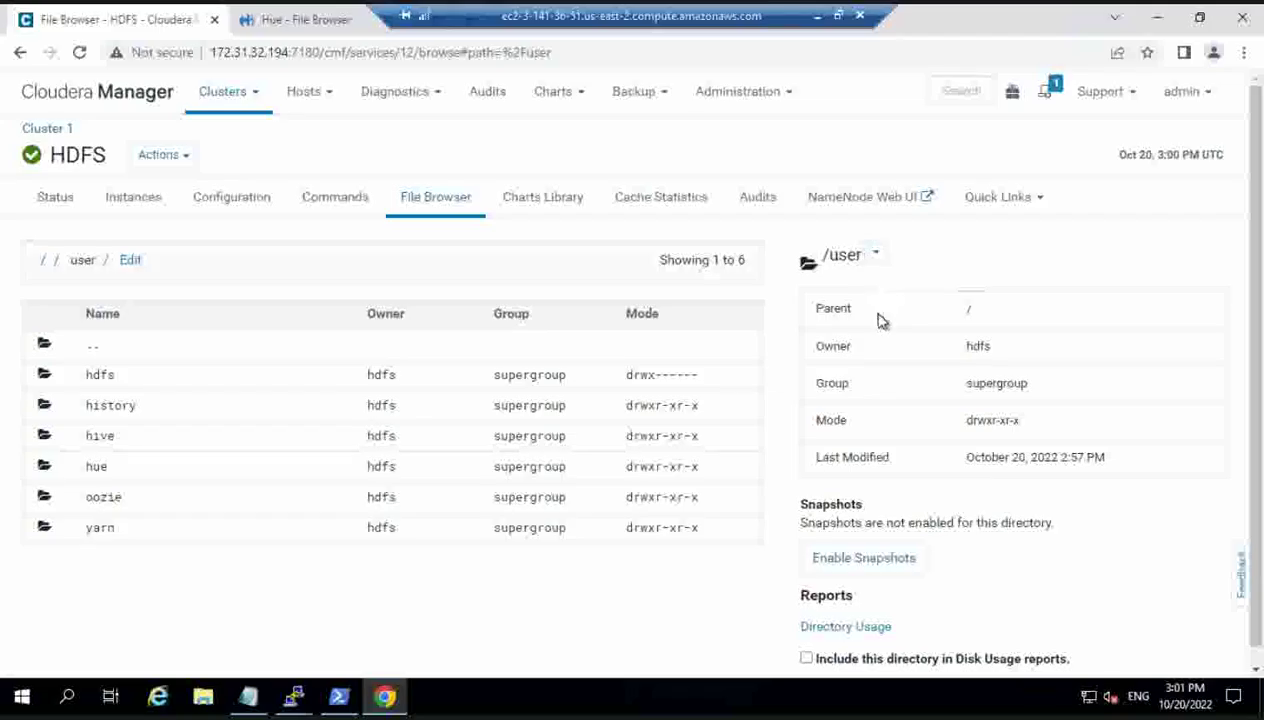
{"action": "left_click", "coordinate": [876, 254]}
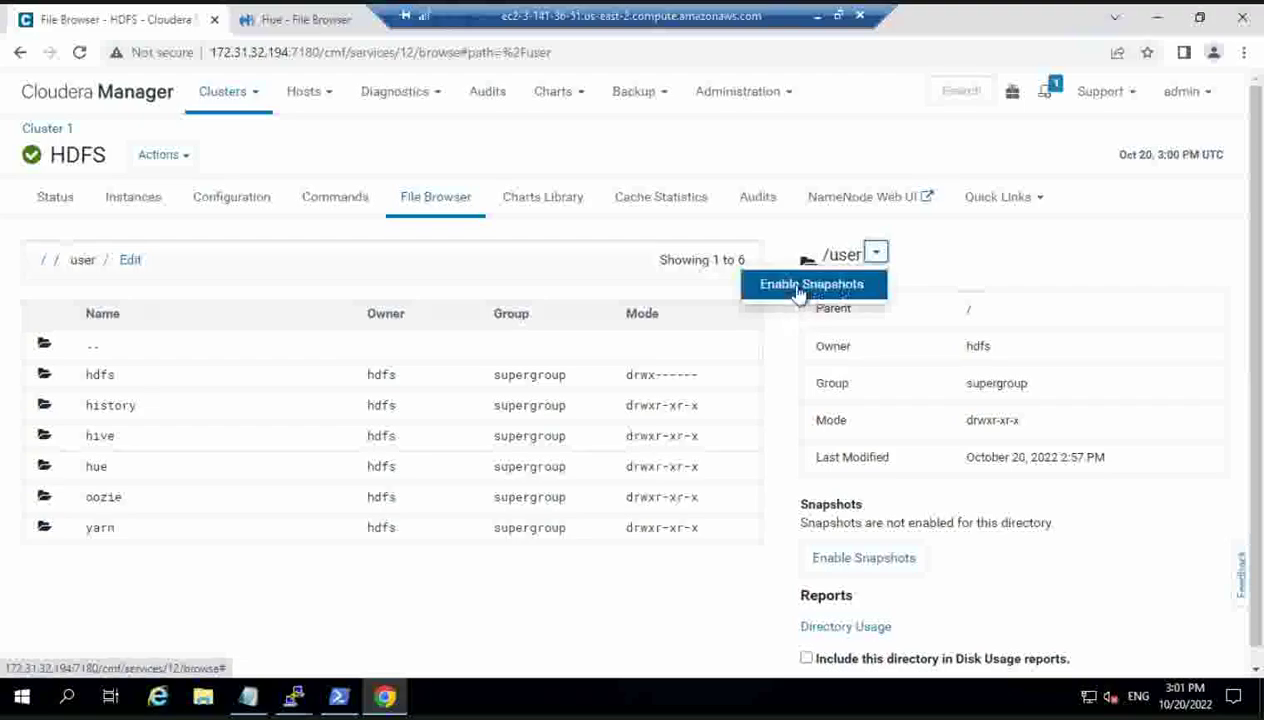
{"action": "left_click", "coordinate": [799, 288]}
{"action": "left_click", "coordinate": [770, 436]}
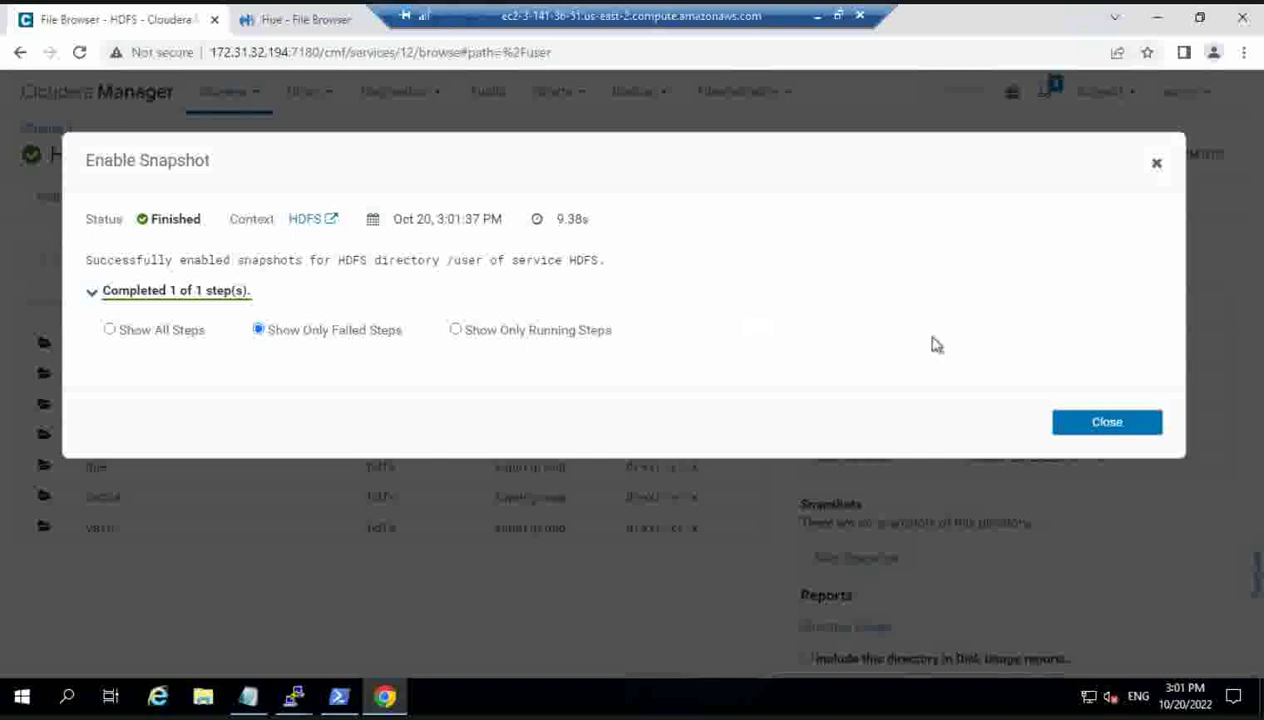
{"action": "left_click", "coordinate": [1114, 422]}
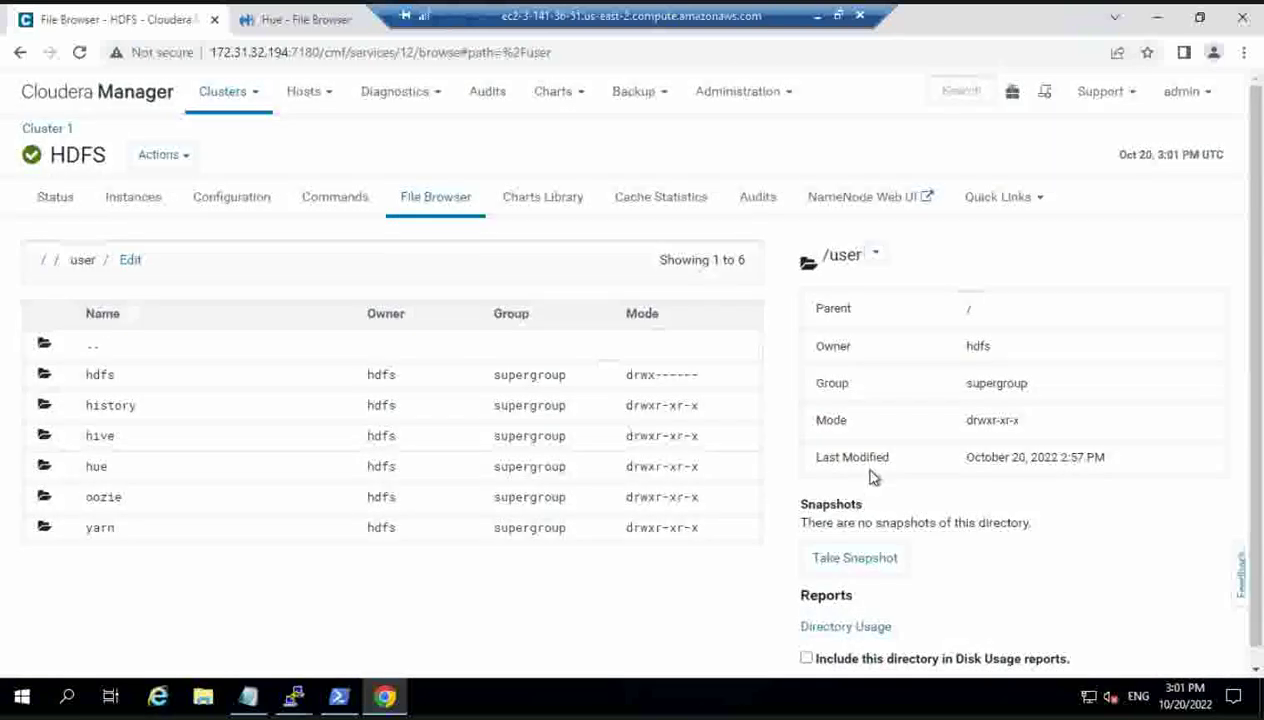
Take a new snapshot of /user named restore
{"action": "left_click", "coordinate": [855, 558]}
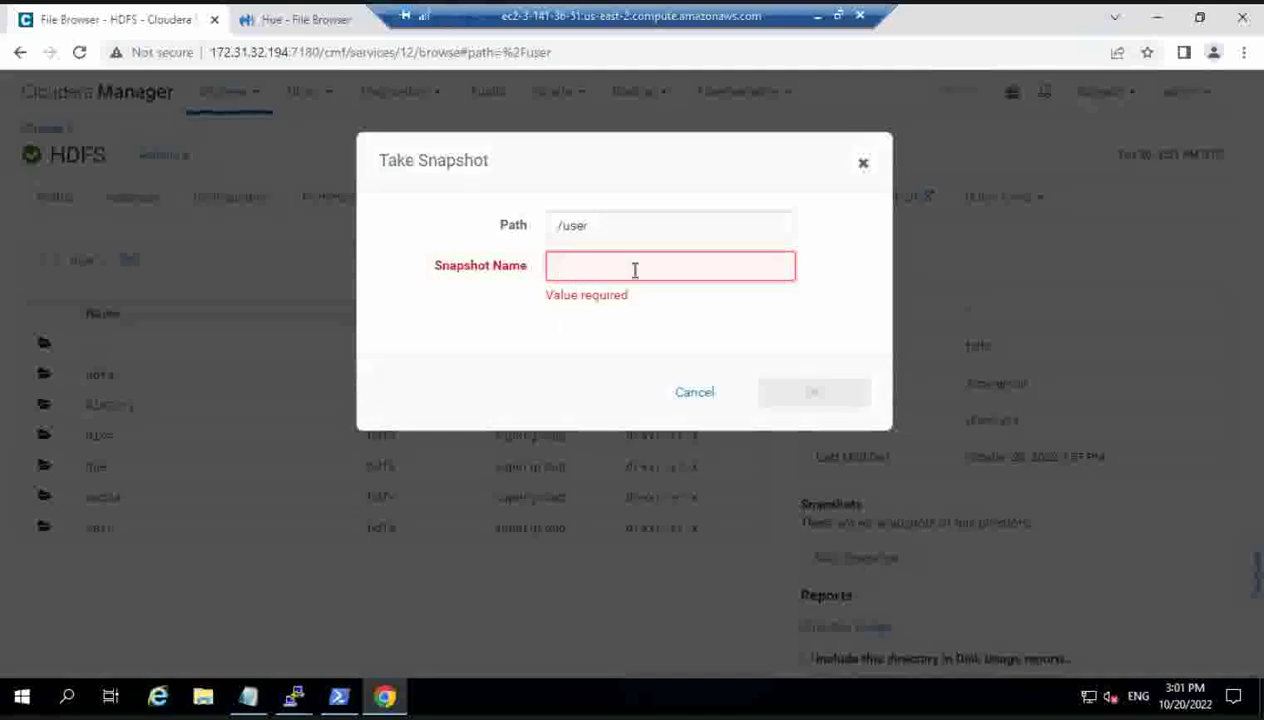
{"action": "type", "text": "test"}
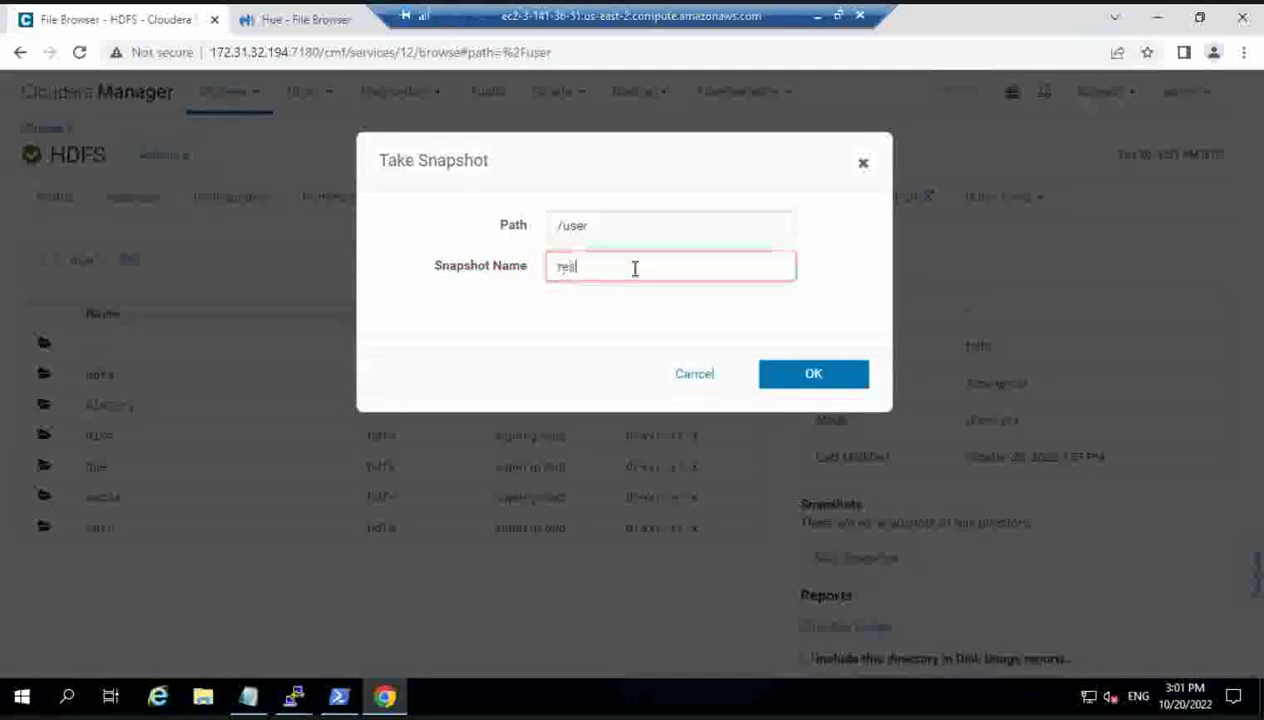
{"action": "type", "text": "ore"}
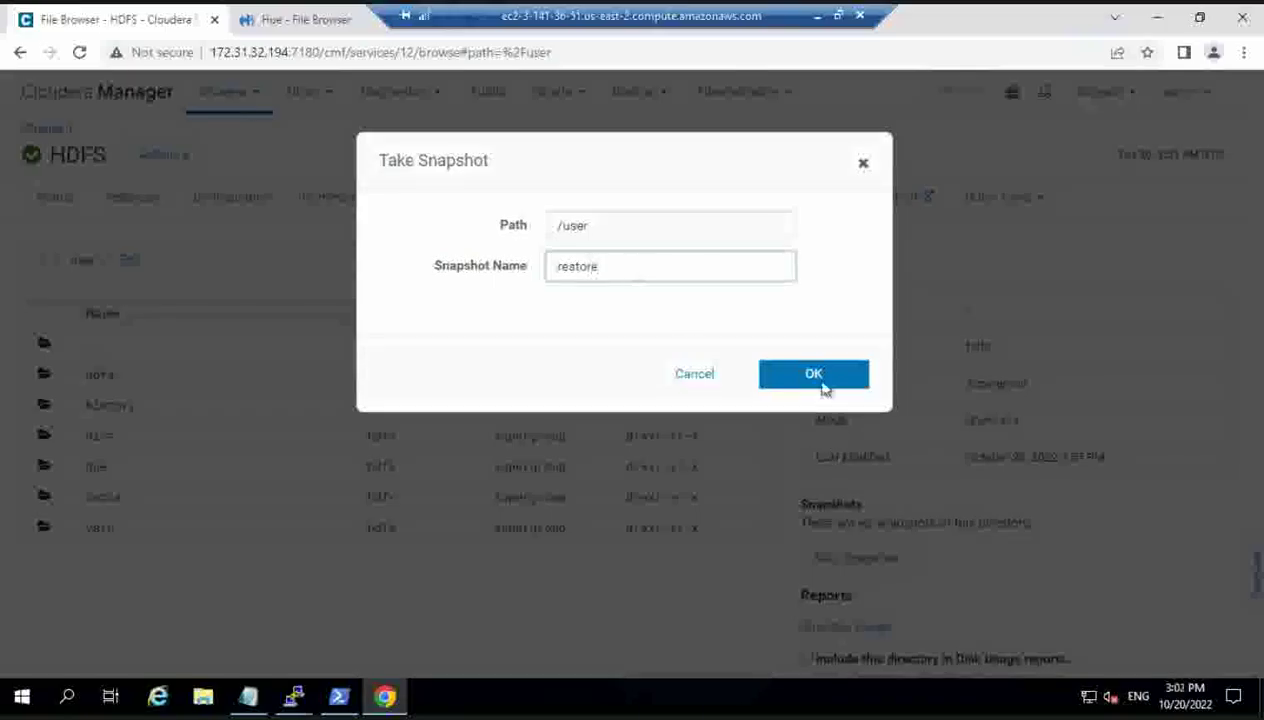
{"action": "left_click", "coordinate": [813, 374]}
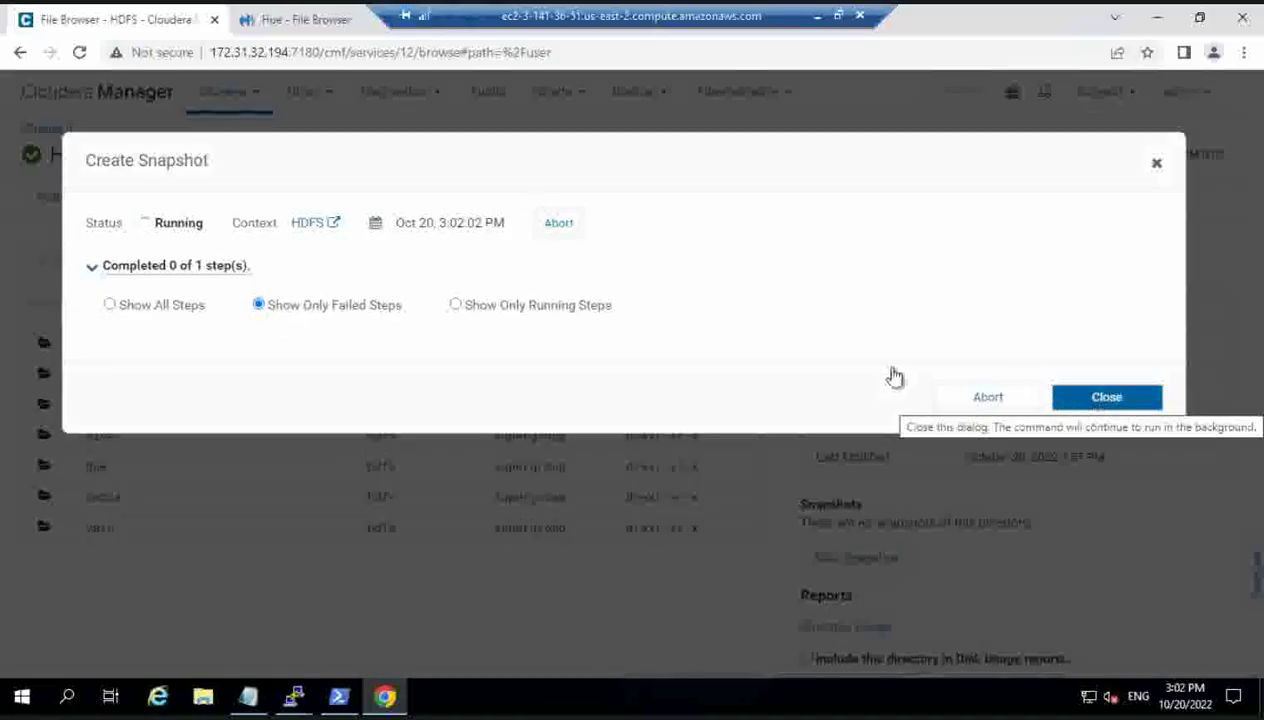
Show all steps of the snapshot command, read its stdout log, and close it
{"action": "left_click", "coordinate": [92, 270]}
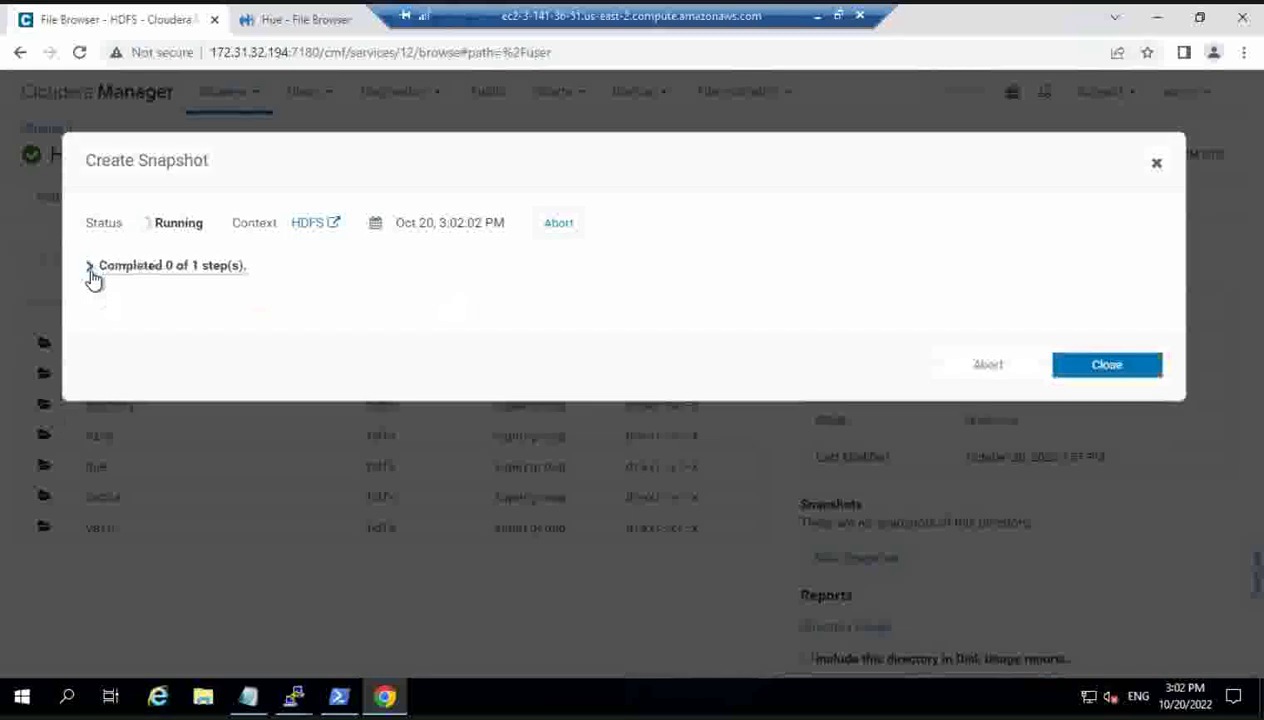
{"action": "left_click", "coordinate": [92, 270]}
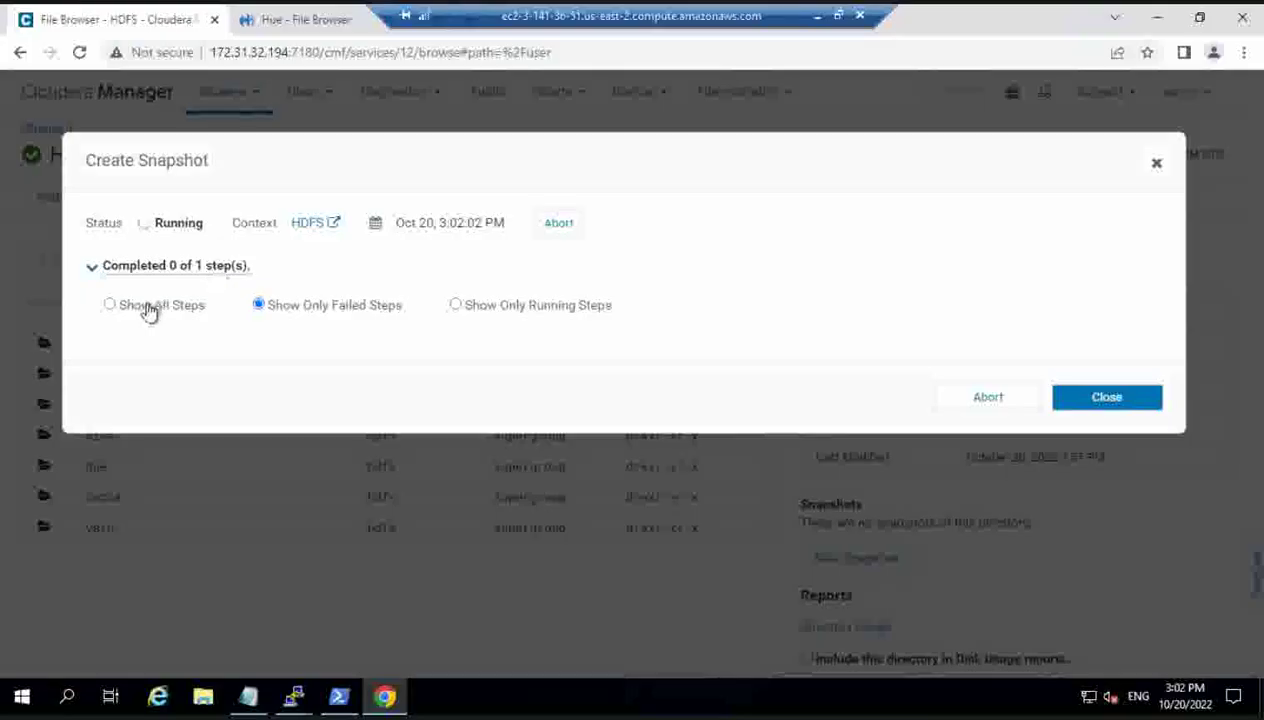
{"action": "left_click", "coordinate": [147, 310]}
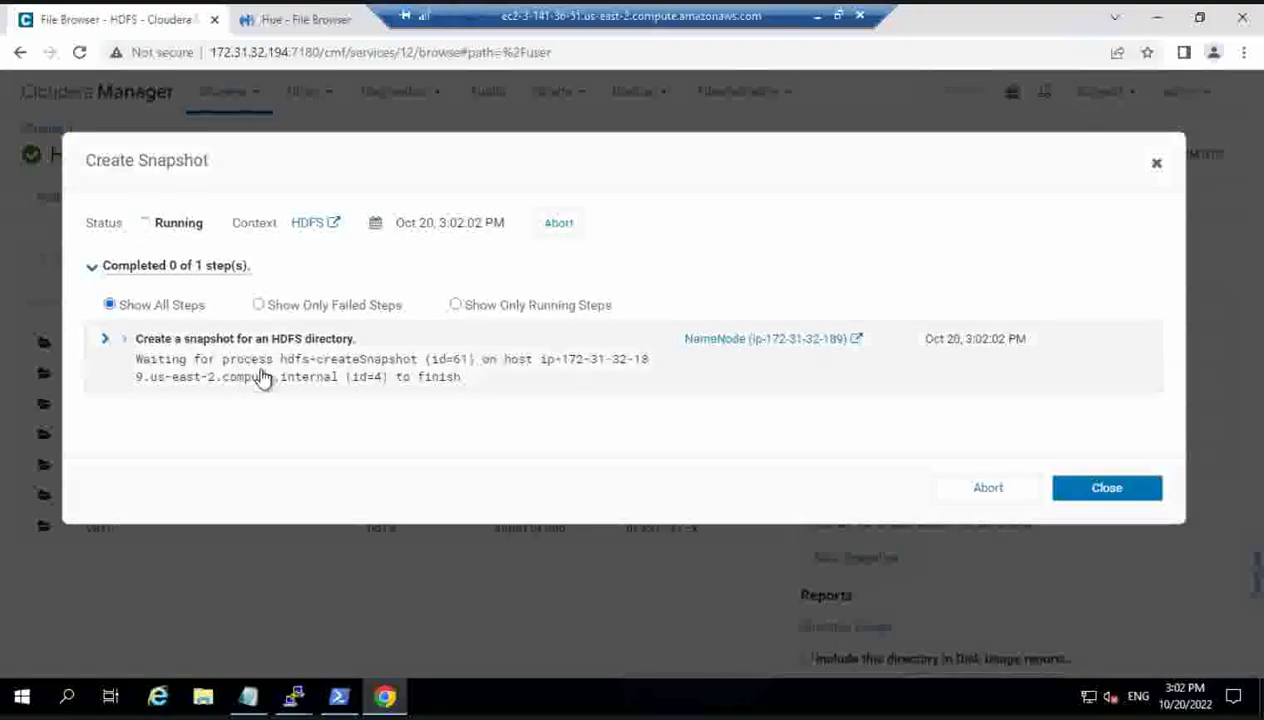
{"action": "mouse_move", "coordinate": [263, 377]}
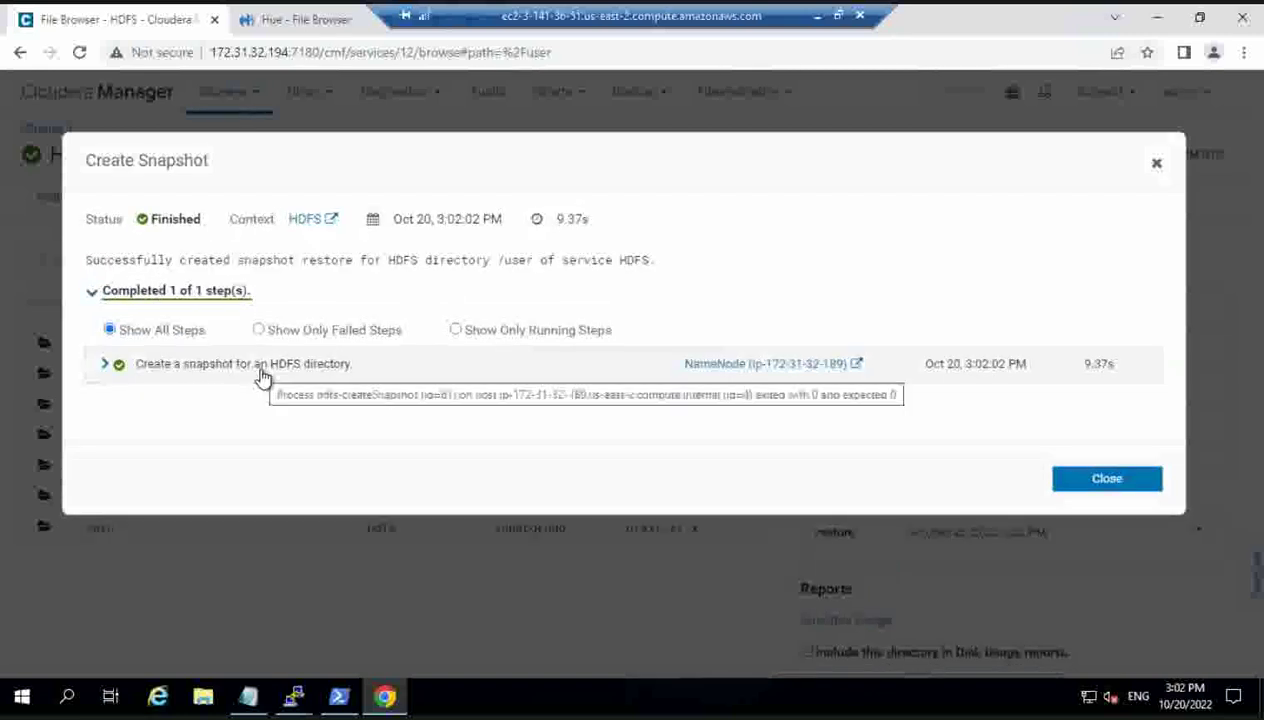
{"action": "left_click", "coordinate": [104, 366]}
{"action": "scroll", "coordinate": [405, 408], "scroll_direction": "down", "scroll_amount": 3}
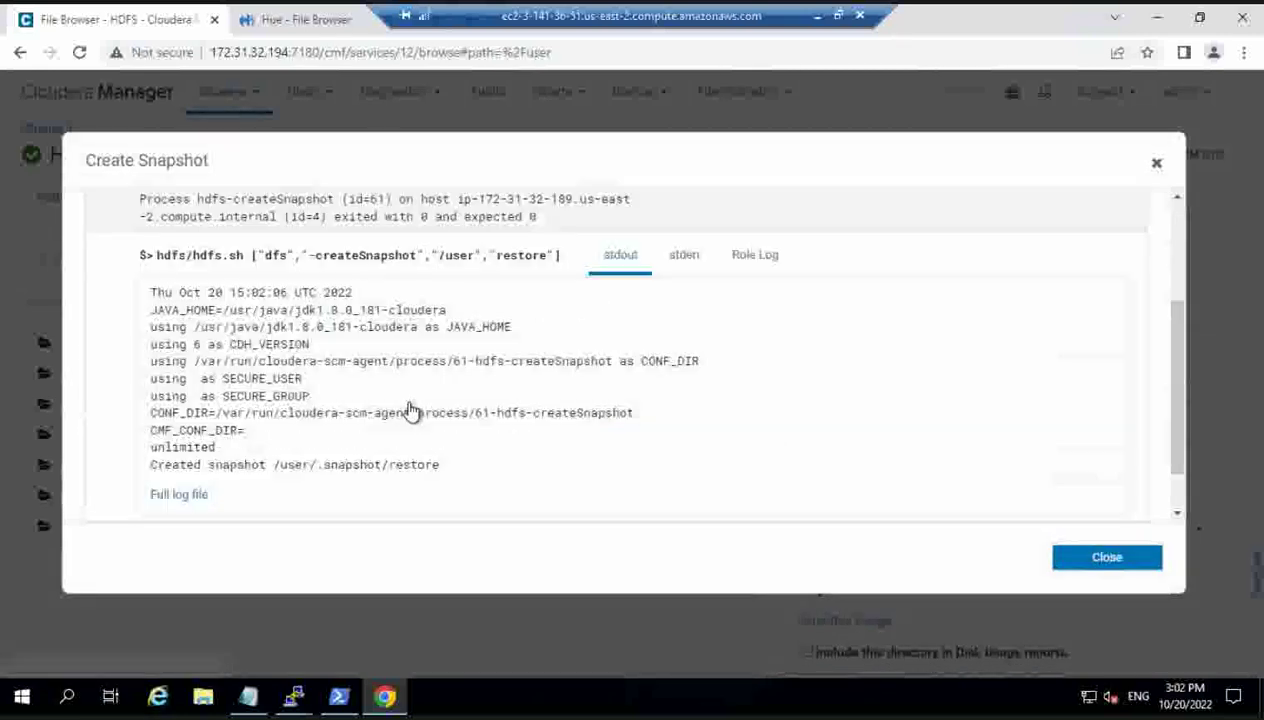
{"action": "scroll", "coordinate": [405, 405], "scroll_direction": "down", "scroll_amount": 1}
{"action": "scroll", "coordinate": [405, 405], "scroll_direction": "up", "scroll_amount": 4}
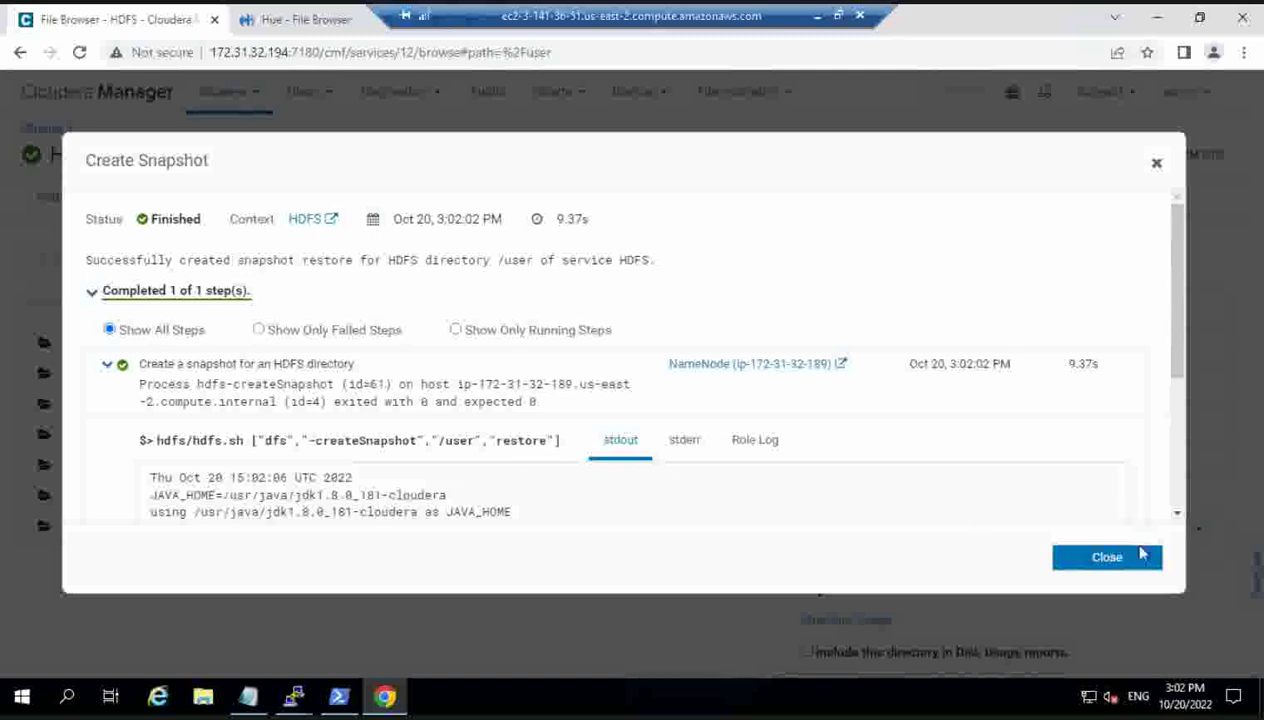
{"action": "left_click", "coordinate": [1109, 566]}
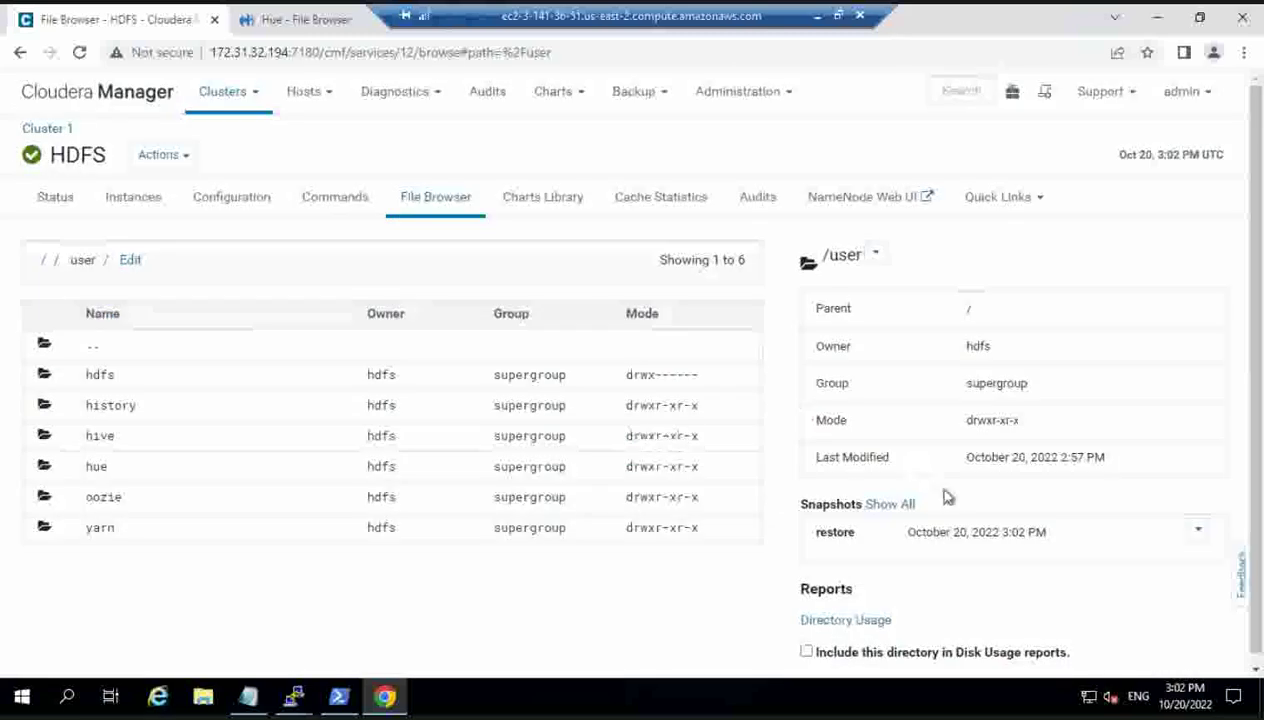
Check the restore snapshot dated October 20, 2022 3:02 PM, then open the Backup menu
{"action": "scroll", "coordinate": [1012, 586], "scroll_direction": "down", "scroll_amount": 1}
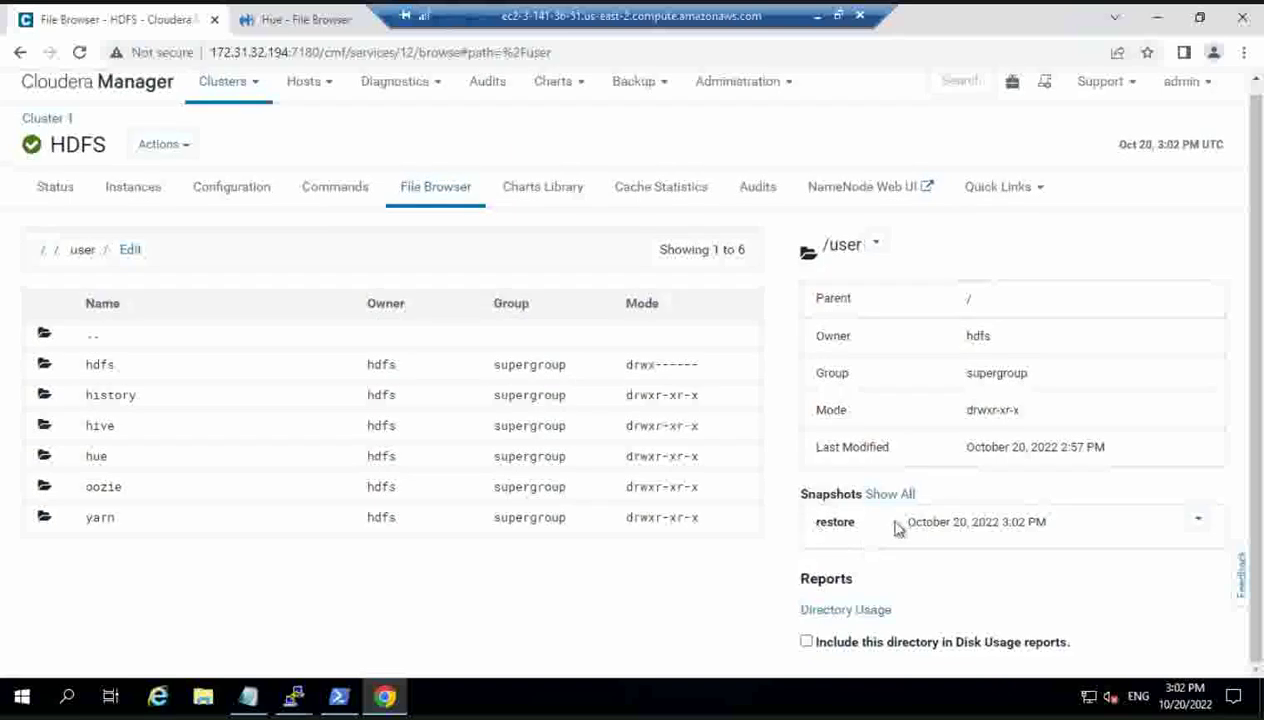
{"action": "left_click_drag", "start_coordinate": [1062, 521], "coordinate": [803, 519]}
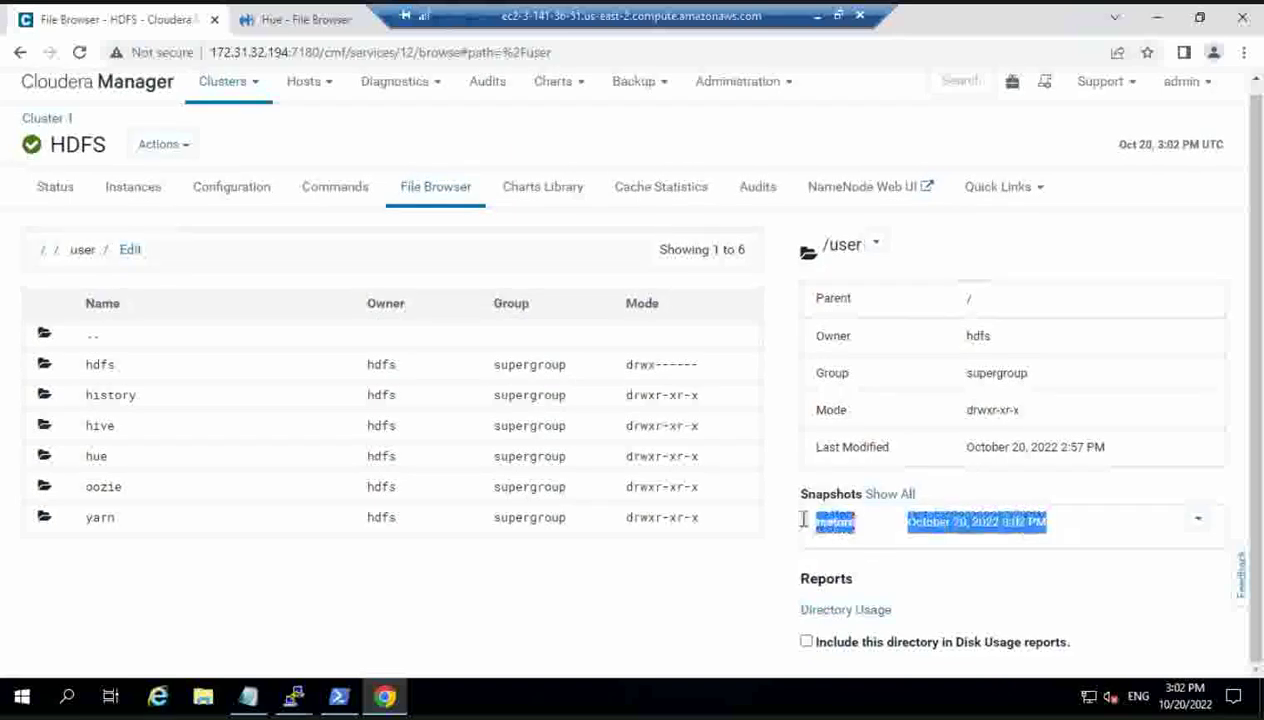
{"action": "scroll", "coordinate": [437, 571], "scroll_direction": "up", "scroll_amount": 1}
{"action": "left_click", "coordinate": [437, 571]}
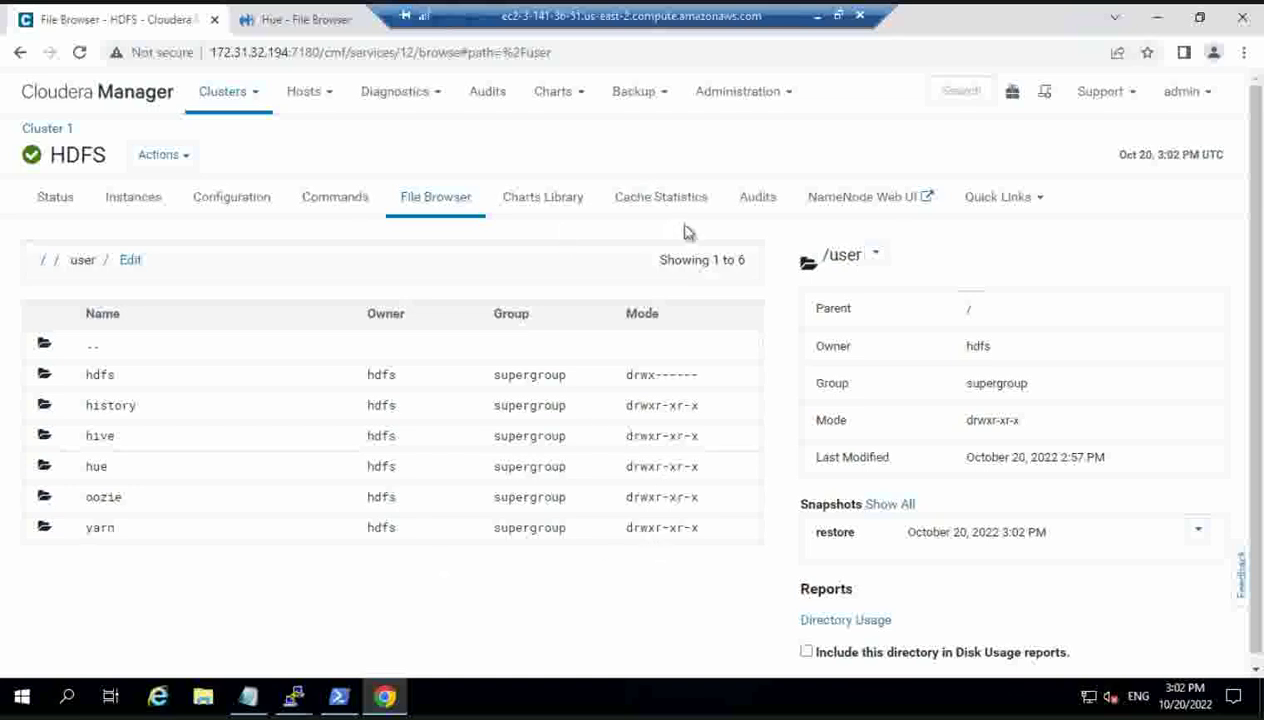
{"action": "left_click", "coordinate": [658, 97]}
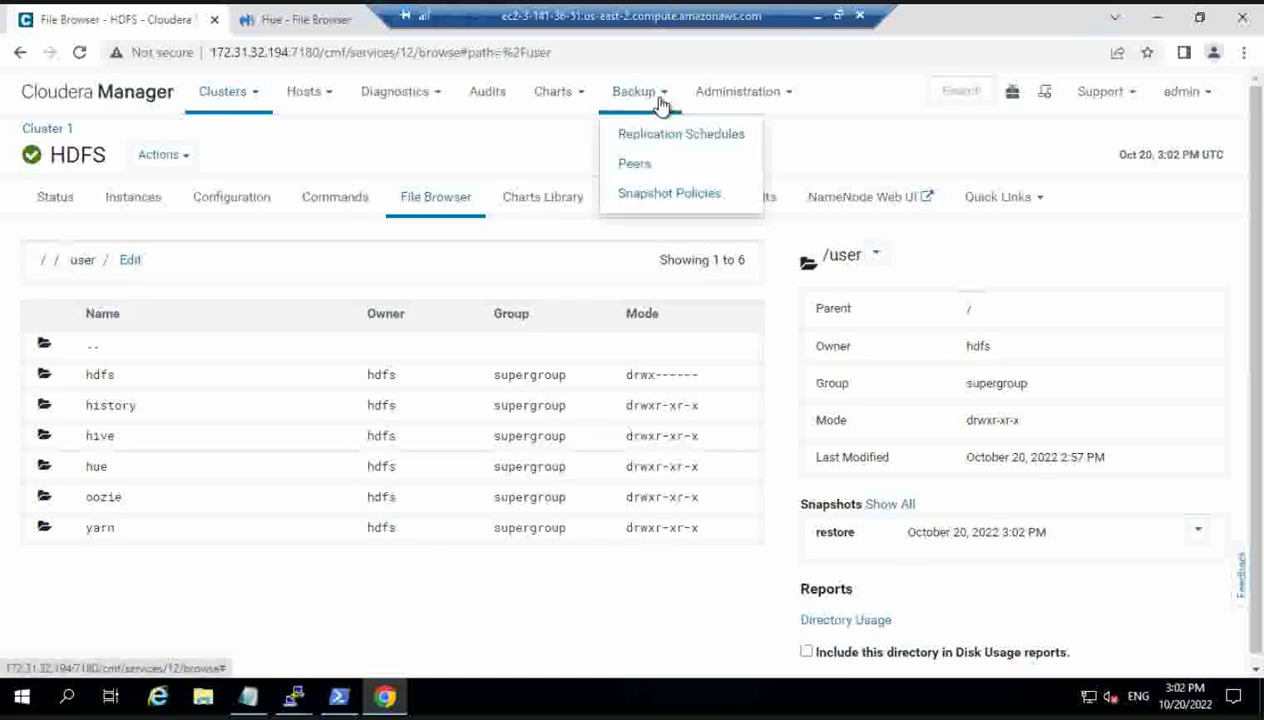
Go to Backup > Snapshot Policies and start a new snapshot policy form
{"action": "left_click", "coordinate": [651, 205]}
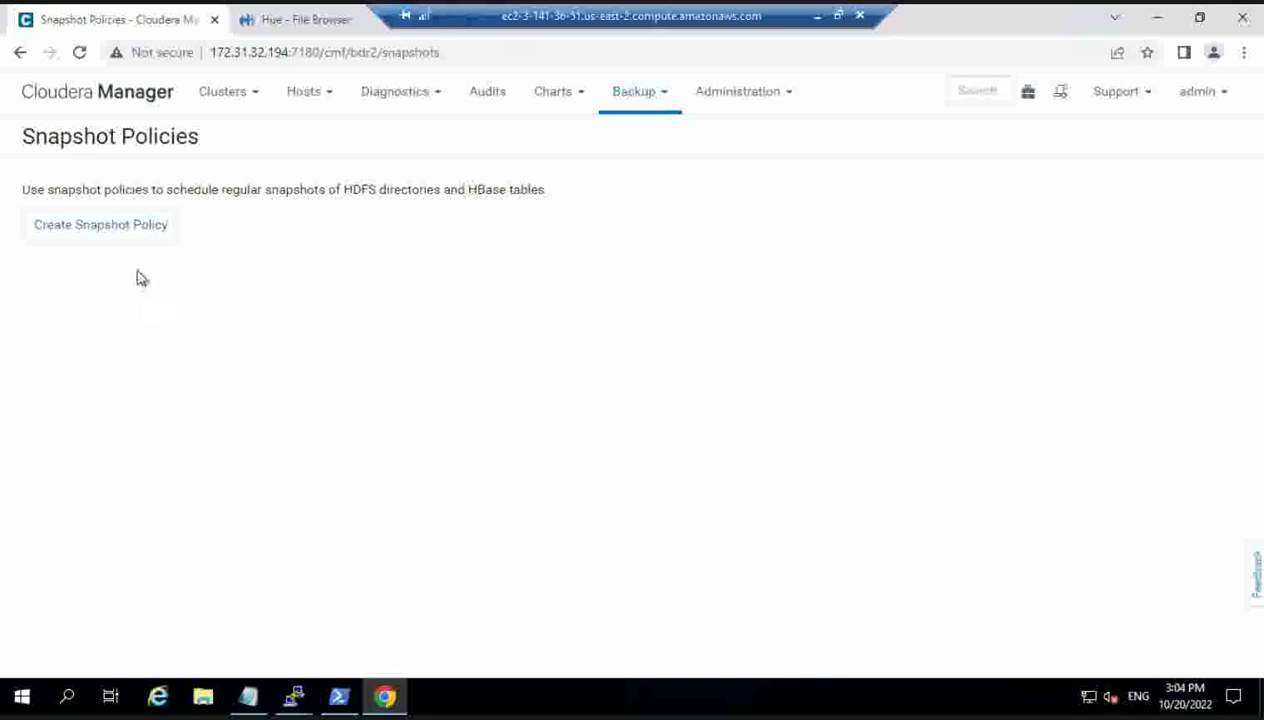
{"action": "left_click", "coordinate": [134, 234]}
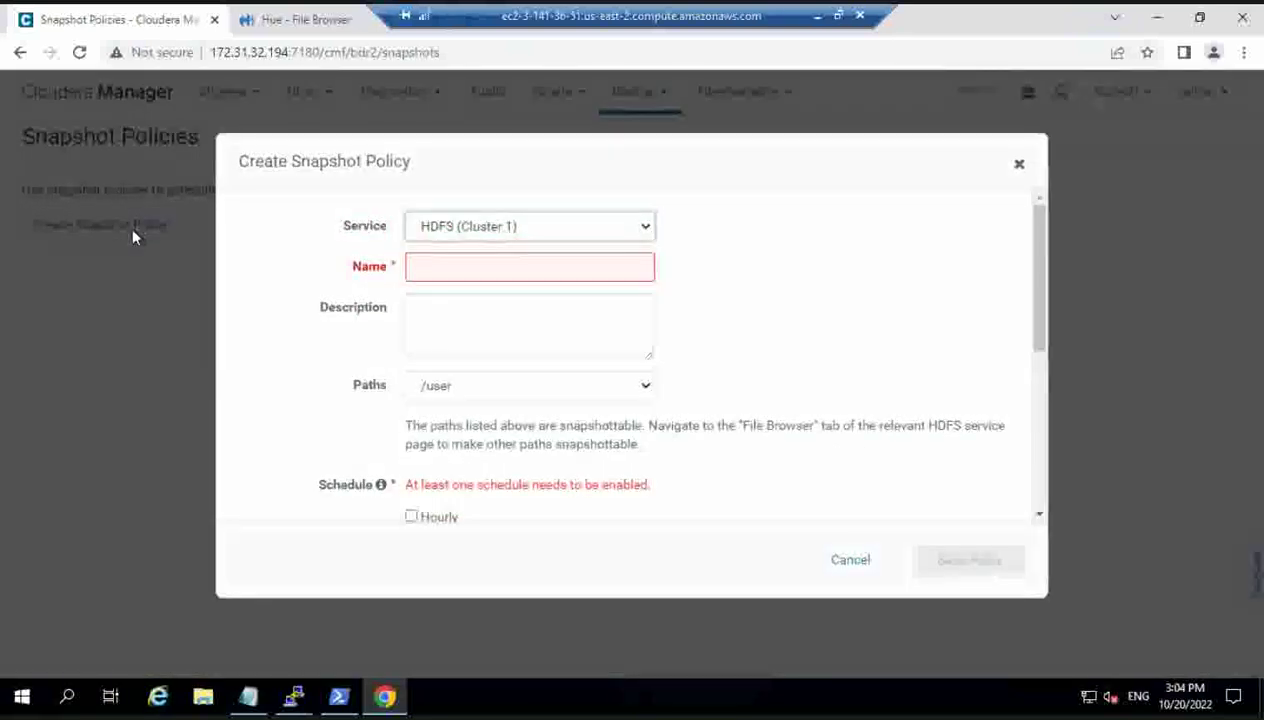
Name the new snapshot policy 'test'
{"action": "left_click", "coordinate": [445, 265]}
{"action": "type", "text": "test"}
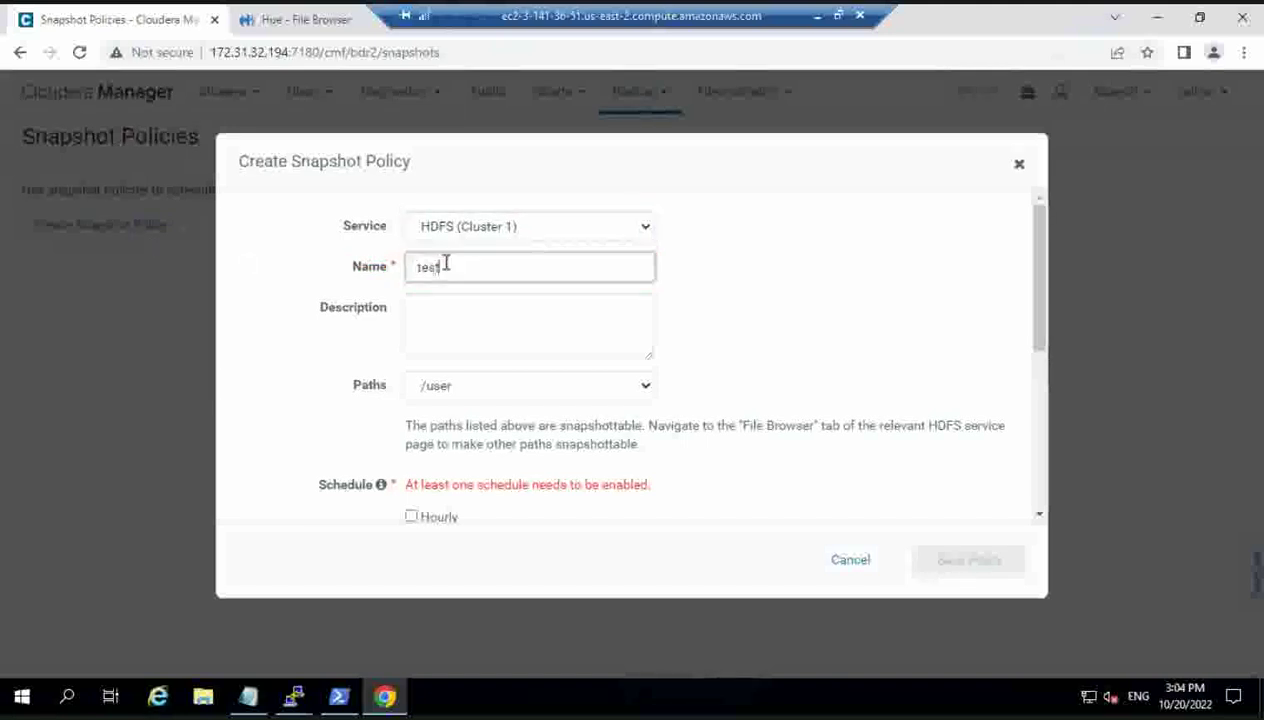
{"action": "key", "text": "Tab"}
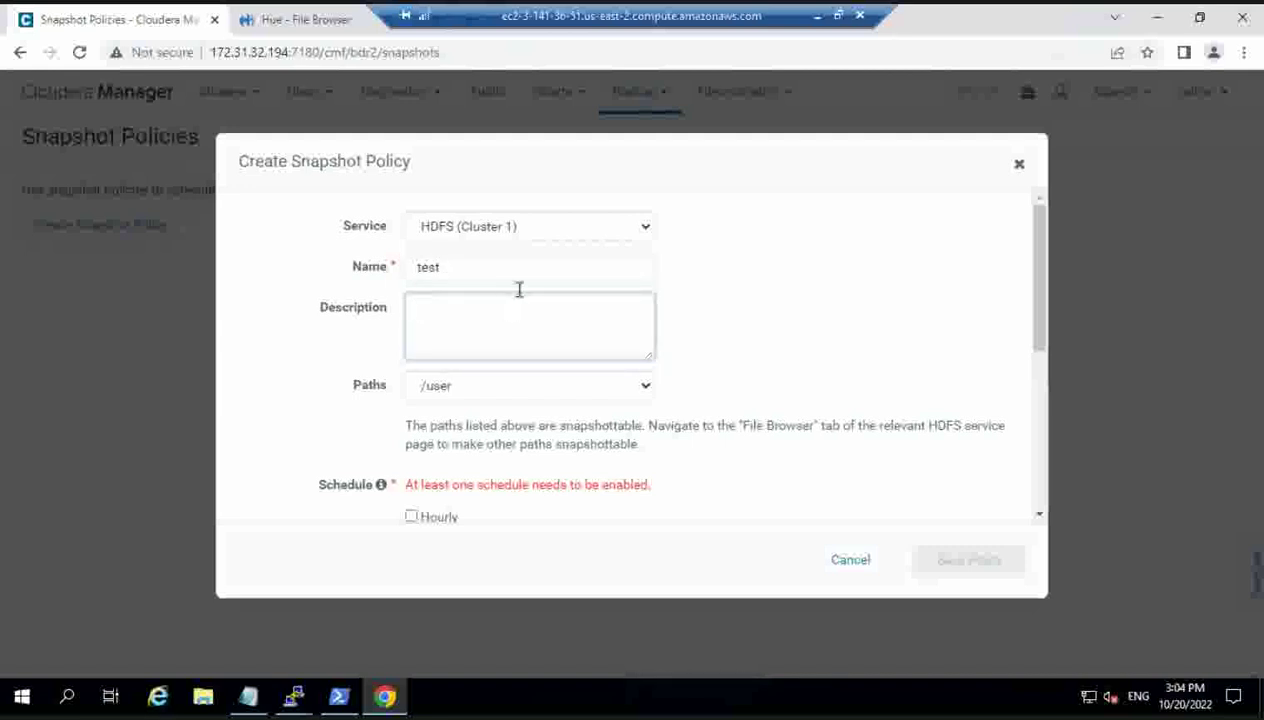
{"action": "scroll", "coordinate": [501, 331], "scroll_direction": "down", "scroll_amount": 1}
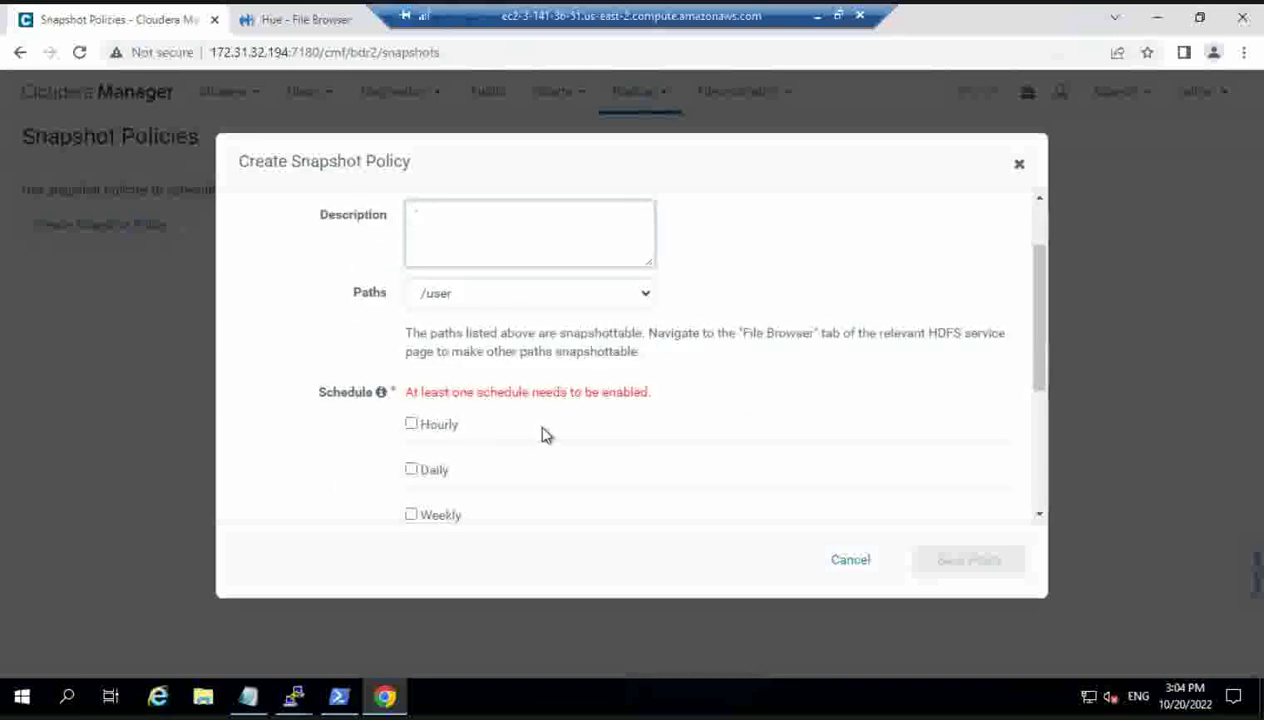
{"action": "scroll", "coordinate": [542, 431], "scroll_direction": "down", "scroll_amount": 1}
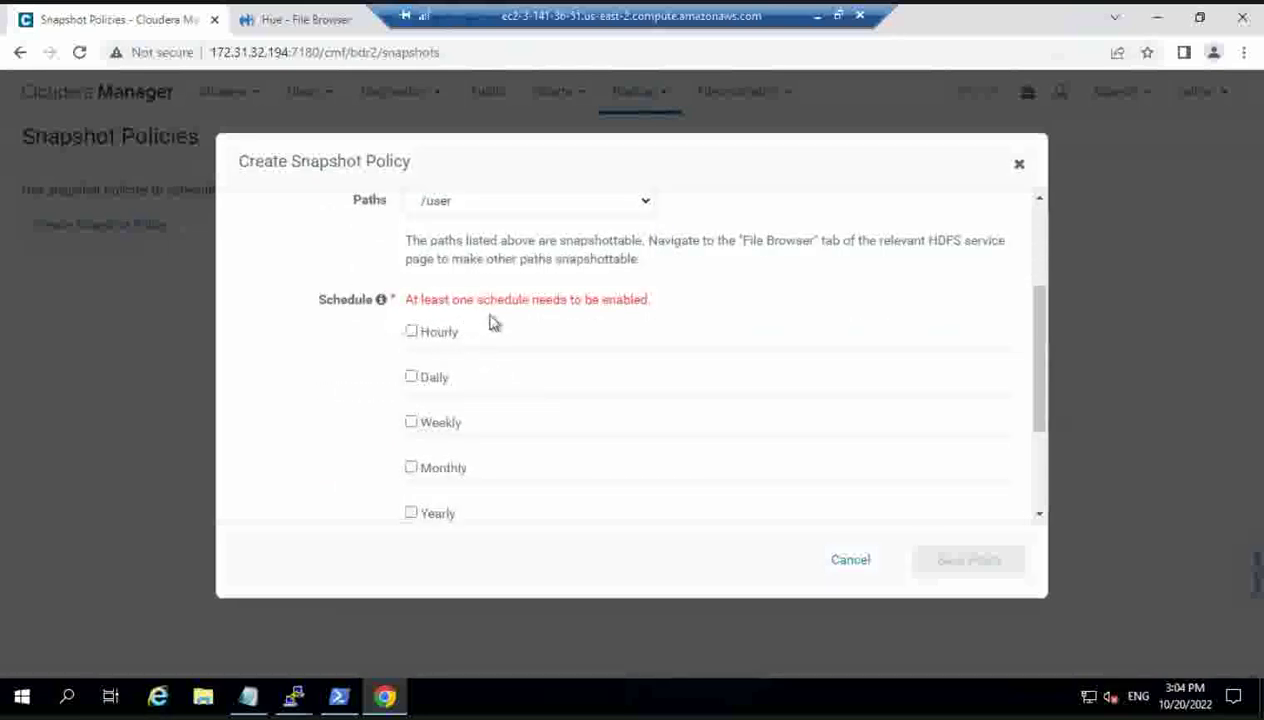
{"action": "scroll", "coordinate": [498, 418], "scroll_direction": "down", "scroll_amount": 1}
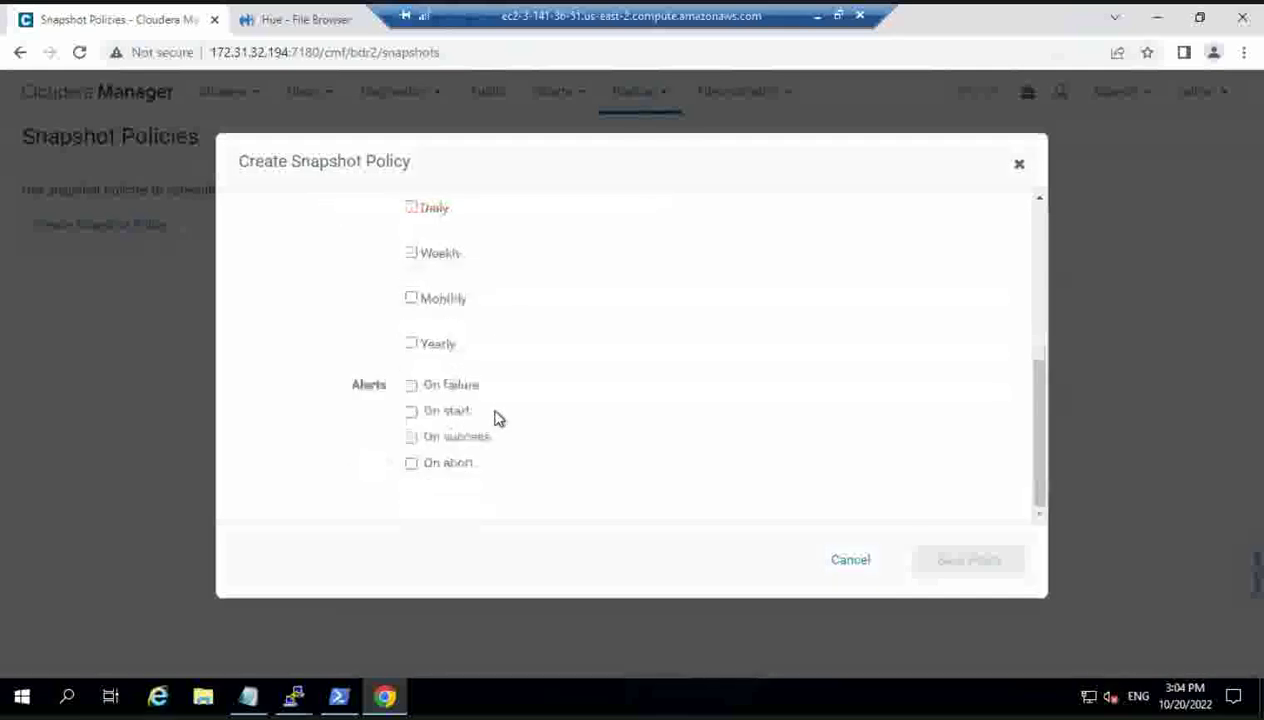
{"action": "scroll", "coordinate": [498, 418], "scroll_direction": "up", "scroll_amount": 2}
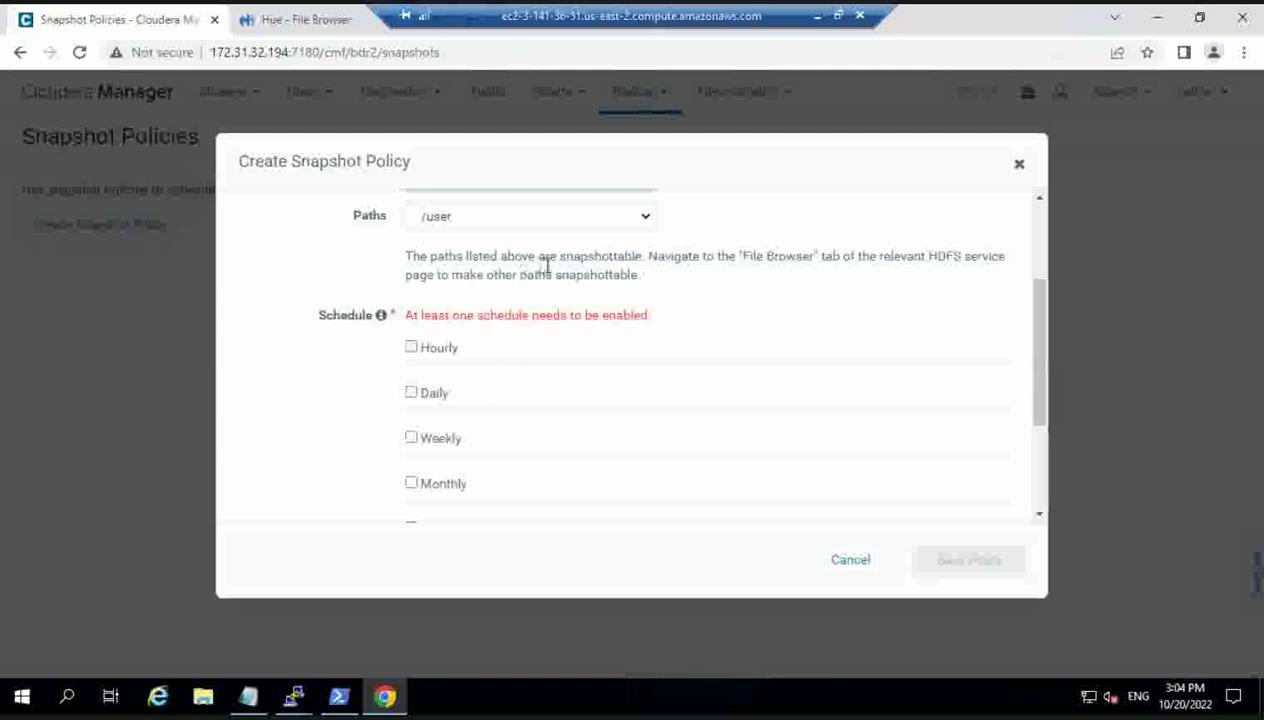
Turn on daily snapshots and choose the hour and minute
{"action": "left_click", "coordinate": [432, 400]}
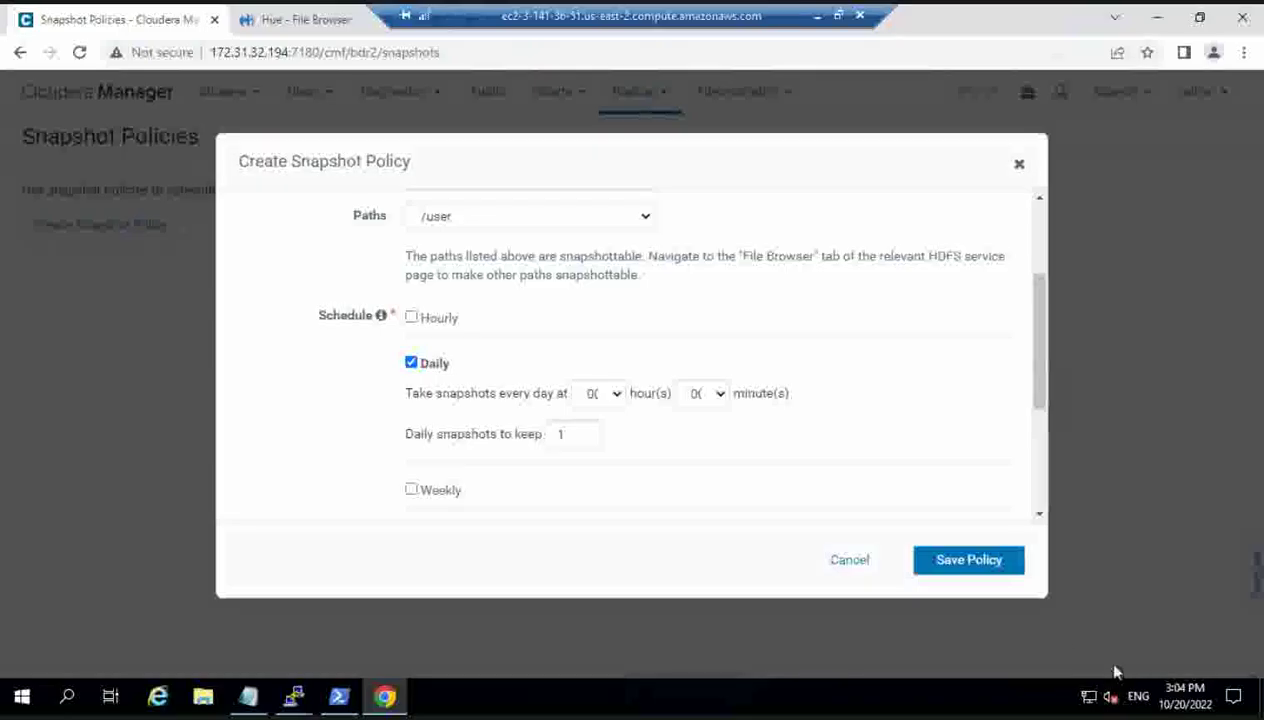
{"action": "mouse_move", "coordinate": [1180, 700]}
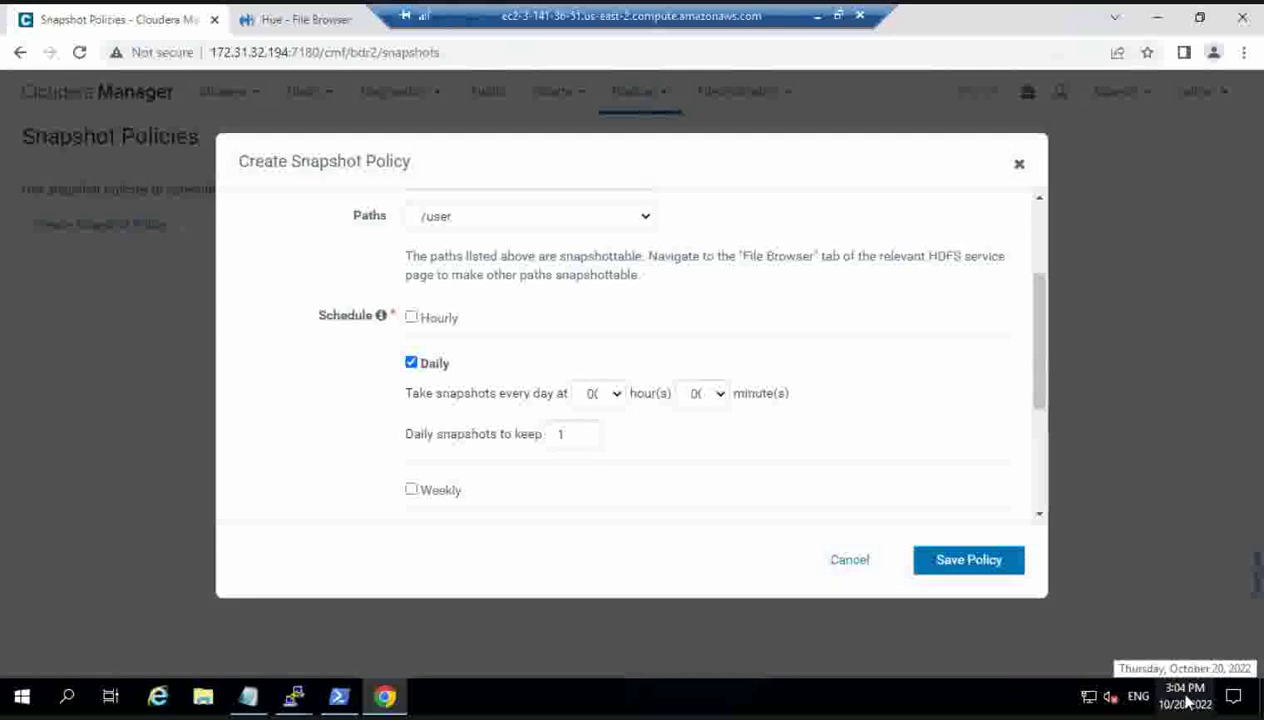
{"action": "left_click", "coordinate": [614, 396]}
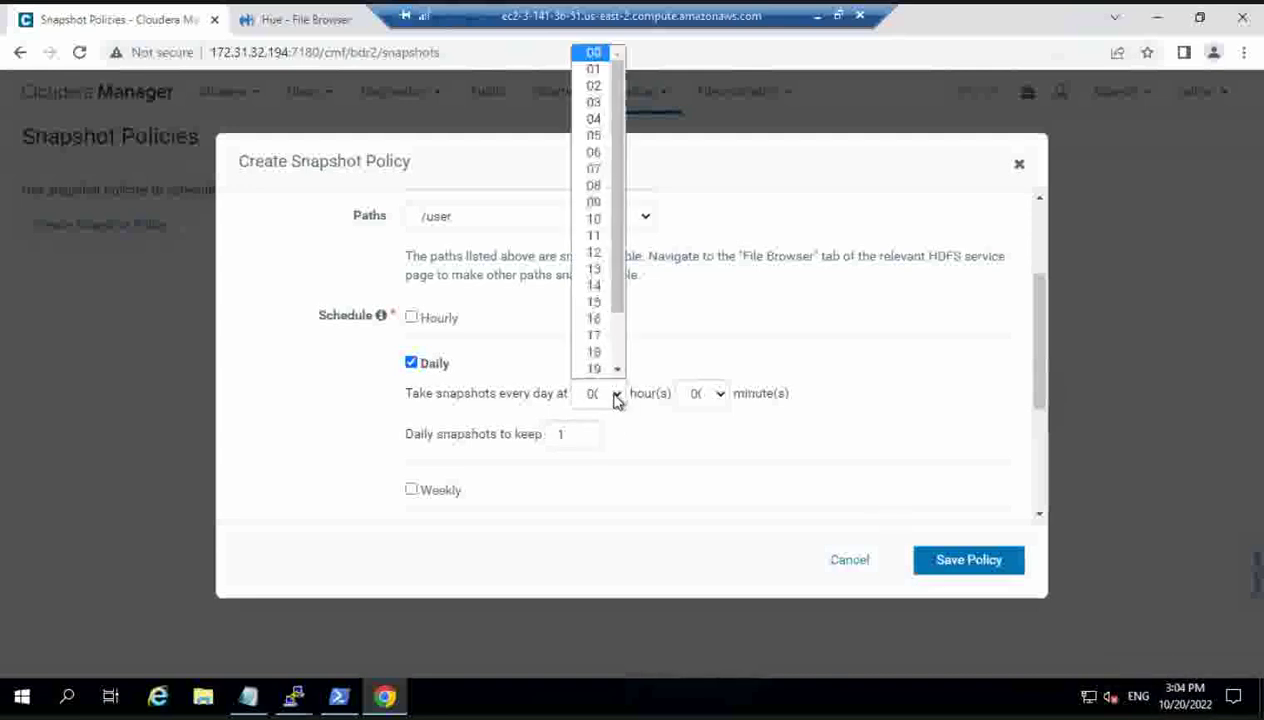
{"action": "left_click", "coordinate": [593, 102]}
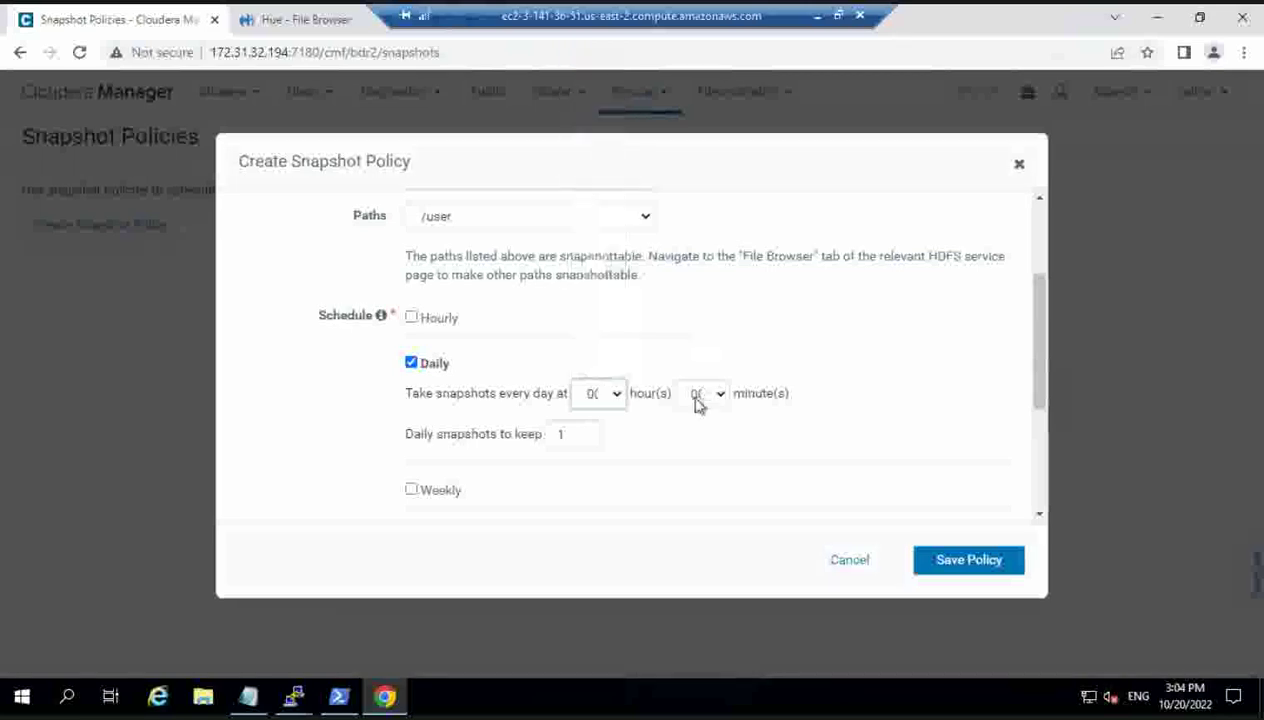
{"action": "left_click", "coordinate": [721, 396]}
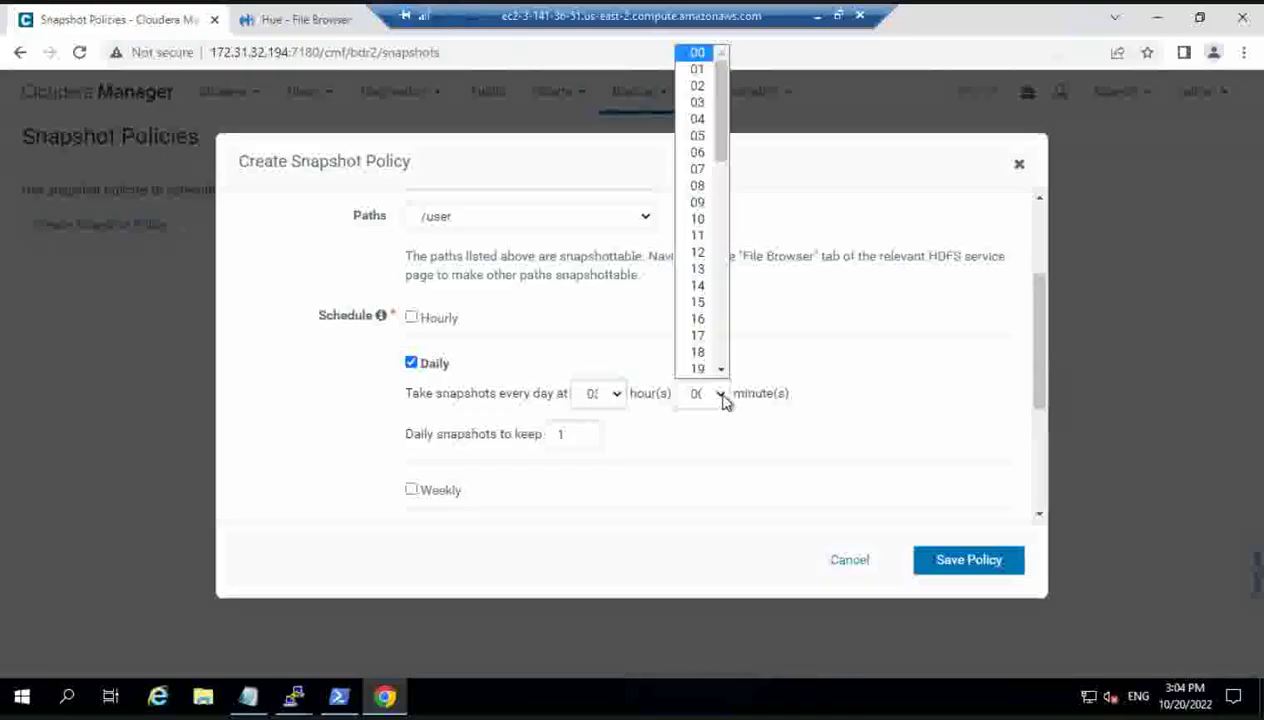
{"action": "left_click", "coordinate": [695, 154]}
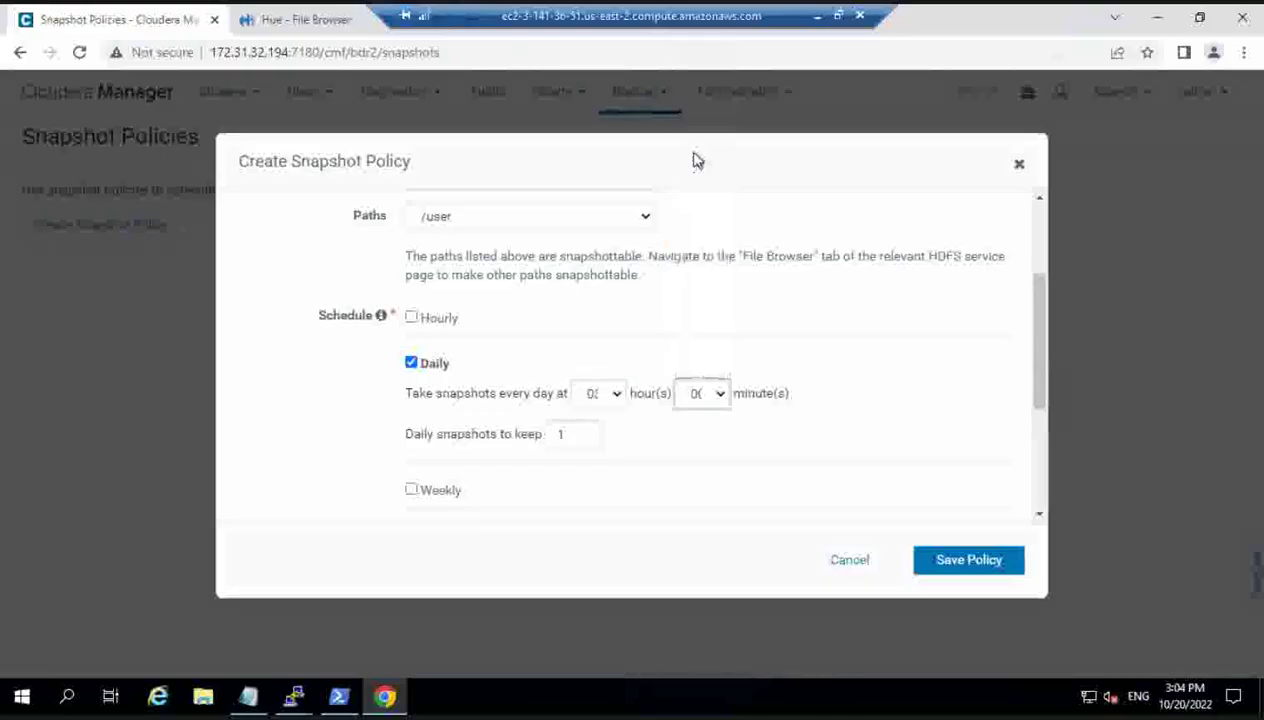
Change the daily snapshot minute to 05, then pick a different minute
{"action": "left_click", "coordinate": [722, 395]}
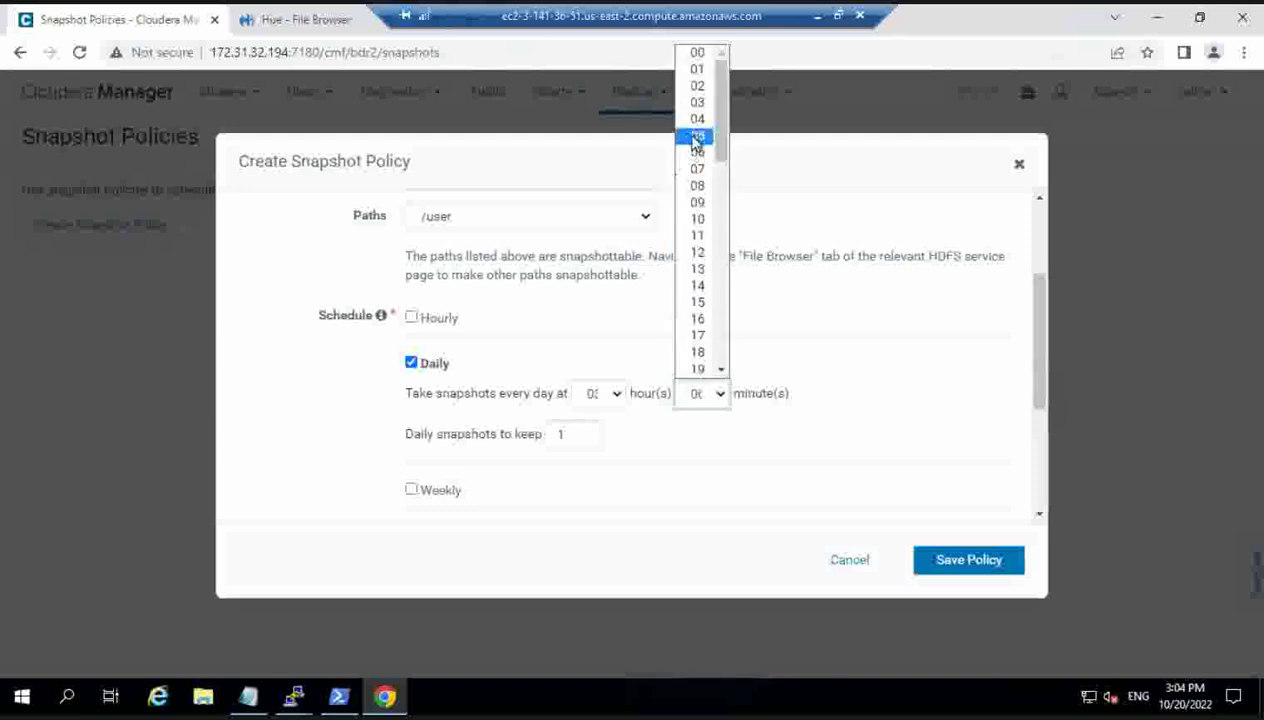
{"action": "left_click", "coordinate": [697, 136]}
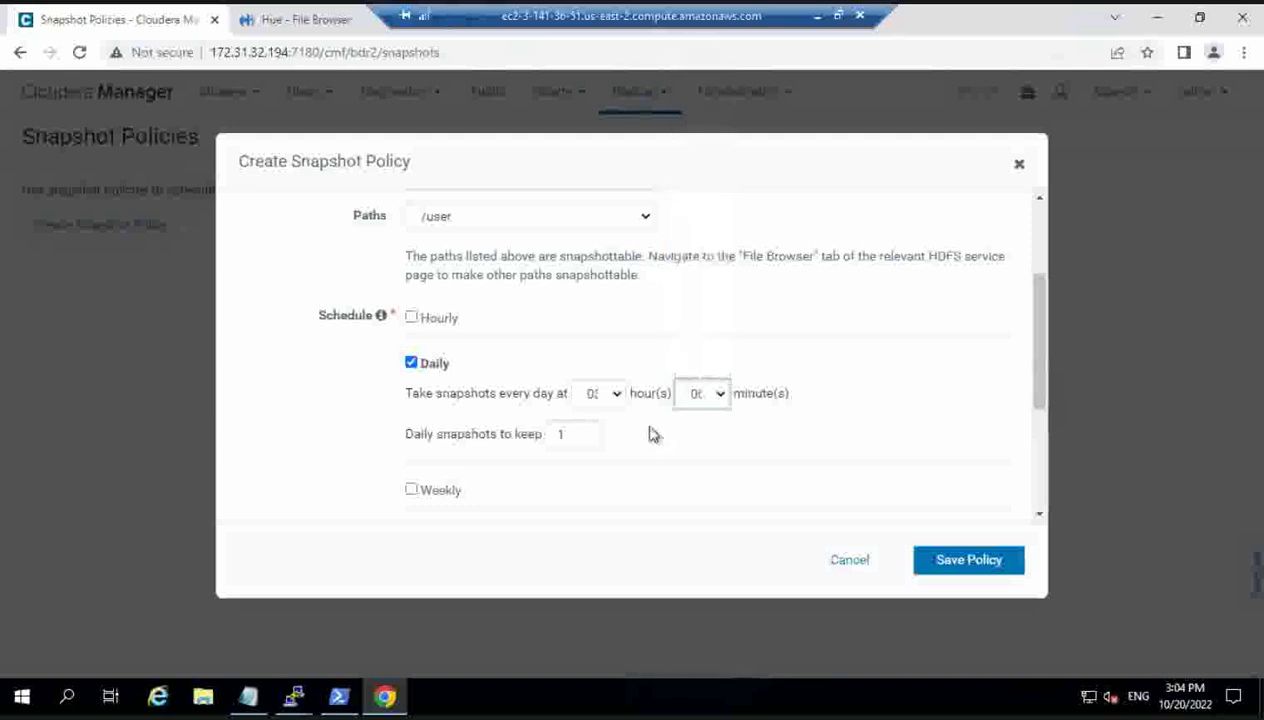
{"action": "left_click", "coordinate": [576, 436]}
{"action": "scroll", "coordinate": [581, 440], "scroll_direction": "down", "scroll_amount": 2}
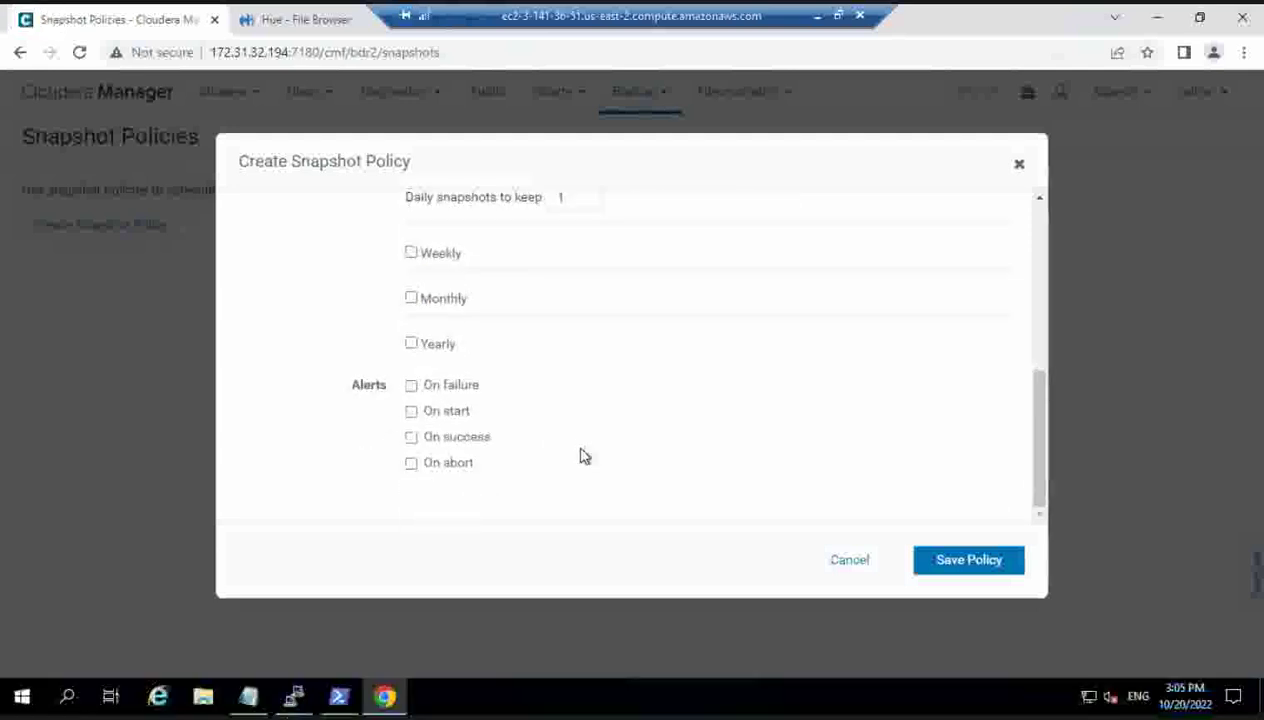
{"action": "scroll", "coordinate": [582, 450], "scroll_direction": "up", "scroll_amount": 1}
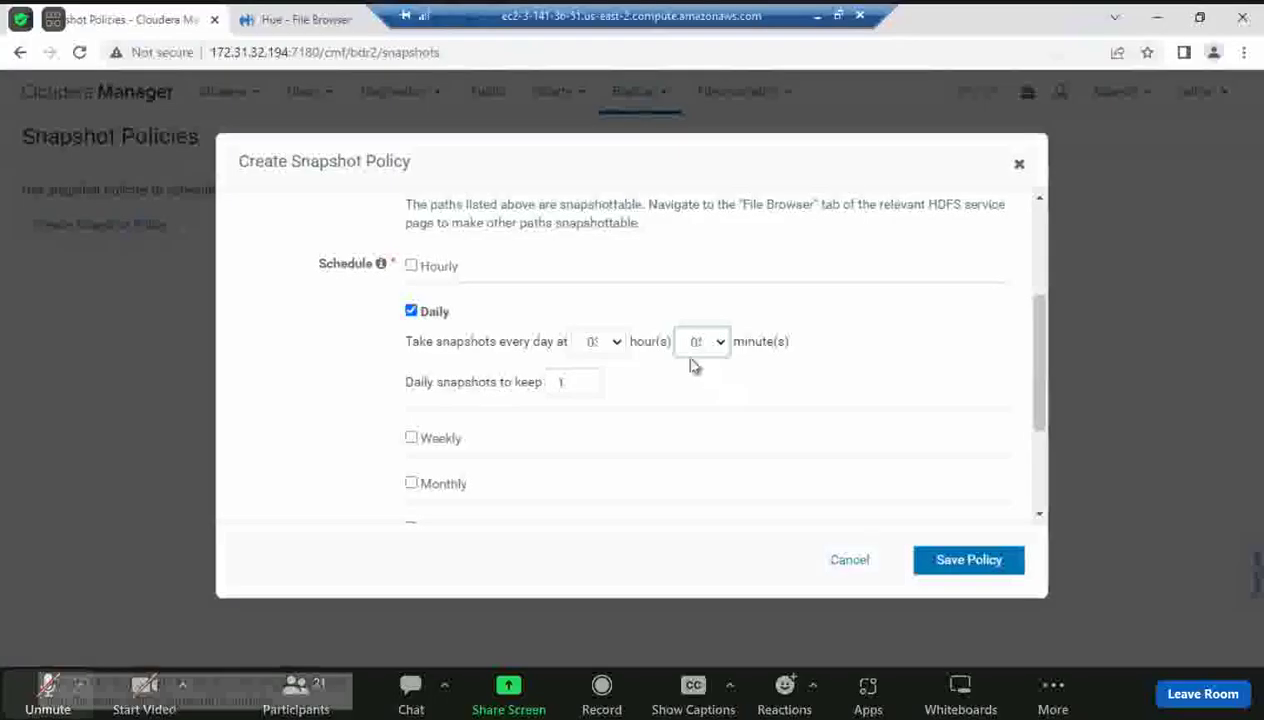
{"action": "left_click", "coordinate": [720, 342]}
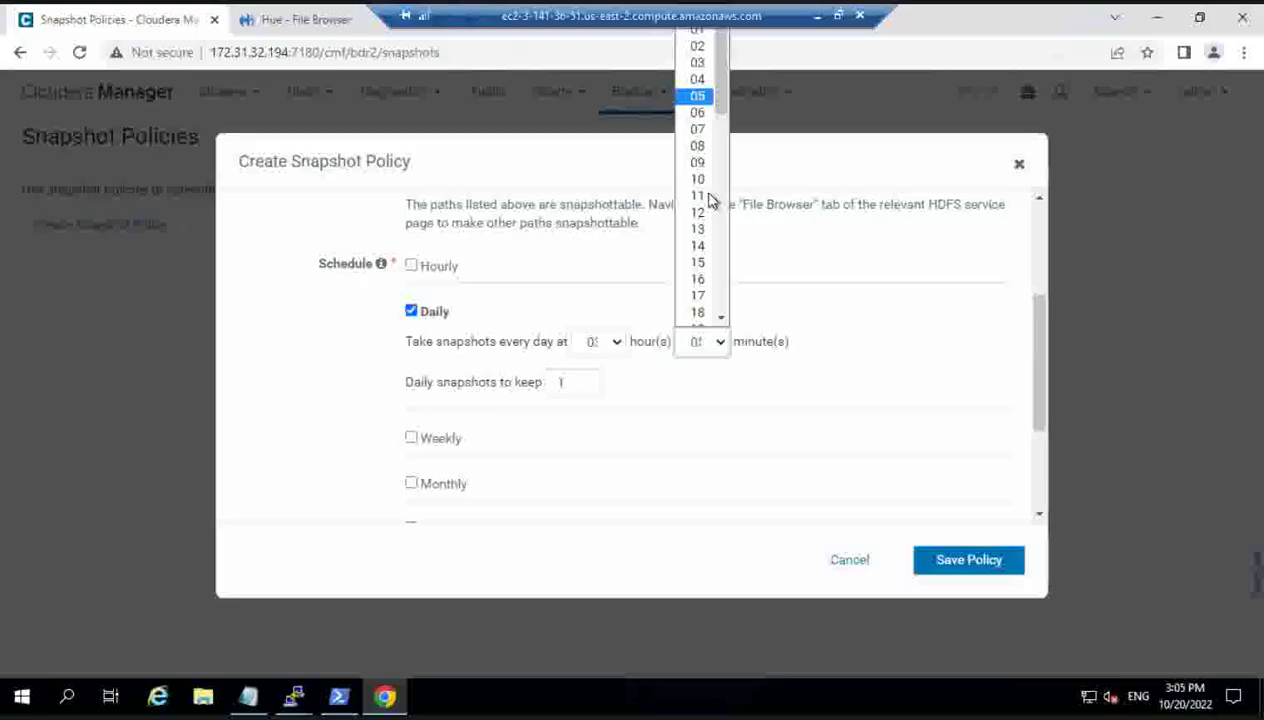
{"action": "left_click", "coordinate": [705, 115]}
Keep 3 daily snapshots
{"action": "left_click", "coordinate": [563, 385]}
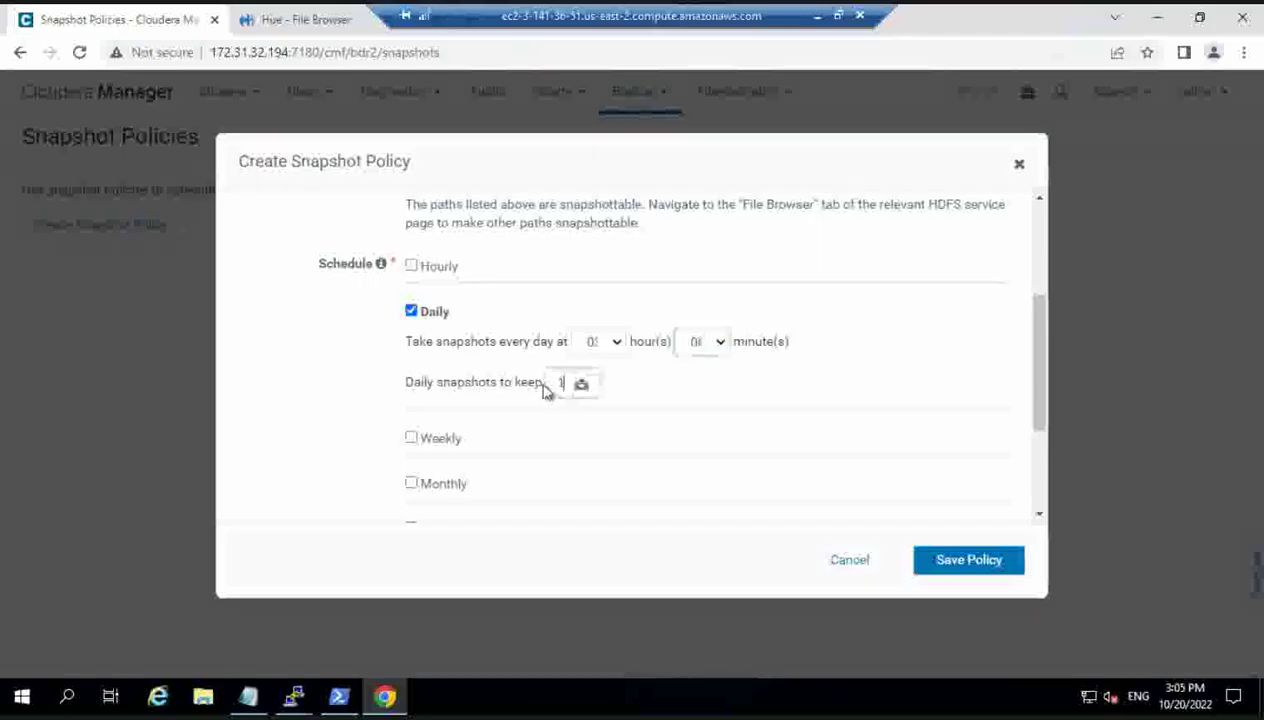
{"action": "left_click", "coordinate": [582, 379]}
{"action": "left_click", "coordinate": [582, 379]}
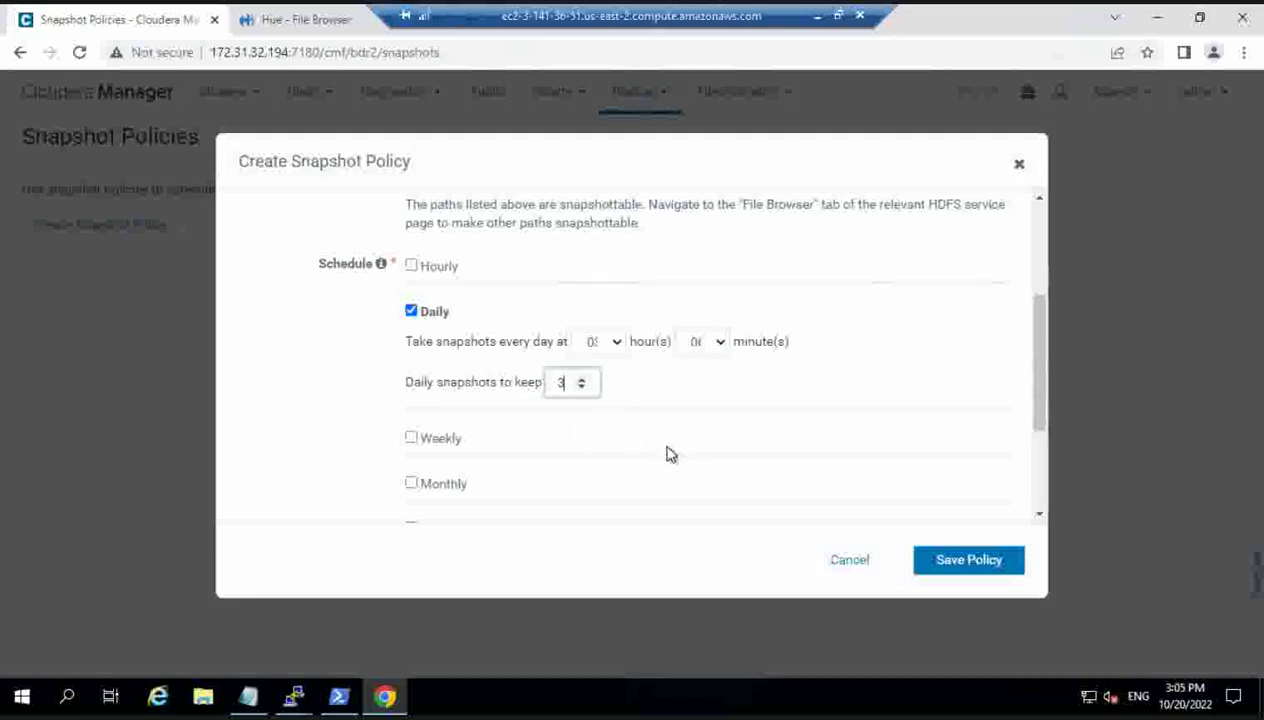
{"action": "left_click", "coordinate": [959, 571]}
{"action": "scroll", "coordinate": [655, 434], "scroll_direction": "down", "scroll_amount": 3}
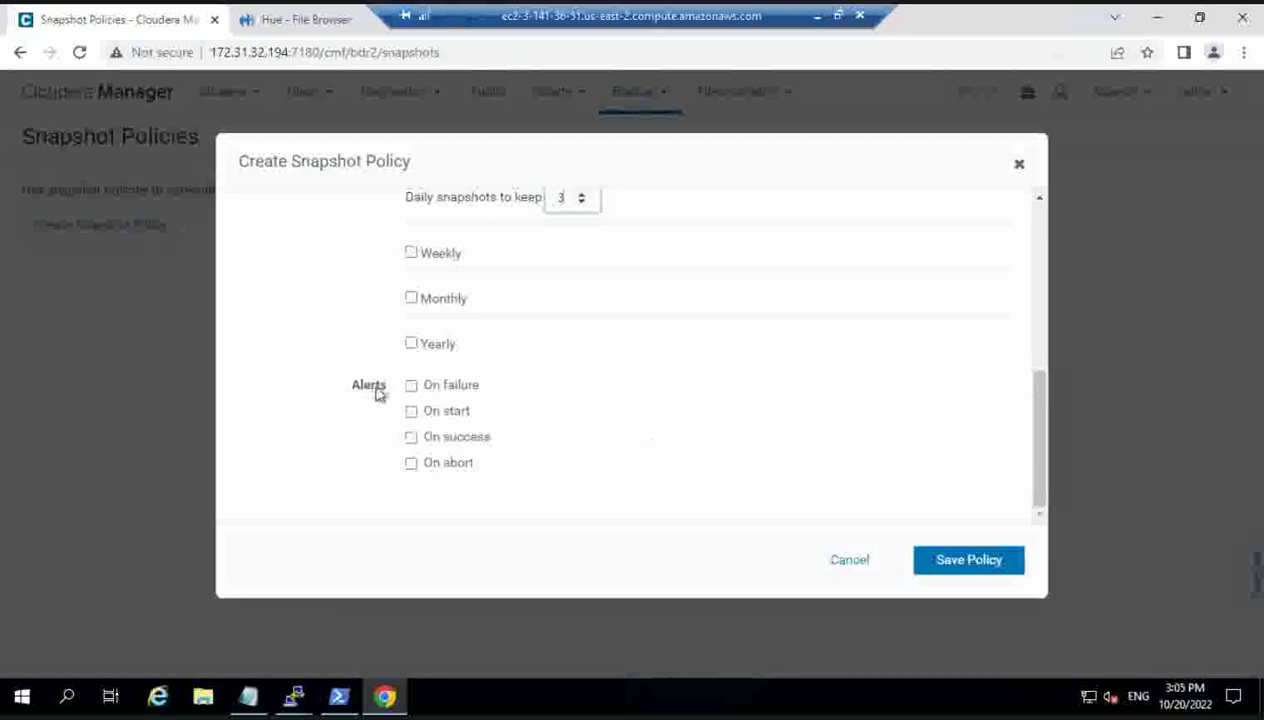
Turn on alerts for failure and success, and save the policy
{"action": "left_click", "coordinate": [466, 390]}
{"action": "left_click", "coordinate": [465, 437]}
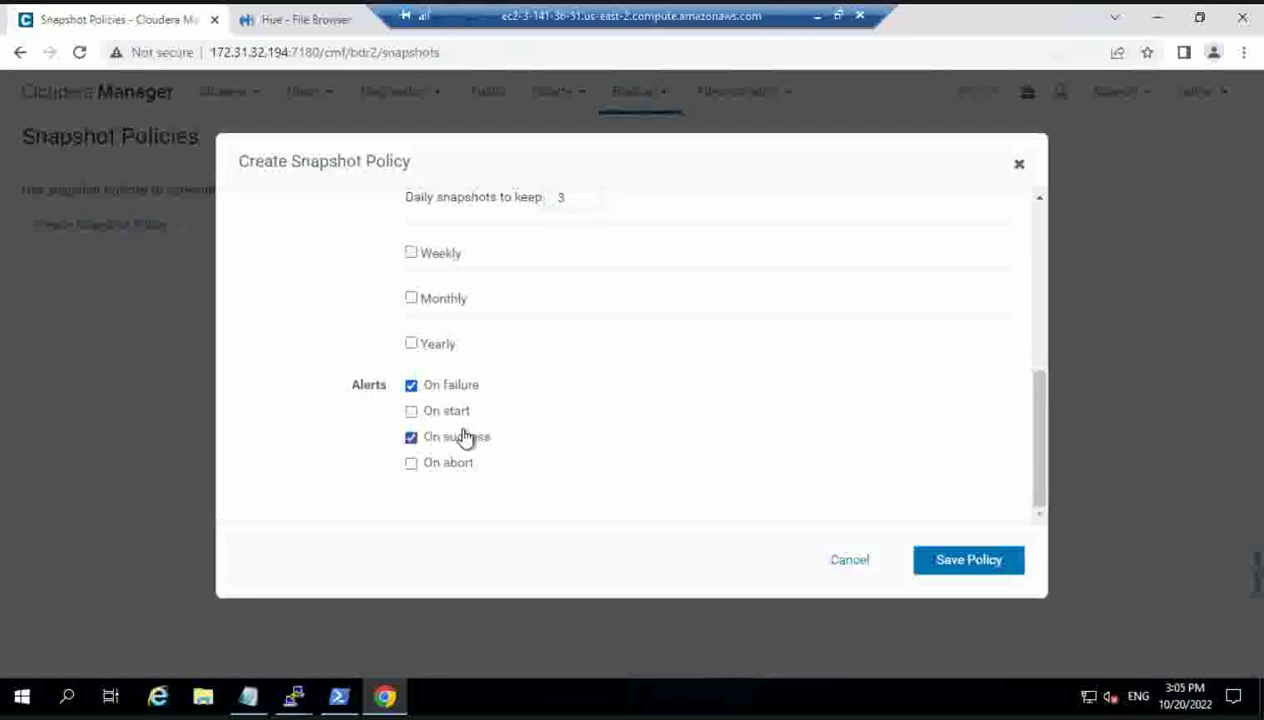
{"action": "left_click", "coordinate": [957, 566]}
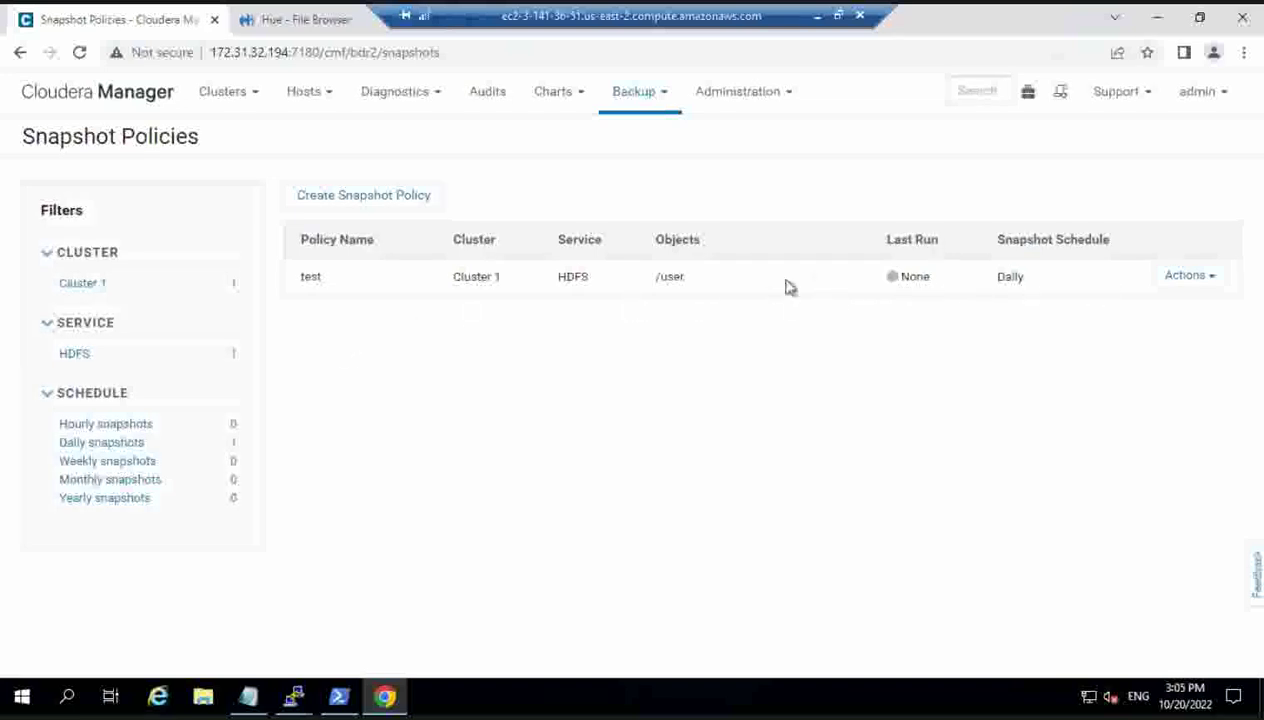
Check the test policy's actions, then return to the Cloudera Manager Home page
{"action": "left_click", "coordinate": [1198, 284]}
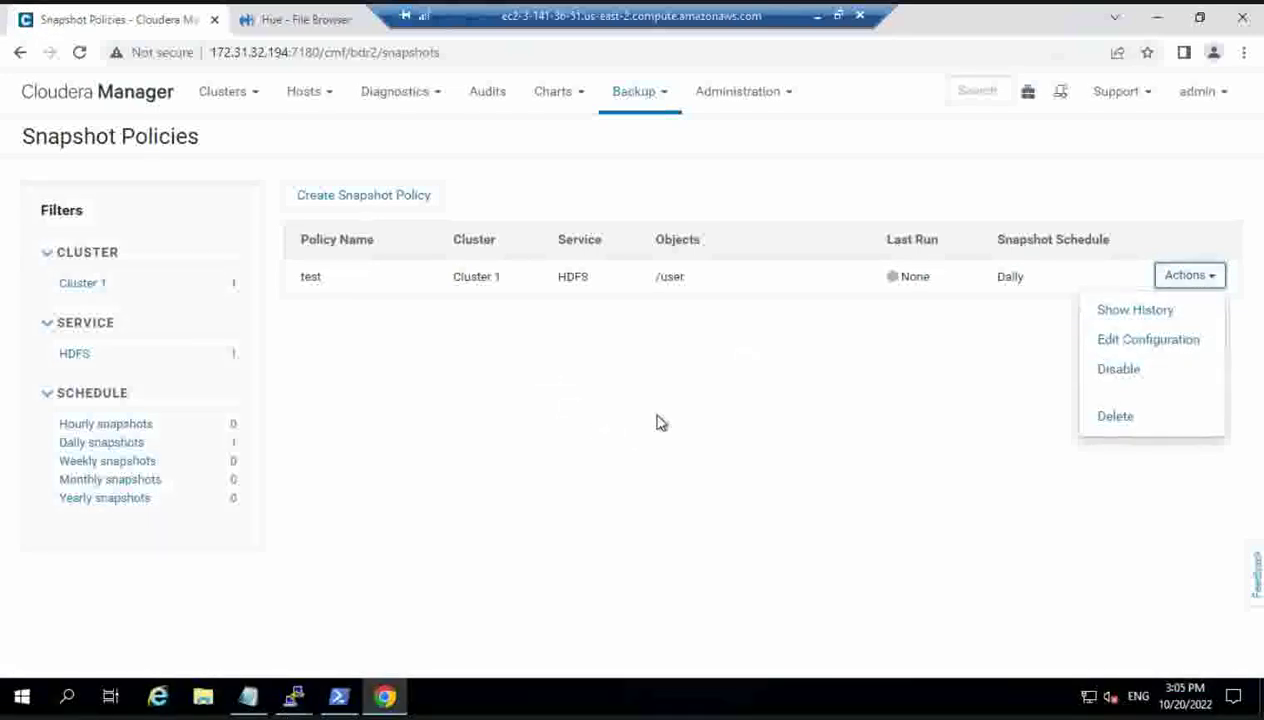
{"action": "left_click", "coordinate": [660, 422]}
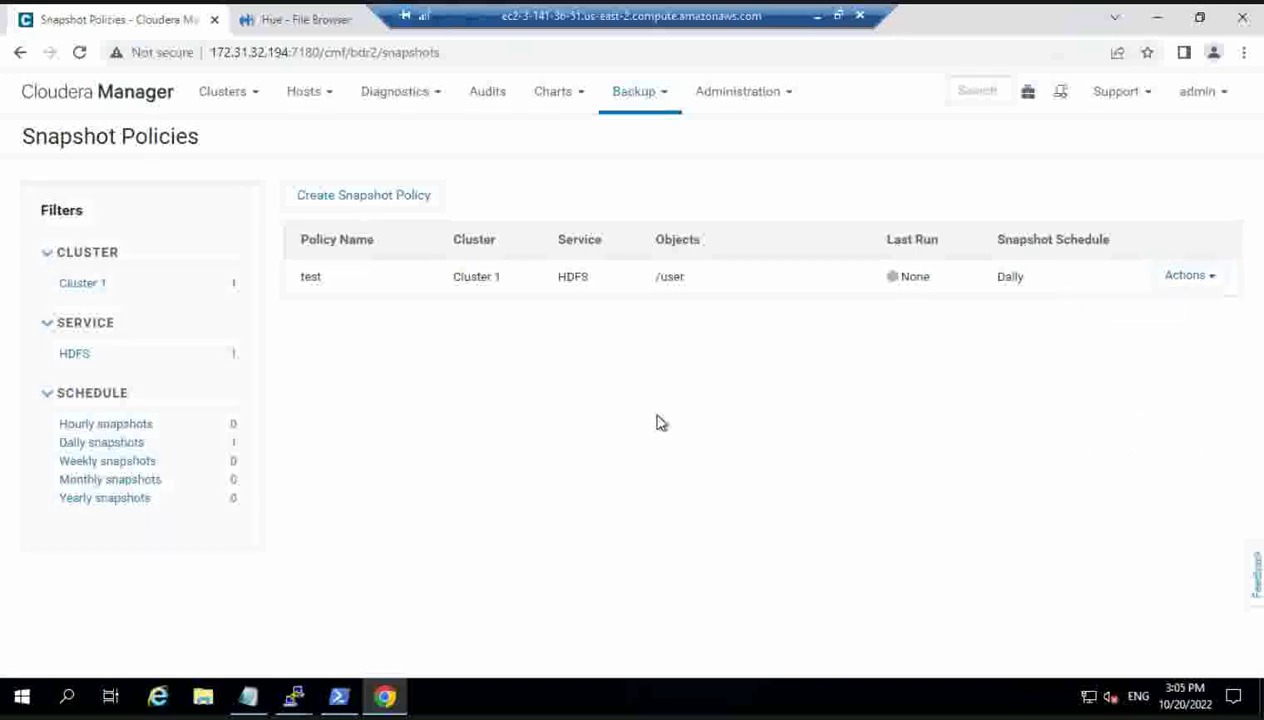
{"action": "left_click", "coordinate": [305, 20]}
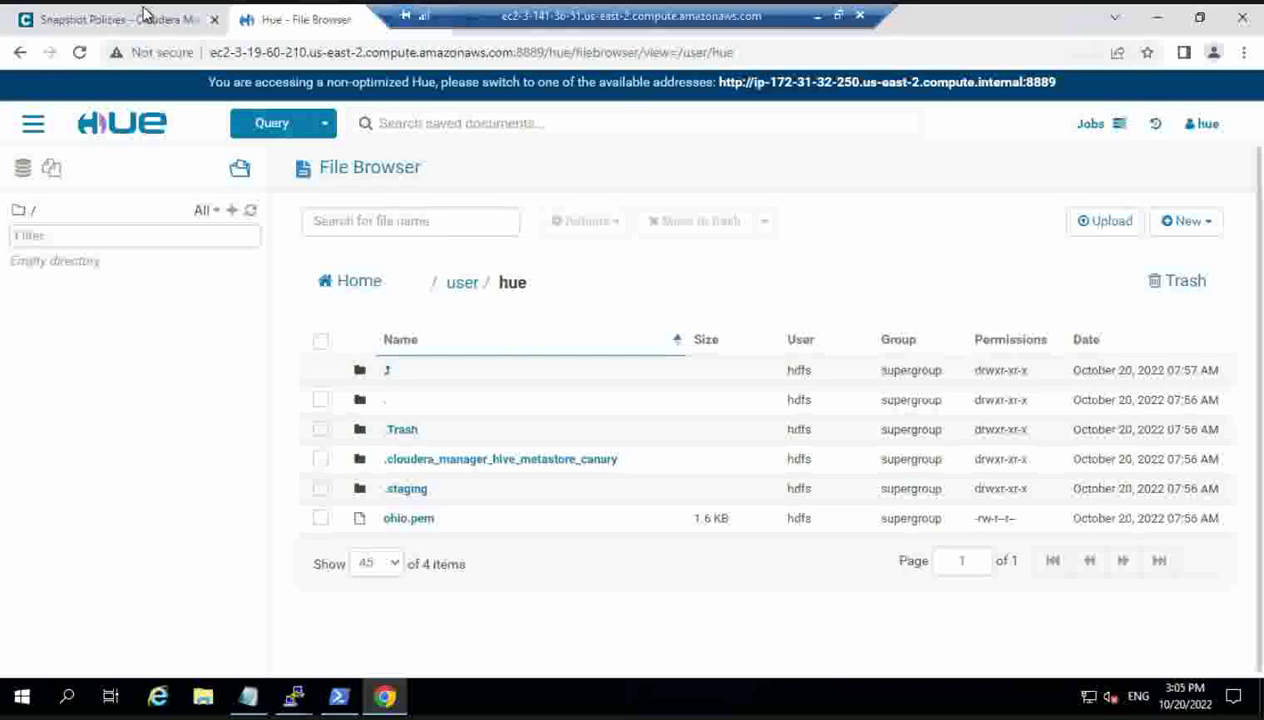
{"action": "key", "text": "ctrl+shift+Tab"}
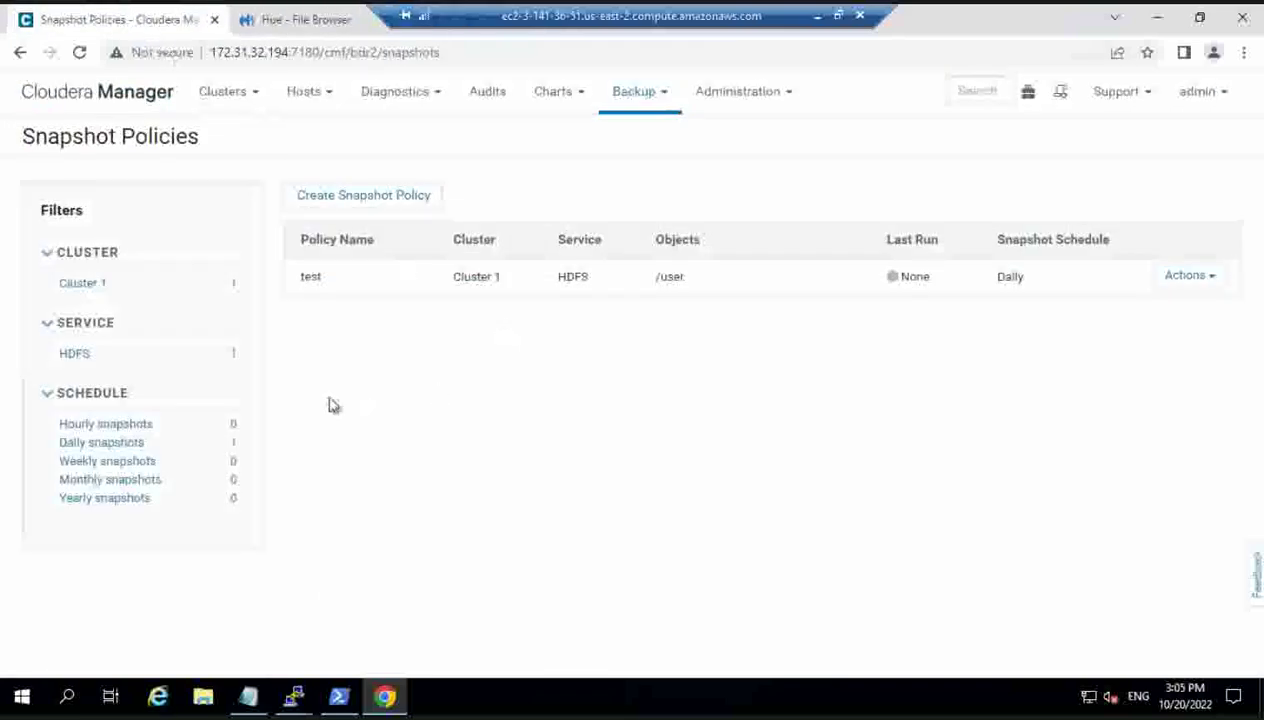
{"action": "left_click", "coordinate": [125, 96]}
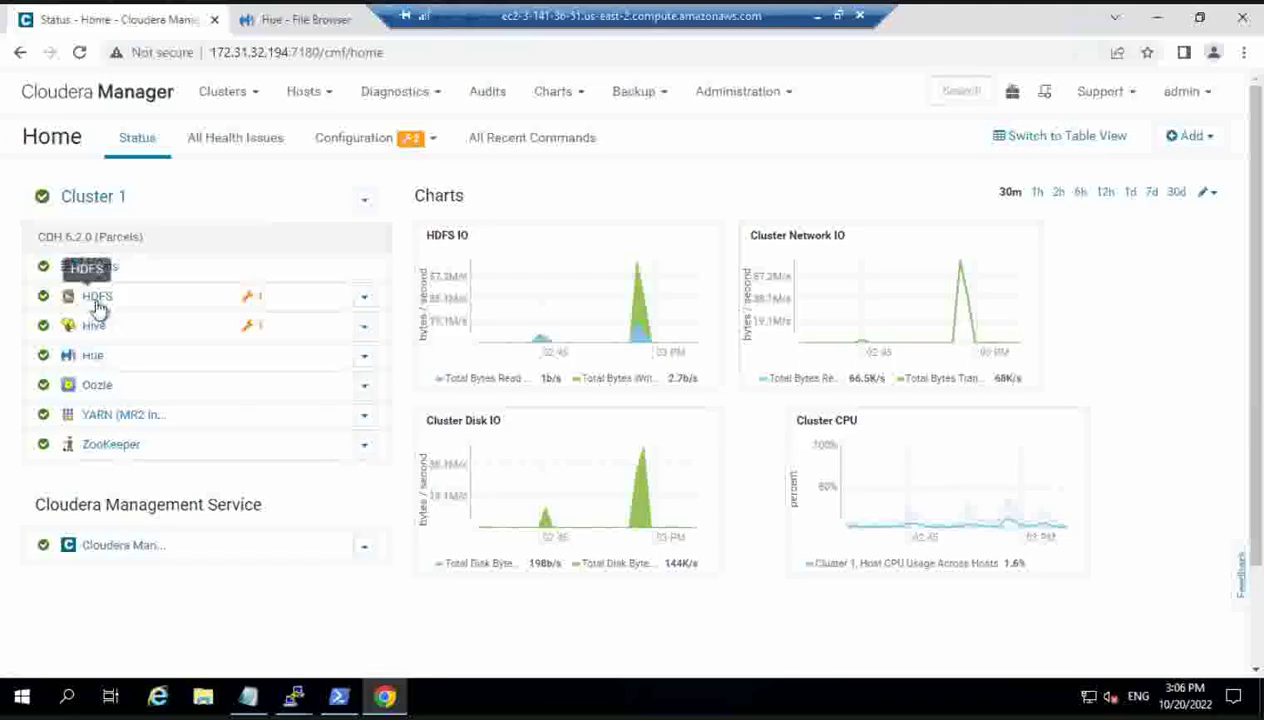
Go to HDFS, open its File Browser, and open the user folder
{"action": "left_click", "coordinate": [97, 300]}
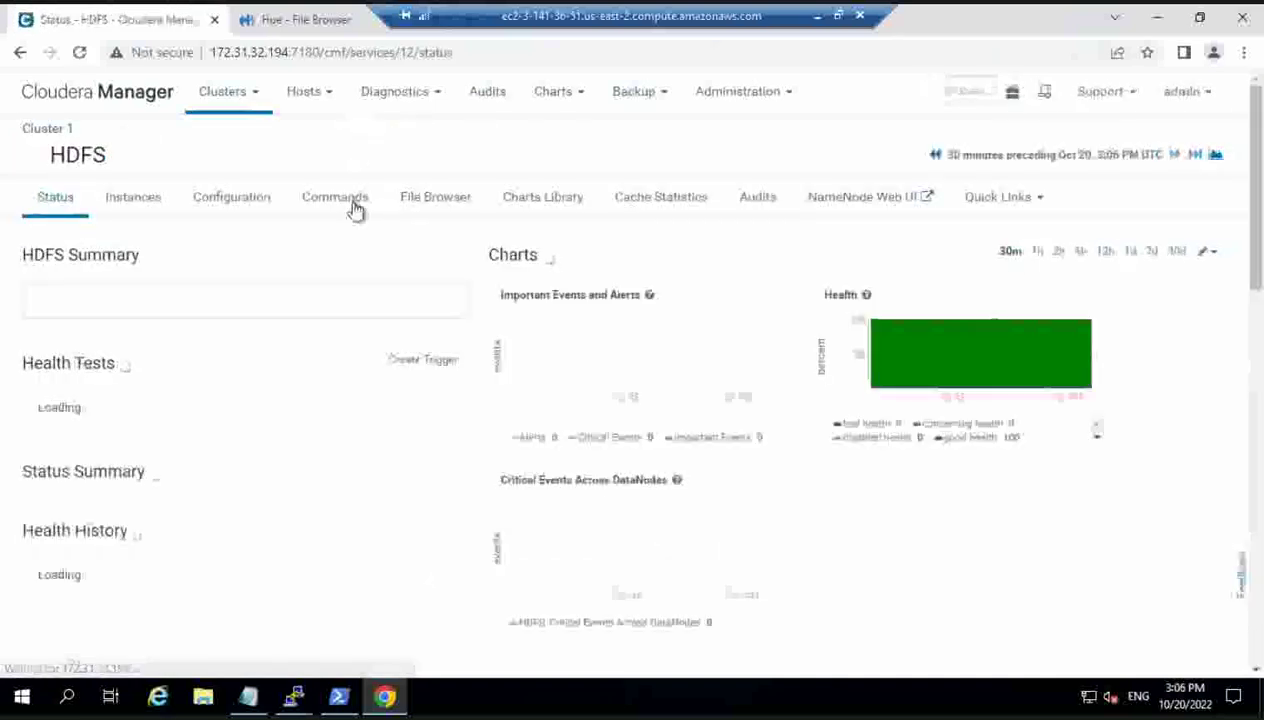
{"action": "left_click", "coordinate": [412, 202]}
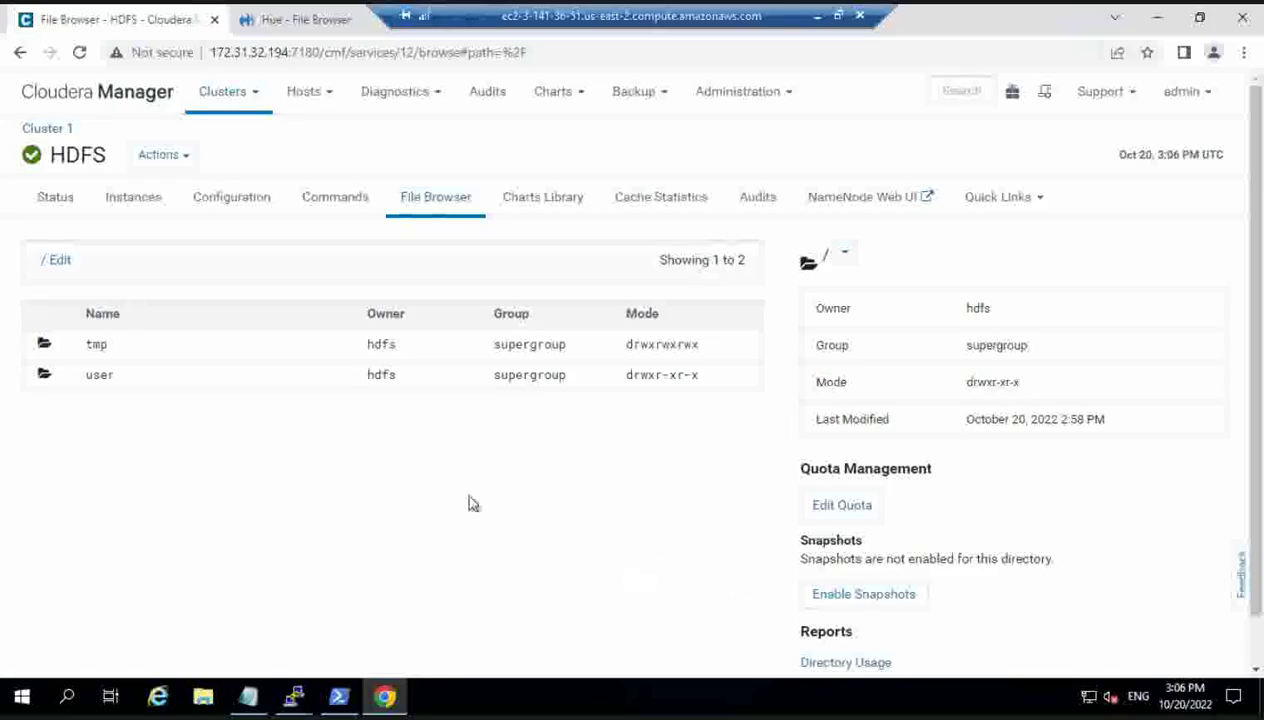
{"action": "left_click", "coordinate": [92, 377]}
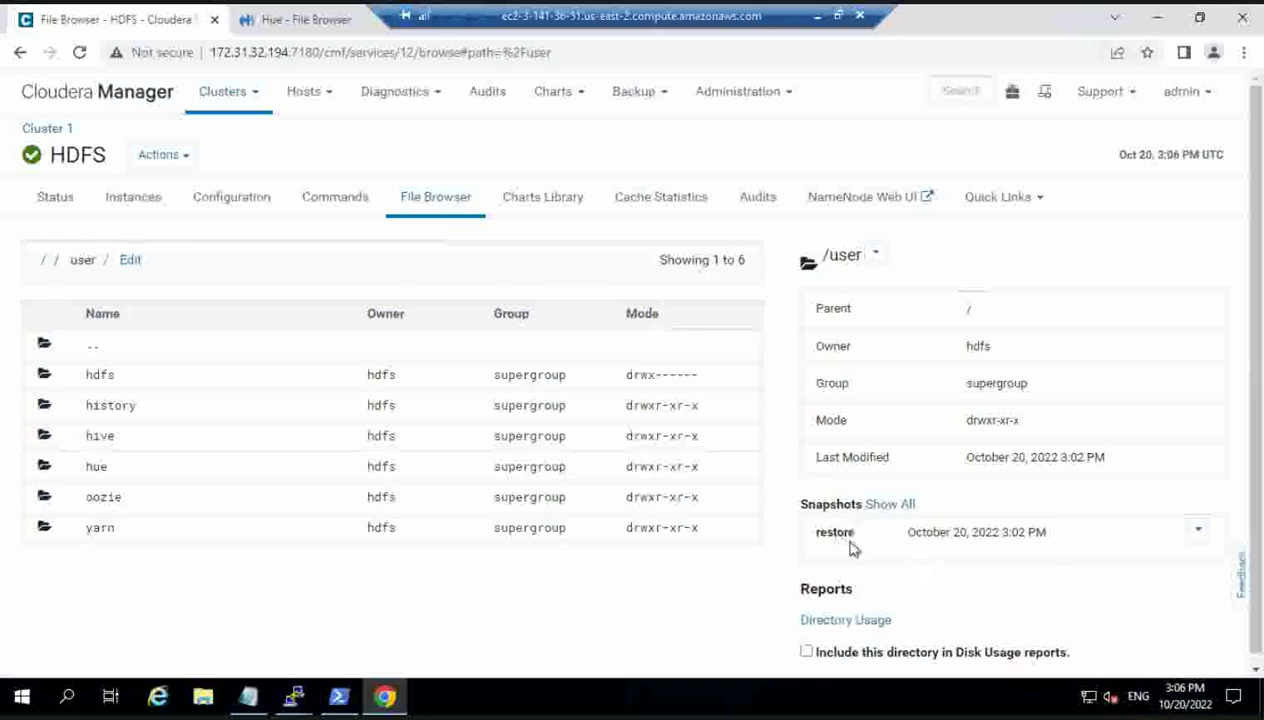
{"action": "left_click", "coordinate": [1199, 531]}
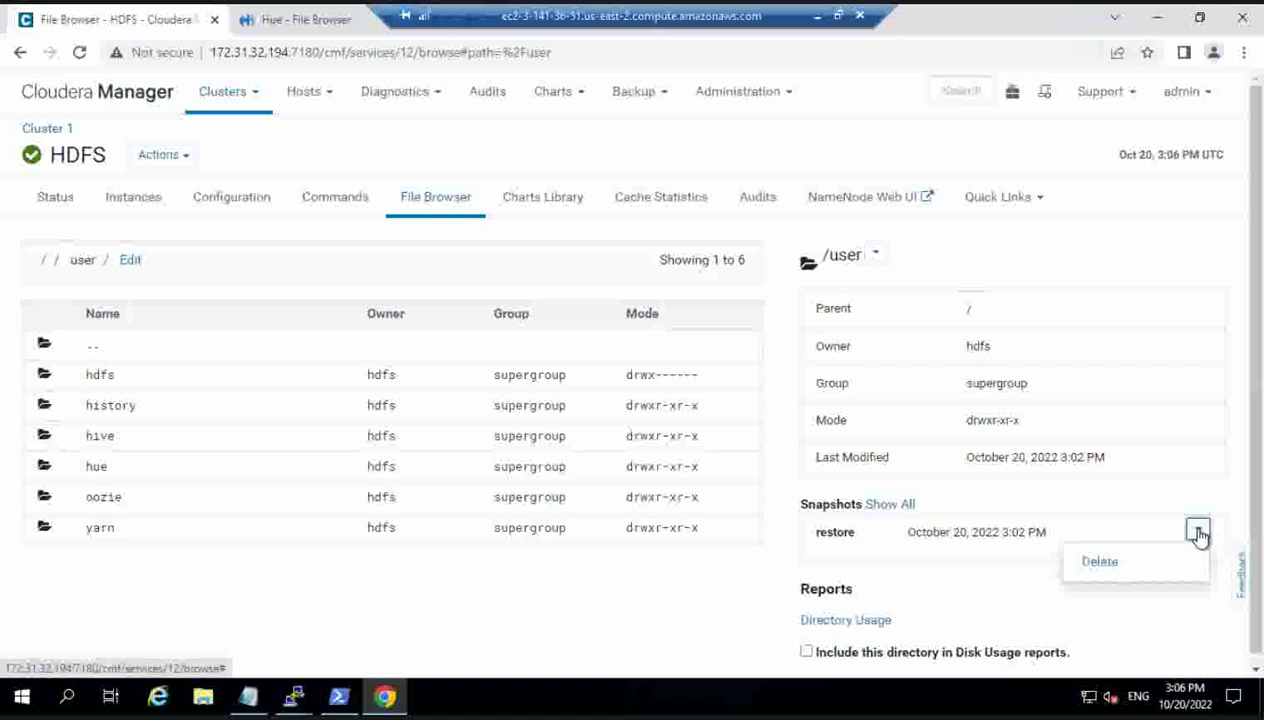
{"action": "left_click", "coordinate": [1149, 504]}
{"action": "scroll", "coordinate": [952, 602], "scroll_direction": "down", "scroll_amount": 1}
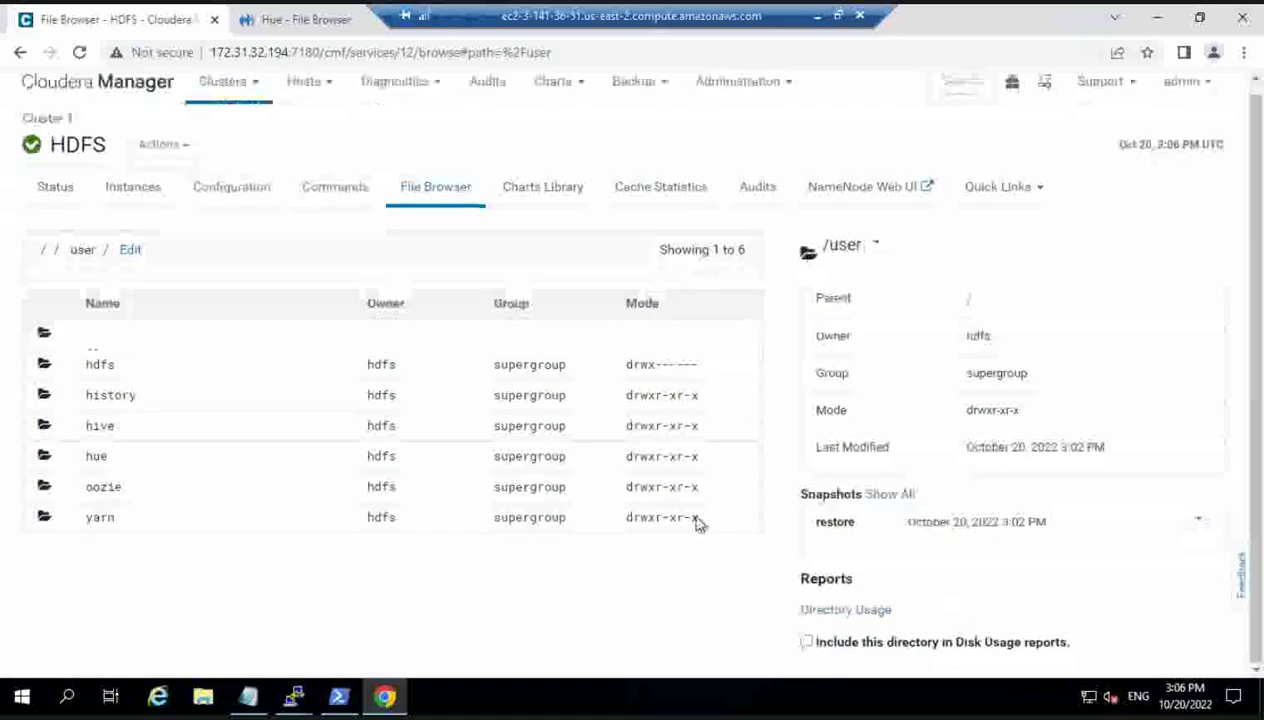
{"action": "left_click", "coordinate": [79, 52]}
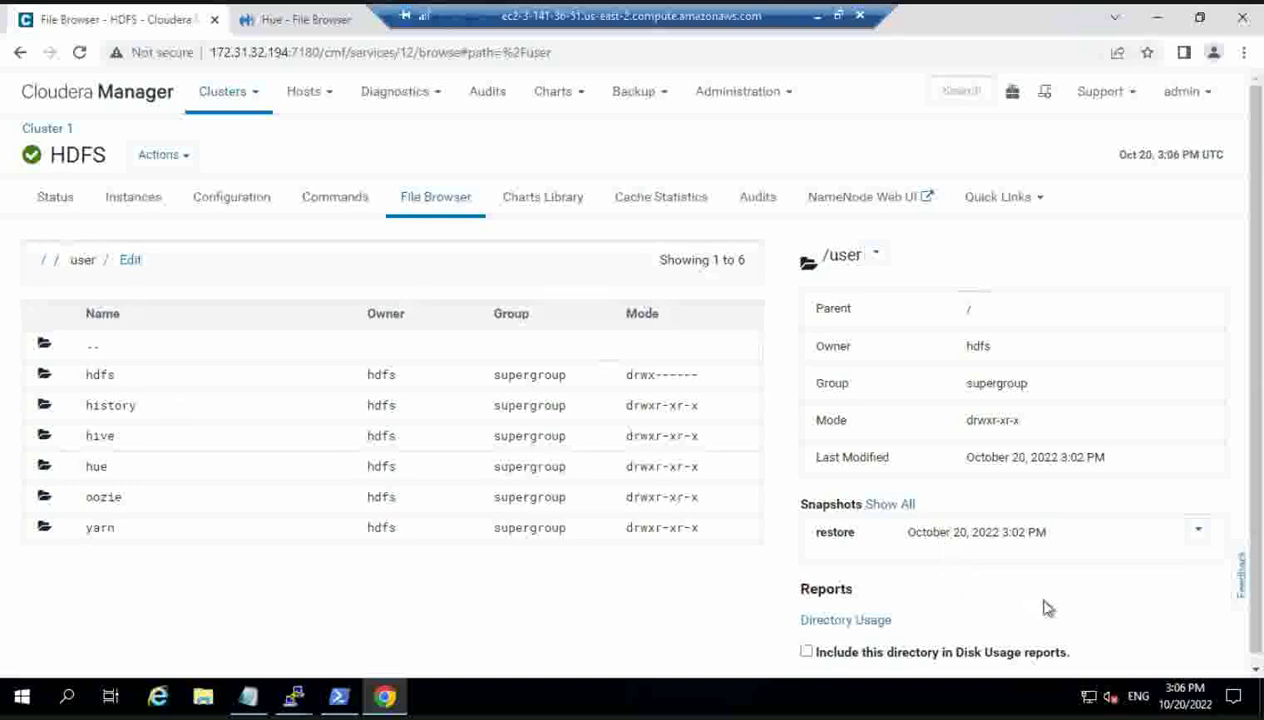
{"action": "scroll", "coordinate": [1050, 610], "scroll_direction": "down", "scroll_amount": 1}
{"action": "scroll", "coordinate": [1050, 610], "scroll_direction": "up", "scroll_amount": 1}
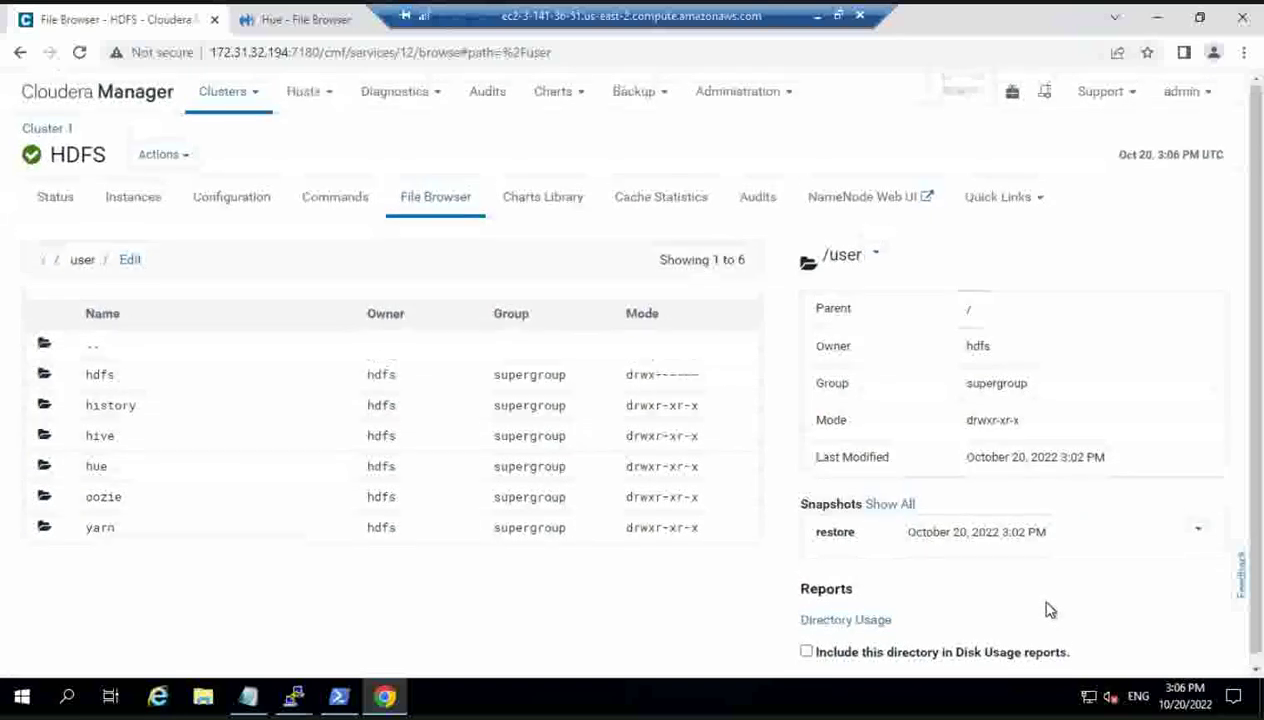
{"action": "left_click", "coordinate": [77, 52]}
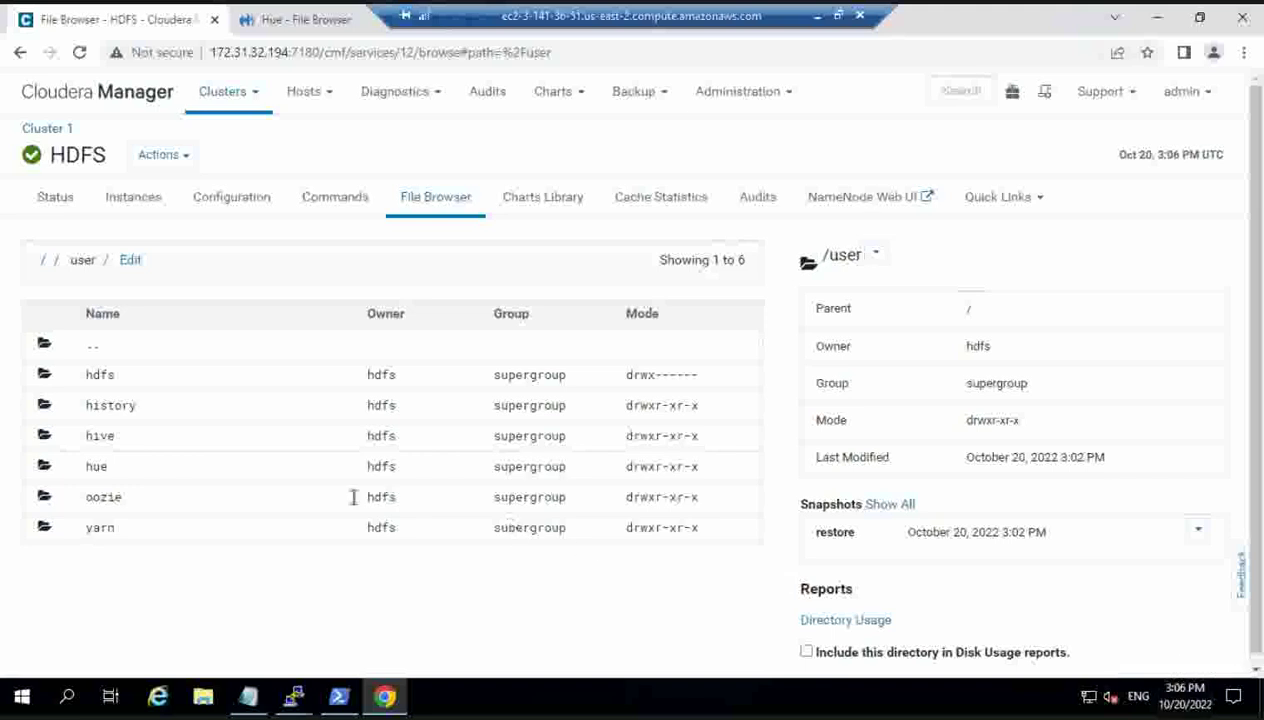
{"action": "left_click", "coordinate": [1197, 531]}
{"action": "left_click", "coordinate": [877, 256]}
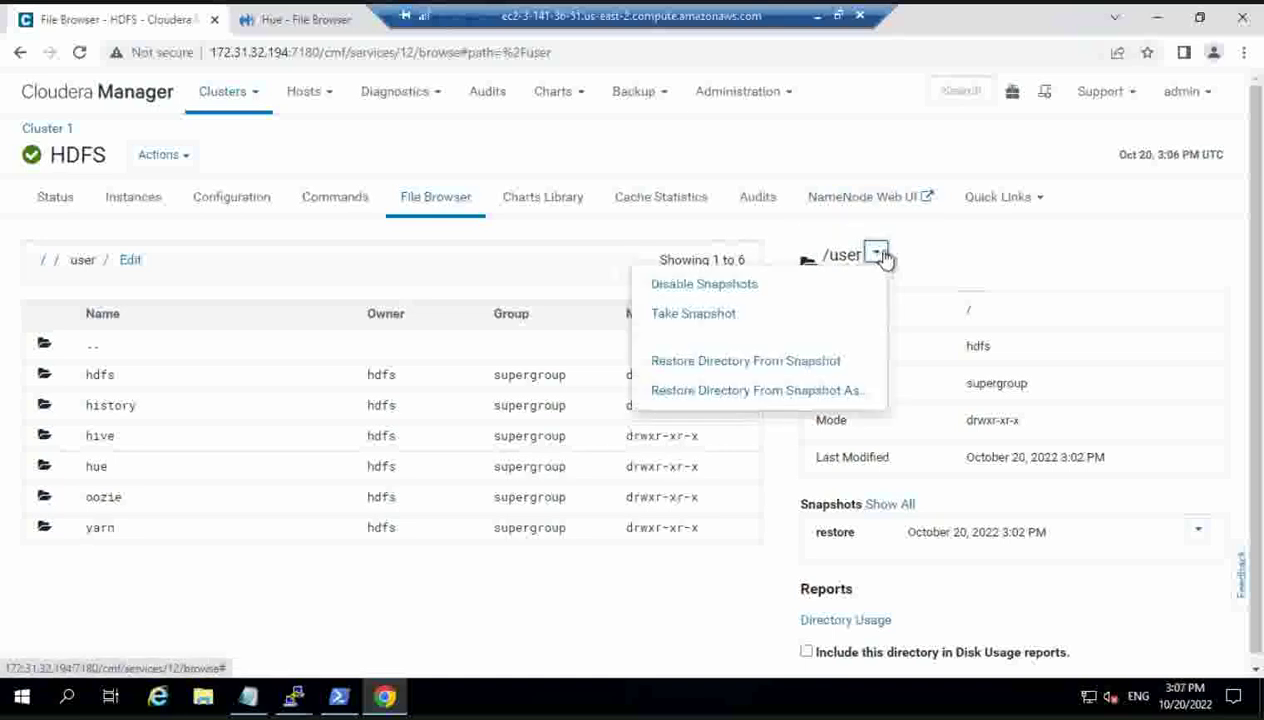
{"action": "left_click", "coordinate": [1016, 276]}
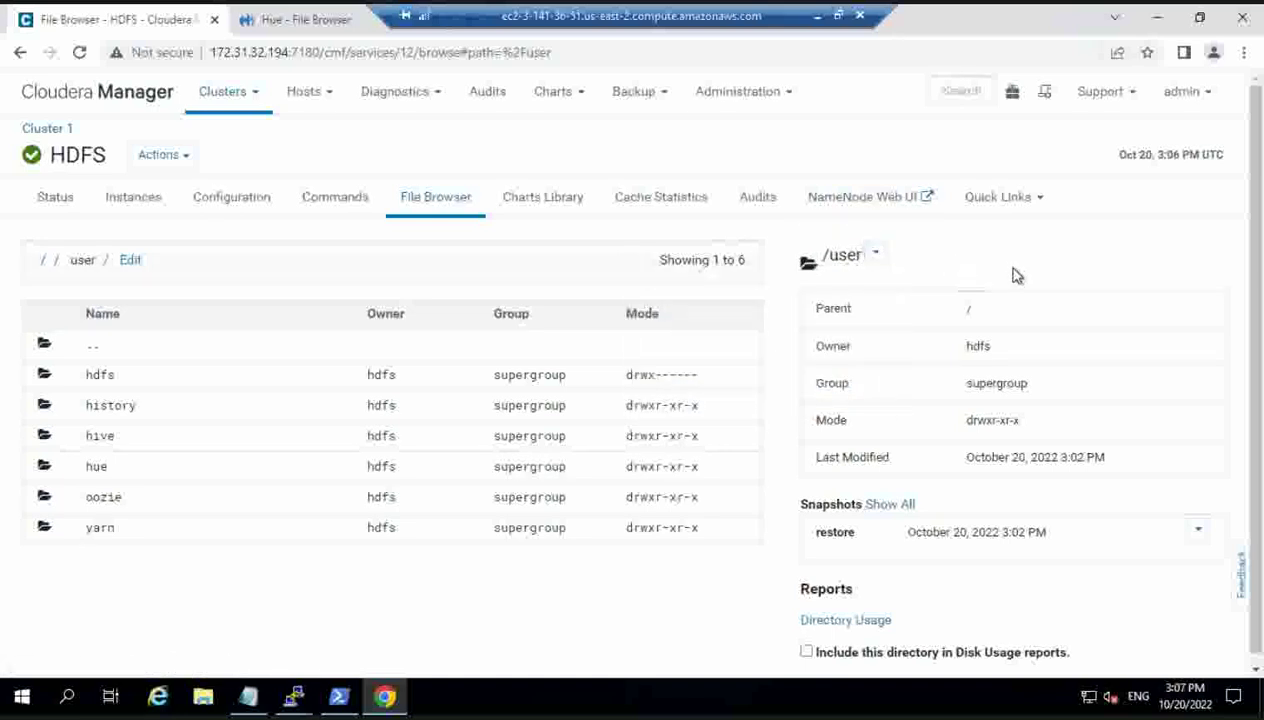
{"action": "left_click", "coordinate": [890, 504]}
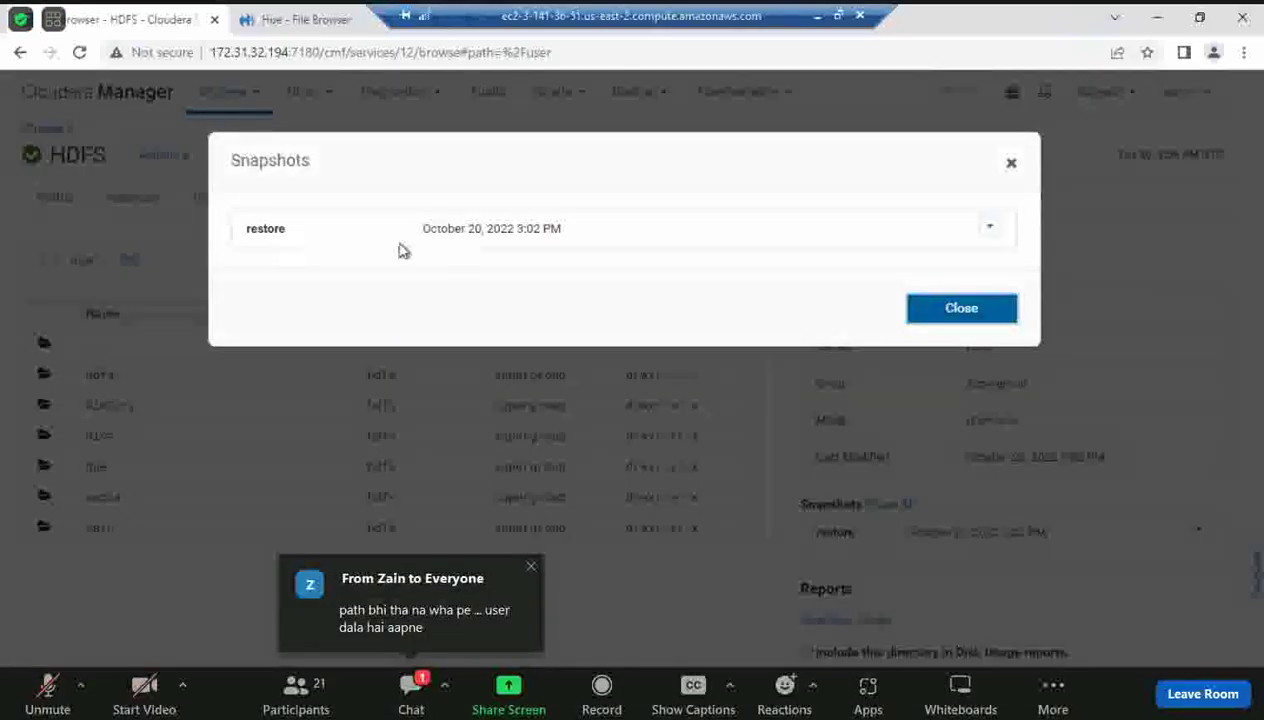
{"action": "left_click", "coordinate": [984, 229]}
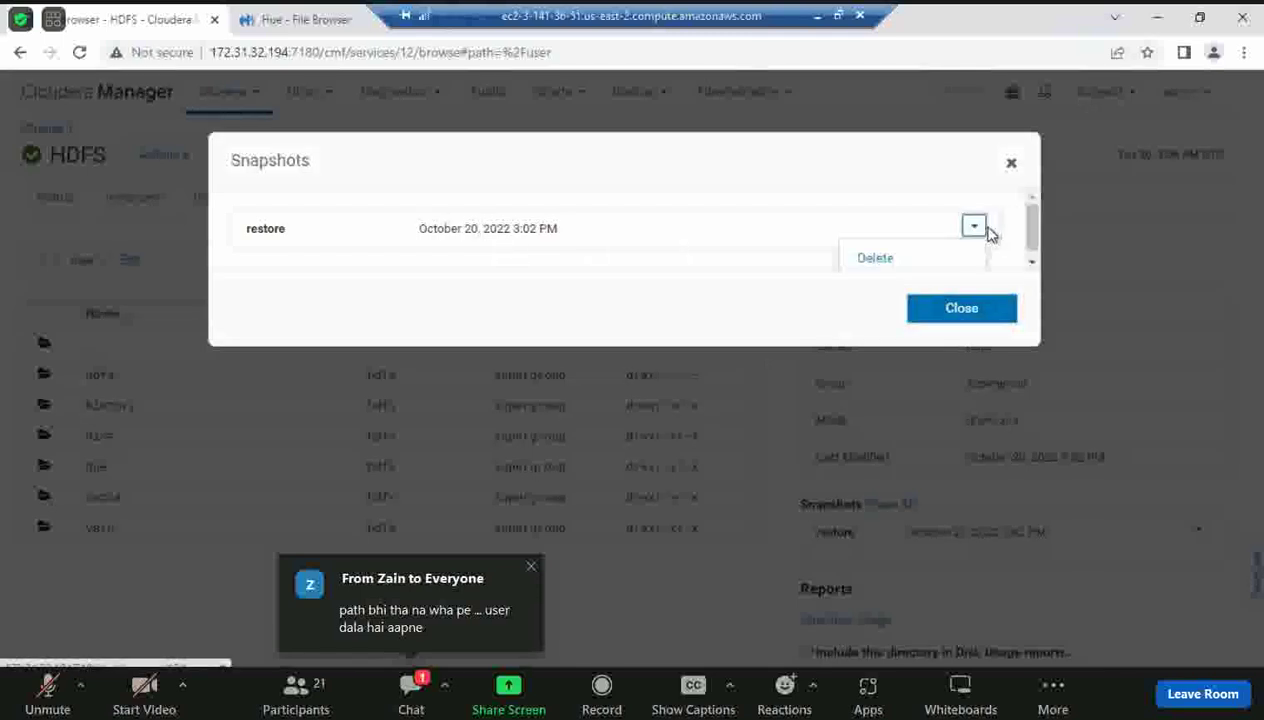
{"action": "left_click", "coordinate": [715, 233]}
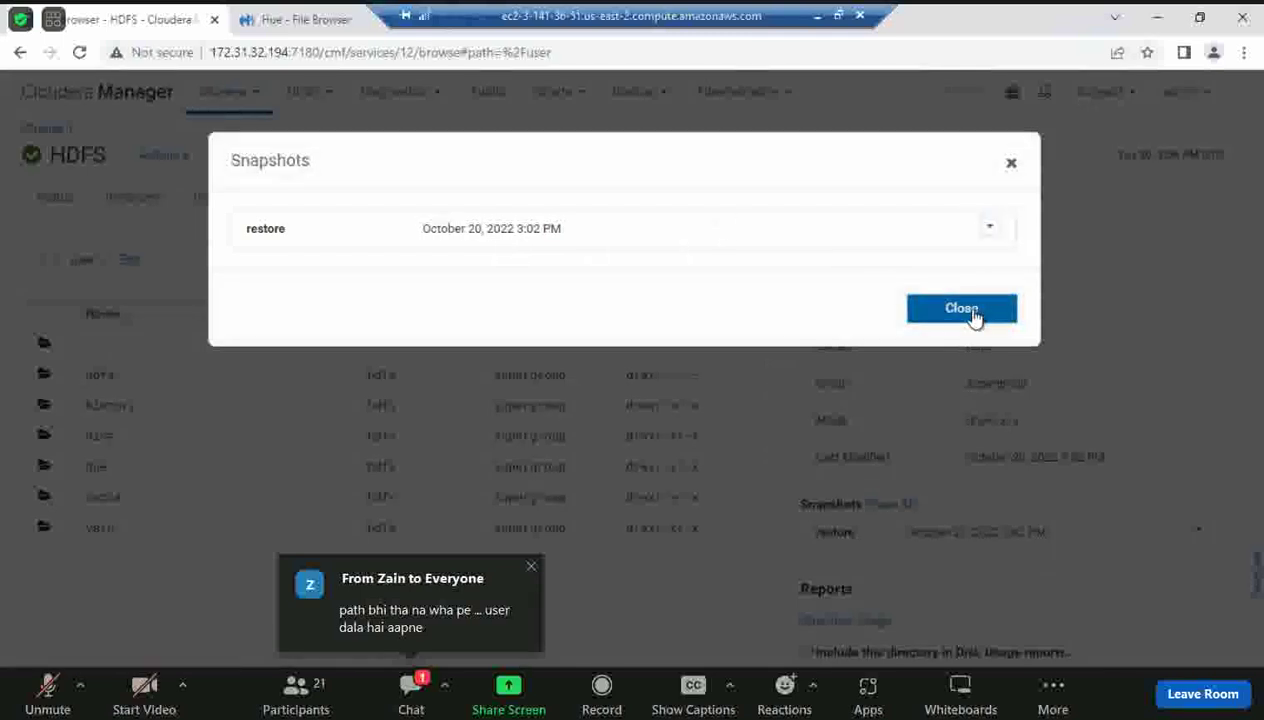
{"action": "left_click", "coordinate": [962, 309]}
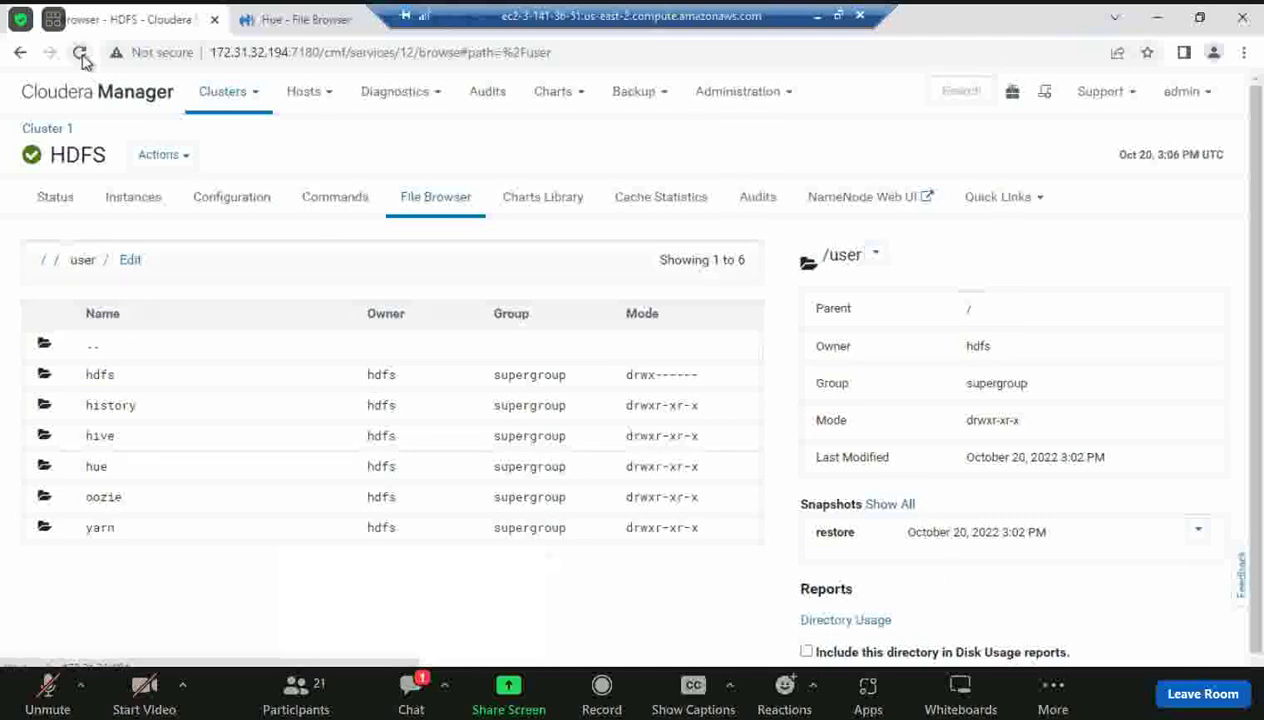
{"action": "left_click", "coordinate": [80, 53]}
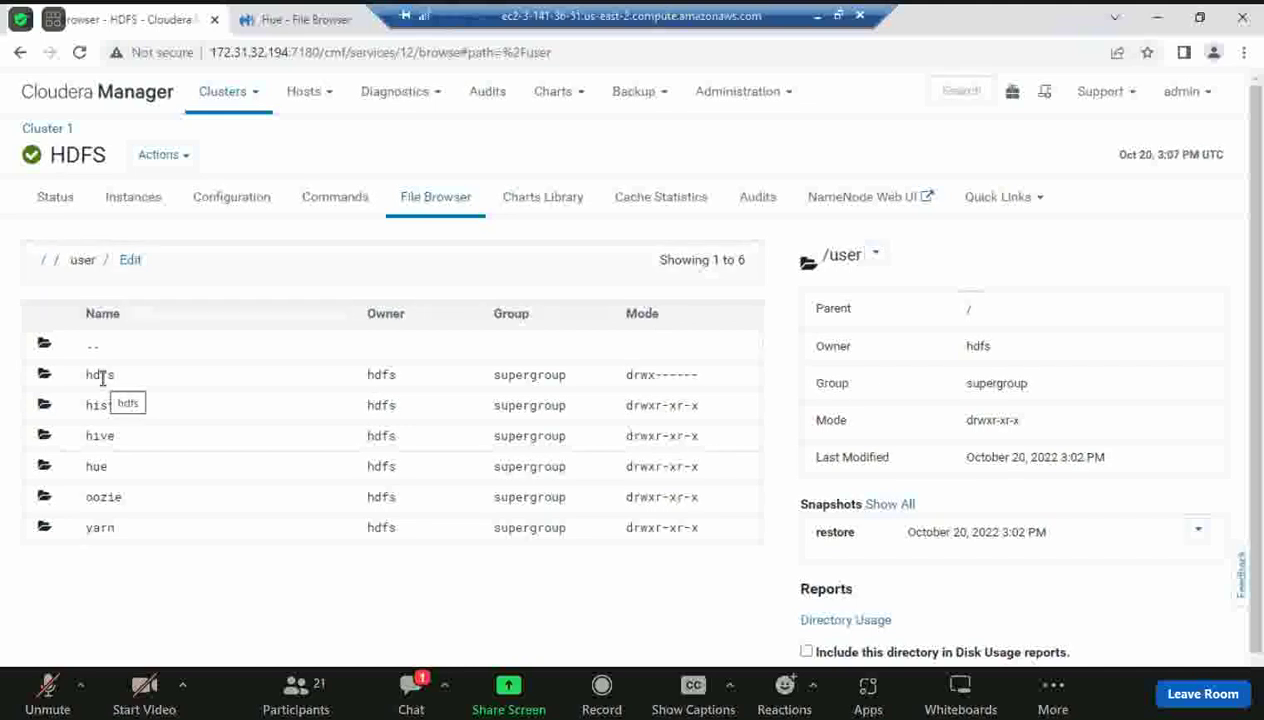
{"action": "left_click", "coordinate": [90, 376]}
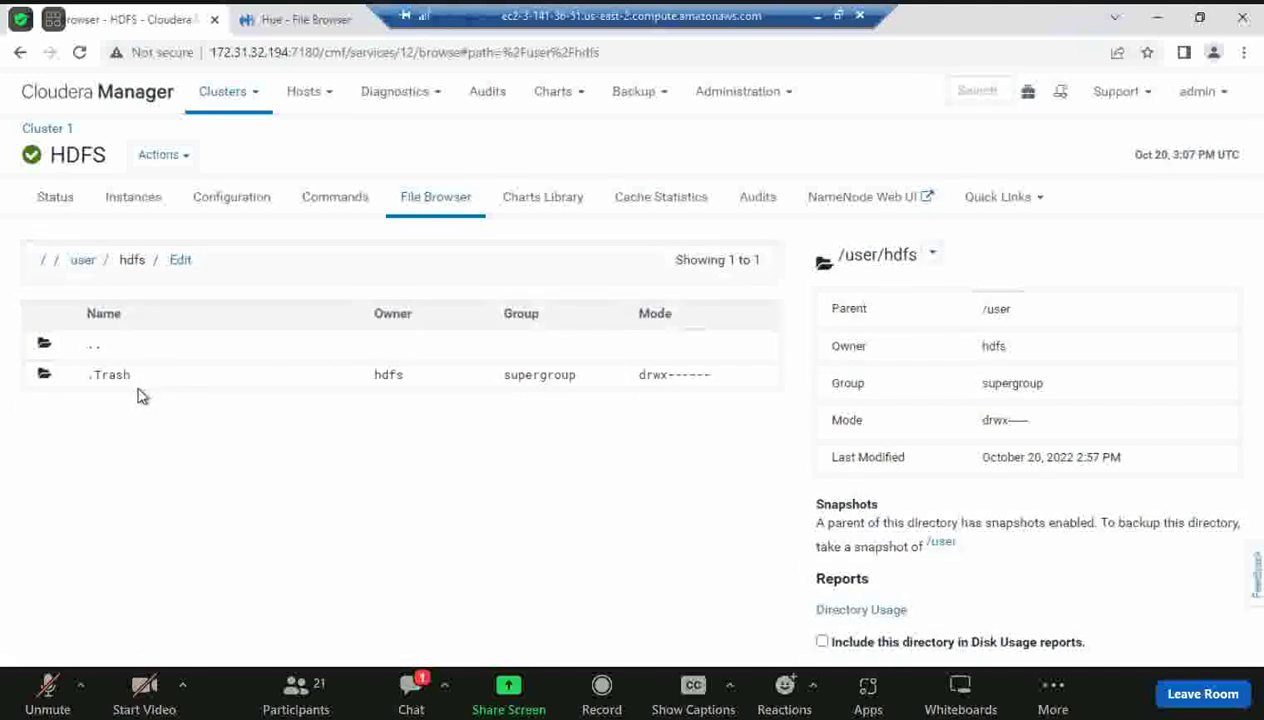
{"action": "left_click", "coordinate": [97, 347]}
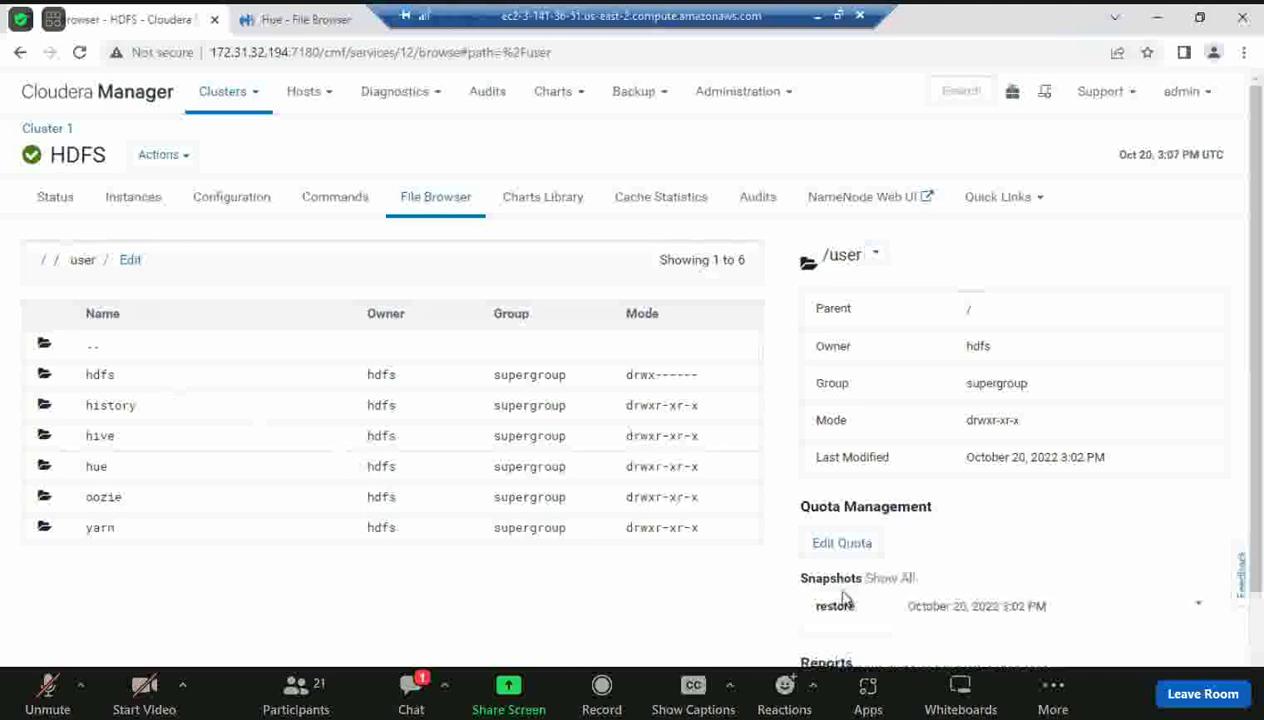
{"action": "scroll", "coordinate": [1126, 578], "scroll_direction": "down", "scroll_amount": 2}
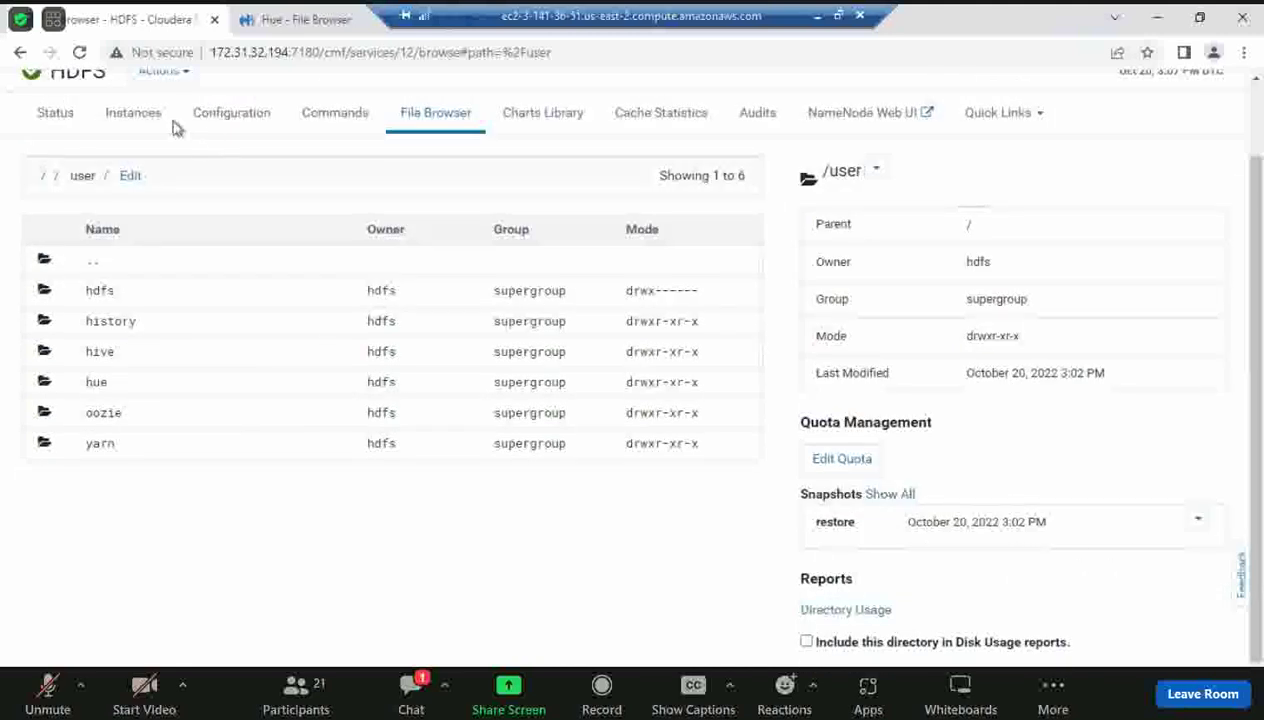
{"action": "left_click", "coordinate": [80, 52]}
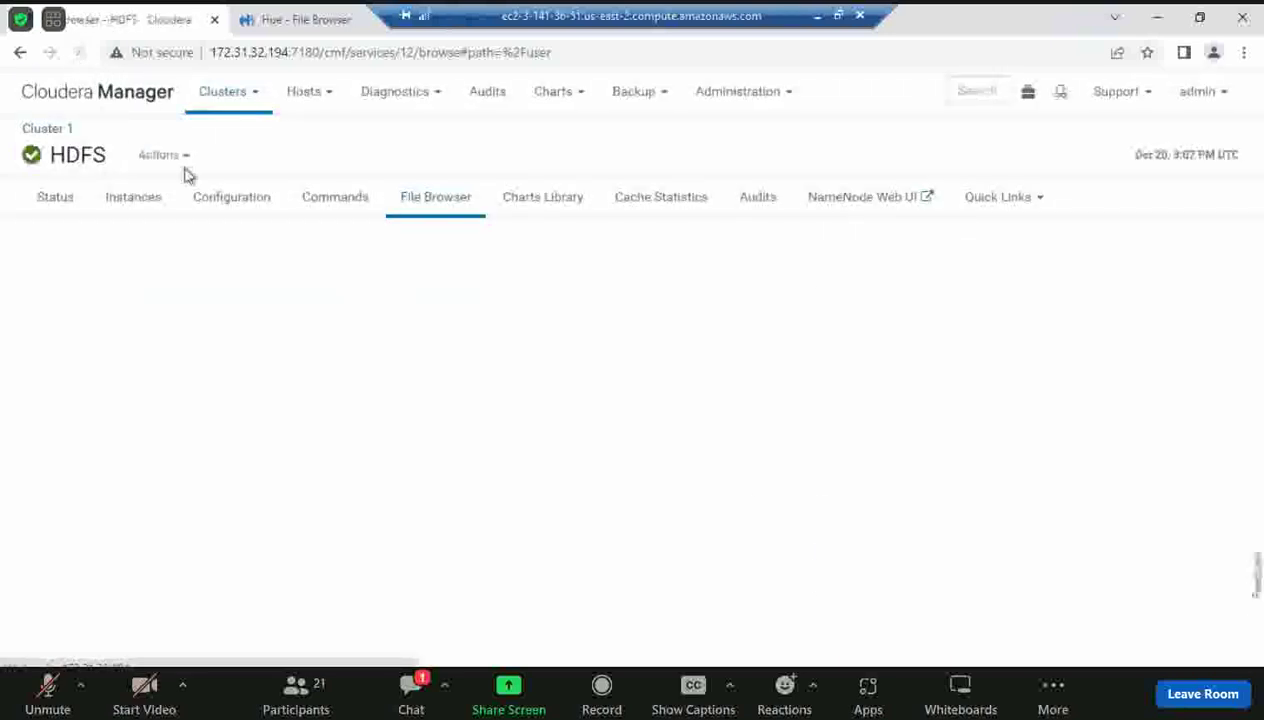
{"action": "scroll", "coordinate": [1059, 553], "scroll_direction": "down", "scroll_amount": 2}
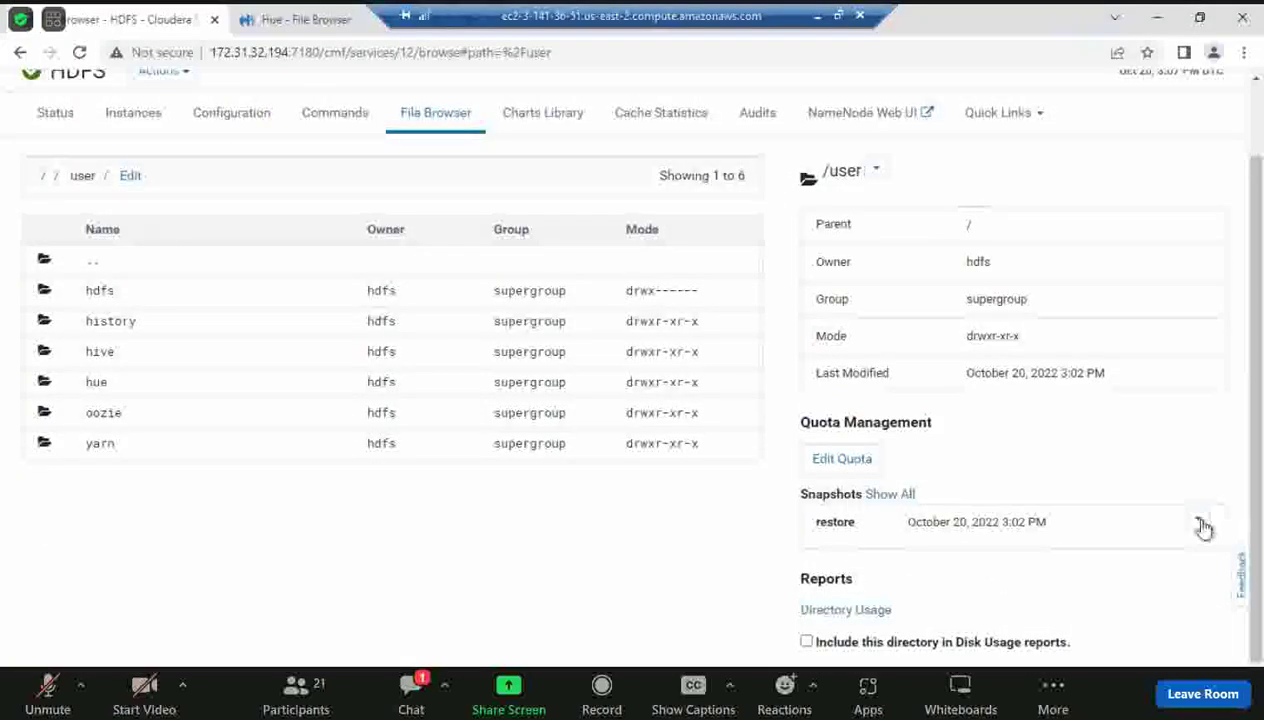
{"action": "left_click", "coordinate": [1198, 519]}
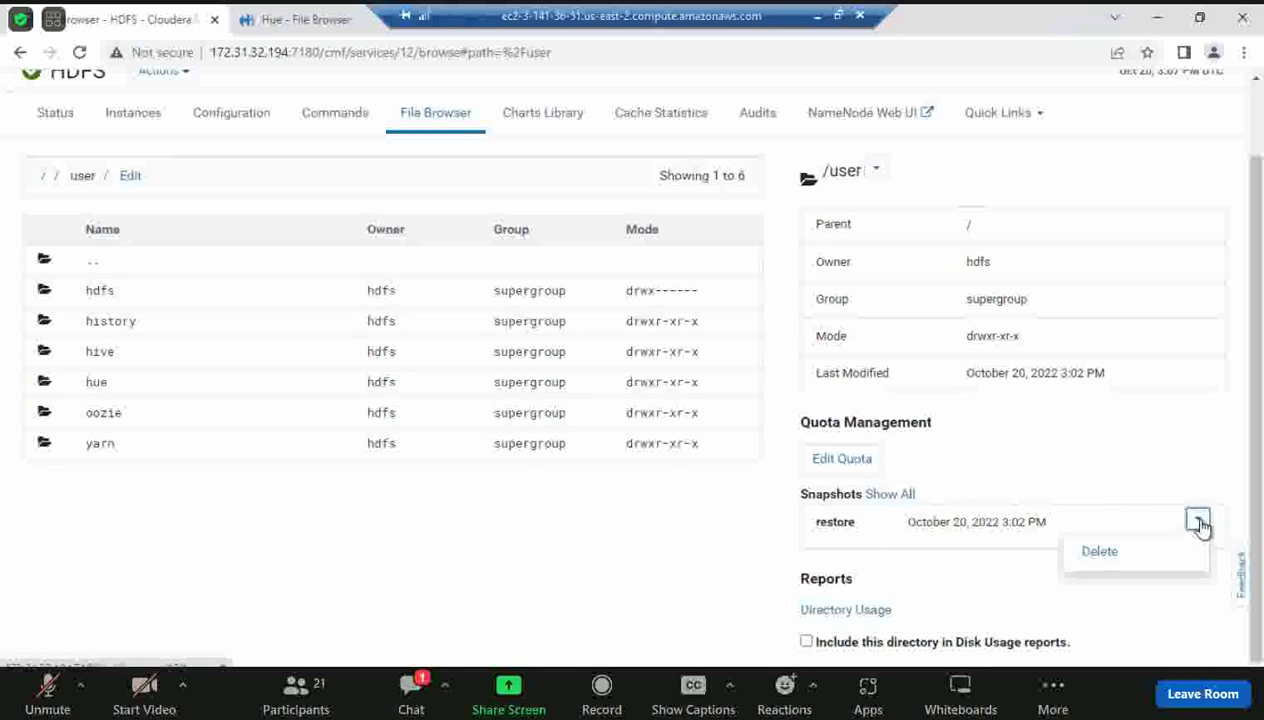
{"action": "left_click", "coordinate": [874, 494]}
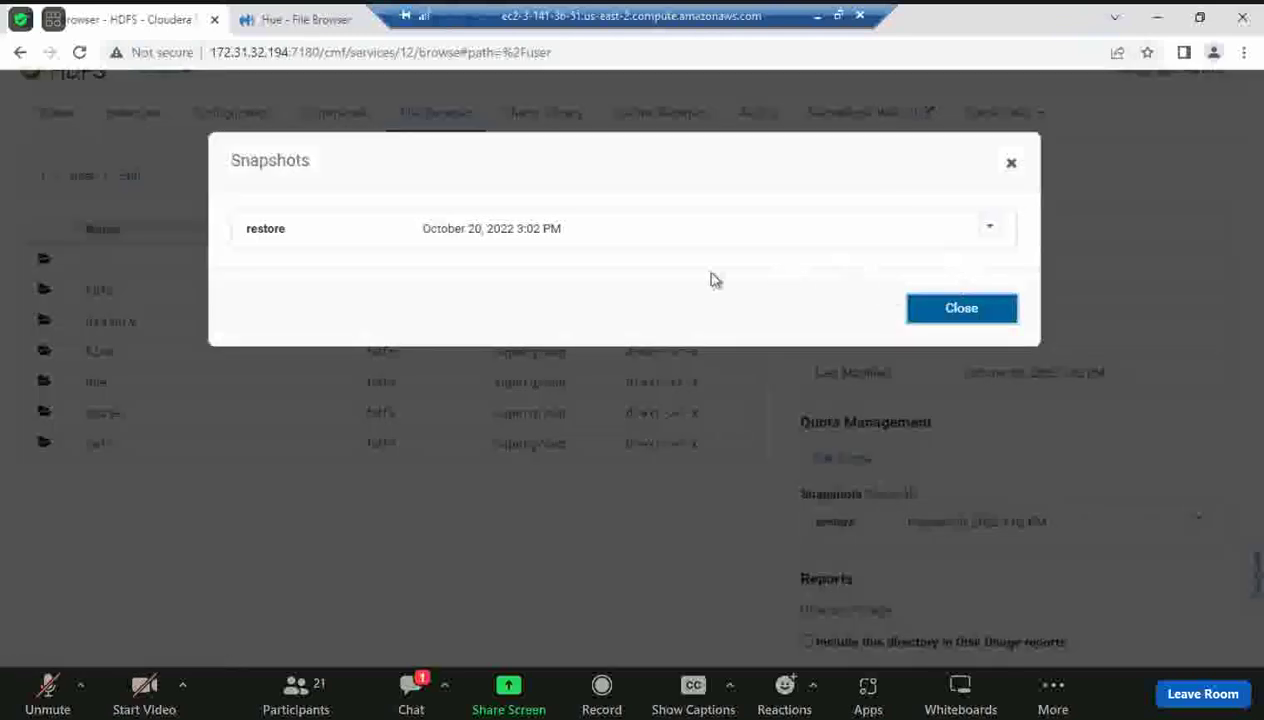
{"action": "left_click", "coordinate": [935, 310]}
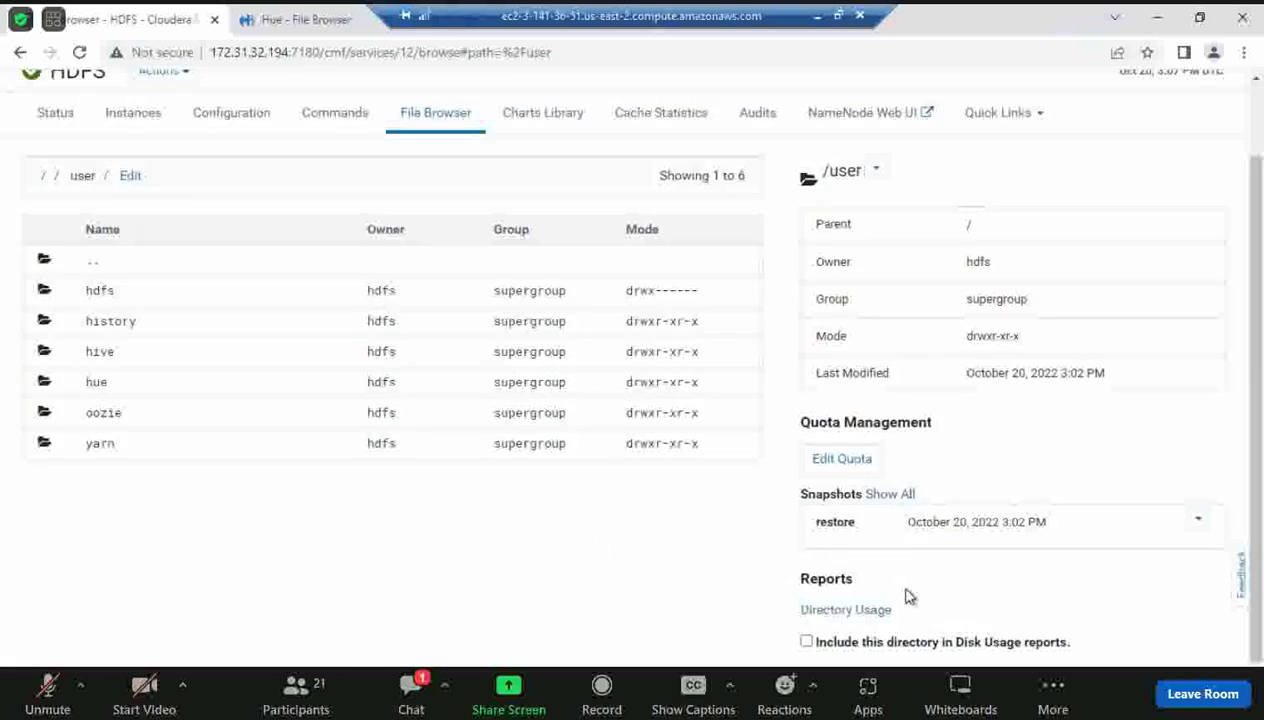
{"action": "scroll", "coordinate": [908, 596], "scroll_direction": "up", "scroll_amount": 1}
{"action": "scroll", "coordinate": [910, 590], "scroll_direction": "down", "scroll_amount": 1}
{"action": "scroll", "coordinate": [850, 540], "scroll_direction": "up", "scroll_amount": 1}
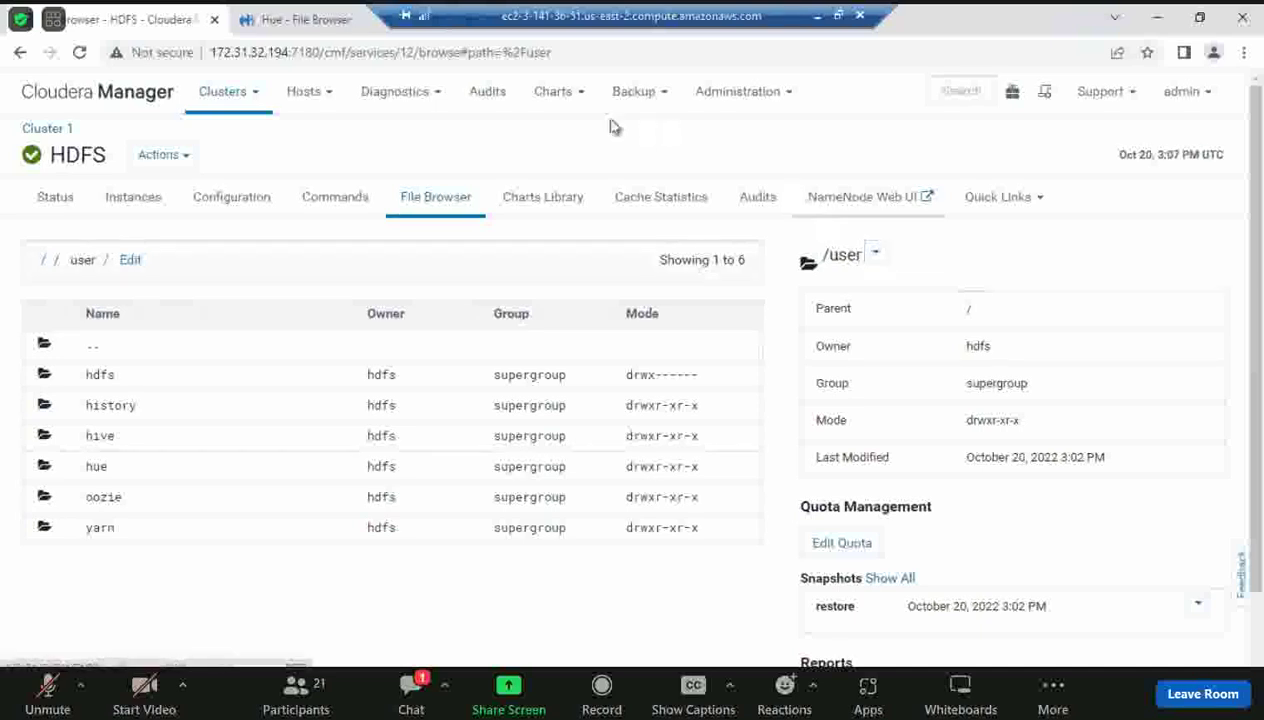
{"action": "left_click", "coordinate": [634, 92]}
Delete the test snapshot policy and start a new Create Snapshot Policy form
{"action": "left_click", "coordinate": [645, 195]}
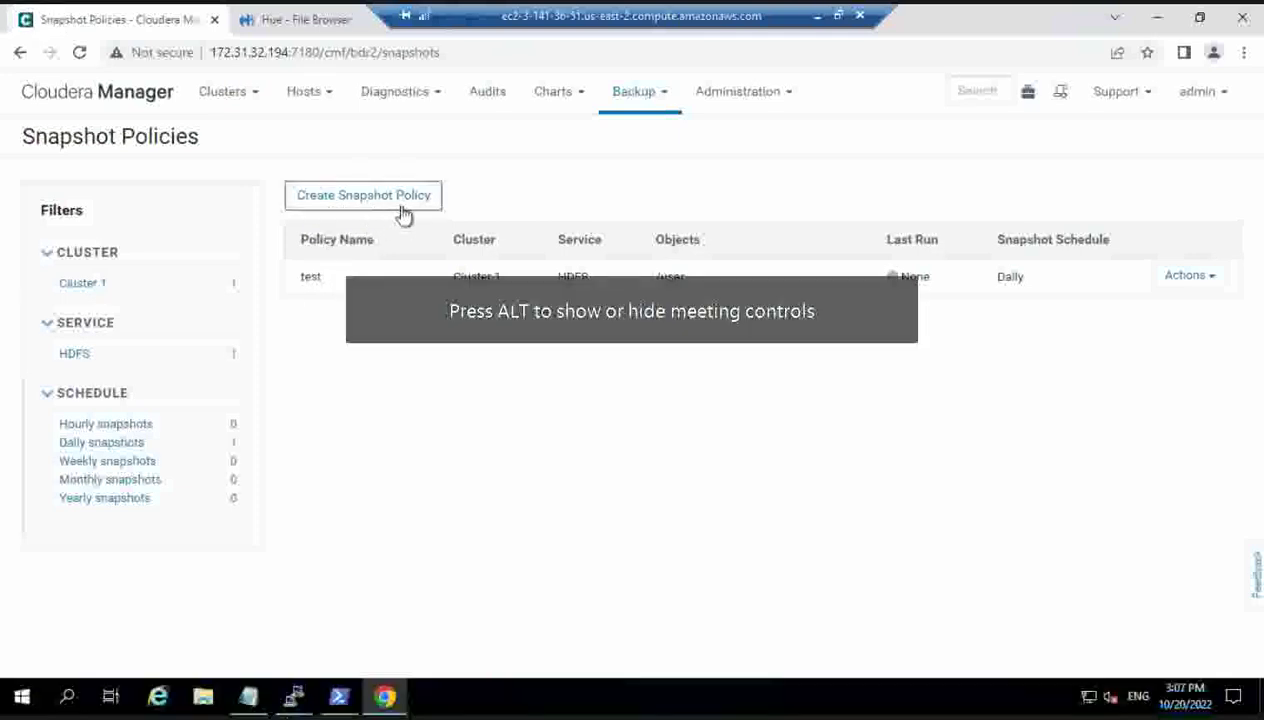
{"action": "left_click", "coordinate": [1182, 283]}
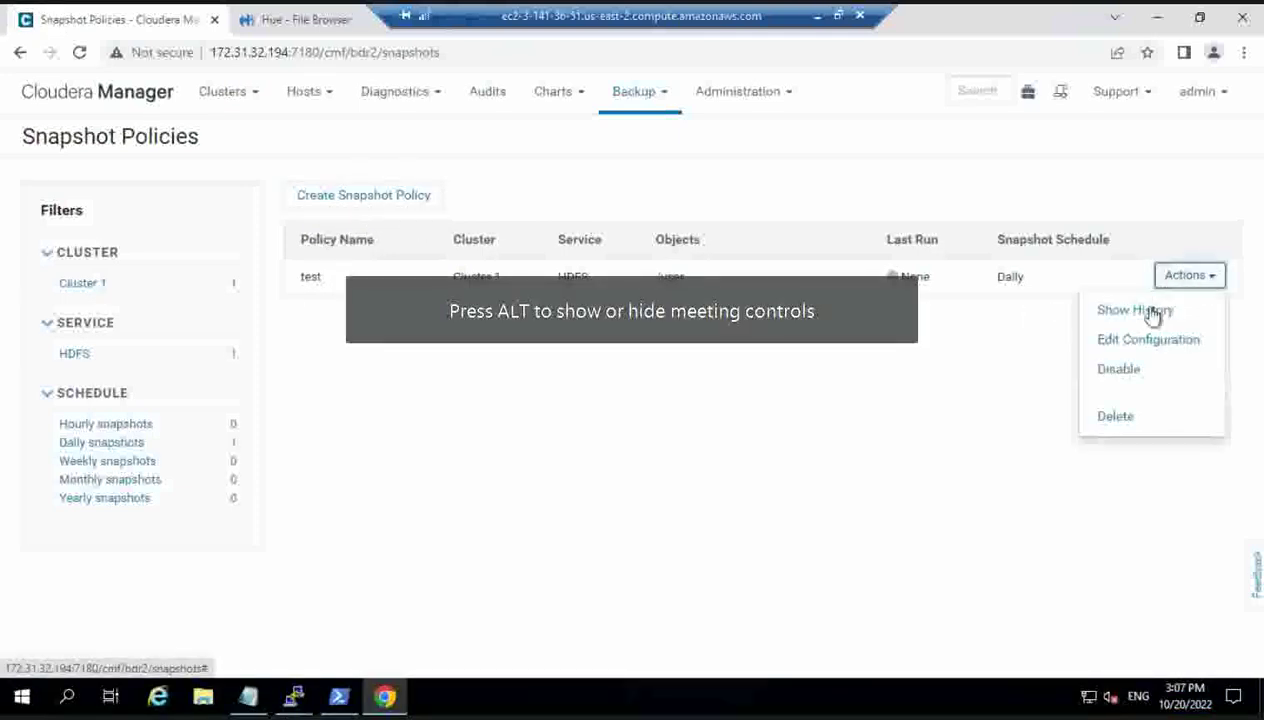
{"action": "left_click", "coordinate": [1116, 420]}
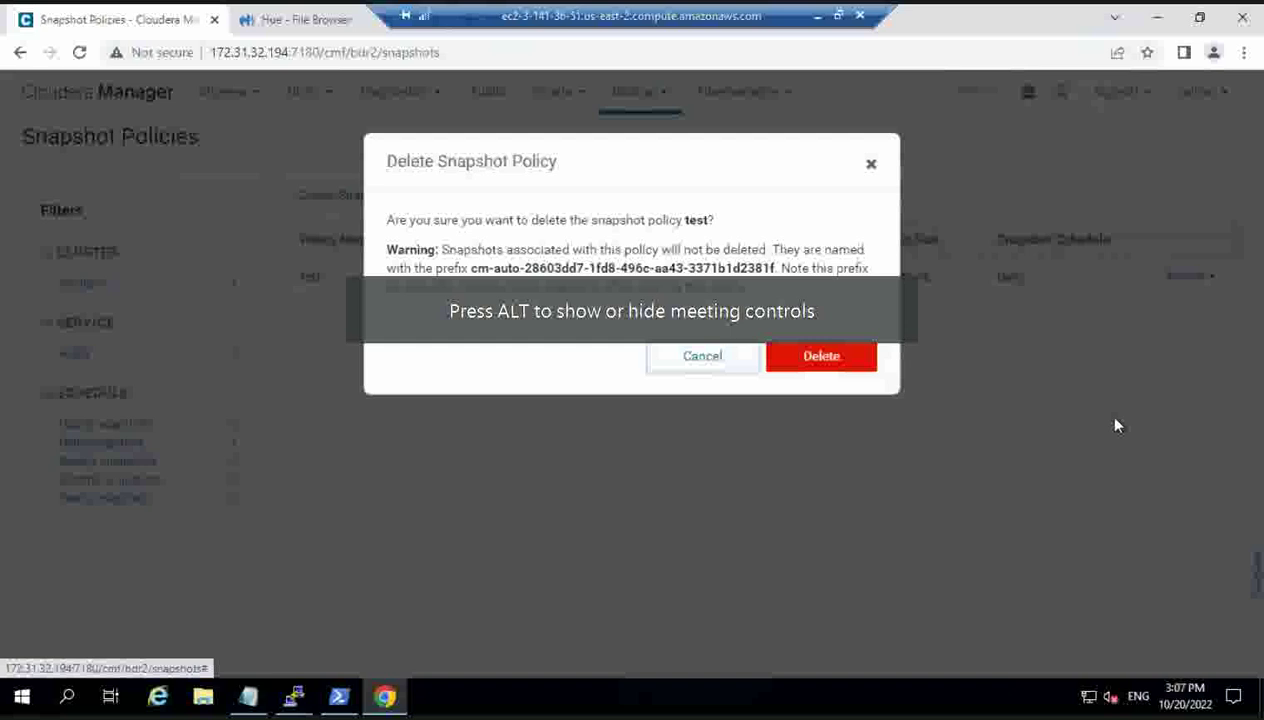
{"action": "left_click", "coordinate": [841, 360]}
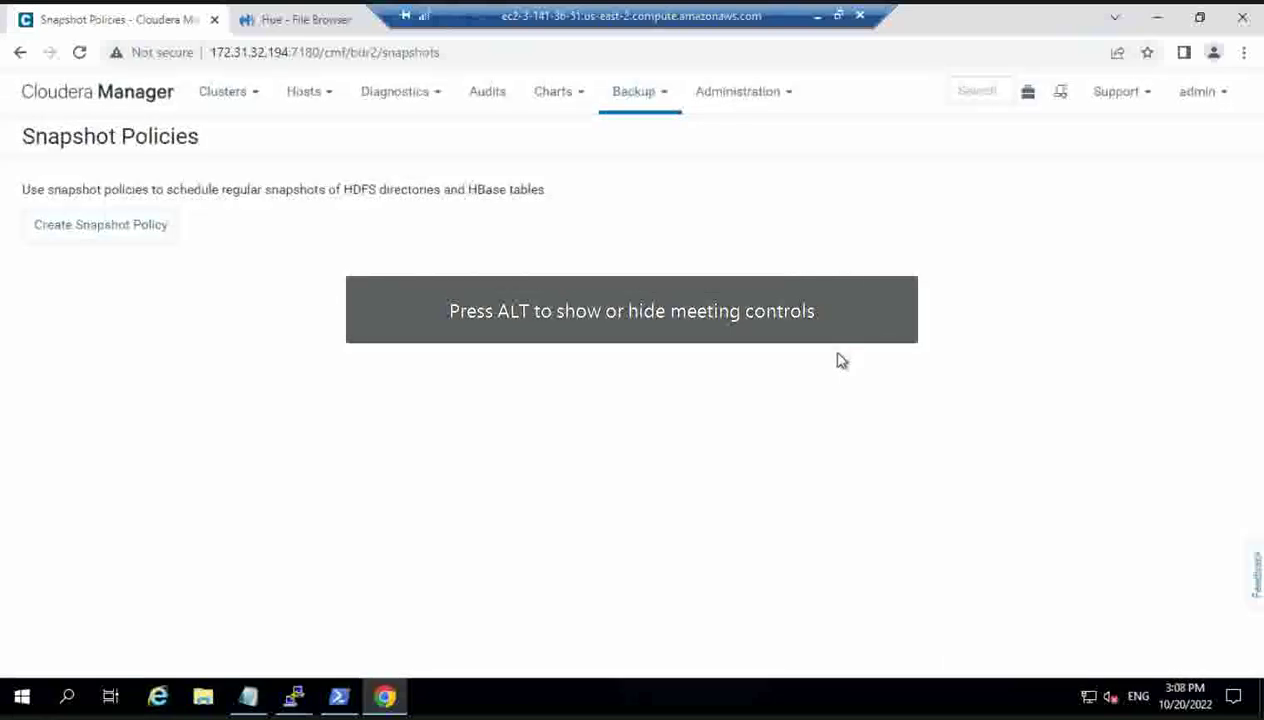
{"action": "left_click", "coordinate": [144, 228]}
Name the new snapshot policy 'test'
{"action": "left_click", "coordinate": [533, 263]}
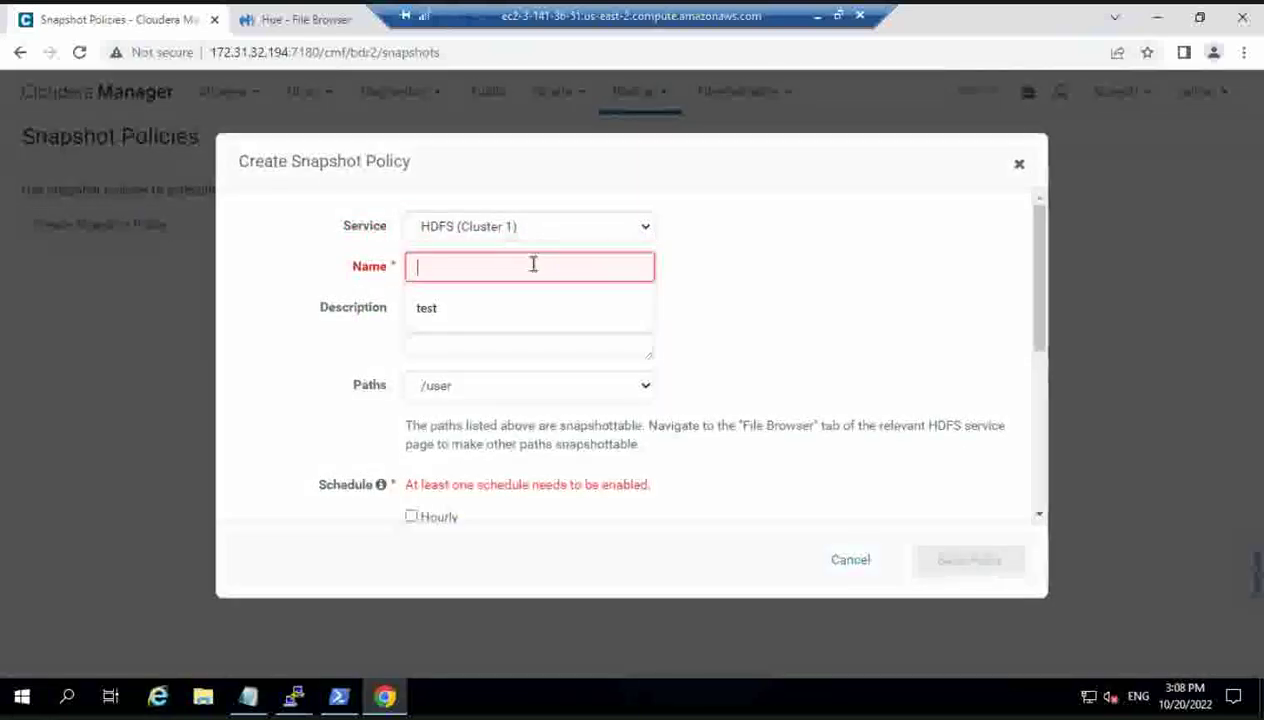
{"action": "type", "text": "test"}
{"action": "key", "text": "Tab"}
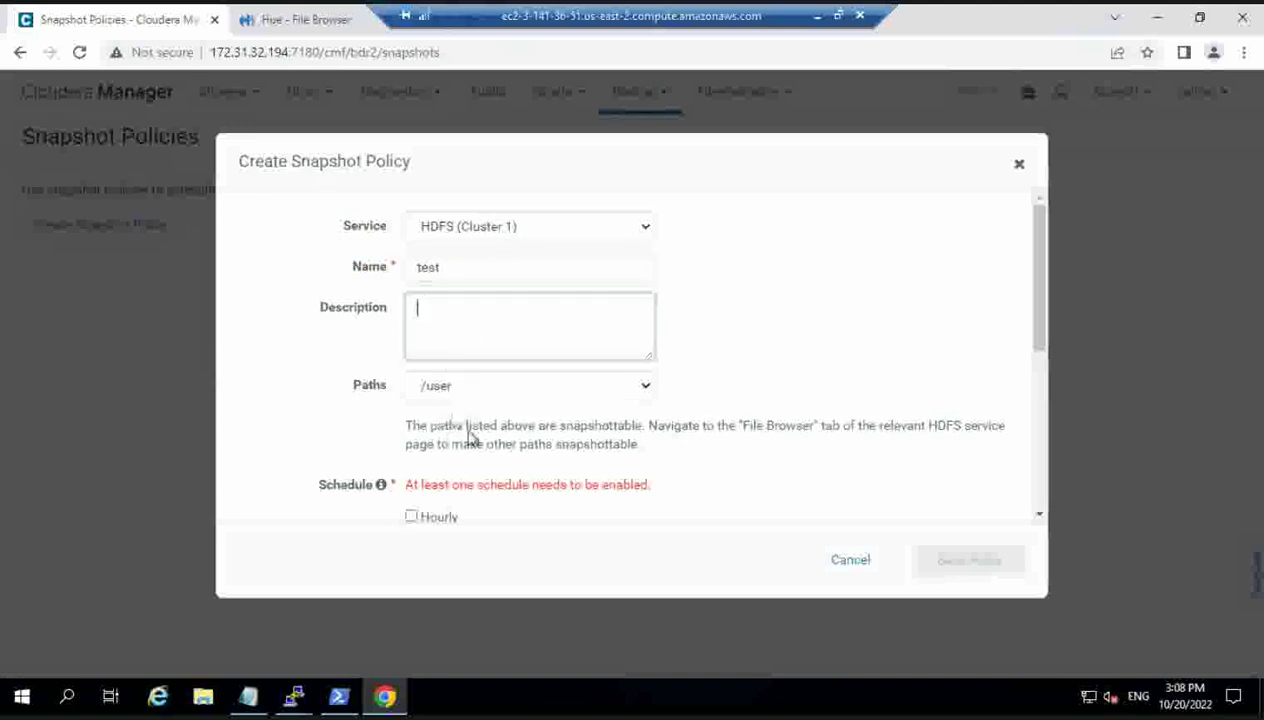
{"action": "scroll", "coordinate": [575, 455], "scroll_direction": "down", "scroll_amount": 1}
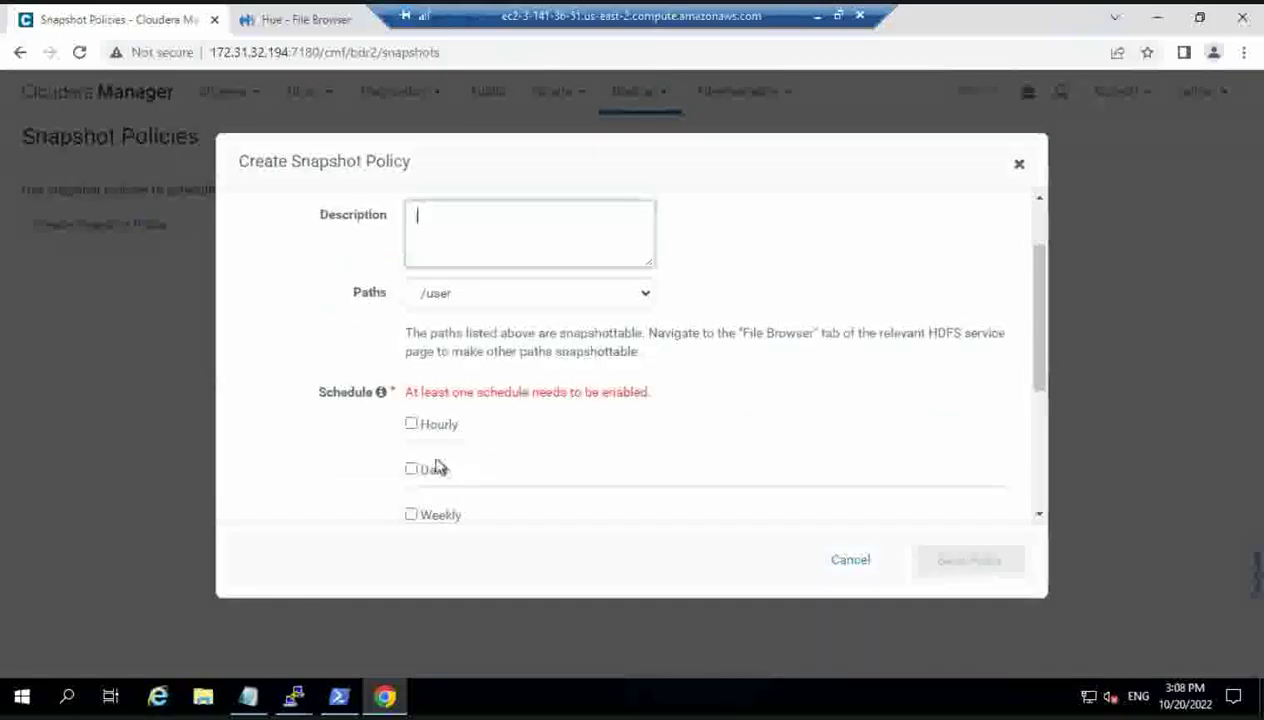
{"action": "scroll", "coordinate": [544, 451], "scroll_direction": "down", "scroll_amount": 1}
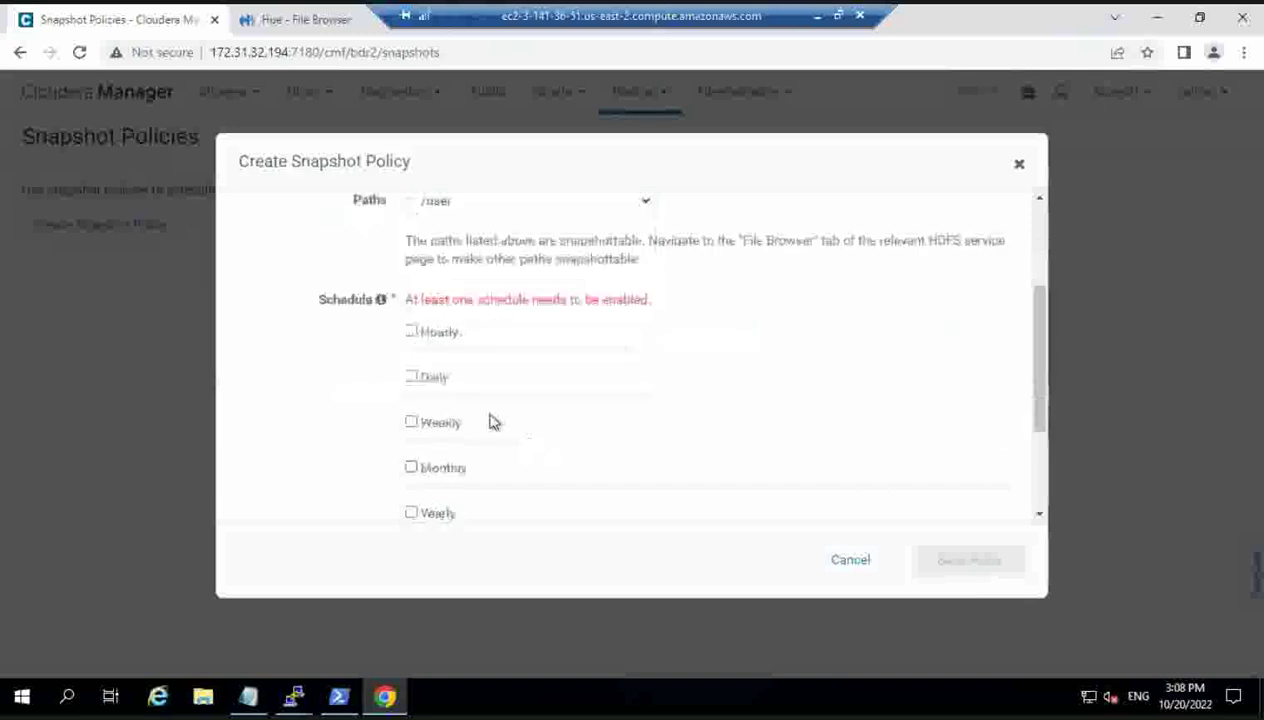
Use an hourly schedule at minute 02 instead of daily
{"action": "left_click", "coordinate": [438, 386]}
{"action": "scroll", "coordinate": [437, 376], "scroll_direction": "down", "scroll_amount": 1}
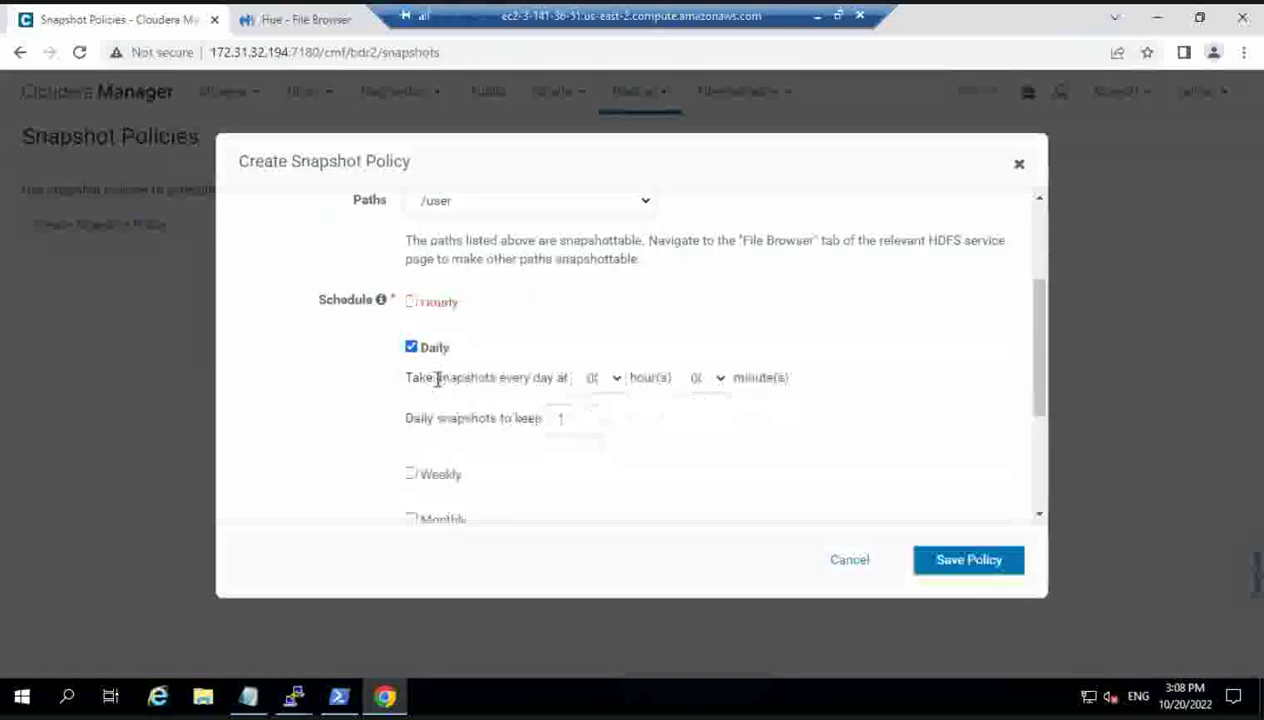
{"action": "left_click", "coordinate": [430, 313]}
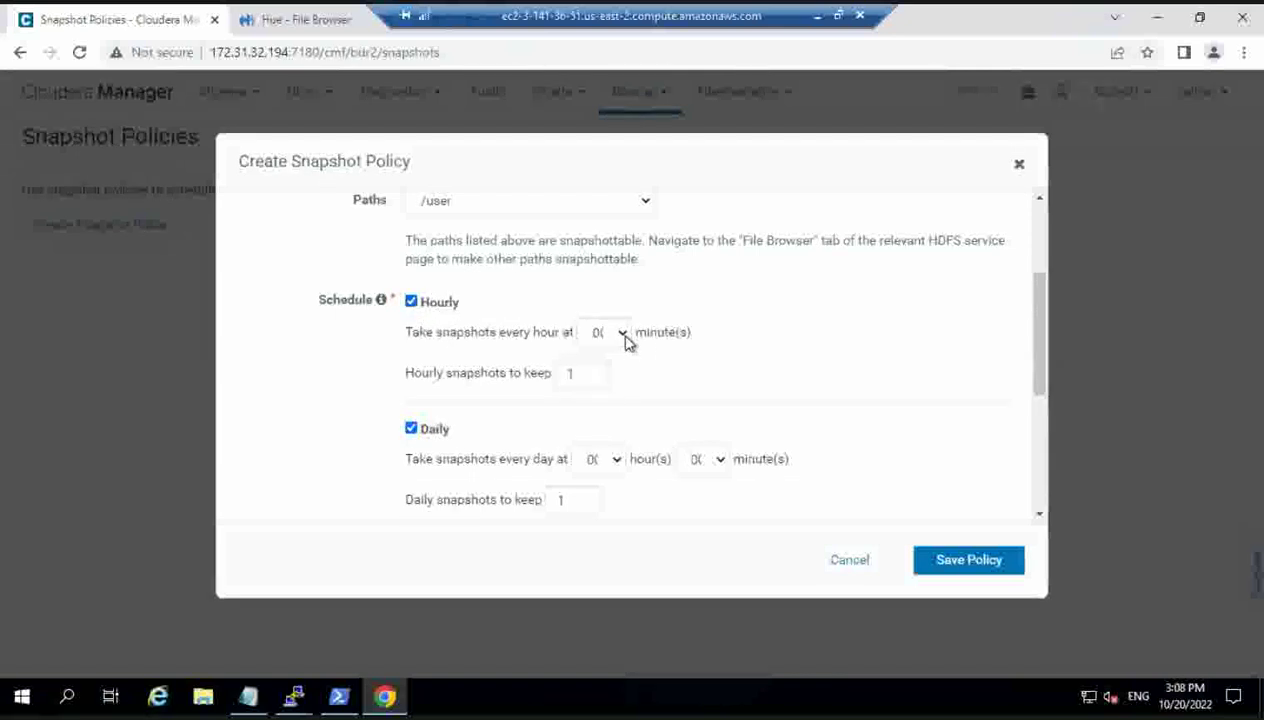
{"action": "left_click", "coordinate": [412, 429]}
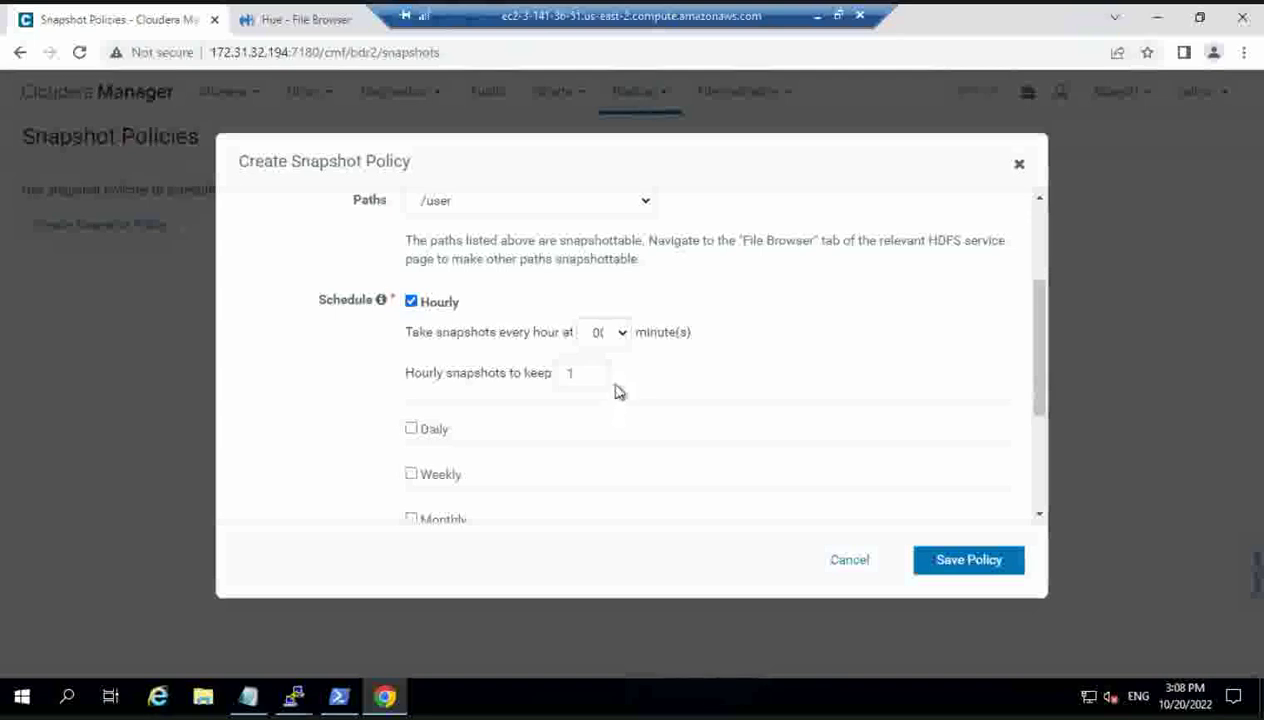
{"action": "left_click", "coordinate": [622, 334]}
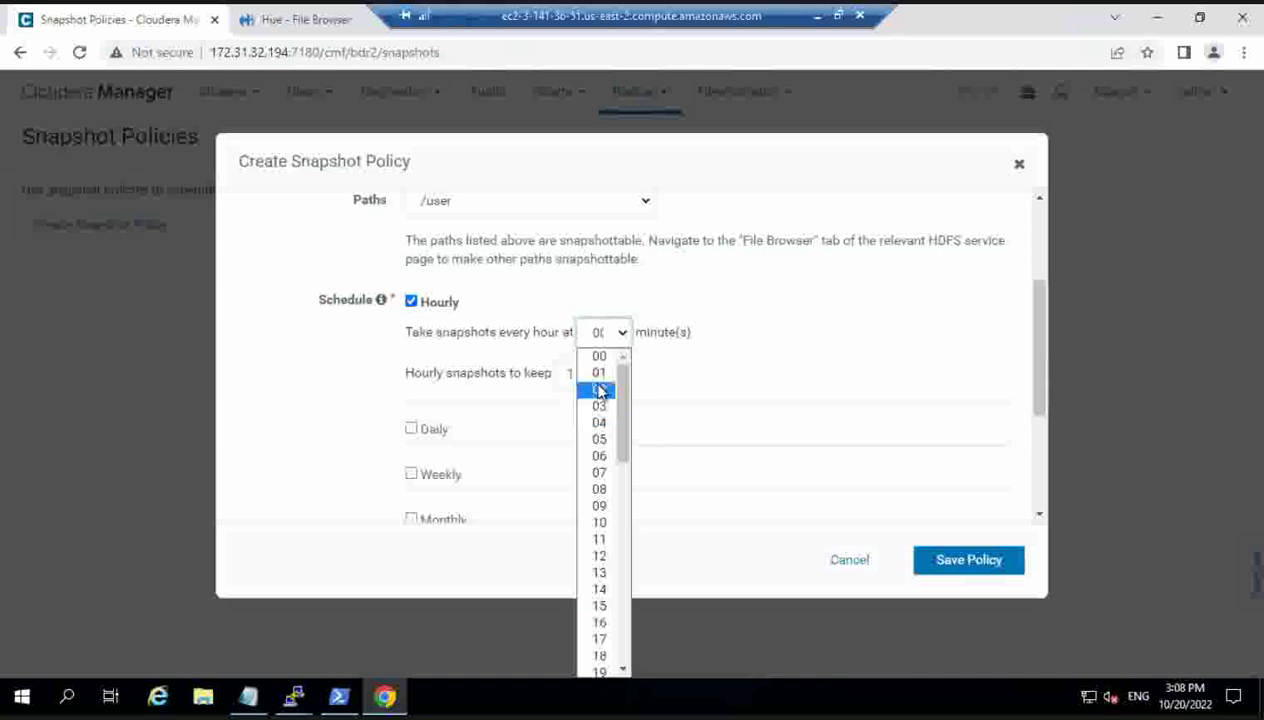
{"action": "left_click", "coordinate": [601, 390]}
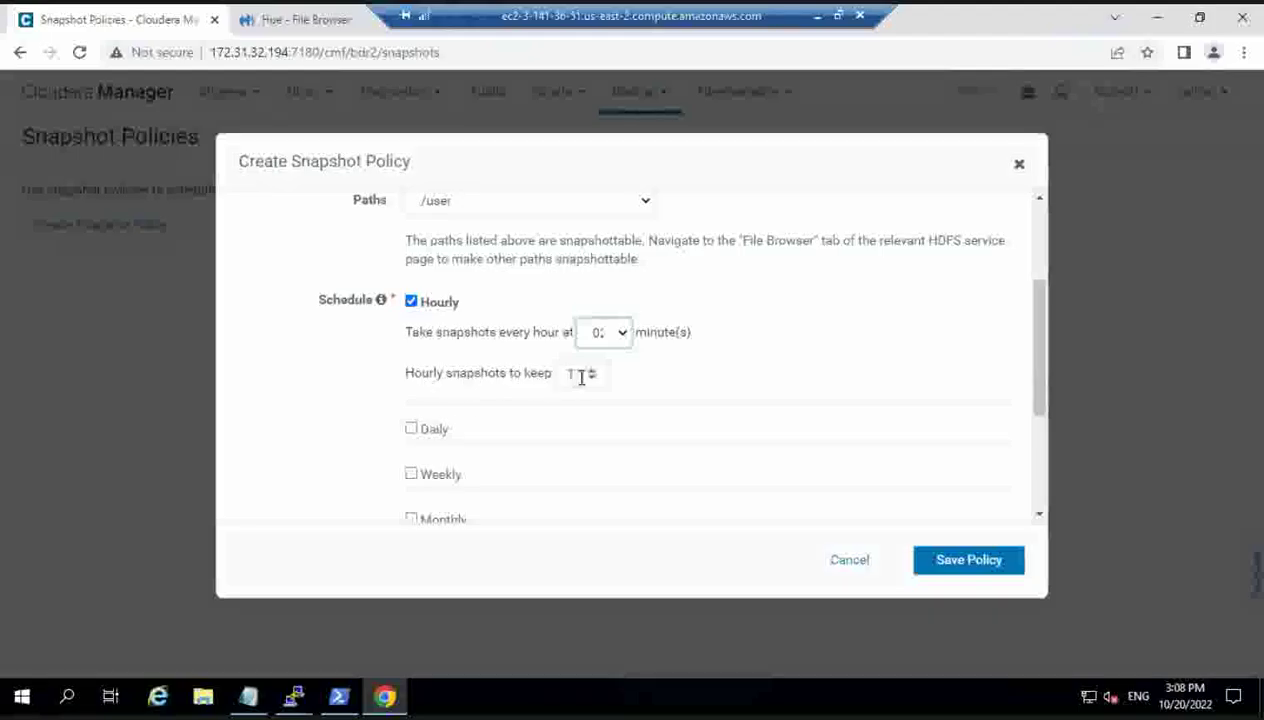
Keep 3 hourly snapshots, turn on the success alert, and save the policy
{"action": "left_click", "coordinate": [548, 373]}
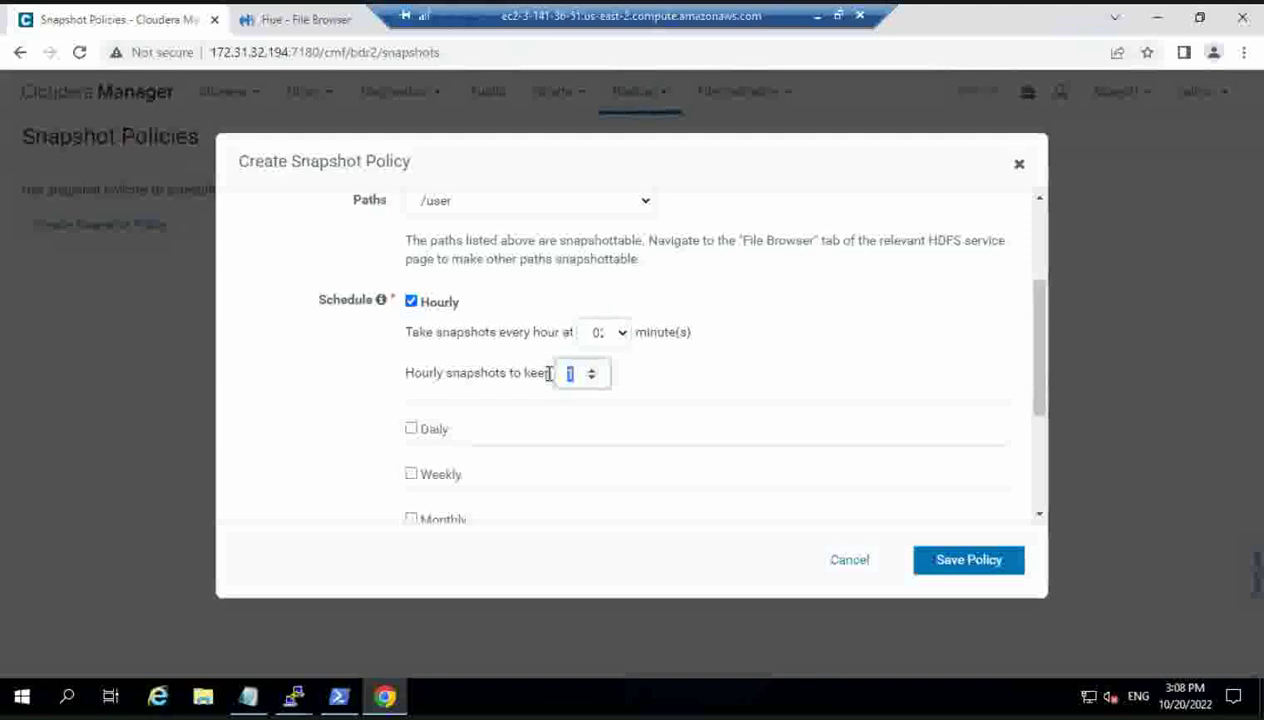
{"action": "type", "text": "3"}
{"action": "key", "text": "Tab"}
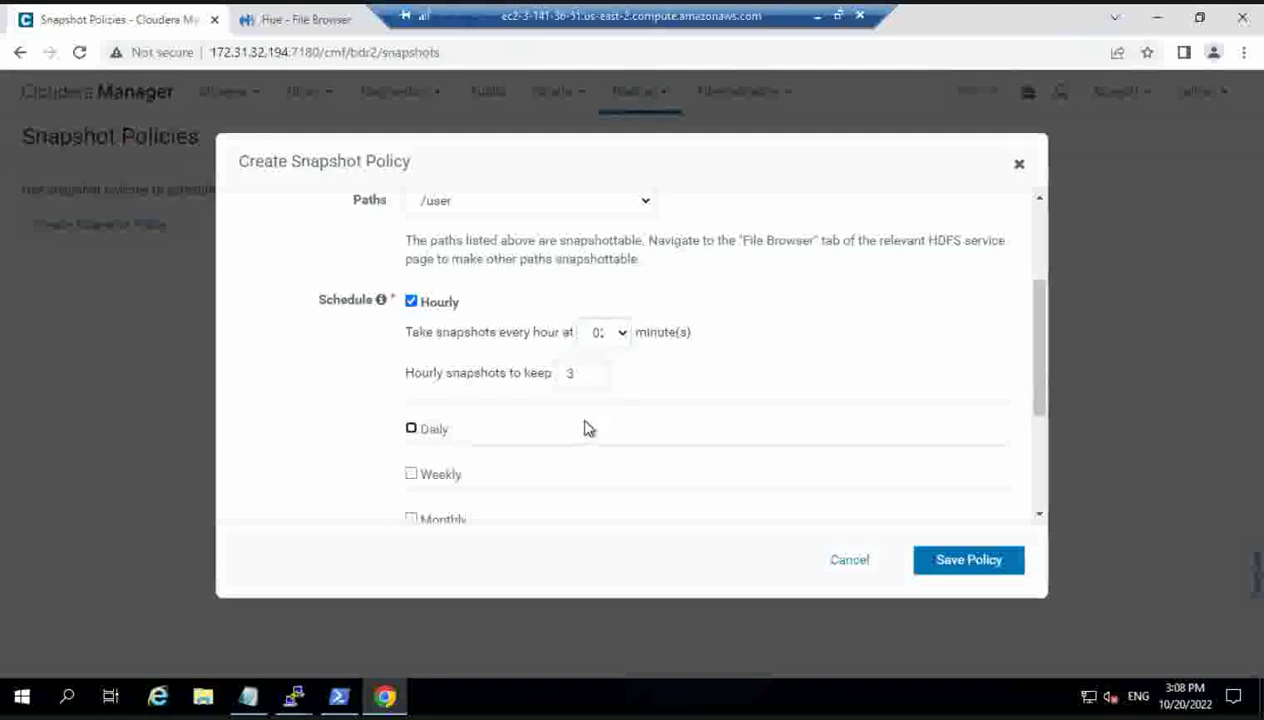
{"action": "scroll", "coordinate": [588, 428], "scroll_direction": "down", "scroll_amount": 3}
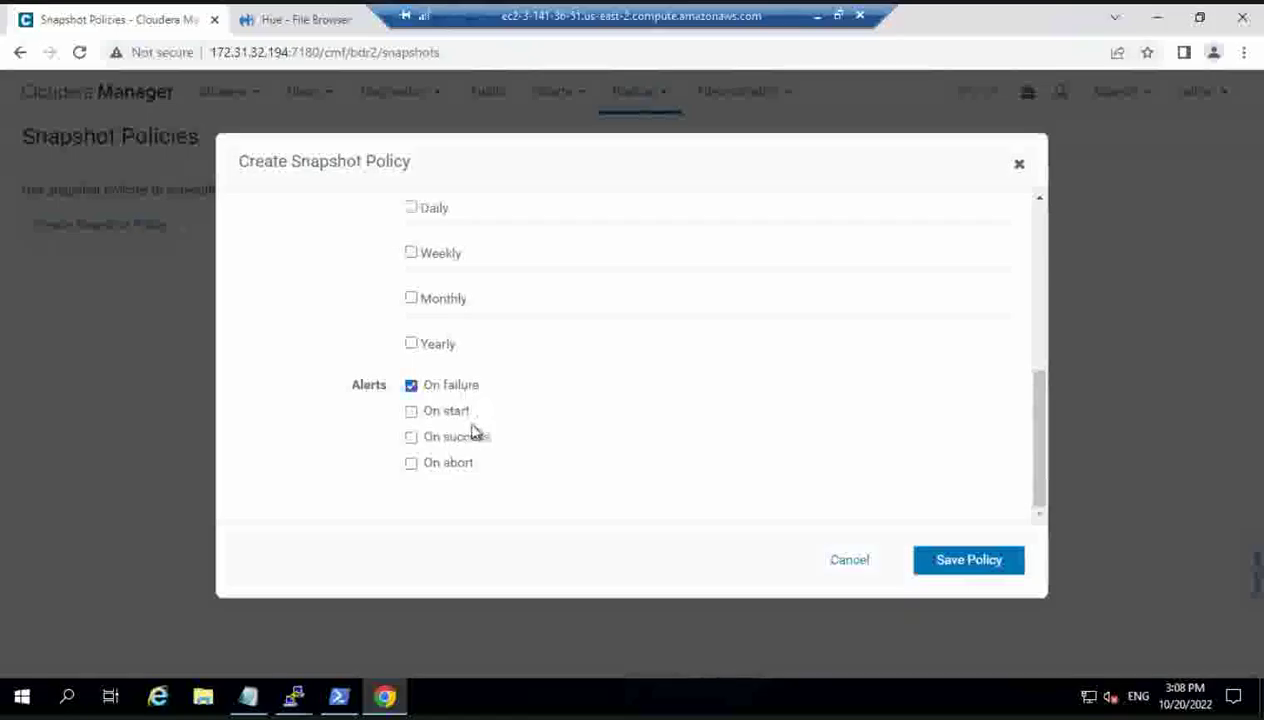
{"action": "left_click", "coordinate": [482, 437]}
{"action": "scroll", "coordinate": [700, 437], "scroll_direction": "up", "scroll_amount": 3}
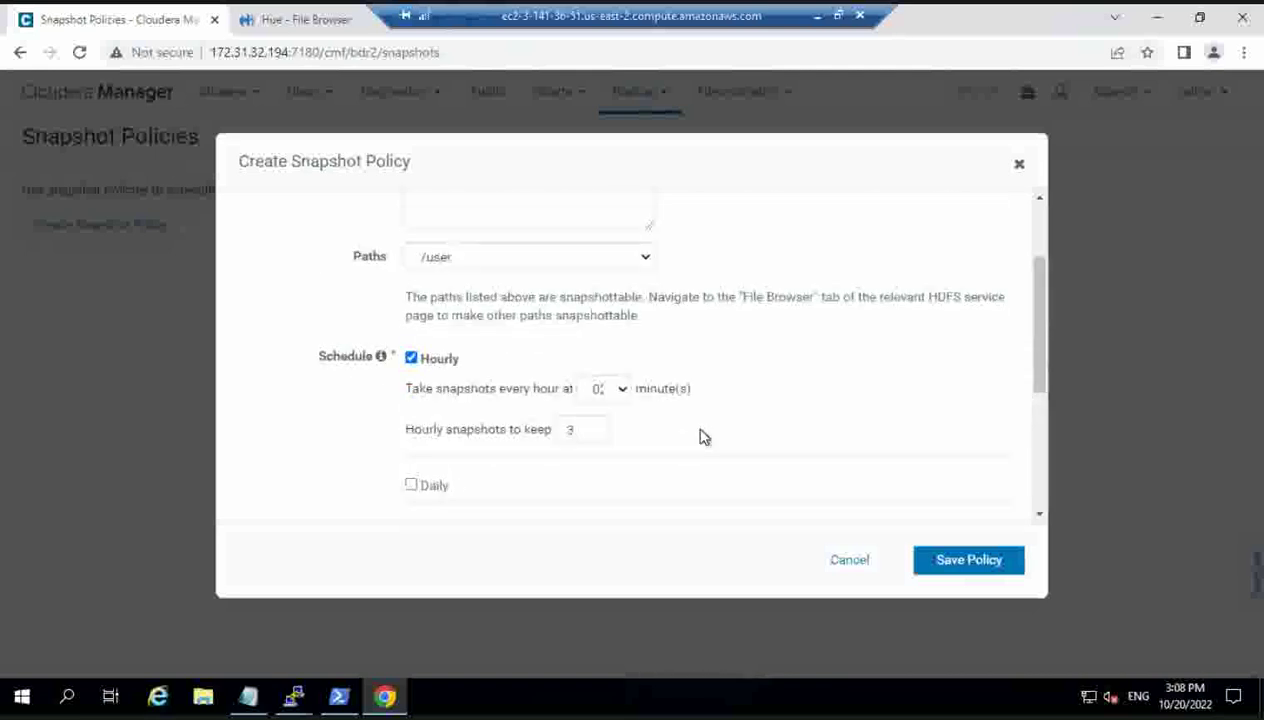
{"action": "left_click", "coordinate": [982, 566]}
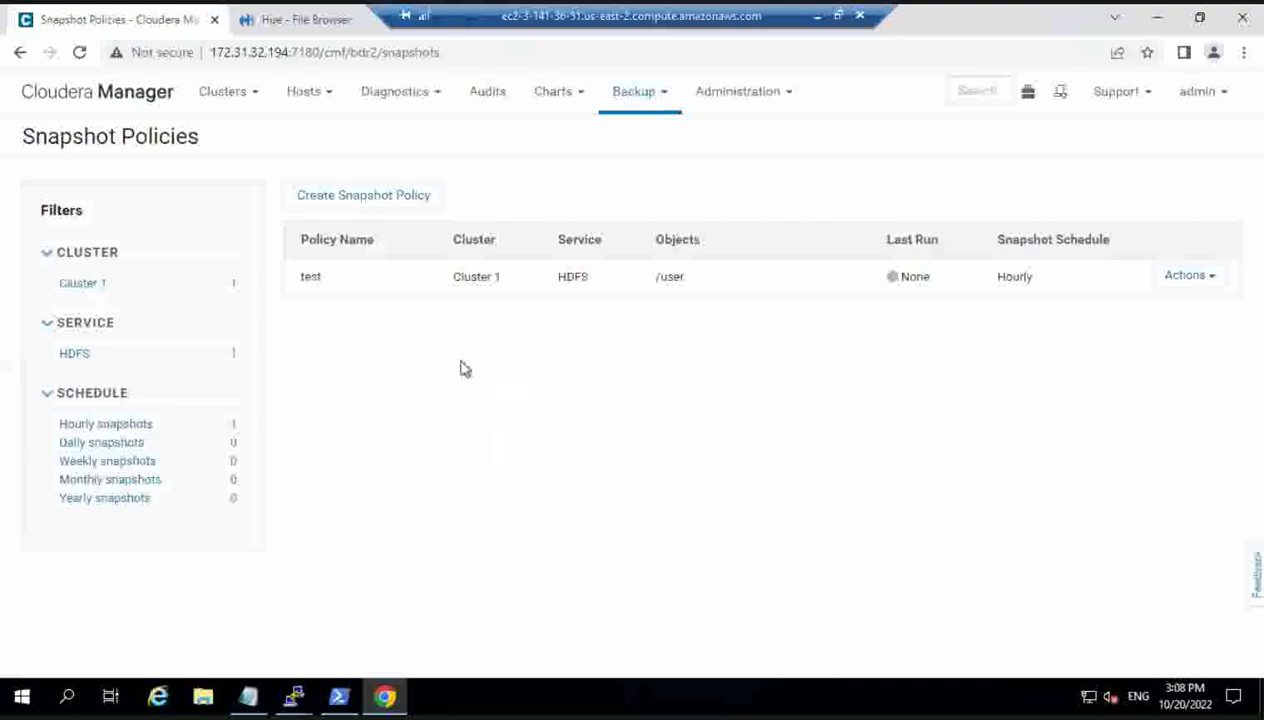
Select the test policy row's details and reload the Snapshot Policies page
{"action": "double_click", "coordinate": [470, 277]}
{"action": "left_click_drag", "start_coordinate": [694, 277], "coordinate": [908, 256]}
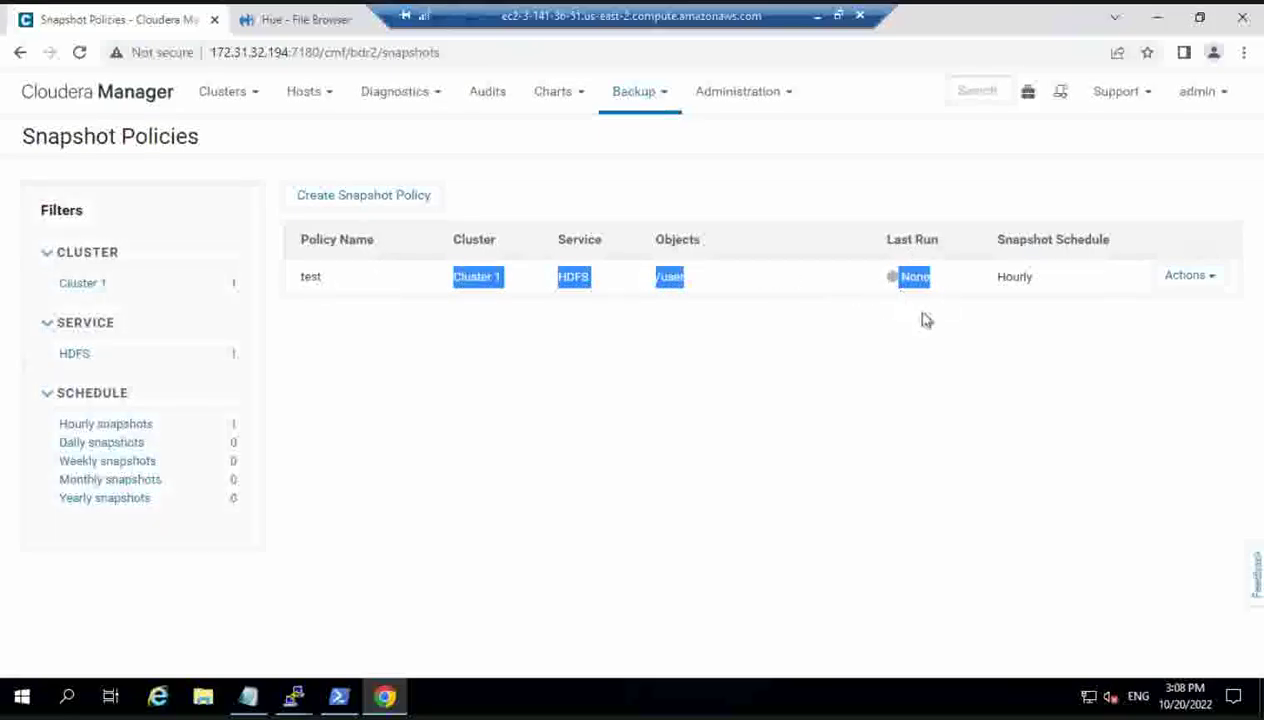
{"action": "left_click", "coordinate": [80, 54]}
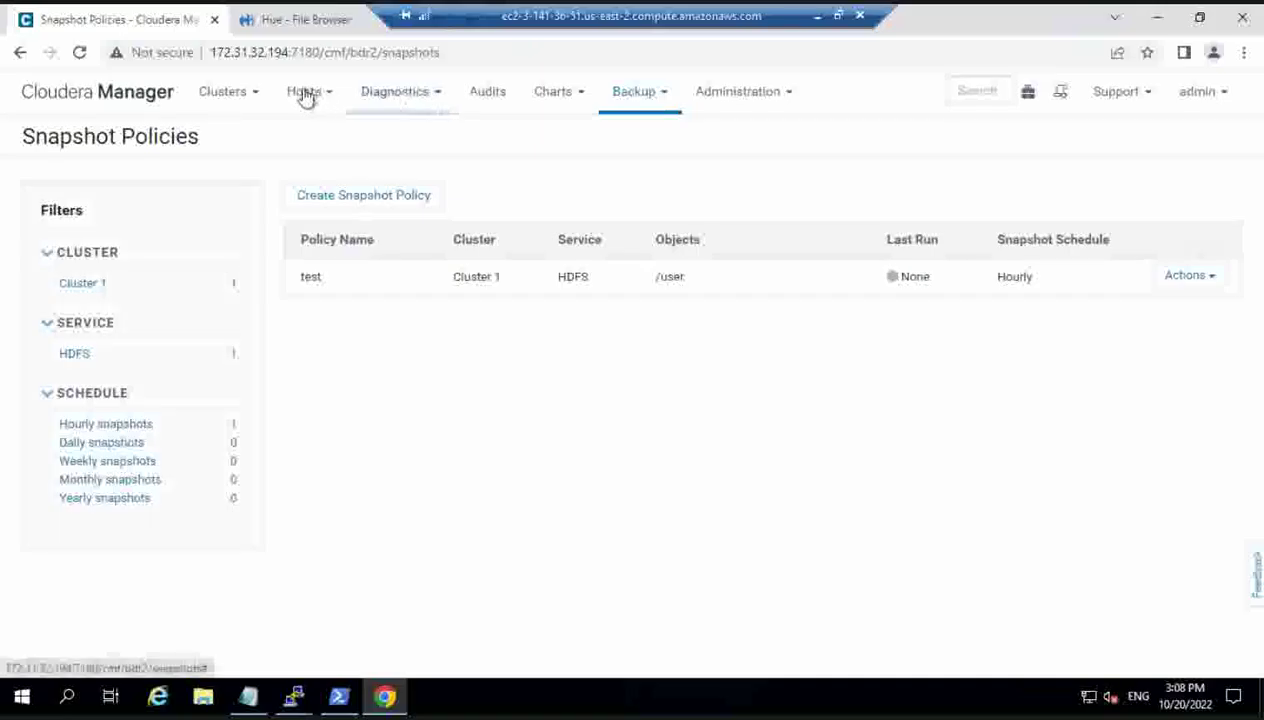
Visit the HDFS File Browser, return to the Home page, and open the Hosts menu
{"action": "left_click", "coordinate": [135, 99]}
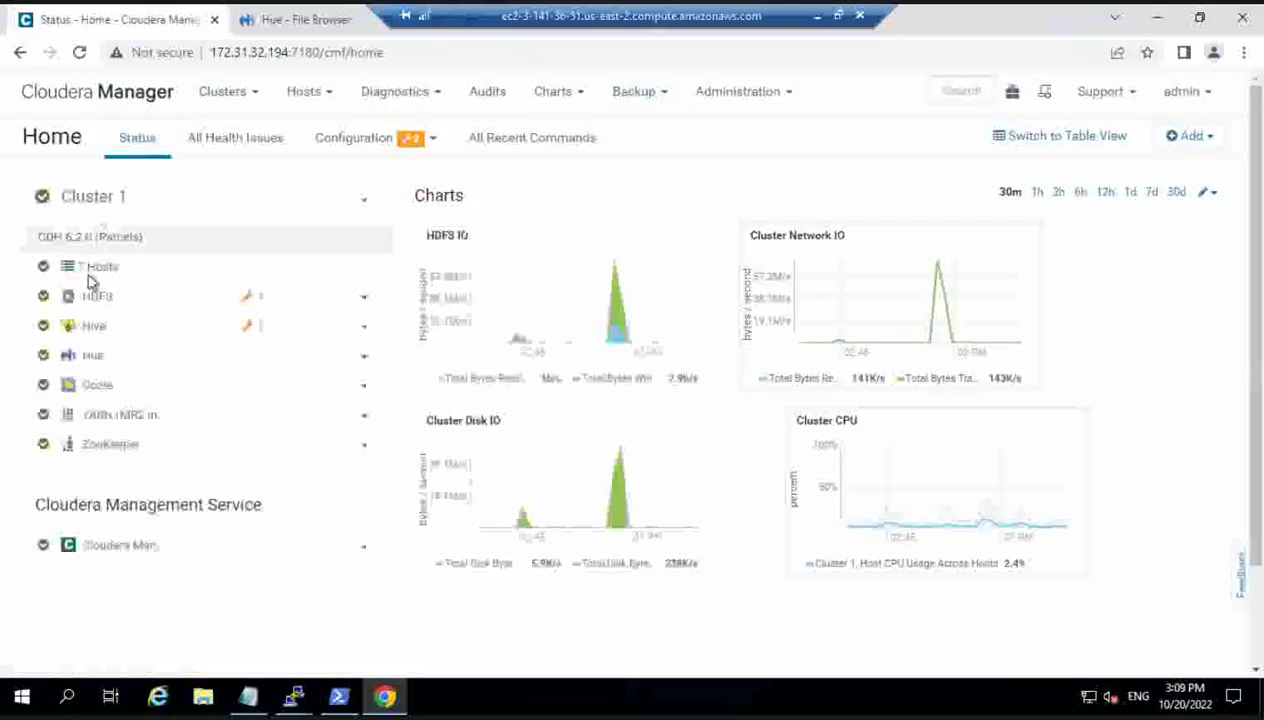
{"action": "left_click", "coordinate": [96, 292]}
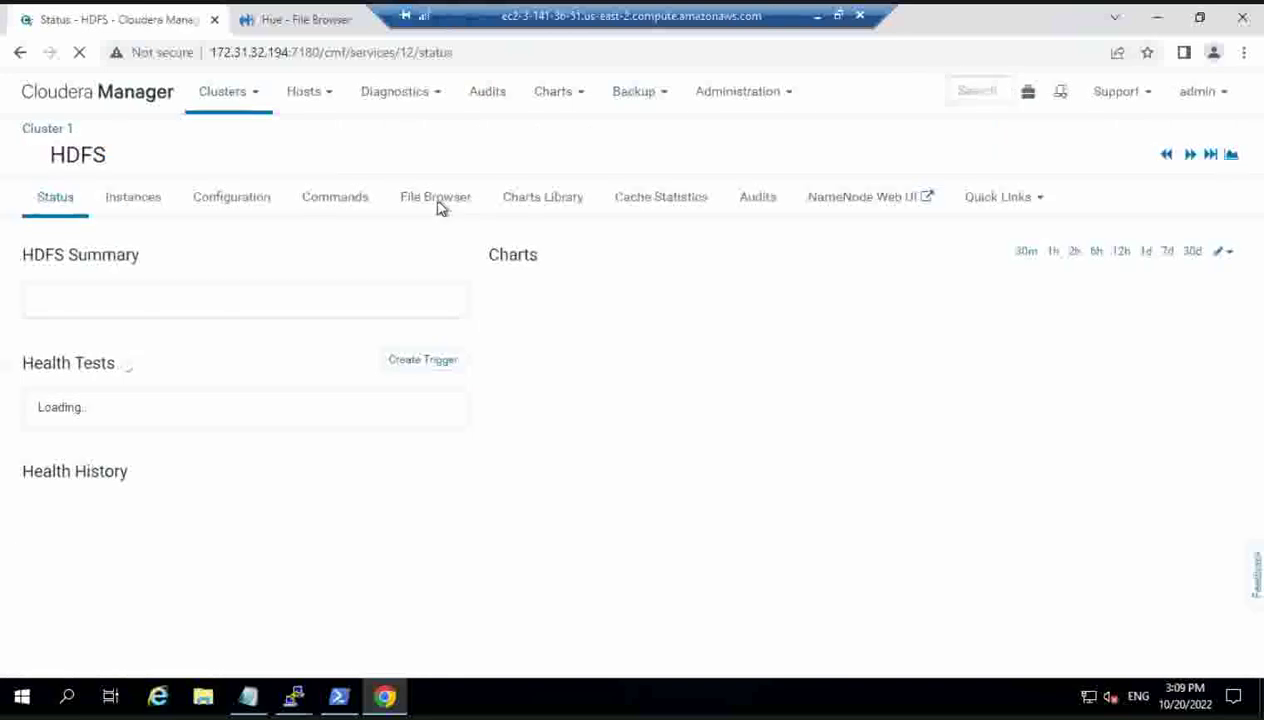
{"action": "left_click", "coordinate": [437, 200]}
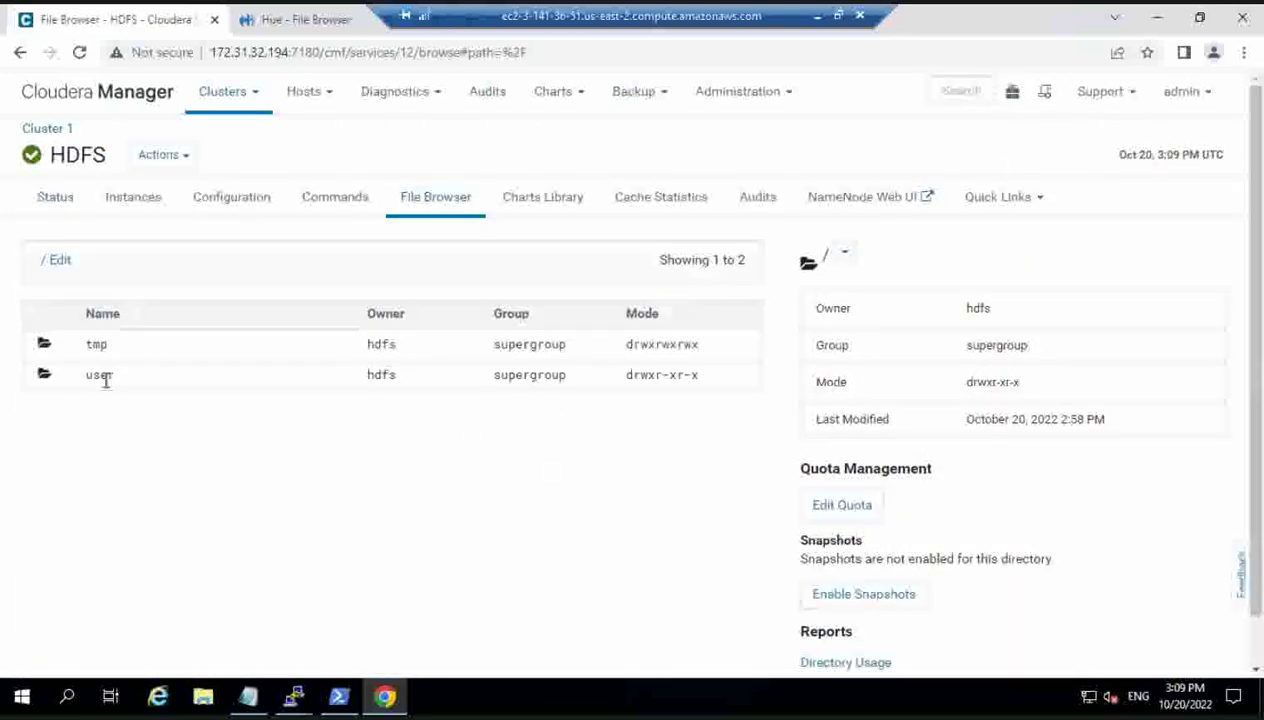
{"action": "left_click", "coordinate": [118, 100]}
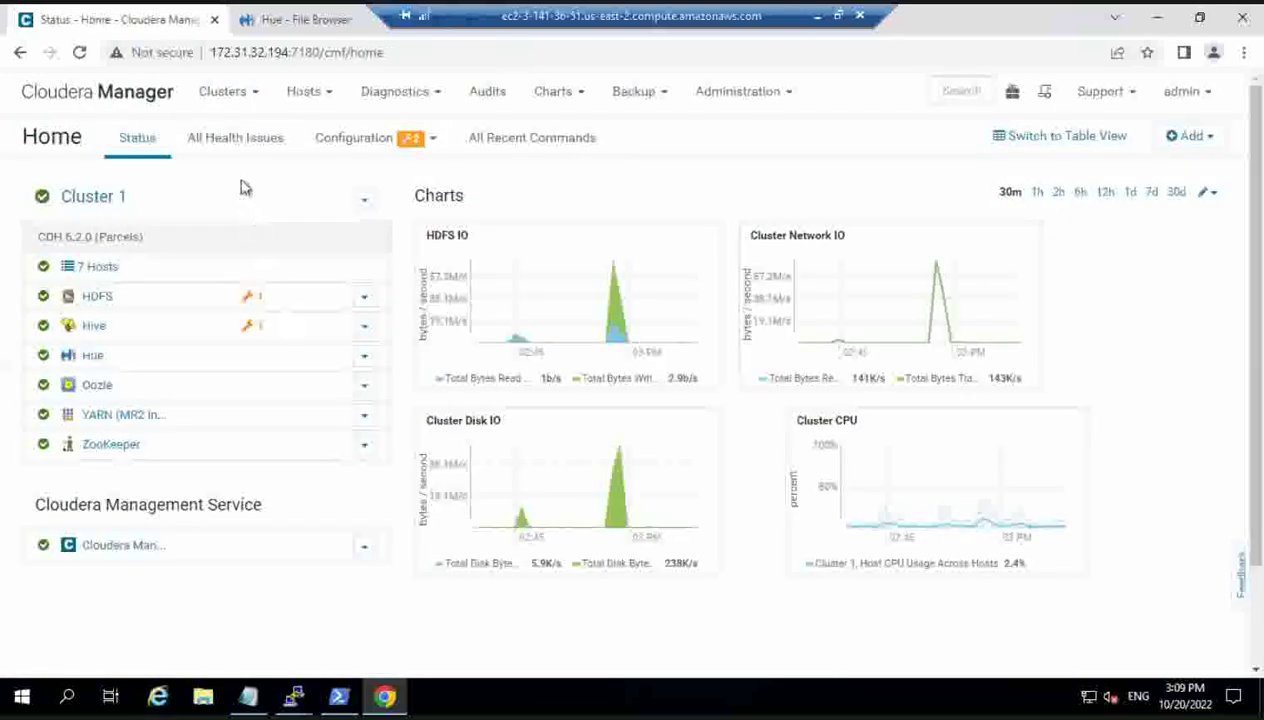
{"action": "left_click", "coordinate": [302, 100]}
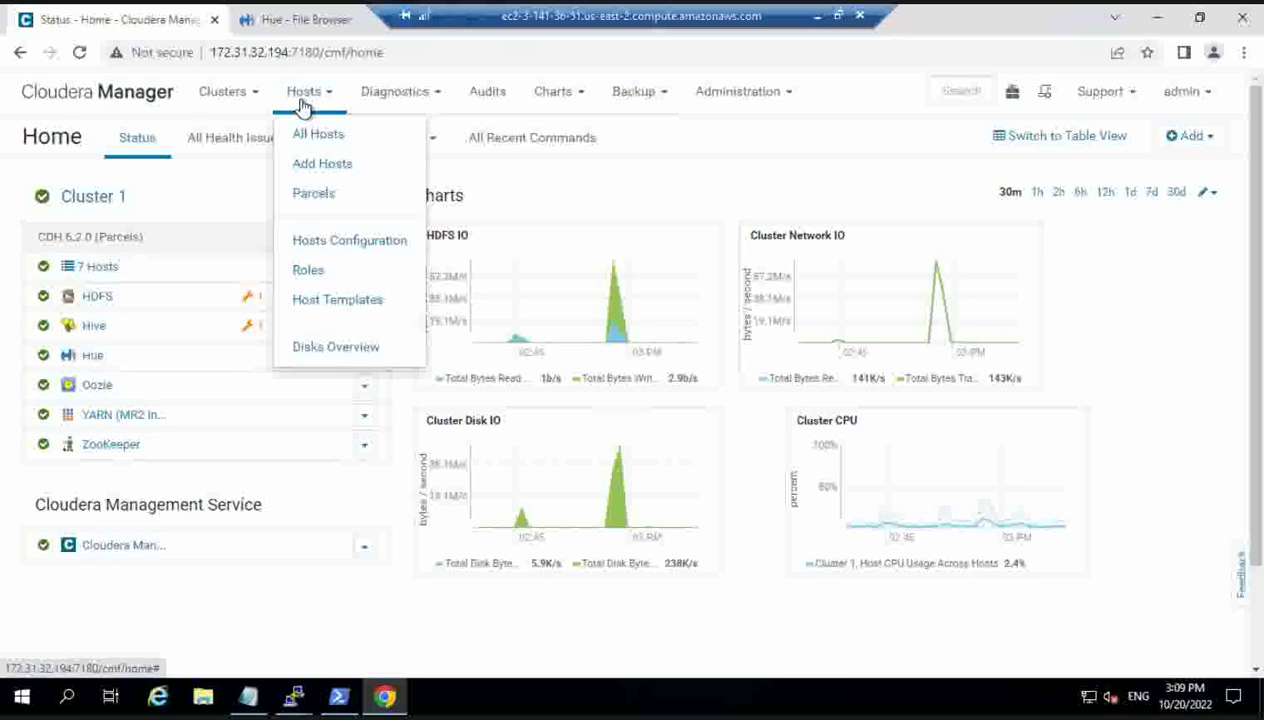
Open Hosts Configuration and search it for 'overcommit'
{"action": "left_click", "coordinate": [326, 242]}
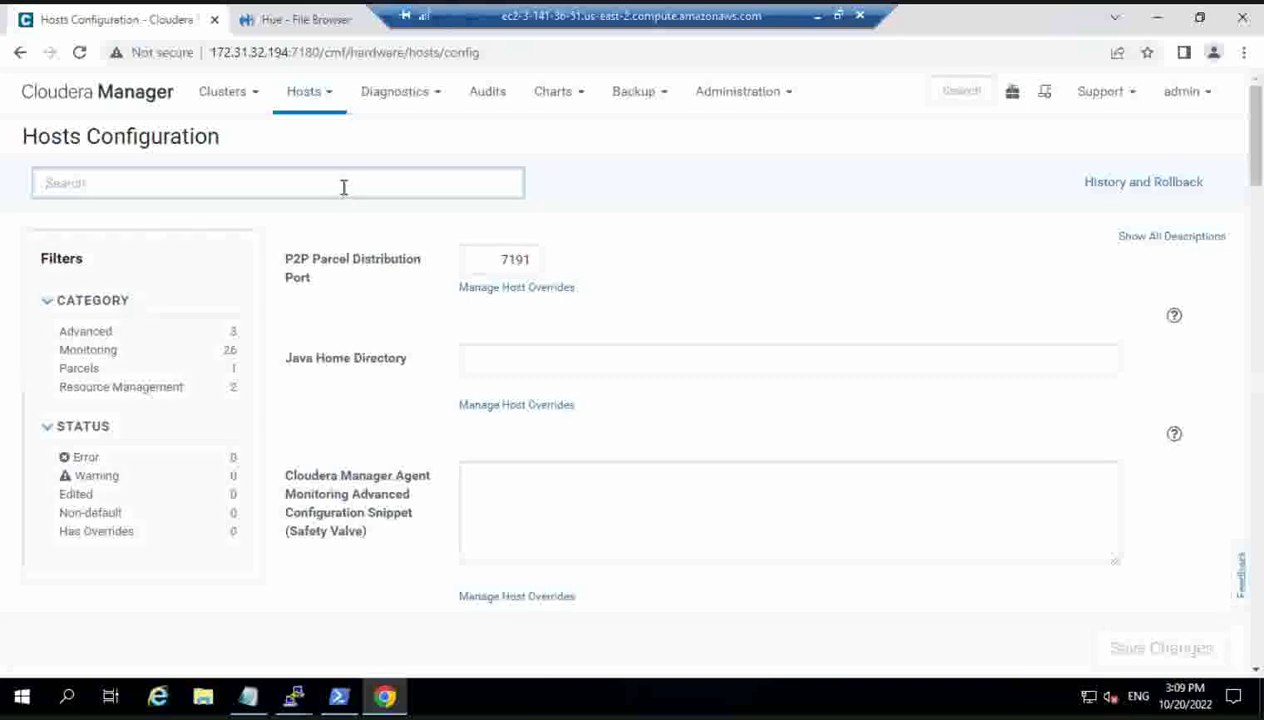
{"action": "type", "text": "overco"}
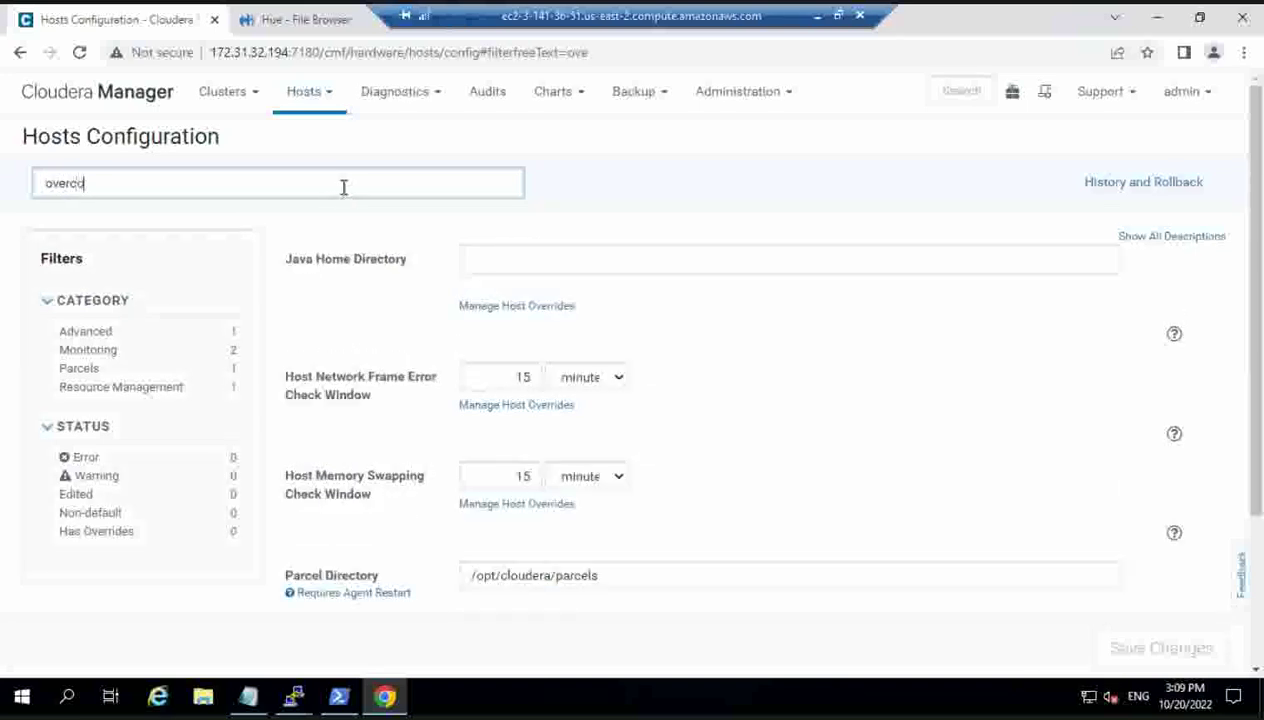
{"action": "type", "text": "mmit"}
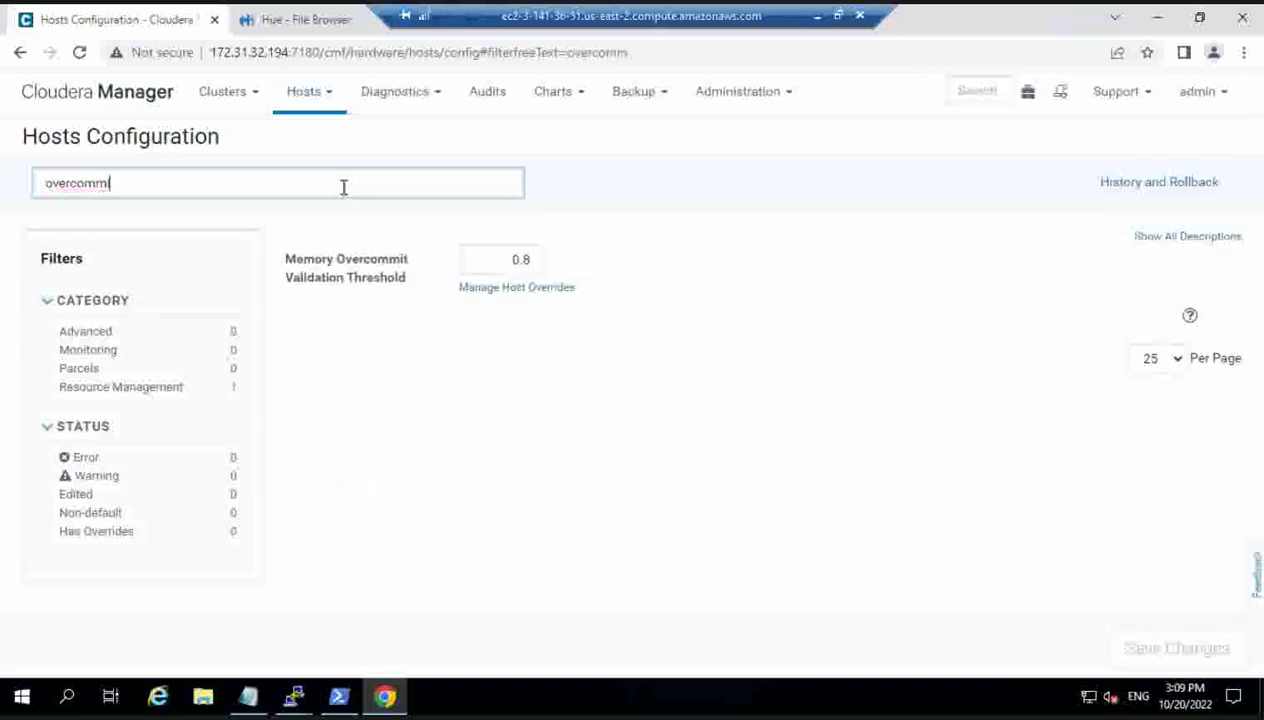
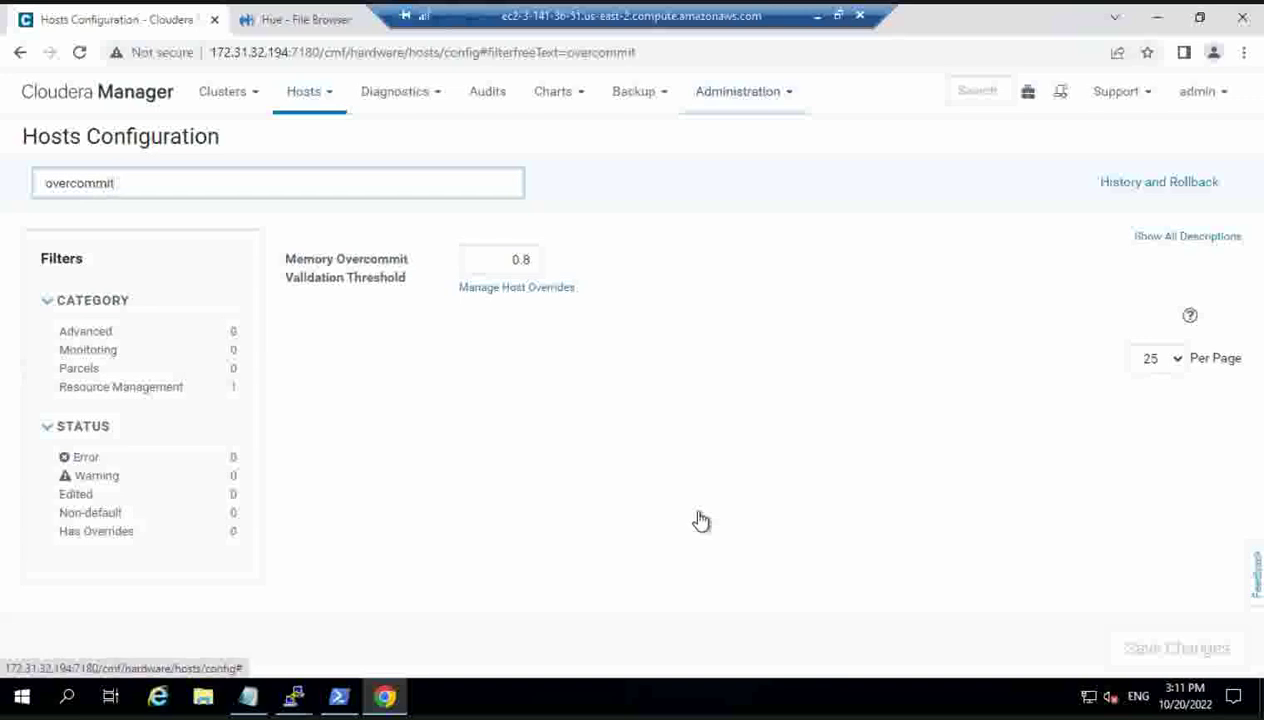
Create per-host overrides of the Memory Overcommit Validation Threshold for all seven hosts, kept at 0.8
{"action": "left_click", "coordinate": [542, 293]}
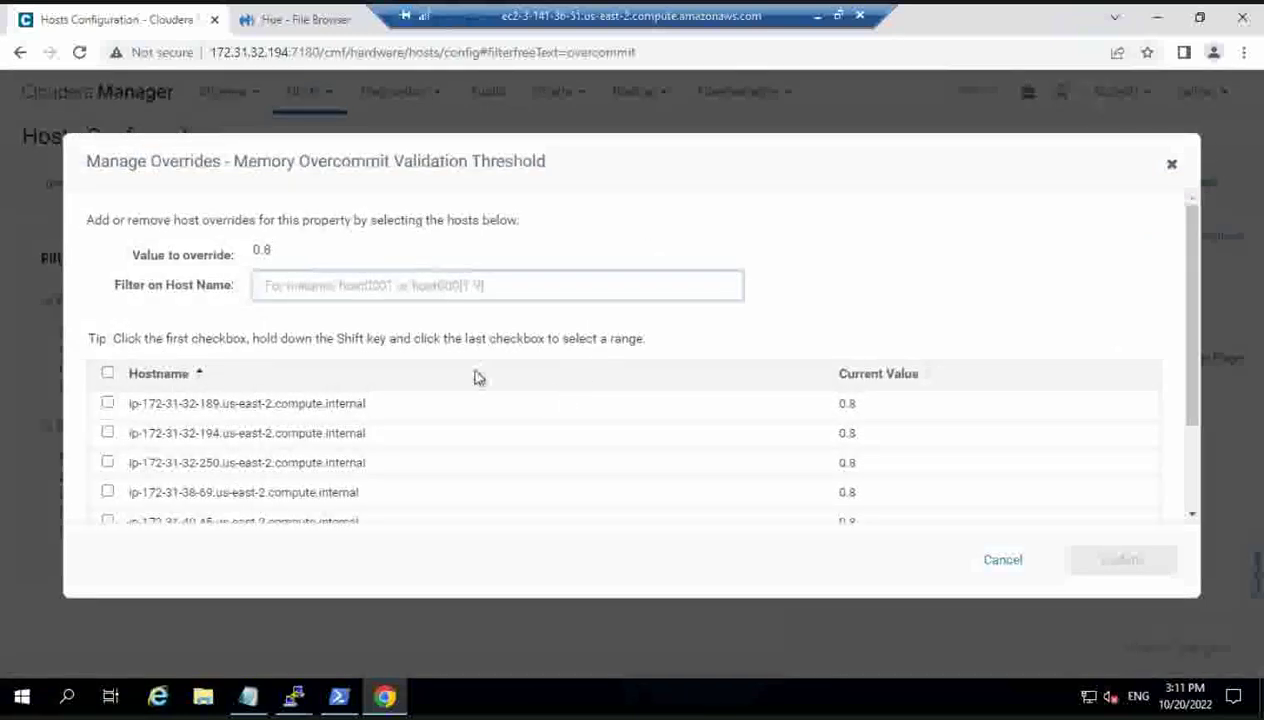
{"action": "scroll", "coordinate": [533, 460], "scroll_direction": "down", "scroll_amount": 2}
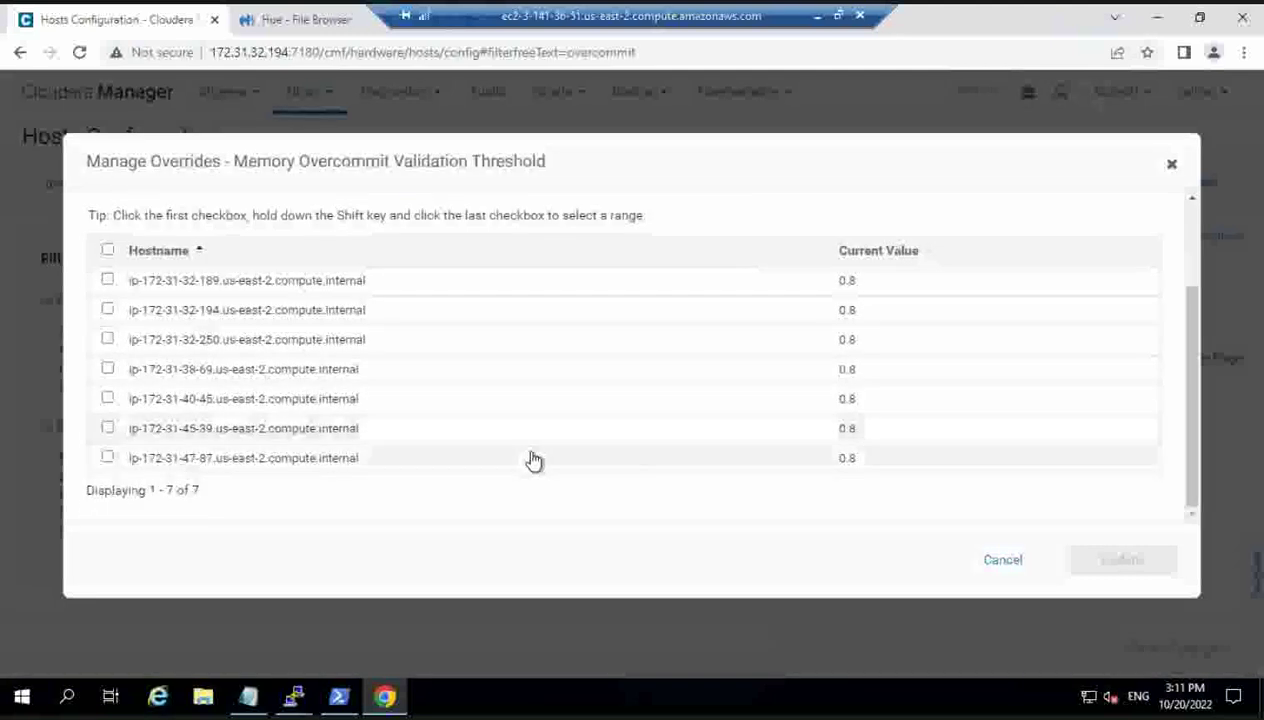
{"action": "left_click", "coordinate": [108, 251]}
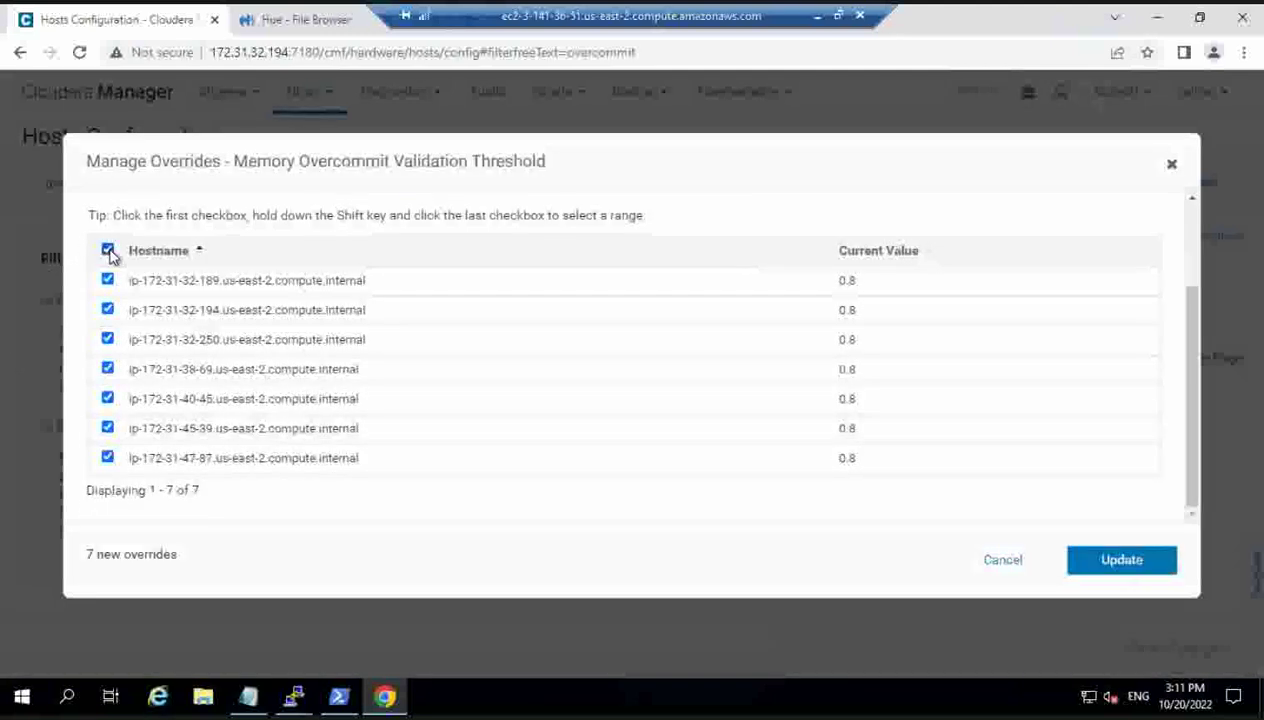
{"action": "scroll", "coordinate": [606, 388], "scroll_direction": "up", "scroll_amount": 3}
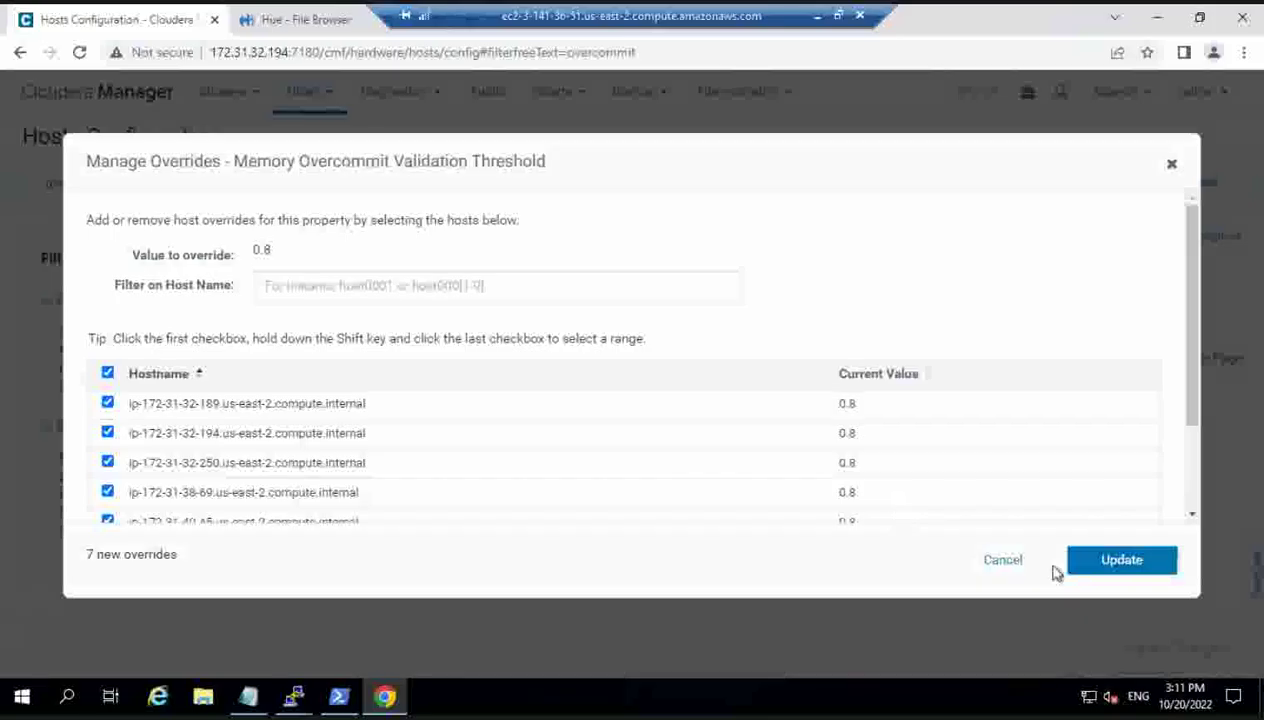
{"action": "left_click", "coordinate": [1152, 570]}
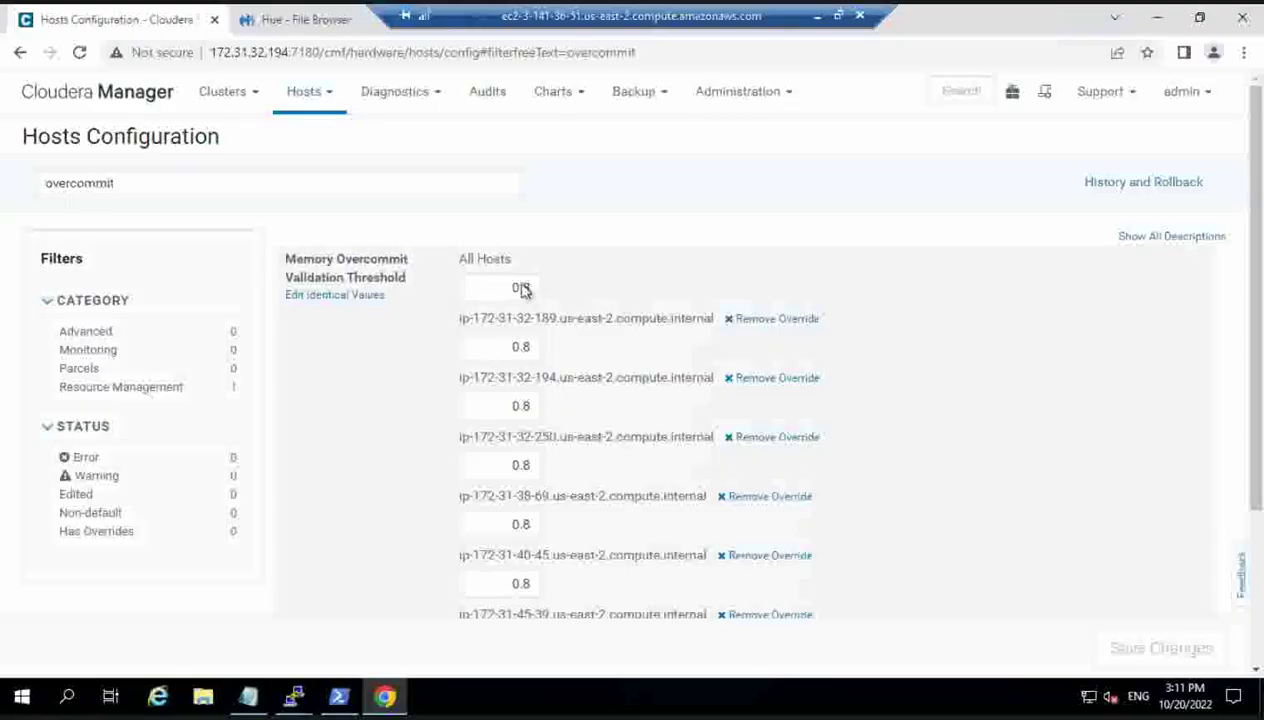
Change the All Hosts threshold value from 0.8 to 1, save the change, and return home
{"action": "double_click", "coordinate": [521, 288]}
{"action": "type", "text": "1"}
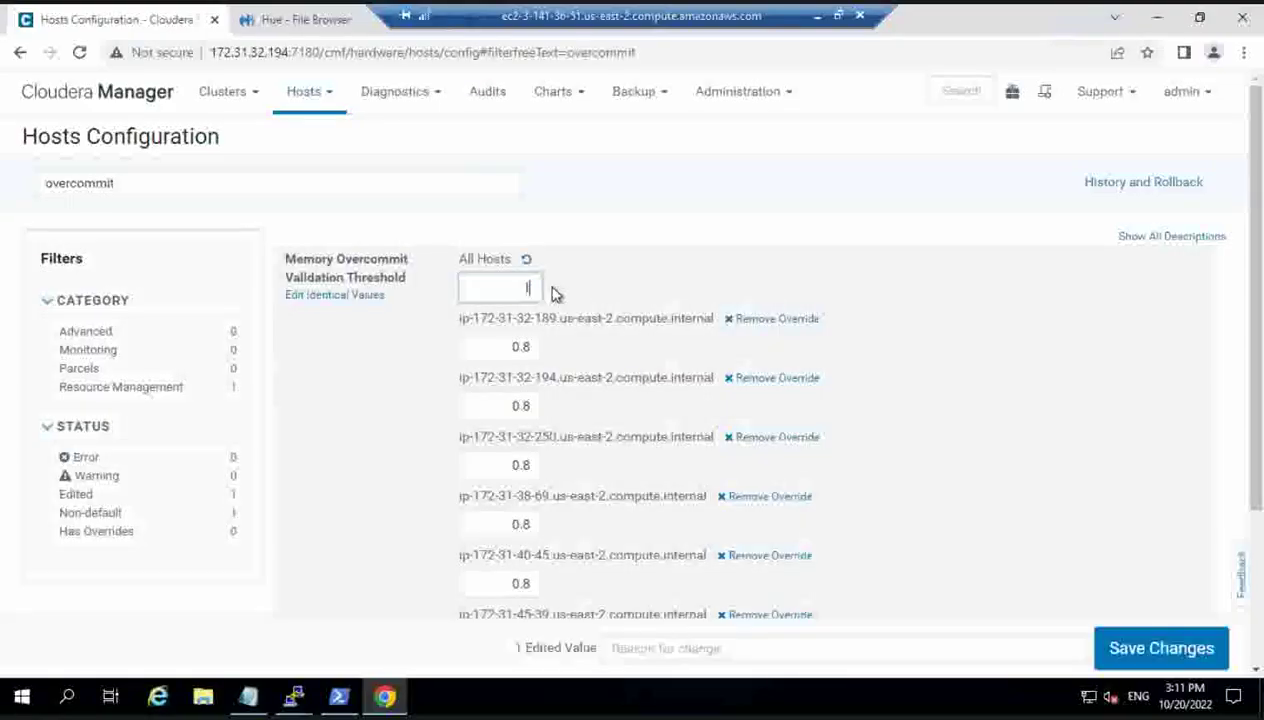
{"action": "key", "text": "Tab"}
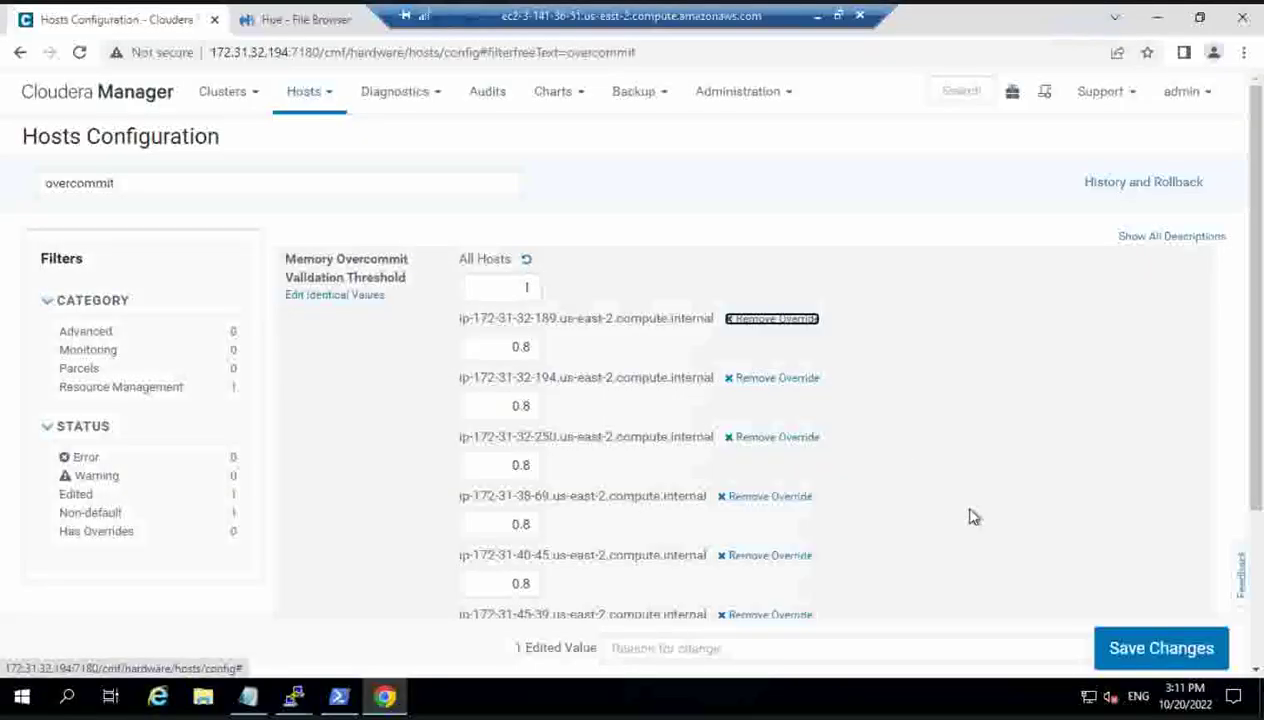
{"action": "scroll", "coordinate": [974, 516], "scroll_direction": "down", "scroll_amount": 3}
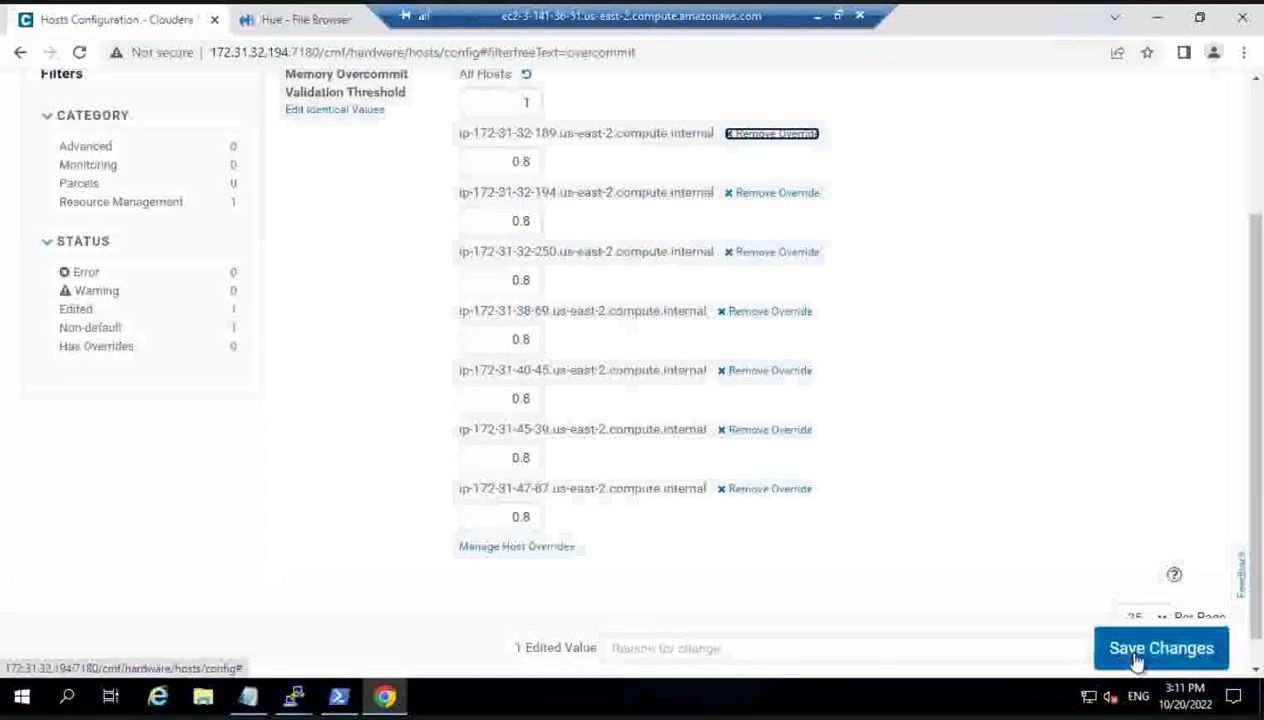
{"action": "left_click", "coordinate": [1137, 656]}
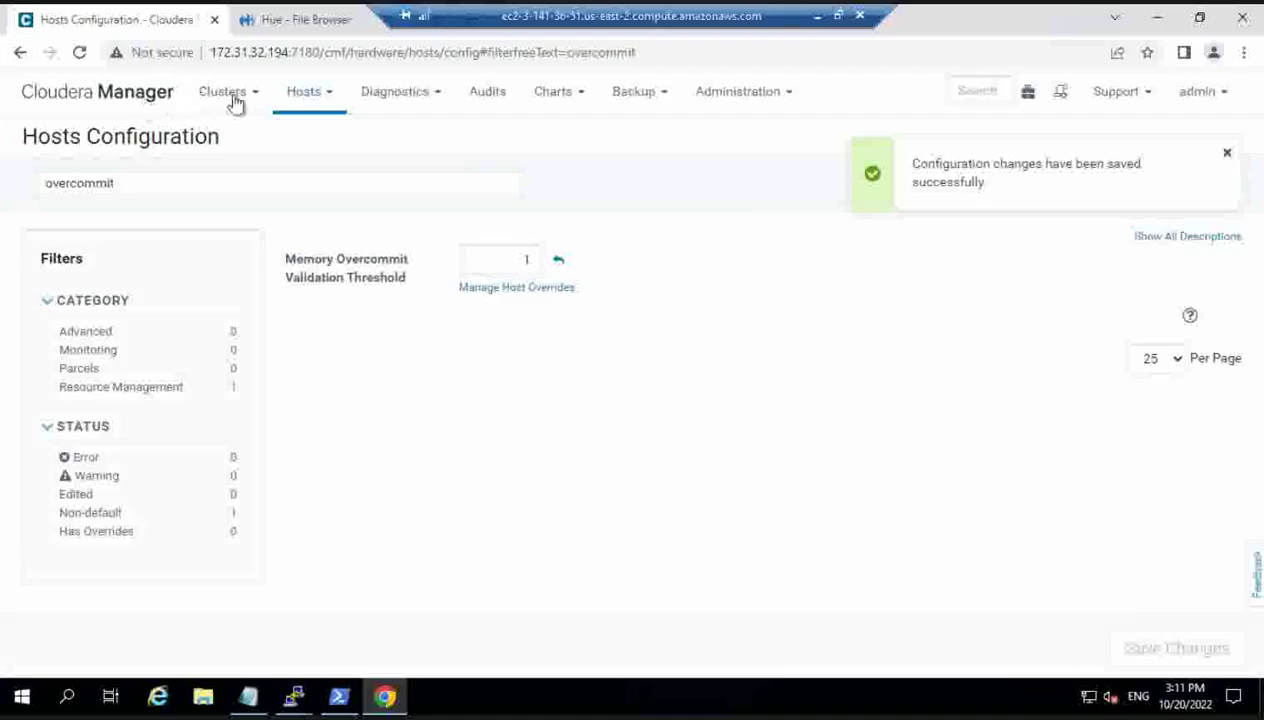
{"action": "left_click", "coordinate": [97, 107]}
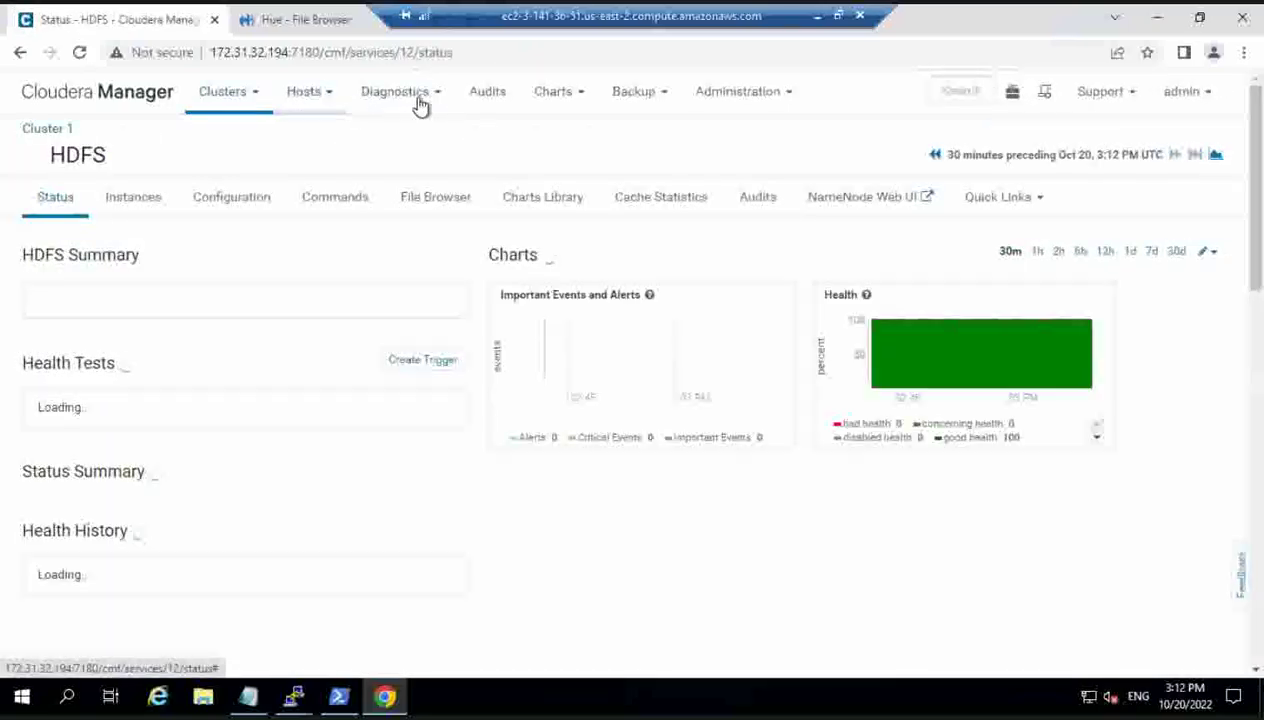
In the HDFS File Browser, open /user and view its snapshots, including 'restore' from October 20, 2022
{"action": "left_click", "coordinate": [430, 201]}
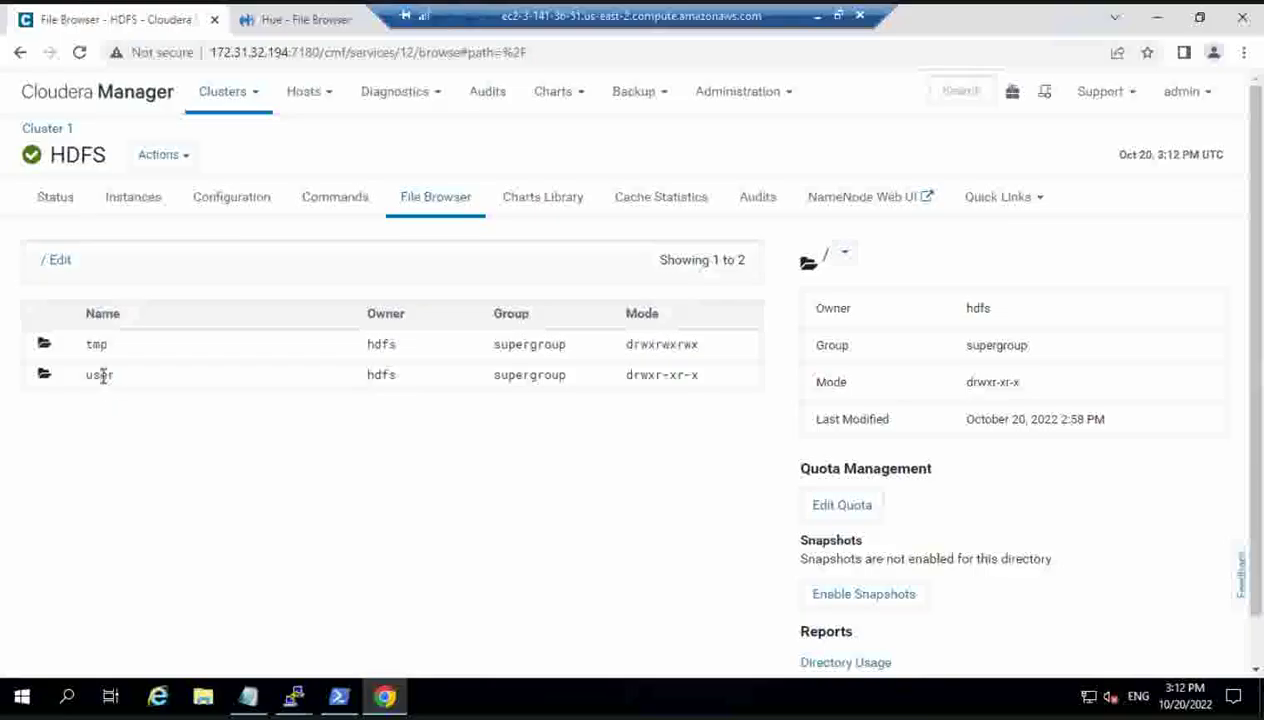
{"action": "left_click", "coordinate": [99, 373]}
{"action": "scroll", "coordinate": [1054, 558], "scroll_direction": "down", "scroll_amount": 2}
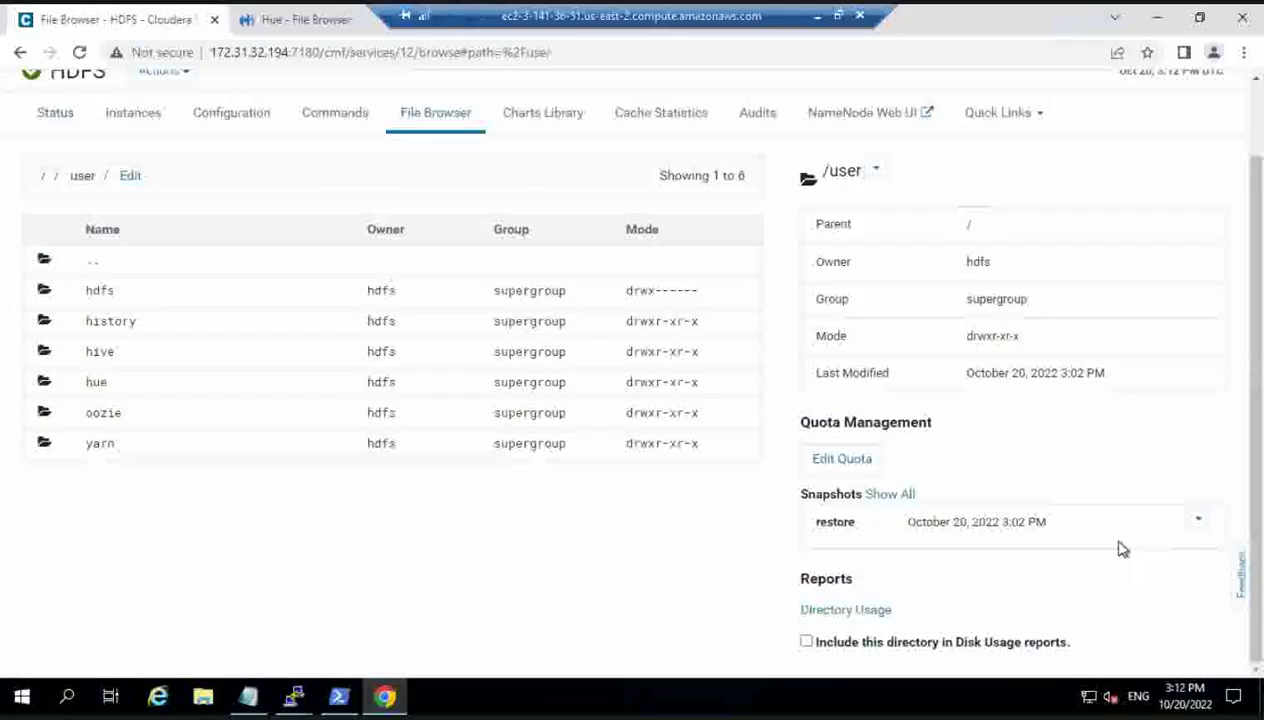
{"action": "left_click", "coordinate": [885, 494]}
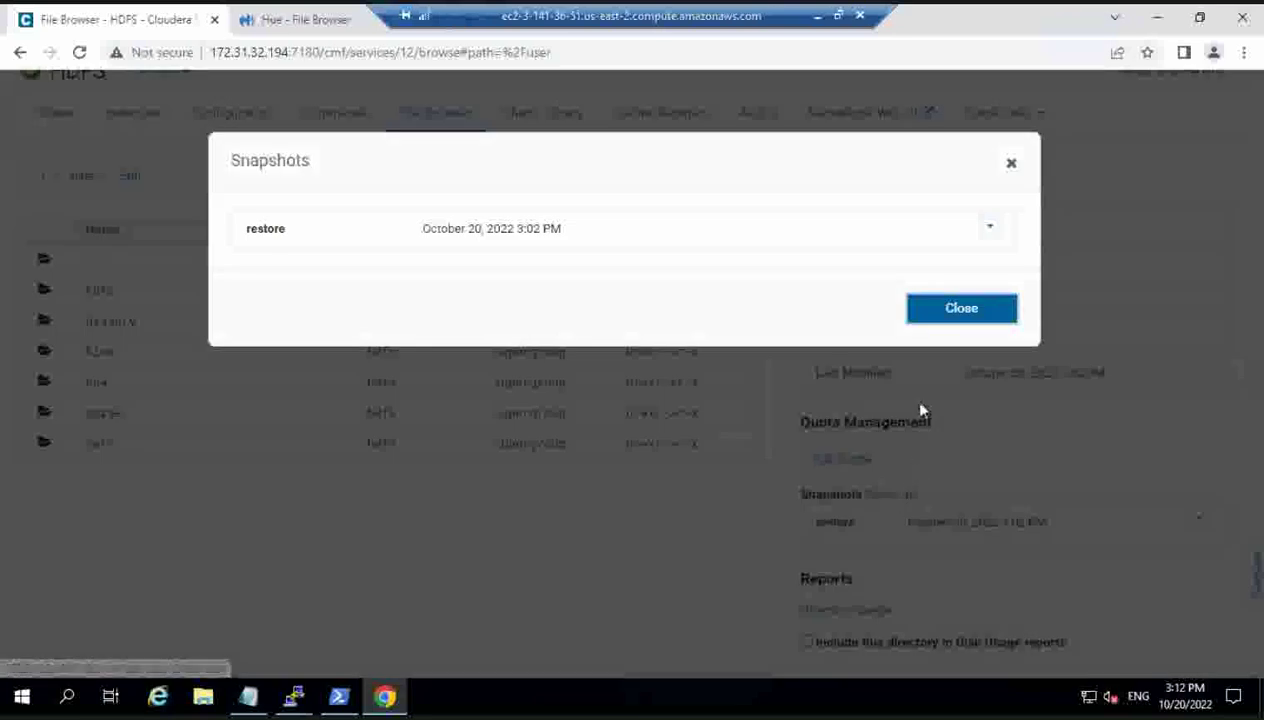
{"action": "left_click", "coordinate": [1010, 164]}
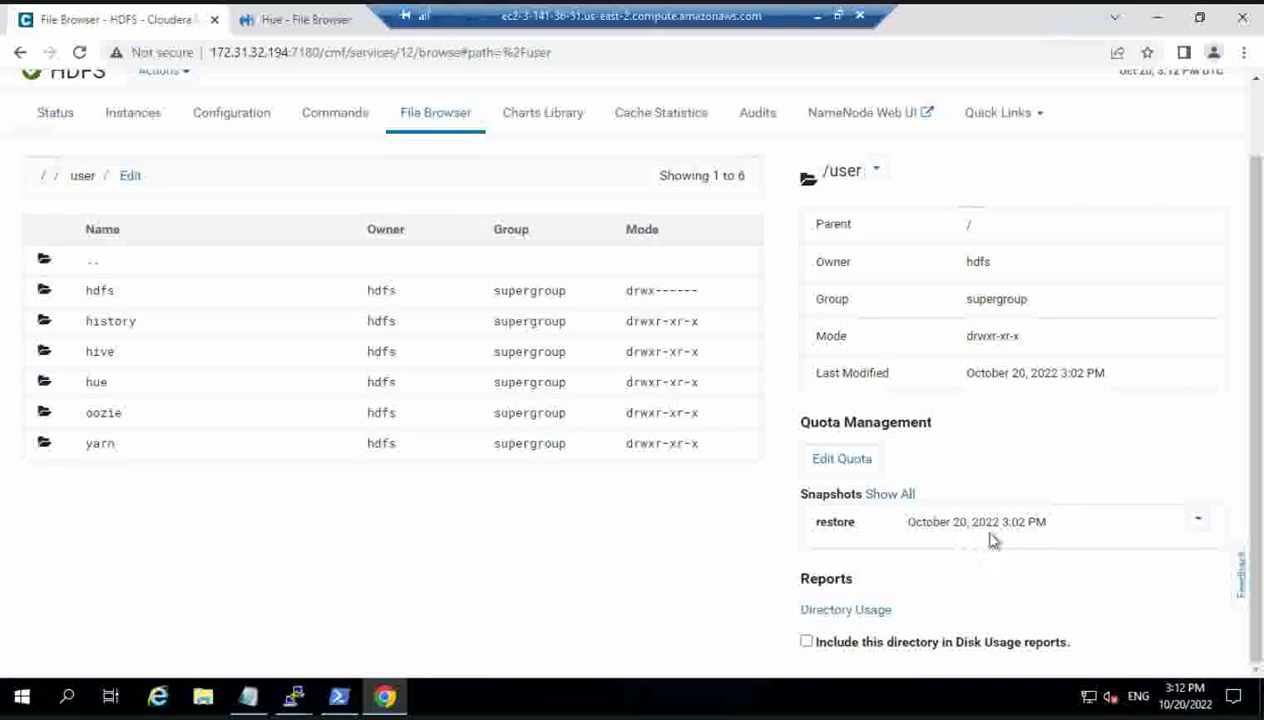
{"action": "left_click", "coordinate": [1184, 695]}
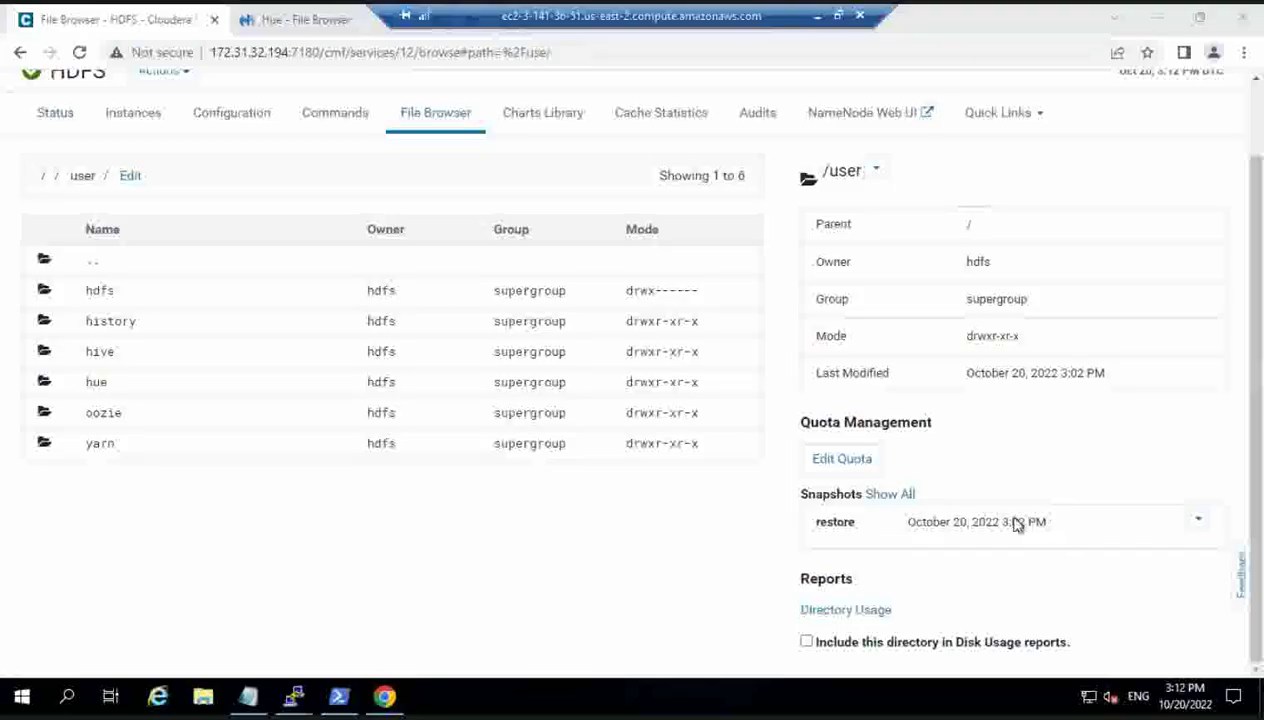
{"action": "left_click_drag", "start_coordinate": [1046, 521], "coordinate": [887, 517]}
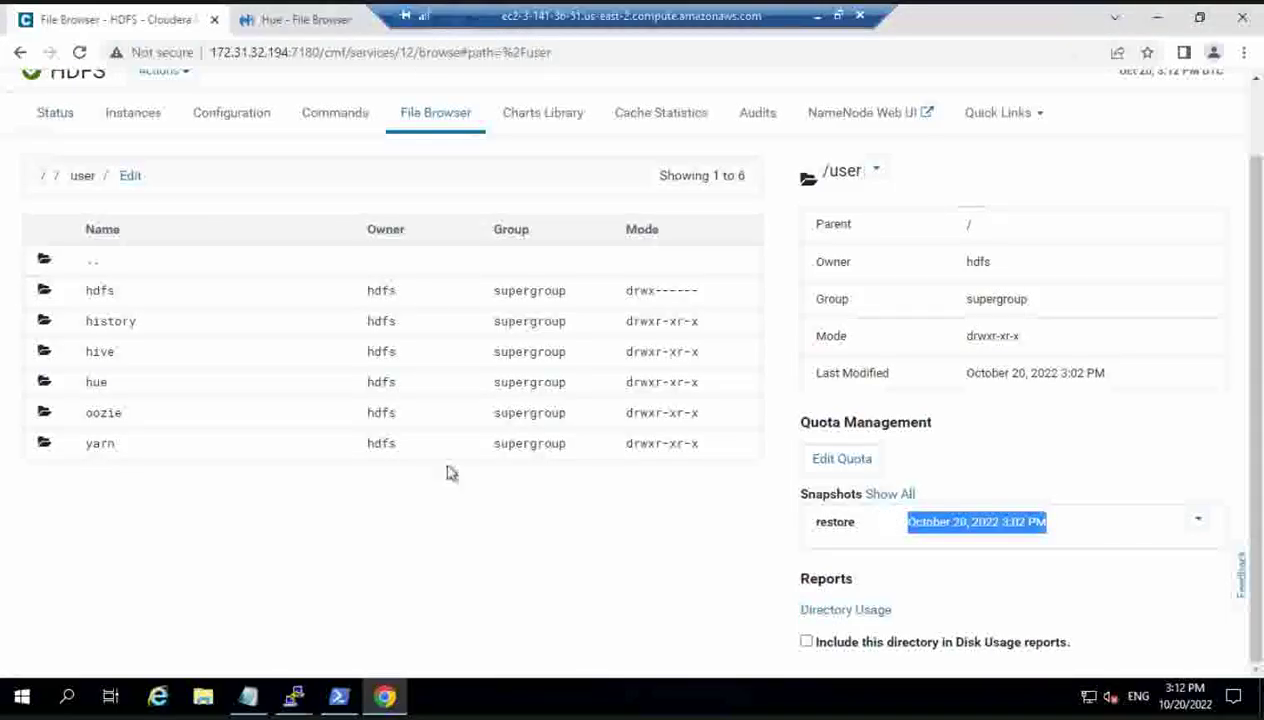
{"action": "left_click", "coordinate": [410, 563]}
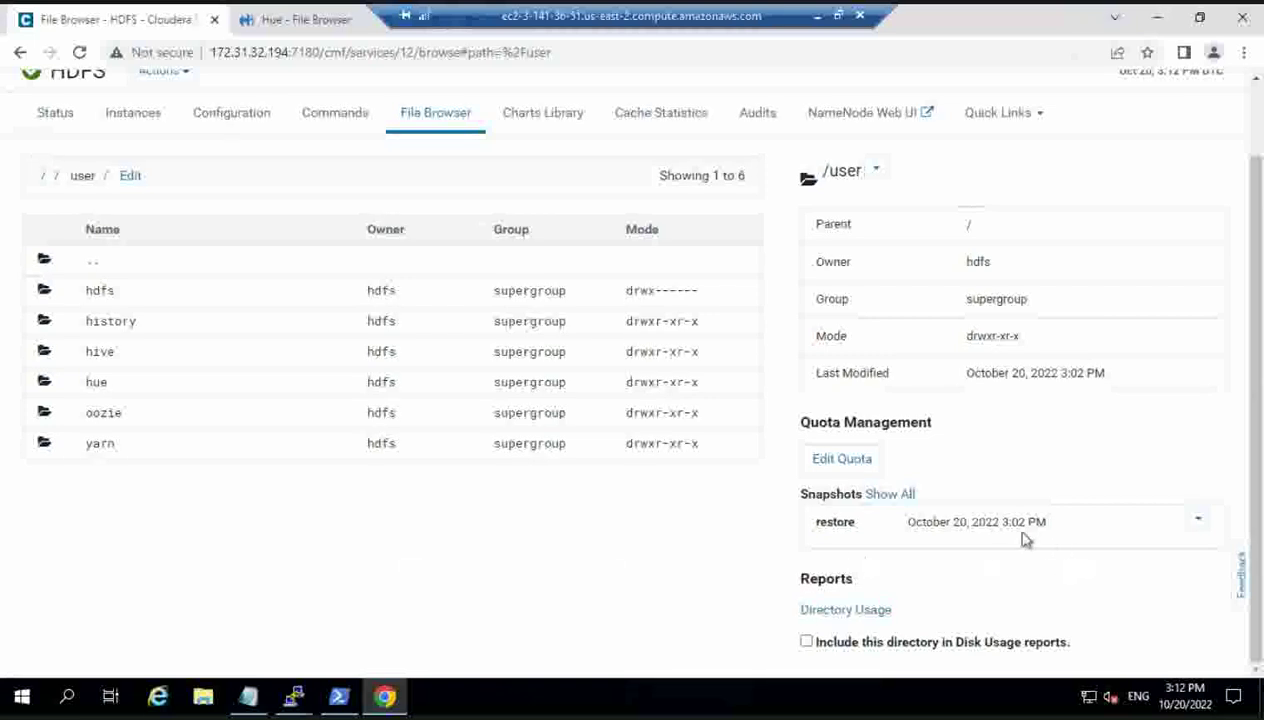
{"action": "left_click_drag", "start_coordinate": [1001, 527], "coordinate": [1068, 533]}
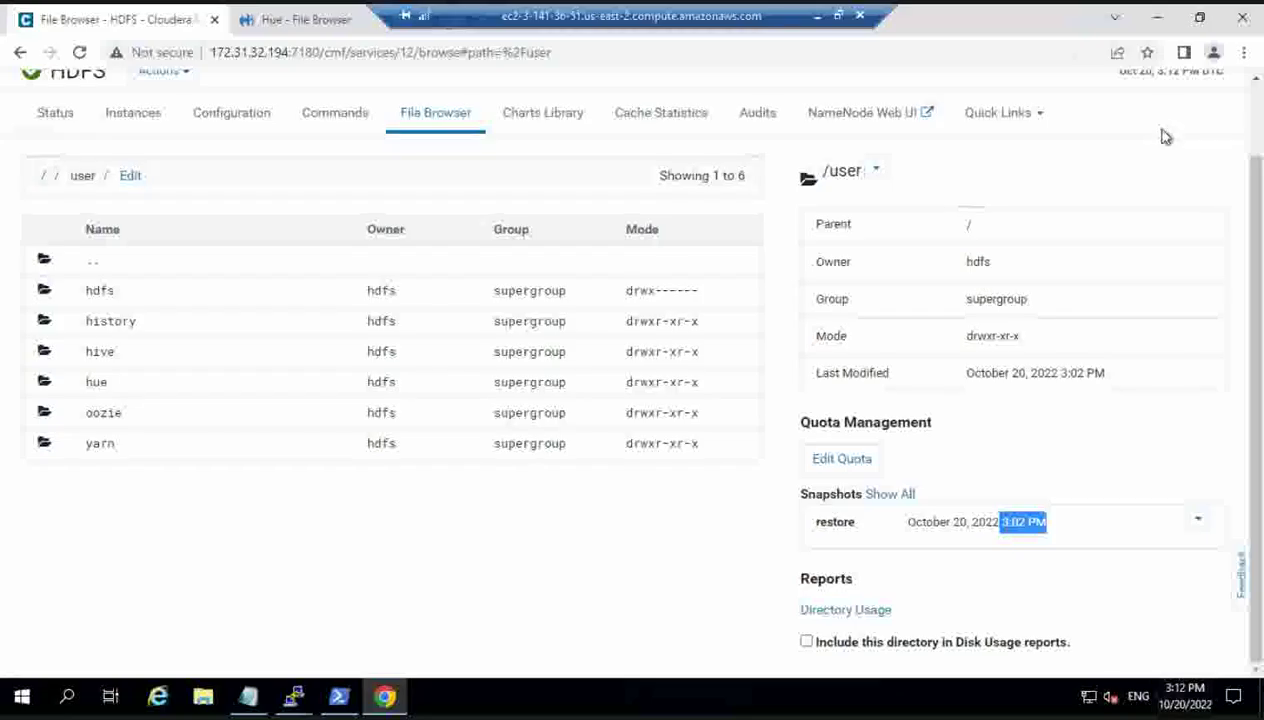
{"action": "left_click", "coordinate": [1180, 168]}
{"action": "scroll", "coordinate": [1170, 200], "scroll_direction": "up", "scroll_amount": 2}
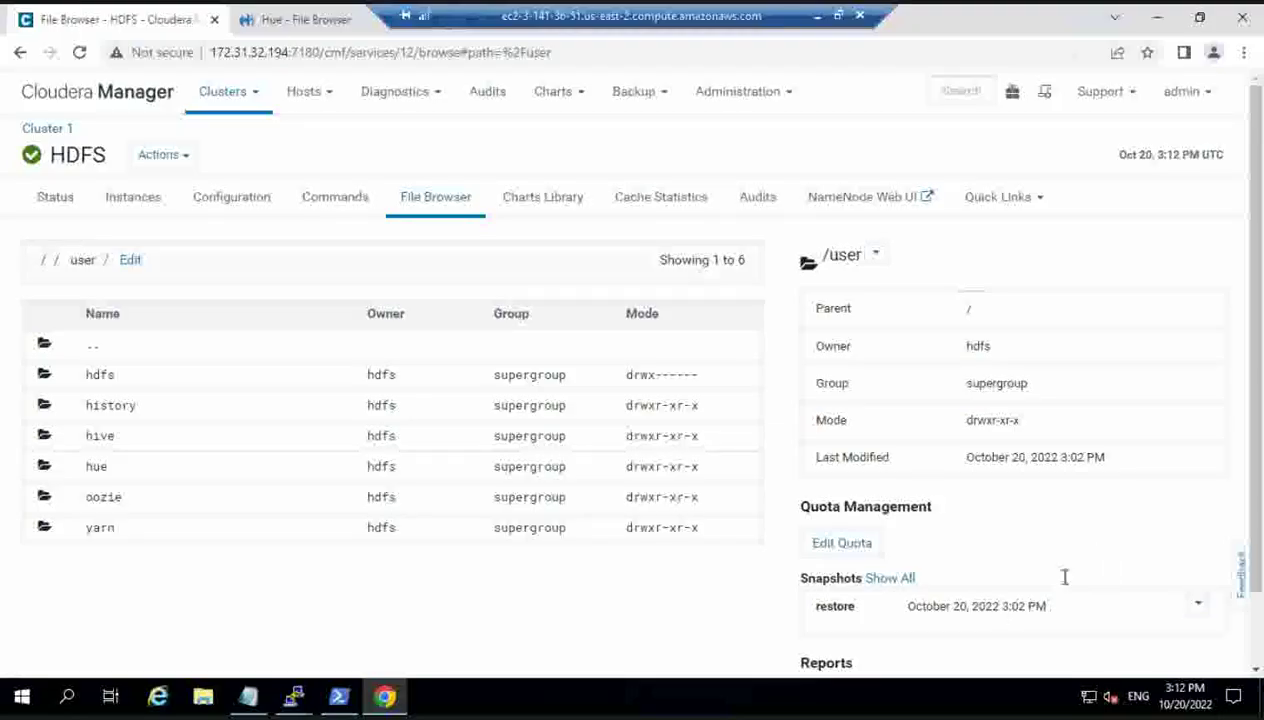
{"action": "scroll", "coordinate": [1068, 583], "scroll_direction": "down", "scroll_amount": 2}
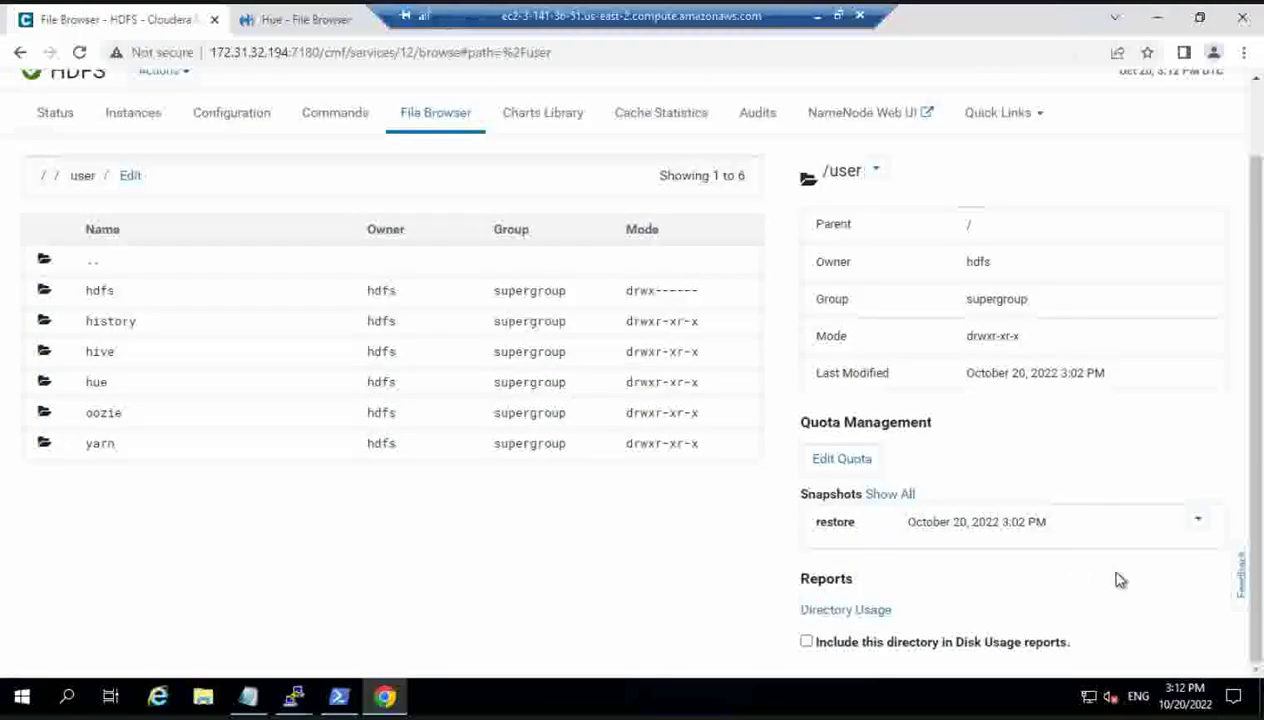
{"action": "double_click", "coordinate": [1036, 522]}
{"action": "left_click_drag", "start_coordinate": [986, 522], "coordinate": [1064, 545]}
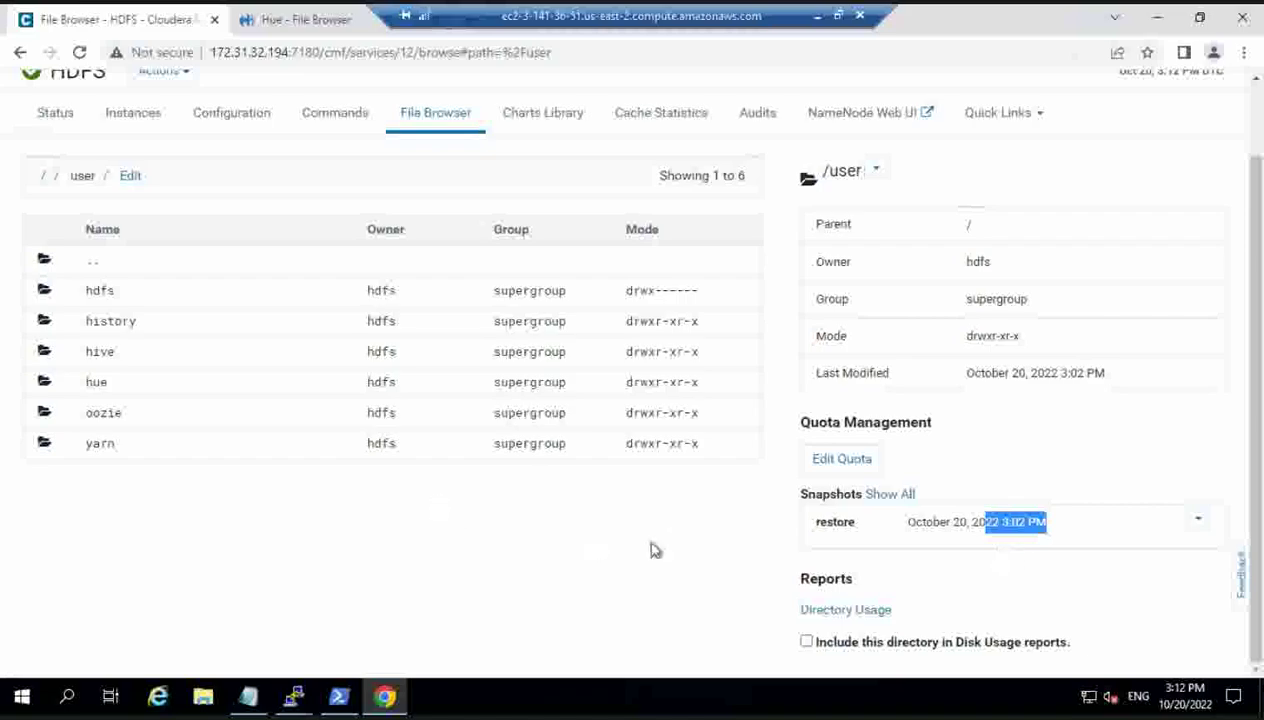
{"action": "left_click", "coordinate": [497, 554]}
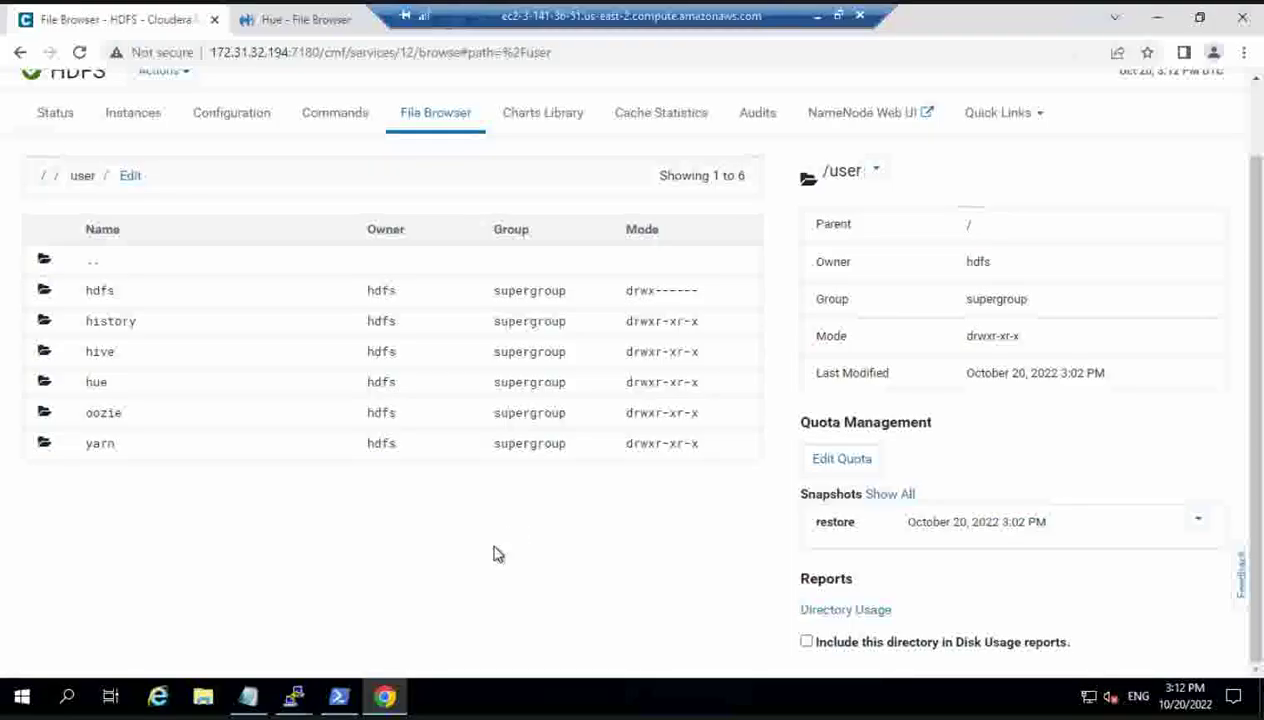